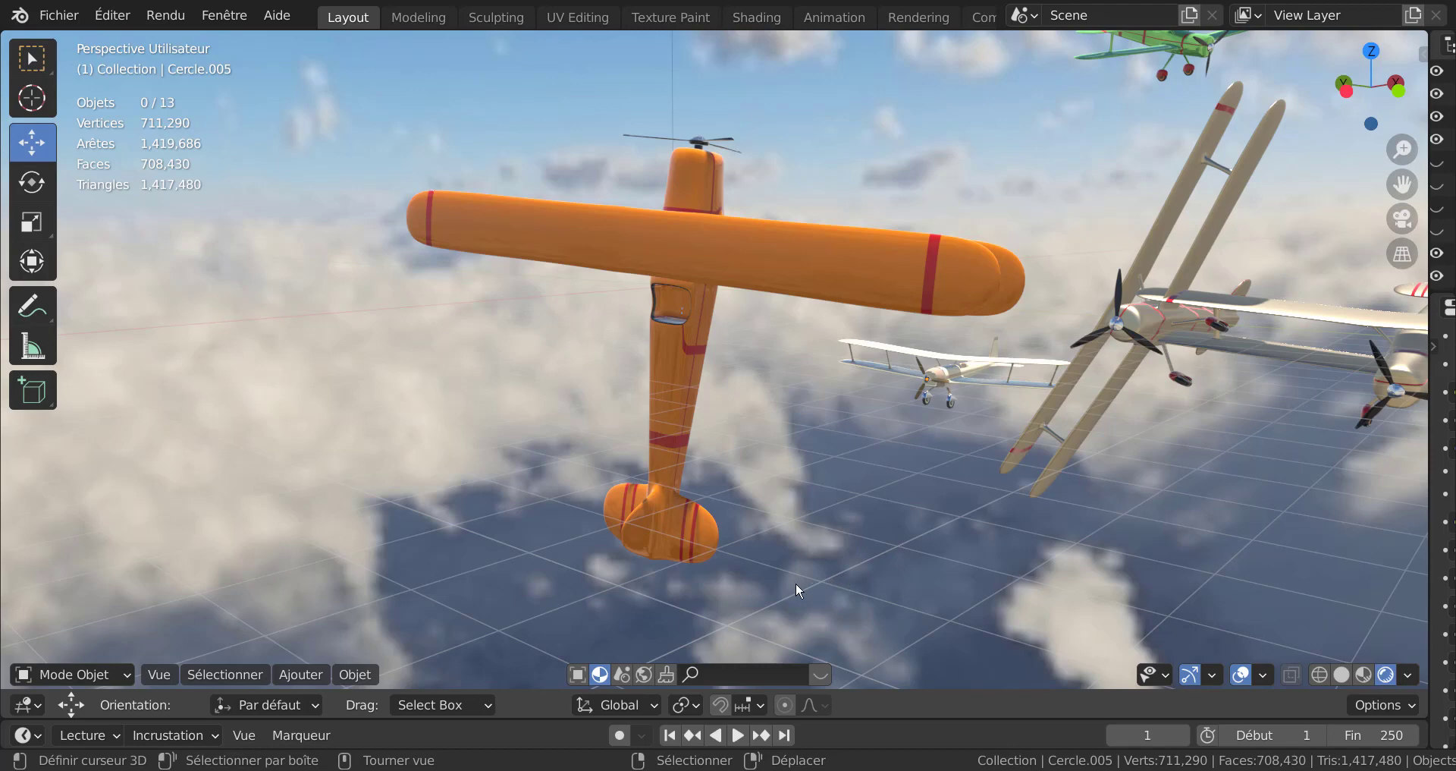
Step: Play the aerobatic scene's animation, stop it and bring all five biplanes into view
{"action": "left_click", "coordinate": [738, 736]}
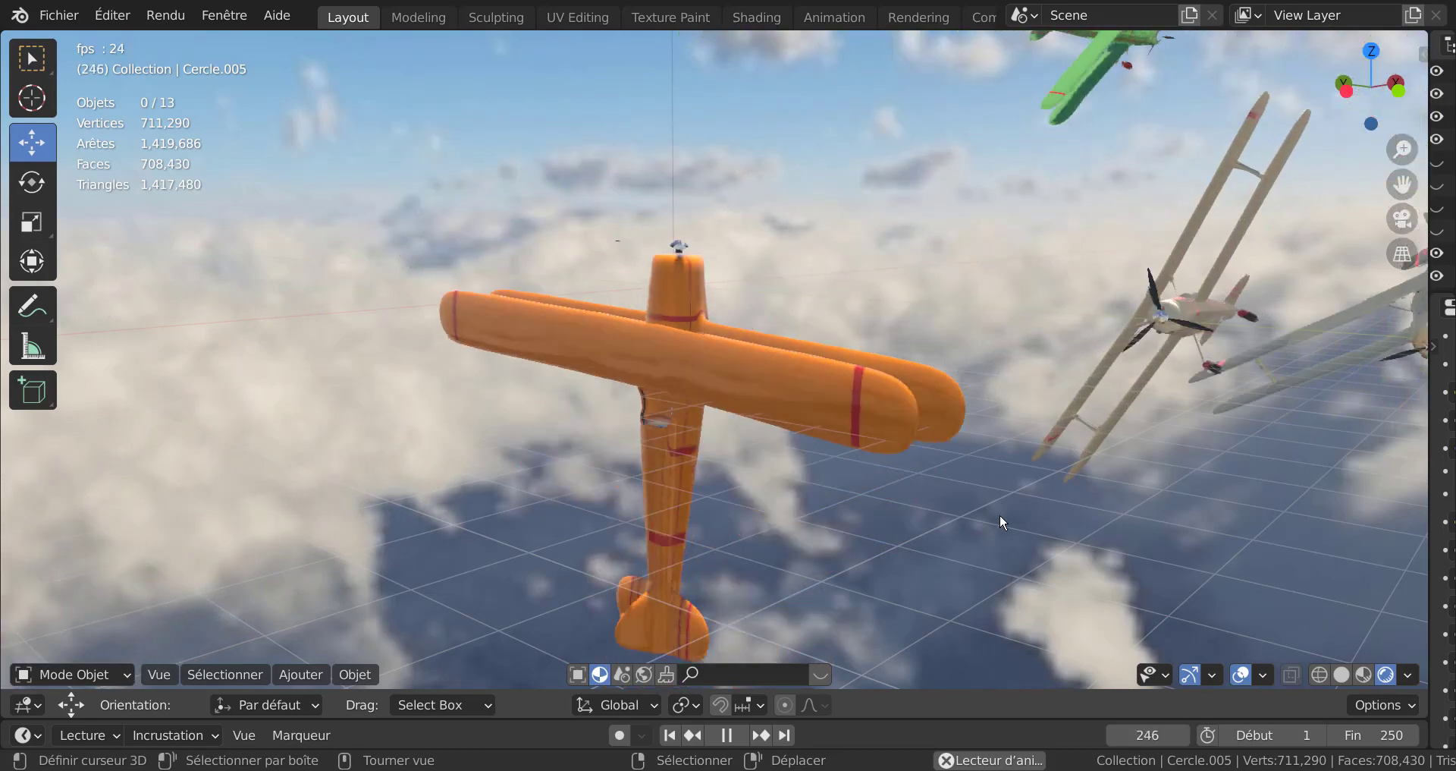
{"action": "left_click", "coordinate": [728, 735]}
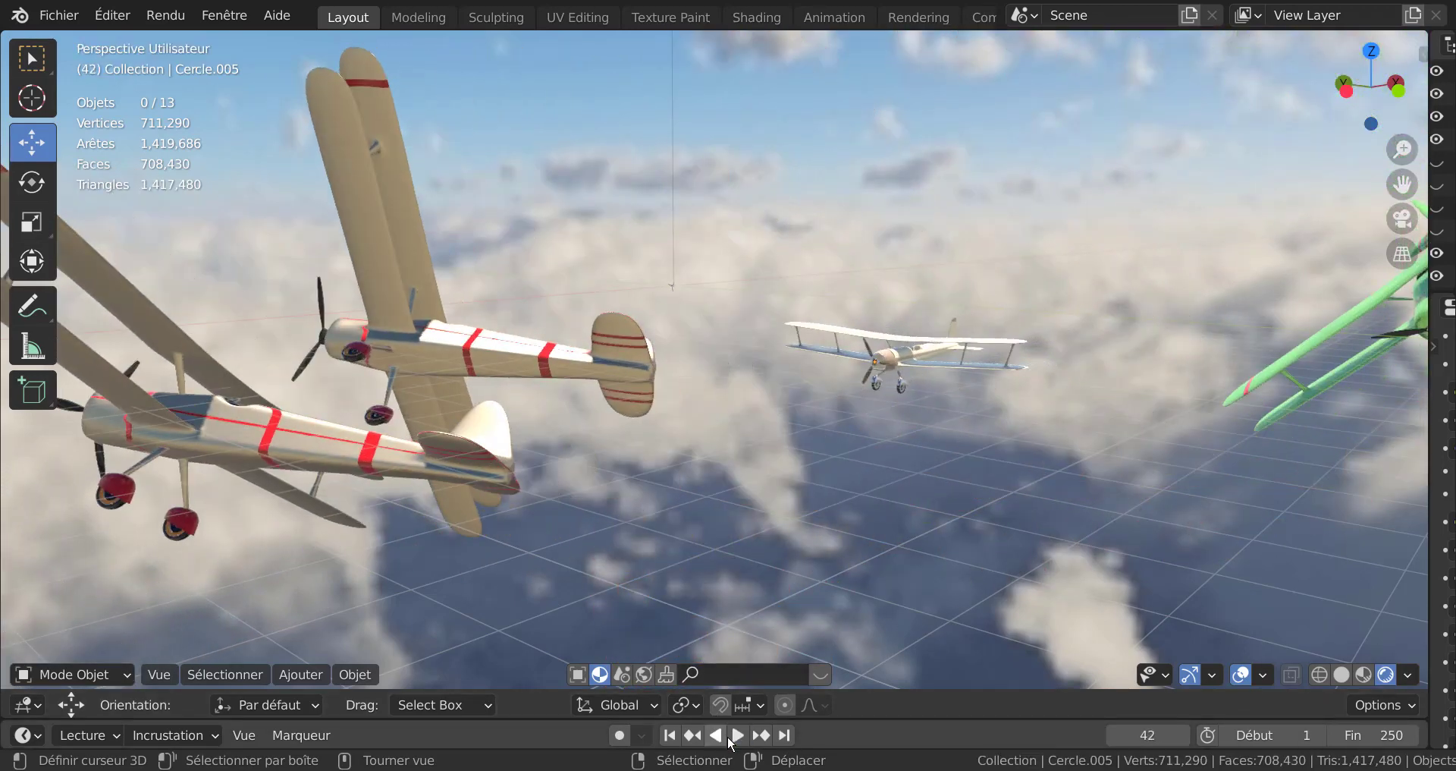
{"action": "scroll", "coordinate": [895, 565], "scroll_direction": "down", "scroll_amount": 4}
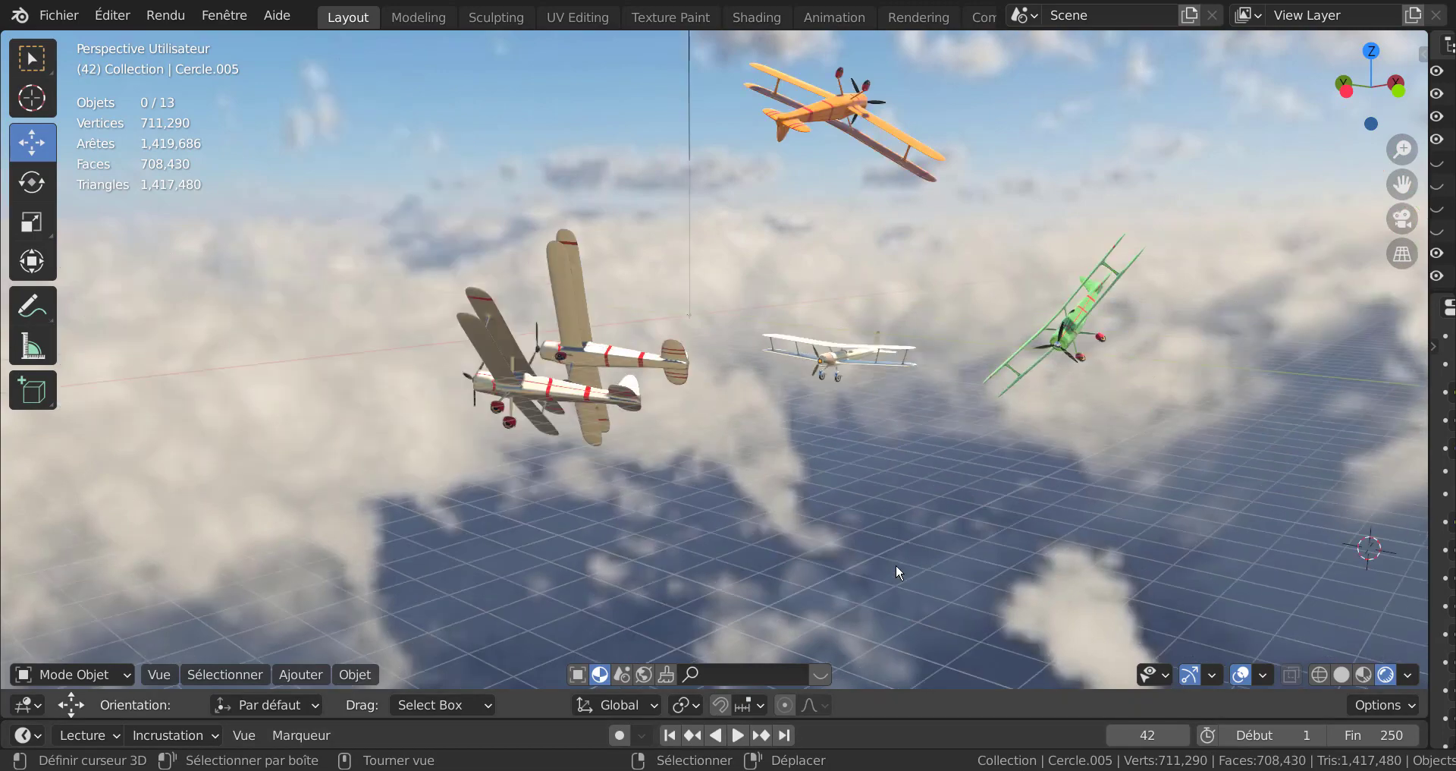
Step: Switch the viewport to material preview and unhide the four flight-path curves CercleBézier, CercleBézier.001, .002 and .003
{"action": "left_click", "coordinate": [1364, 675]}
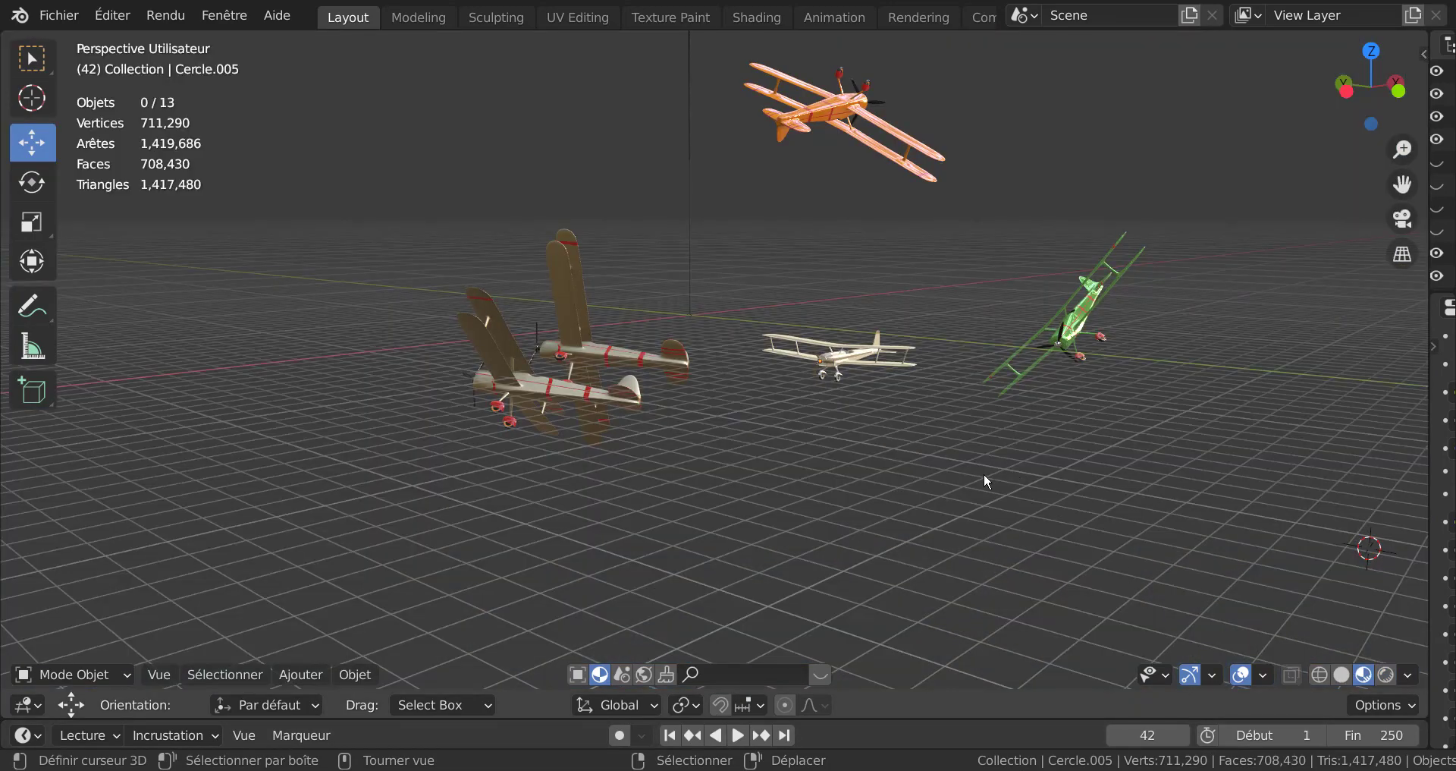
{"action": "middle_click_drag", "start_coordinate": [987, 481], "coordinate": [1187, 464]}
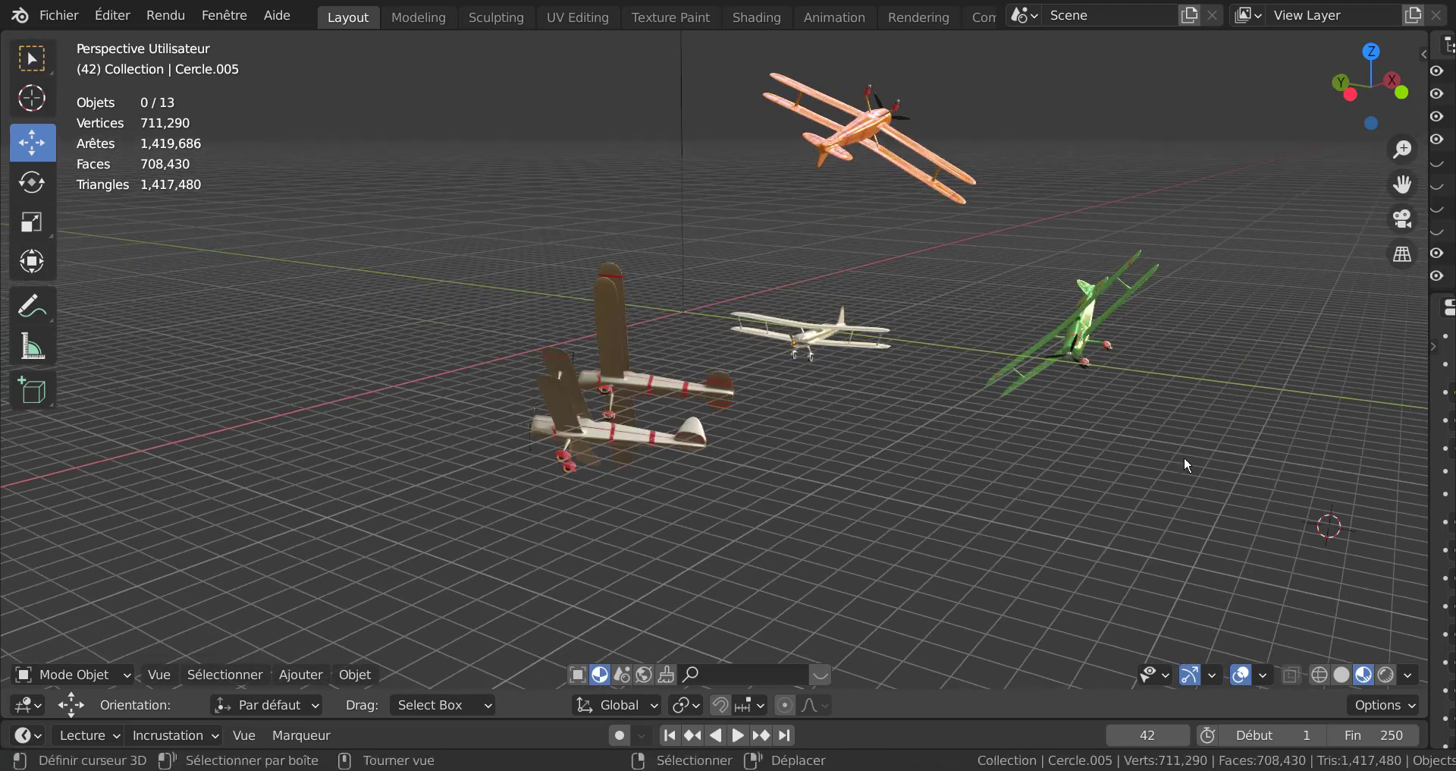
{"action": "left_click_drag", "start_coordinate": [1427, 372], "coordinate": [1143, 375]}
{"action": "left_click", "coordinate": [1436, 163]}
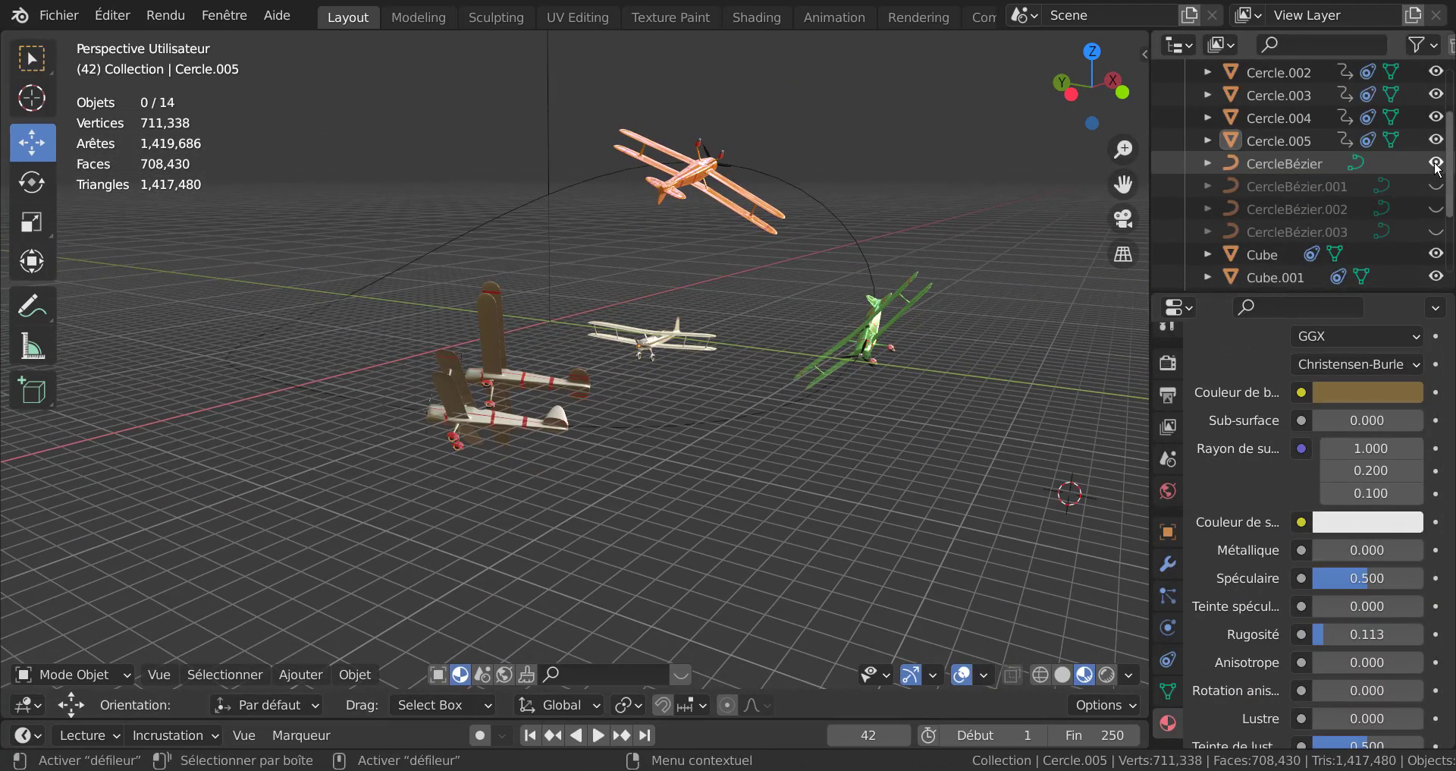
{"action": "left_click", "coordinate": [1435, 185]}
{"action": "left_click", "coordinate": [1436, 209]}
{"action": "left_click", "coordinate": [1435, 231]}
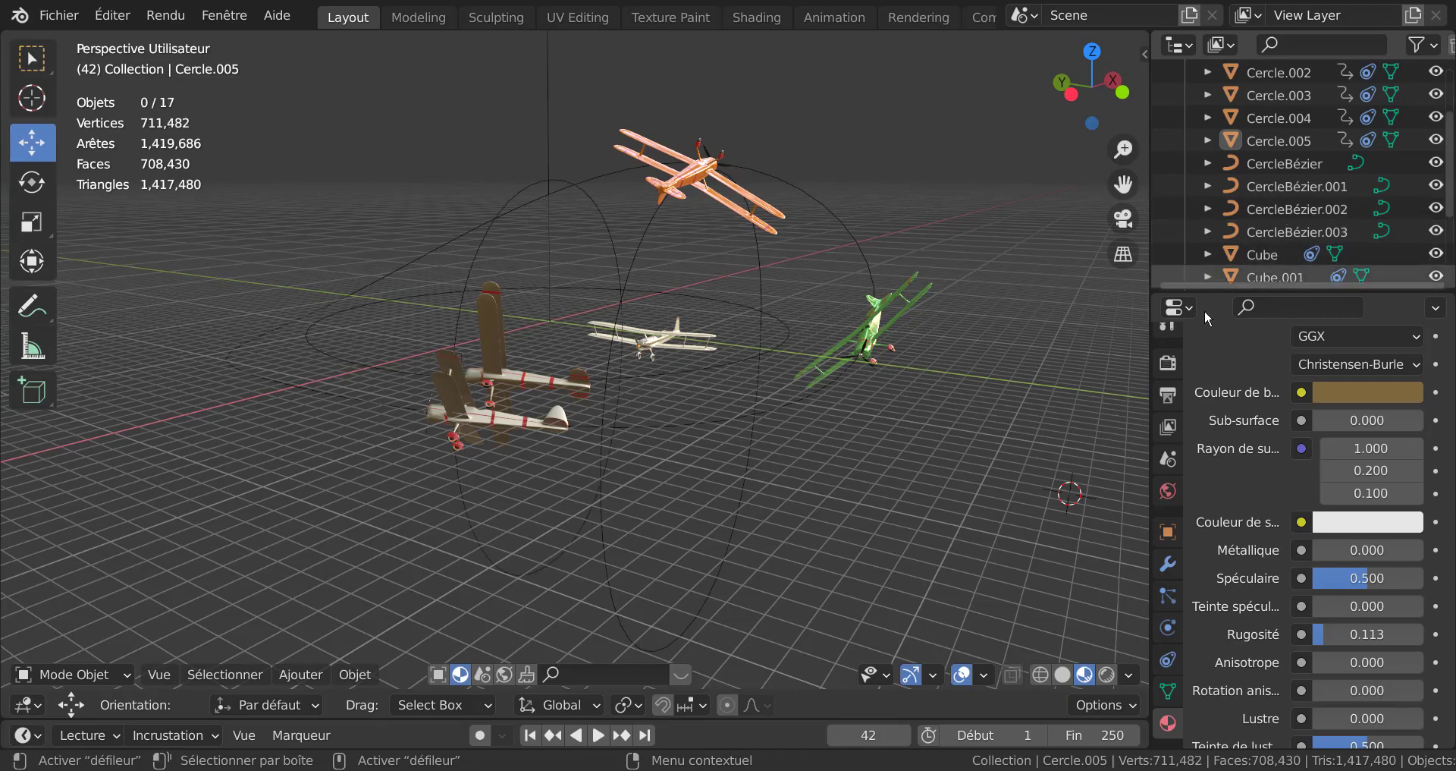
Step: Play the animation to watch the biplanes follow their flight-path curves, and stop it
{"action": "middle_click_drag", "start_coordinate": [747, 320], "coordinate": [813, 394]}
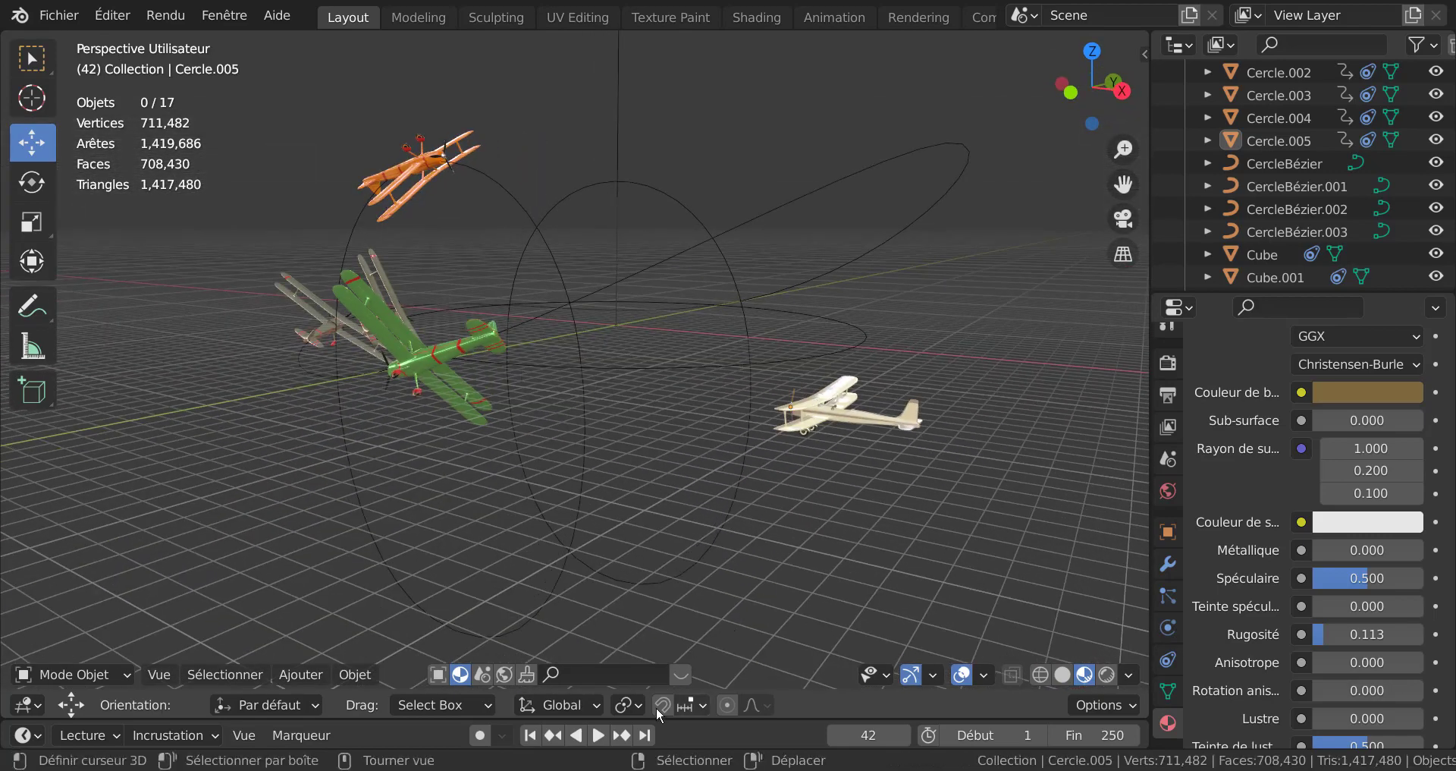
{"action": "left_click", "coordinate": [600, 740]}
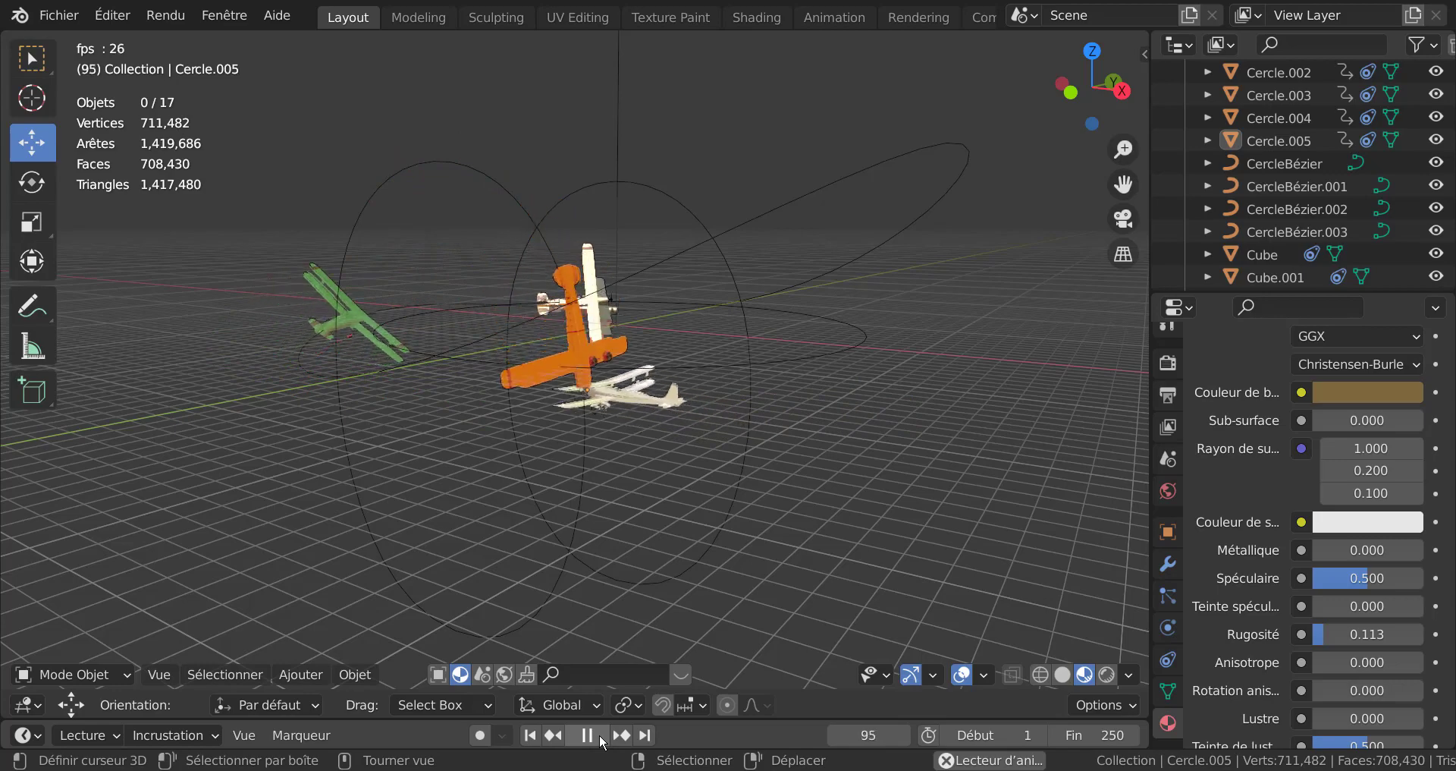
{"action": "left_click", "coordinate": [600, 737]}
Step: Try to move the cream biplane freely in the viewport
{"action": "middle_click_drag", "start_coordinate": [545, 429], "coordinate": [787, 435]}
{"action": "scroll", "coordinate": [788, 440], "scroll_direction": "up", "scroll_amount": 5}
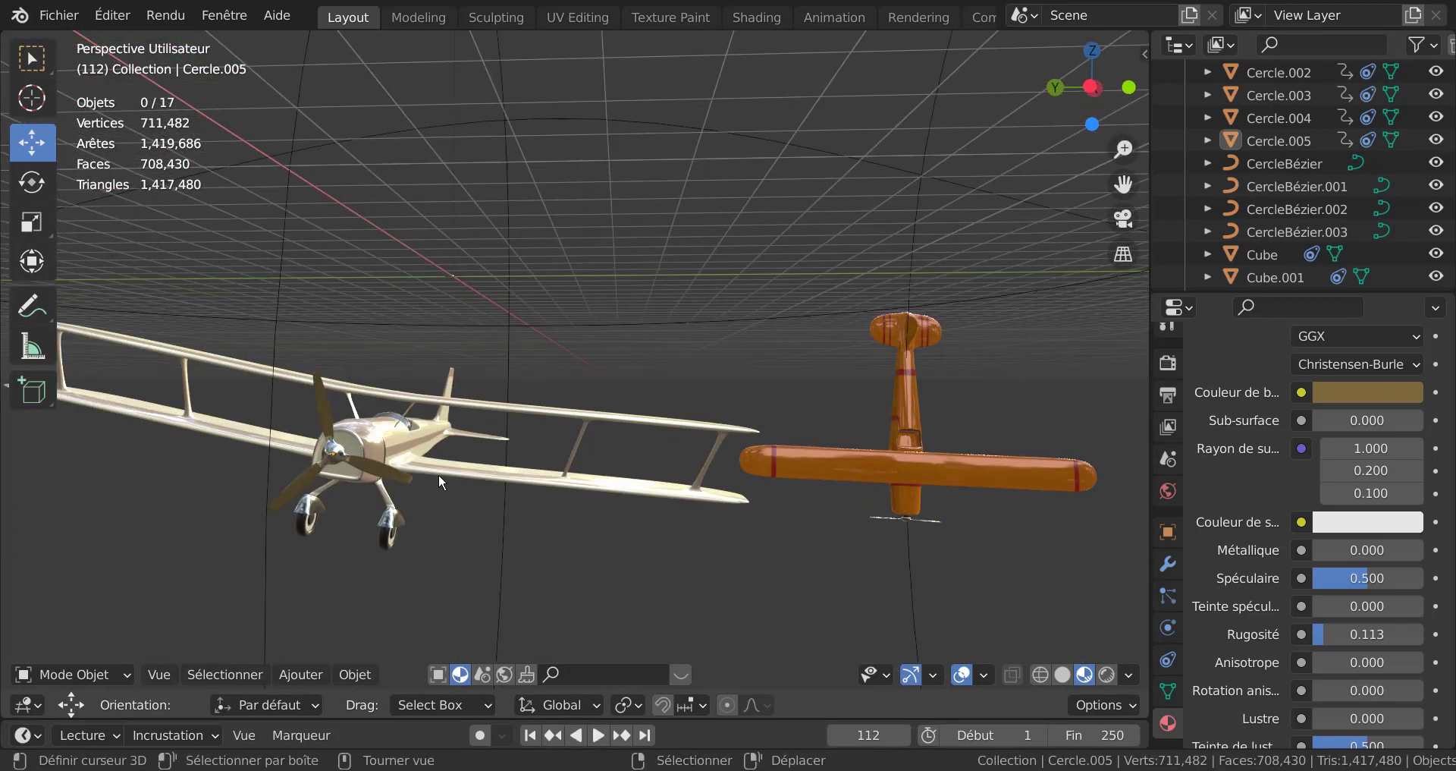
{"action": "left_click", "coordinate": [398, 449]}
{"action": "key", "text": "g"}
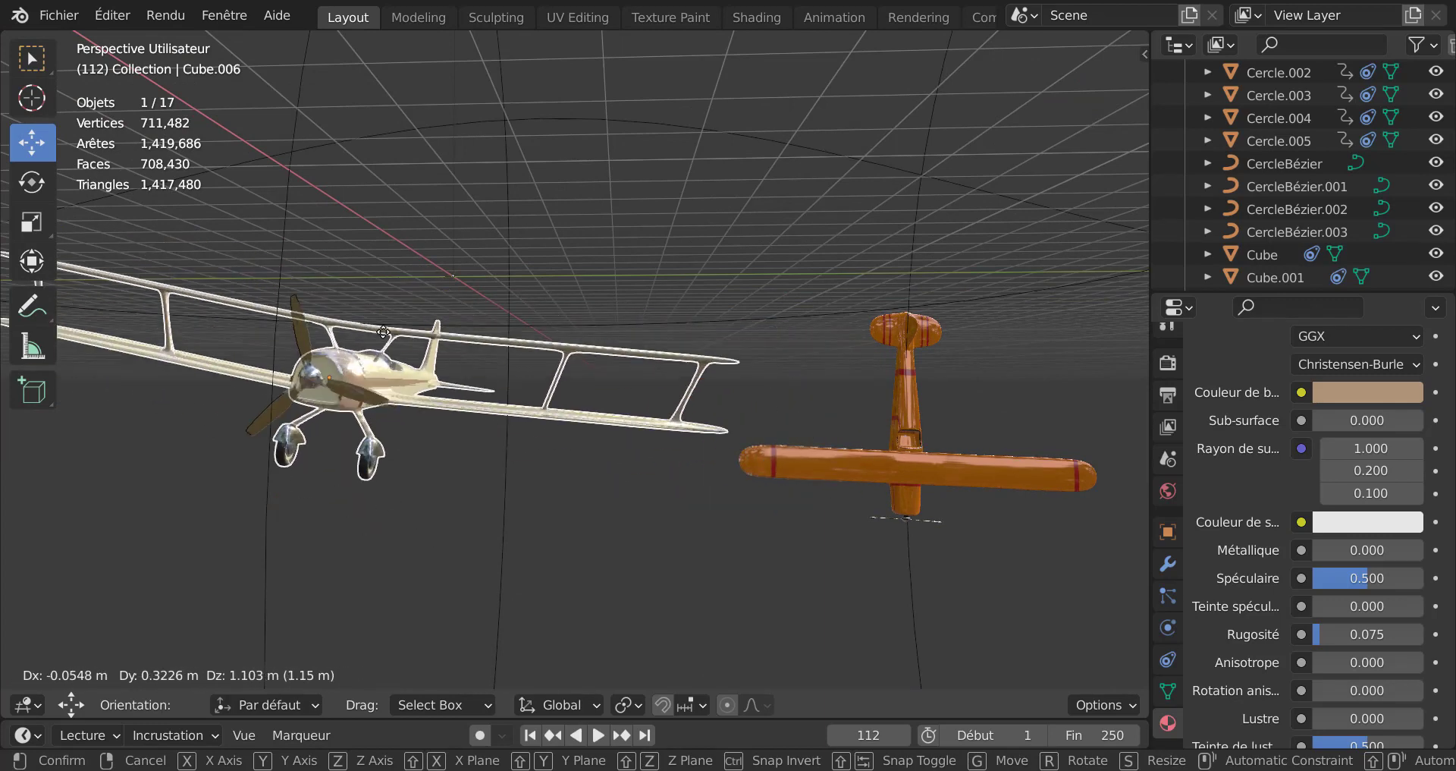
{"action": "key", "text": "Escape"}
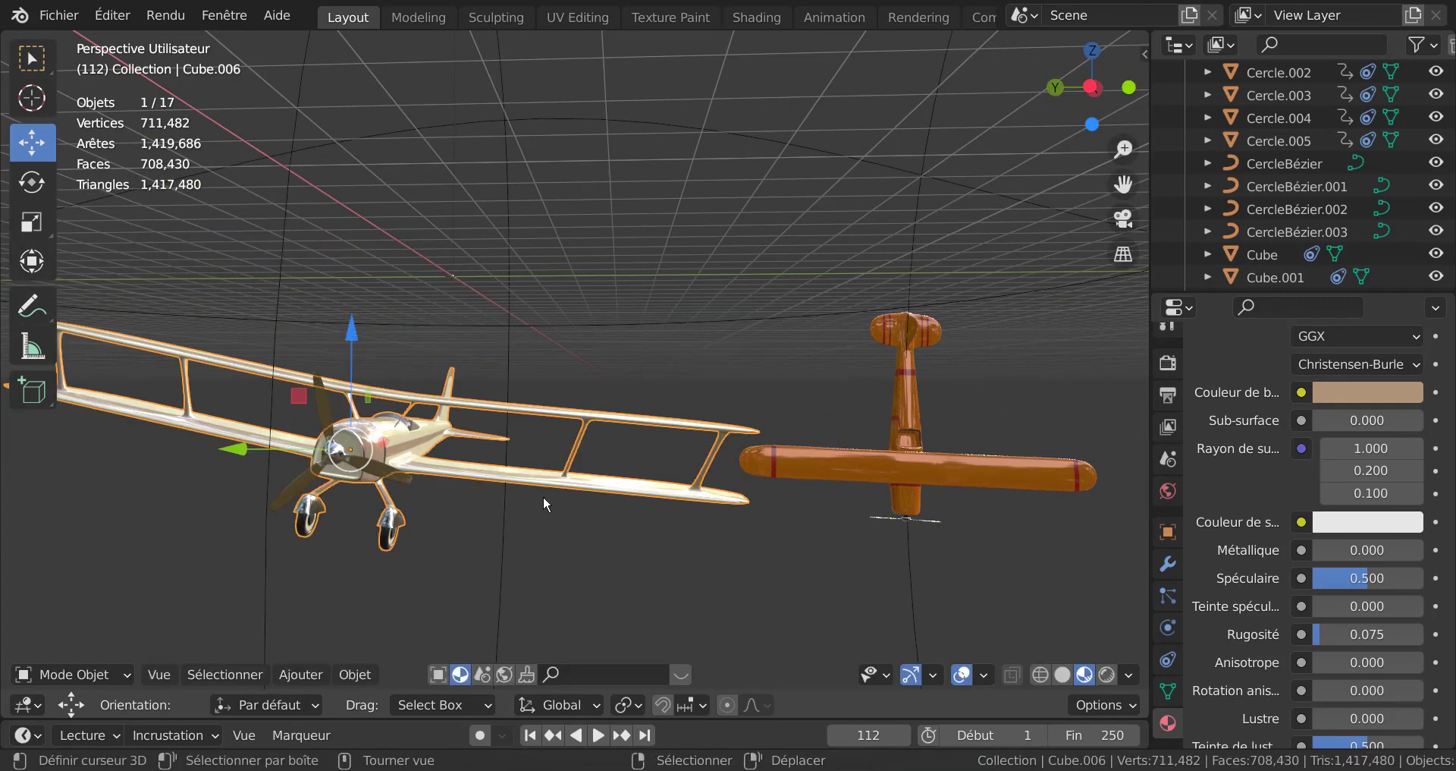
{"action": "middle_click_drag", "start_coordinate": [594, 598], "coordinate": [813, 542]}
{"action": "scroll", "coordinate": [813, 541], "scroll_direction": "down", "scroll_amount": 4}
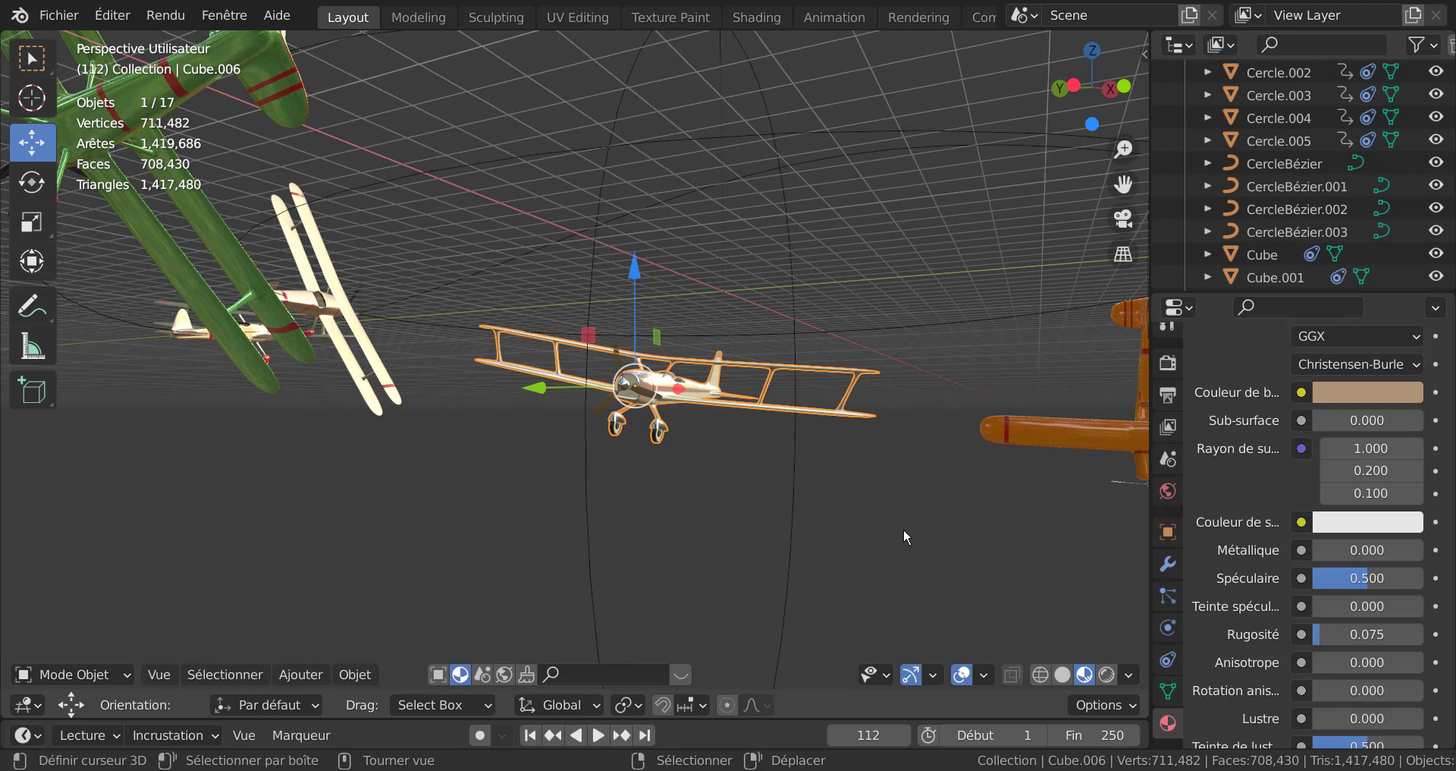
{"action": "left_click", "coordinate": [856, 544]}
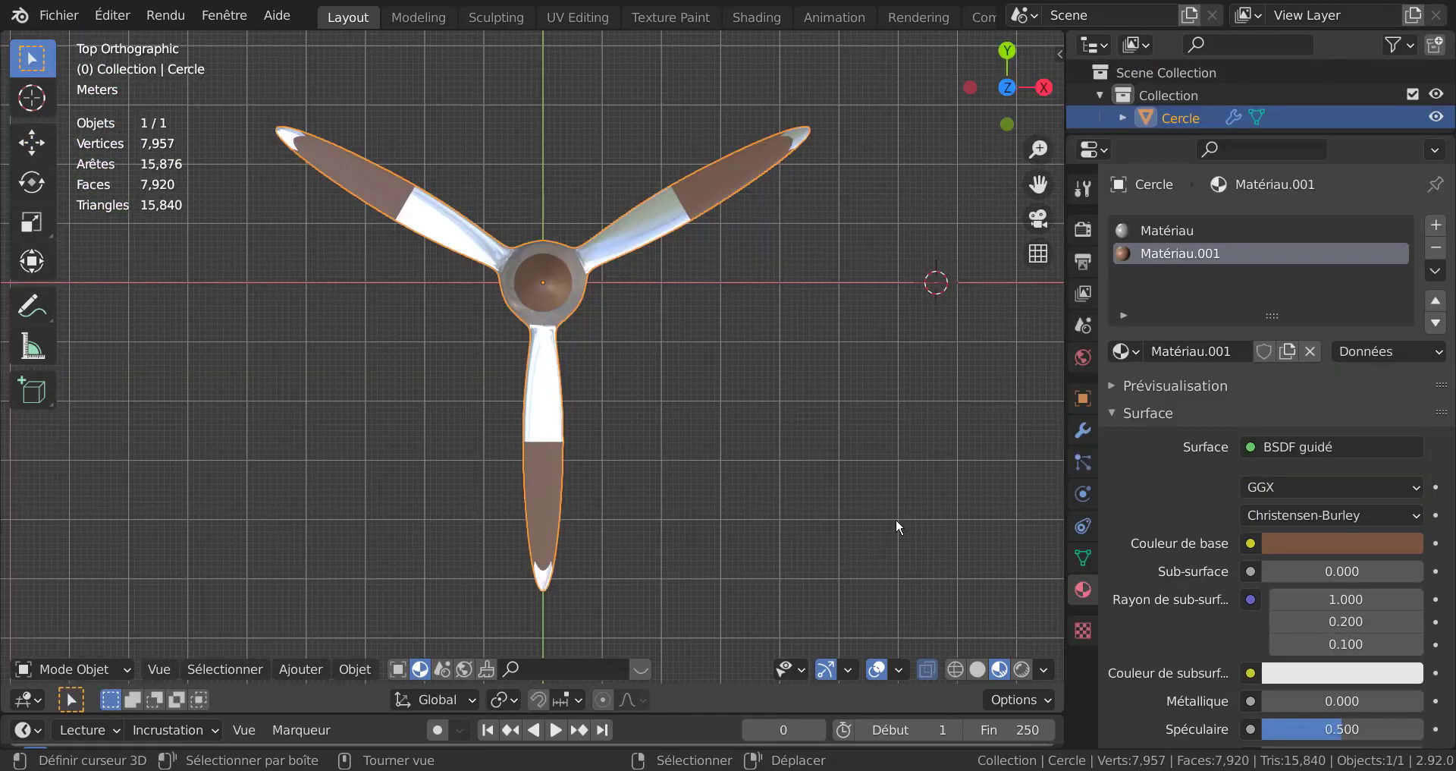
Step: Examine the three-blade propeller in perspective from several angles in an enlarged viewport
{"action": "middle_click_drag", "start_coordinate": [862, 514], "coordinate": [704, 438]}
{"action": "middle_click_drag", "start_coordinate": [653, 385], "coordinate": [759, 462]}
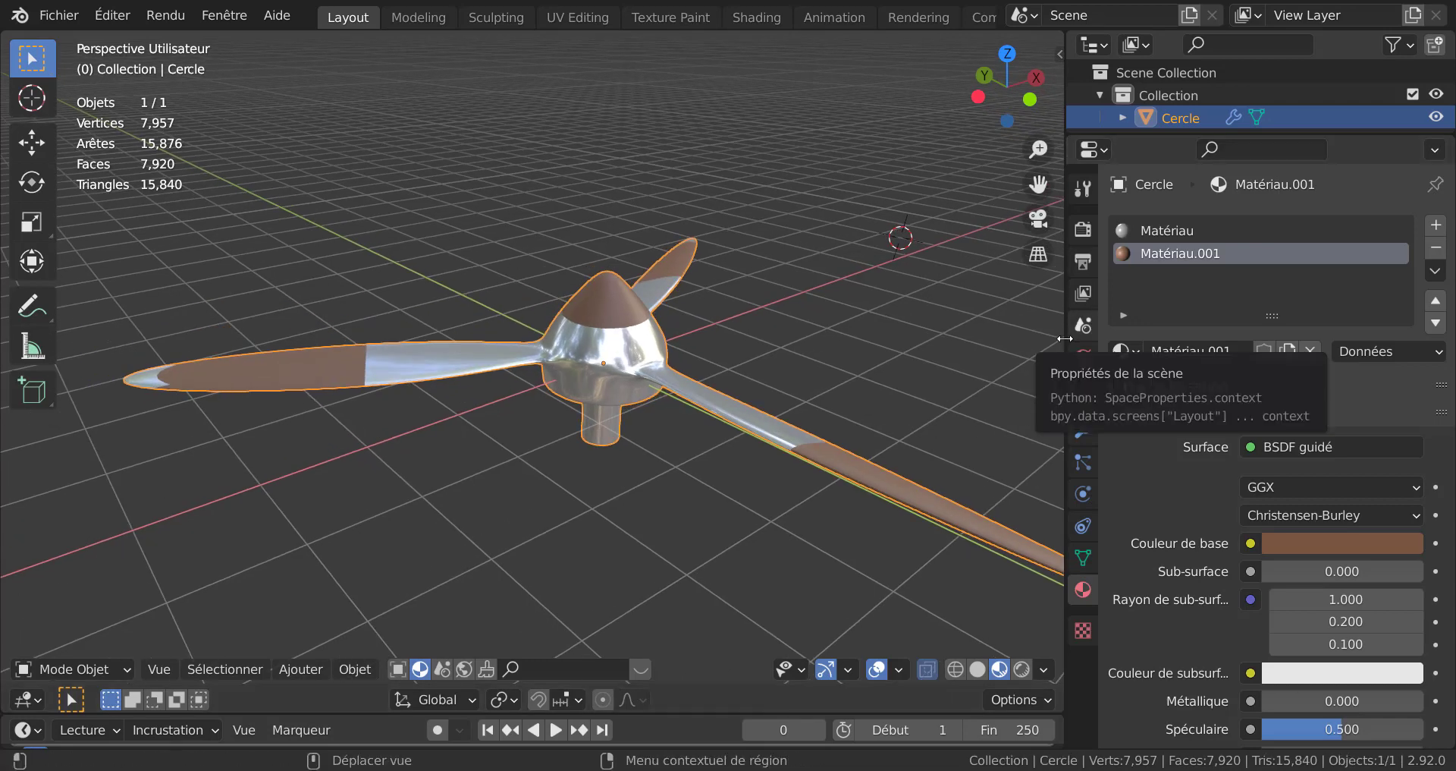
{"action": "left_click_drag", "start_coordinate": [1065, 338], "coordinate": [1343, 340]}
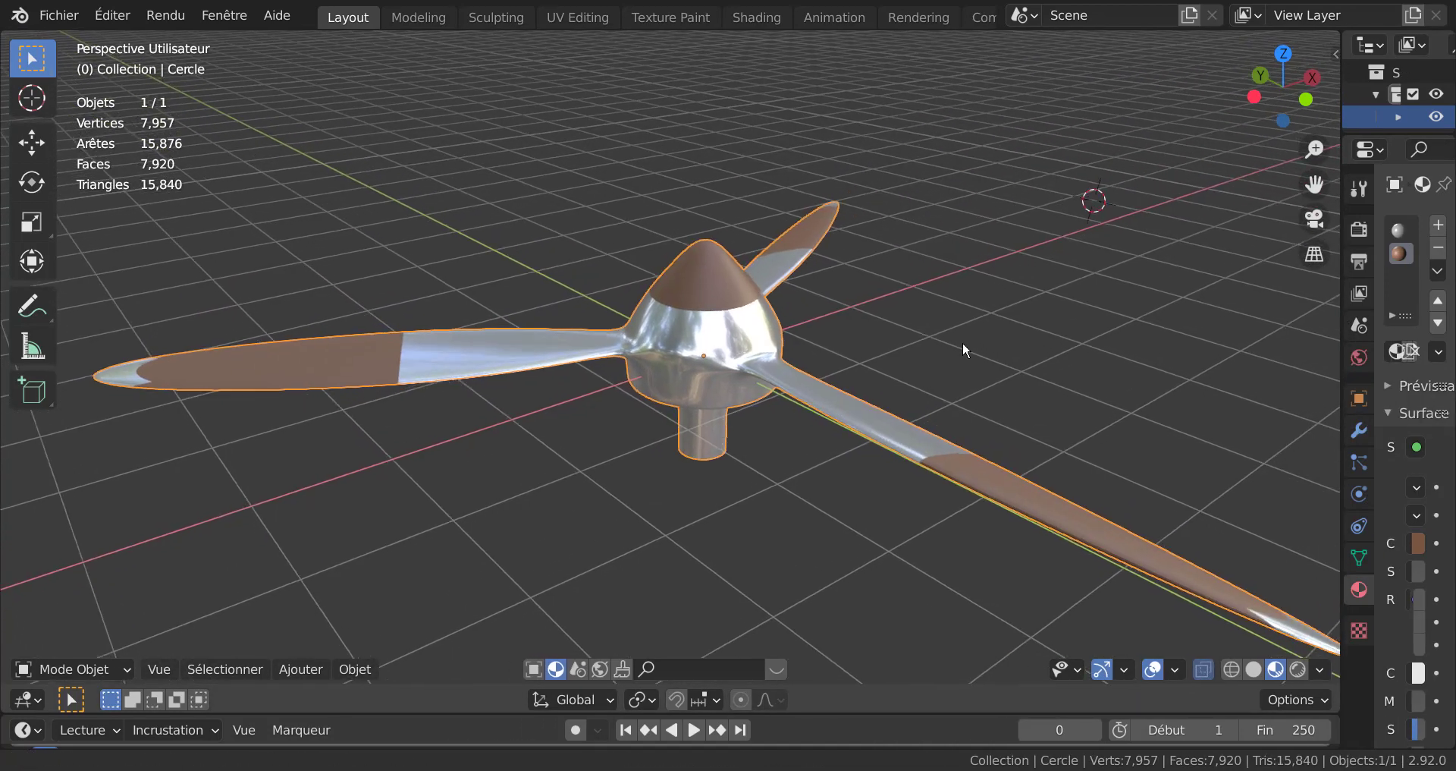
{"action": "middle_click_drag", "start_coordinate": [962, 343], "coordinate": [944, 342], "text": "shift"}
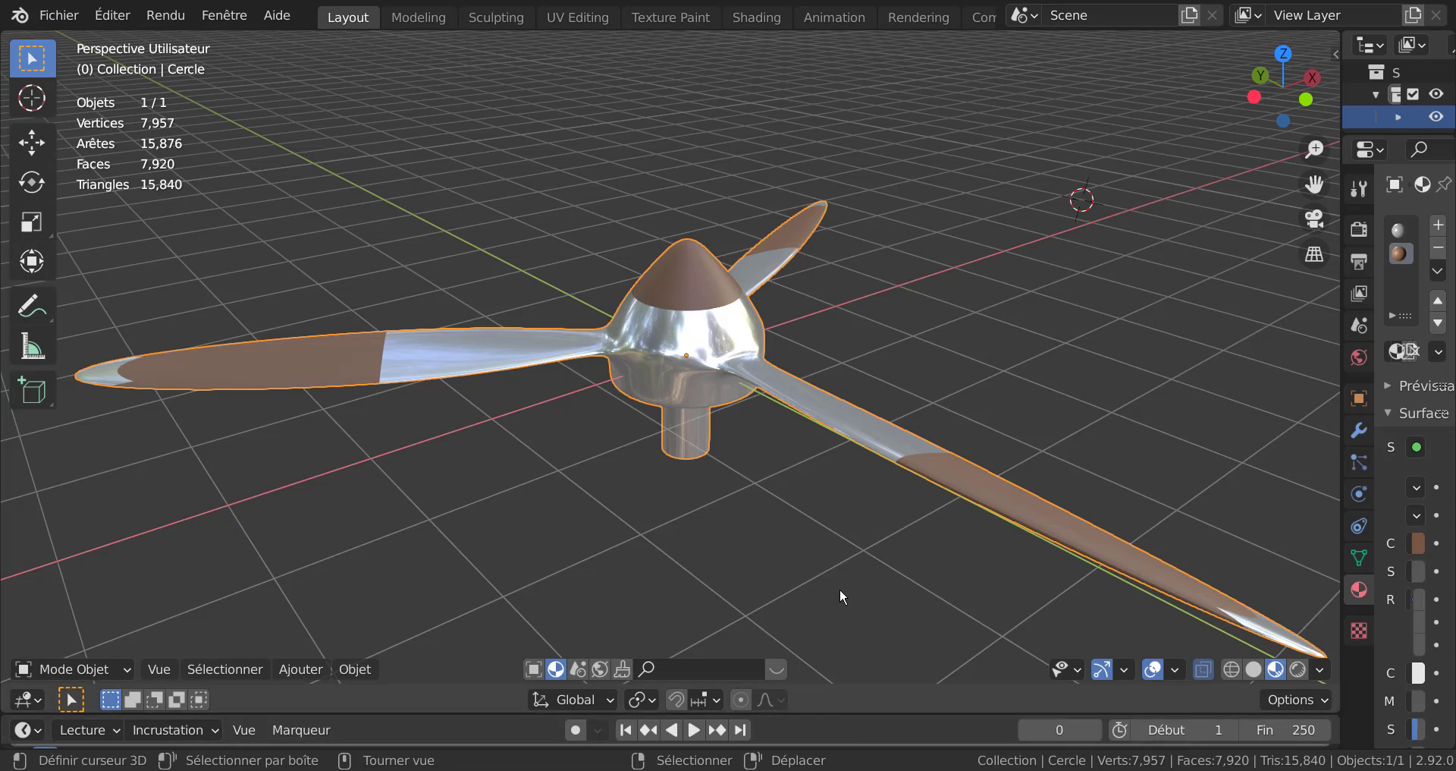
{"action": "left_click", "coordinate": [772, 464]}
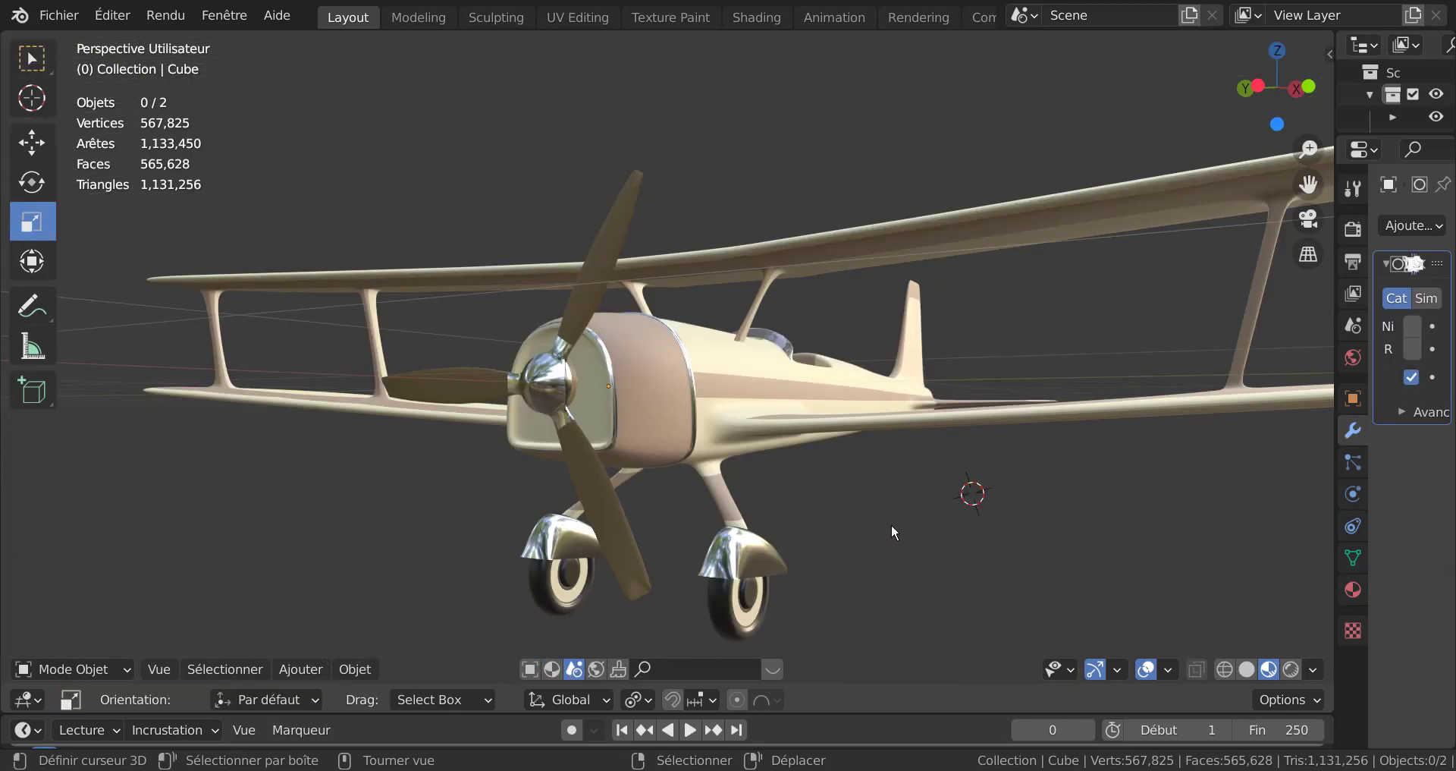
Step: Examine the assembled biplane's nose and propeller from several angles and briefly play the scene's animation
{"action": "scroll", "coordinate": [896, 526], "scroll_direction": "up", "scroll_amount": 1}
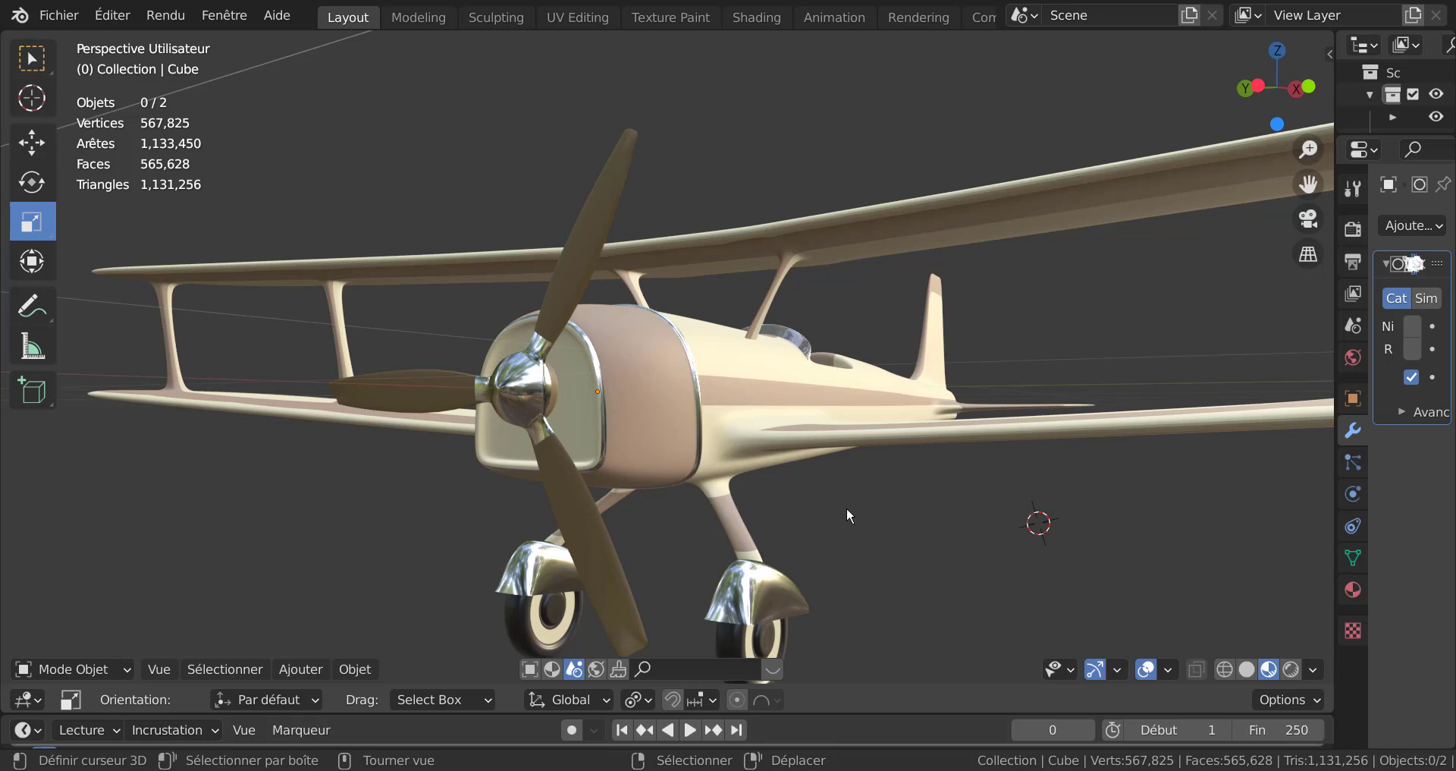
{"action": "scroll", "coordinate": [857, 486], "scroll_direction": "down", "scroll_amount": 2}
{"action": "middle_click_drag", "start_coordinate": [849, 453], "coordinate": [1011, 457]}
{"action": "middle_click_drag", "start_coordinate": [1057, 423], "coordinate": [744, 487]}
{"action": "scroll", "coordinate": [745, 487], "scroll_direction": "up", "scroll_amount": 2}
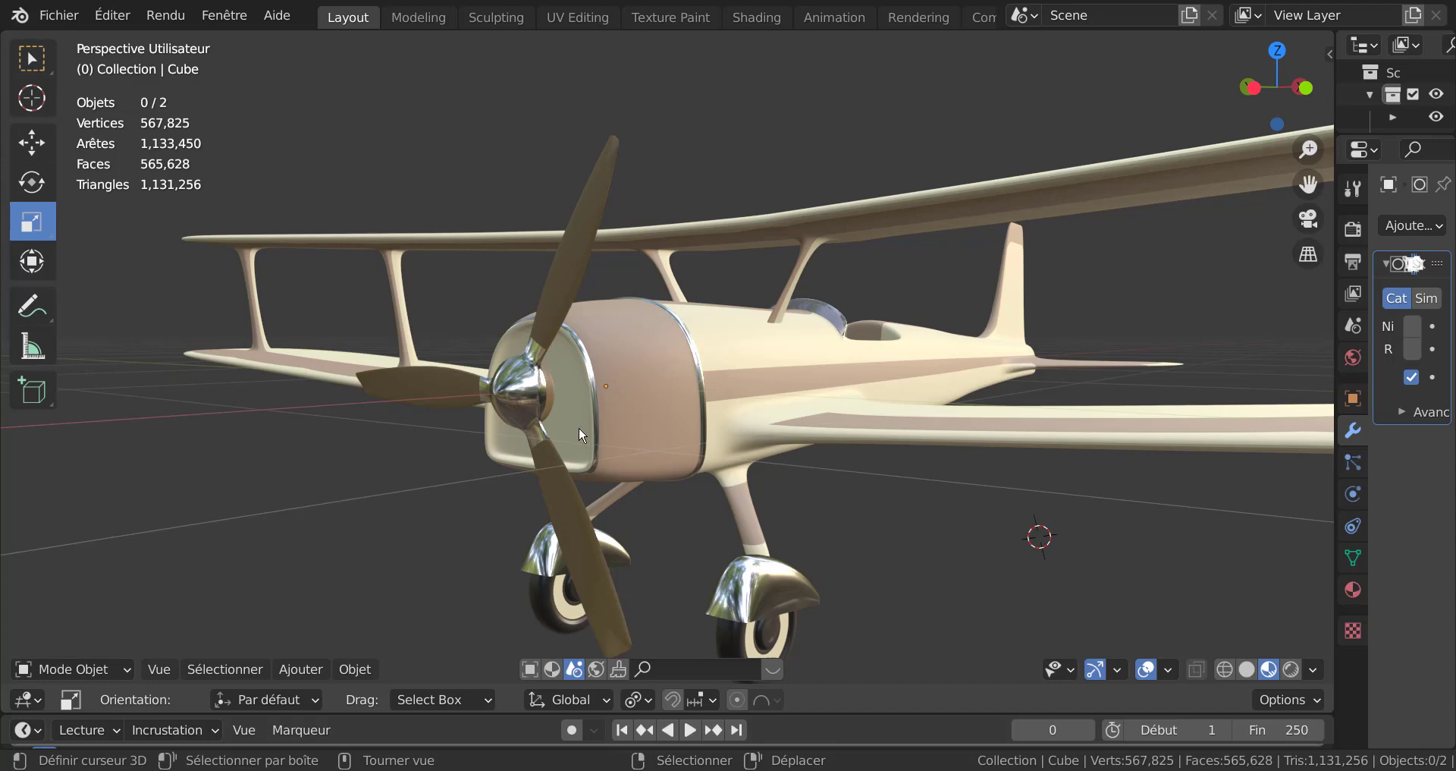
{"action": "mouse_move", "coordinate": [728, 474]}
{"action": "middle_mouse_down"}
{"action": "mouse_move", "coordinate": [922, 474]}
{"action": "mouse_move", "coordinate": [735, 493]}
{"action": "middle_mouse_up"}
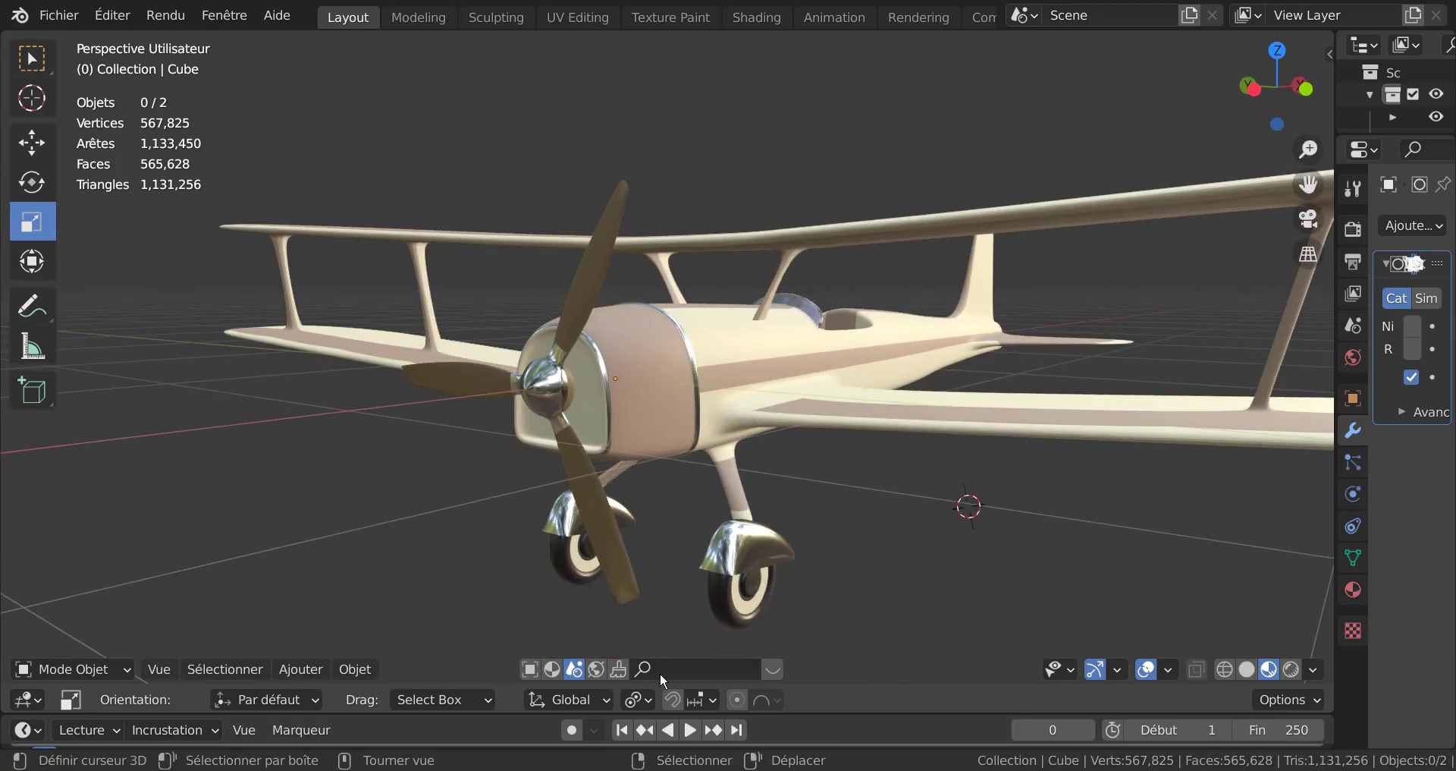
{"action": "left_click", "coordinate": [690, 729]}
{"action": "key", "text": "space"}
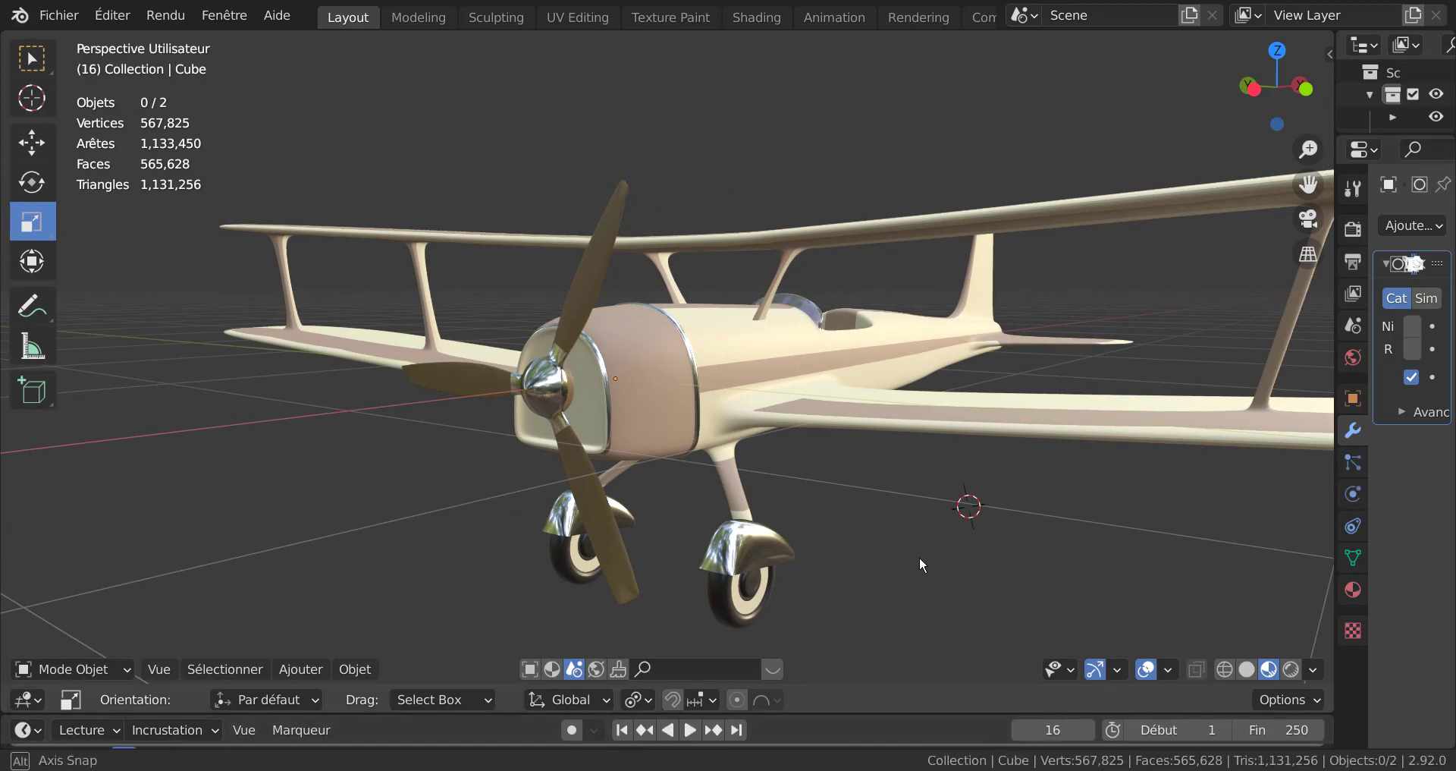
{"action": "middle_click_drag", "start_coordinate": [919, 556], "coordinate": [980, 566]}
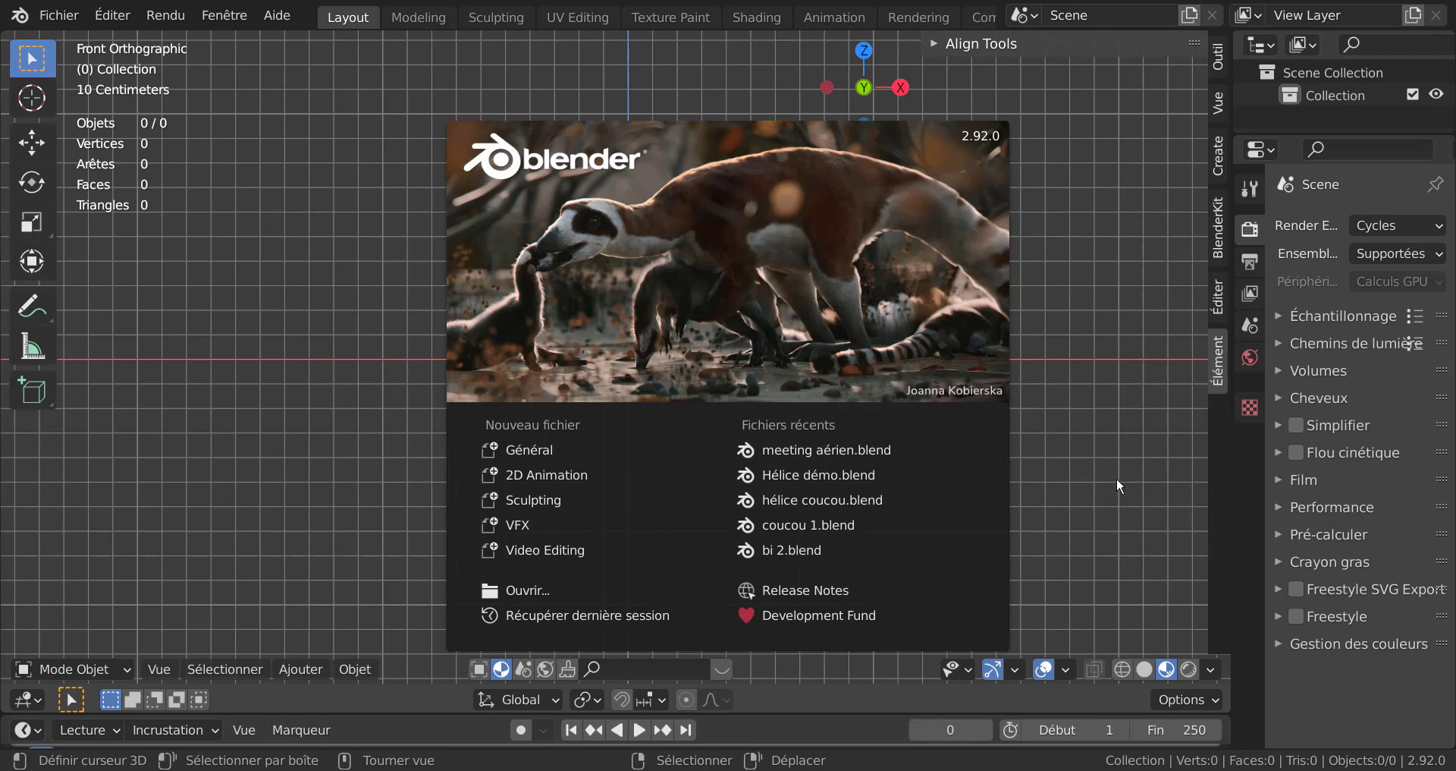
Step: Dismiss the splash screen, widen the viewport and add a mesh circle at the origin of the empty scene
{"action": "left_click", "coordinate": [1161, 475]}
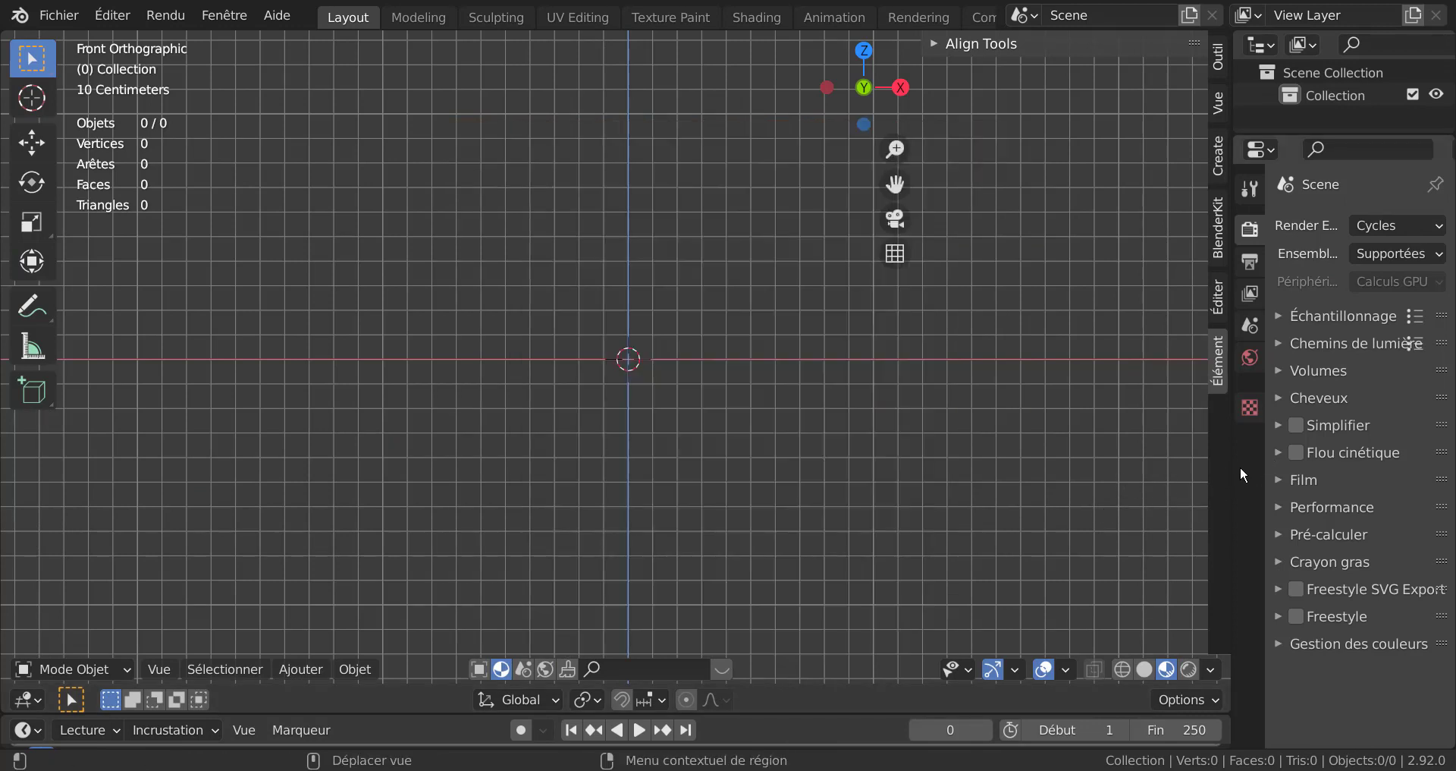
{"action": "left_click_drag", "start_coordinate": [1232, 463], "coordinate": [1356, 462]}
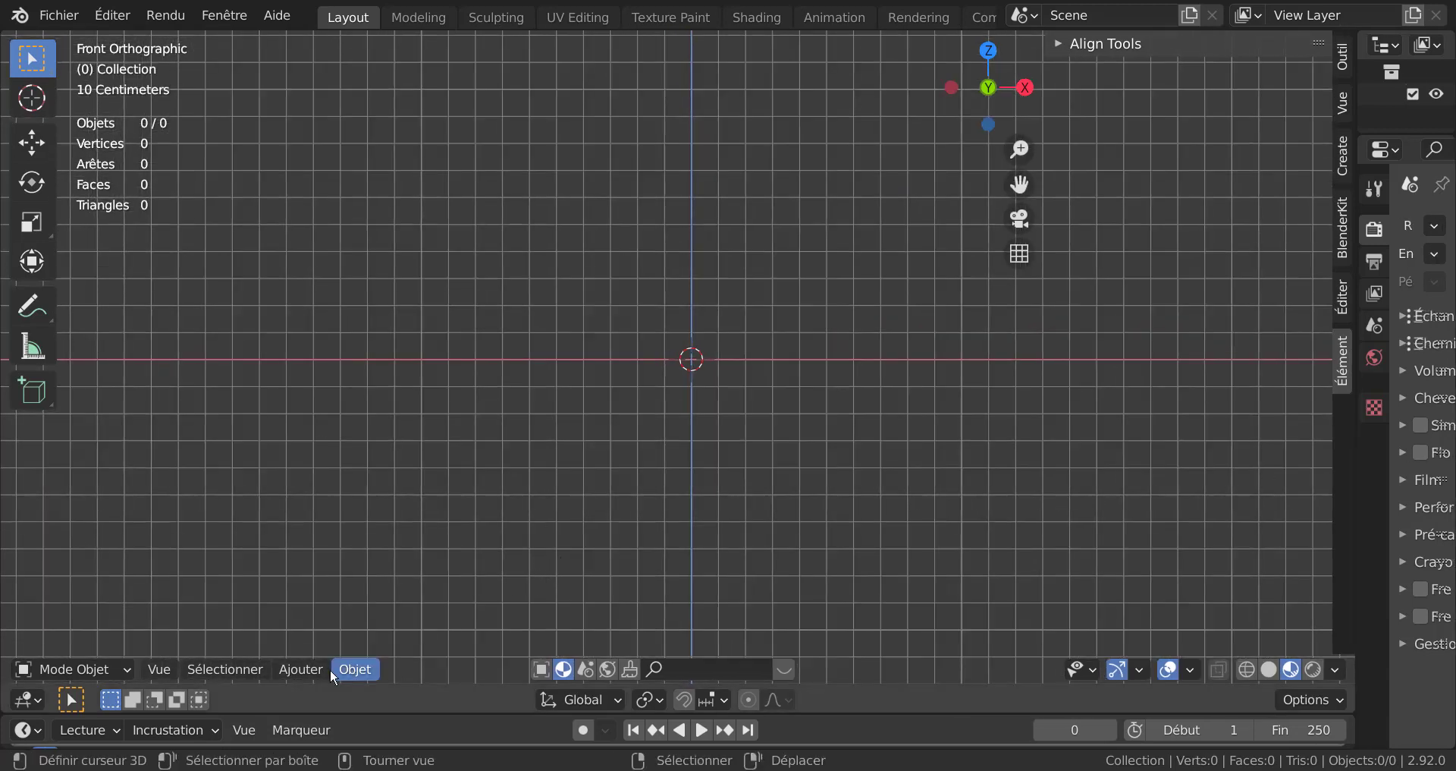
{"action": "left_click", "coordinate": [357, 669]}
{"action": "mouse_move", "coordinate": [312, 667]}
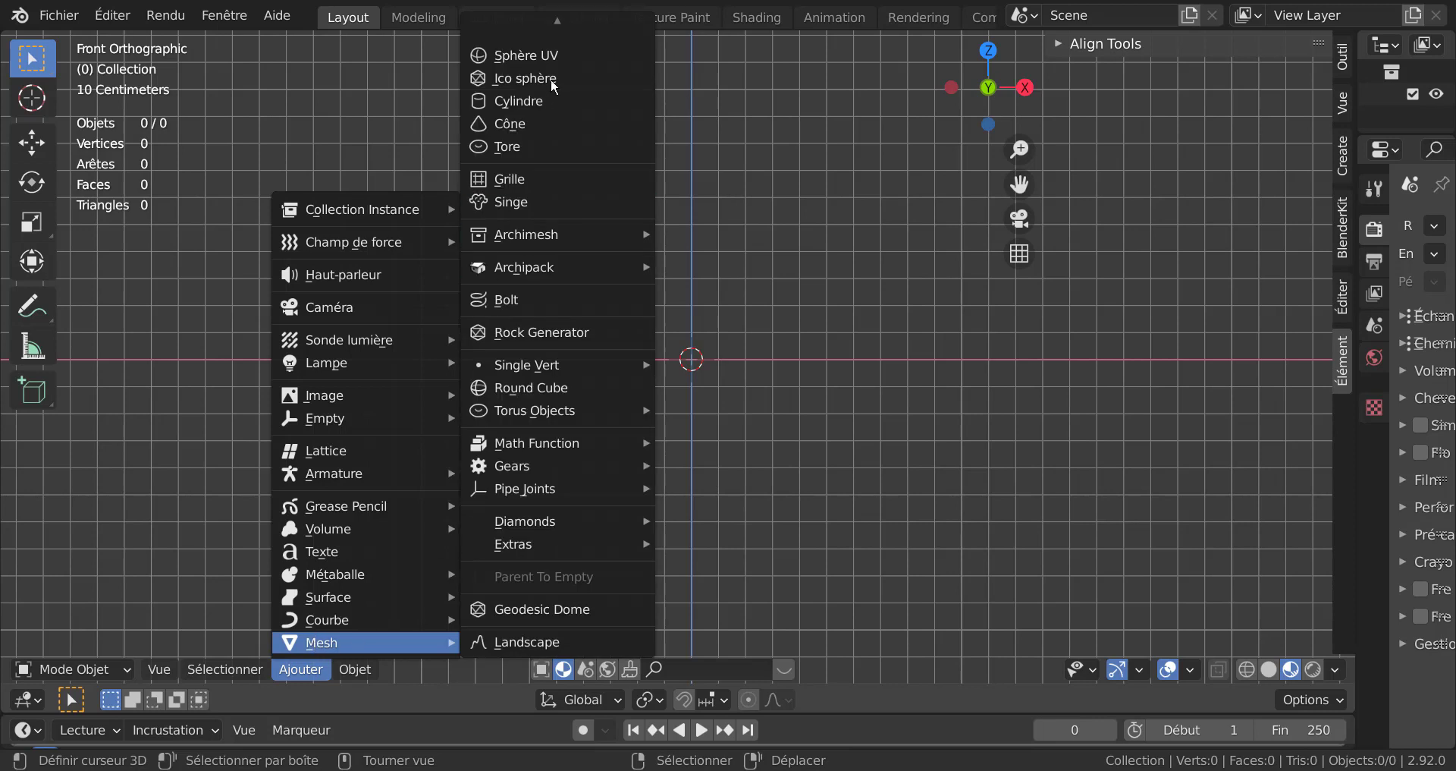
{"action": "mouse_move", "coordinate": [559, 23]}
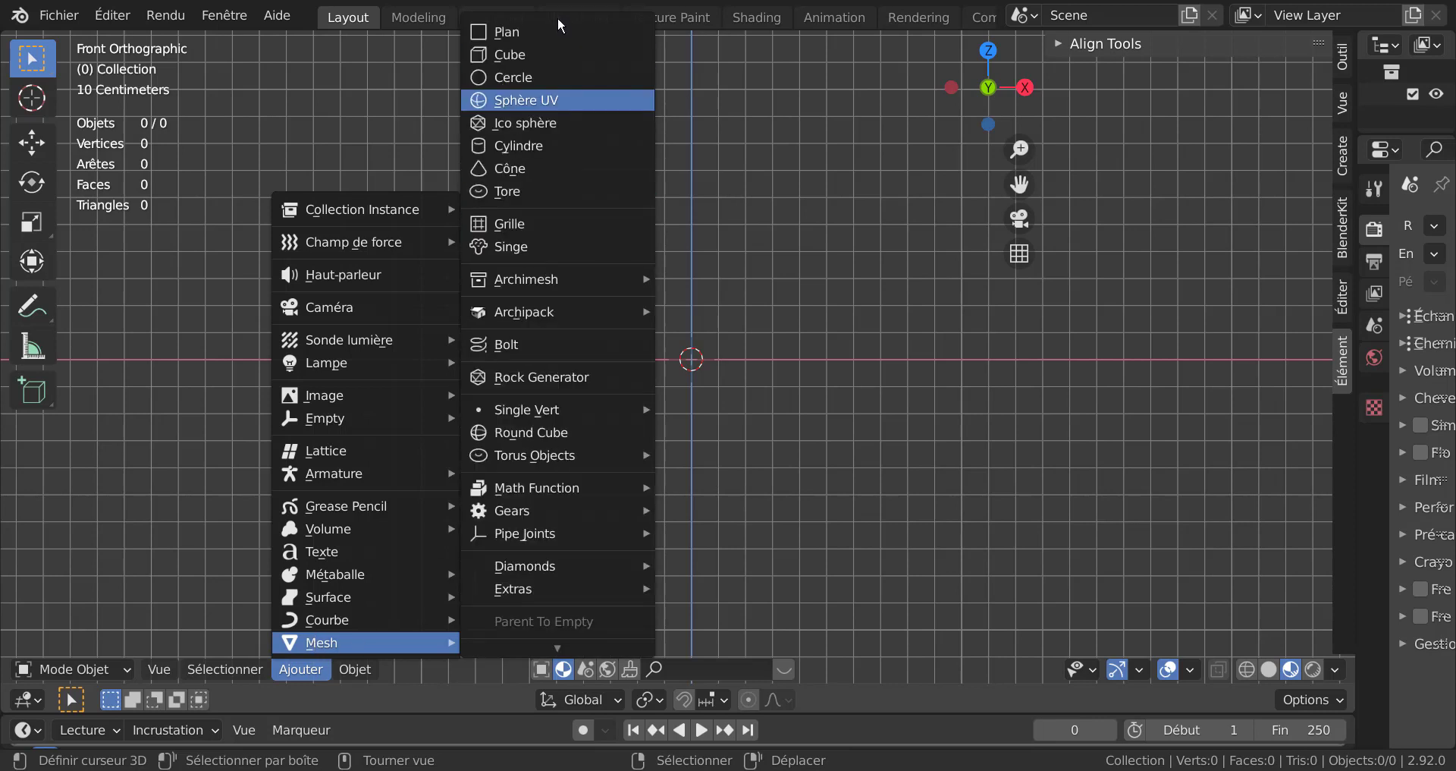
{"action": "left_click", "coordinate": [498, 78]}
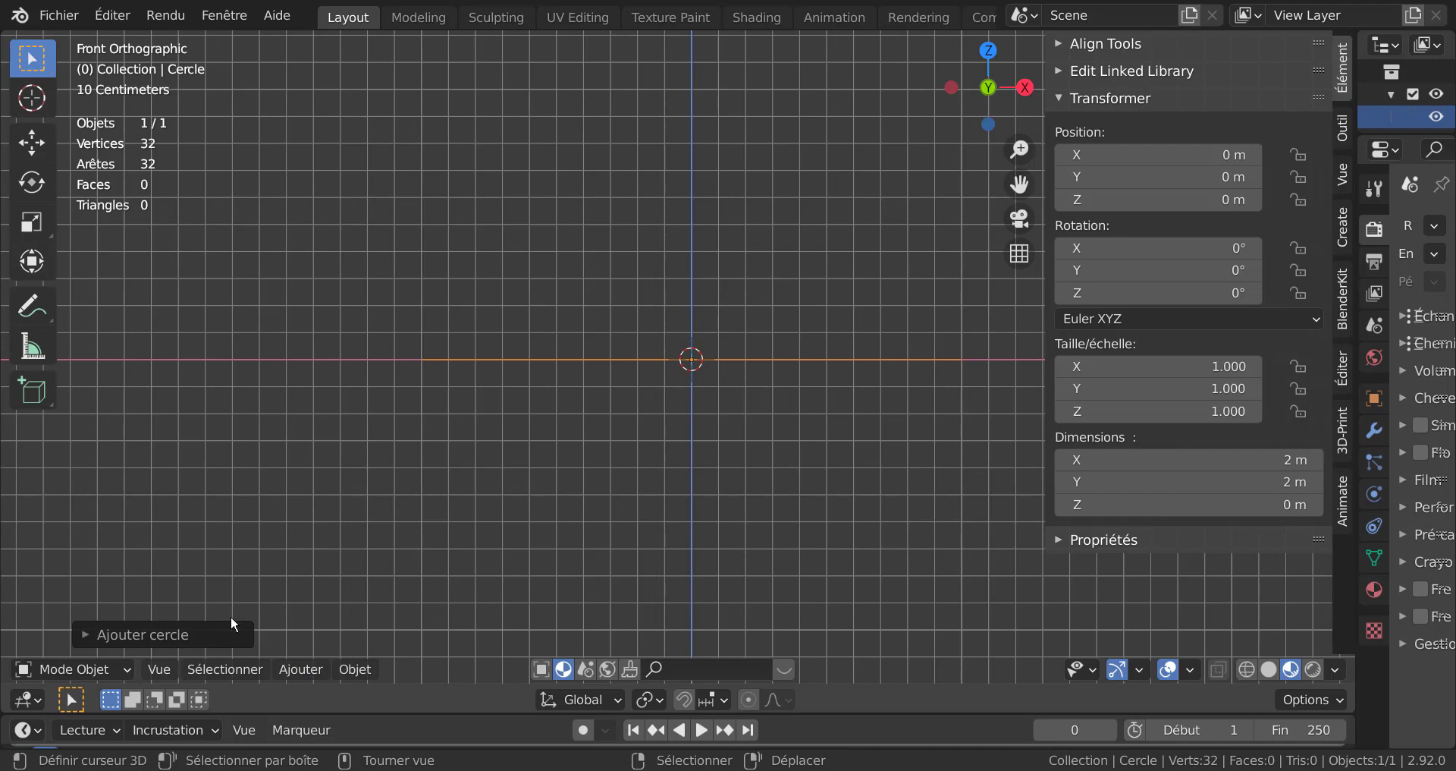
Step: View the new circle from the top and set its number of vertices to 9
{"action": "key", "text": "KP_7"}
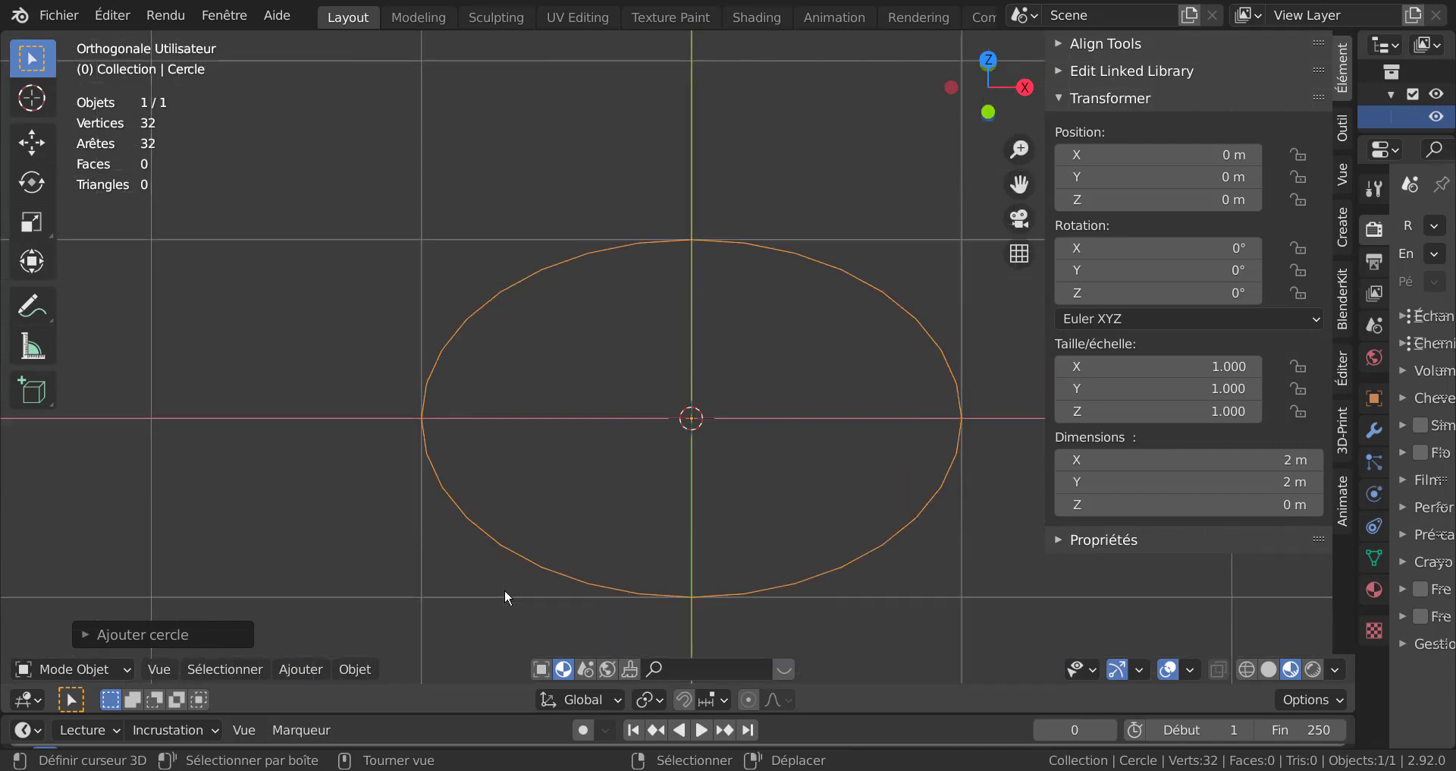
{"action": "scroll", "coordinate": [531, 539], "scroll_direction": "down", "scroll_amount": 1}
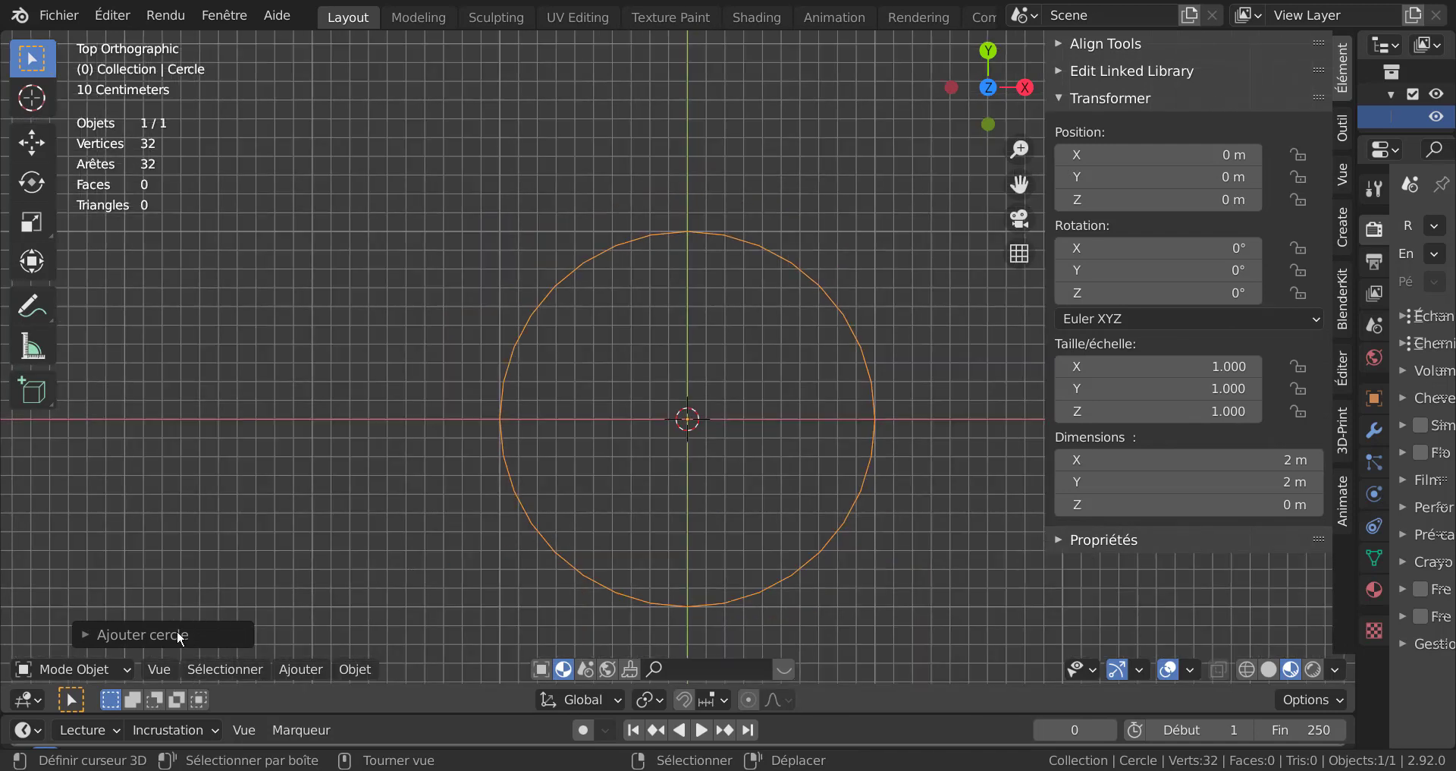
{"action": "left_click", "coordinate": [144, 631]}
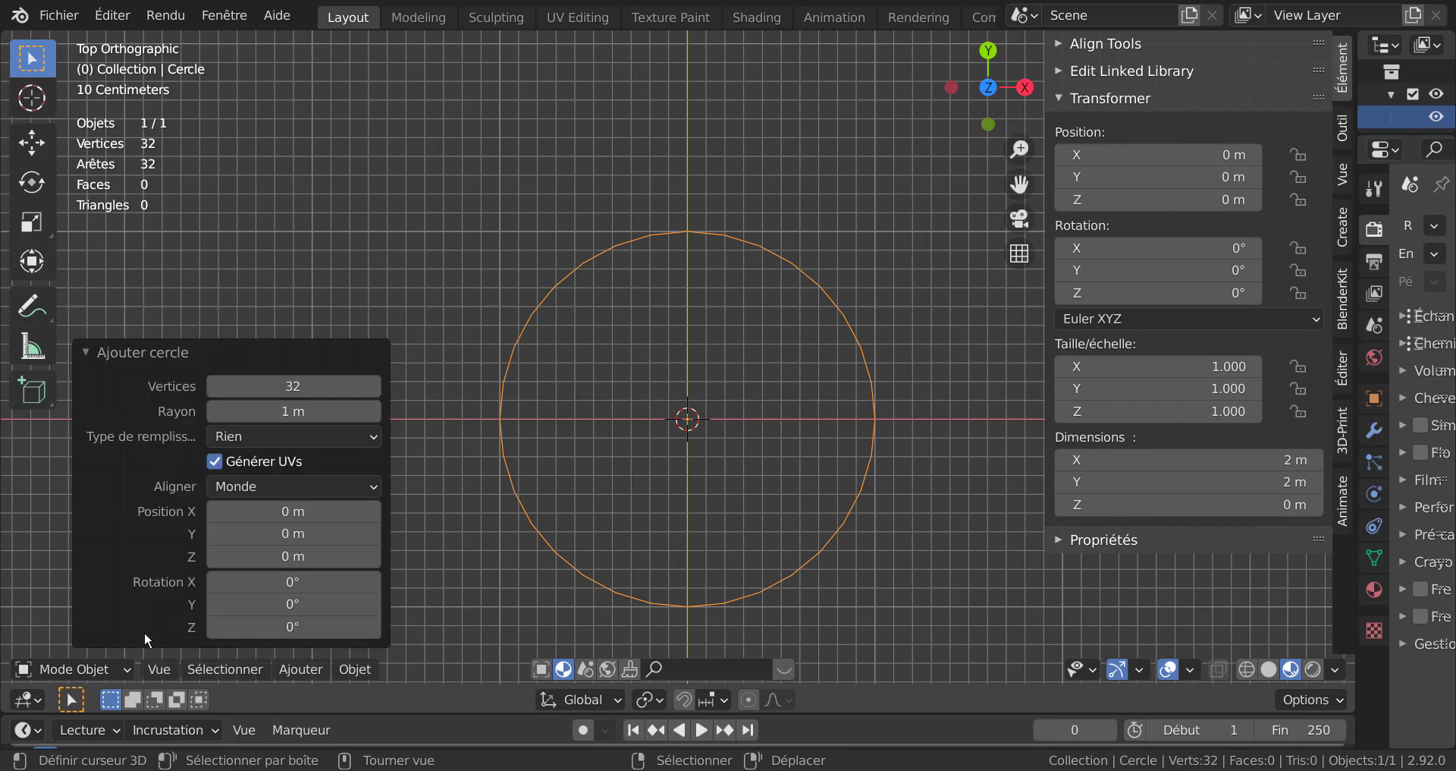
{"action": "left_click", "coordinate": [295, 386]}
{"action": "type", "text": "9"}
{"action": "key", "text": "Return"}
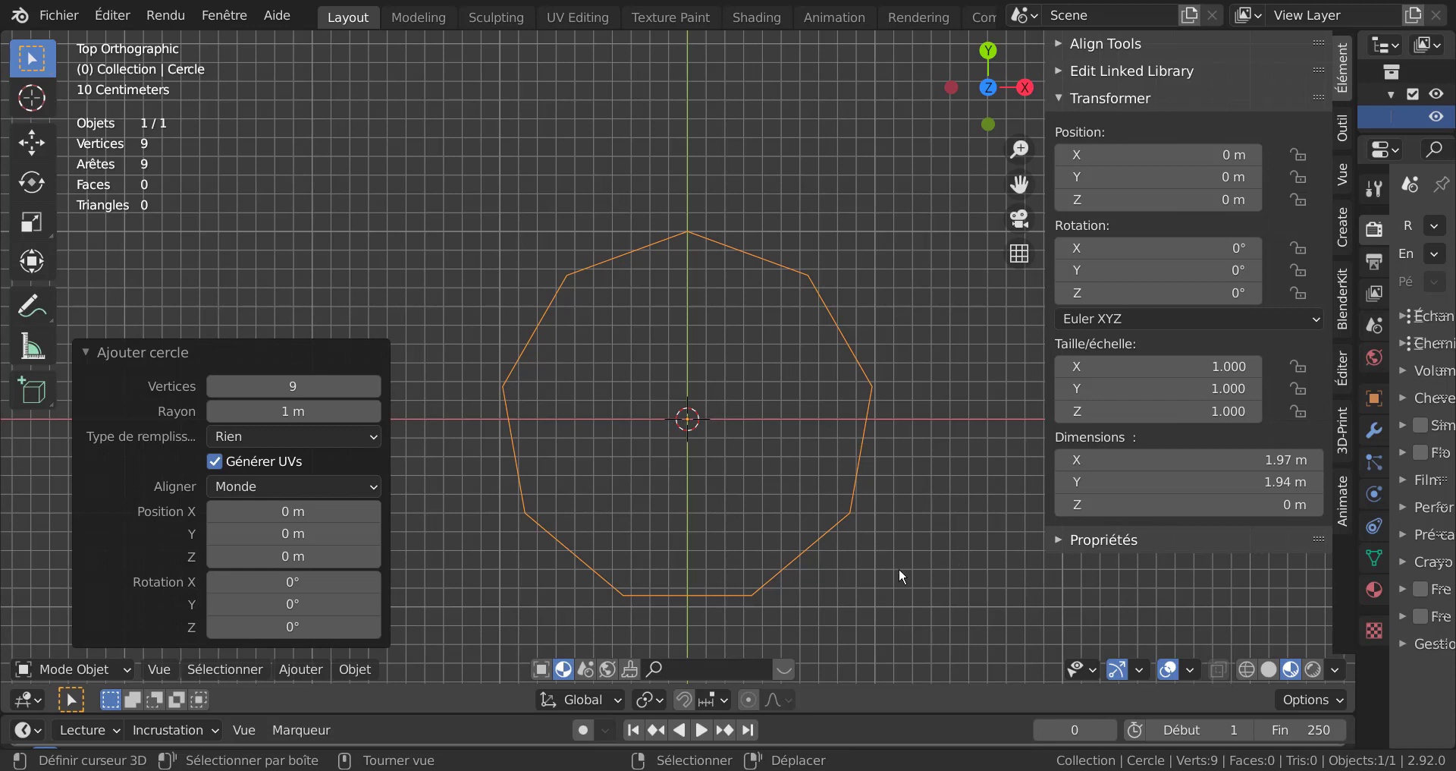
Step: Extrude three evenly spaced edges of the circle outward from the centre, scaled by about 2.385, to start the propeller blades
{"action": "key", "text": "Tab"}
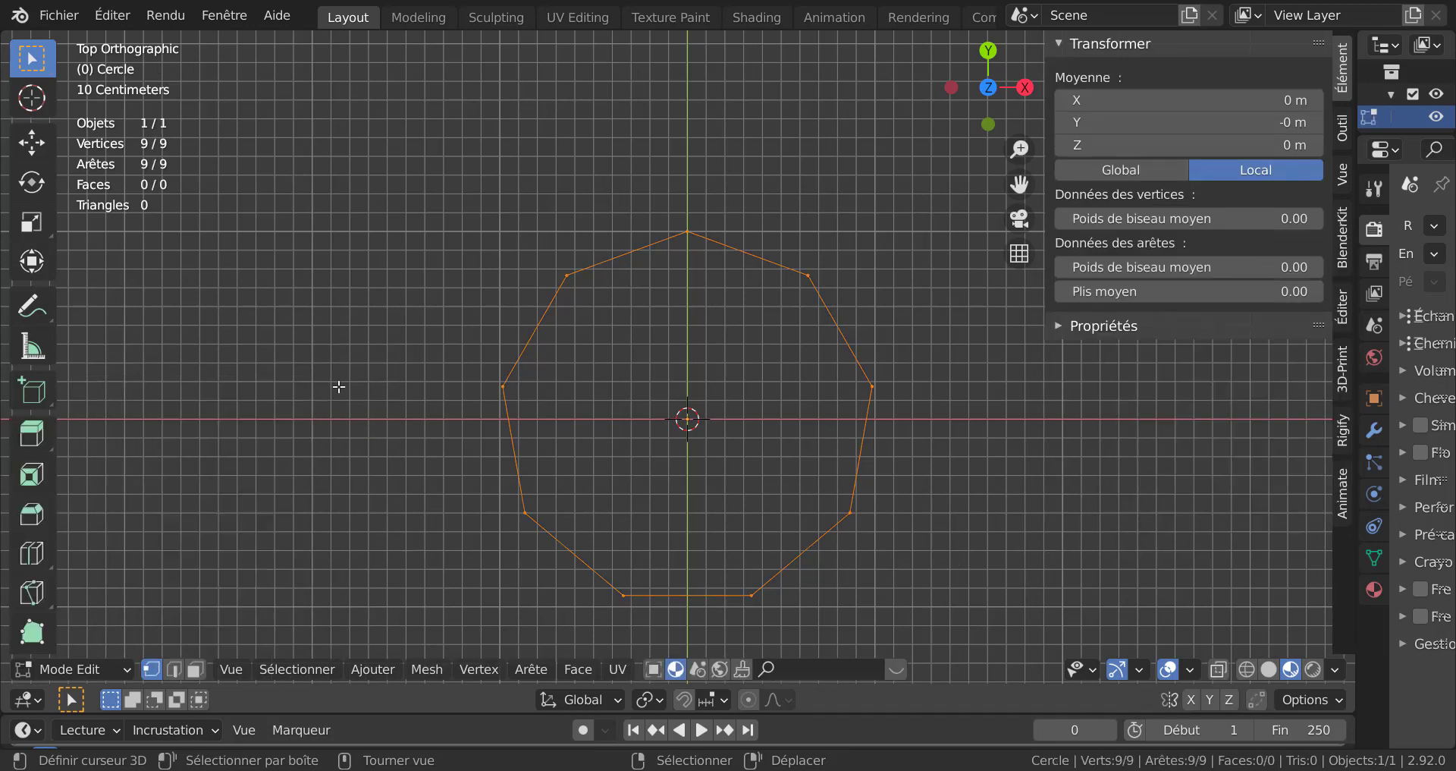
{"action": "key", "text": "2"}
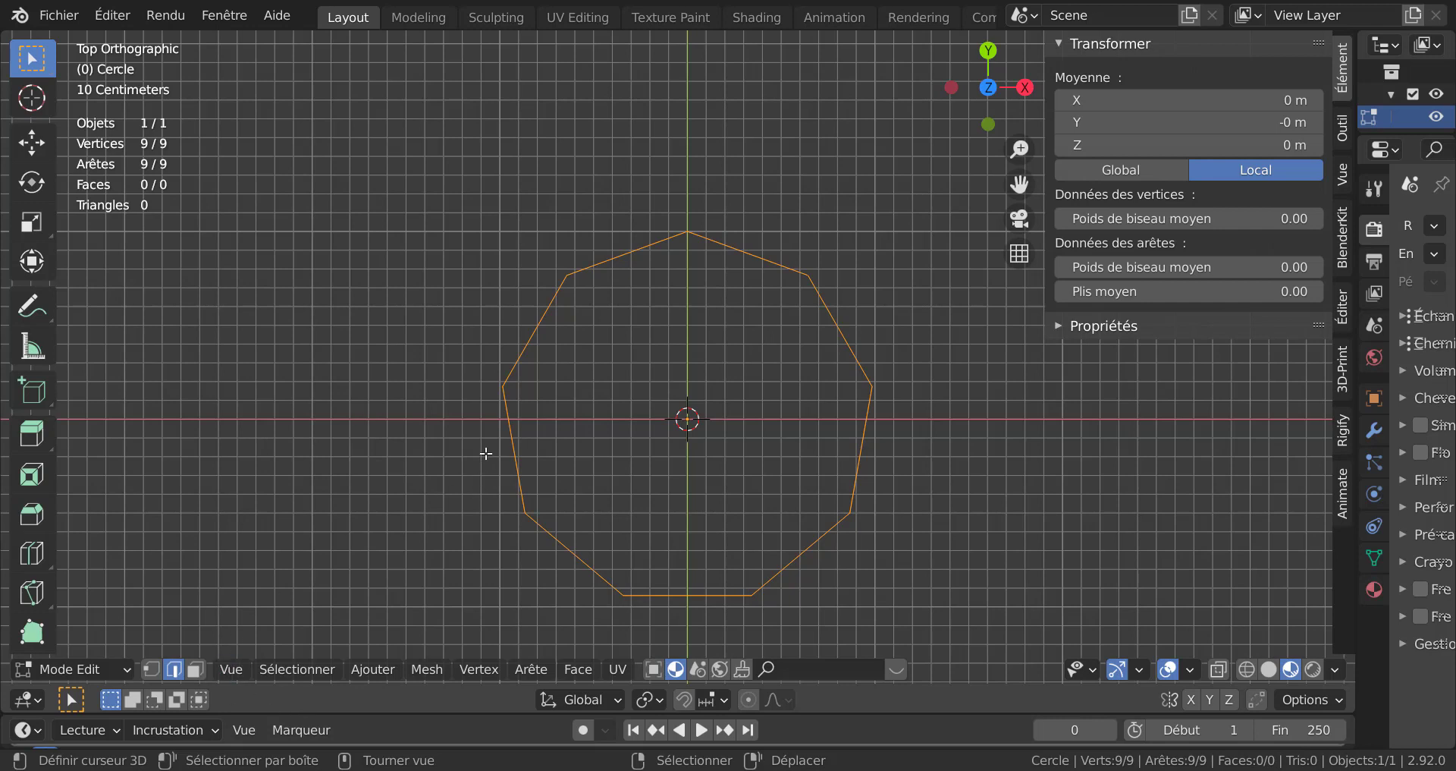
{"action": "left_click", "coordinate": [845, 338]}
{"action": "left_click", "coordinate": [523, 353], "text": "shift"}
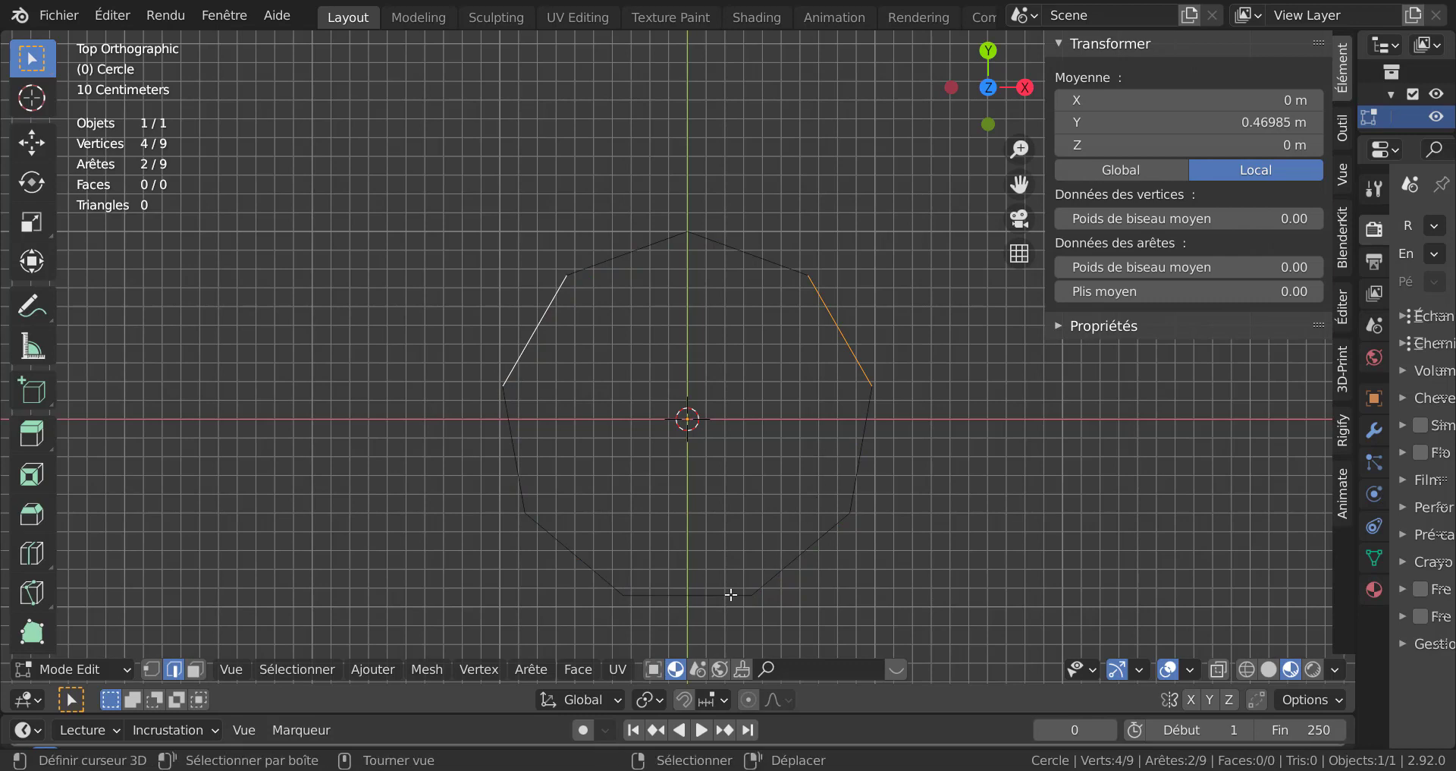
{"action": "left_click", "coordinate": [716, 595], "text": "shift"}
{"action": "scroll", "coordinate": [682, 599], "scroll_direction": "down", "scroll_amount": 2}
{"action": "middle_click_drag", "start_coordinate": [808, 505], "coordinate": [728, 484], "text": "shift"}
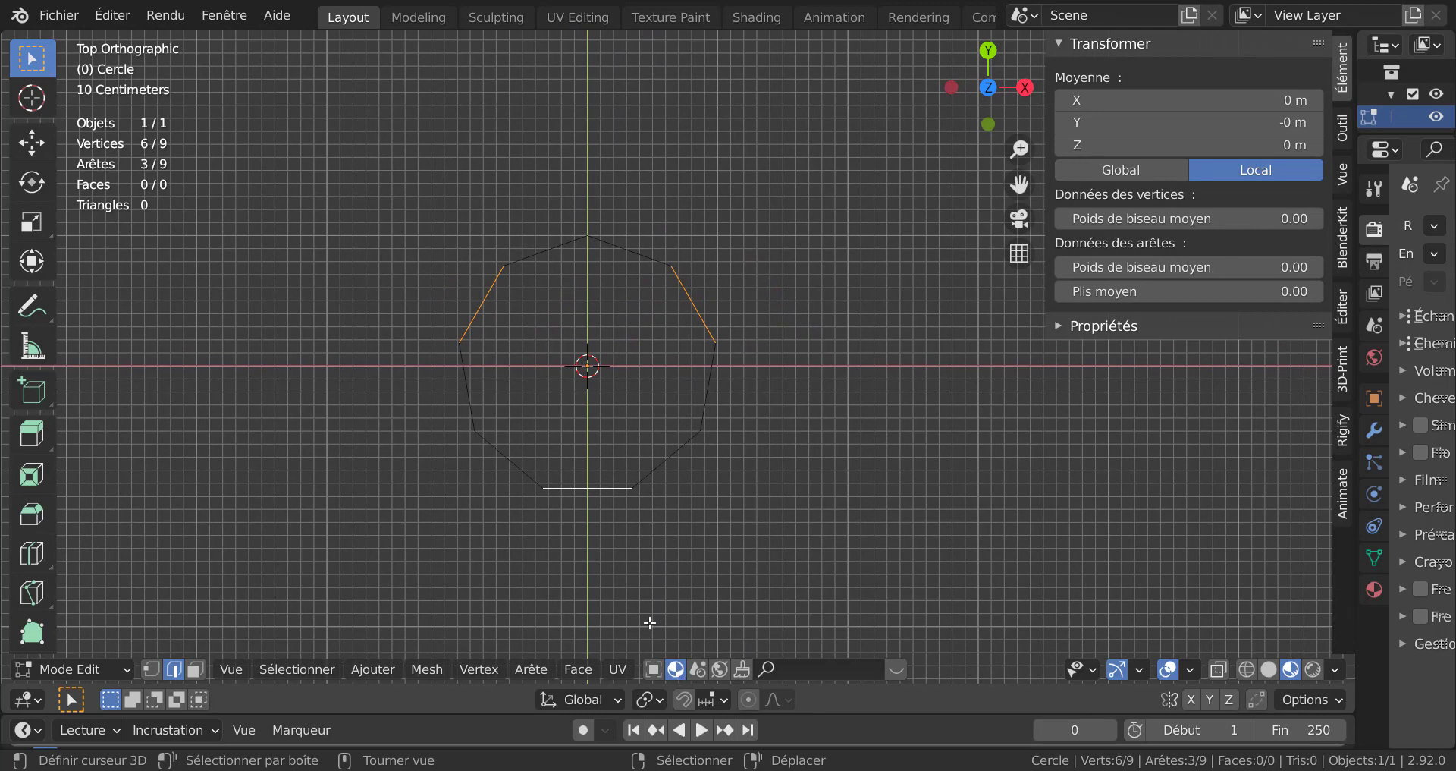
{"action": "key", "text": "e"}
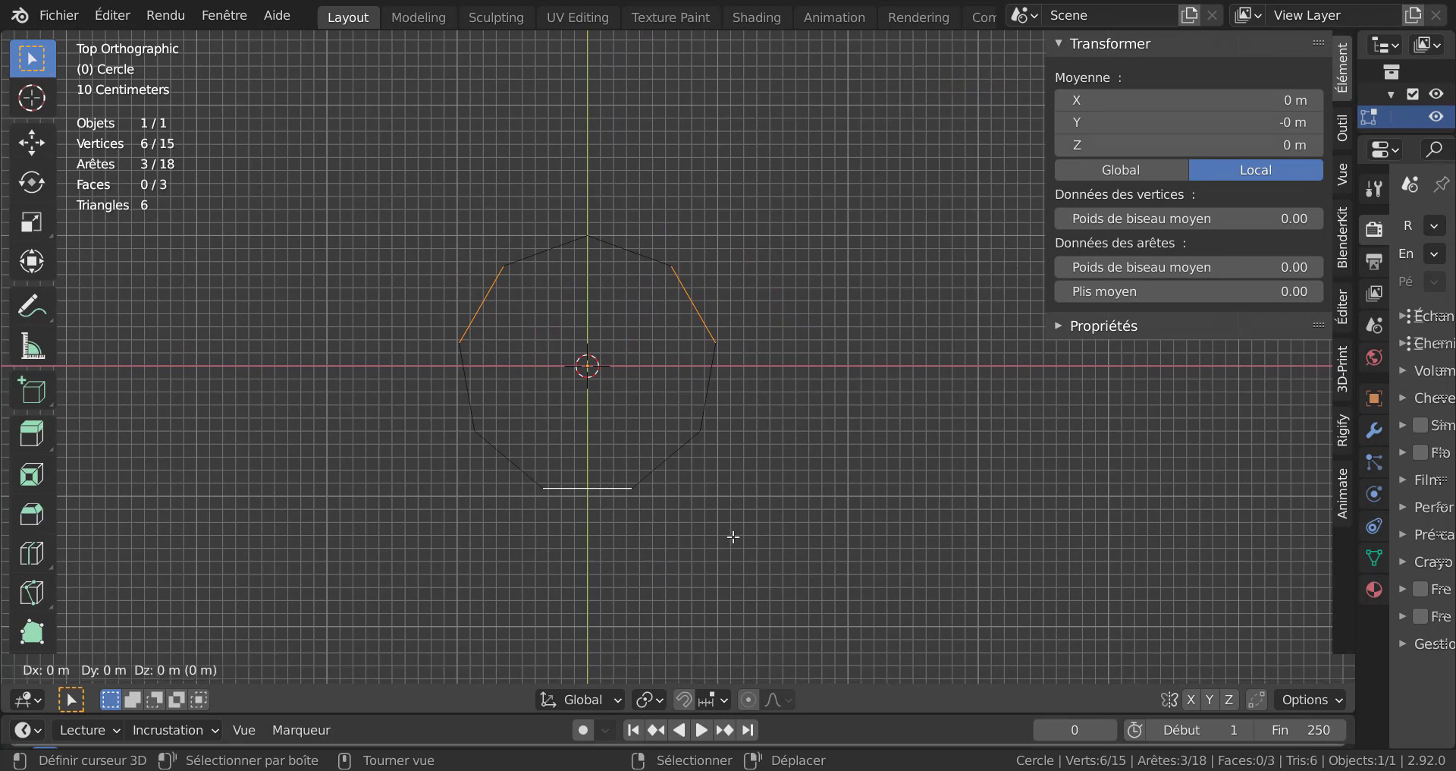
{"action": "key", "text": "s"}
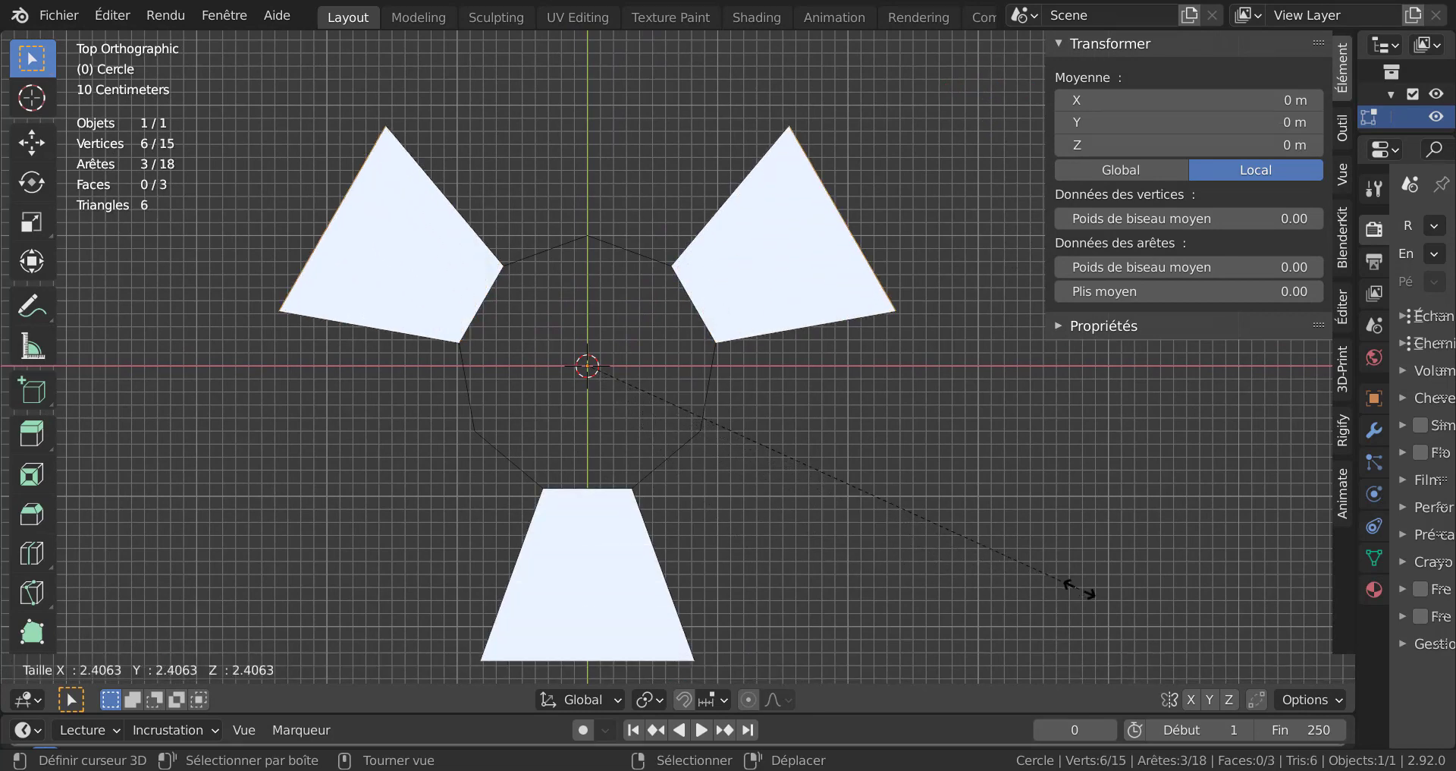
{"action": "left_click", "coordinate": [1073, 587]}
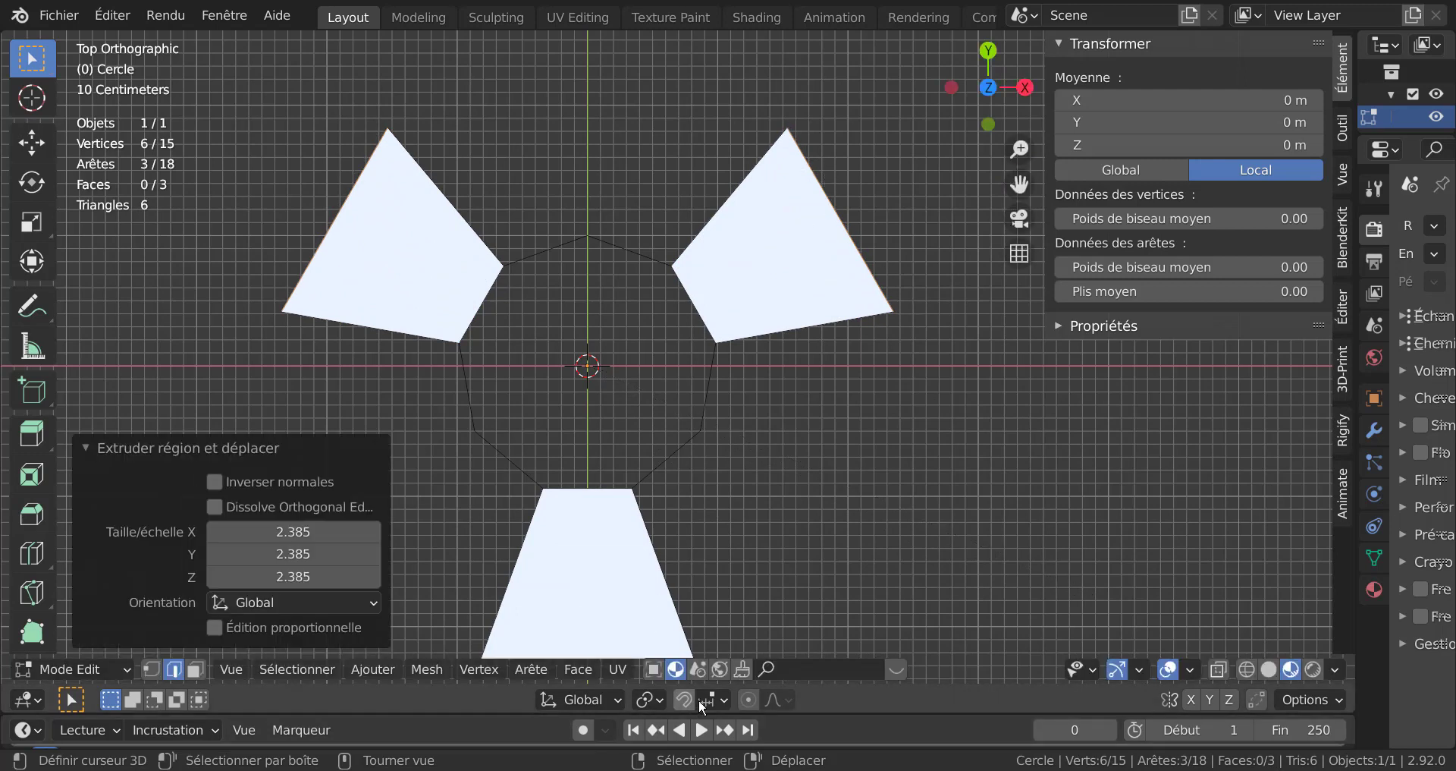
Step: Narrow the three blade tips by scaling their end edges about individual origins to about 0.58, with solid viewport shading on
{"action": "left_click", "coordinate": [645, 700]}
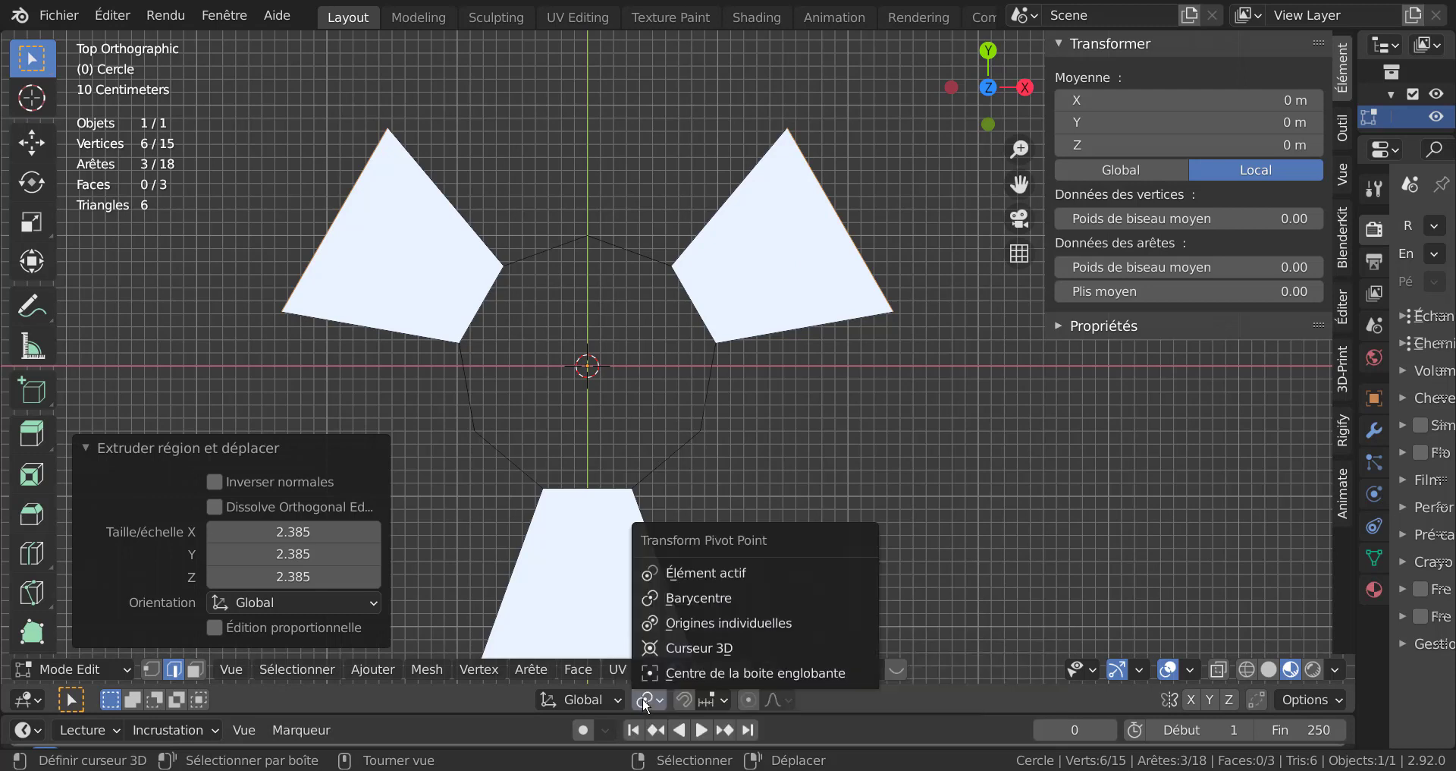
{"action": "left_click", "coordinate": [693, 621]}
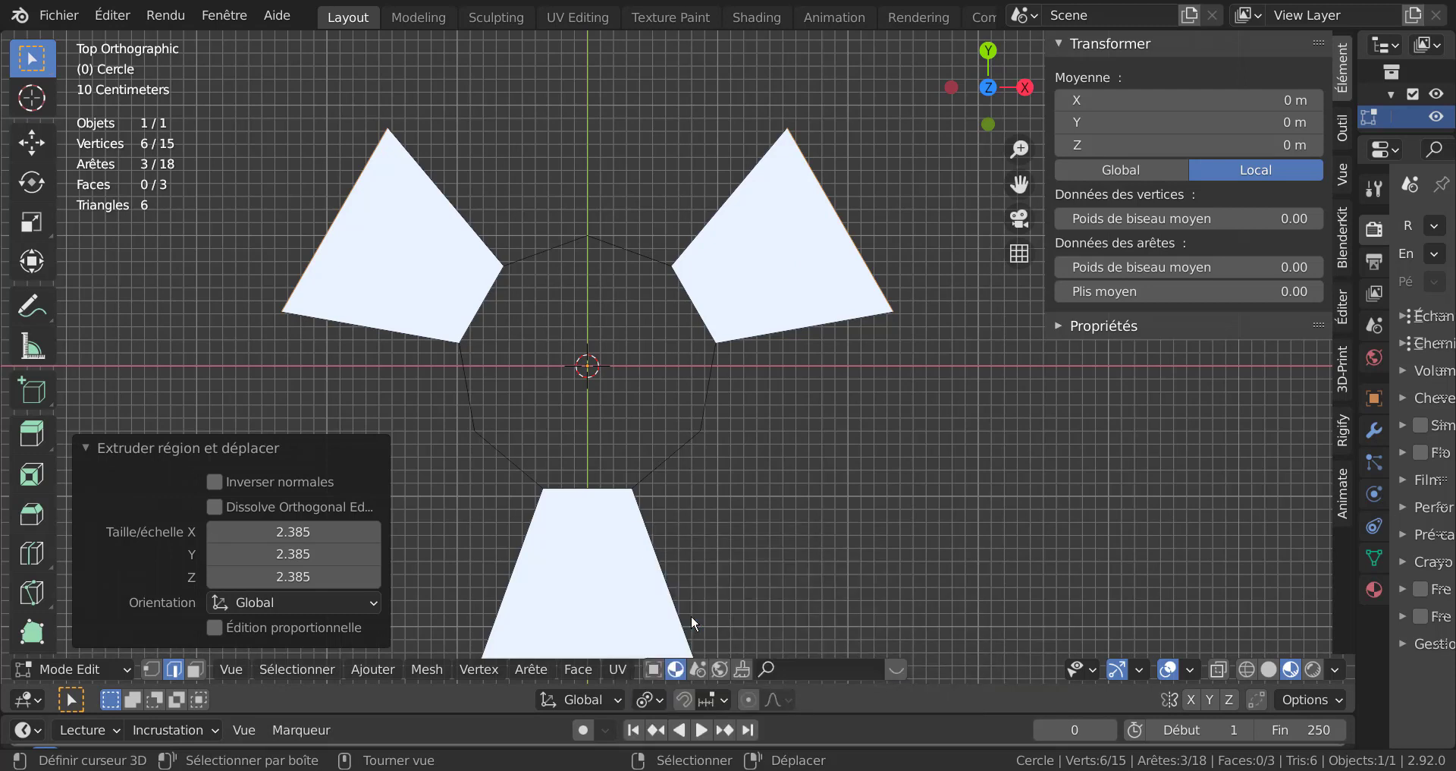
{"action": "left_click", "coordinate": [1269, 669]}
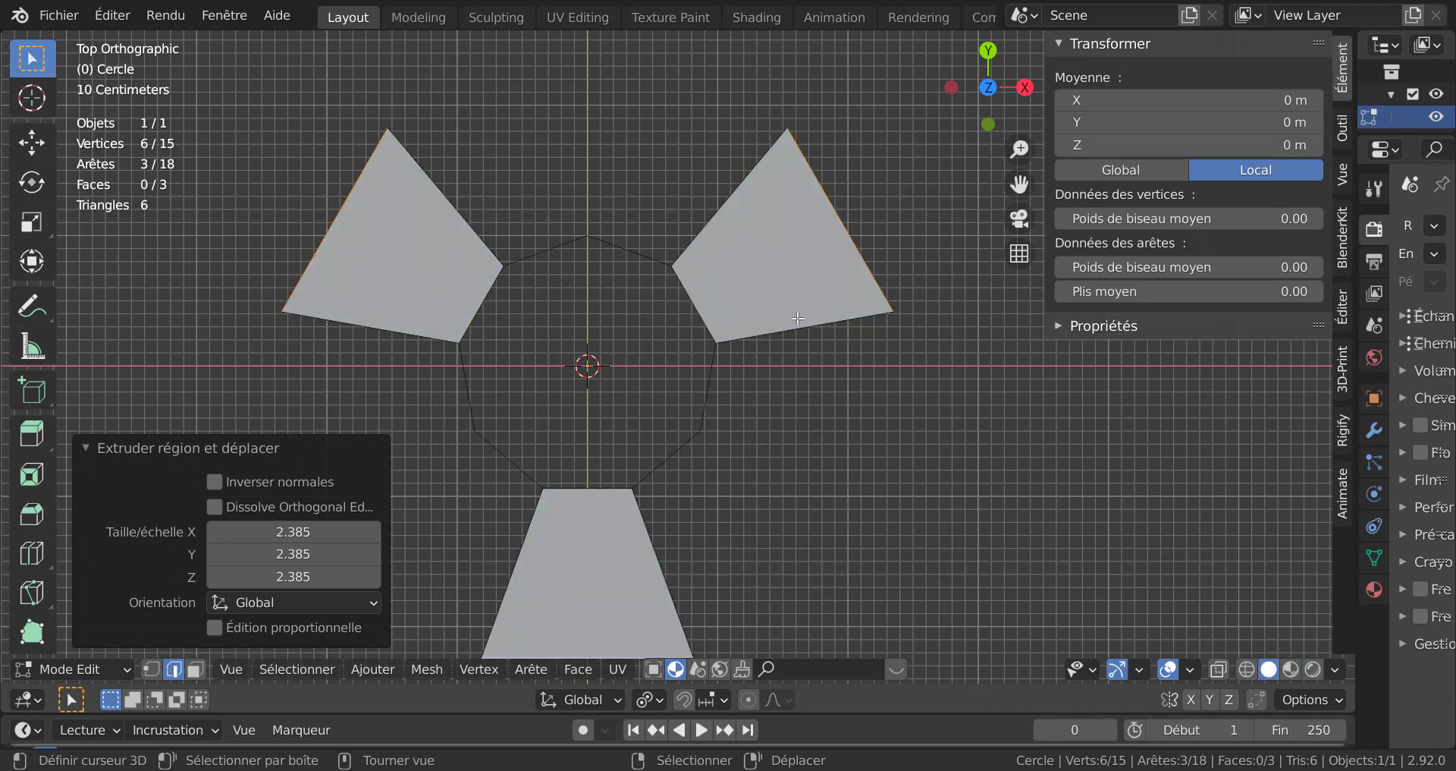
{"action": "scroll", "coordinate": [869, 442], "scroll_direction": "down", "scroll_amount": 2}
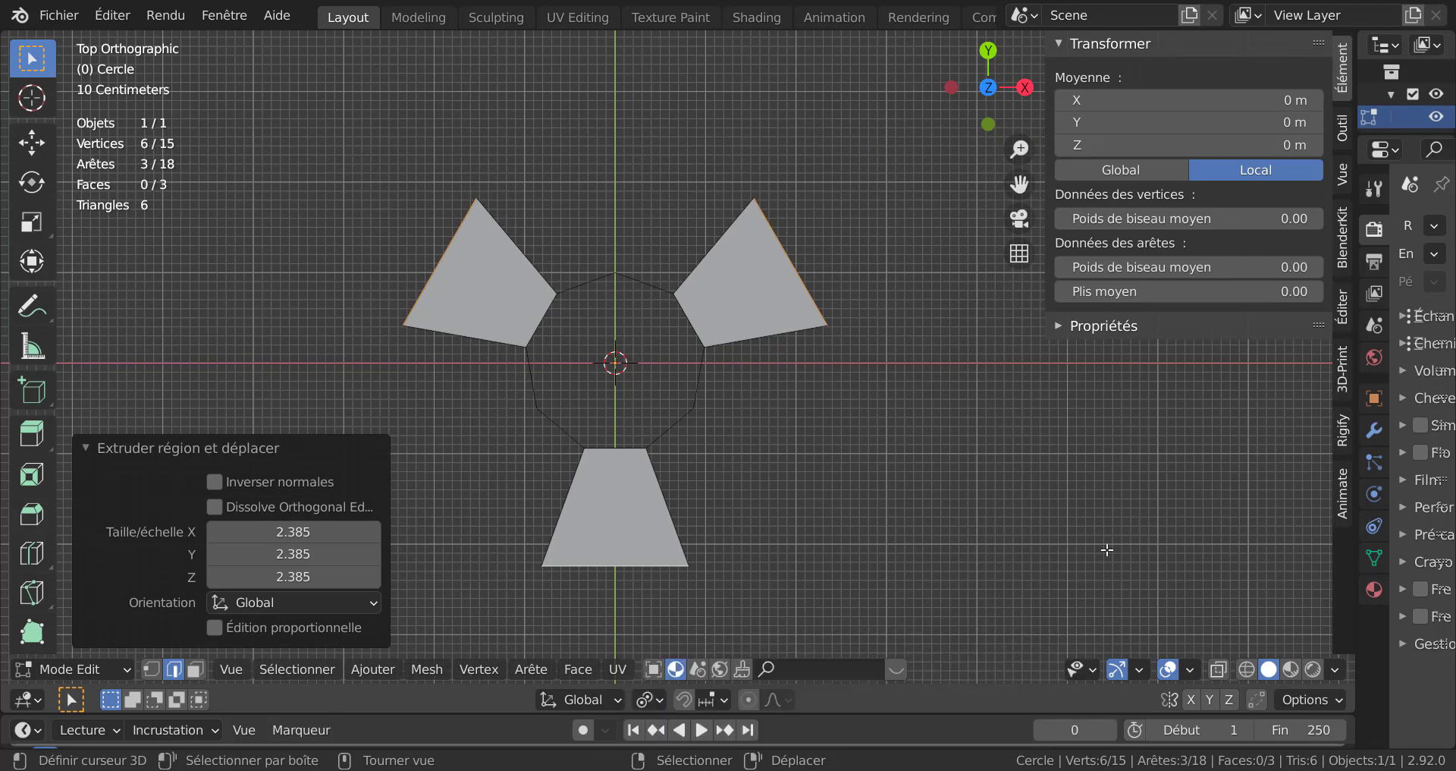
{"action": "key", "text": "s"}
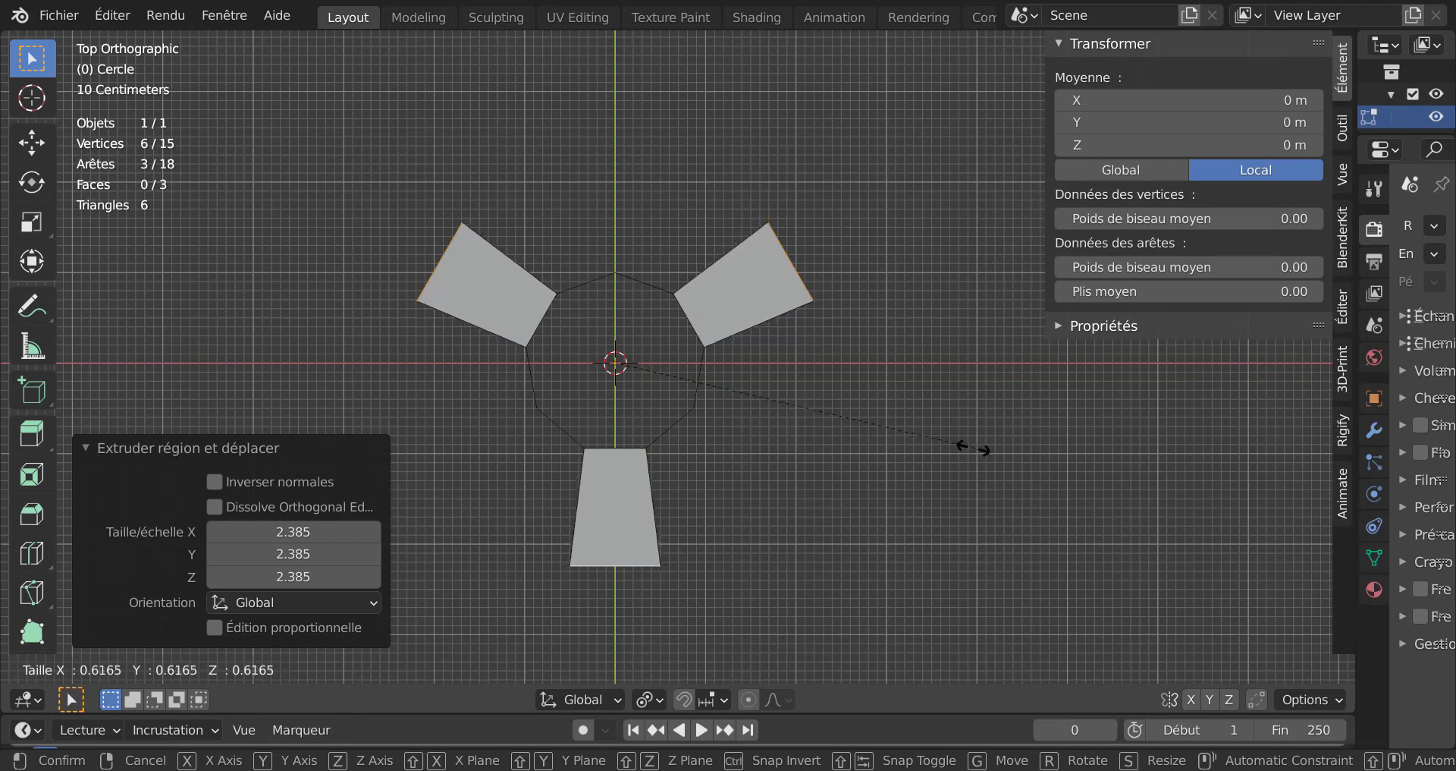
{"action": "left_click", "coordinate": [956, 435]}
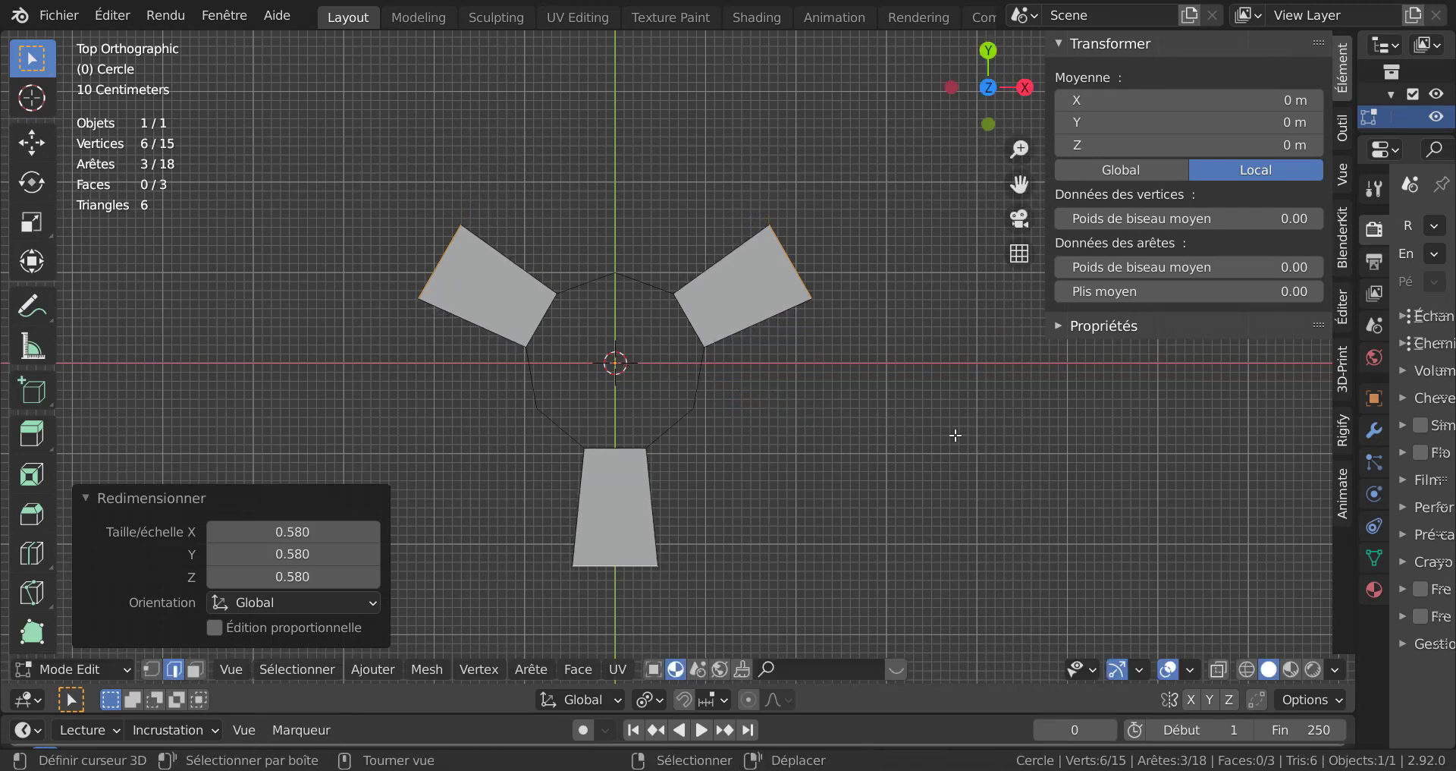
Step: Try to lengthen the three blades with a second extrusion from the median point, scaled by about 2.278
{"action": "left_click", "coordinate": [651, 701]}
{"action": "left_click", "coordinate": [659, 597]}
{"action": "scroll", "coordinate": [720, 522], "scroll_direction": "down", "scroll_amount": 2}
{"action": "scroll", "coordinate": [716, 508], "scroll_direction": "down", "scroll_amount": 1}
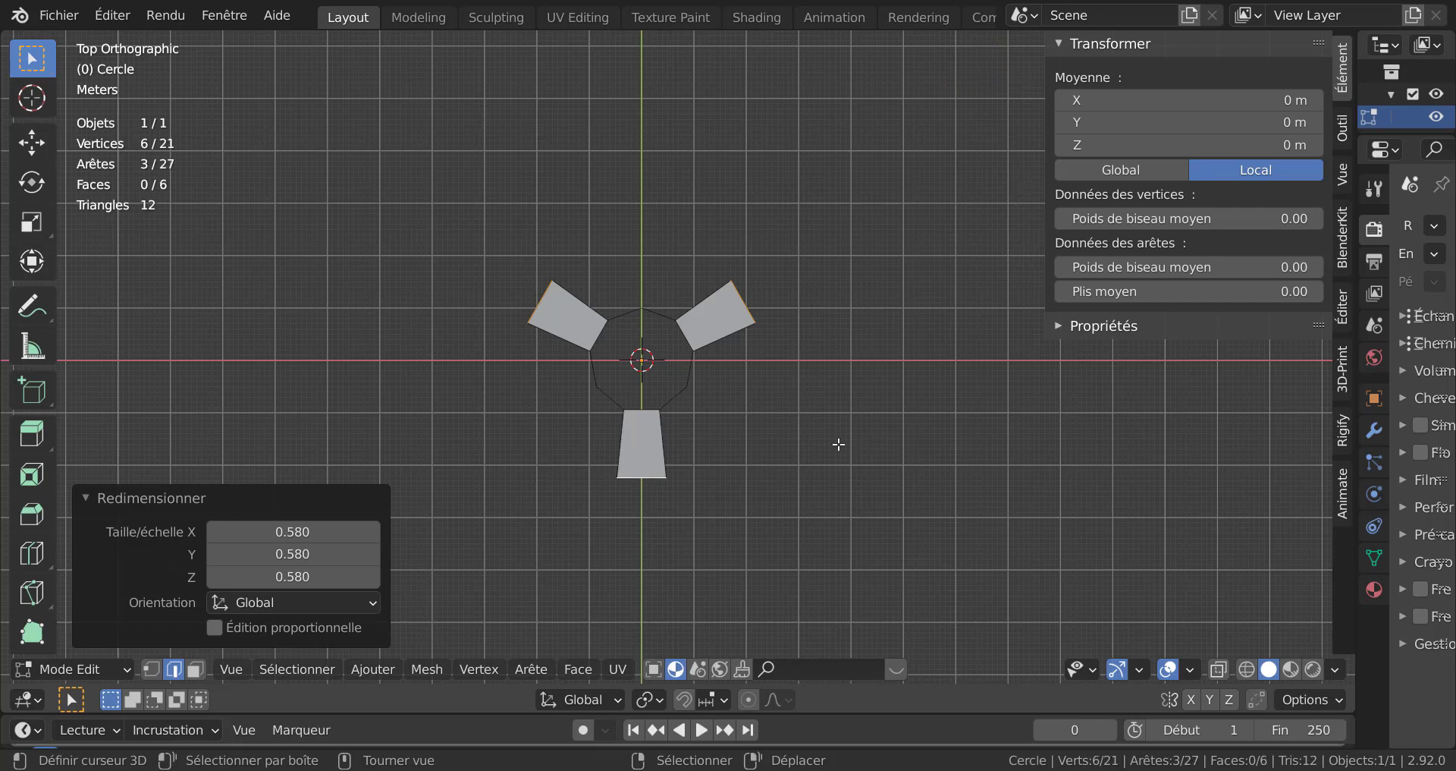
{"action": "key", "text": "e"}
{"action": "key", "text": "s"}
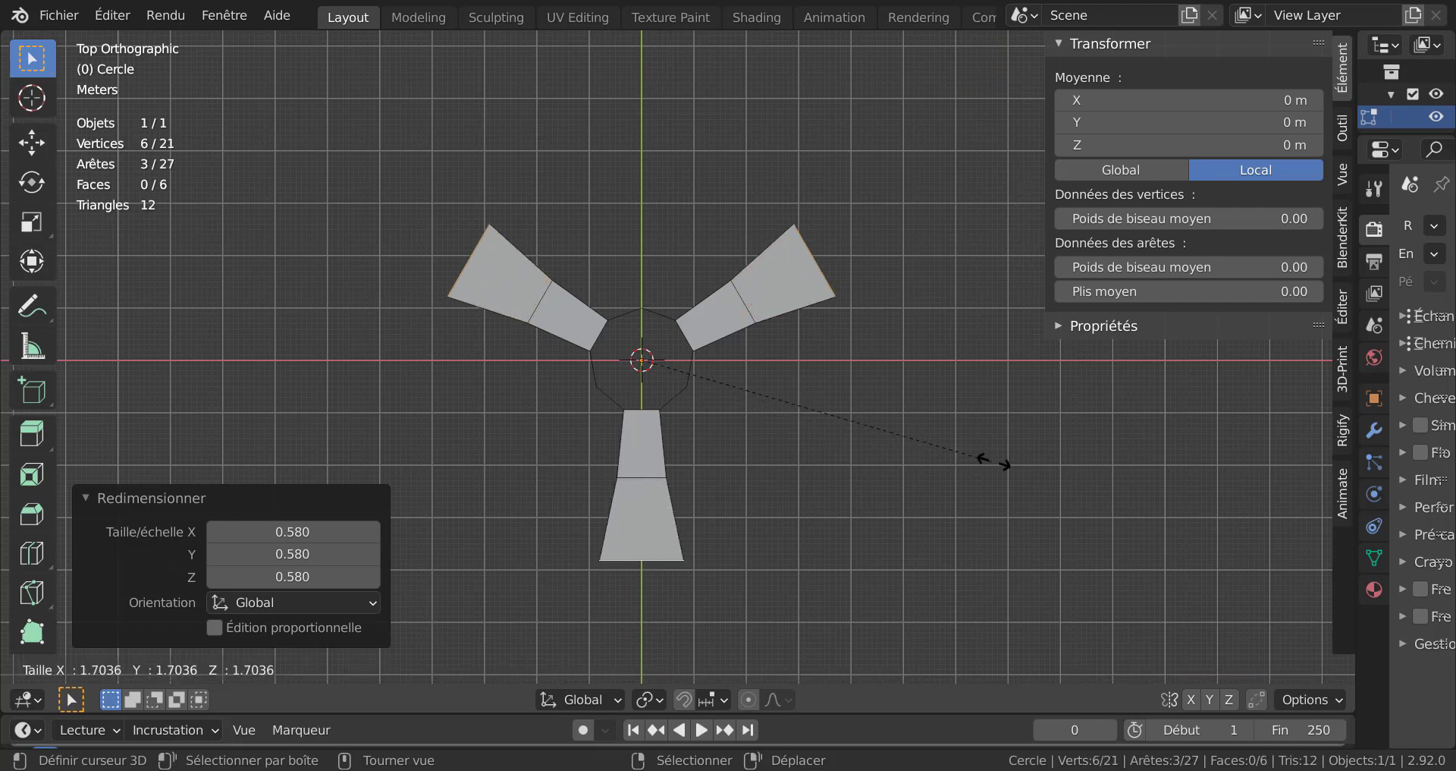
{"action": "left_click", "coordinate": [1123, 463]}
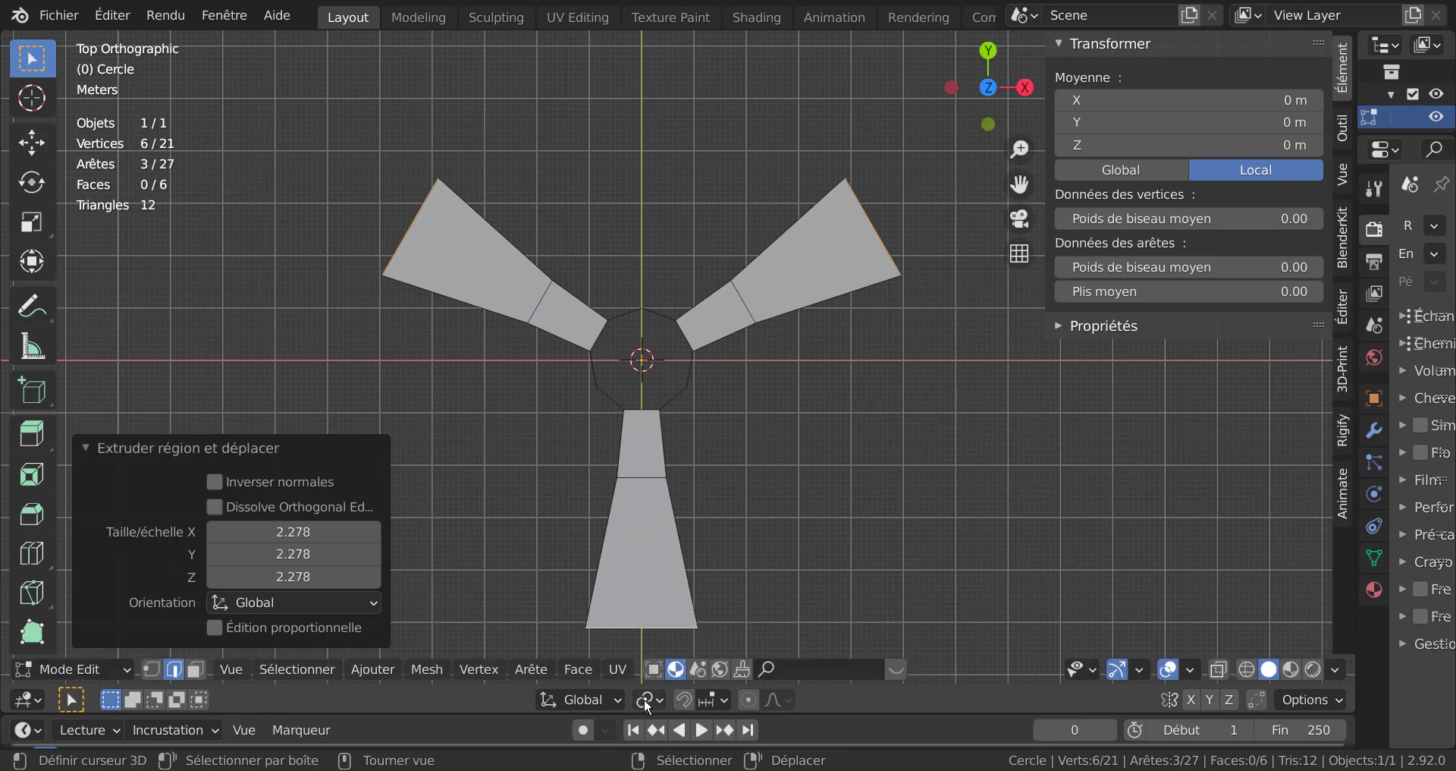
{"action": "left_click", "coordinate": [713, 699]}
{"action": "key", "text": "ctrl+z"}
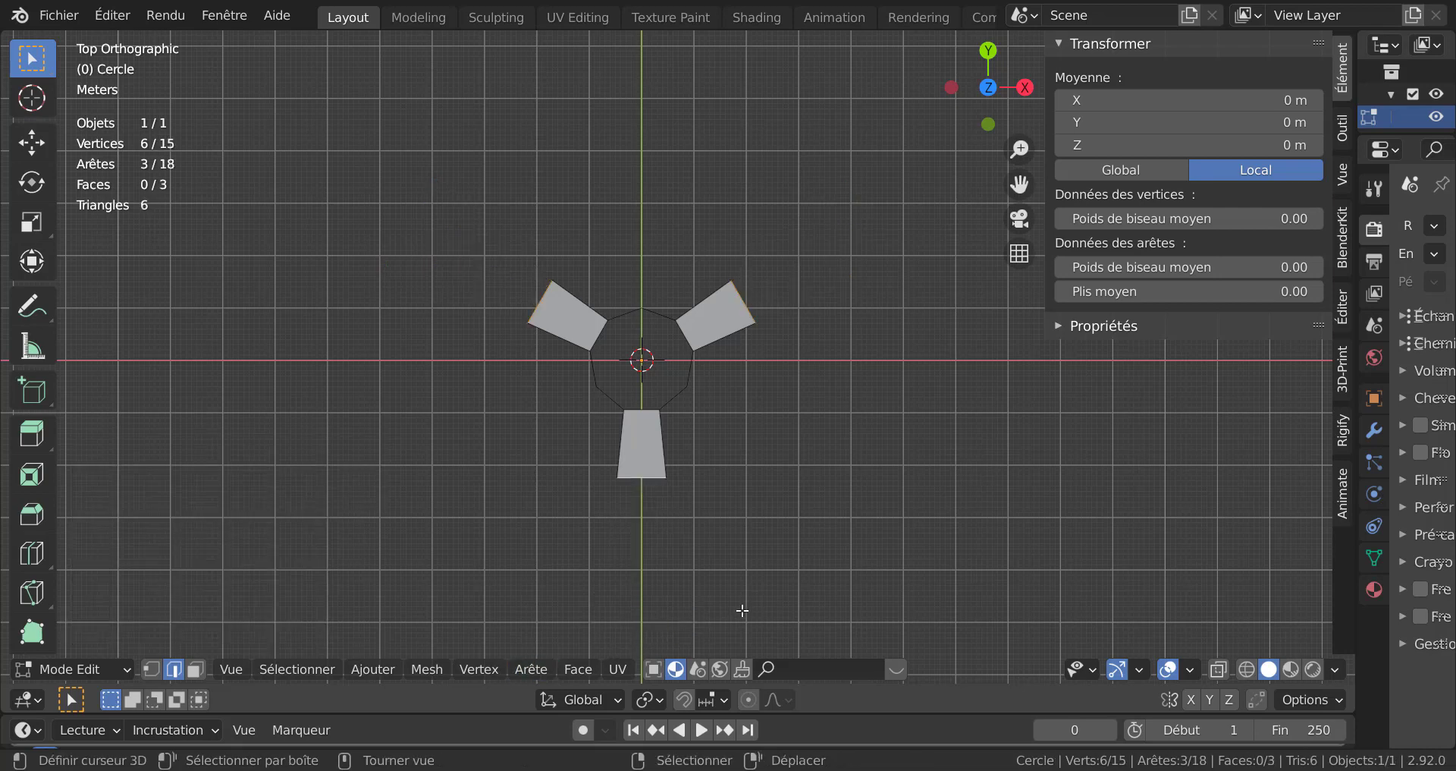
Step: Merge all vertices of the mesh by distance at 0.0001 m and deselect the propeller in object mode
{"action": "middle_click_drag", "start_coordinate": [774, 580], "coordinate": [710, 442]}
{"action": "scroll", "coordinate": [738, 461], "scroll_direction": "up", "scroll_amount": 2}
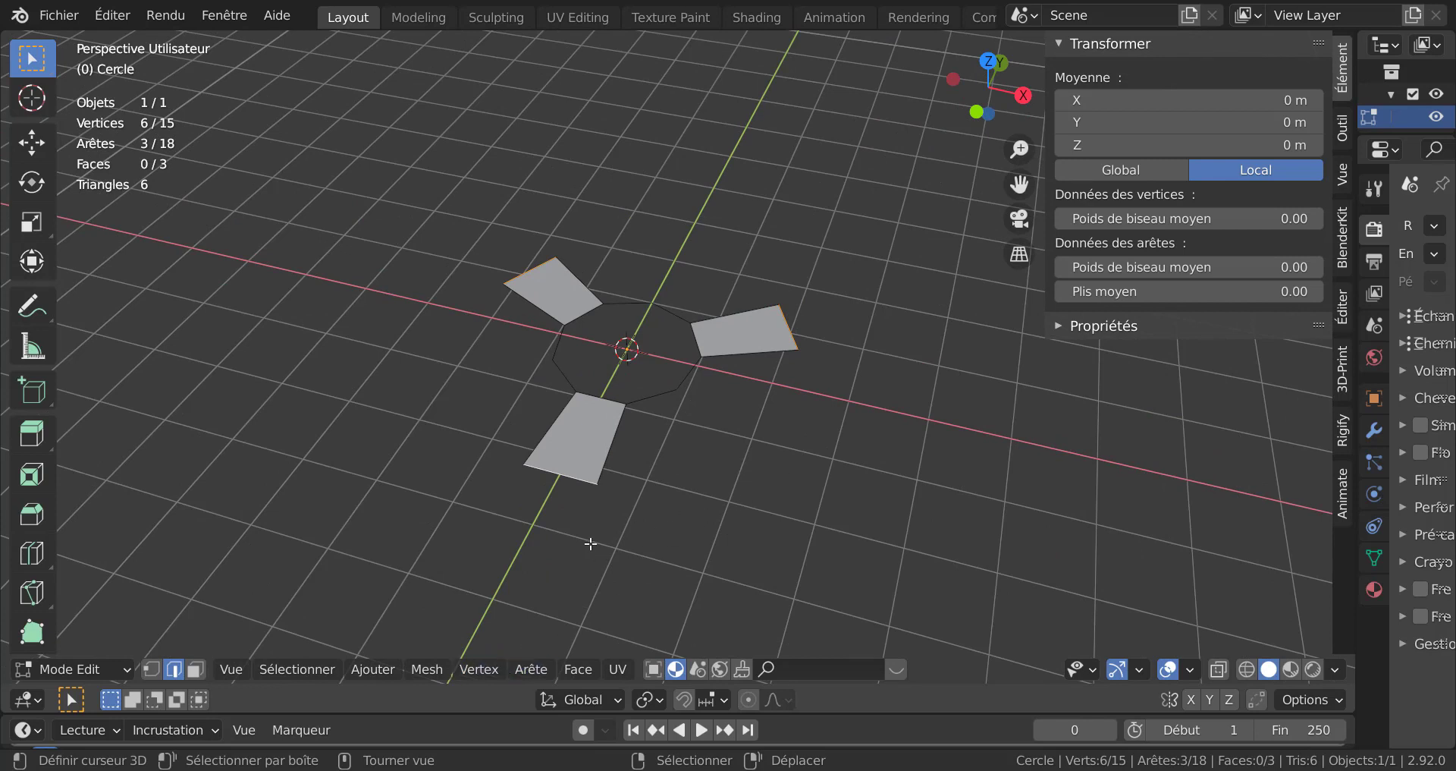
{"action": "key", "text": "a"}
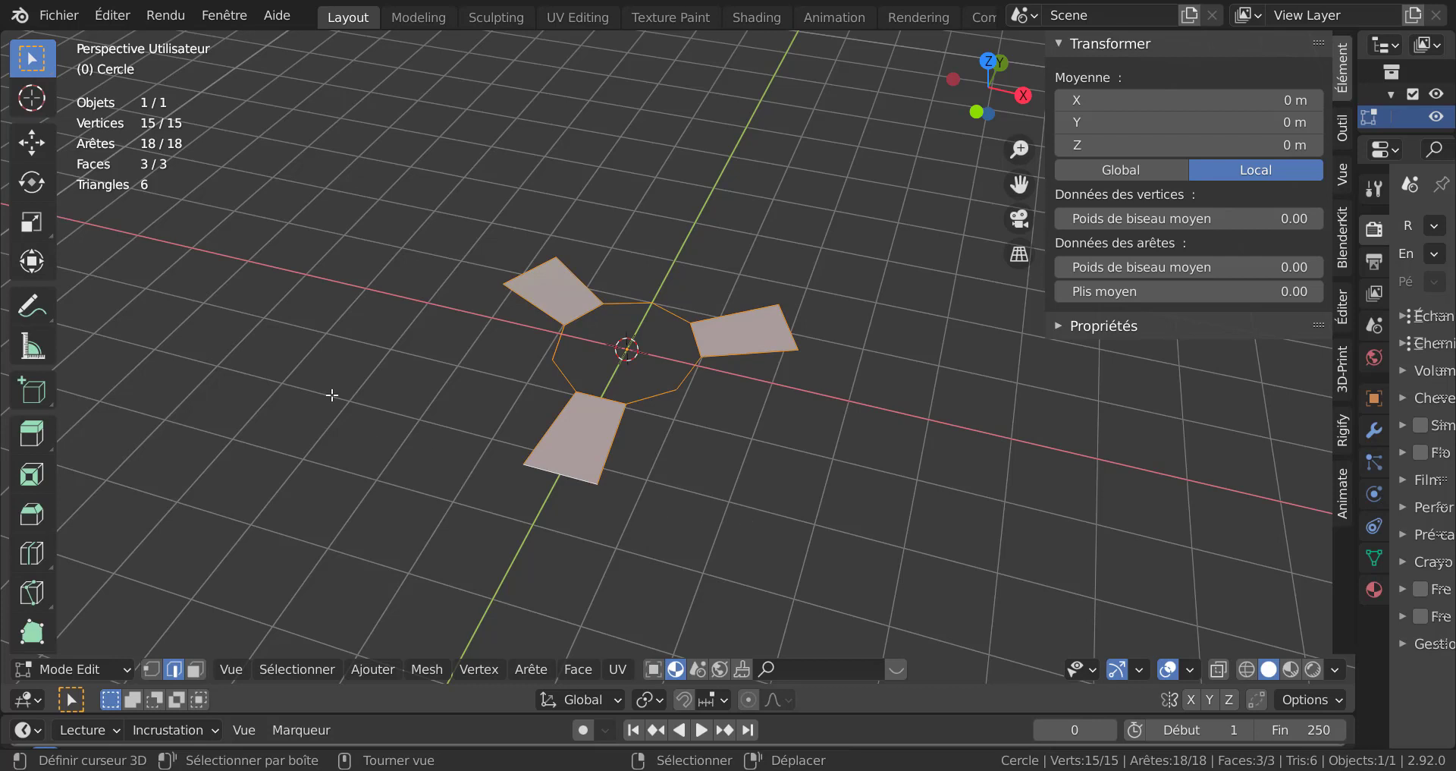
{"action": "key", "text": "q"}
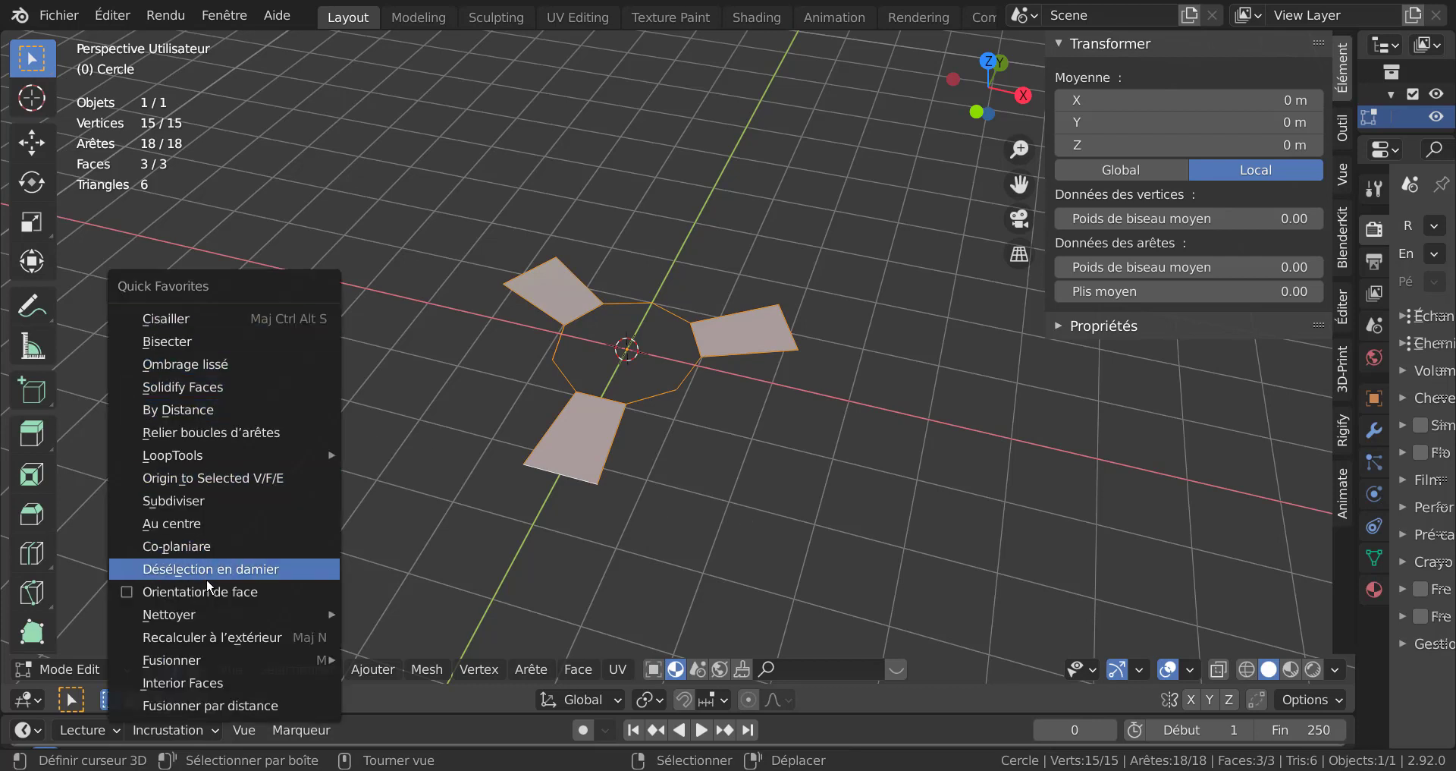
{"action": "key", "text": "Up"}
{"action": "key", "text": "Up"}
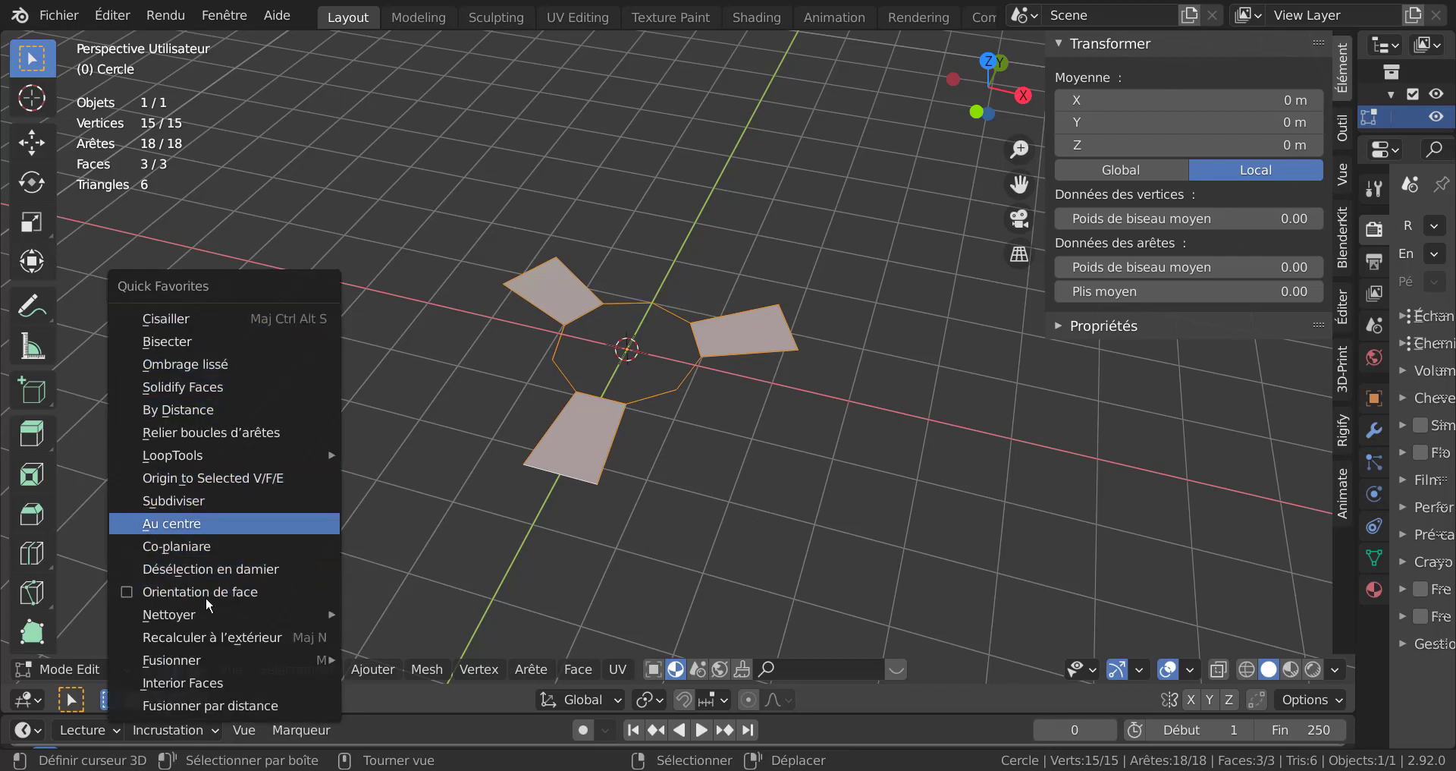
{"action": "left_click", "coordinate": [226, 697]}
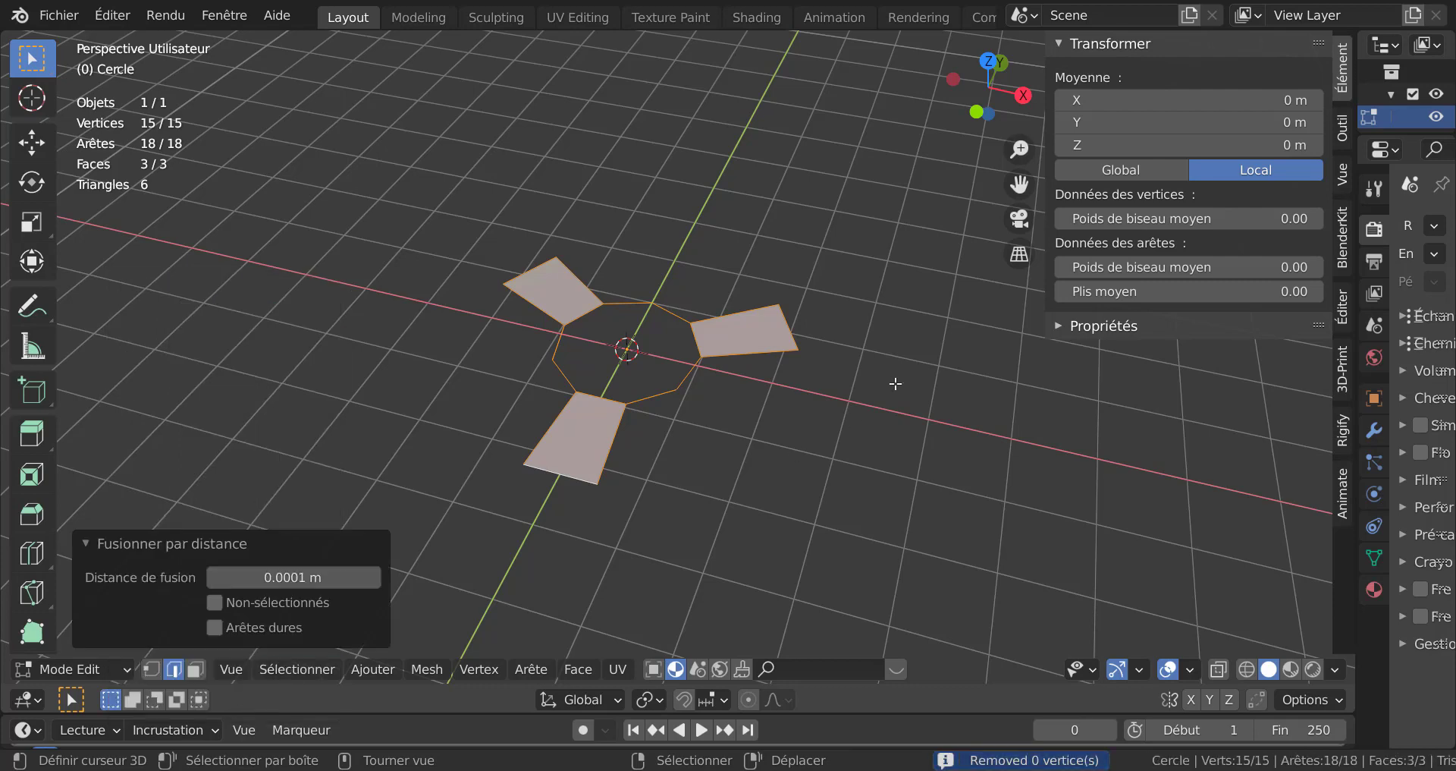
{"action": "key", "text": "Tab"}
{"action": "middle_click_drag", "start_coordinate": [839, 394], "coordinate": [847, 424]}
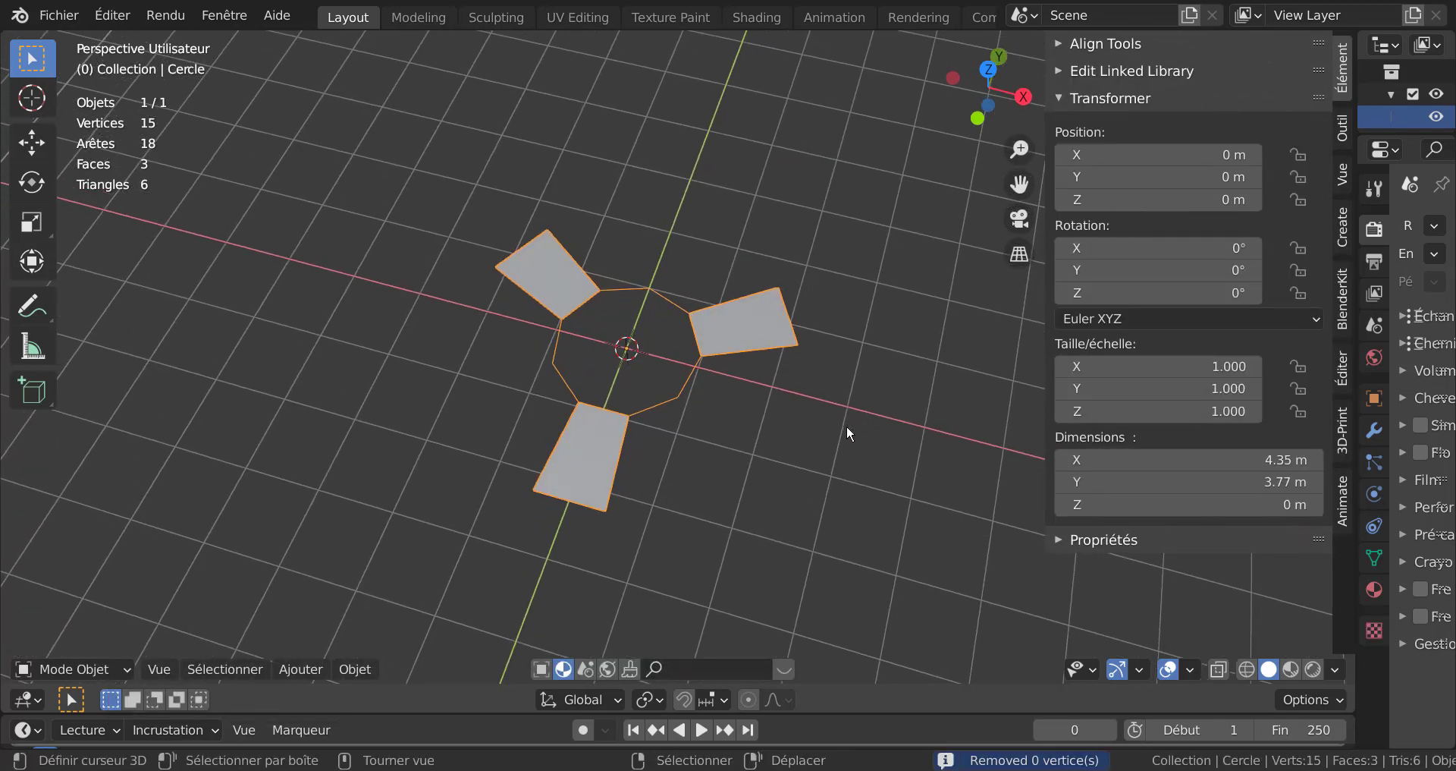
{"action": "left_click", "coordinate": [812, 407]}
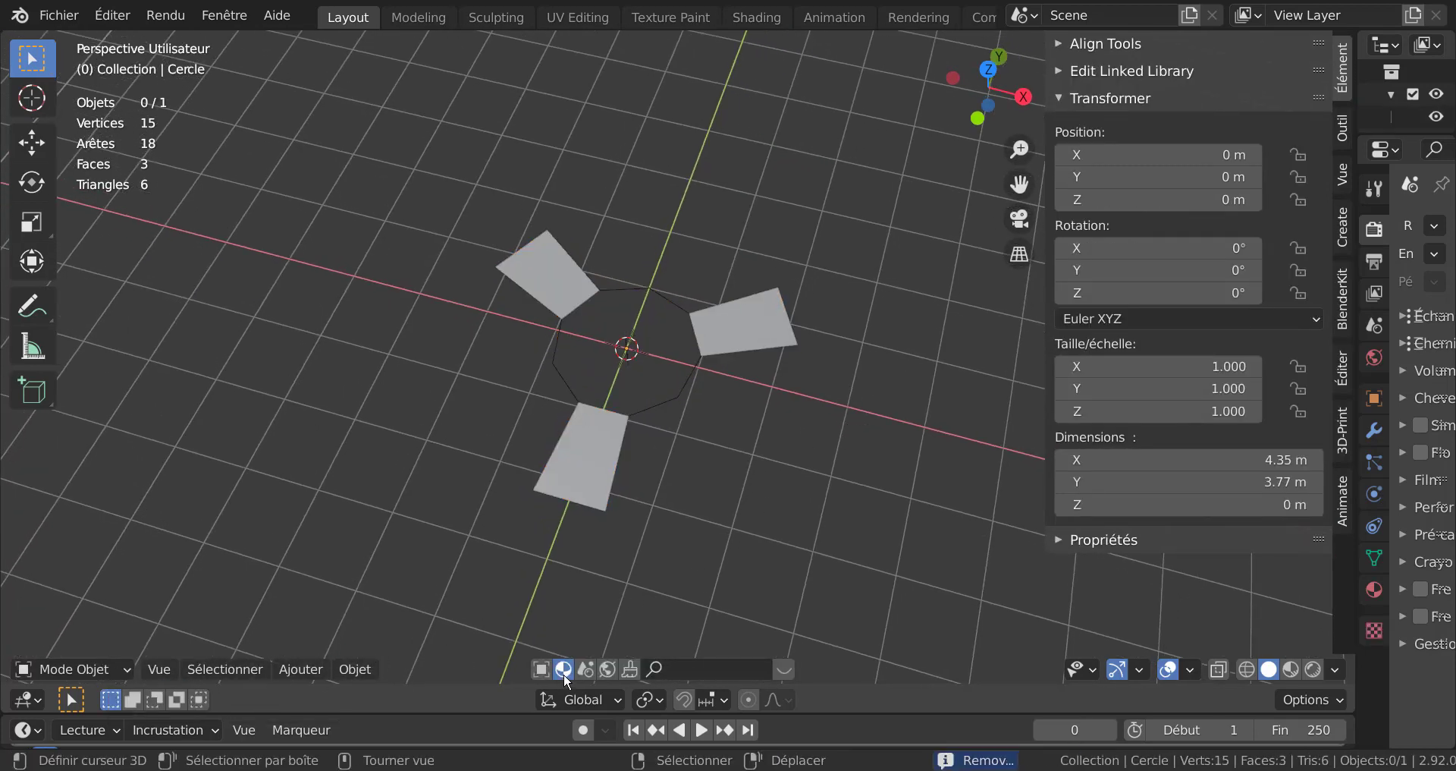
{"action": "left_click", "coordinate": [854, 525]}
{"action": "scroll", "coordinate": [838, 478], "scroll_direction": "up", "scroll_amount": 2}
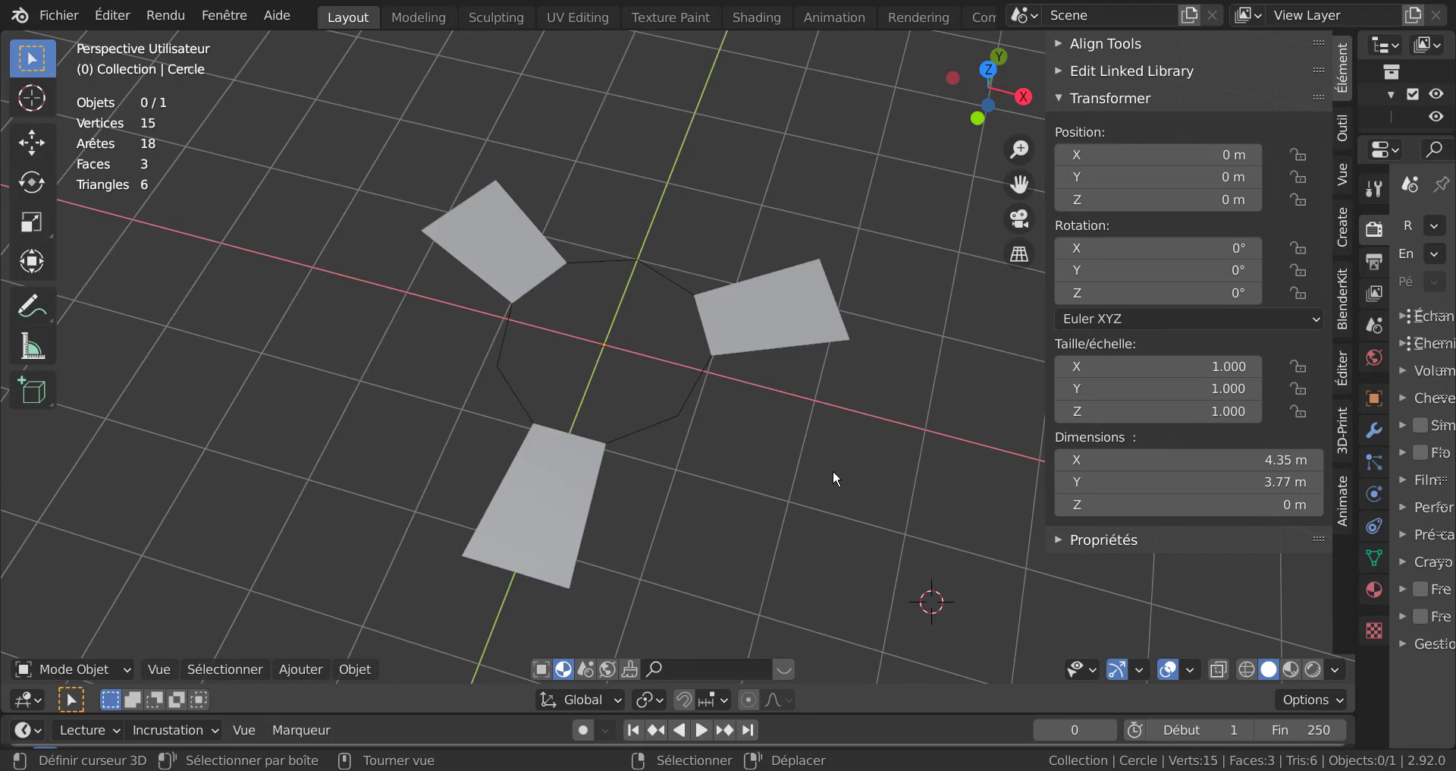
Step: Raise the lower tip corner of each upper blade and the left tip corner of the bottom blade about 0.26 m along Z
{"action": "key", "text": "KP_7"}
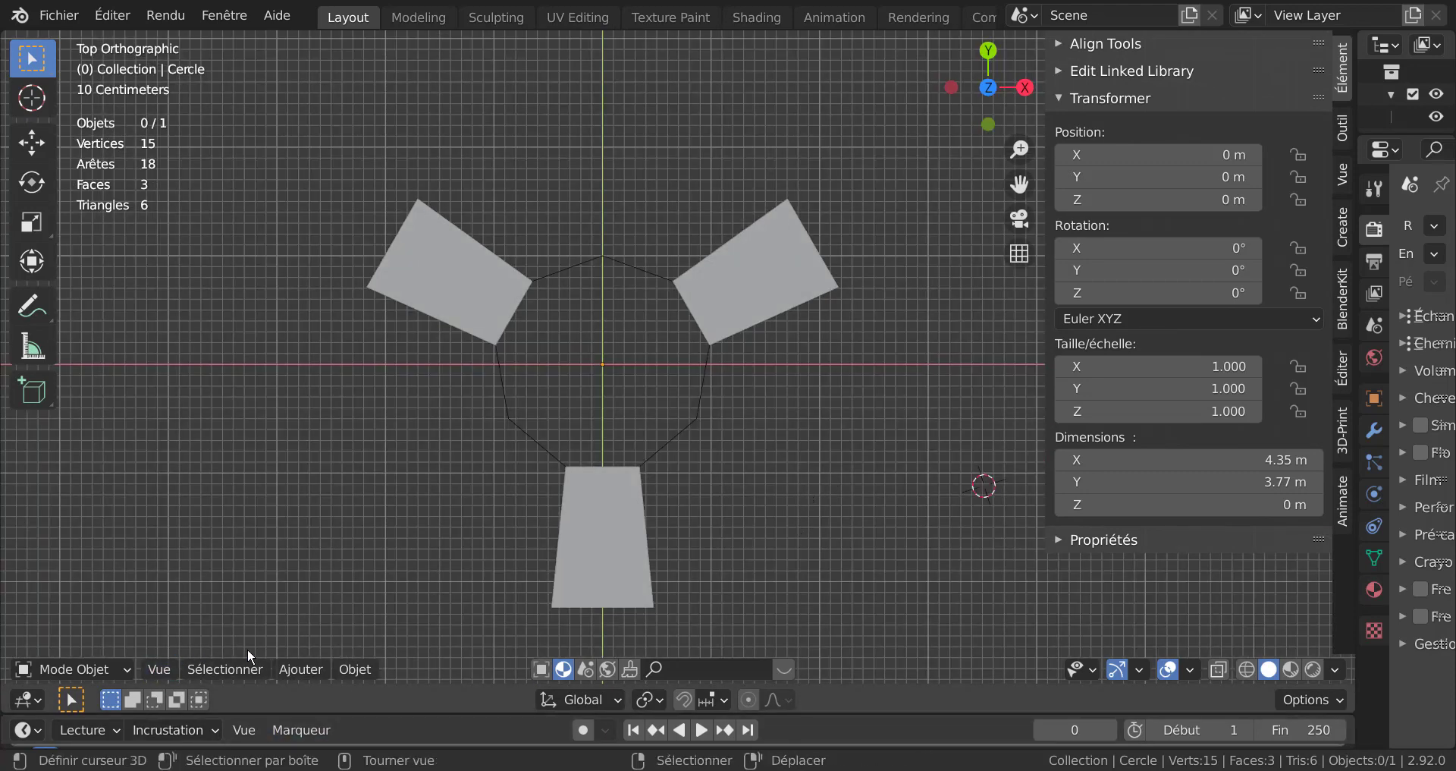
{"action": "key", "text": "Tab"}
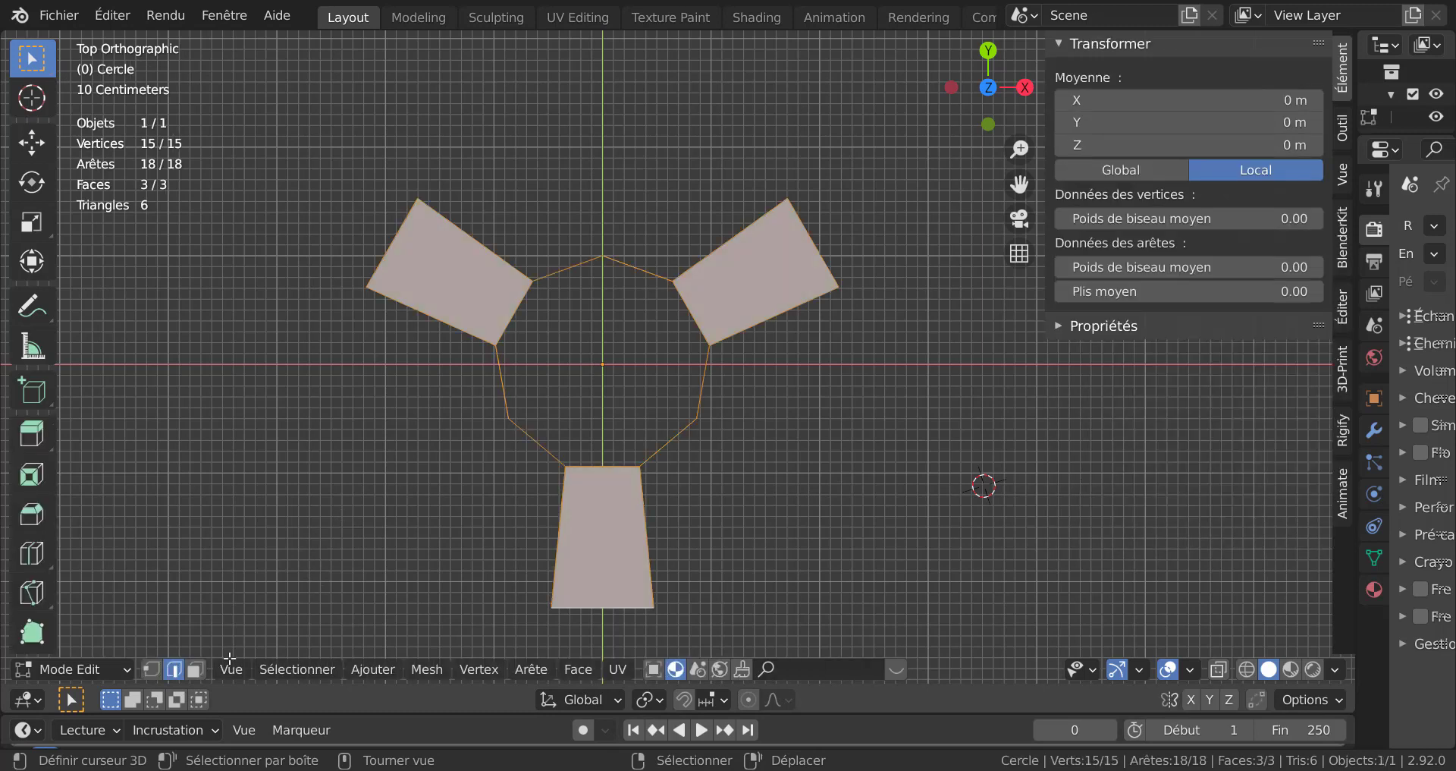
{"action": "left_click", "coordinate": [169, 671]}
{"action": "key", "text": "1"}
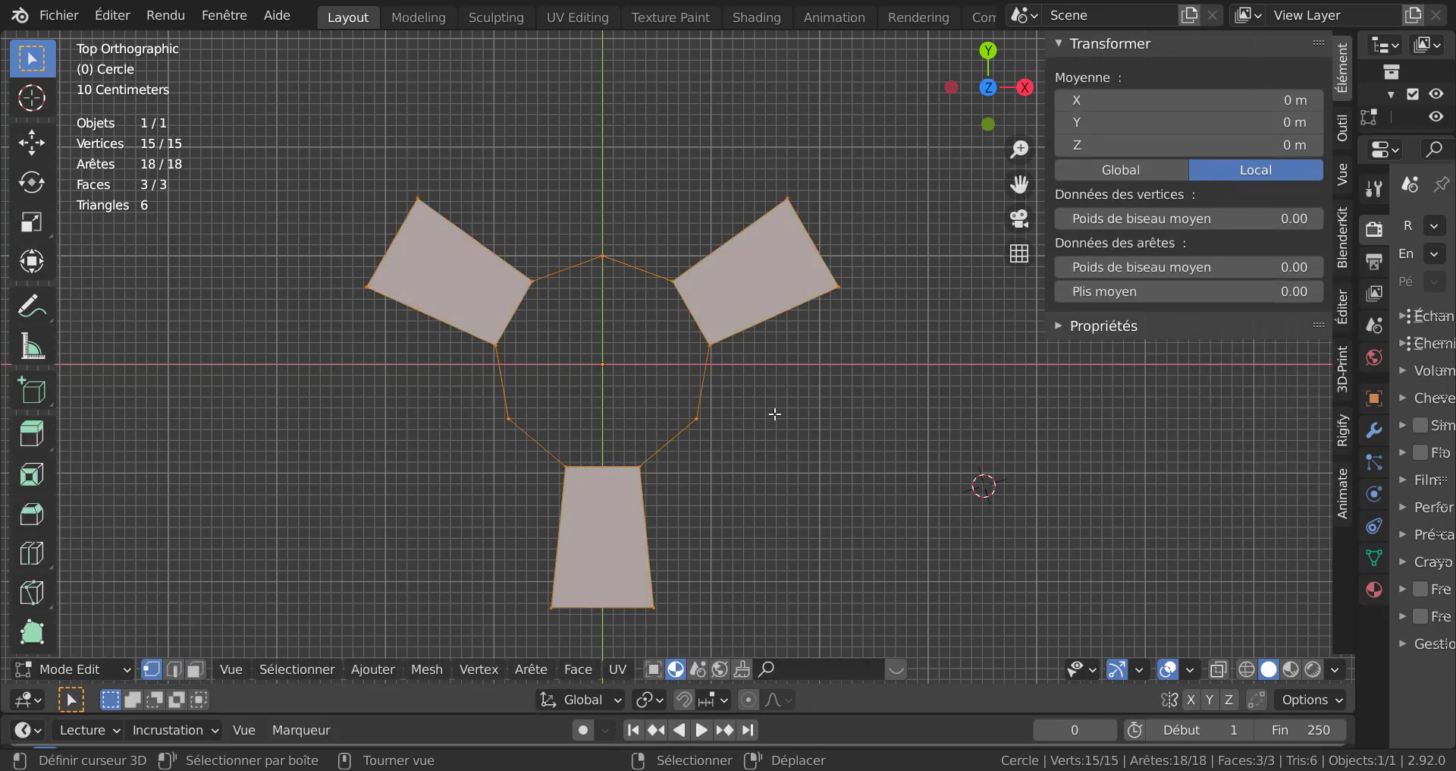
{"action": "left_click", "coordinate": [839, 288]}
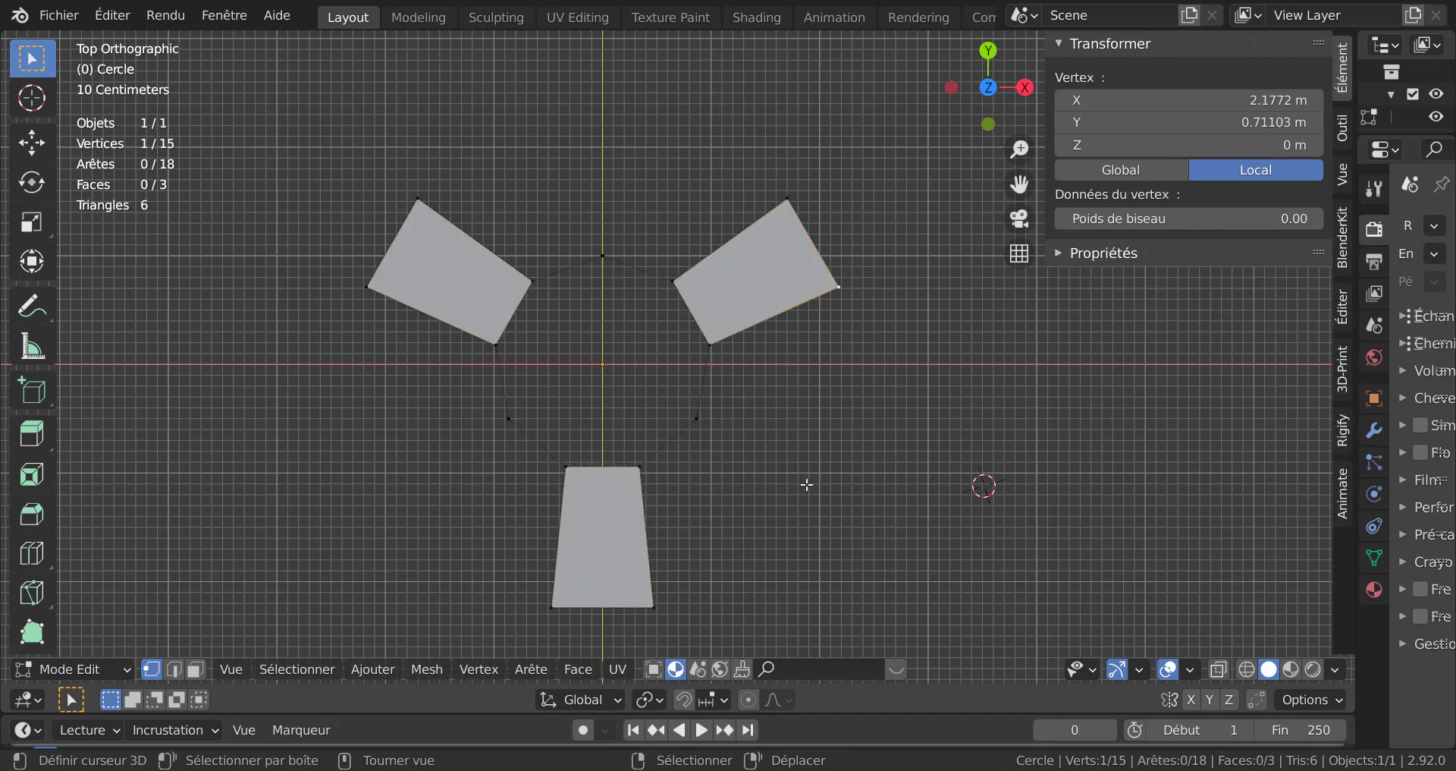
{"action": "left_click", "coordinate": [553, 607], "text": "shift"}
{"action": "left_click", "coordinate": [352, 281], "text": "shift"}
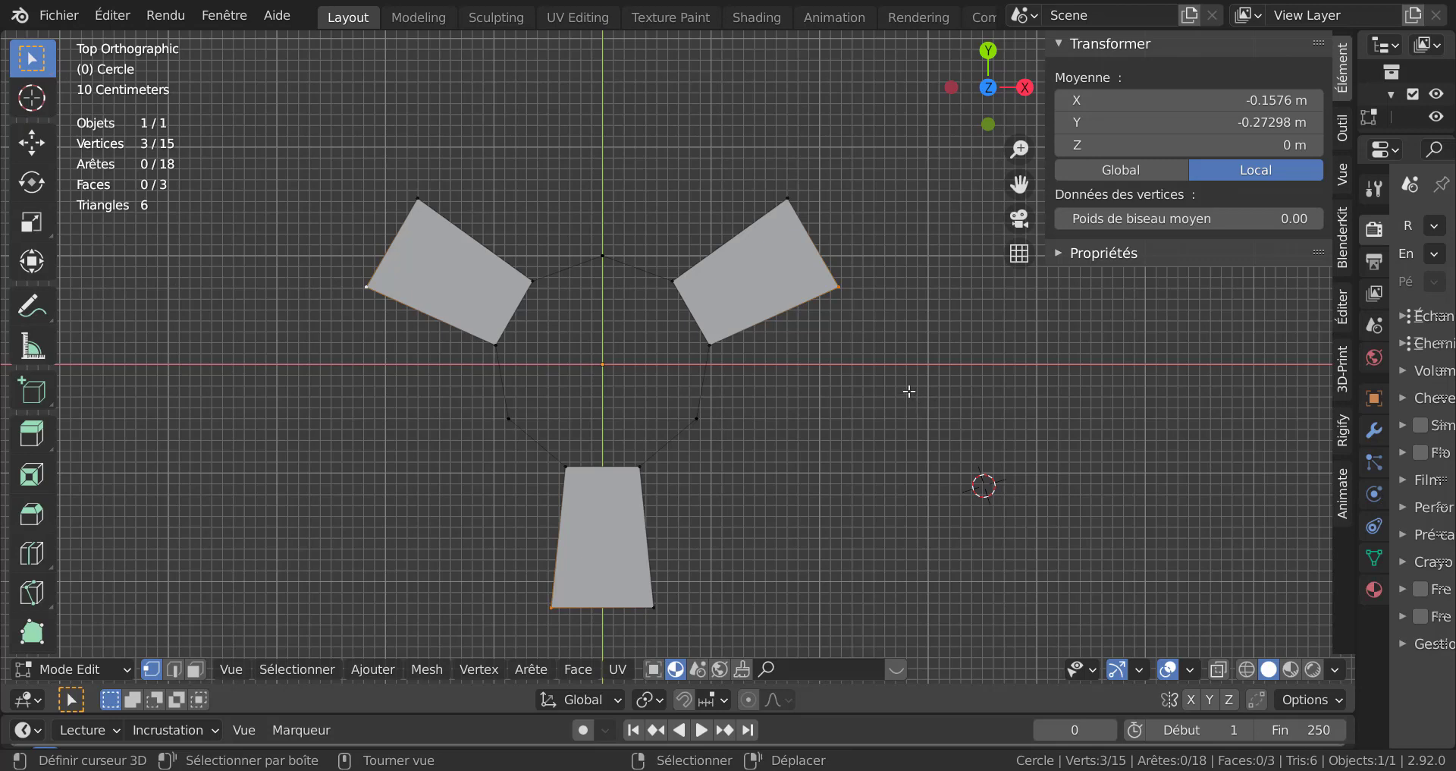
{"action": "middle_click_drag", "start_coordinate": [907, 390], "coordinate": [862, 273]}
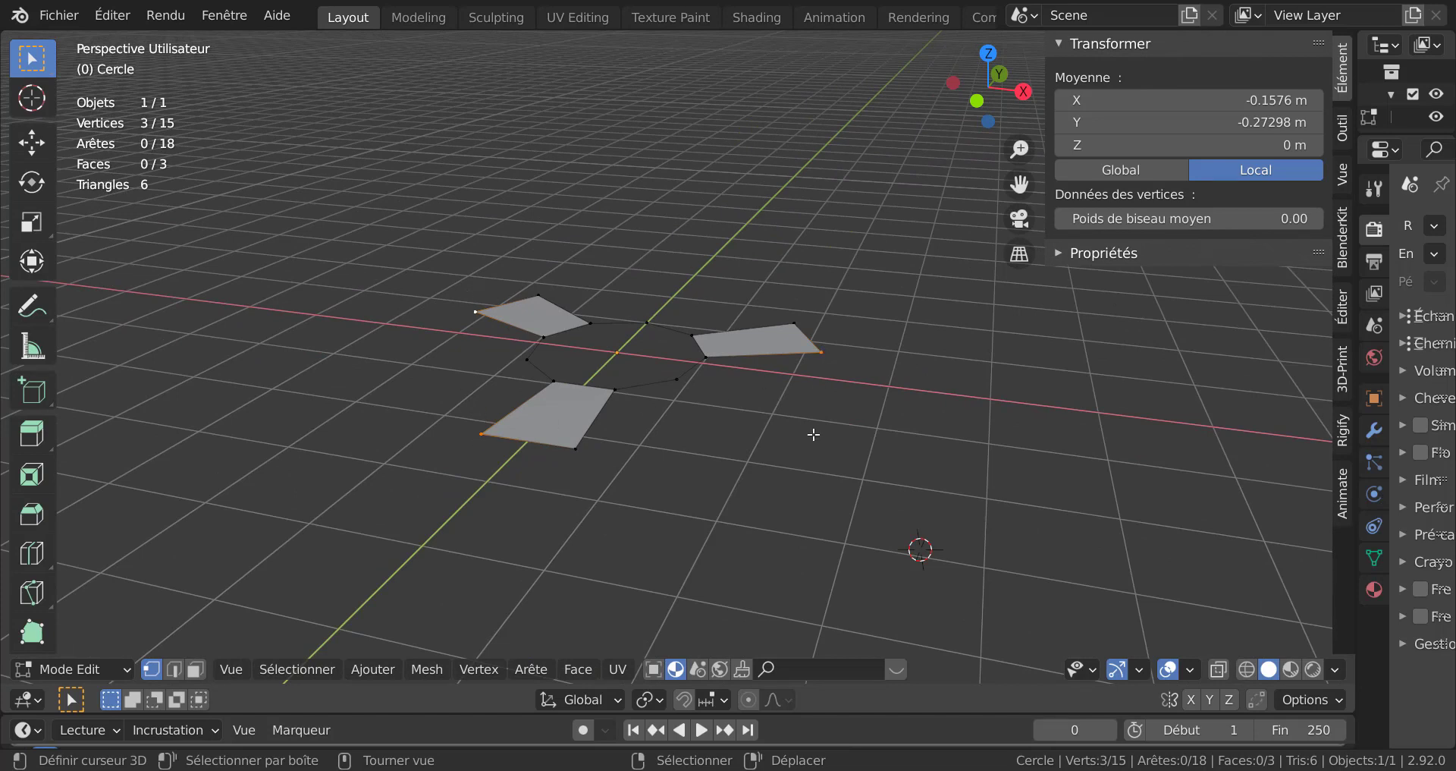
{"action": "key", "text": "g"}
{"action": "key", "text": "z"}
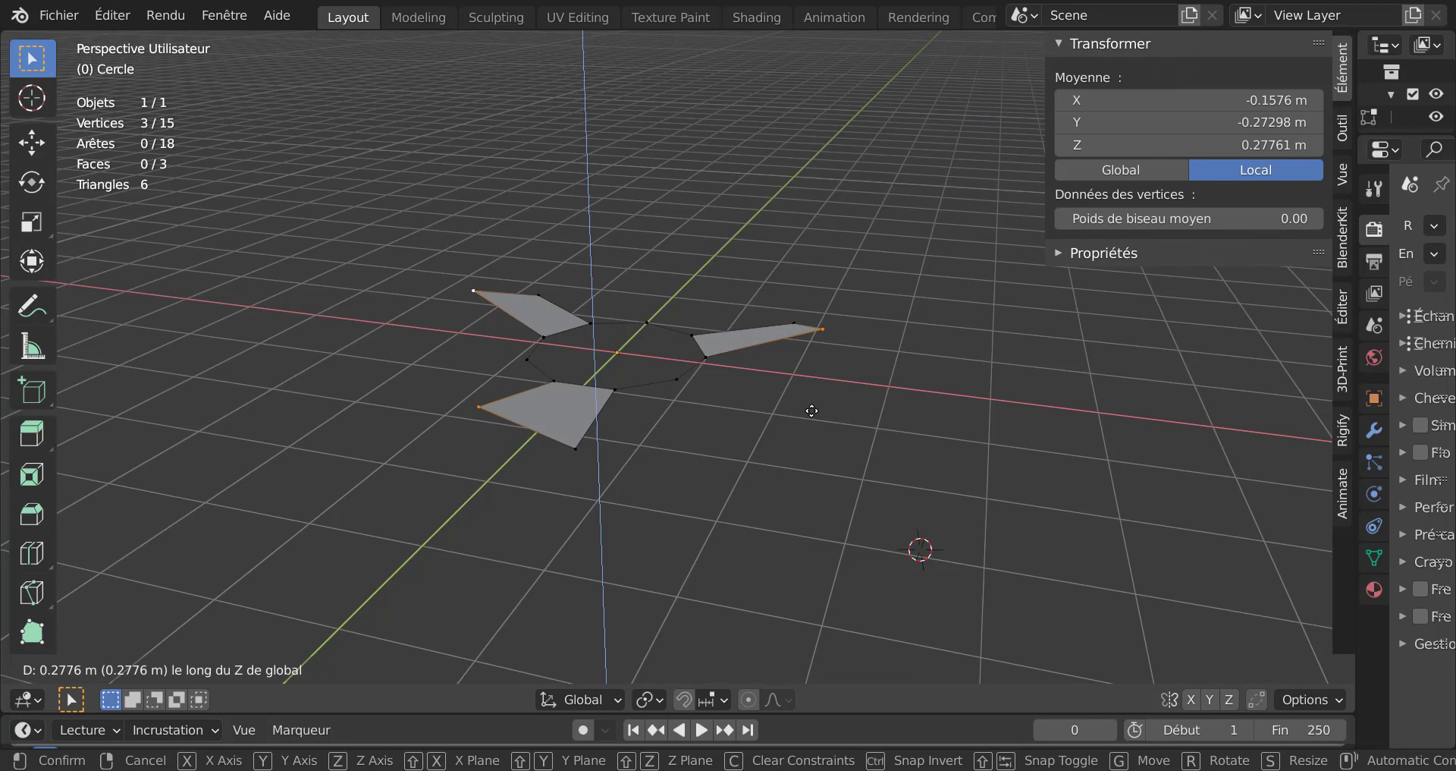
{"action": "left_click", "coordinate": [809, 408]}
{"action": "middle_click_drag", "start_coordinate": [741, 412], "coordinate": [853, 303]}
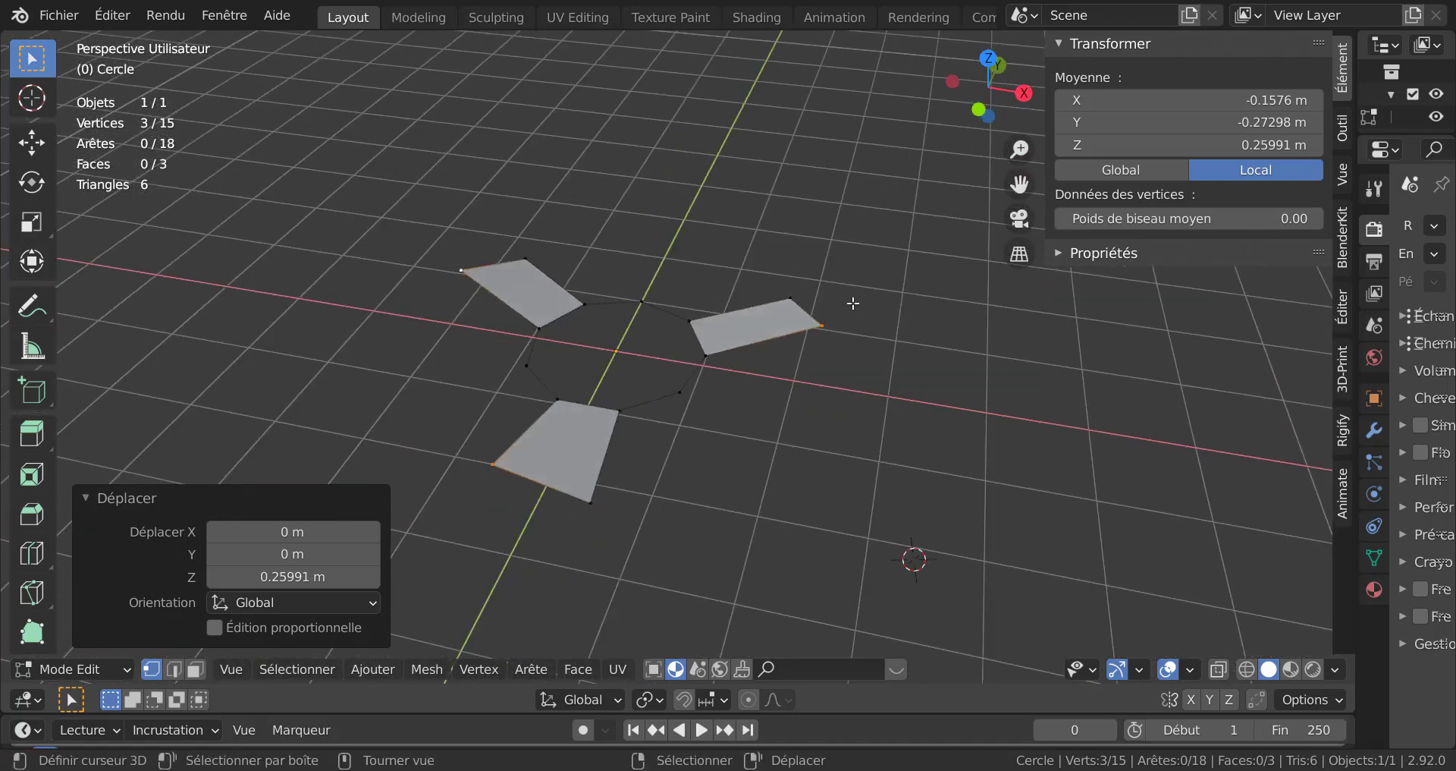
{"action": "middle_click_drag", "start_coordinate": [799, 402], "coordinate": [734, 409], "text": "shift"}
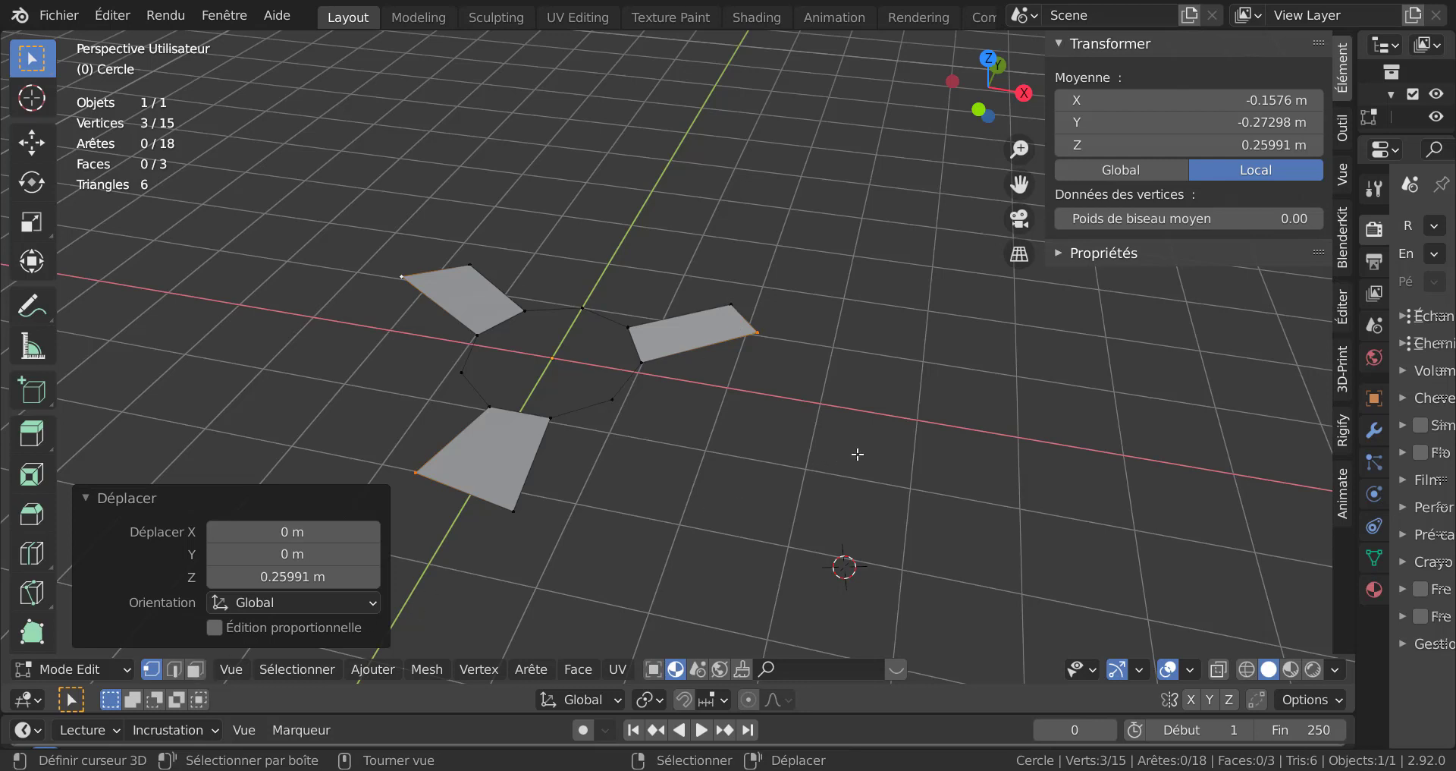
{"action": "key", "text": "2"}
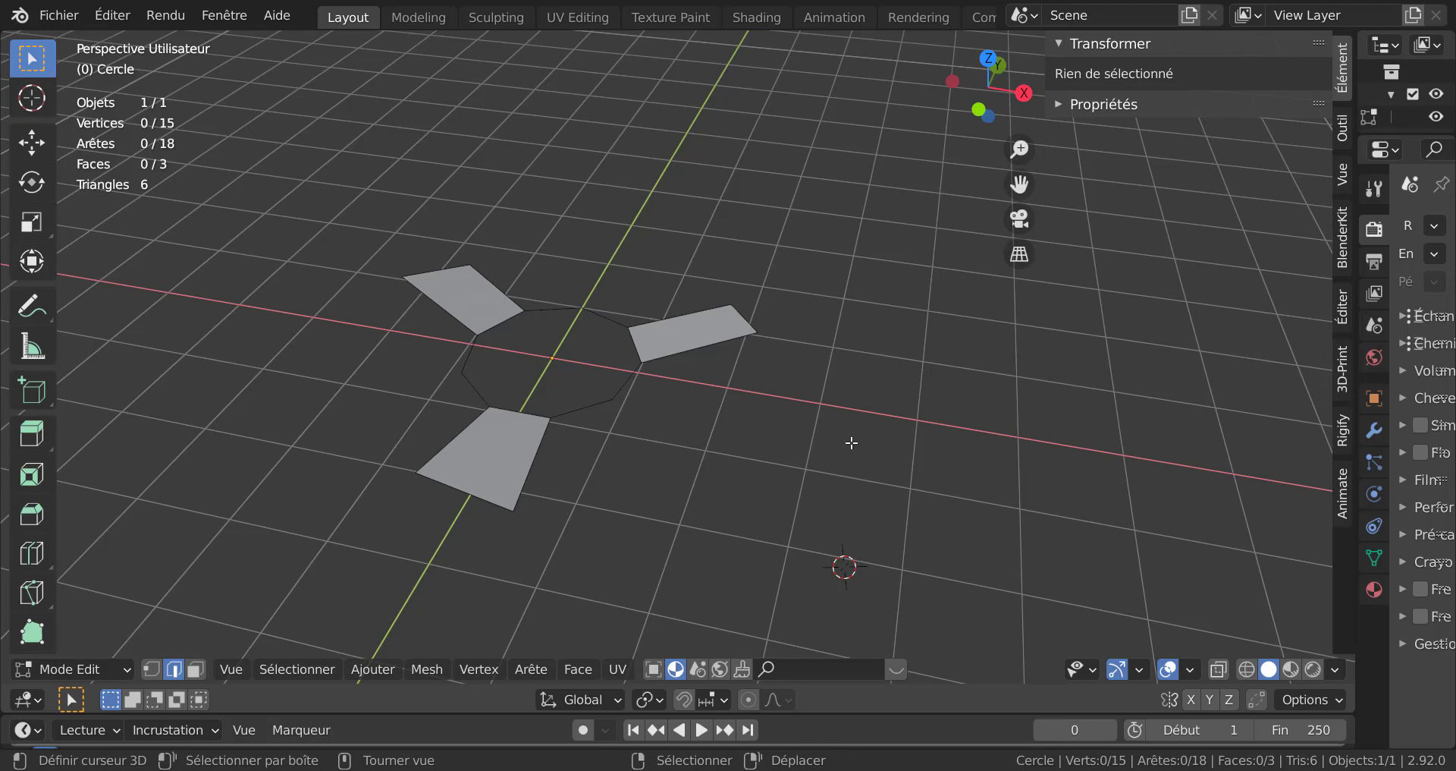
Step: Extrude the three blade-tip edges outward from the median point, scaling them by about 2.385 in top view
{"action": "left_click", "coordinate": [735, 322]}
{"action": "left_click", "coordinate": [446, 266], "text": "shift"}
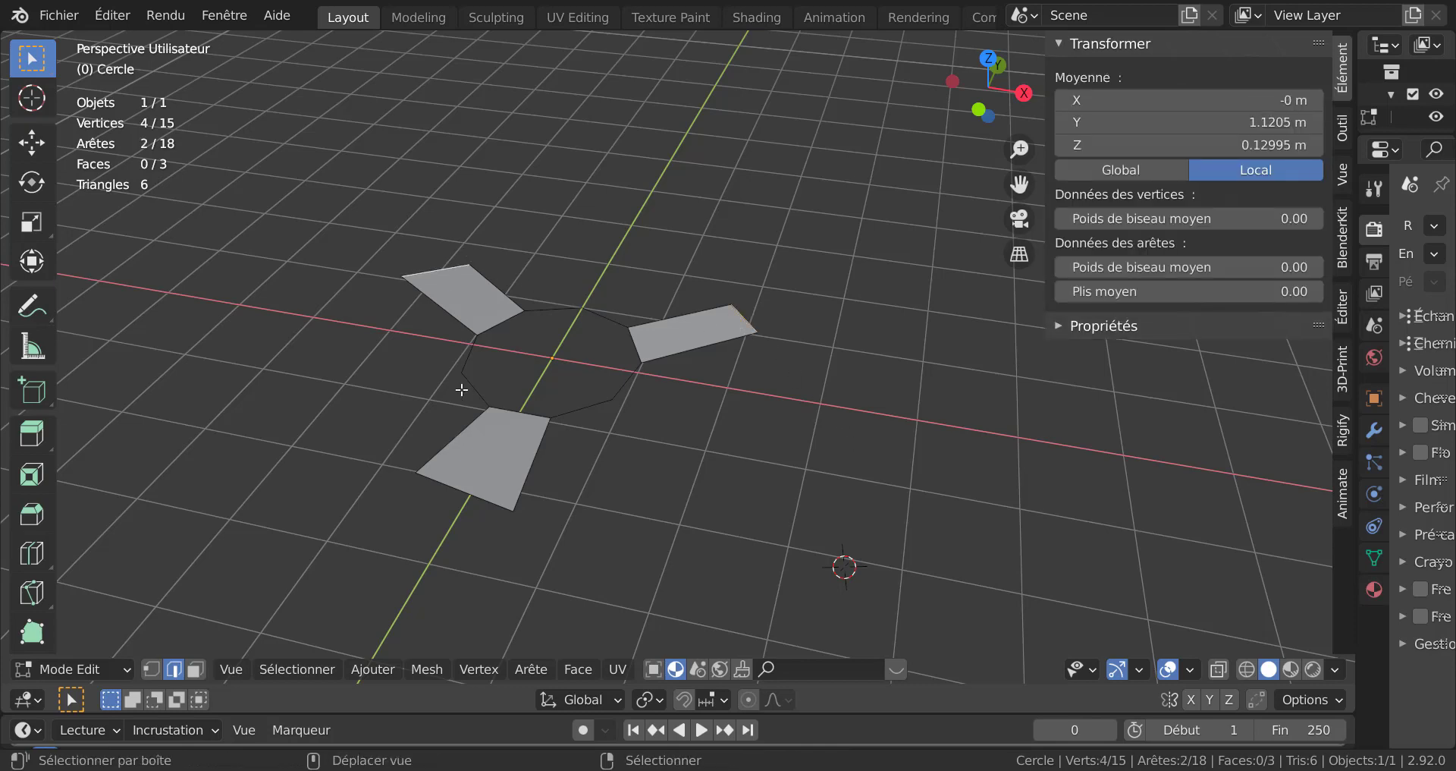
{"action": "left_click", "coordinate": [463, 493], "text": "shift"}
{"action": "key", "text": "KP_7"}
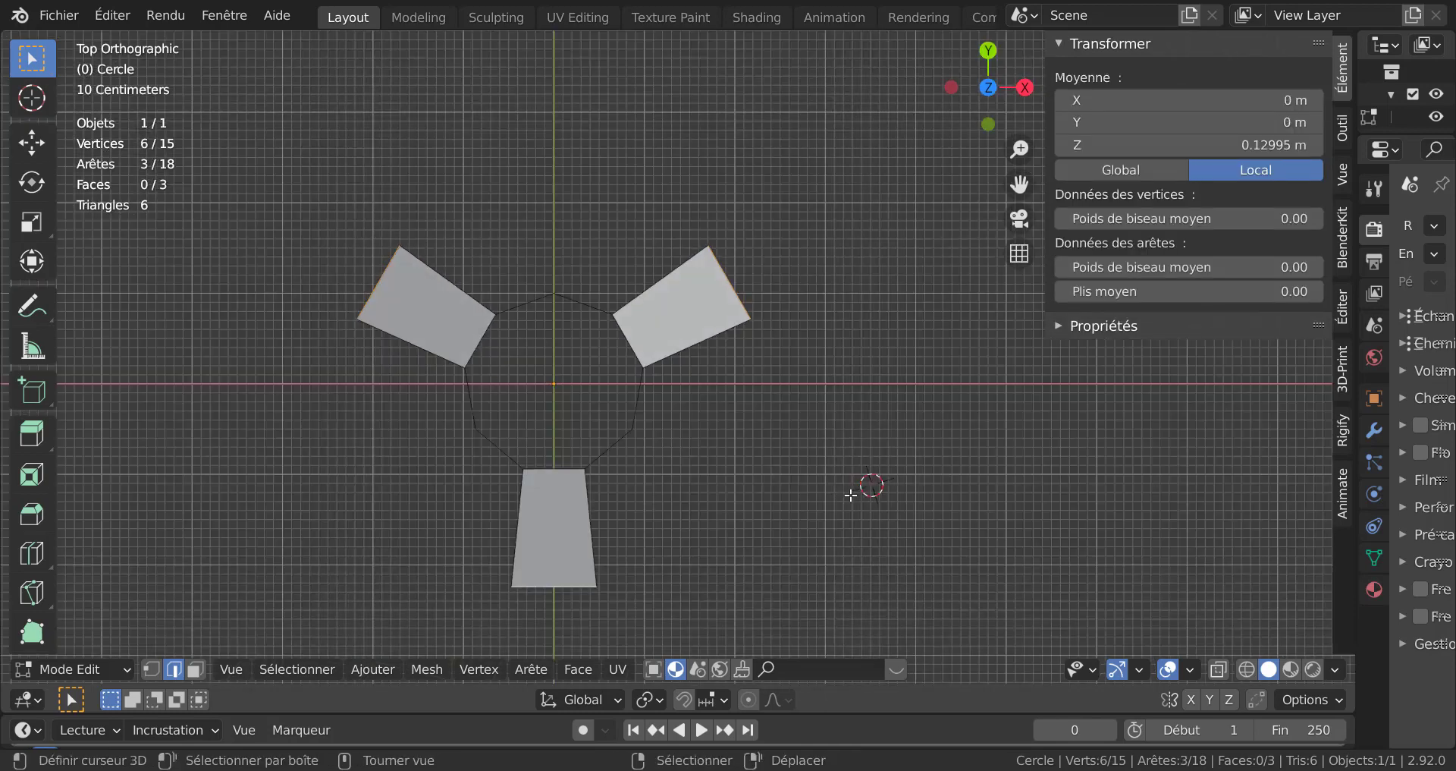
{"action": "scroll", "coordinate": [850, 495], "scroll_direction": "down", "scroll_amount": 2}
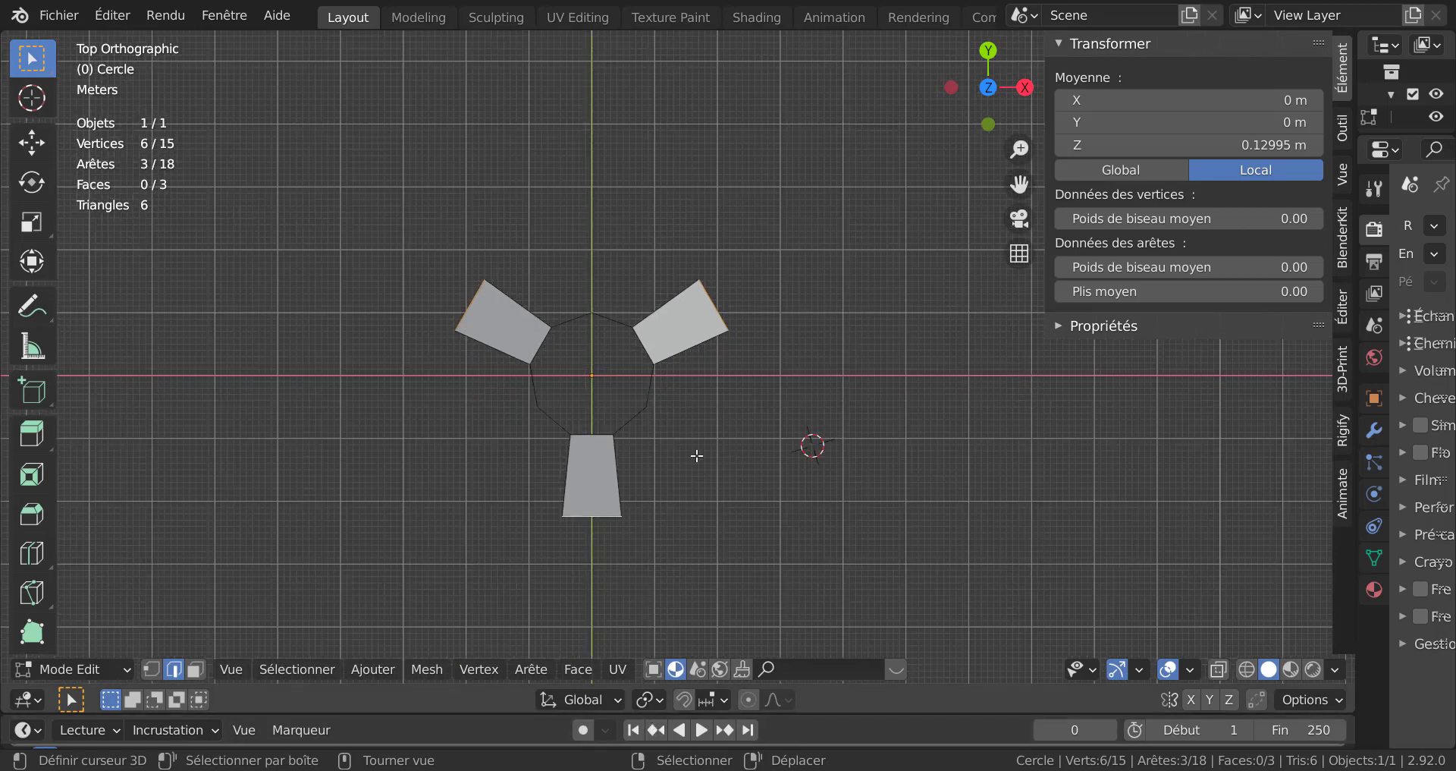
{"action": "key", "text": "n"}
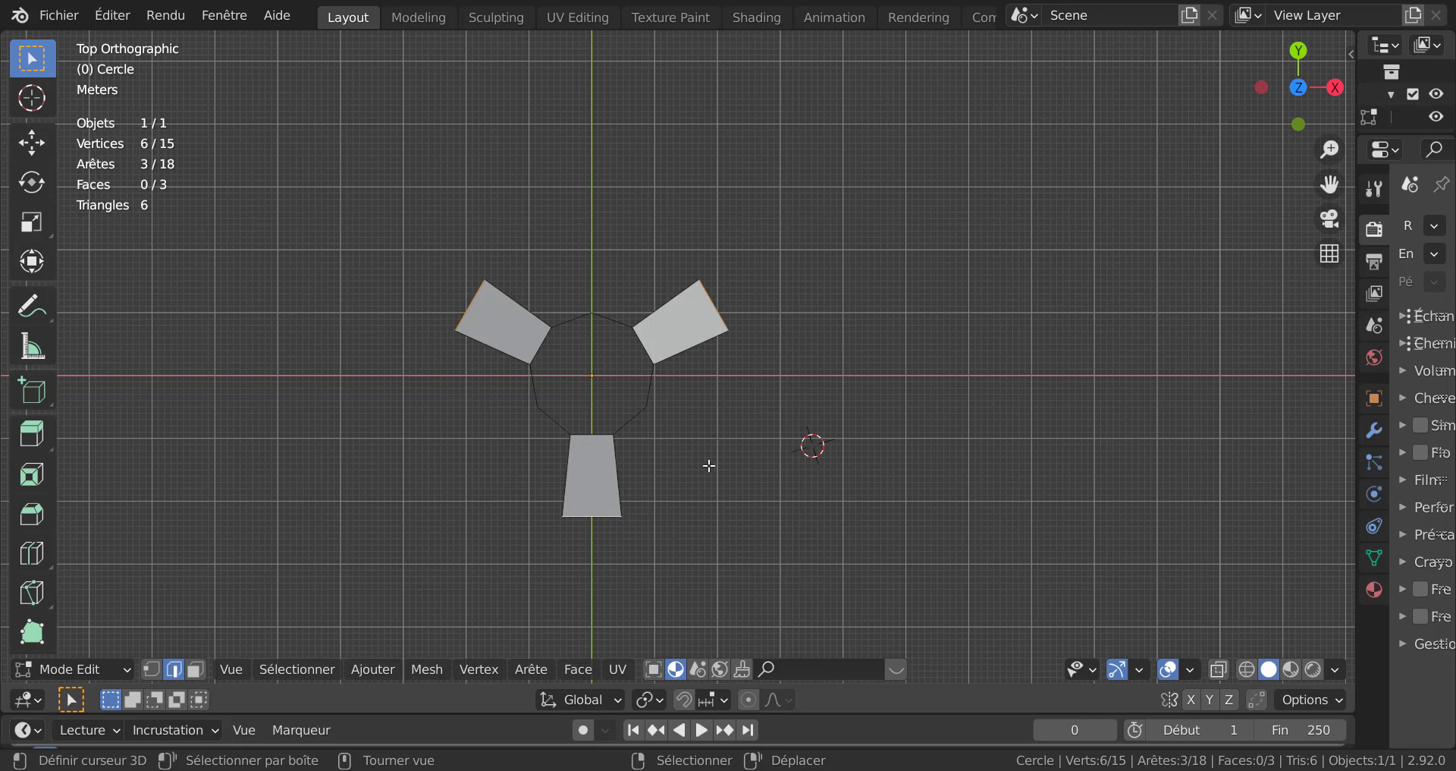
{"action": "key", "text": "e"}
{"action": "key", "text": "s"}
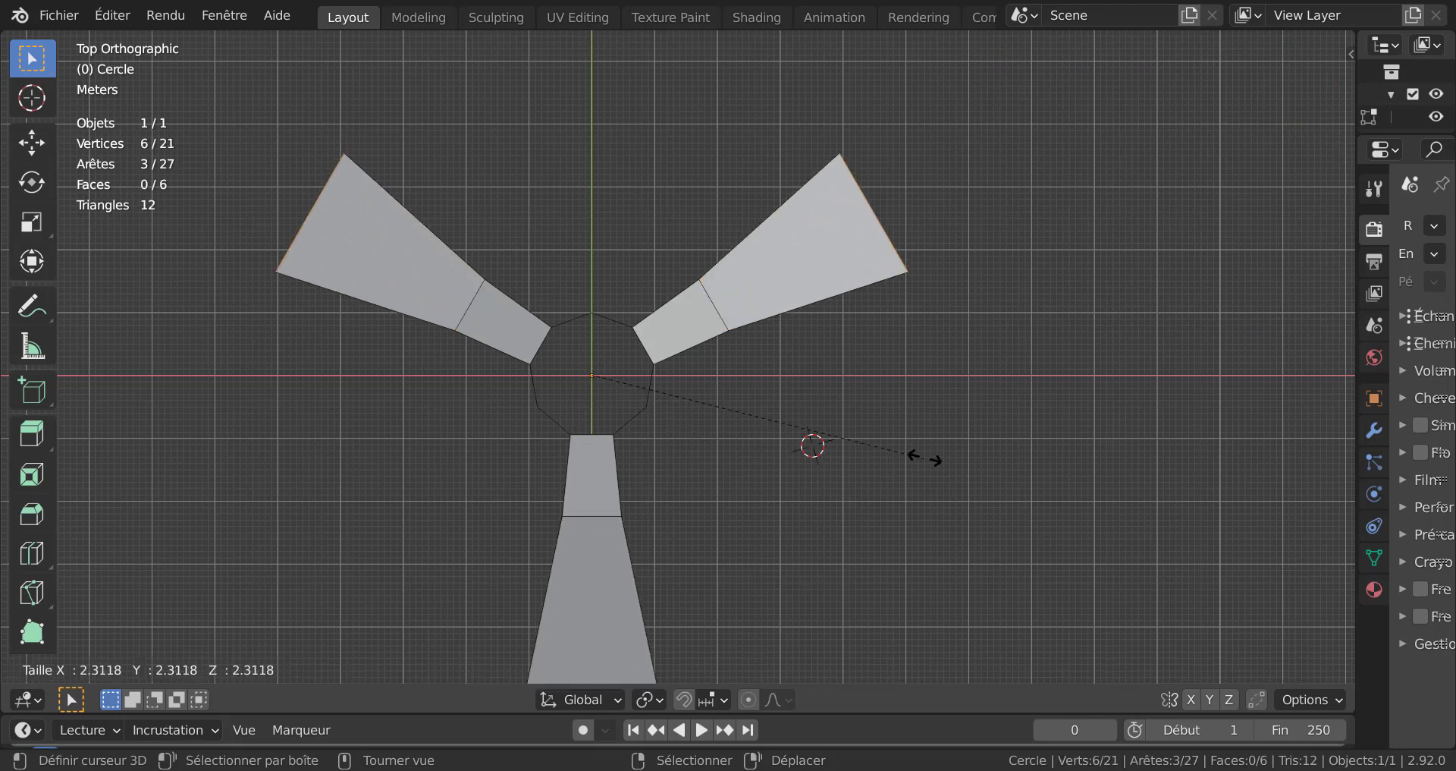
{"action": "left_click", "coordinate": [934, 457]}
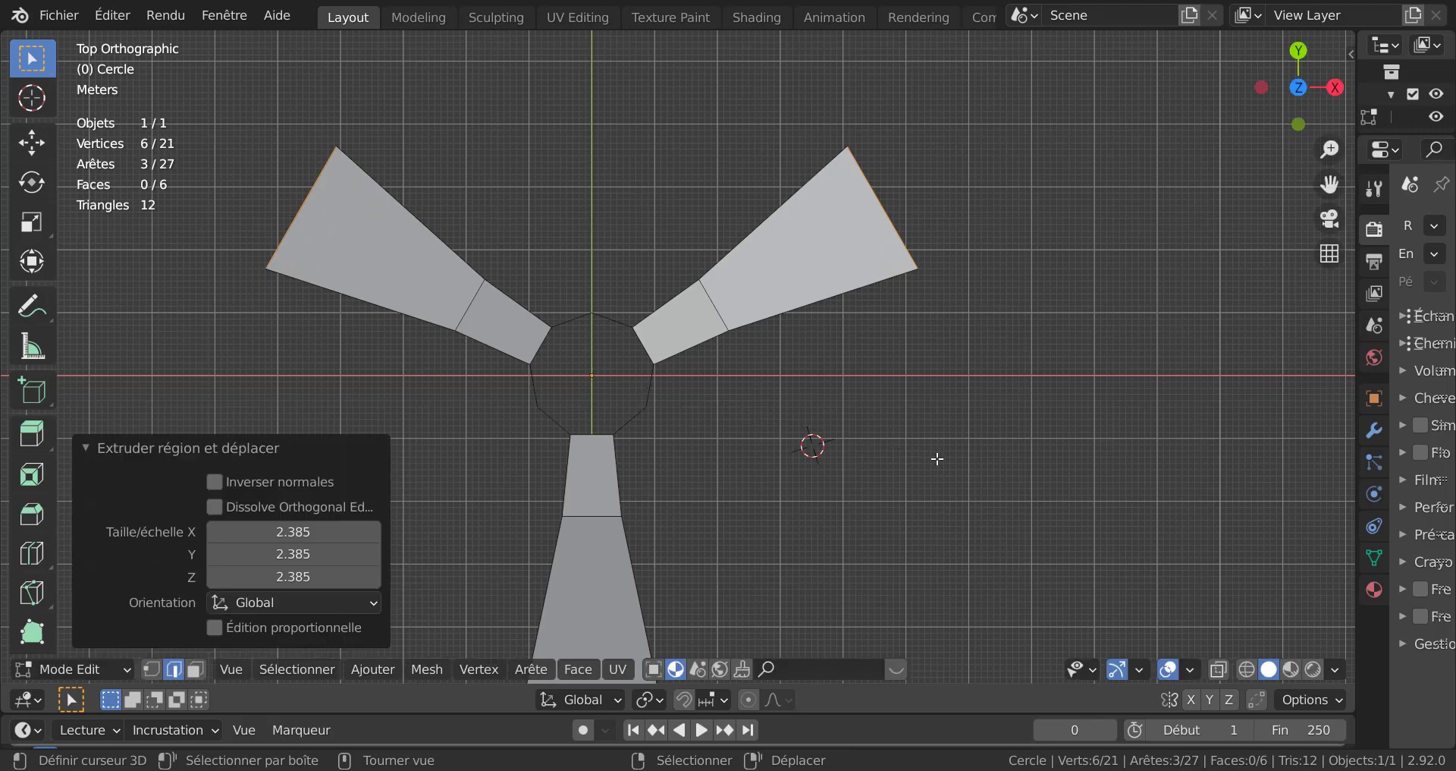
Step: Switch the pivot point to individual origins and narrow the three new blade tips by scaling them to about 0.236
{"action": "middle_click_drag", "start_coordinate": [936, 549], "coordinate": [861, 204]}
{"action": "left_click", "coordinate": [651, 700]}
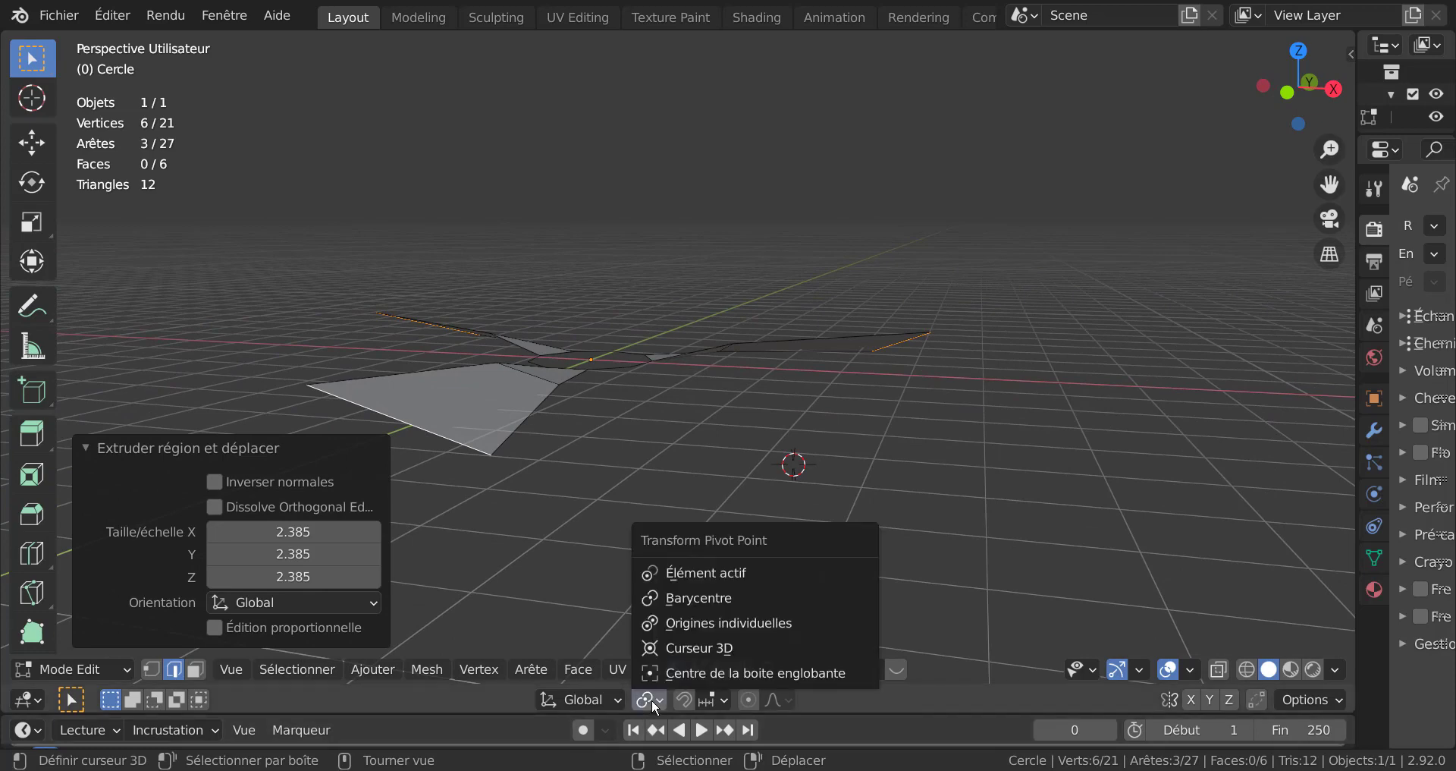
{"action": "left_click", "coordinate": [721, 618]}
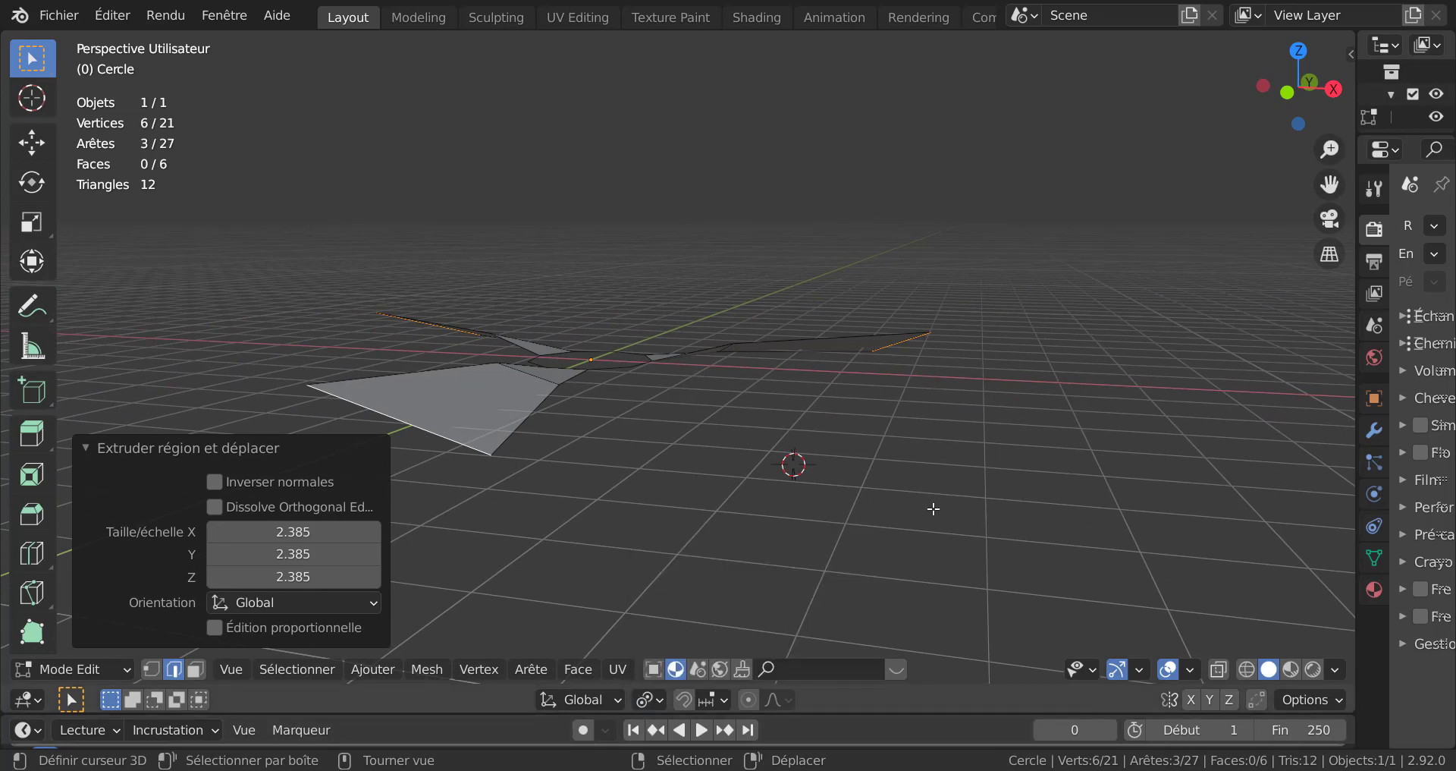
{"action": "key", "text": "KP_7"}
{"action": "scroll", "coordinate": [933, 508], "scroll_direction": "down", "scroll_amount": 3}
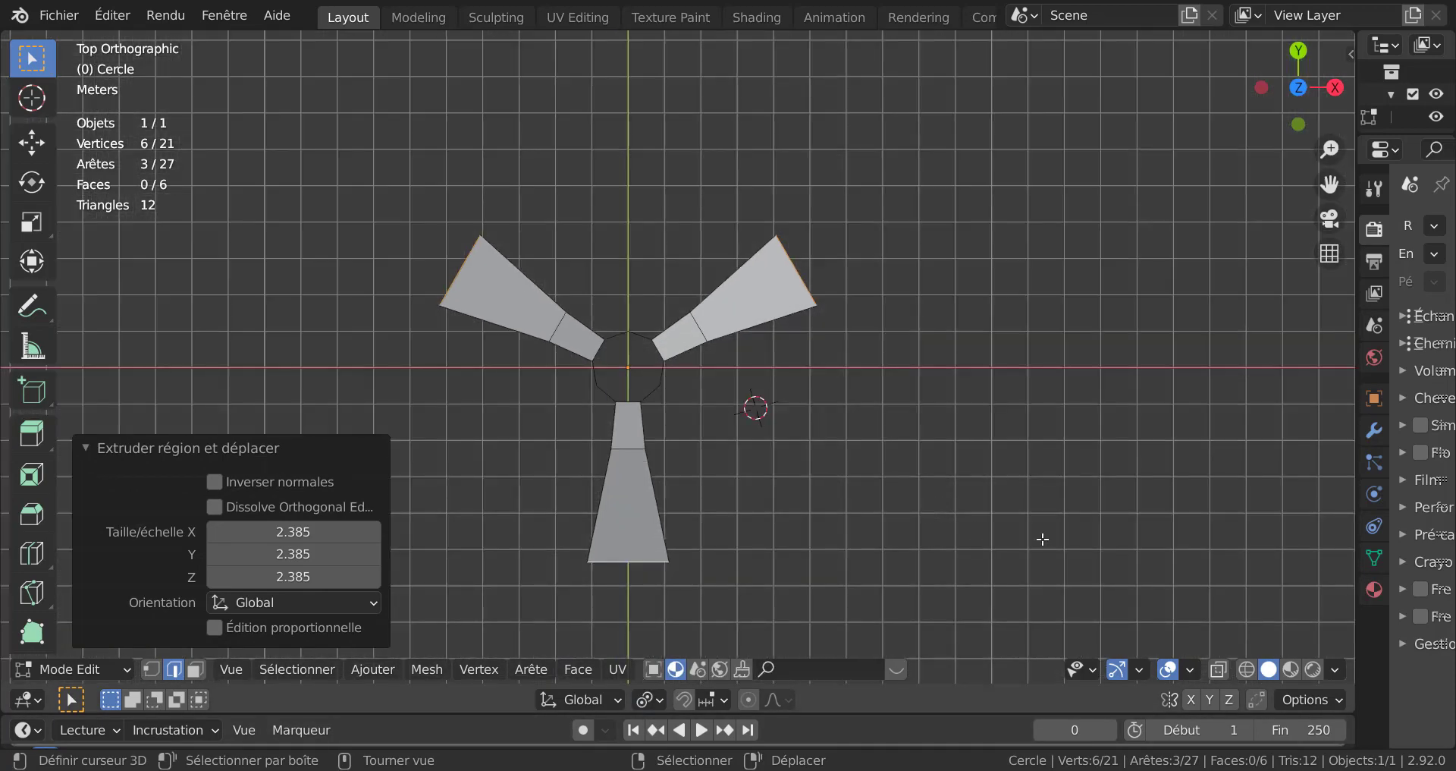
{"action": "key", "text": "s"}
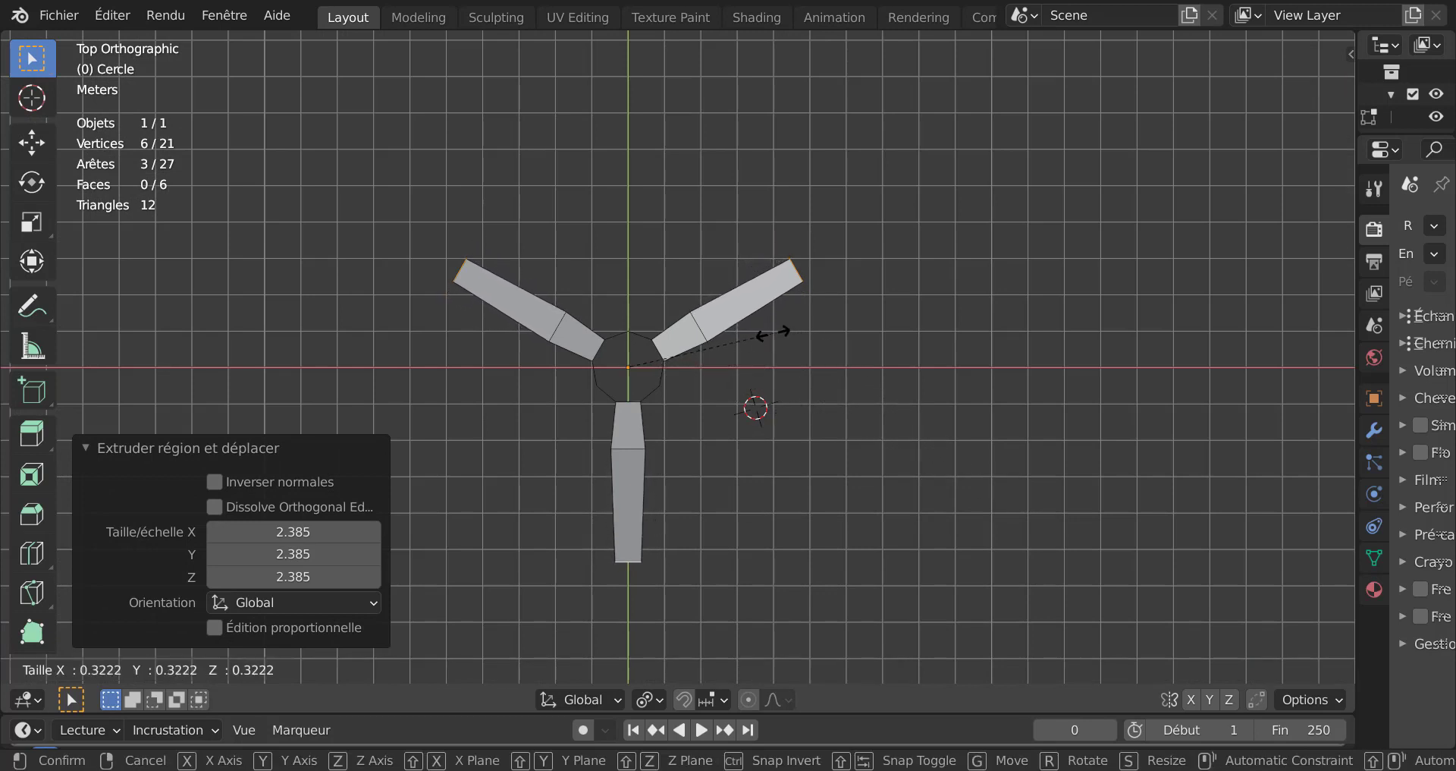
{"action": "left_click", "coordinate": [736, 332]}
{"action": "scroll", "coordinate": [683, 341], "scroll_direction": "up", "scroll_amount": 4}
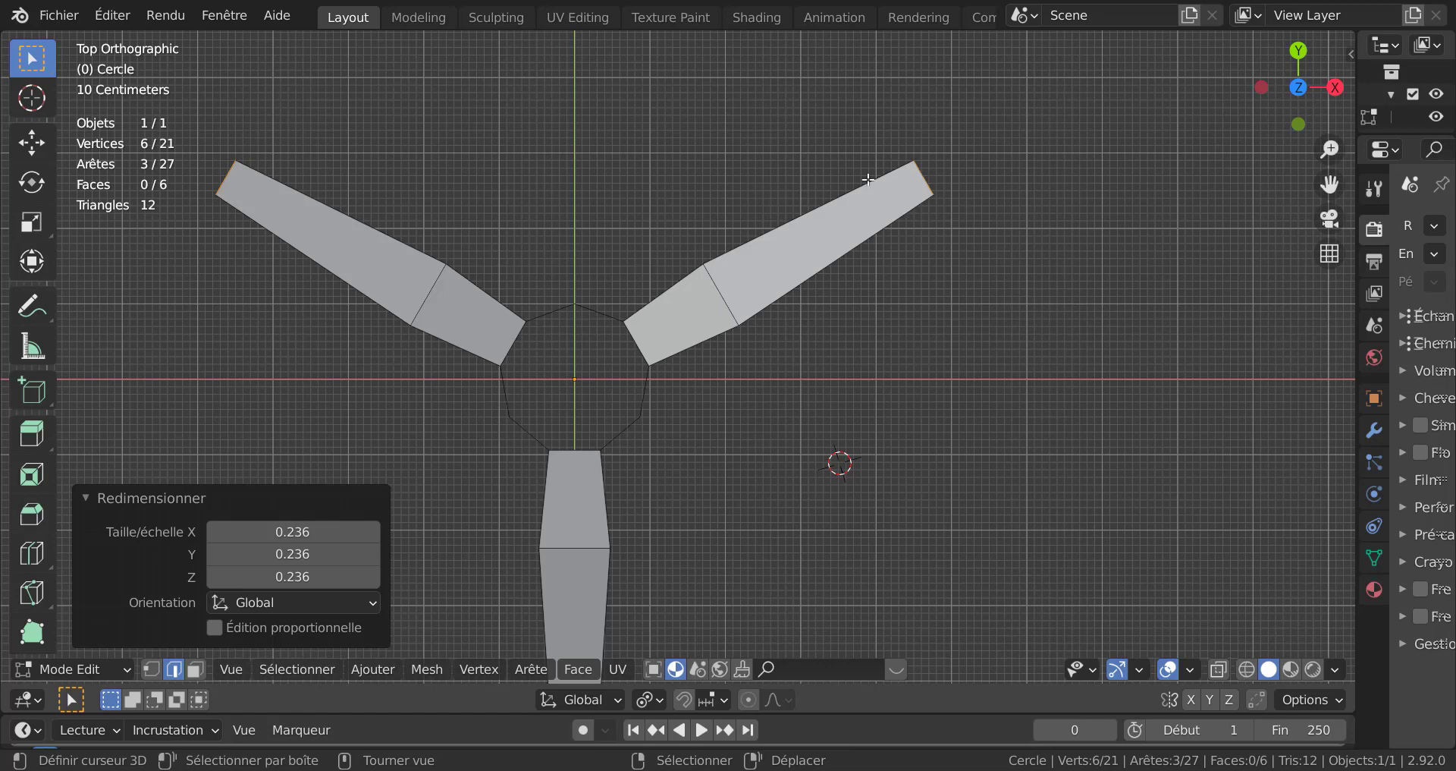
Step: Select the whole propeller mesh and extrude it about -0.182 m along the normals to give it thickness
{"action": "middle_click_drag", "start_coordinate": [816, 432], "coordinate": [755, 353]}
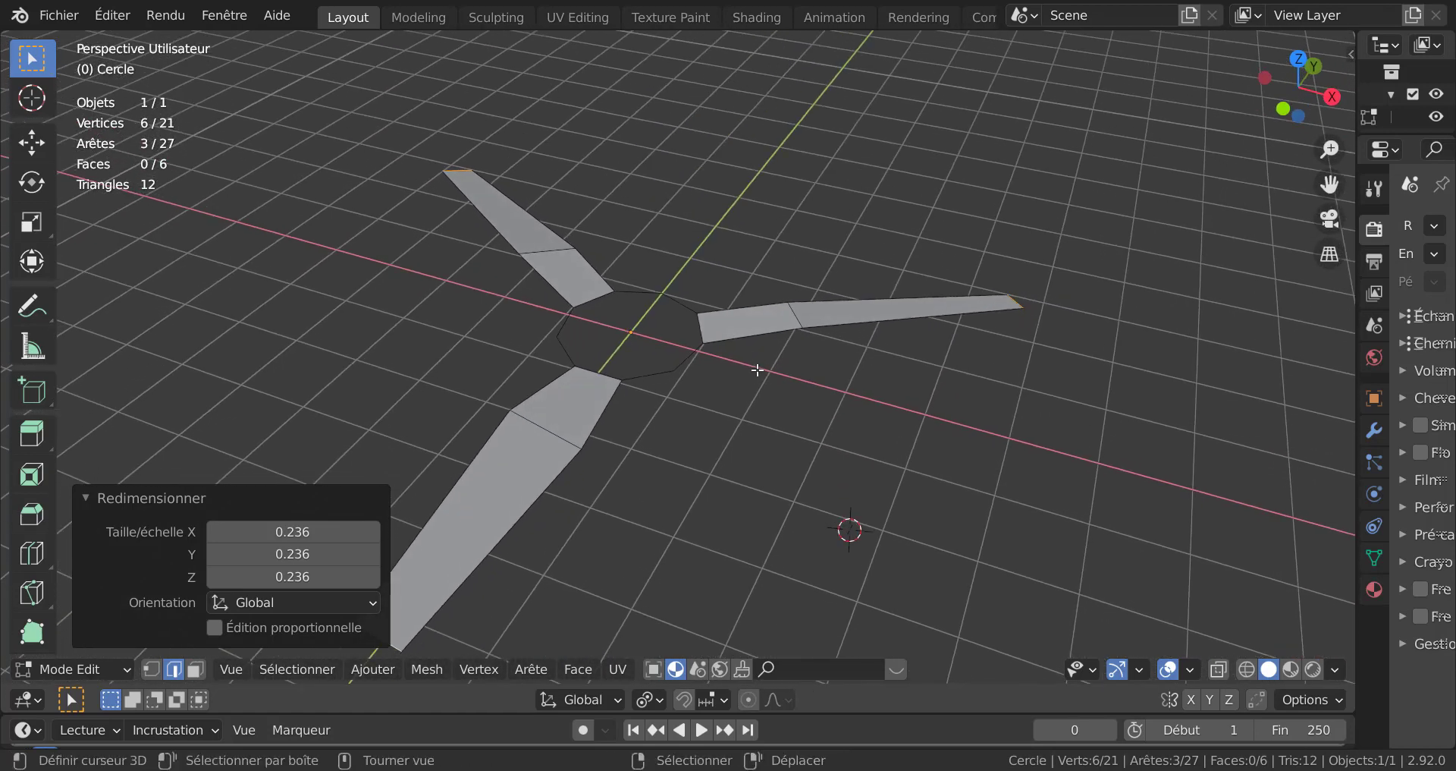
{"action": "scroll", "coordinate": [758, 368], "scroll_direction": "up", "scroll_amount": 1}
{"action": "key", "text": "a"}
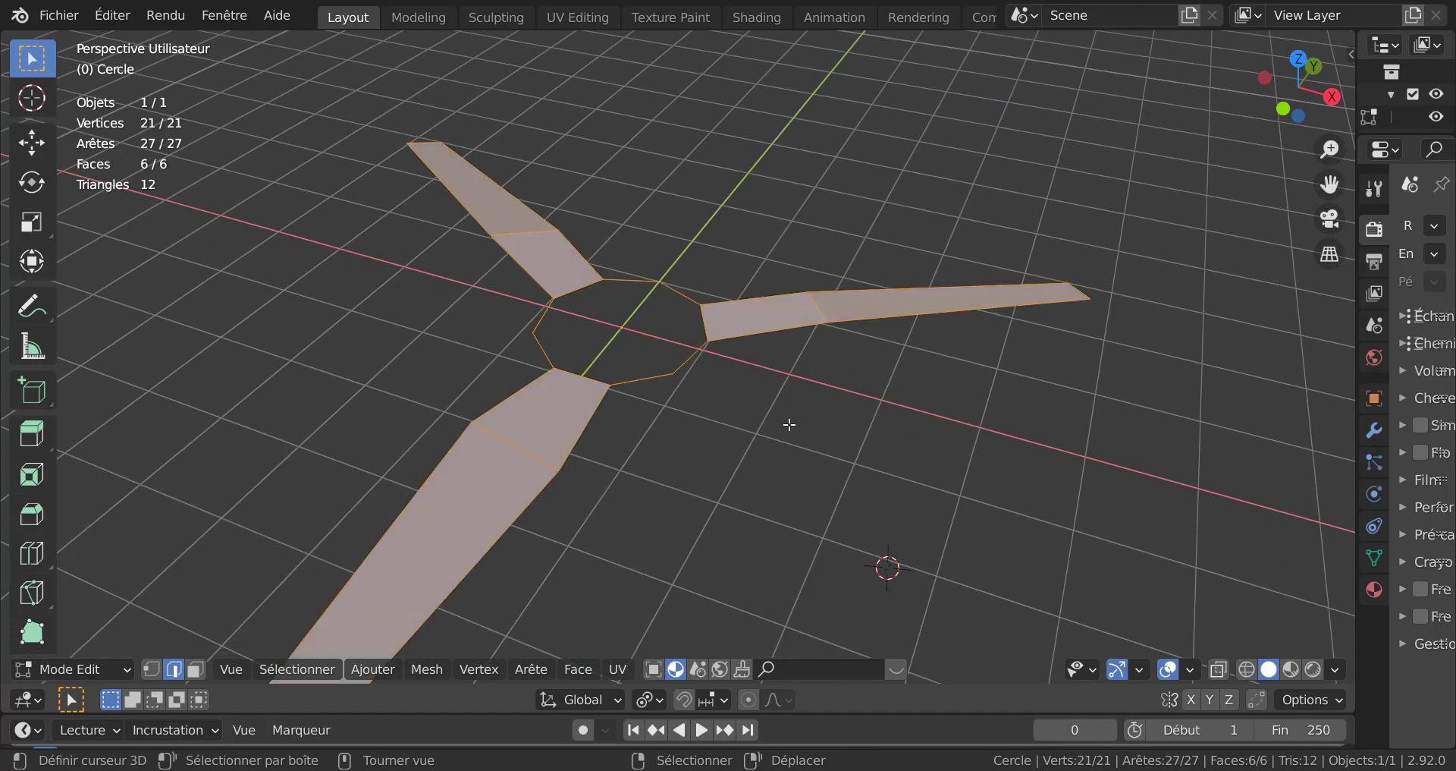
{"action": "right_click", "coordinate": [790, 425], "text": "shift"}
{"action": "middle_click_drag", "start_coordinate": [790, 425], "coordinate": [754, 462]}
{"action": "key", "text": "e"}
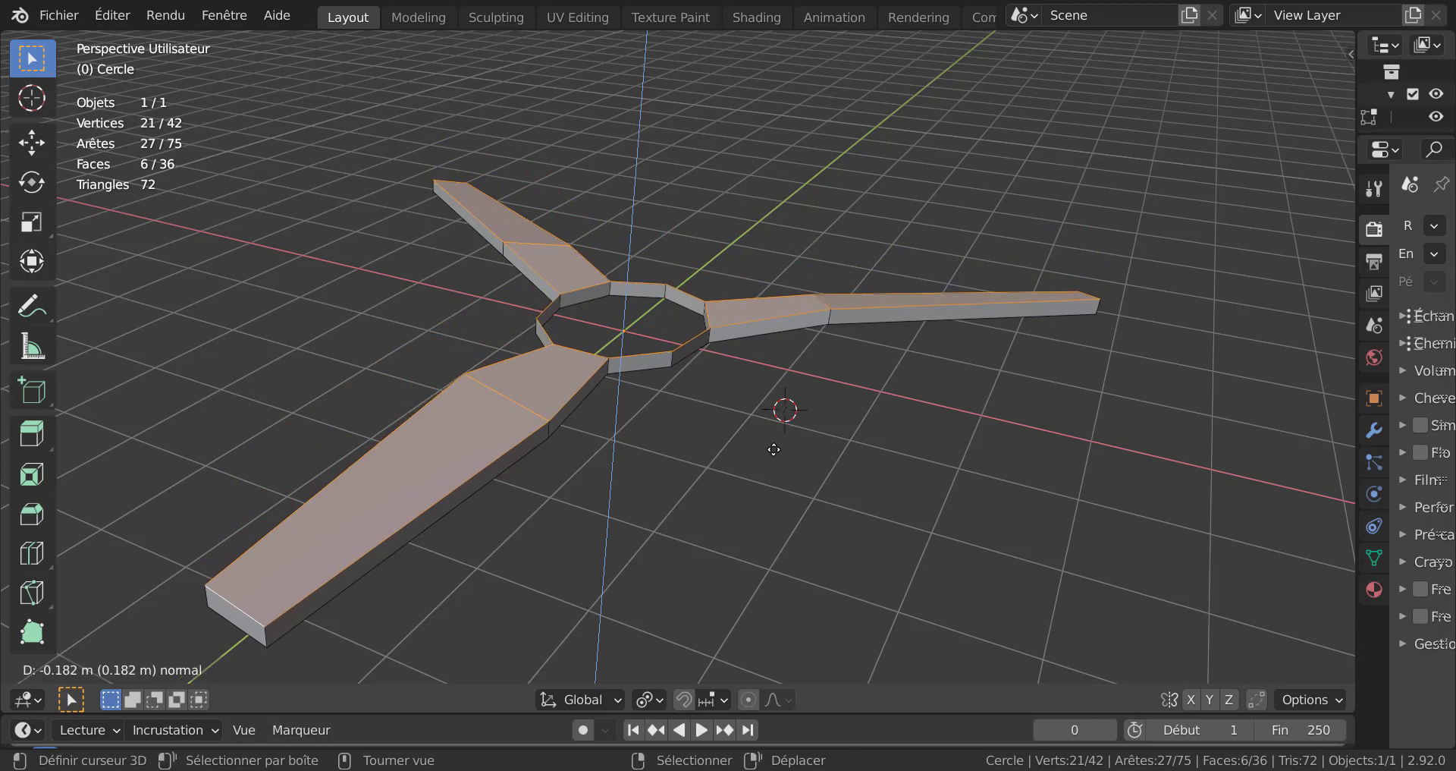
{"action": "left_click", "coordinate": [773, 449]}
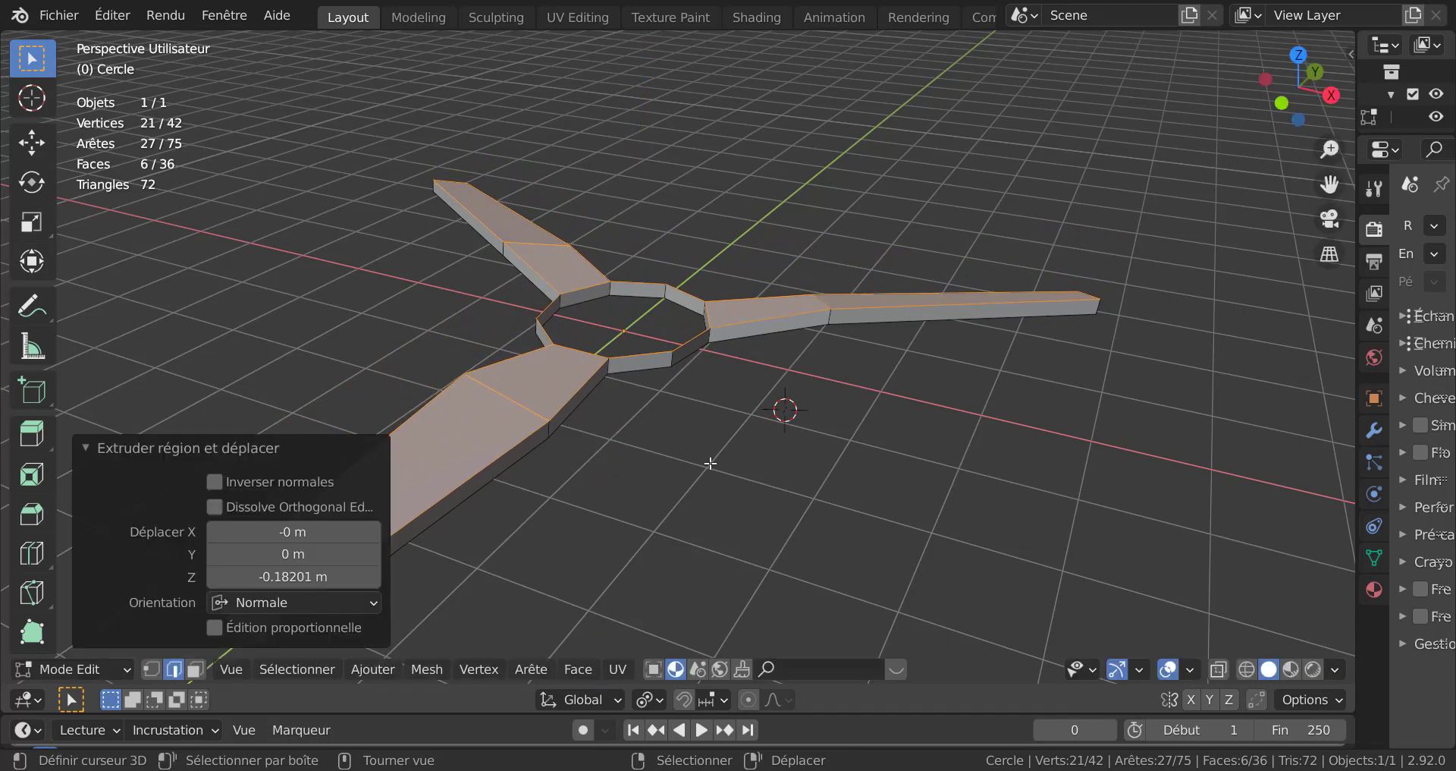
{"action": "middle_click_drag", "start_coordinate": [688, 487], "coordinate": [789, 412]}
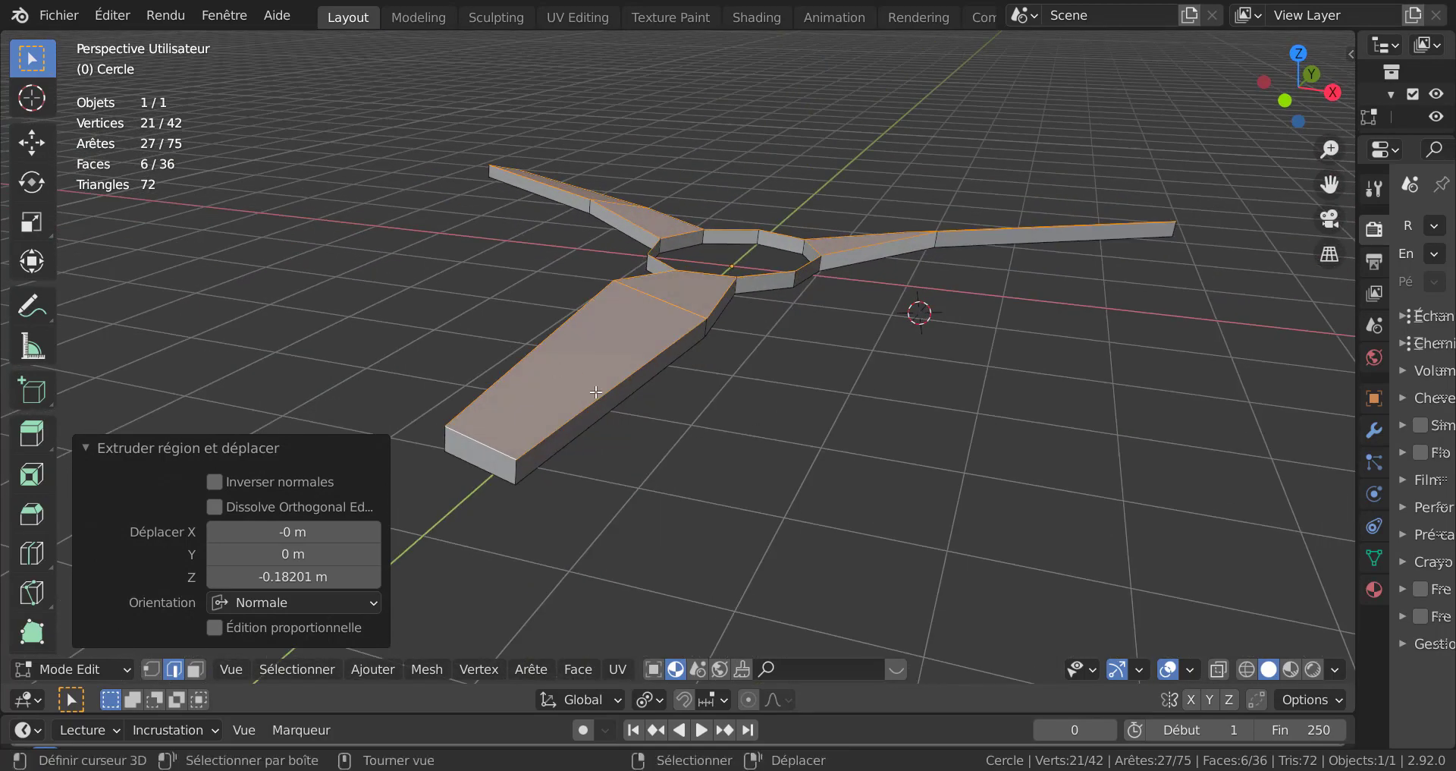
Step: Select the two upper long edges on the same side of each blade and lower them about 0.115 m along Z
{"action": "left_click", "coordinate": [667, 380]}
{"action": "middle_click_drag", "start_coordinate": [667, 380], "coordinate": [672, 336]}
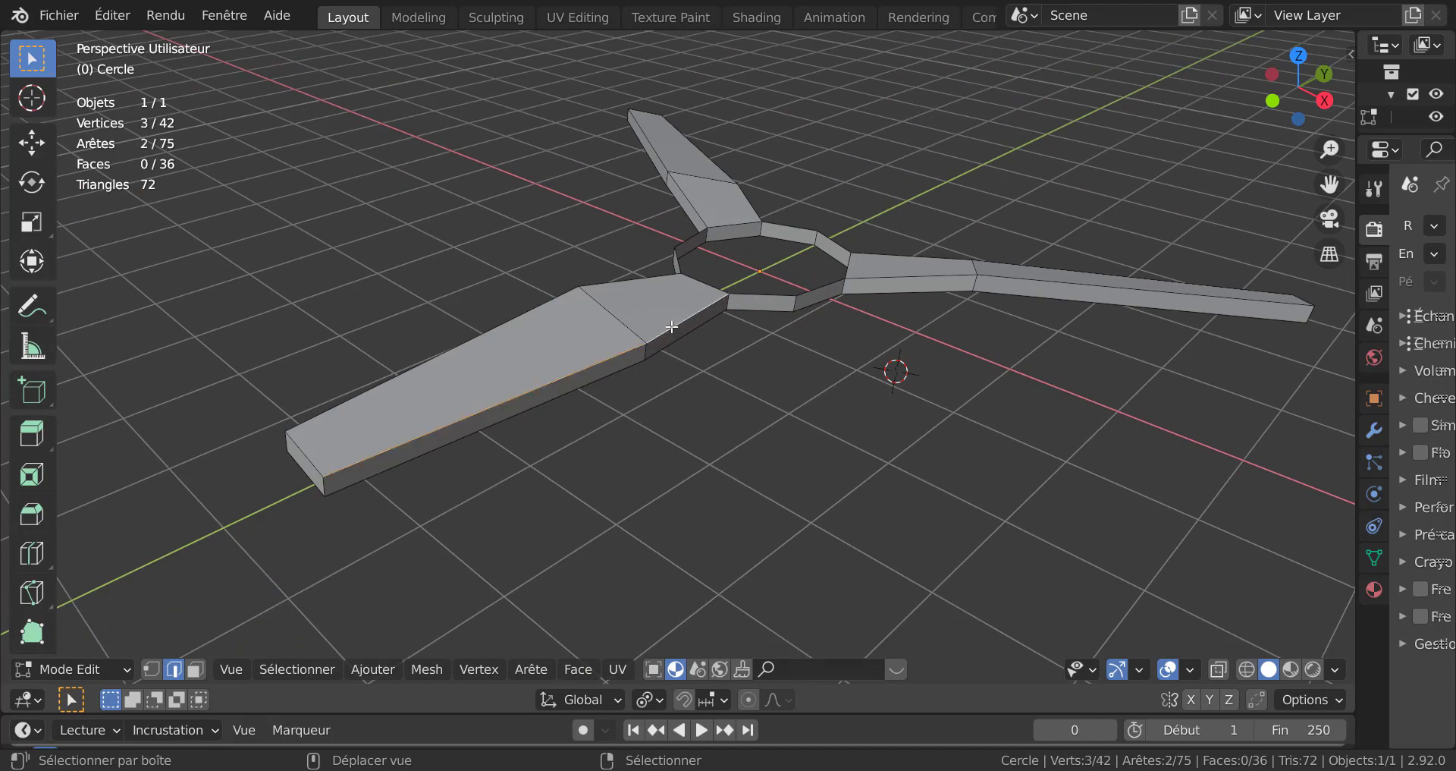
{"action": "middle_click_drag", "start_coordinate": [916, 291], "coordinate": [915, 373]}
{"action": "middle_click_drag", "start_coordinate": [749, 408], "coordinate": [843, 395]}
{"action": "right_click", "coordinate": [755, 377], "text": "shift"}
{"action": "right_click", "coordinate": [842, 407], "text": "shift"}
{"action": "middle_click_drag", "start_coordinate": [588, 455], "coordinate": [725, 406]}
{"action": "right_click", "coordinate": [720, 404], "text": "shift"}
{"action": "right_click", "coordinate": [630, 484], "text": "shift"}
{"action": "scroll", "coordinate": [630, 484], "scroll_direction": "down", "scroll_amount": 5}
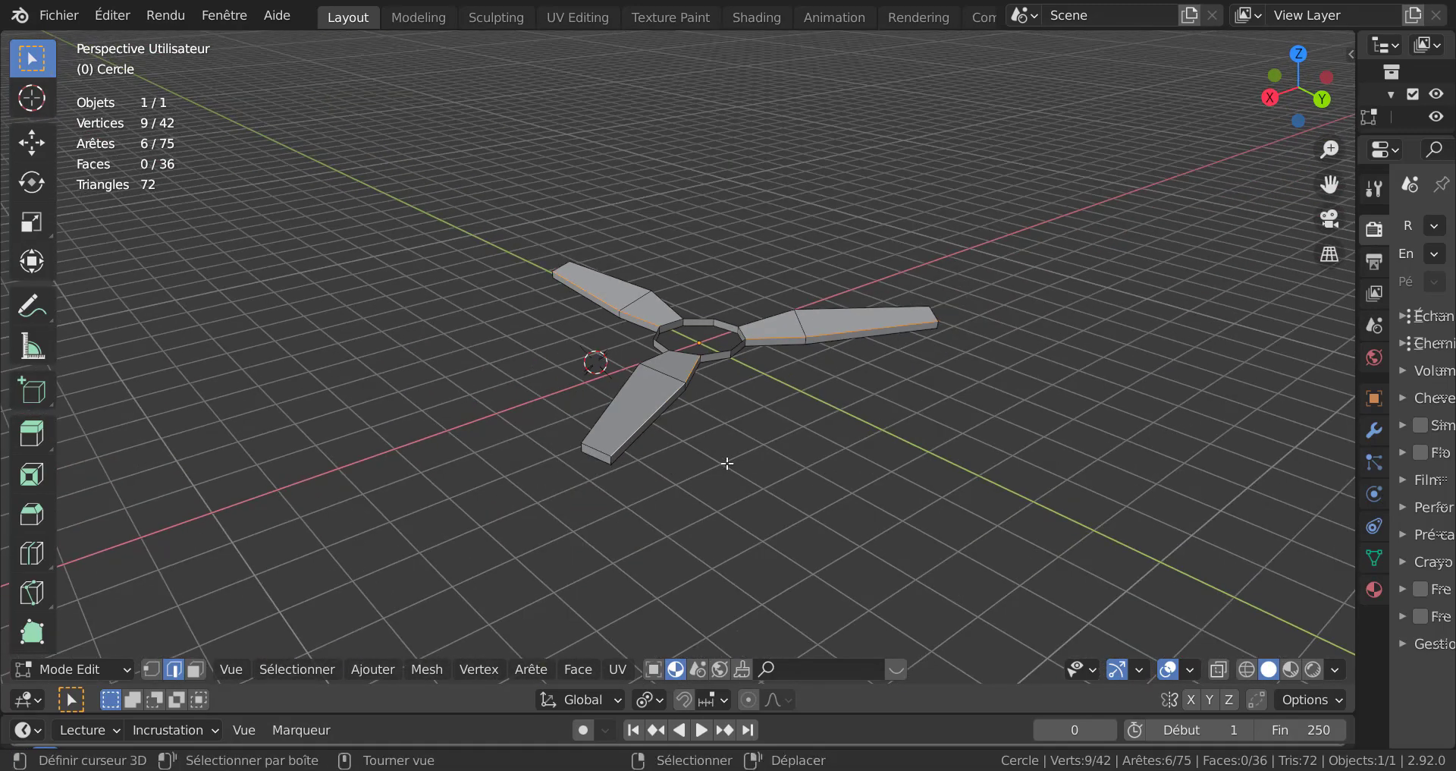
{"action": "middle_click_drag", "start_coordinate": [725, 461], "coordinate": [808, 446]}
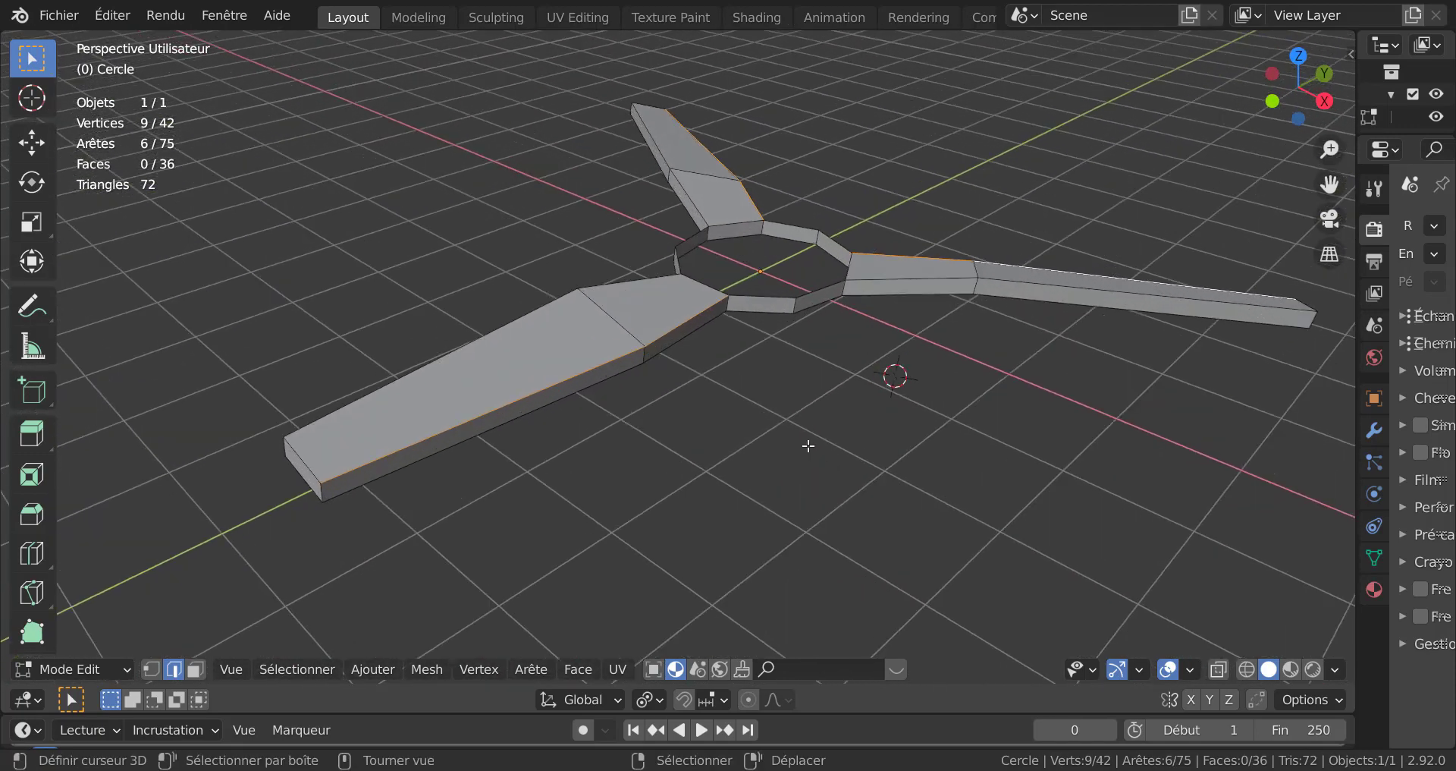
{"action": "middle_click_drag", "start_coordinate": [1044, 455], "coordinate": [770, 419]}
{"action": "key", "text": "g"}
{"action": "key", "text": "z"}
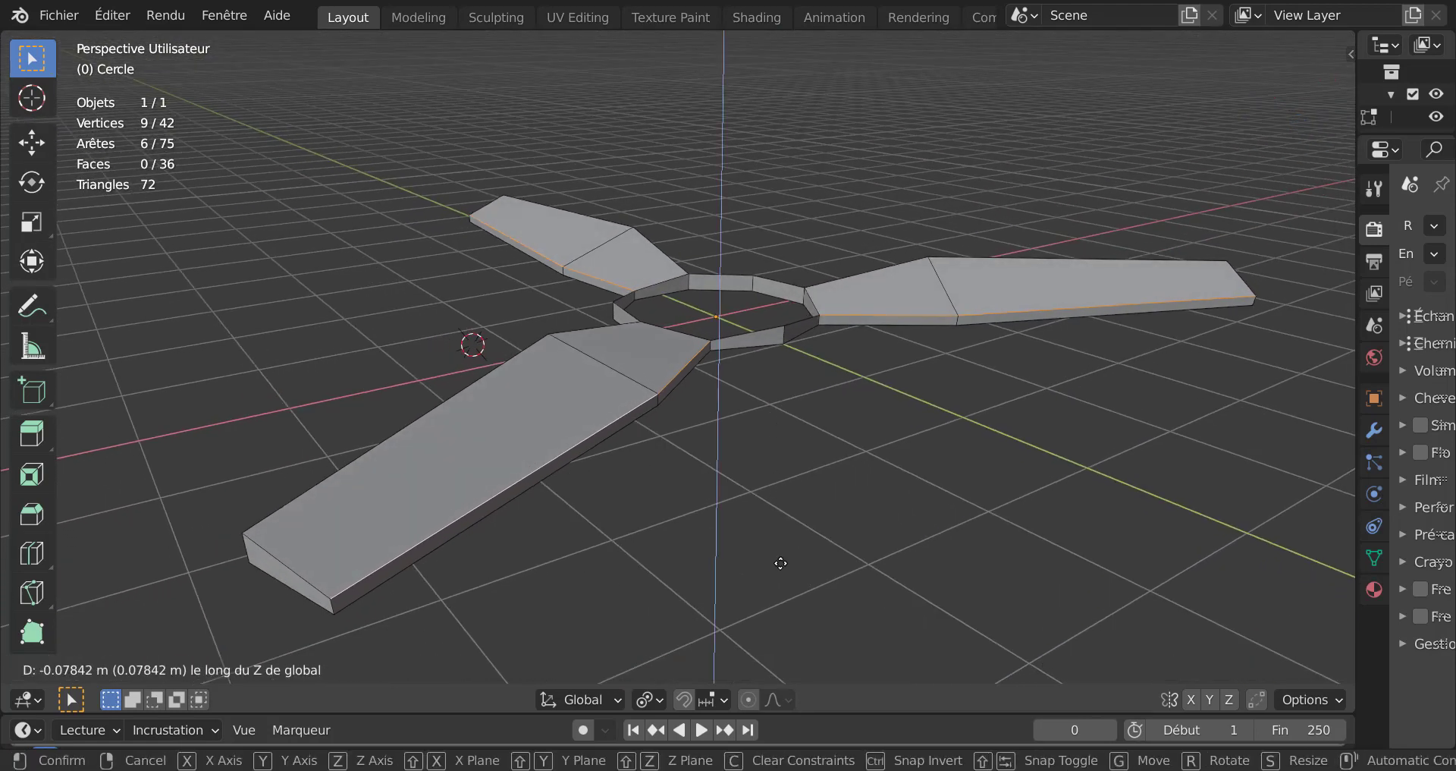
{"action": "left_click", "coordinate": [773, 590]}
Step: Delete the three inner faces of the hub ring at the blade roots, working in face select mode
{"action": "middle_click_drag", "start_coordinate": [774, 595], "coordinate": [785, 509]}
{"action": "scroll", "coordinate": [735, 468], "scroll_direction": "up", "scroll_amount": 3}
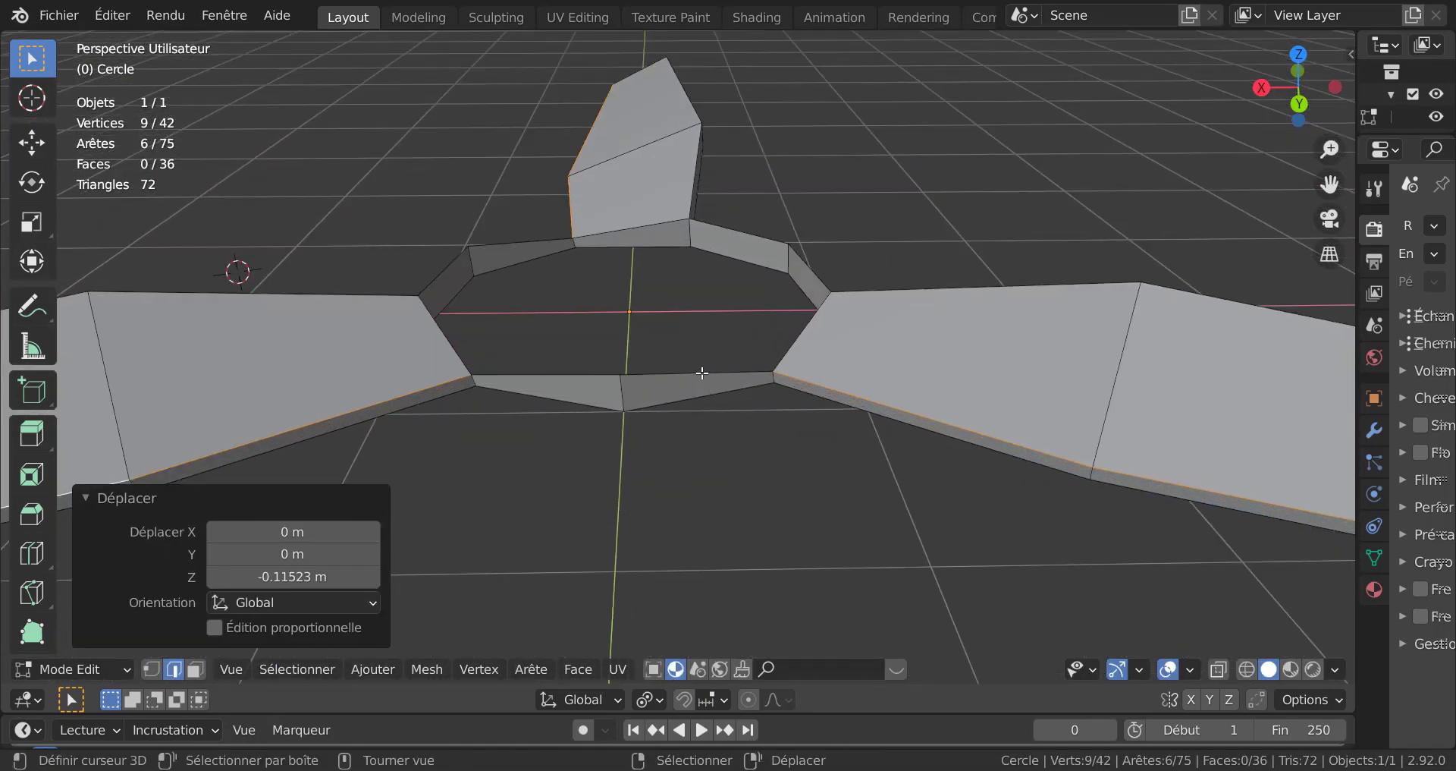
{"action": "left_click", "coordinate": [195, 670]}
{"action": "left_click", "coordinate": [637, 238]}
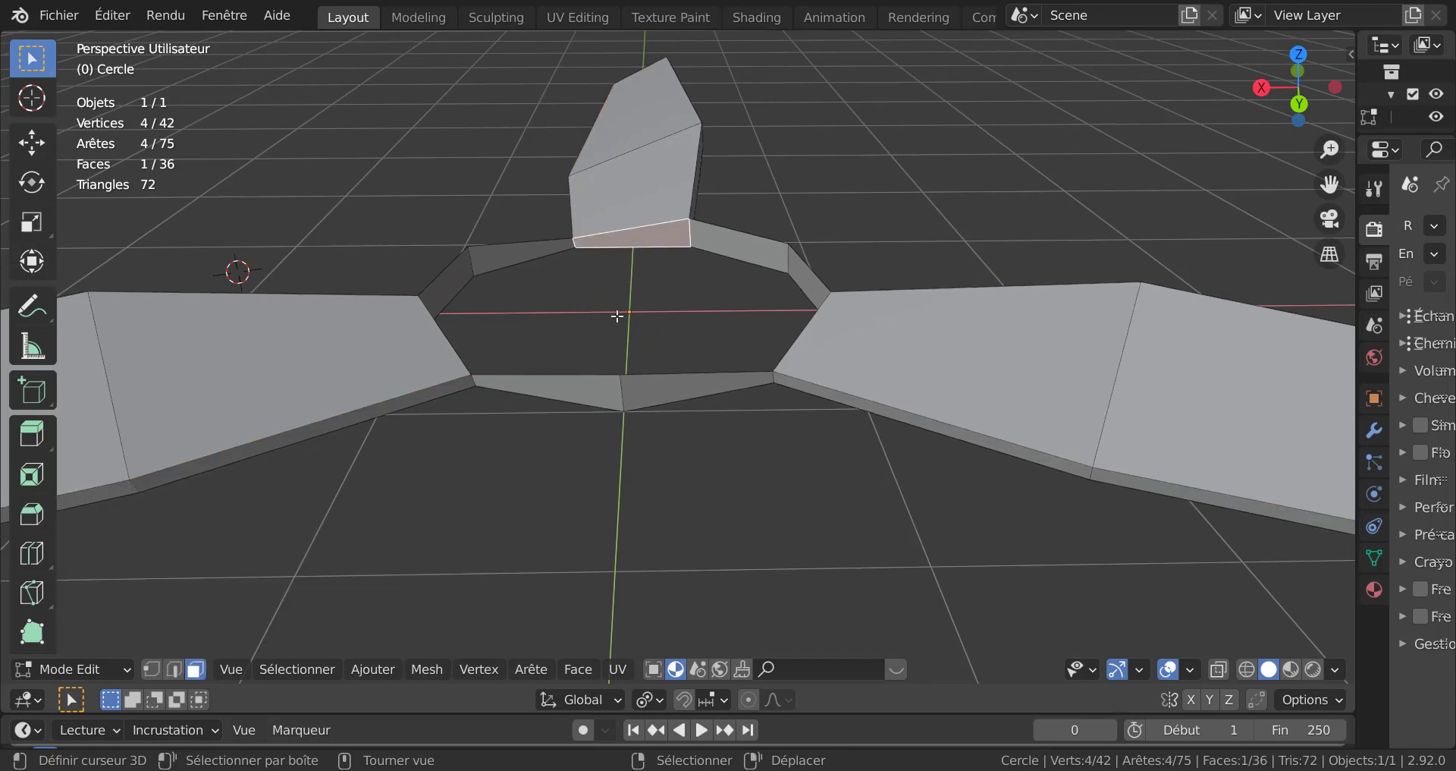
{"action": "middle_click_drag", "start_coordinate": [616, 317], "coordinate": [384, 249]}
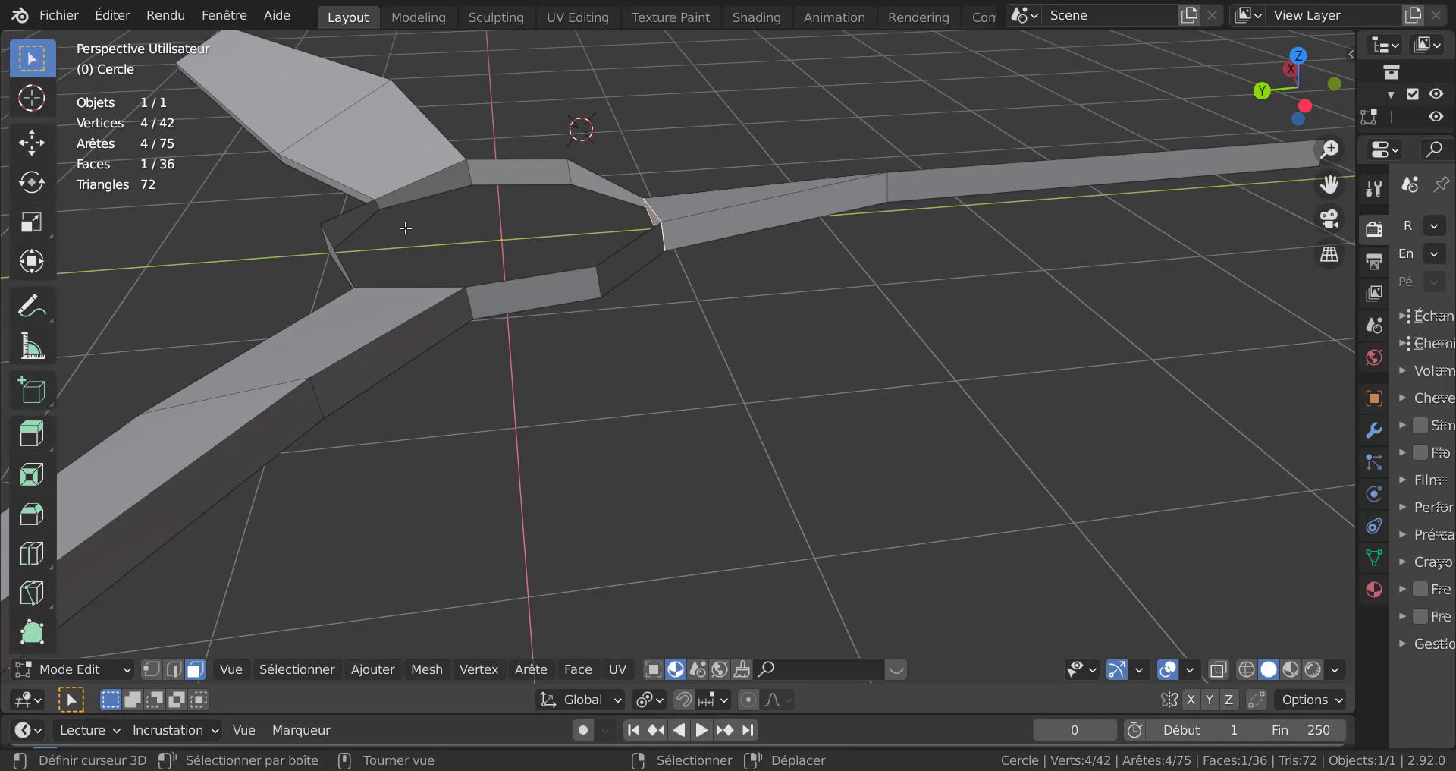
{"action": "left_click", "coordinate": [434, 199], "text": "shift"}
{"action": "middle_click_drag", "start_coordinate": [439, 198], "coordinate": [596, 152]}
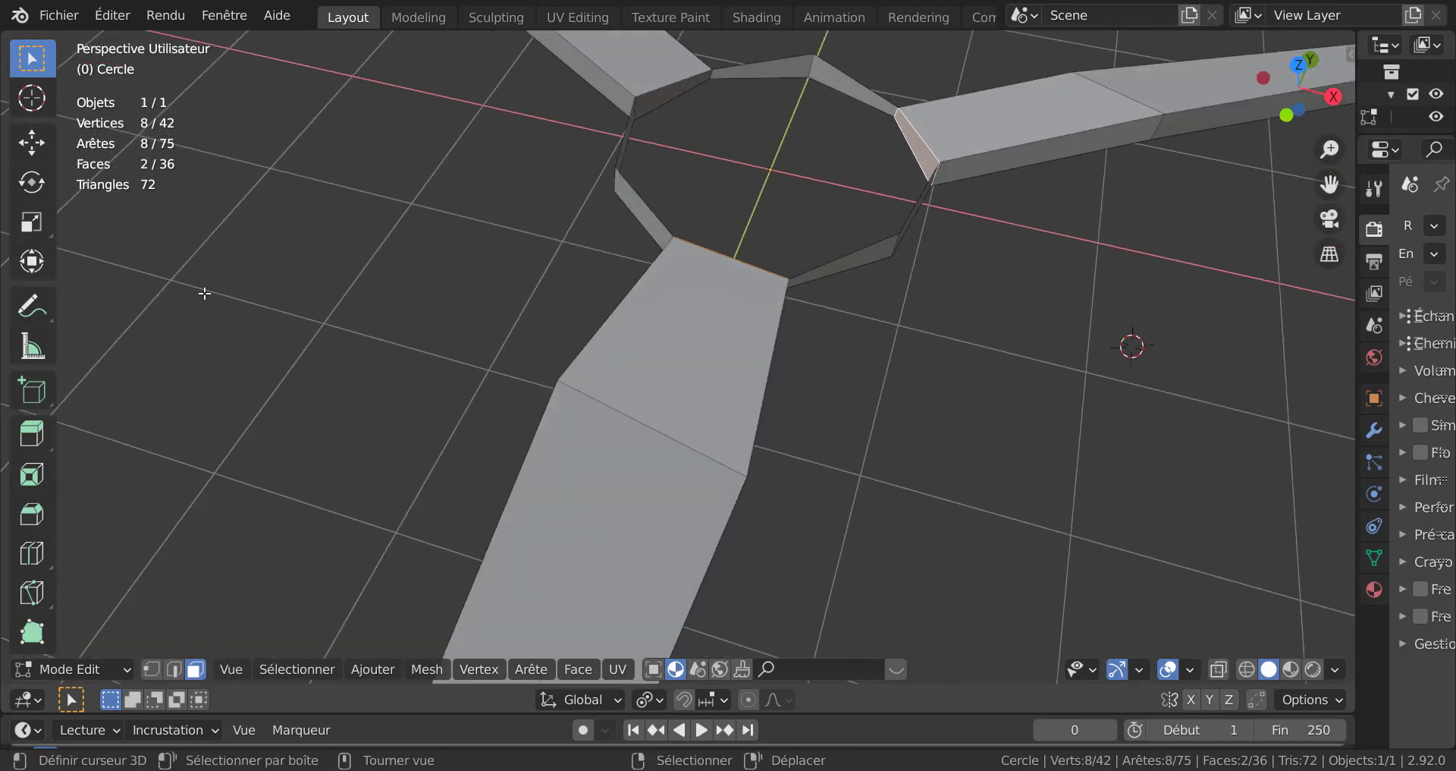
{"action": "left_click", "coordinate": [916, 148], "text": "shift"}
{"action": "middle_click_drag", "start_coordinate": [916, 148], "coordinate": [927, 267]}
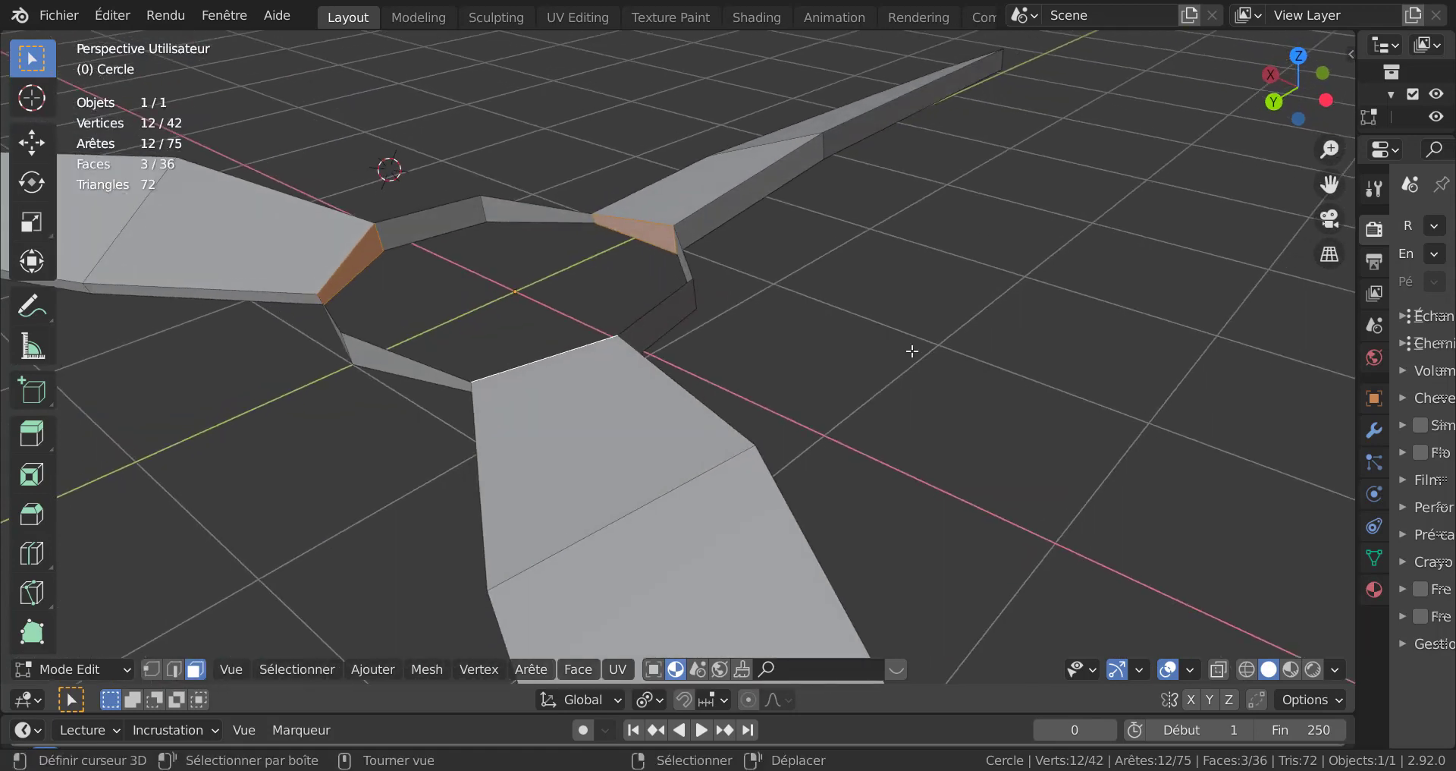
{"action": "key", "text": "x"}
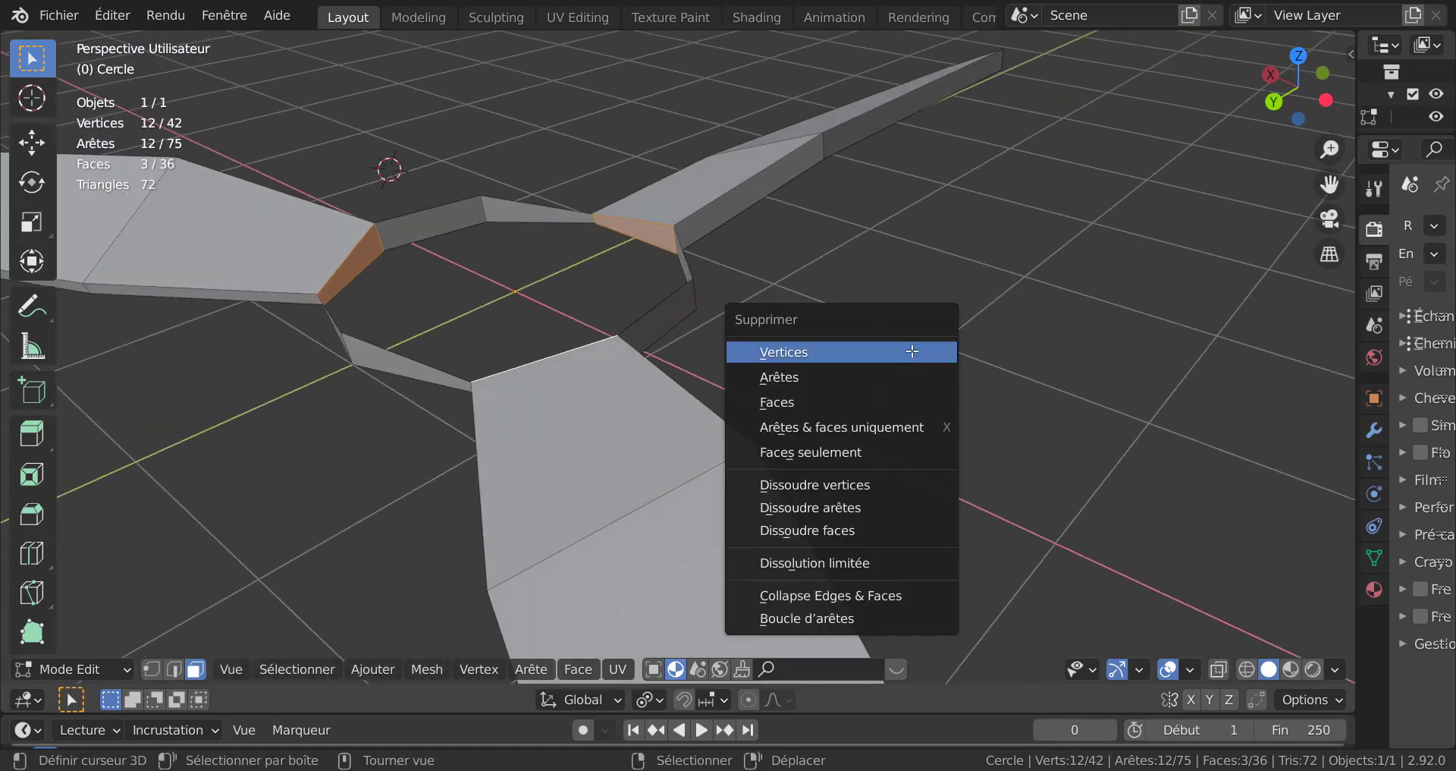
{"action": "left_click", "coordinate": [827, 399]}
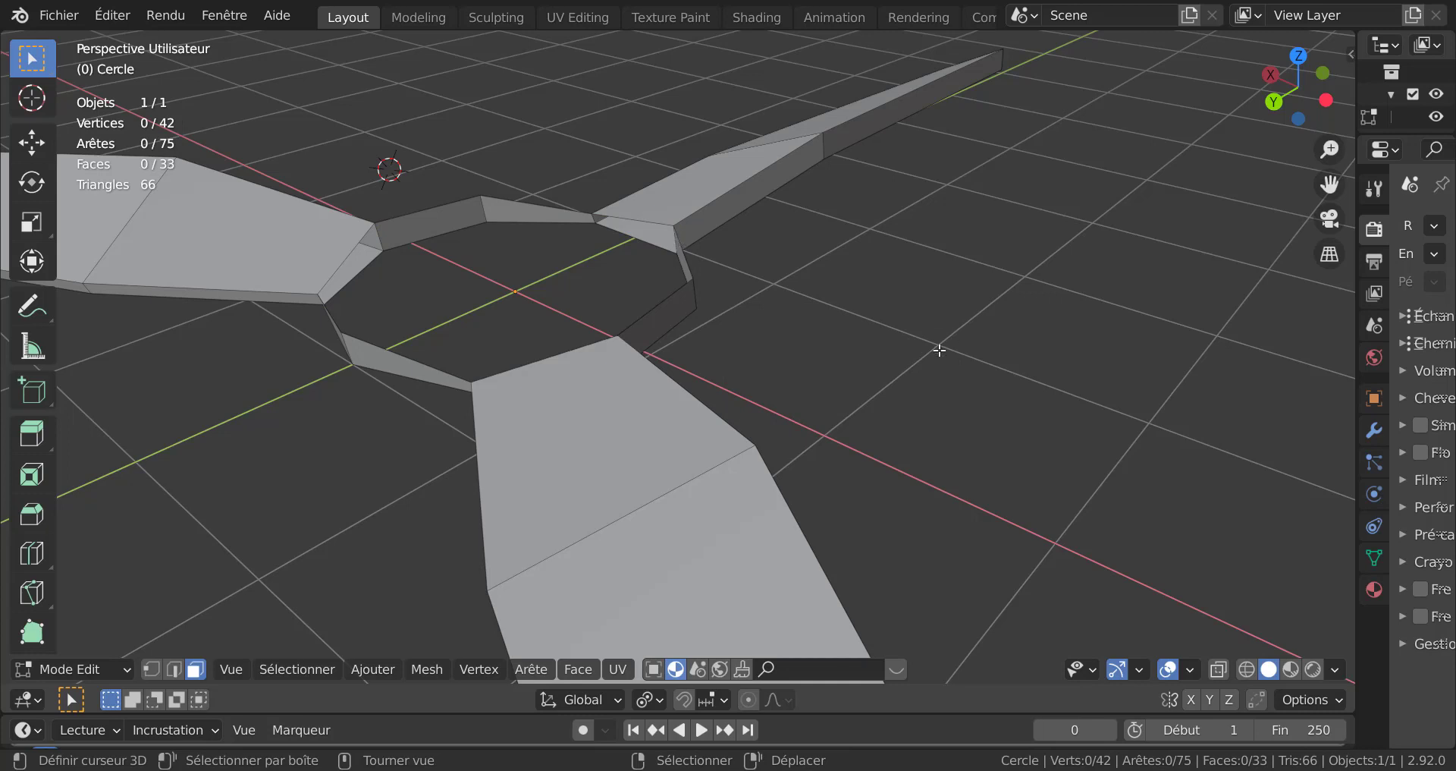
Step: Flatten the hub ring's upper edge loop by scaling its nine edges to 0 along Z
{"action": "key", "text": "2"}
{"action": "left_click", "coordinate": [939, 350]}
{"action": "right_click", "coordinate": [681, 282], "text": "alt"}
{"action": "middle_click_drag", "start_coordinate": [642, 273], "coordinate": [725, 386]}
{"action": "key", "text": "s"}
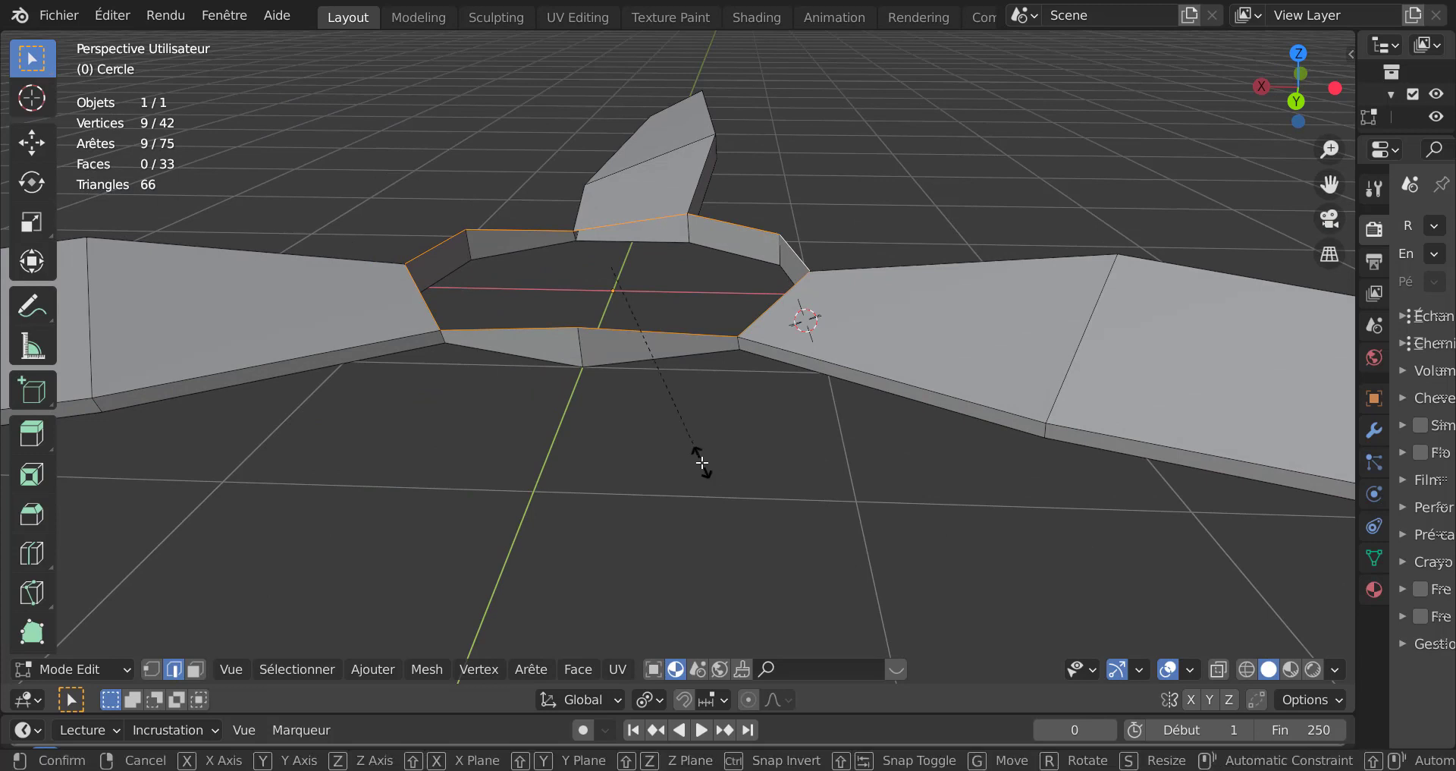
{"action": "type", "text": "z"}
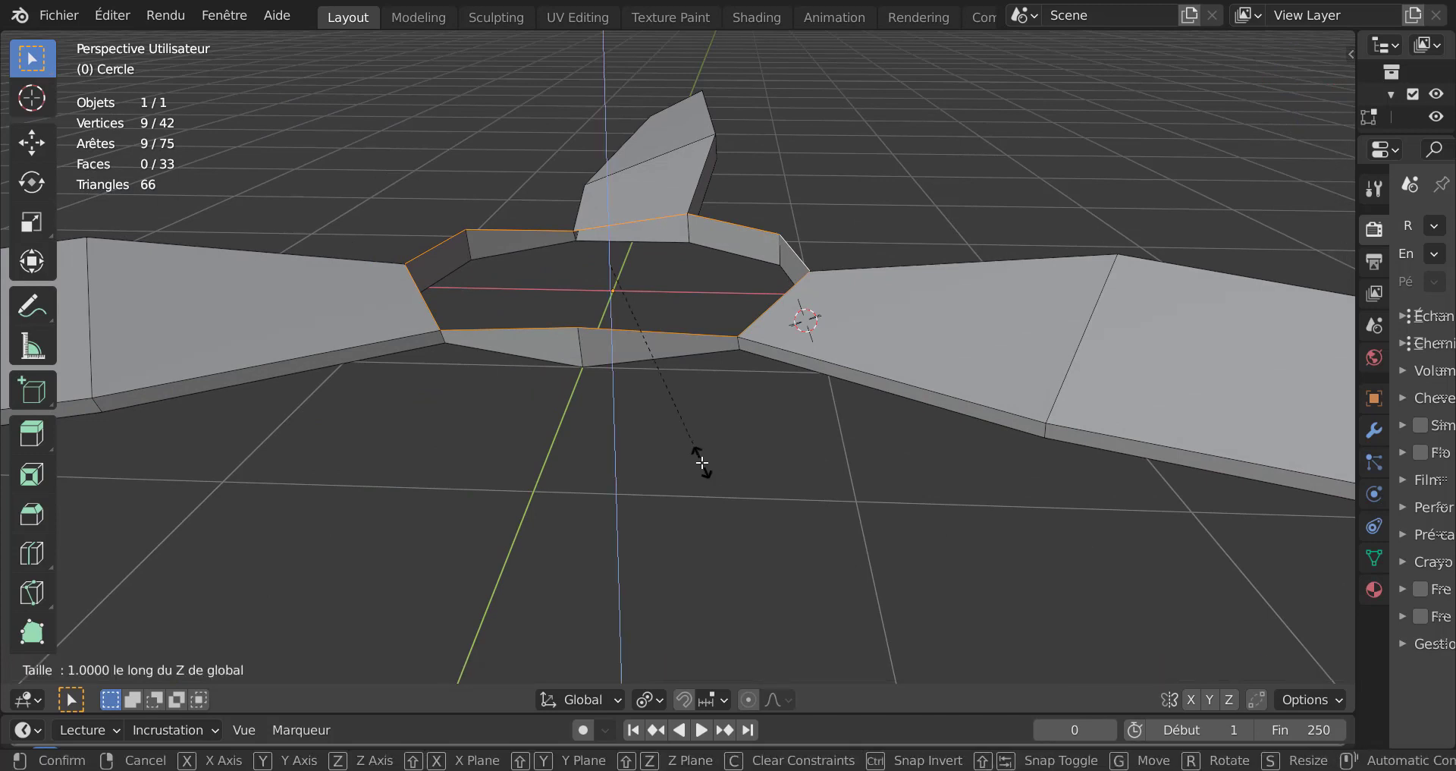
{"action": "type", "text": "0"}
{"action": "key", "text": "Return"}
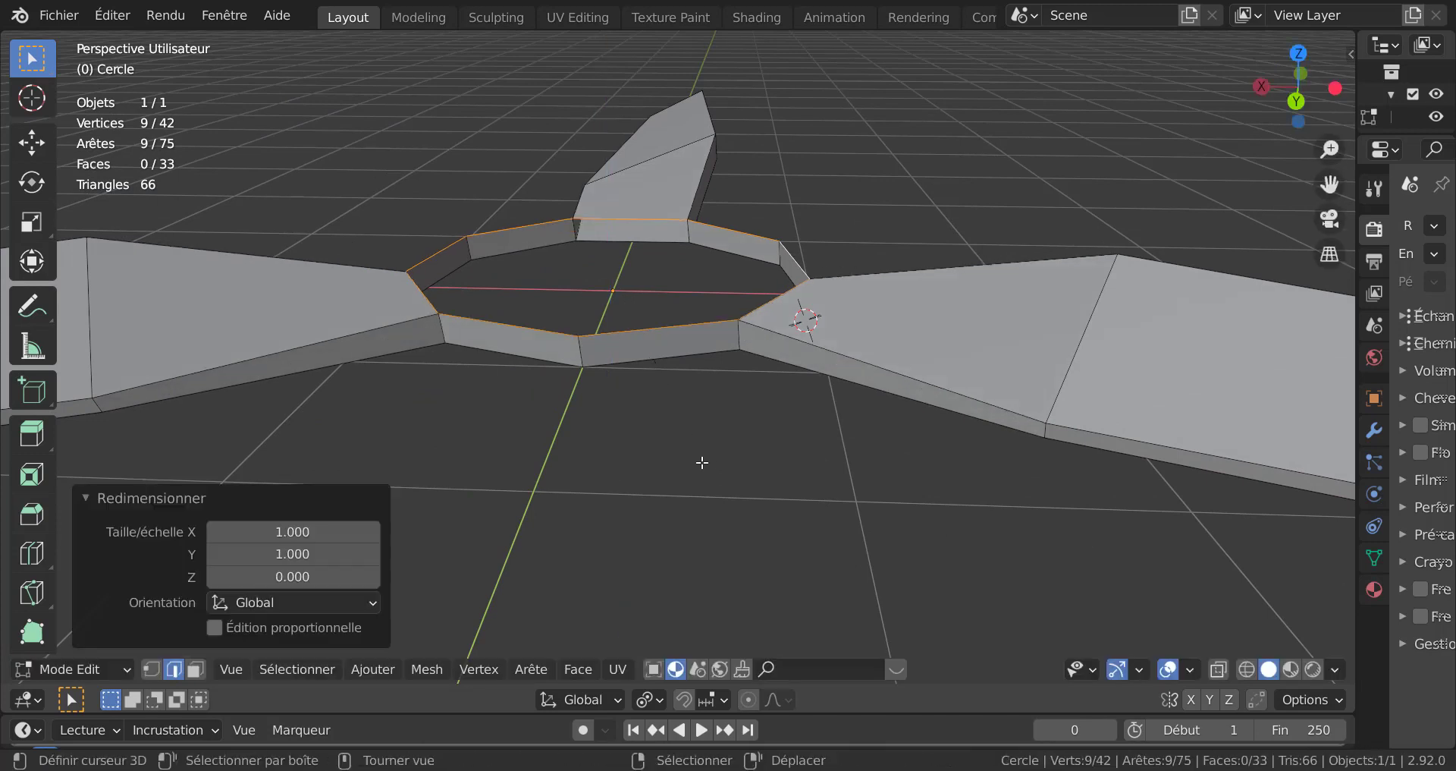
Step: Raise the hub ring's upper edge loop slightly along Z and return to object mode
{"action": "middle_click_drag", "start_coordinate": [704, 460], "coordinate": [745, 455]}
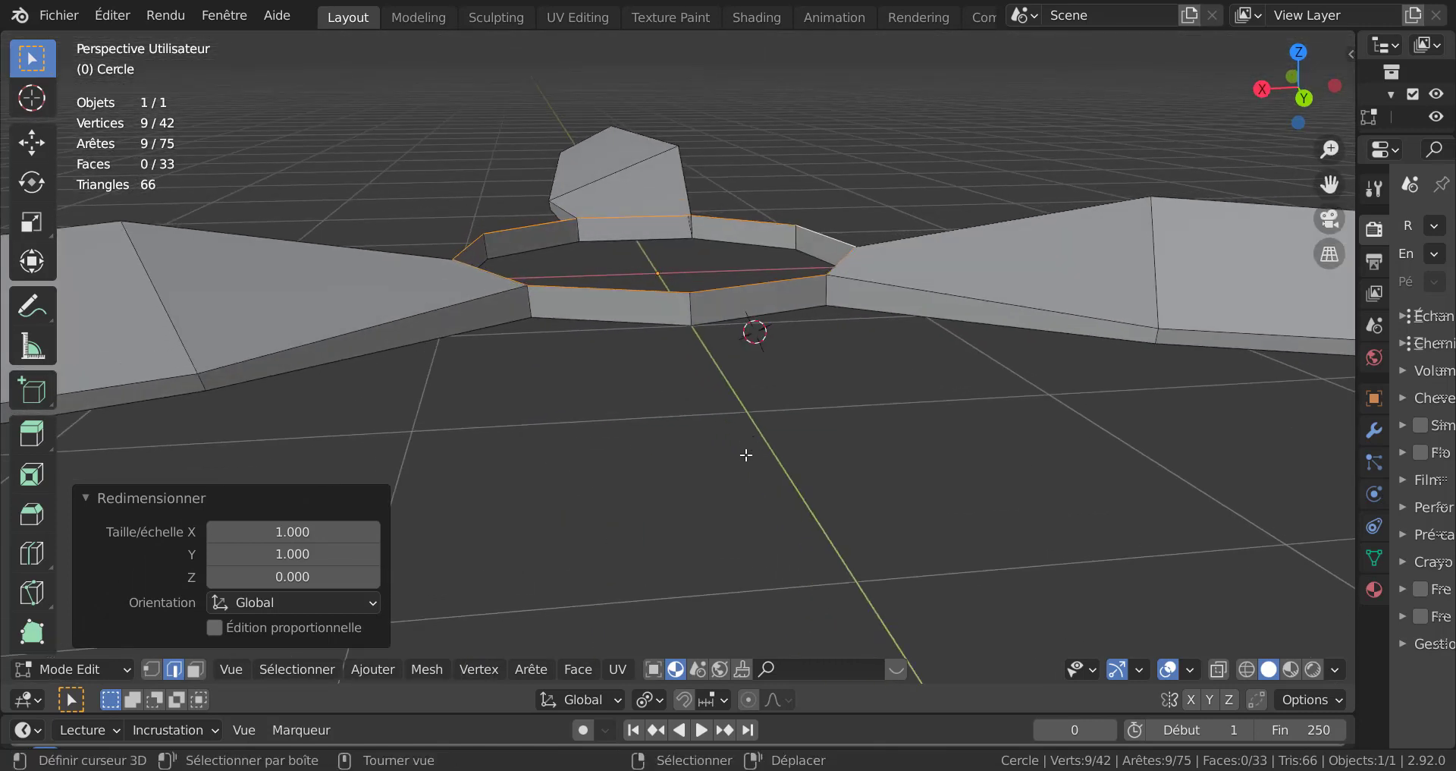
{"action": "key", "text": "g"}
{"action": "key", "text": "z"}
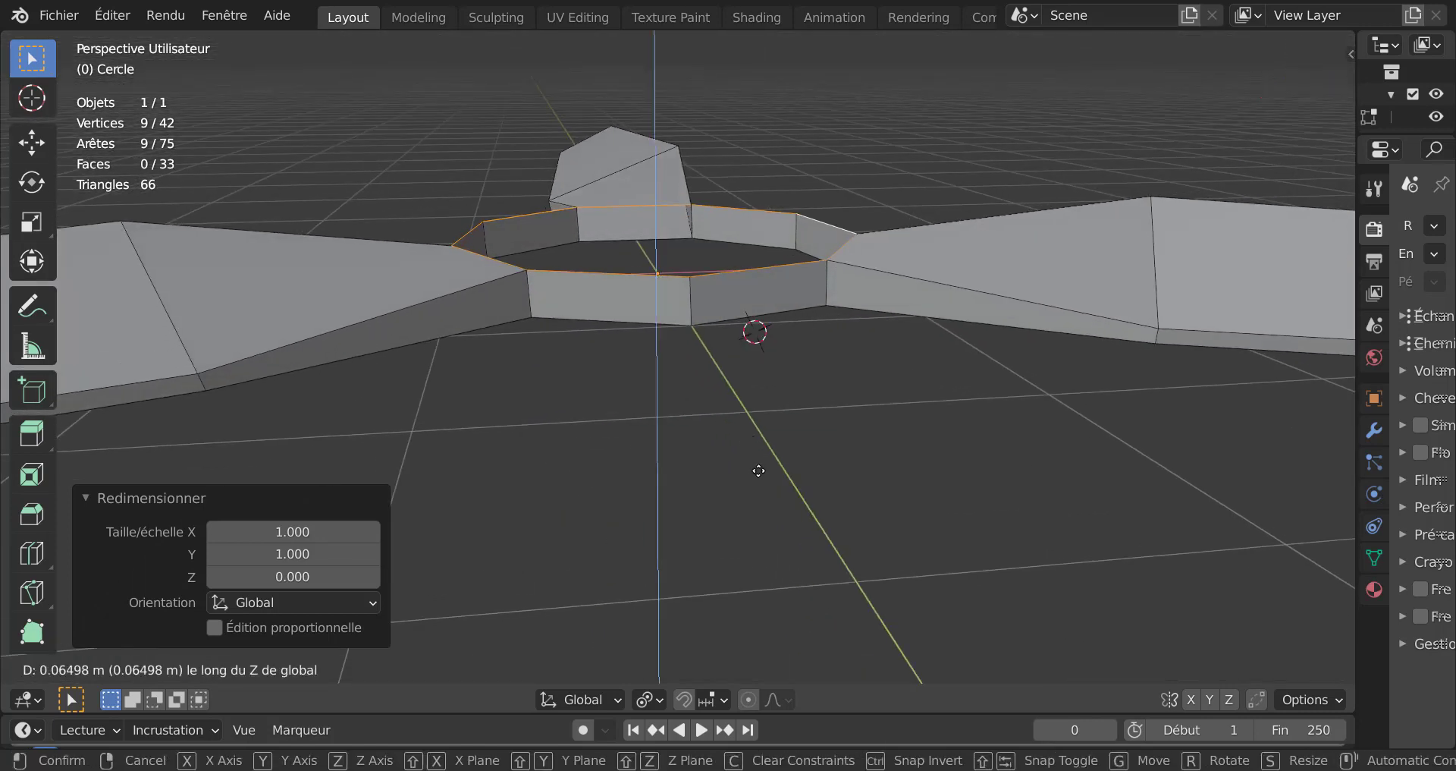
{"action": "left_click", "coordinate": [759, 464]}
{"action": "key", "text": "Tab"}
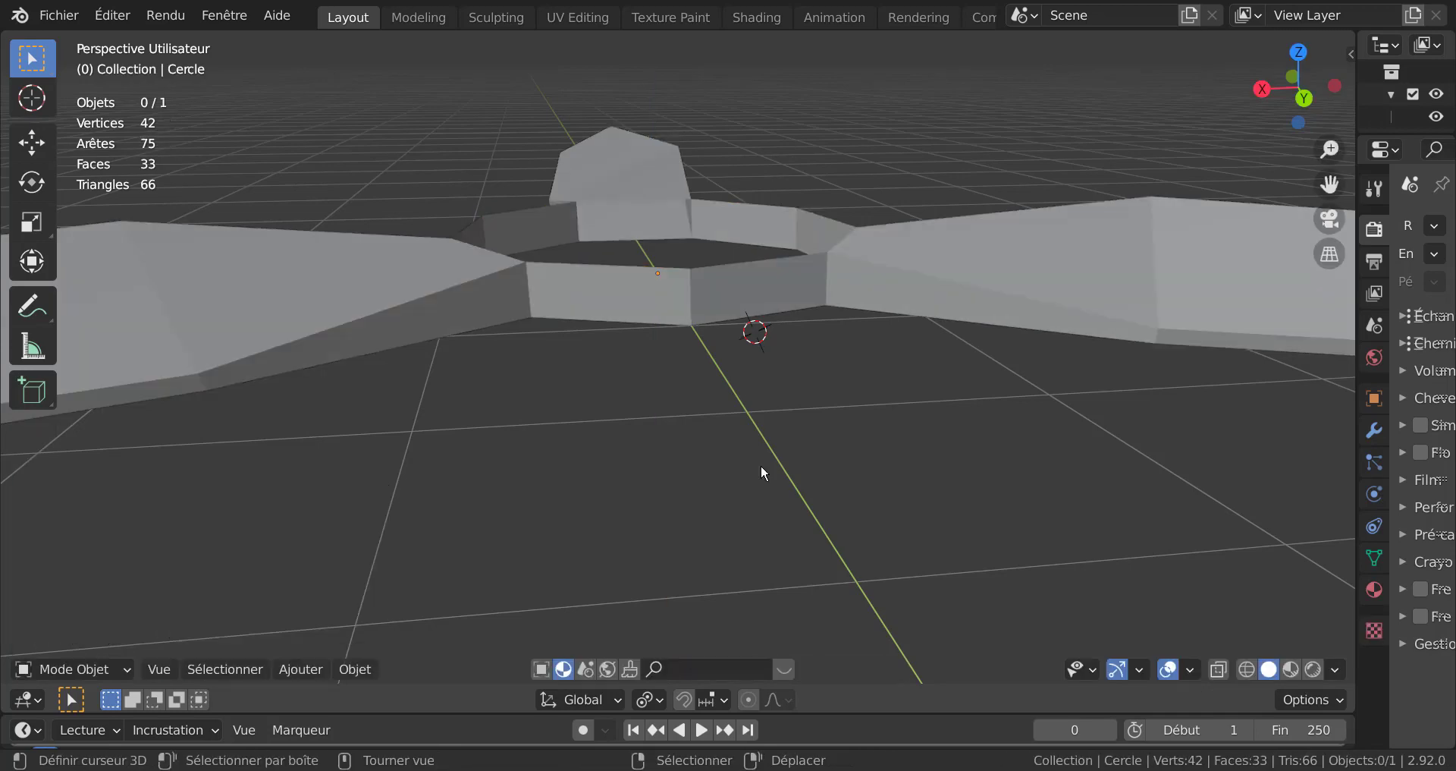
Step: Widen the outliner and properties area so the scene collection and render settings are fully readable
{"action": "scroll", "coordinate": [762, 464], "scroll_direction": "down", "scroll_amount": 5}
{"action": "middle_click_drag", "start_coordinate": [761, 471], "coordinate": [652, 504]}
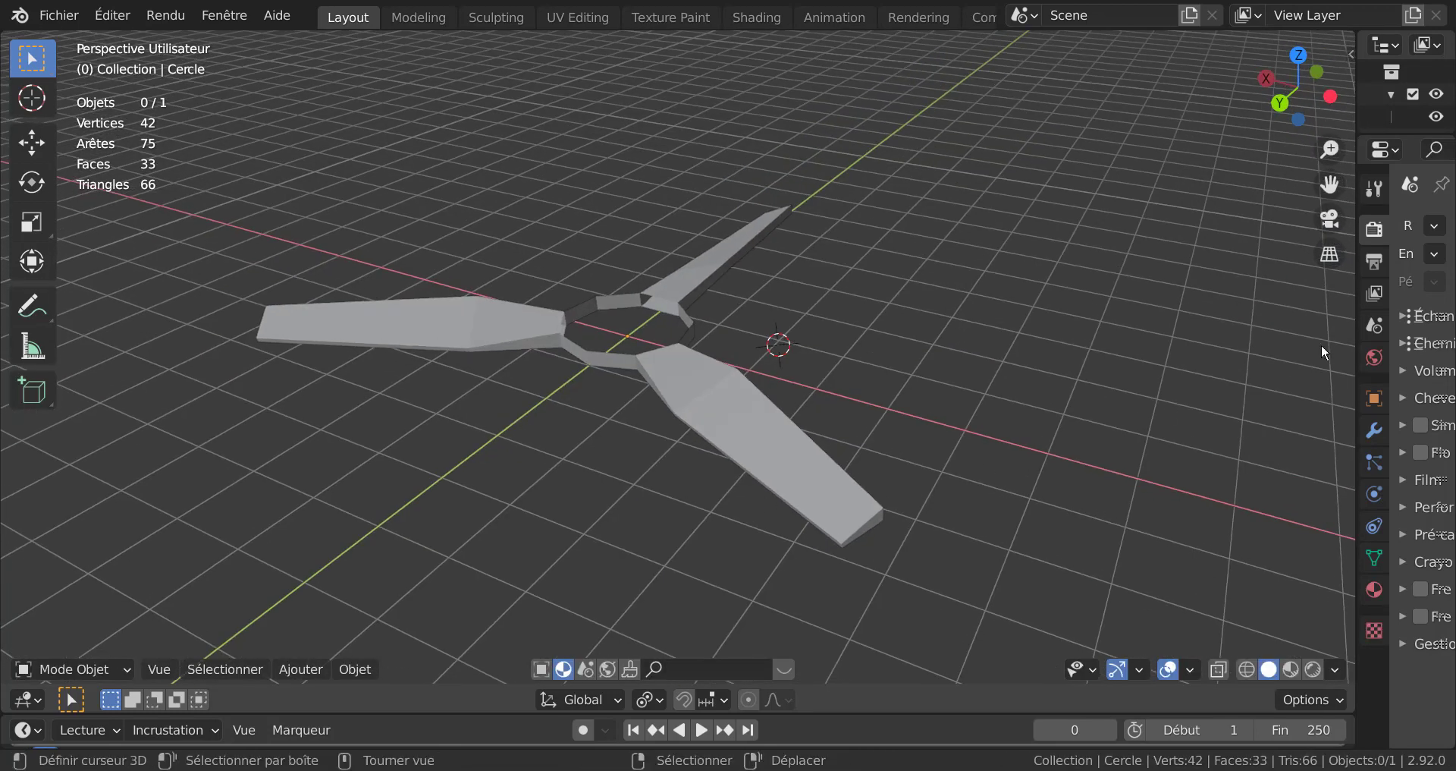
{"action": "left_click_drag", "start_coordinate": [1356, 345], "coordinate": [1154, 393]}
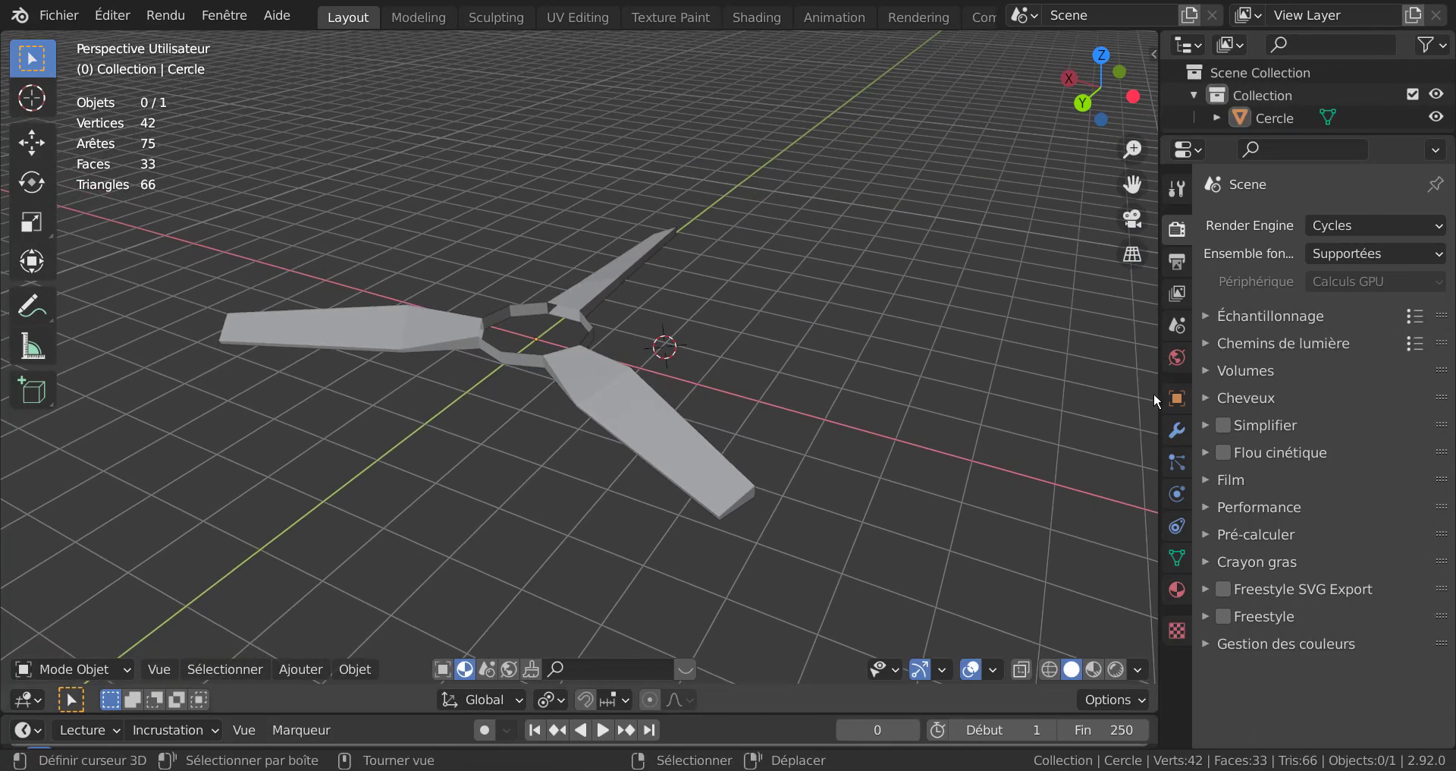
Step: Add a Subdivision Surface modifier to the propeller with the viewport level set to 2
{"action": "left_click", "coordinate": [1174, 429]}
{"action": "left_click", "coordinate": [1298, 226]}
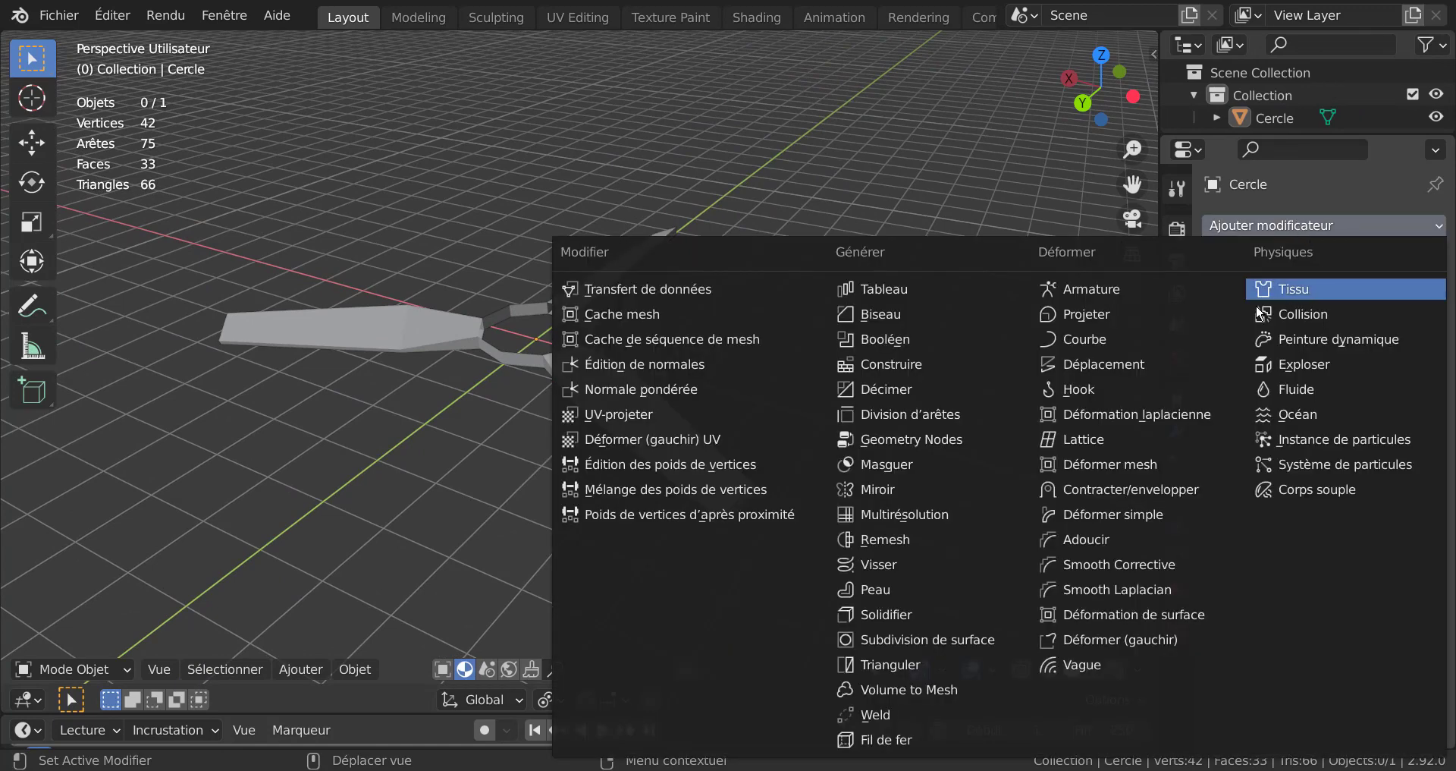
{"action": "left_click", "coordinate": [938, 641]}
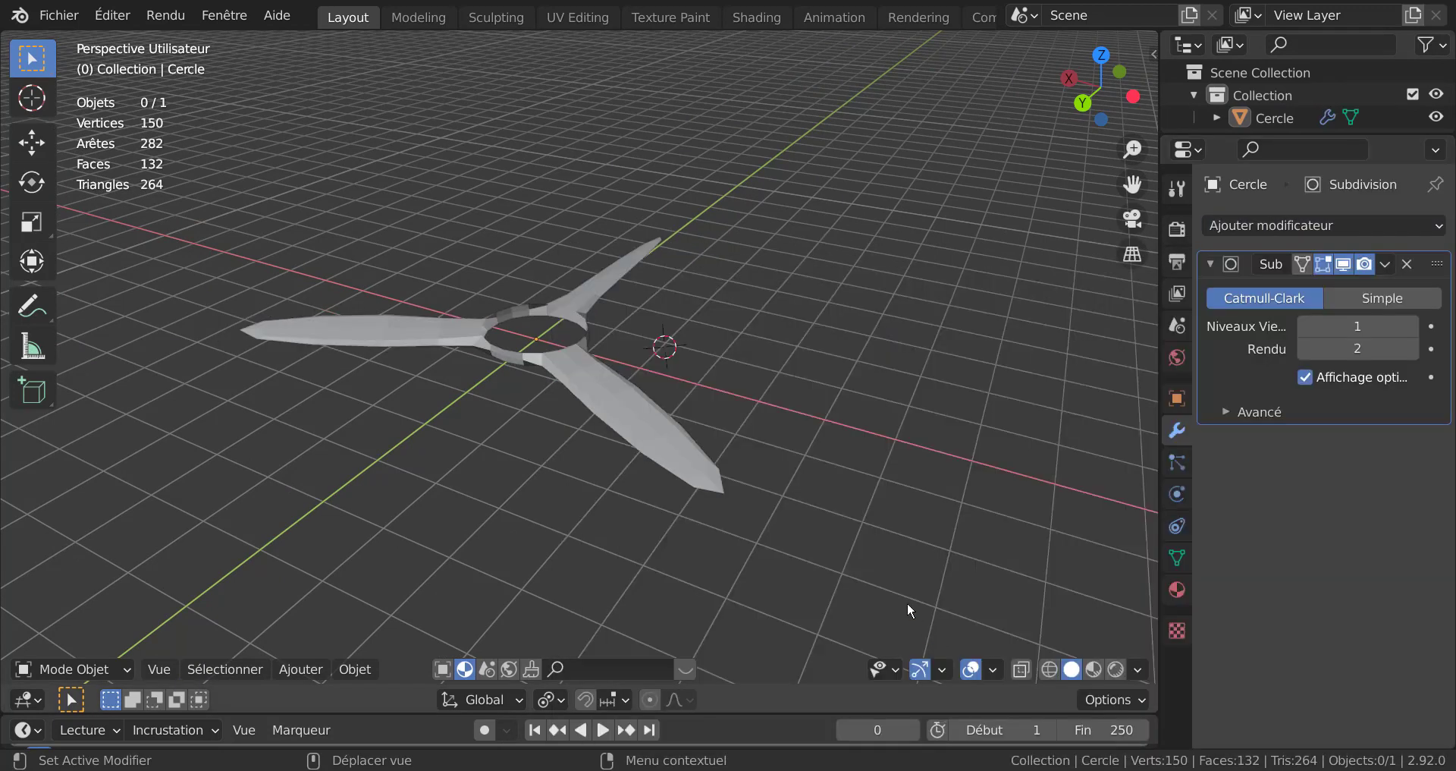
{"action": "left_click", "coordinate": [1413, 325]}
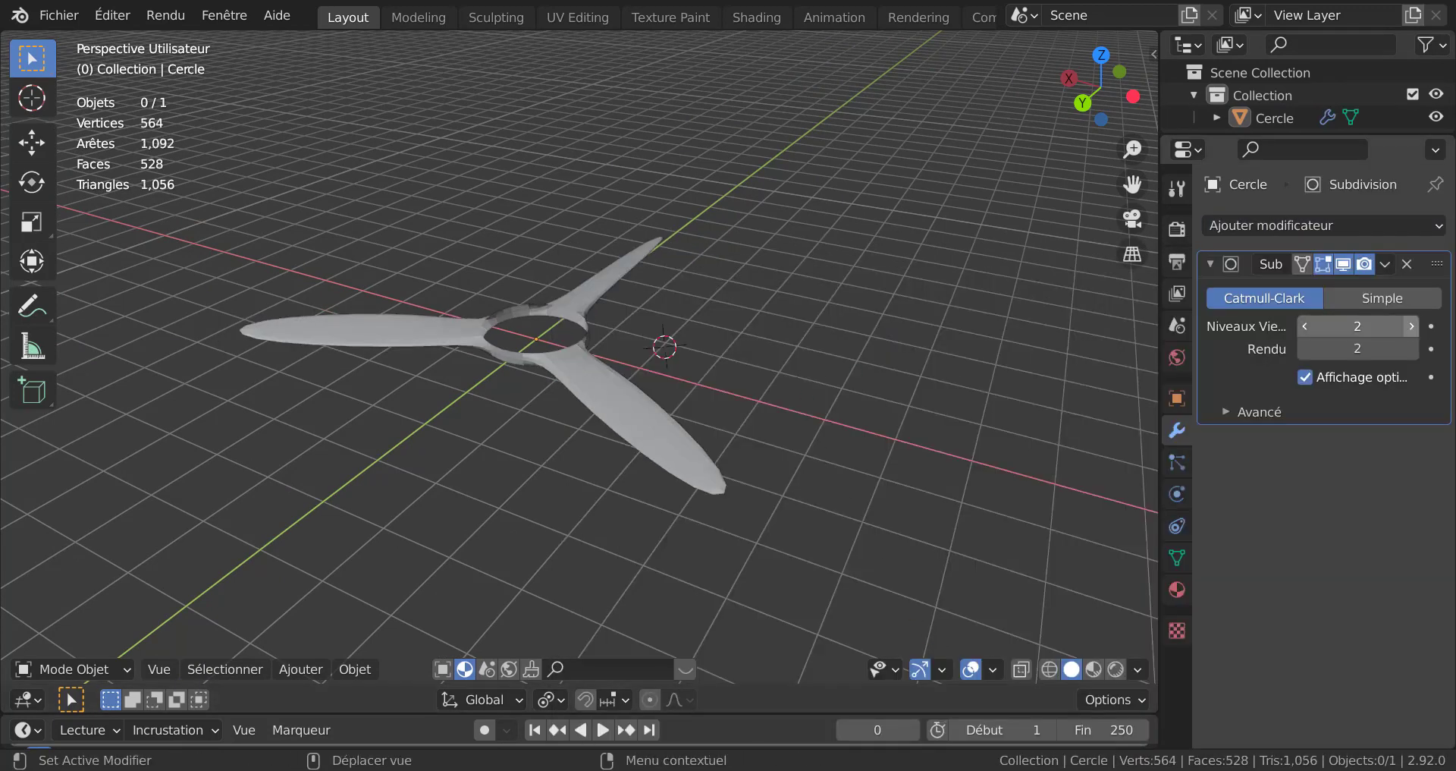
{"action": "middle_click_drag", "start_coordinate": [865, 278], "coordinate": [1063, 392]}
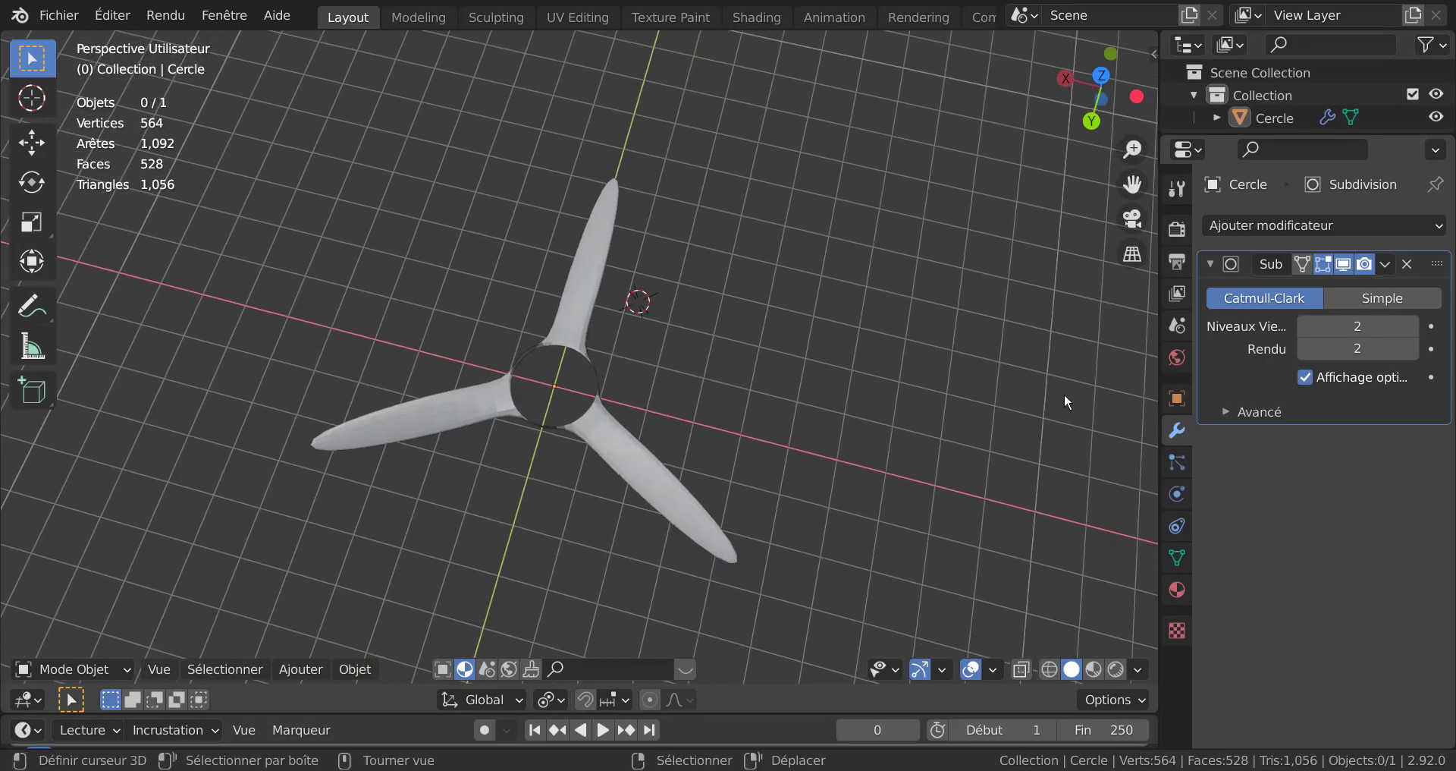
{"action": "left_click", "coordinate": [1412, 326]}
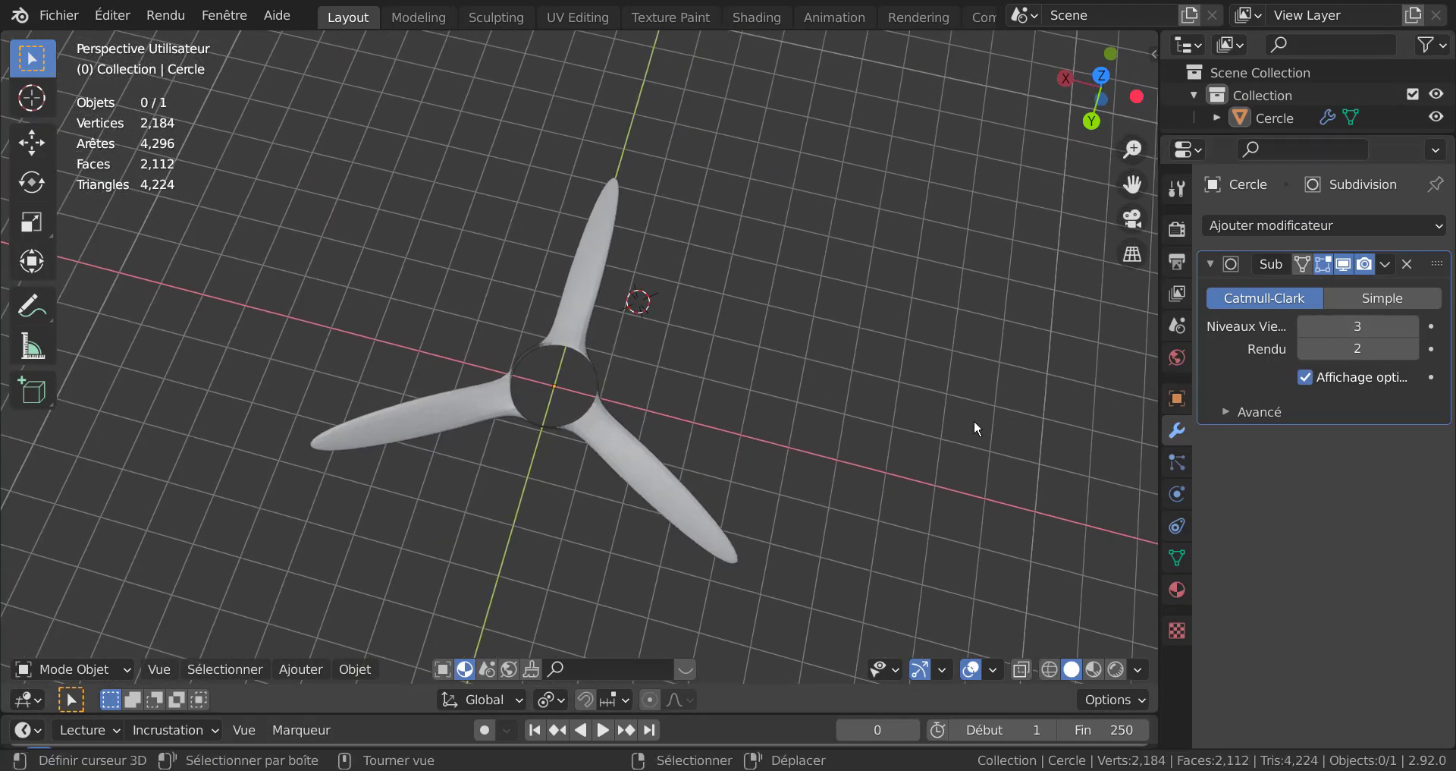
{"action": "left_click", "coordinate": [1303, 325]}
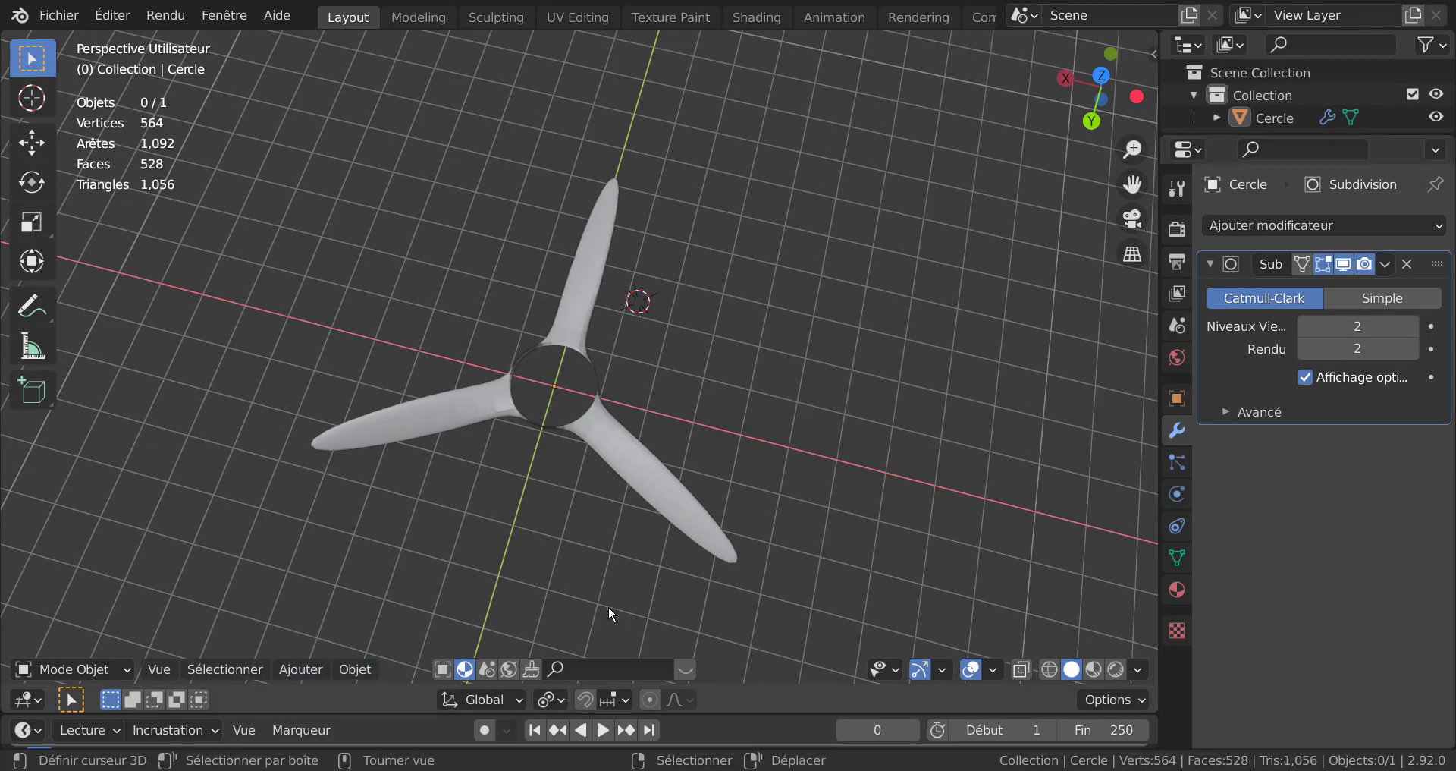
Step: Select the whole propeller in object mode and apply smooth shading to it
{"action": "left_click", "coordinate": [355, 669]}
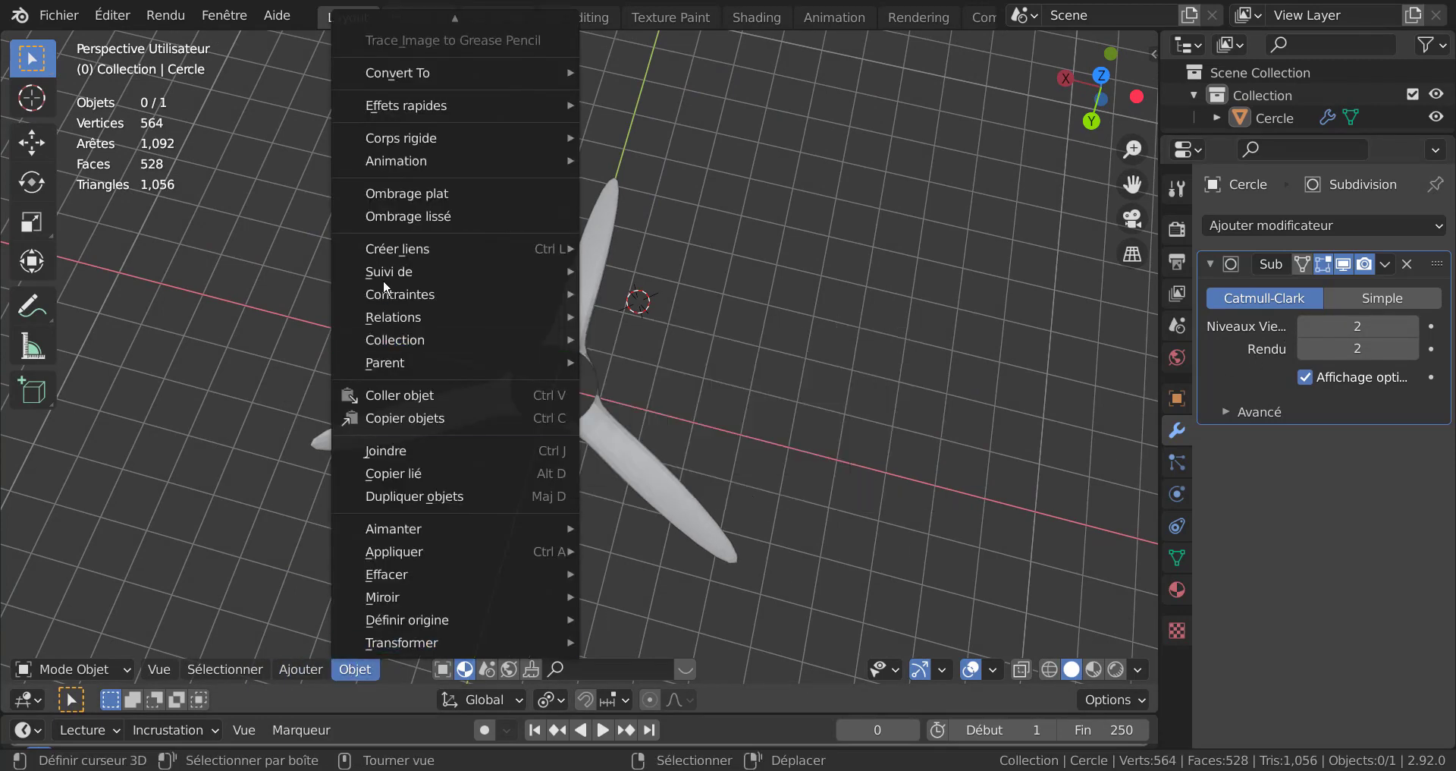
{"action": "left_click", "coordinate": [407, 220]}
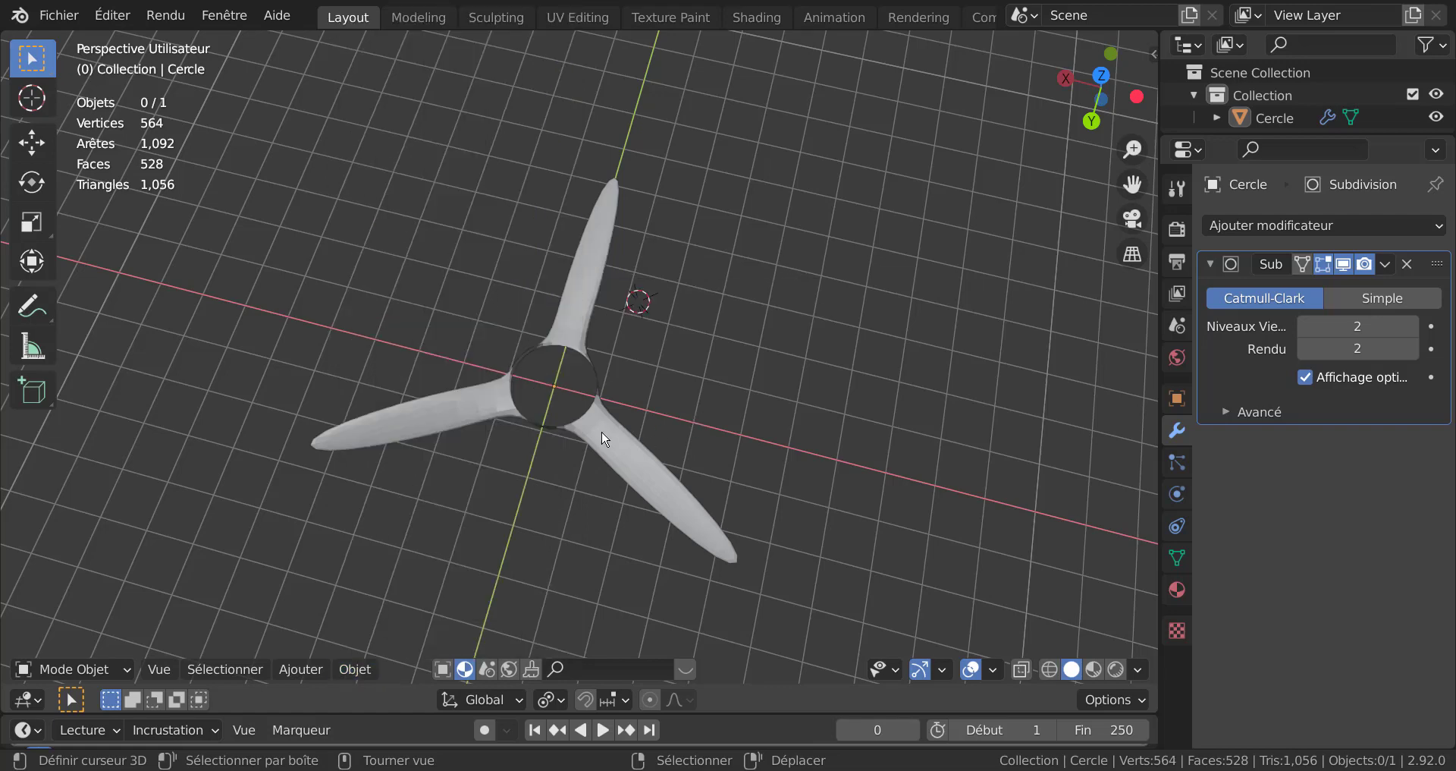
{"action": "key", "text": "Tab"}
{"action": "key", "text": "Tab"}
{"action": "left_click", "coordinate": [601, 453]}
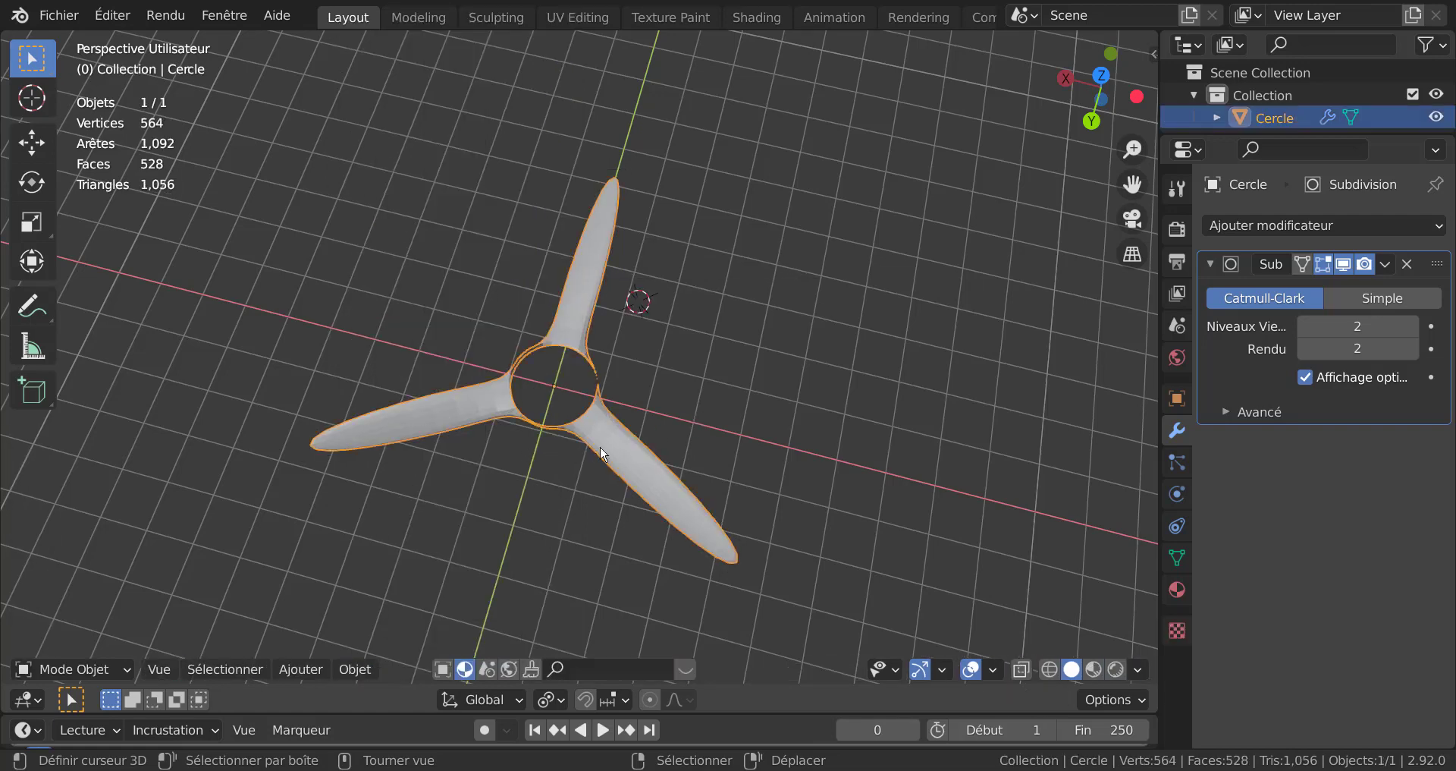
{"action": "left_click", "coordinate": [296, 672]}
{"action": "mouse_move", "coordinate": [356, 675]}
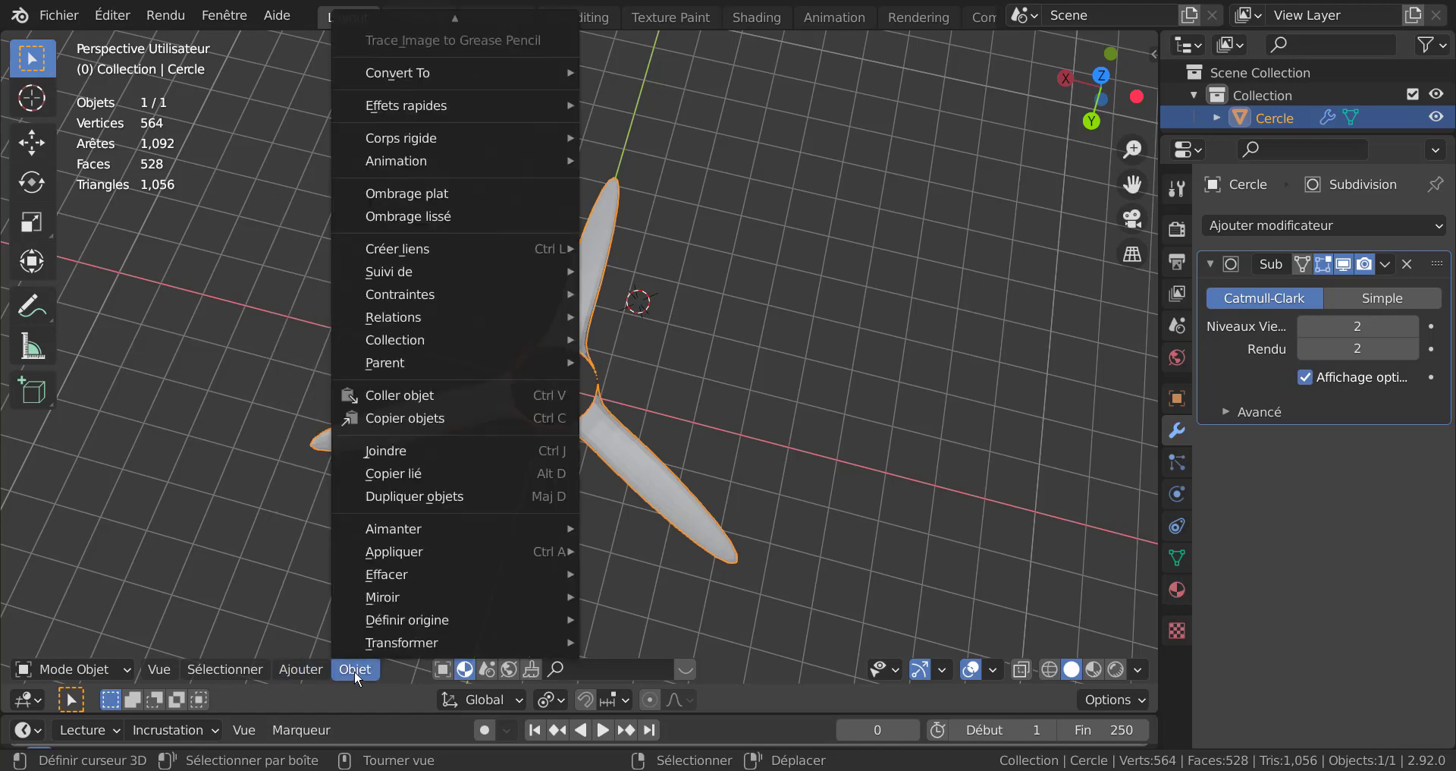
{"action": "left_click", "coordinate": [390, 214]}
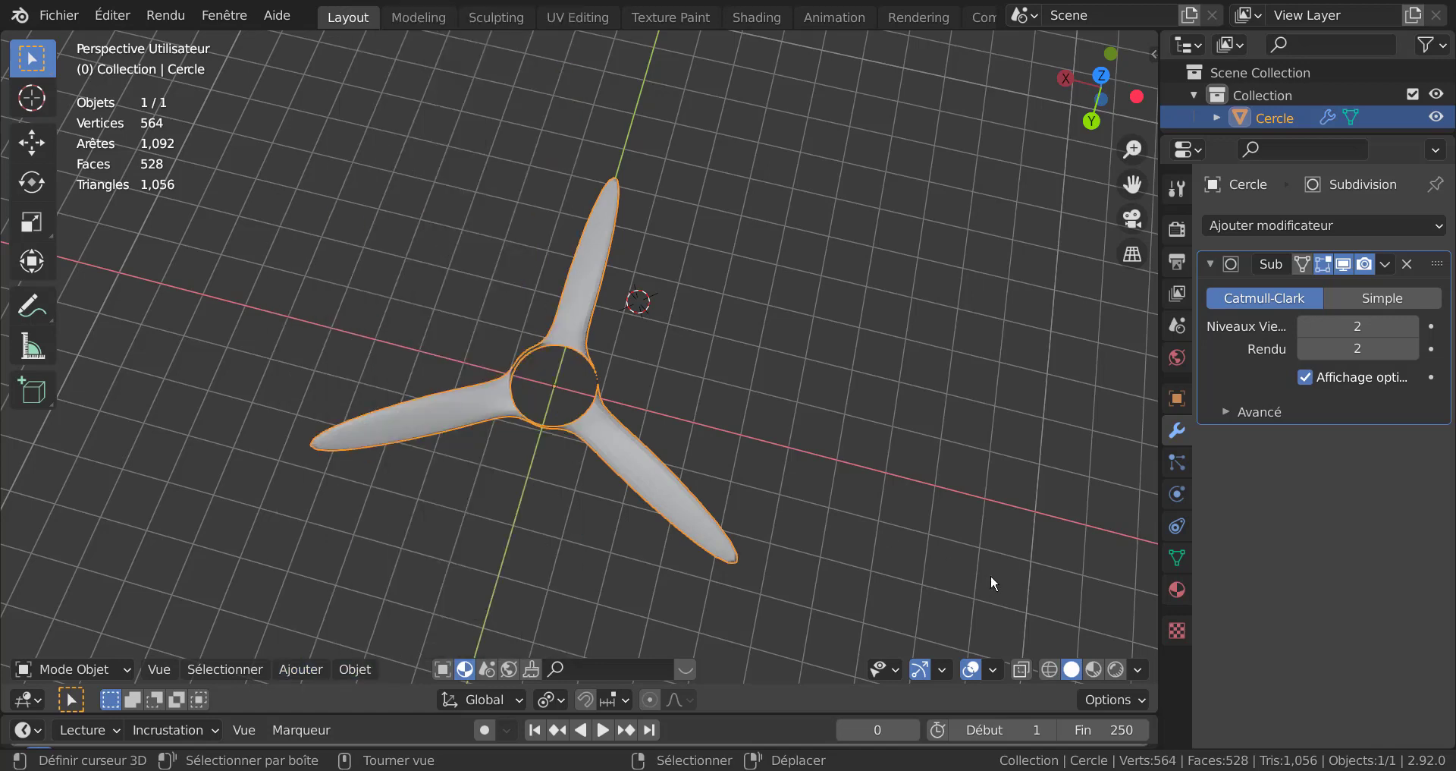
Step: Enable Auto Smooth at 30° in the normals settings of the propeller mesh
{"action": "left_click", "coordinate": [1177, 561]}
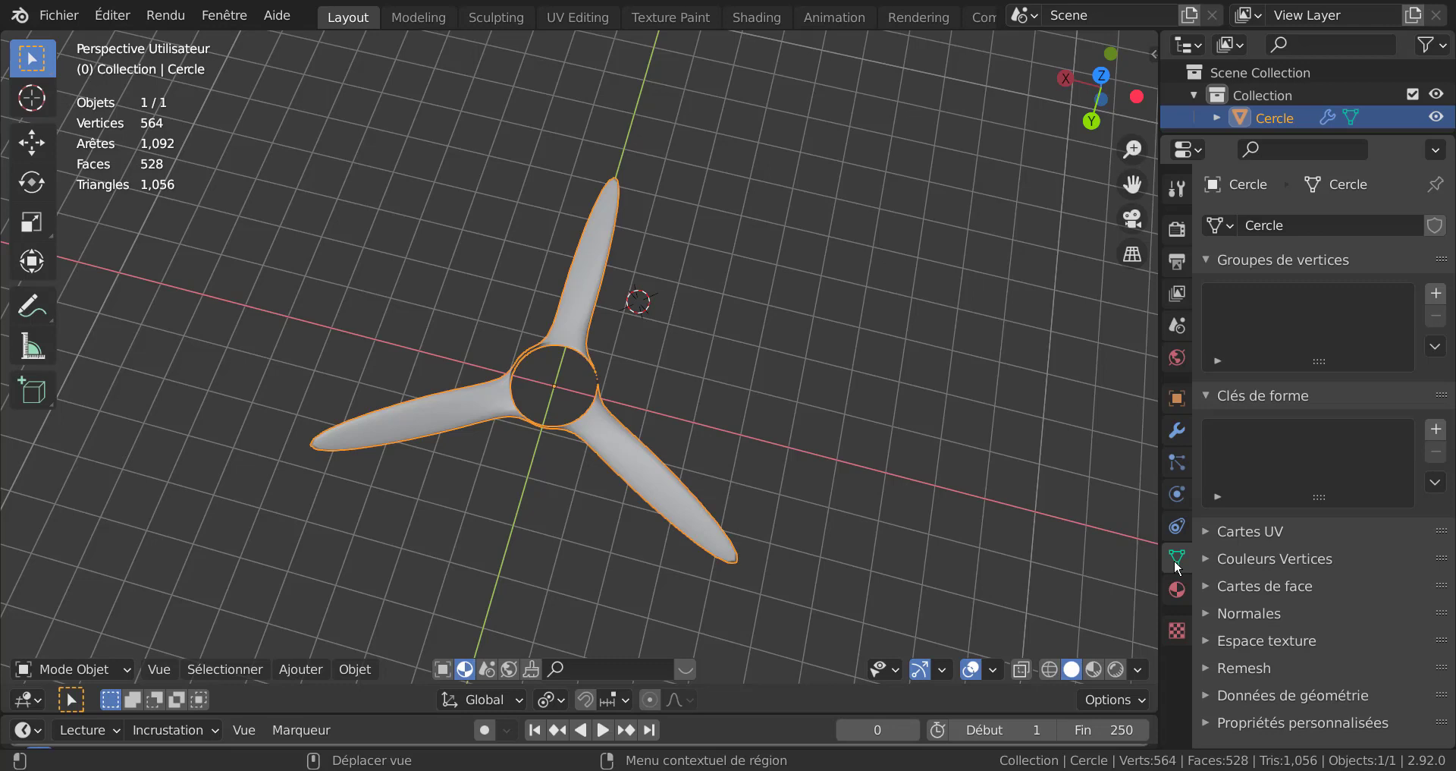
{"action": "left_click", "coordinate": [1206, 613]}
{"action": "scroll", "coordinate": [1204, 608], "scroll_direction": "down", "scroll_amount": 1}
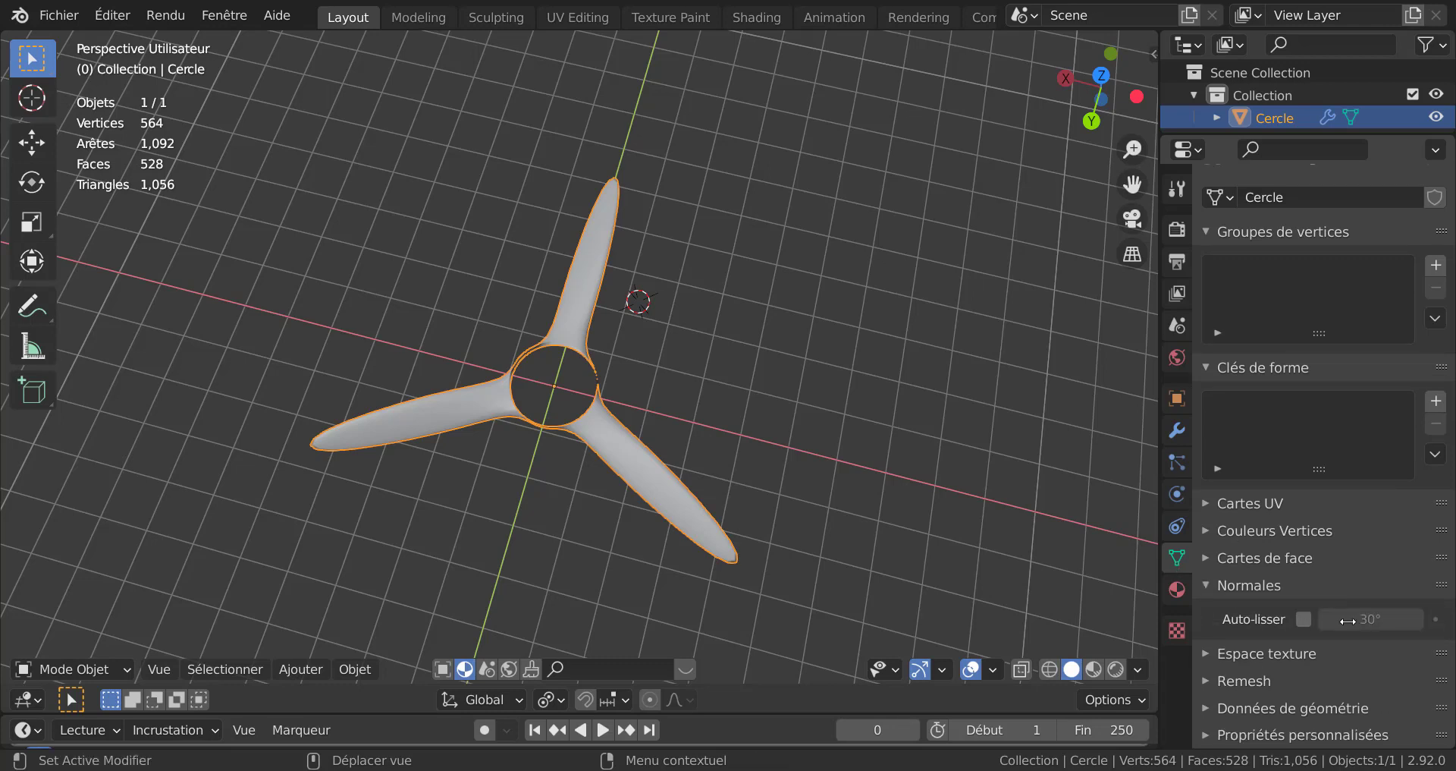
{"action": "left_click", "coordinate": [1303, 617]}
Step: Select all hub ring vertices through the mesh from the top view, scale them to about 0.648, and return to object mode
{"action": "key", "text": "Tab"}
{"action": "scroll", "coordinate": [930, 544], "scroll_direction": "up", "scroll_amount": 2}
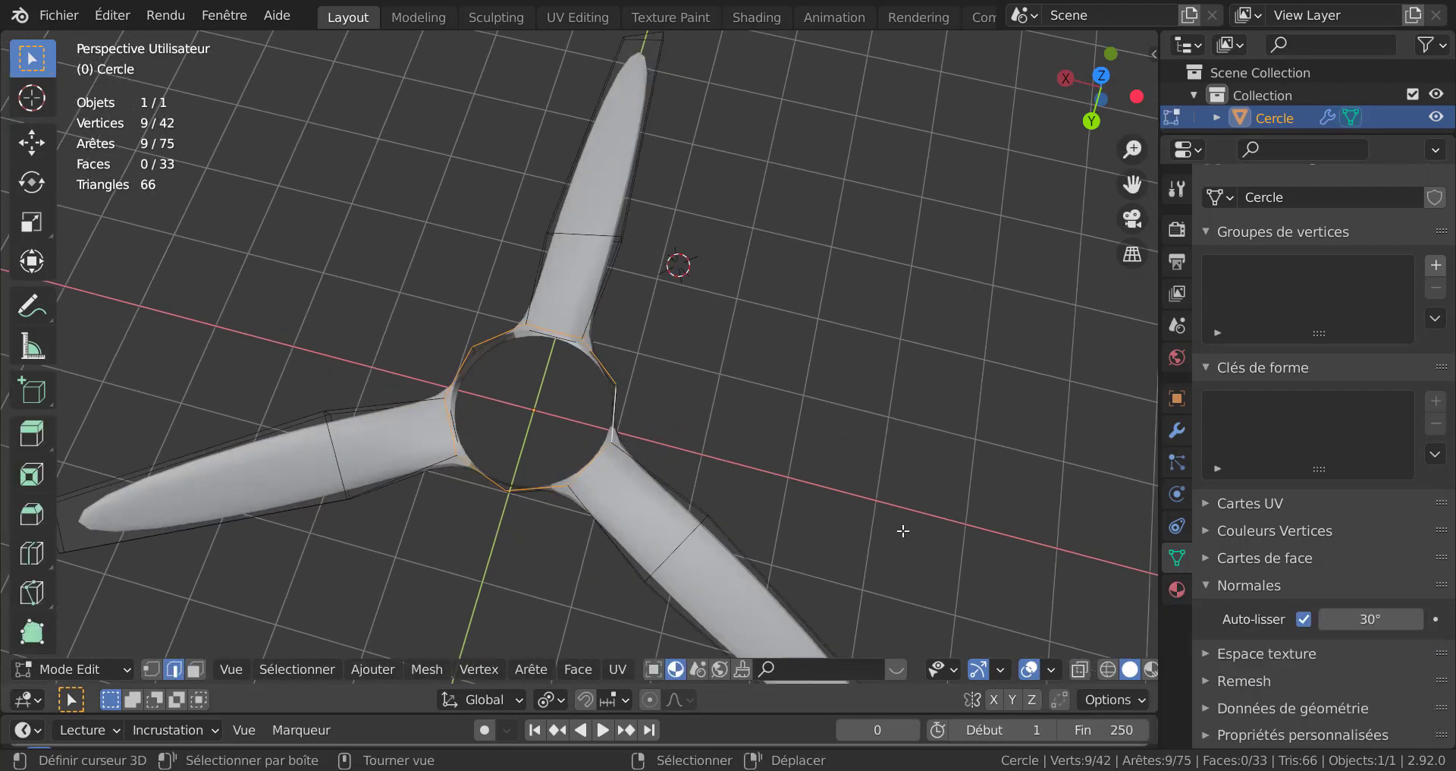
{"action": "middle_click_drag", "start_coordinate": [787, 505], "coordinate": [863, 478]}
{"action": "middle_click_drag", "start_coordinate": [756, 516], "coordinate": [787, 475]}
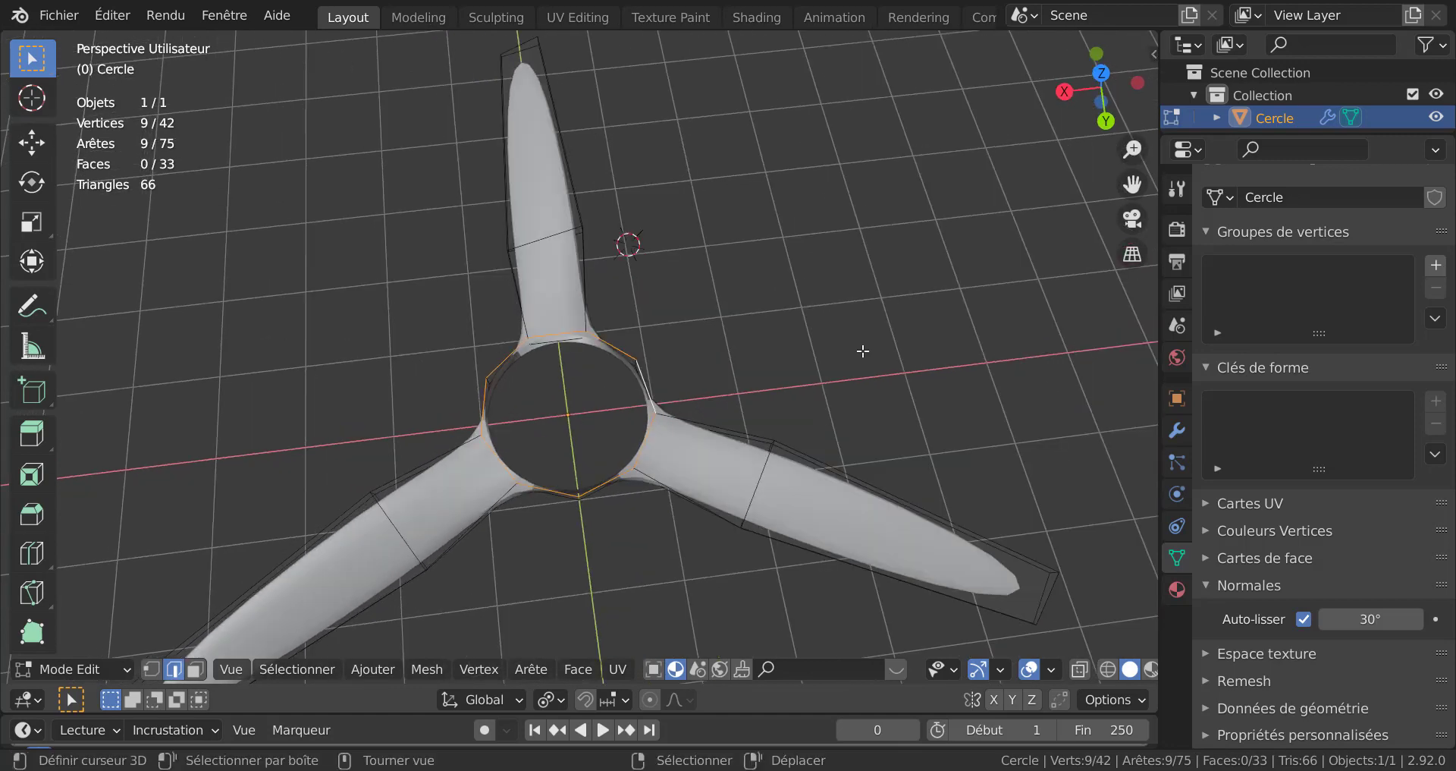
{"action": "key", "text": "KP_7"}
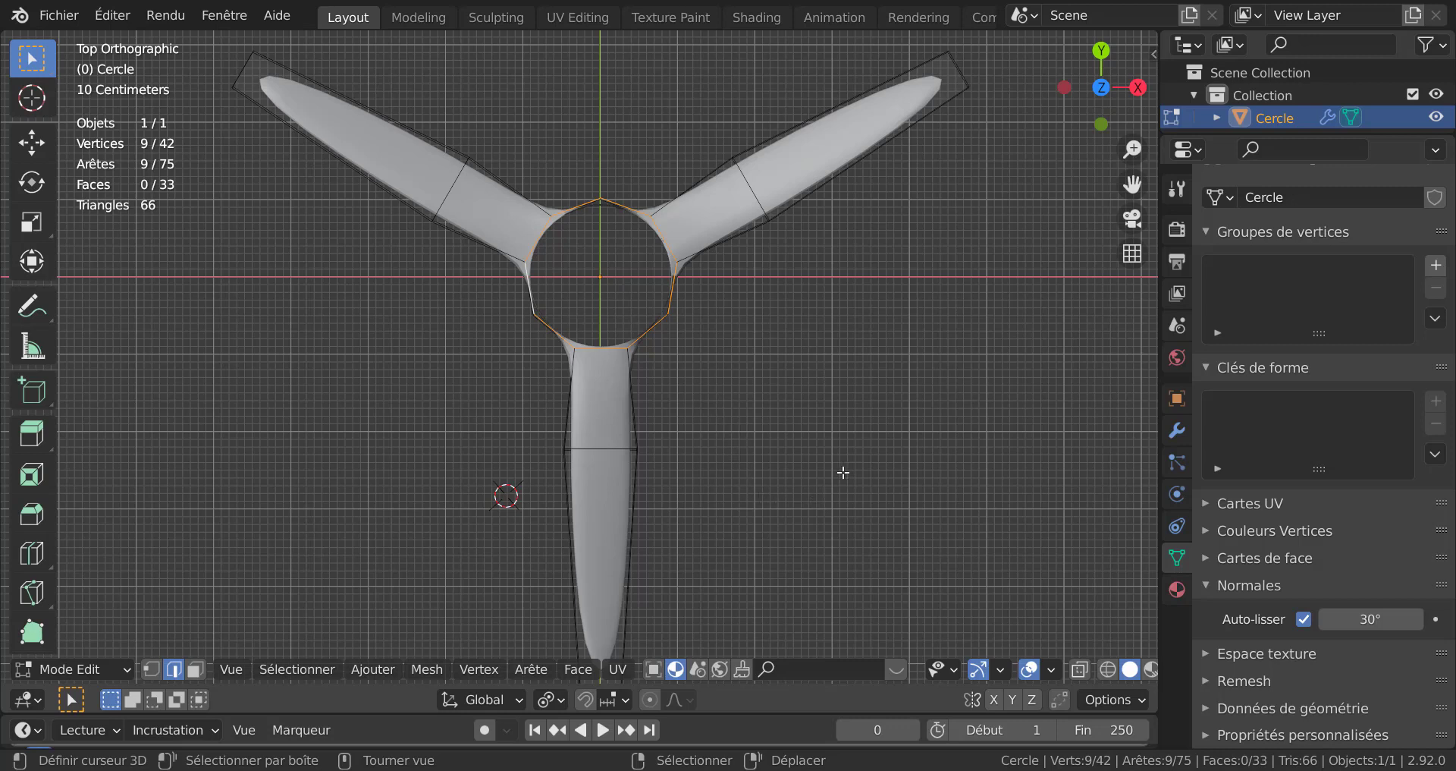
{"action": "key", "text": "alt+z"}
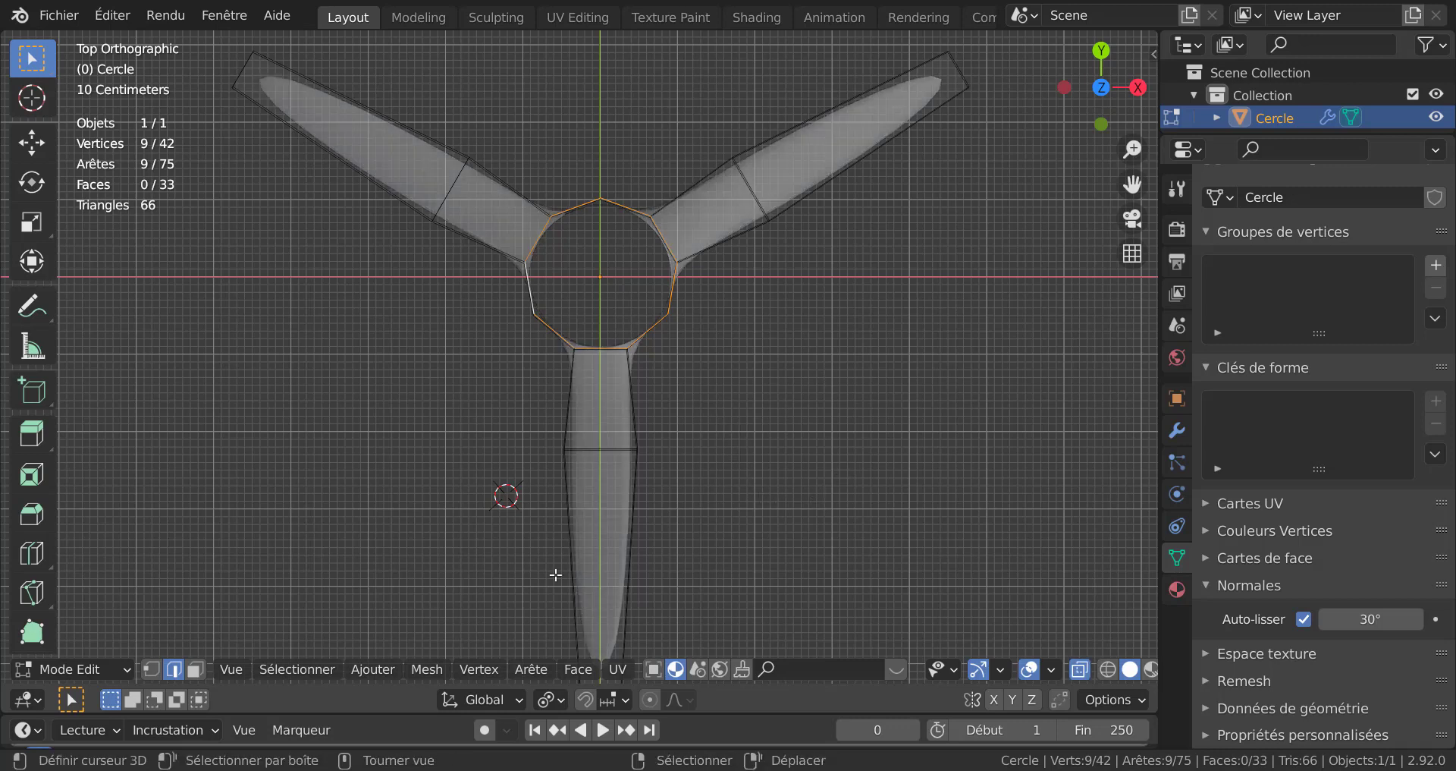
{"action": "left_click", "coordinate": [151, 668]}
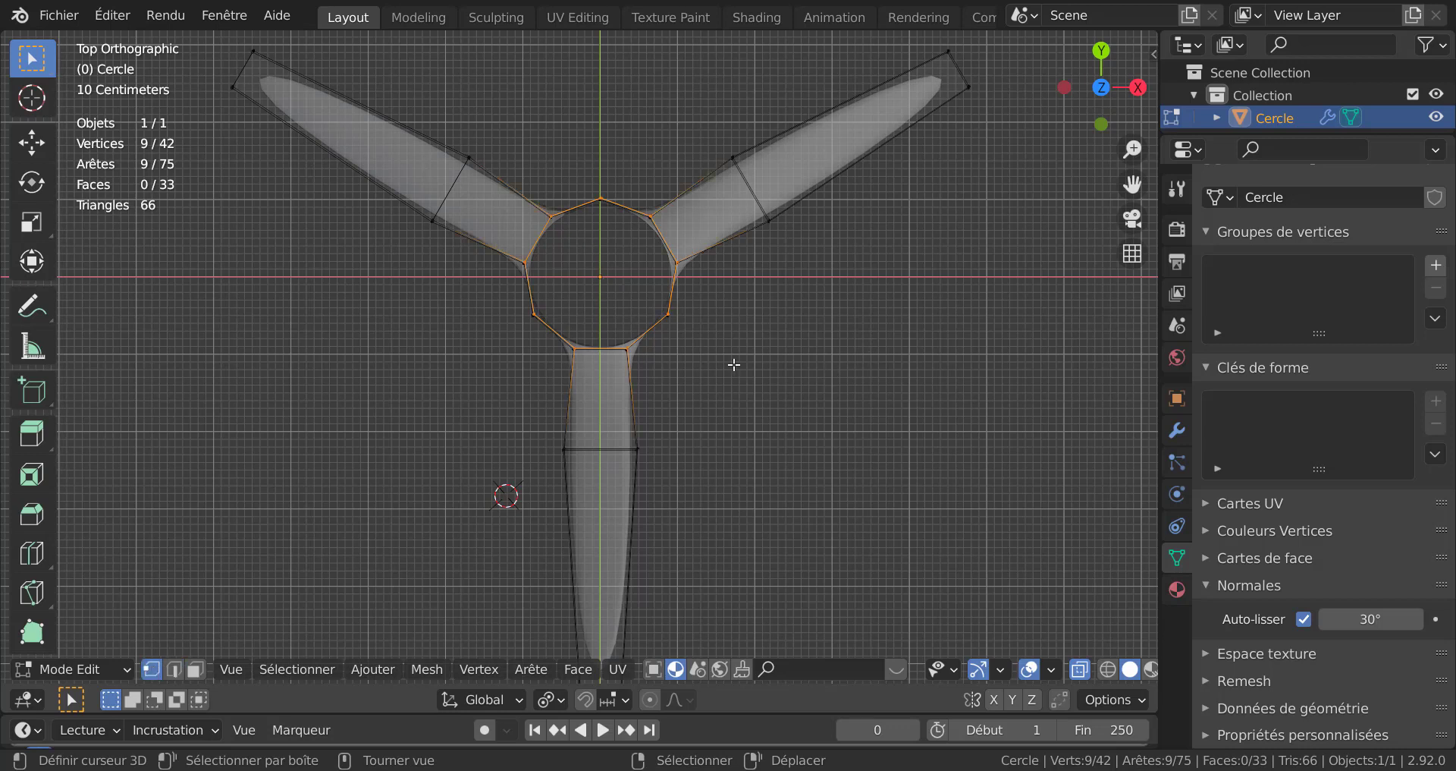
{"action": "key", "text": "c"}
{"action": "scroll", "coordinate": [630, 291], "scroll_direction": "down", "scroll_amount": 9}
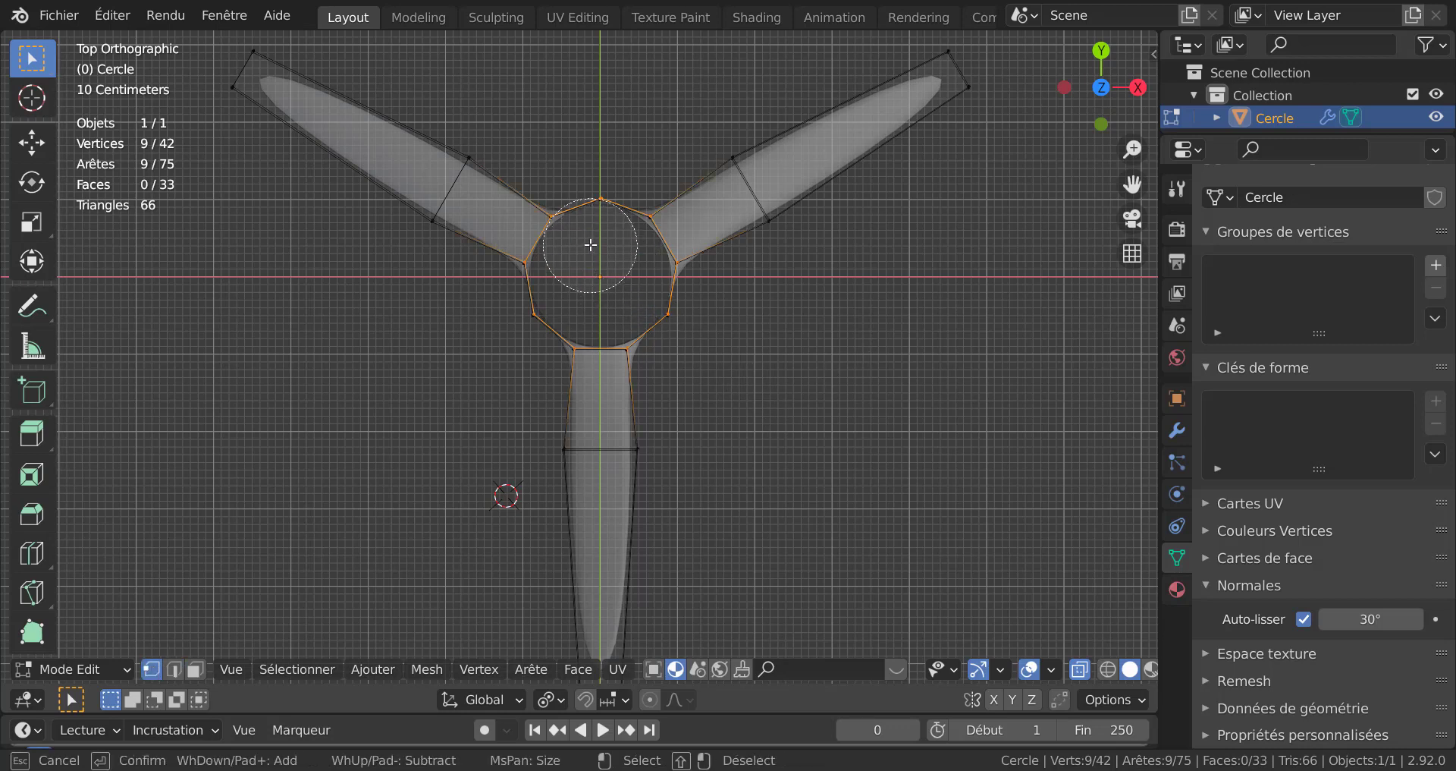
{"action": "mouse_move", "coordinate": [607, 235]}
{"action": "left_mouse_down"}
{"action": "mouse_move", "coordinate": [629, 298]}
{"action": "mouse_move", "coordinate": [546, 276]}
{"action": "mouse_move", "coordinate": [602, 307]}
{"action": "mouse_move", "coordinate": [602, 276]}
{"action": "mouse_move", "coordinate": [731, 323]}
{"action": "left_mouse_up"}
{"action": "right_click", "coordinate": [764, 391]}
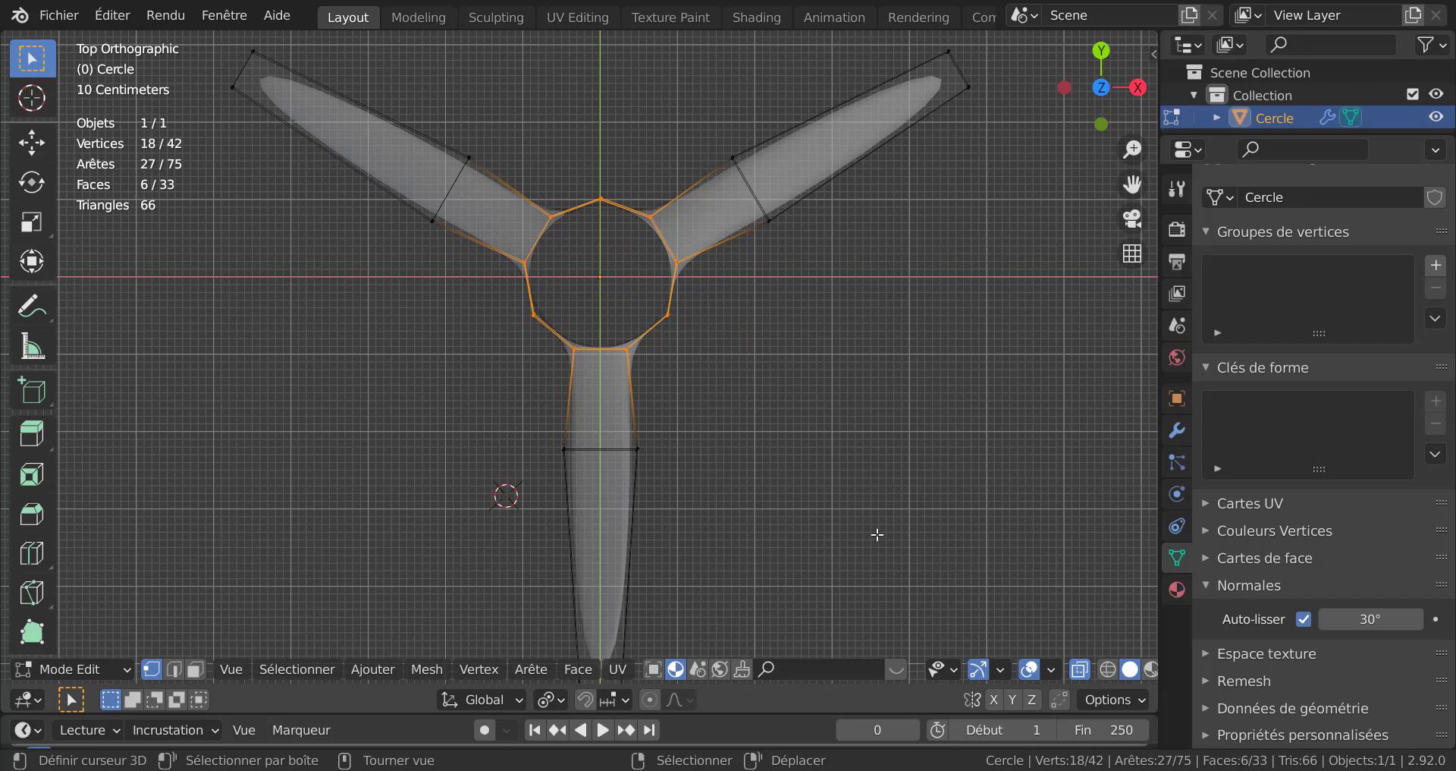
{"action": "key", "text": "s"}
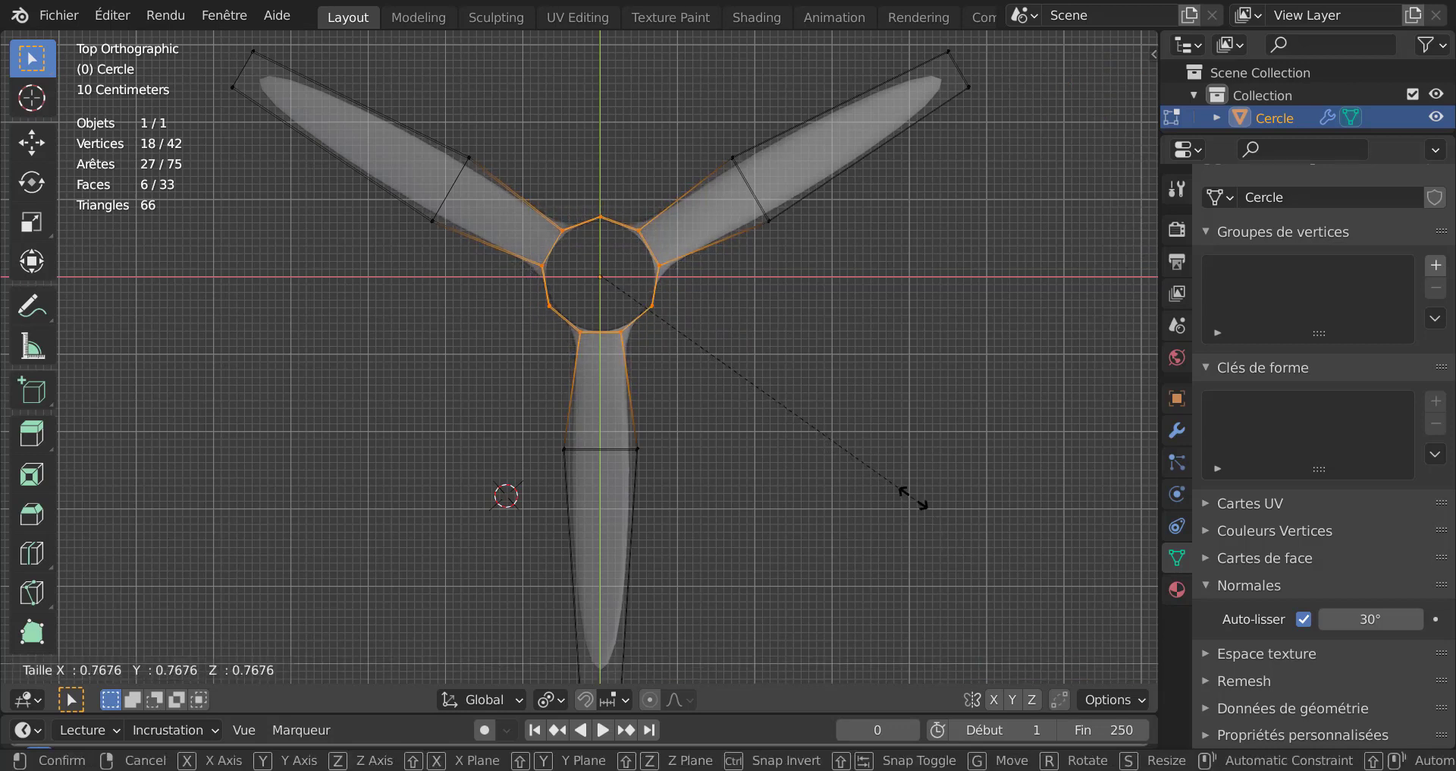
{"action": "left_click", "coordinate": [874, 451]}
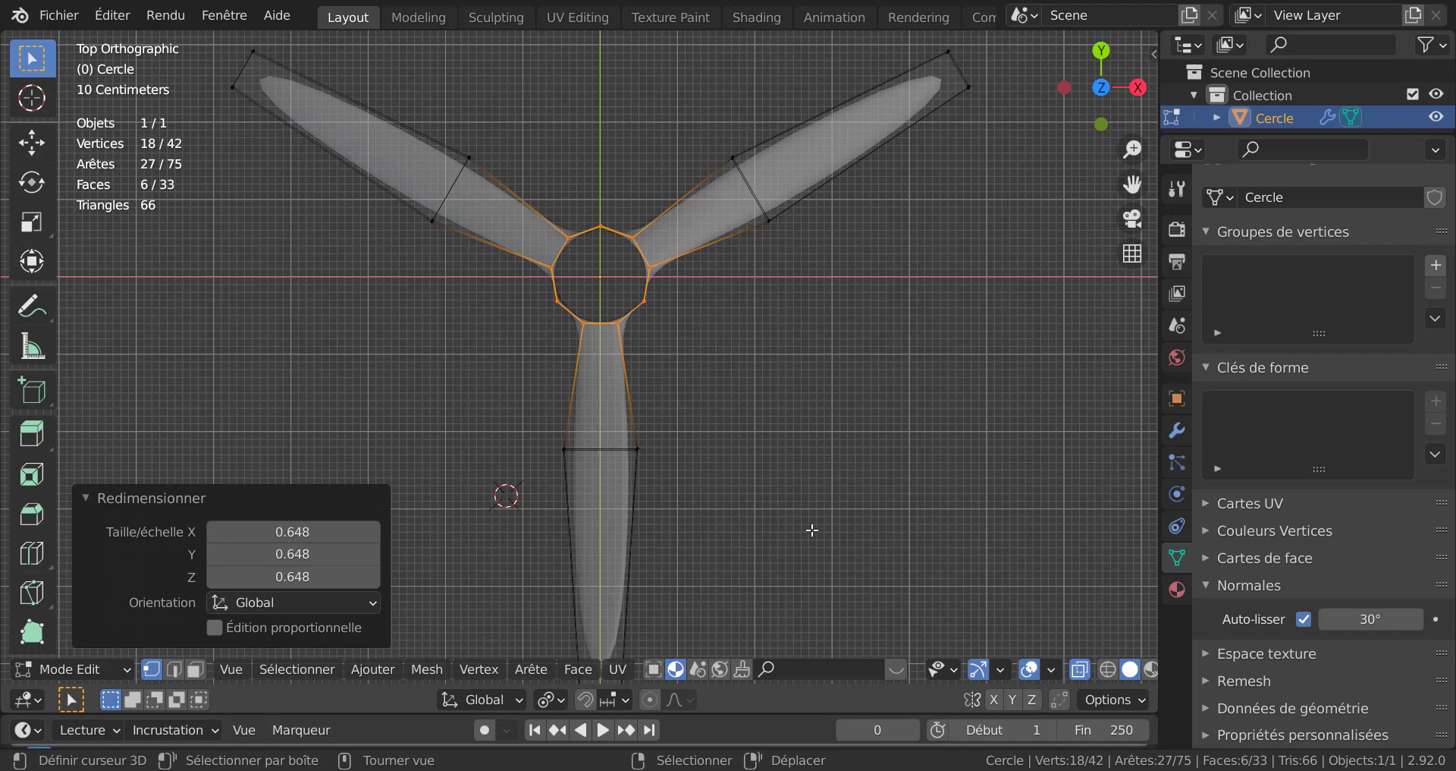
{"action": "middle_click_drag", "start_coordinate": [809, 529], "coordinate": [811, 371]}
{"action": "middle_click_drag", "start_coordinate": [888, 307], "coordinate": [956, 344]}
{"action": "key", "text": "Tab"}
Step: Select only the hub ring's upper edge loop in edit mode and extrude it upward about 0.241 m along Z
{"action": "middle_click_drag", "start_coordinate": [843, 401], "coordinate": [505, 421]}
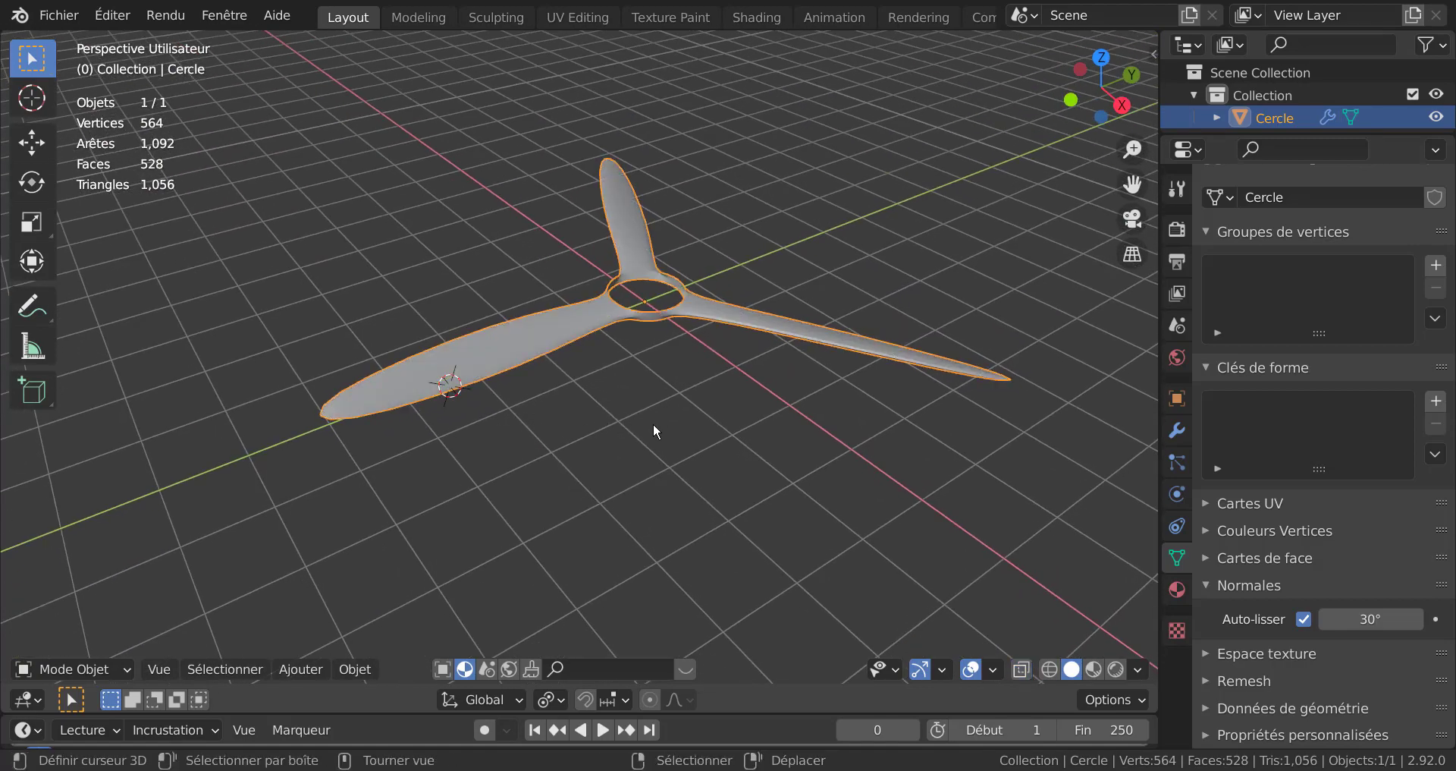
{"action": "scroll", "coordinate": [653, 422], "scroll_direction": "up", "scroll_amount": 6}
{"action": "middle_click_drag", "start_coordinate": [658, 408], "coordinate": [753, 423]}
{"action": "key", "text": "Tab"}
{"action": "middle_click_drag", "start_coordinate": [537, 444], "coordinate": [591, 321]}
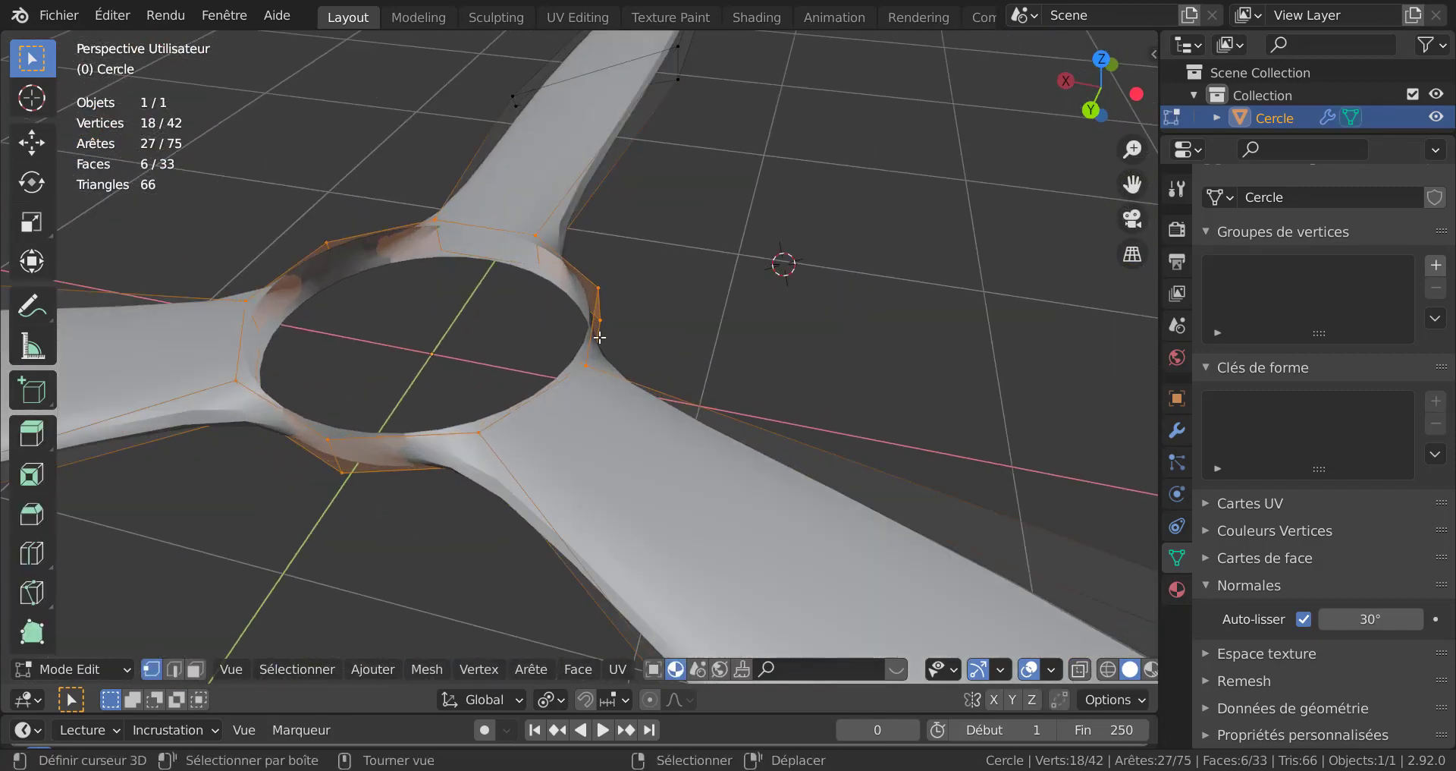
{"action": "left_click", "coordinate": [591, 322], "text": "alt"}
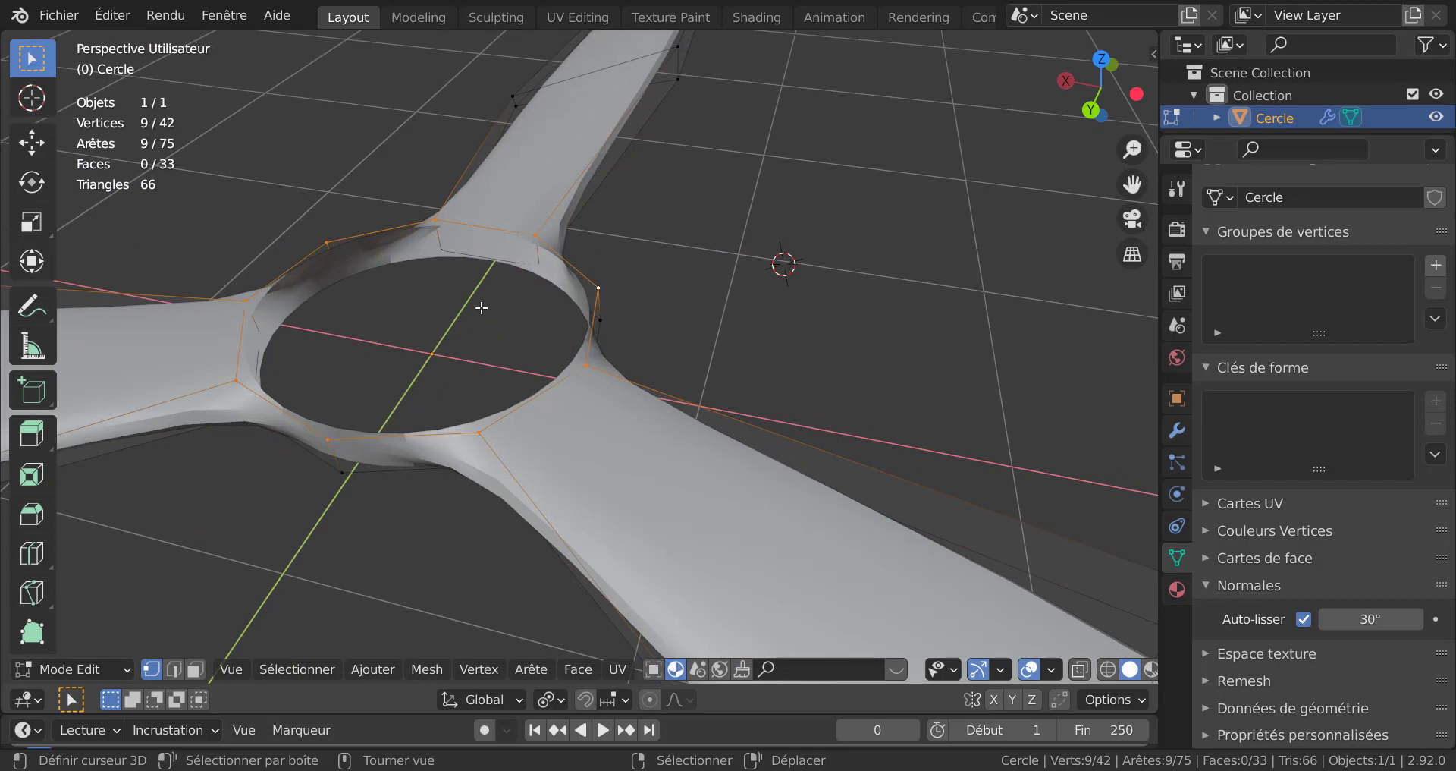
{"action": "scroll", "coordinate": [1095, 589], "scroll_direction": "down", "scroll_amount": 4}
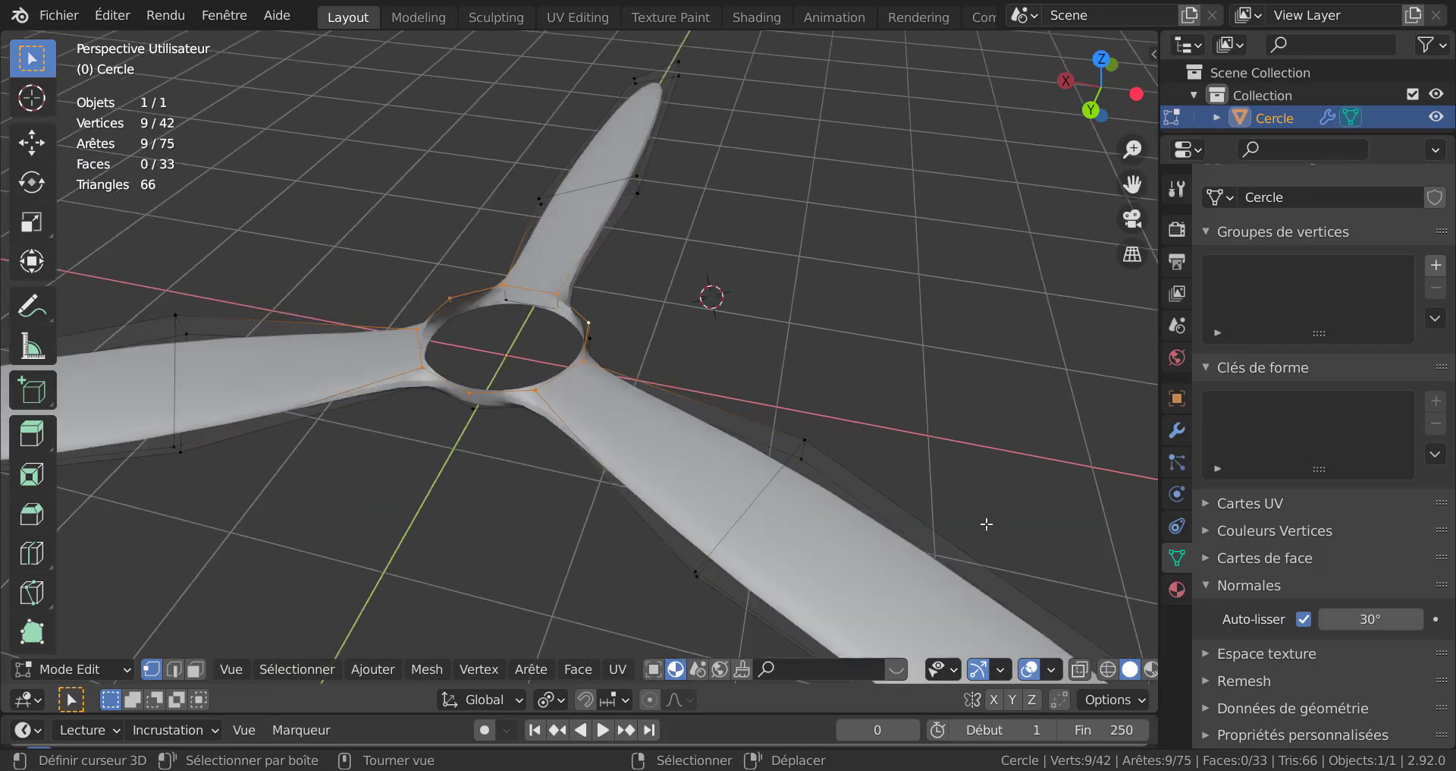
{"action": "middle_click_drag", "start_coordinate": [871, 481], "coordinate": [947, 455]}
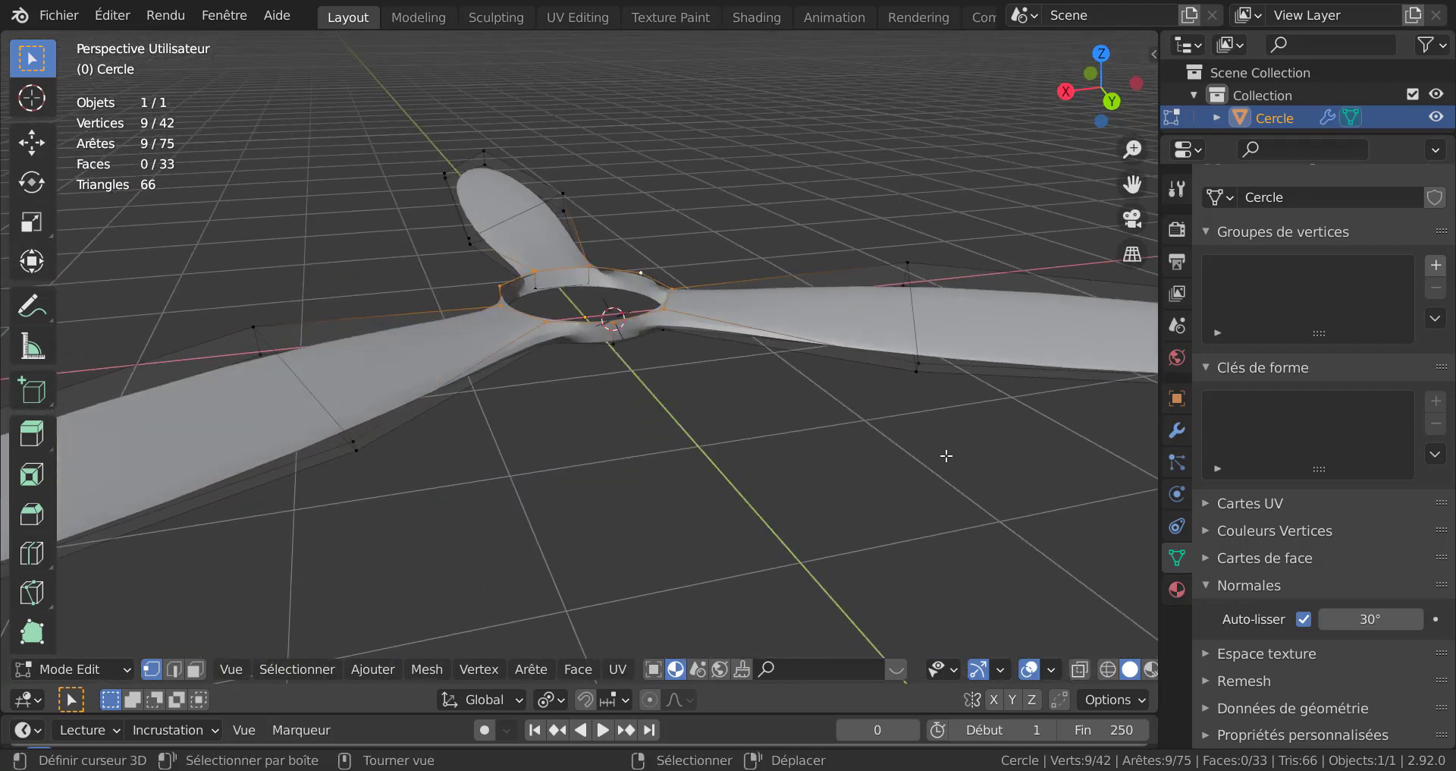
{"action": "key", "text": "KP_1"}
{"action": "middle_click_drag", "start_coordinate": [782, 393], "coordinate": [757, 488], "text": "shift"}
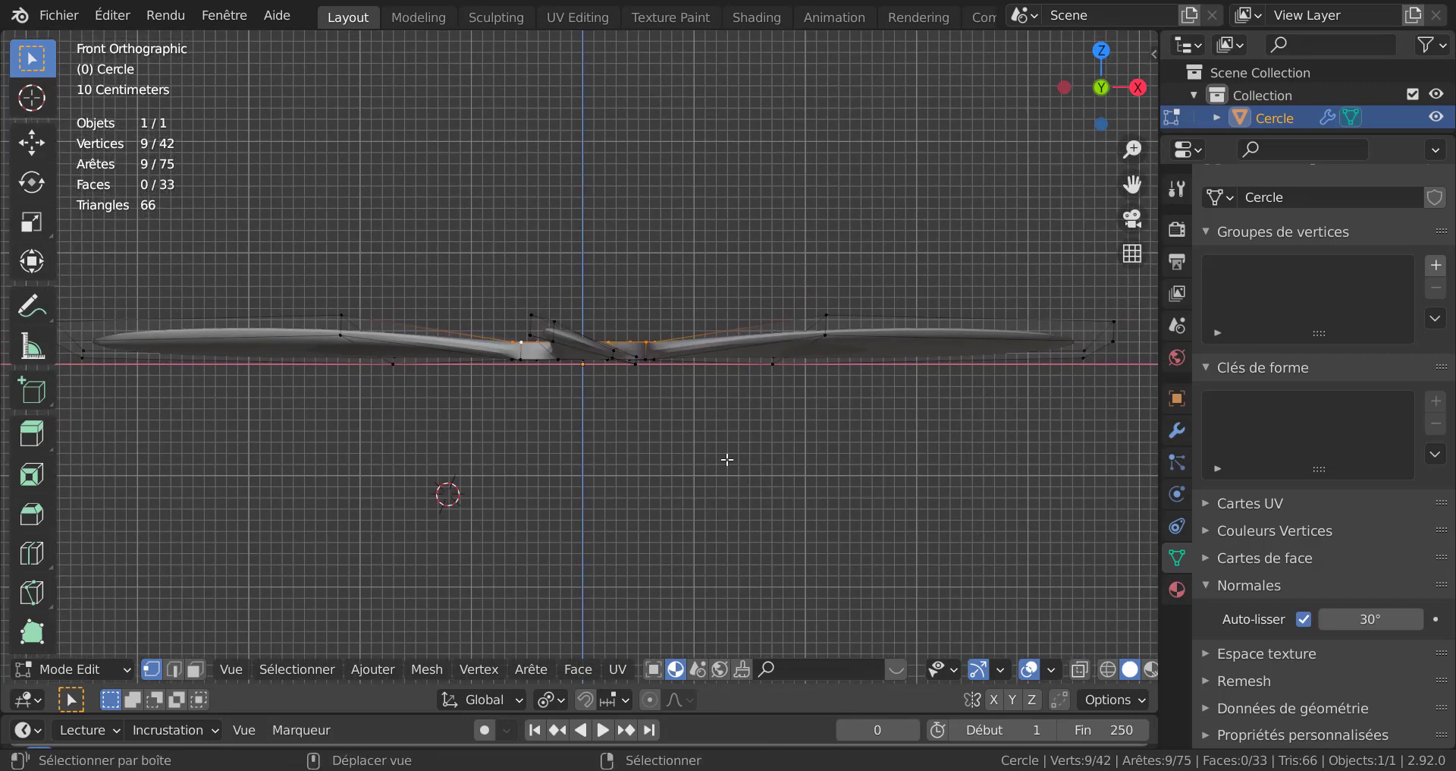
{"action": "scroll", "coordinate": [723, 448], "scroll_direction": "up", "scroll_amount": 2}
{"action": "key", "text": "e"}
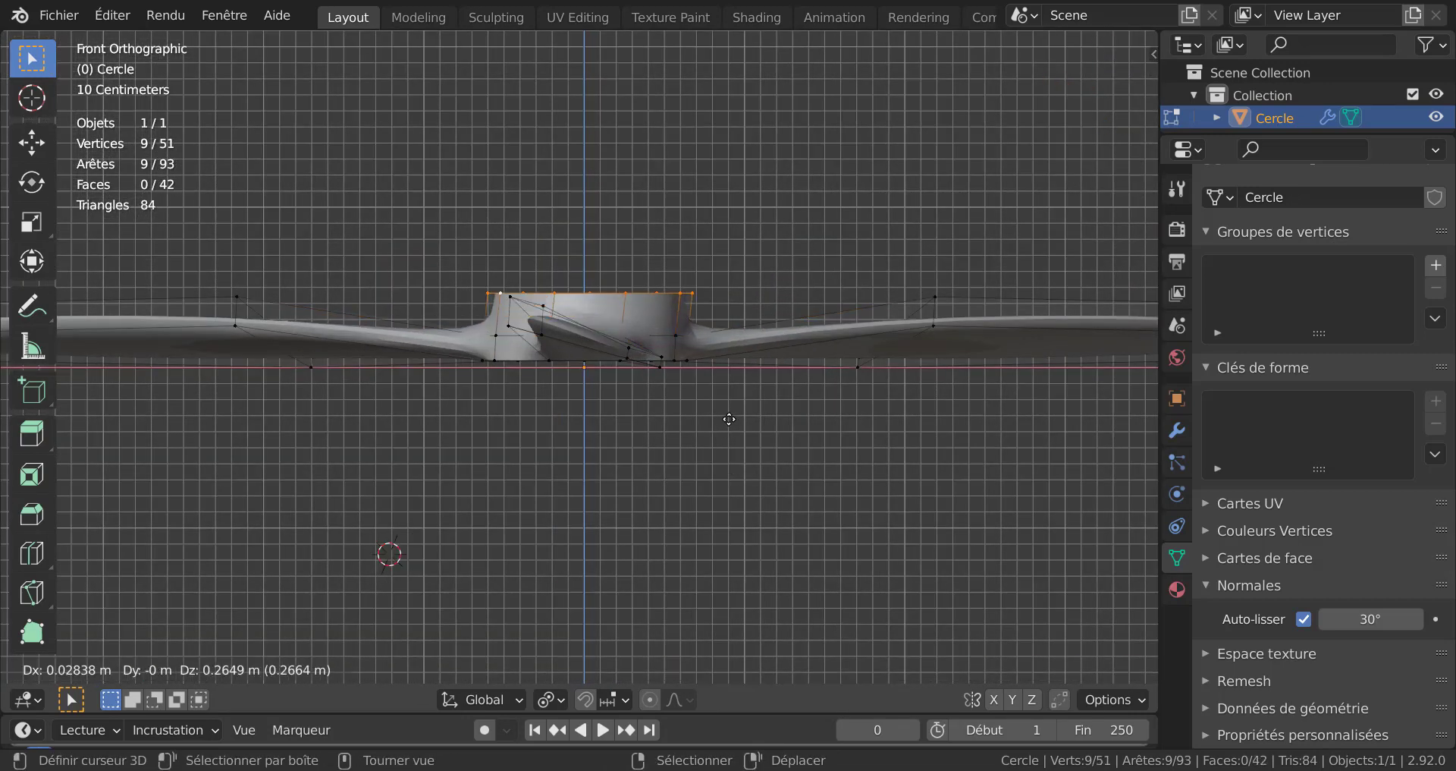
{"action": "key", "text": "z"}
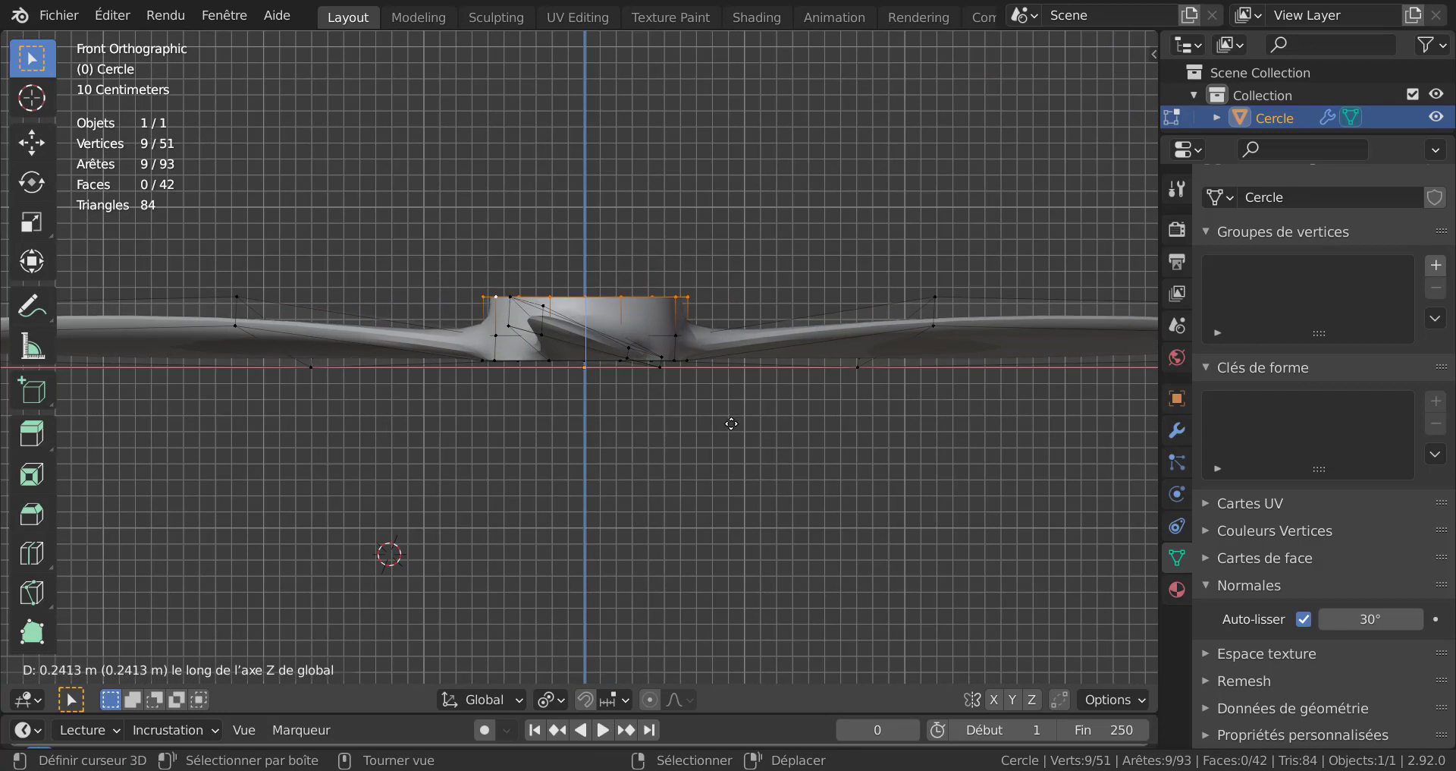
{"action": "left_click", "coordinate": [731, 423]}
Step: Extrude the hub's top loop another 0.27 m or so along Z and scale it to about 0.506 to taper the nose
{"action": "key", "text": "e"}
{"action": "key", "text": "z"}
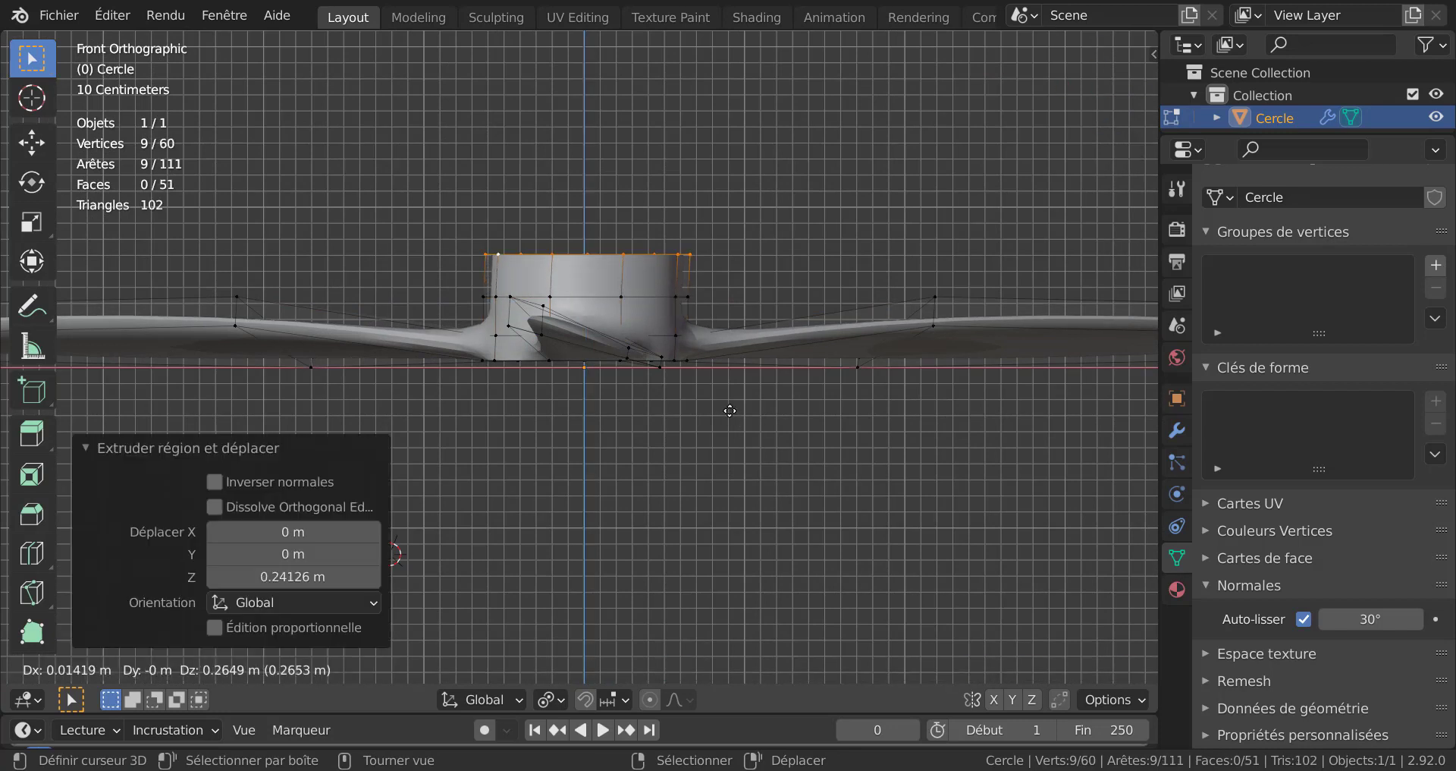
{"action": "left_click", "coordinate": [725, 409]}
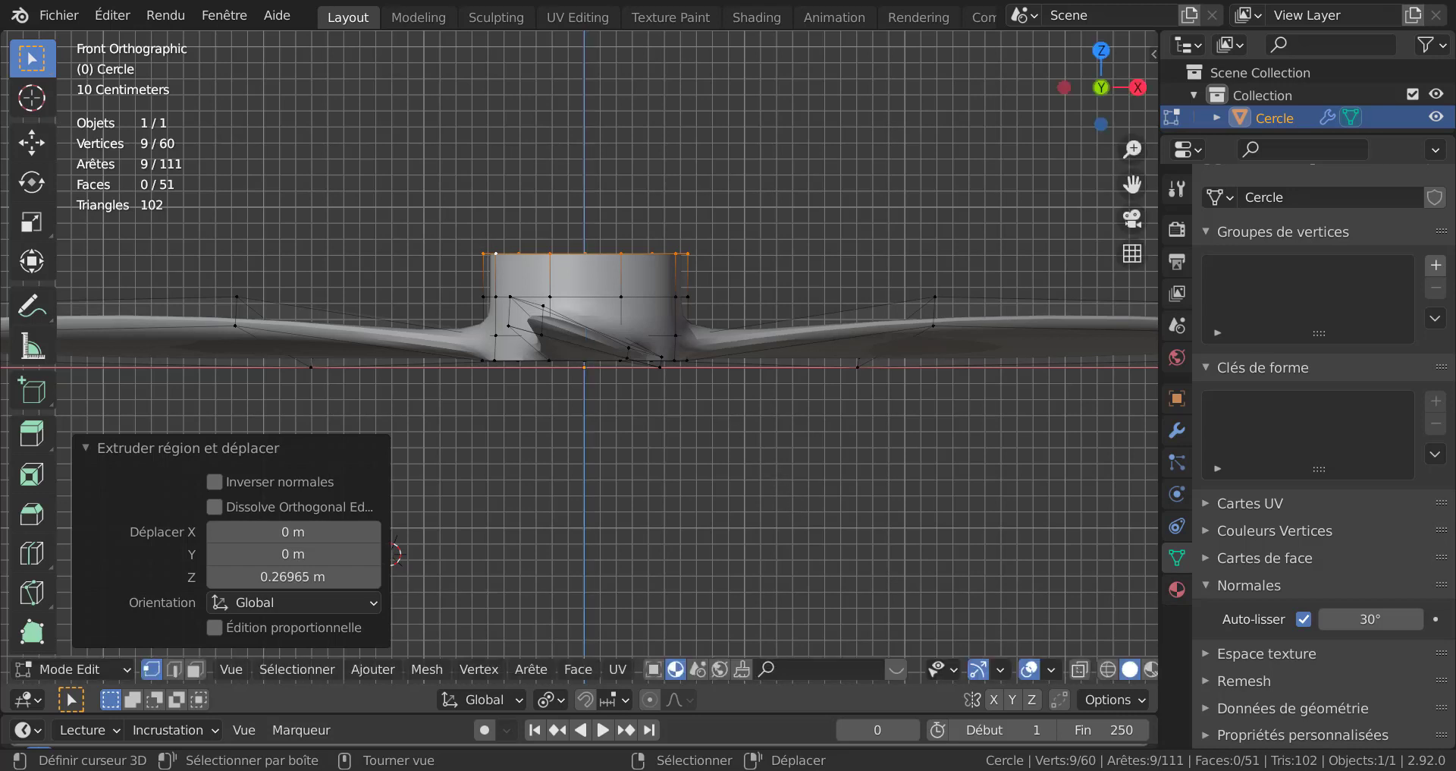
{"action": "key", "text": "s"}
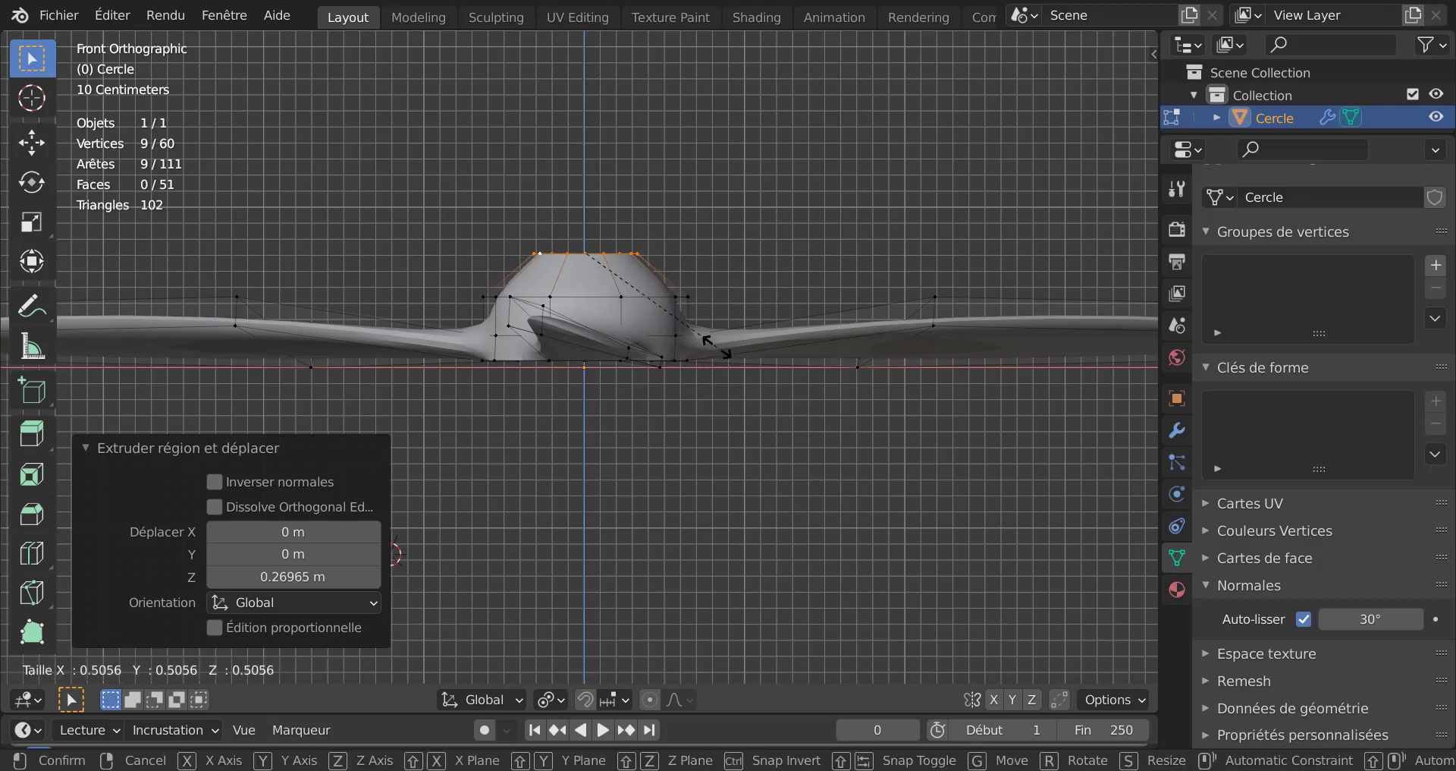
{"action": "left_click", "coordinate": [717, 346]}
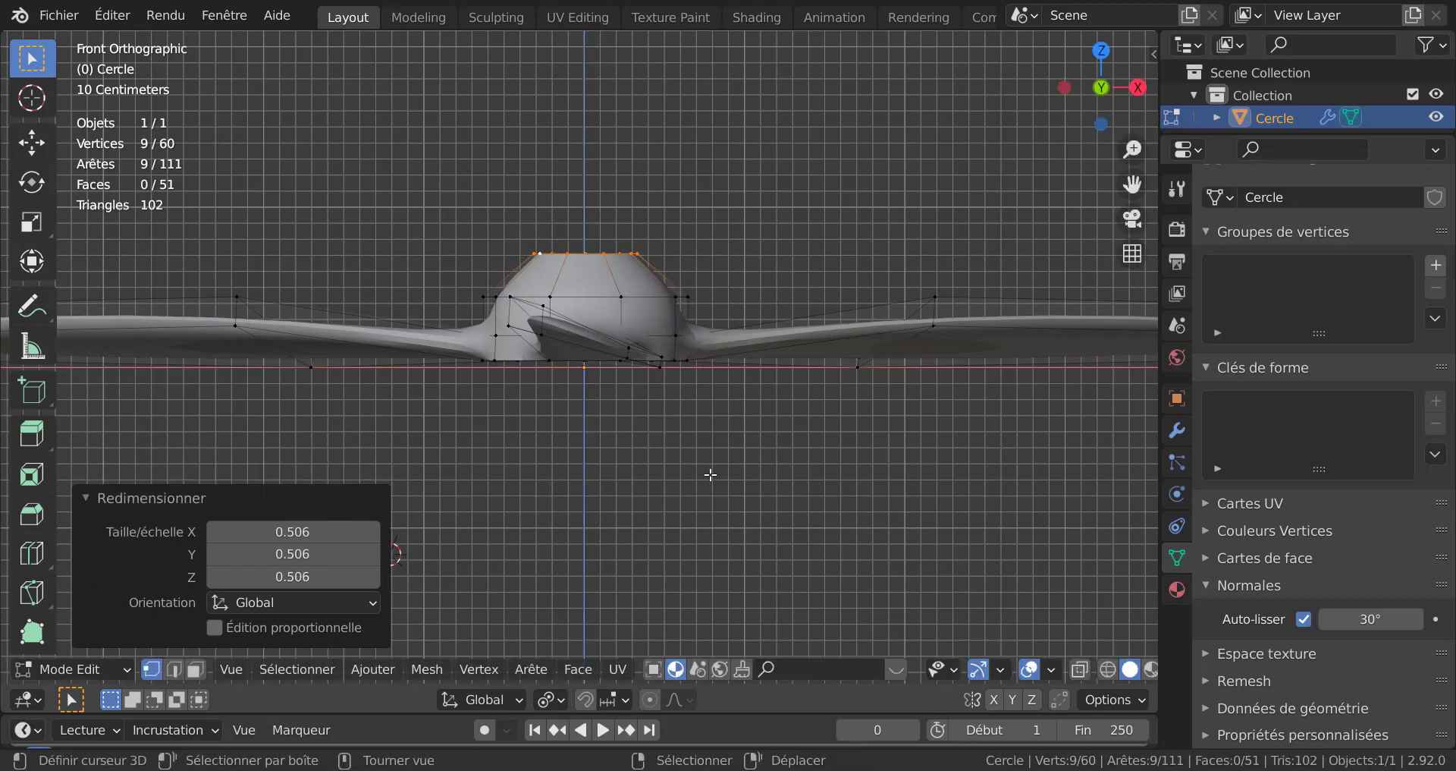
{"action": "scroll", "coordinate": [698, 463], "scroll_direction": "up", "scroll_amount": 1}
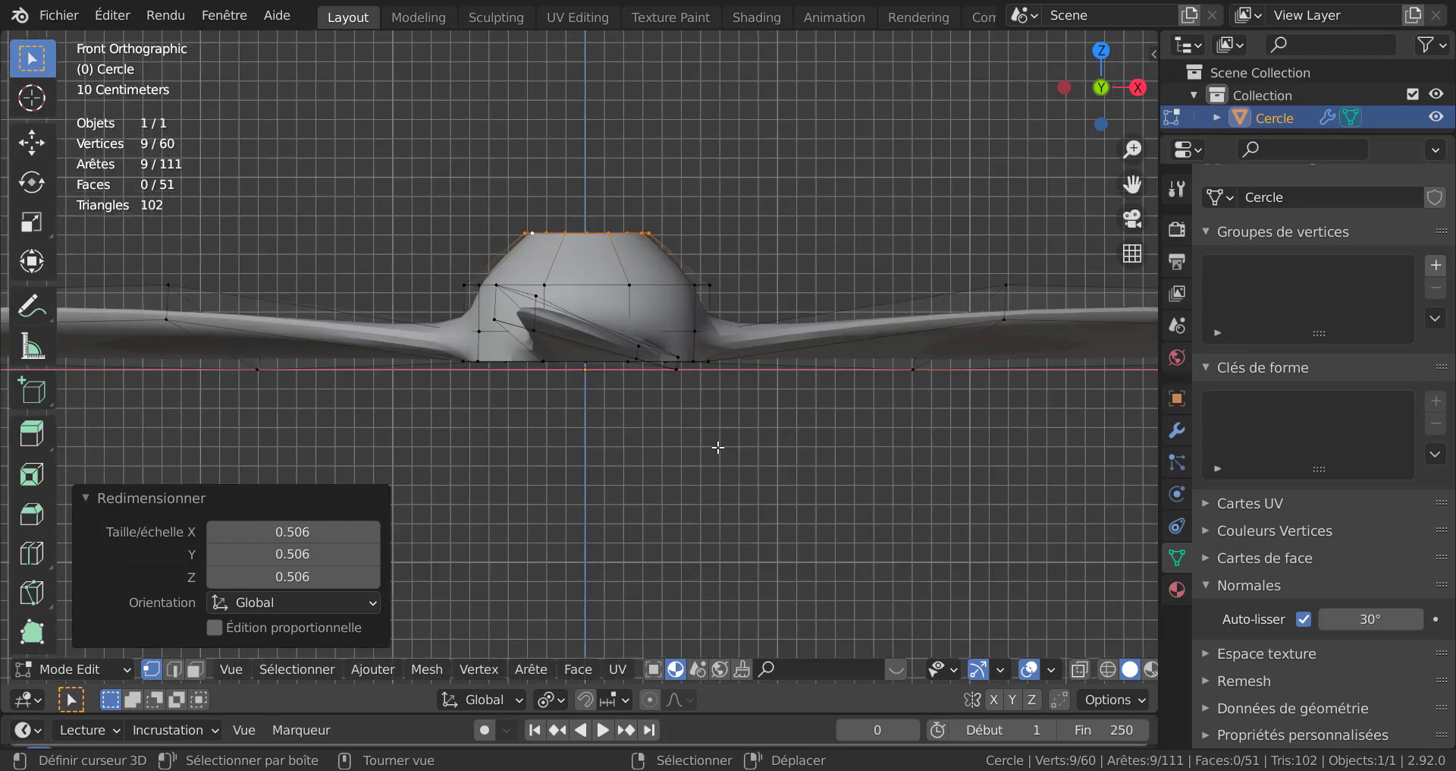
Step: Extrude the hub's top loop about 0.213 m up along Z and scale it to 0.108 for the nose tip
{"action": "key", "text": "e"}
{"action": "key", "text": "z"}
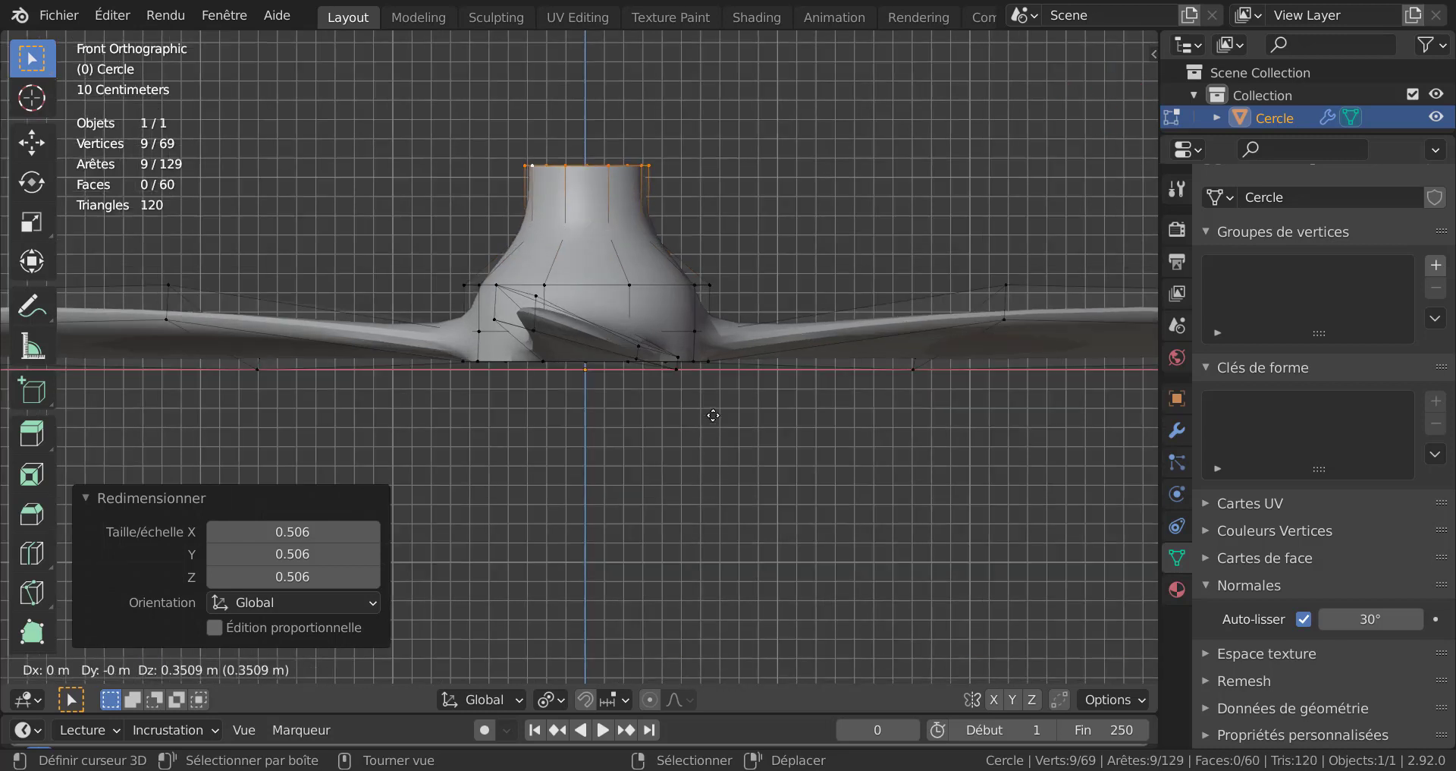
{"action": "left_click", "coordinate": [712, 442]}
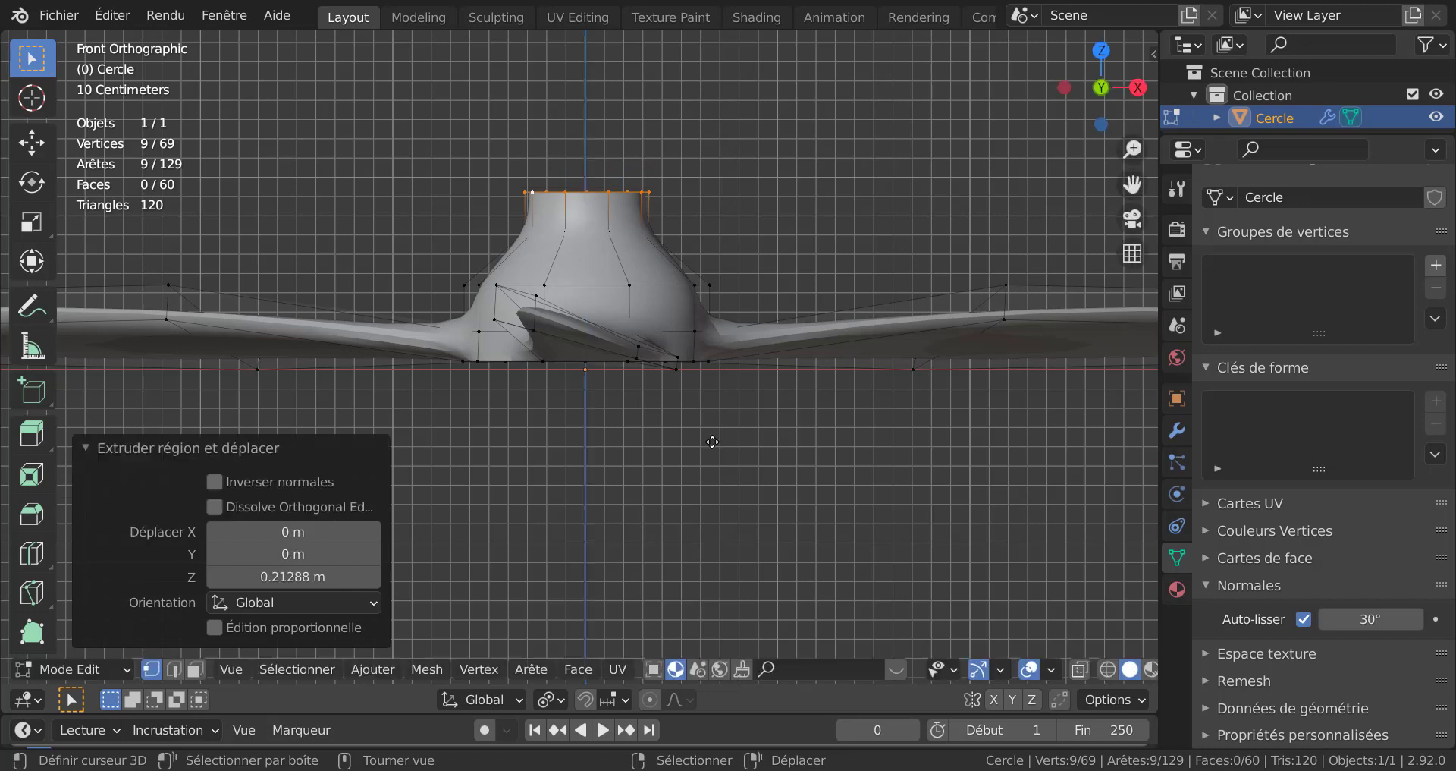
{"action": "key", "text": "s"}
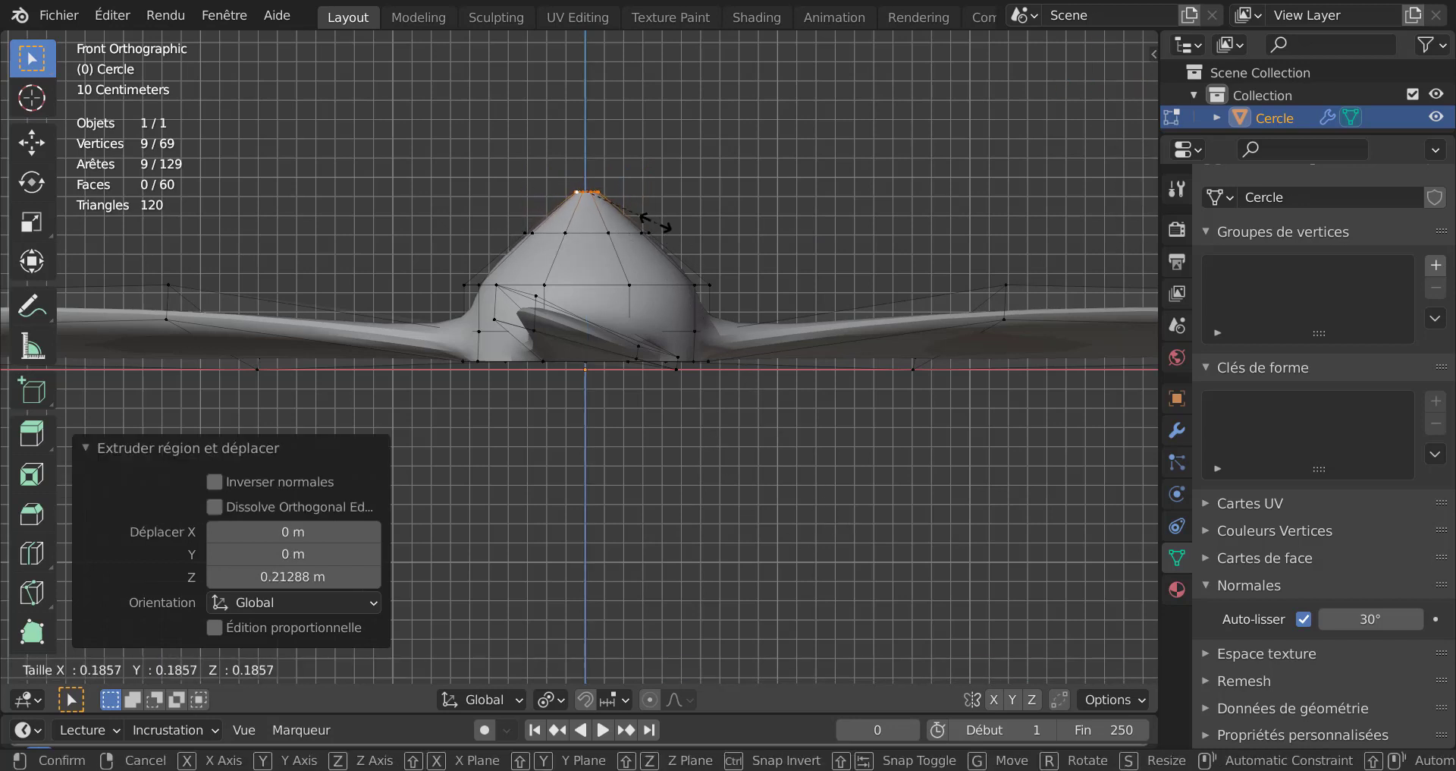
{"action": "left_click", "coordinate": [629, 201]}
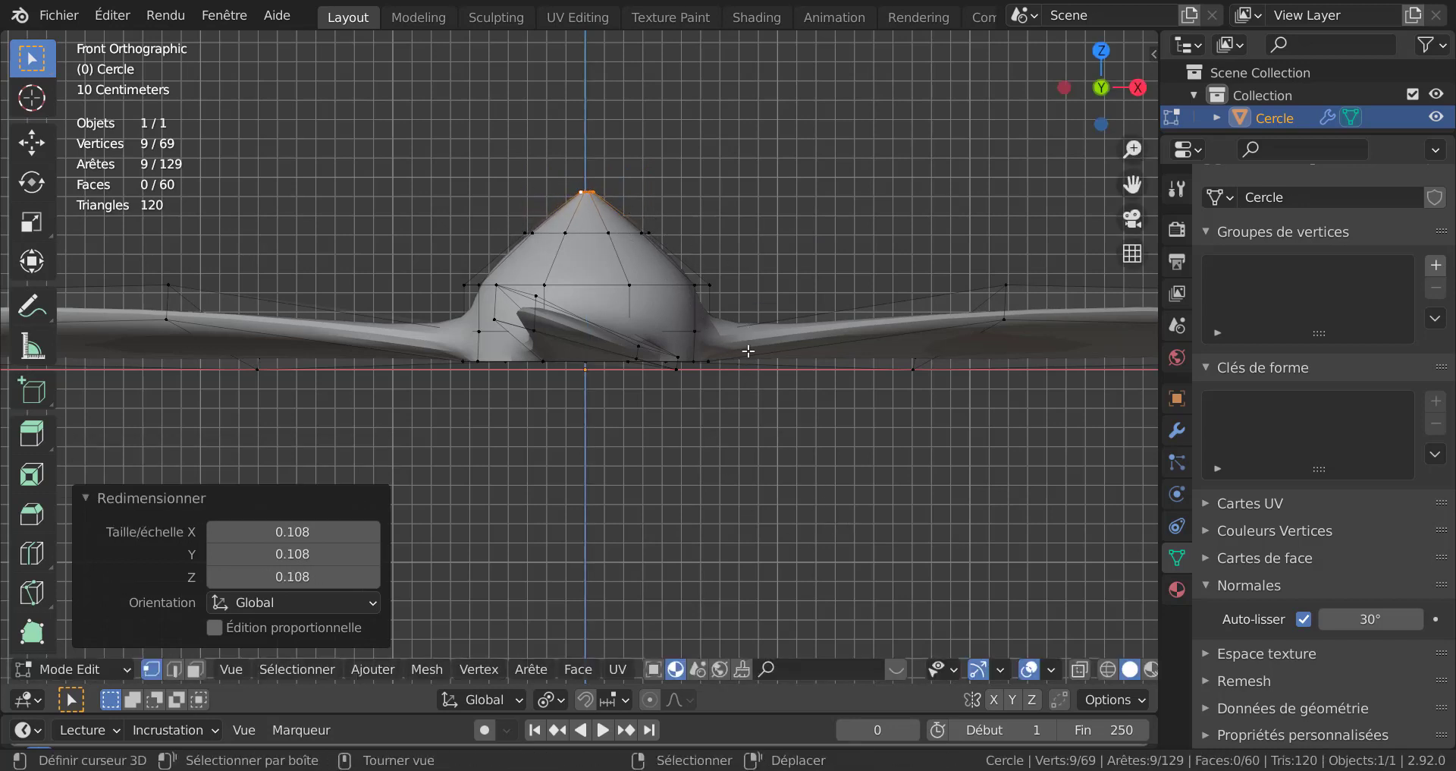
Step: Lower the nose tip loop about 0.067 m along Z
{"action": "key", "text": "g"}
{"action": "key", "text": "z"}
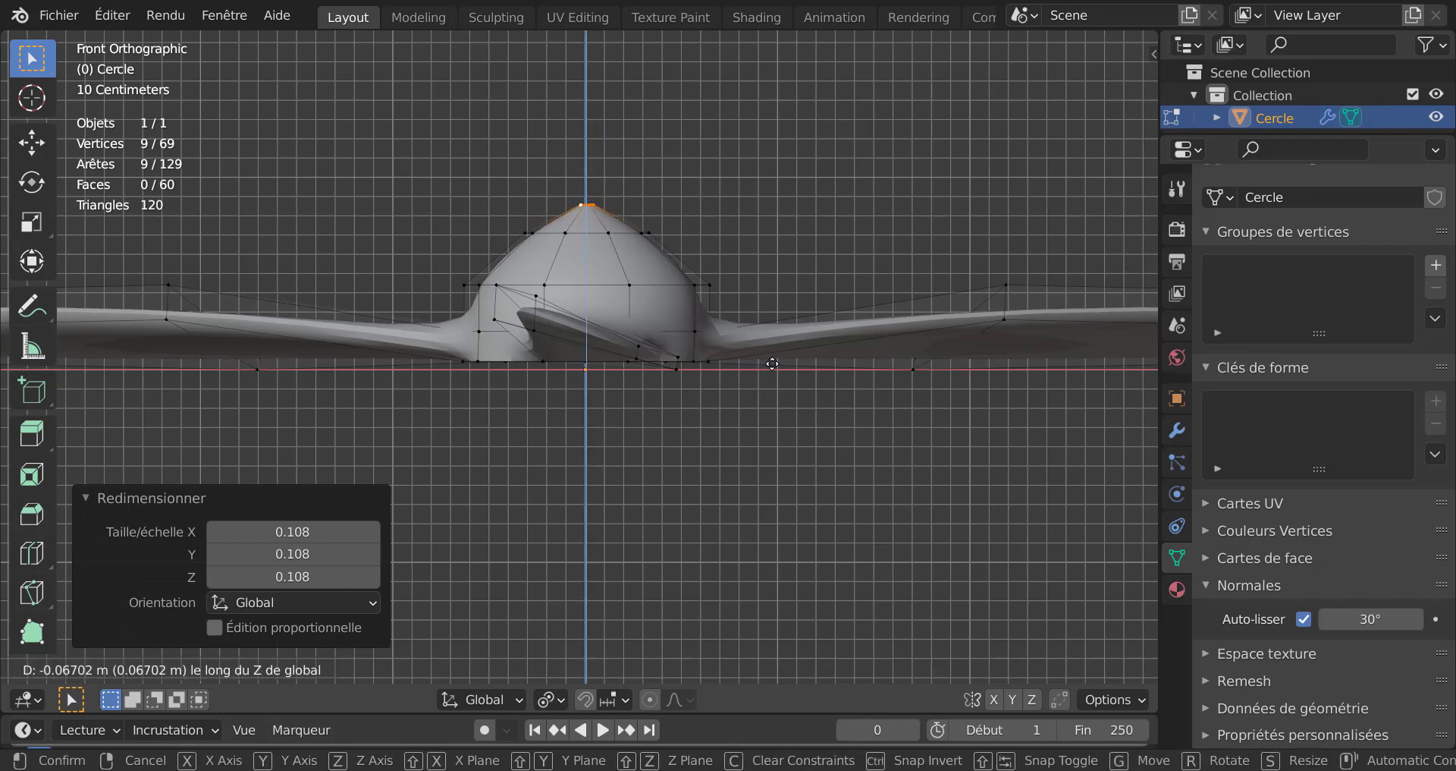
{"action": "left_click", "coordinate": [772, 363]}
{"action": "left_click", "coordinate": [628, 235], "text": "alt+shift"}
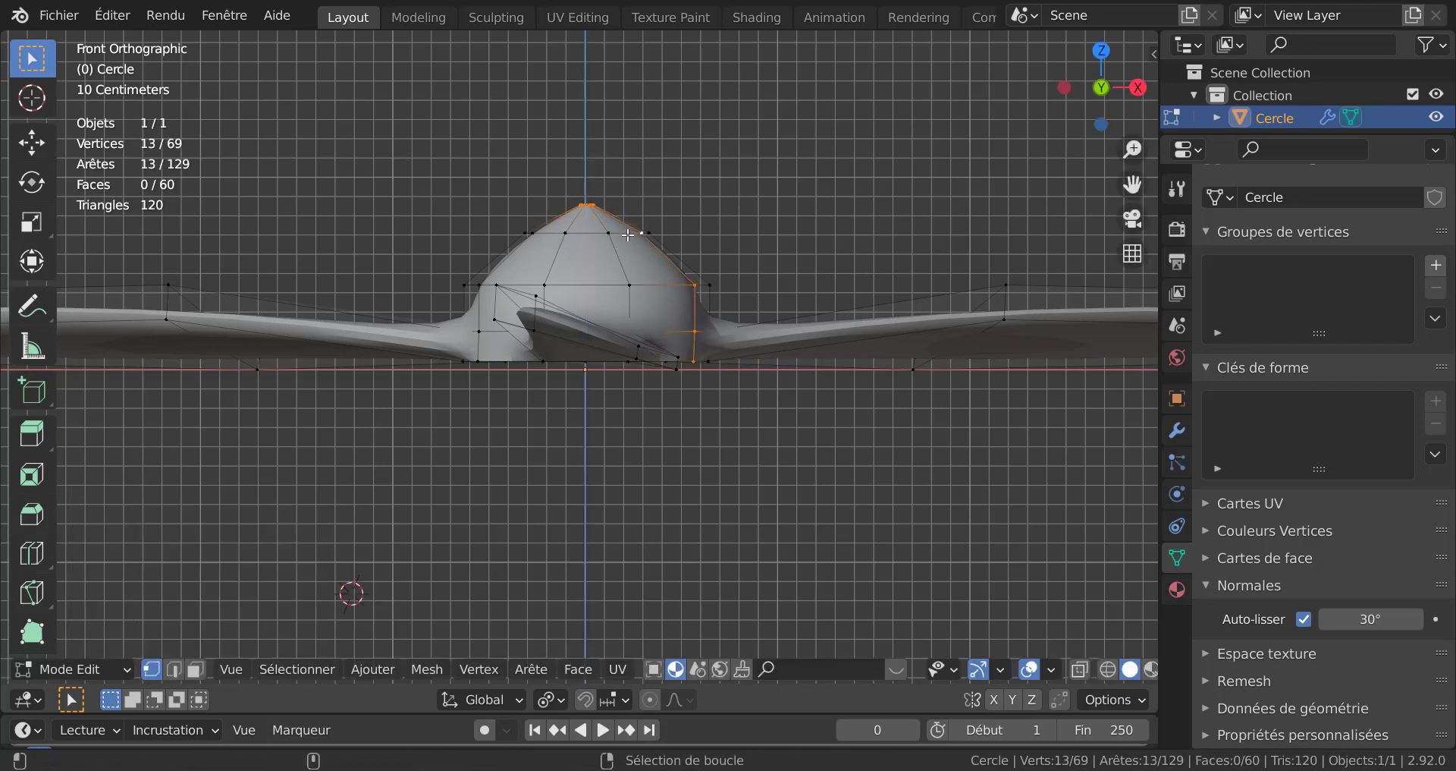
{"action": "left_click", "coordinate": [623, 232], "text": "alt"}
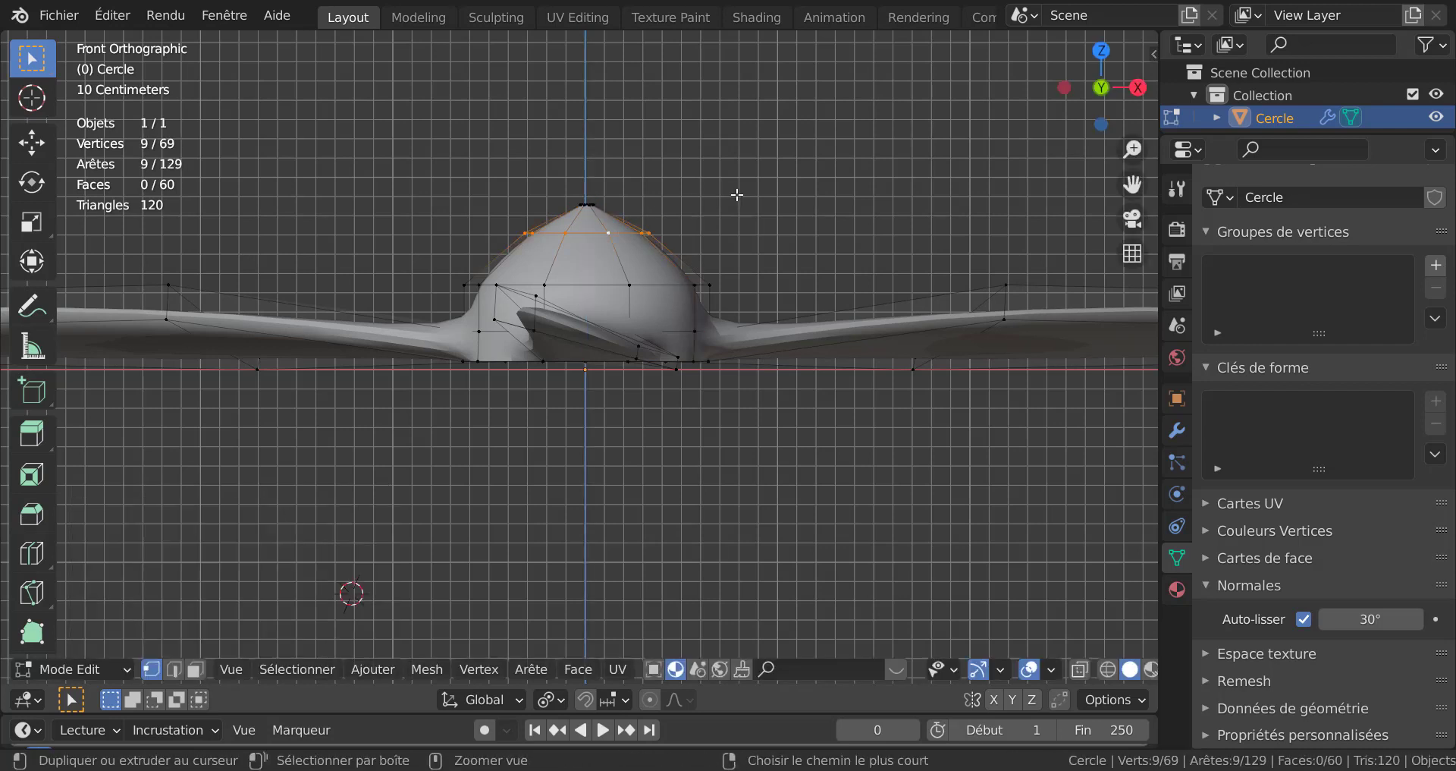
{"action": "key", "text": "ctrl+z"}
{"action": "key", "text": "ctrl+z"}
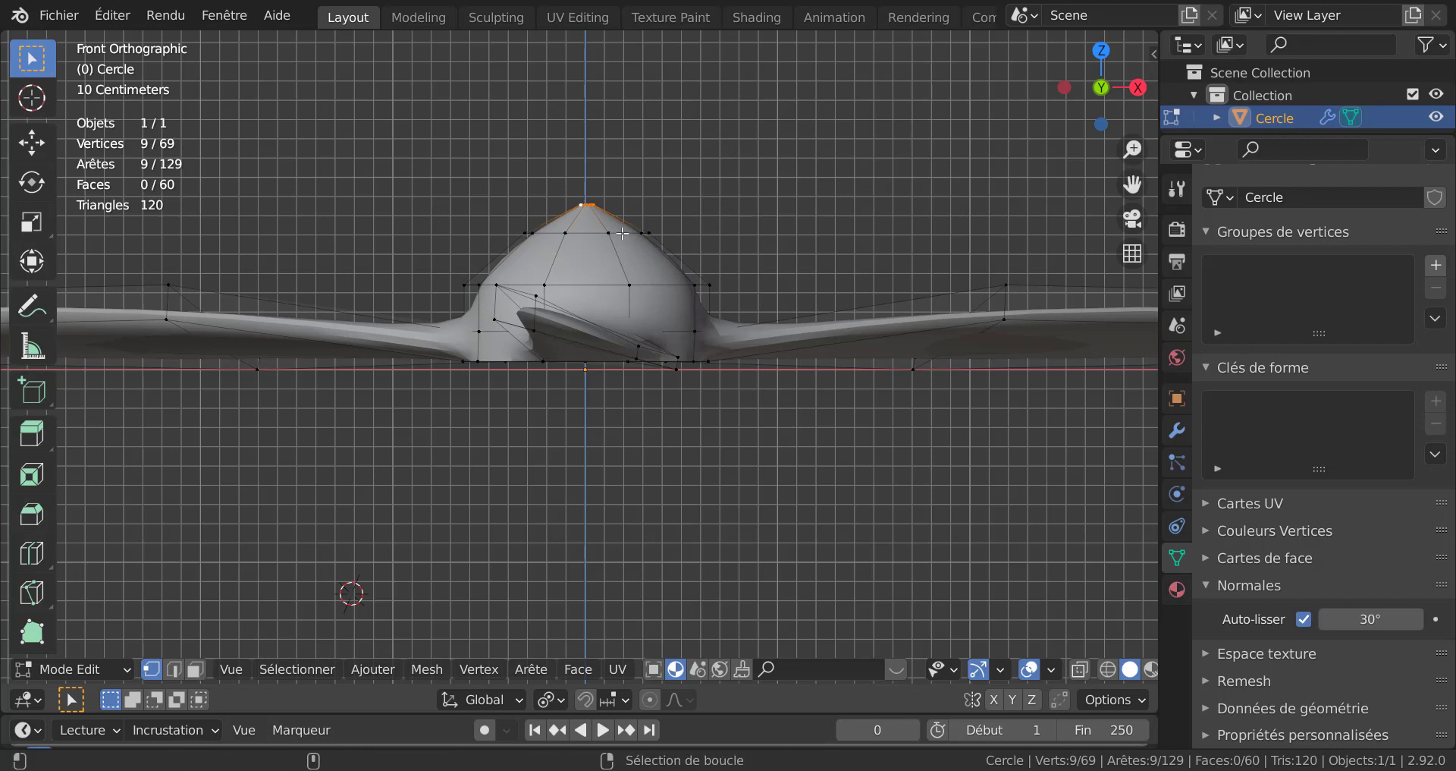
Step: Add the edge loop below the tip to the selection and raise both loops about 0.24 m along Z
{"action": "left_click", "coordinate": [630, 237], "text": "alt+shift"}
{"action": "key", "text": "g"}
{"action": "key", "text": "z"}
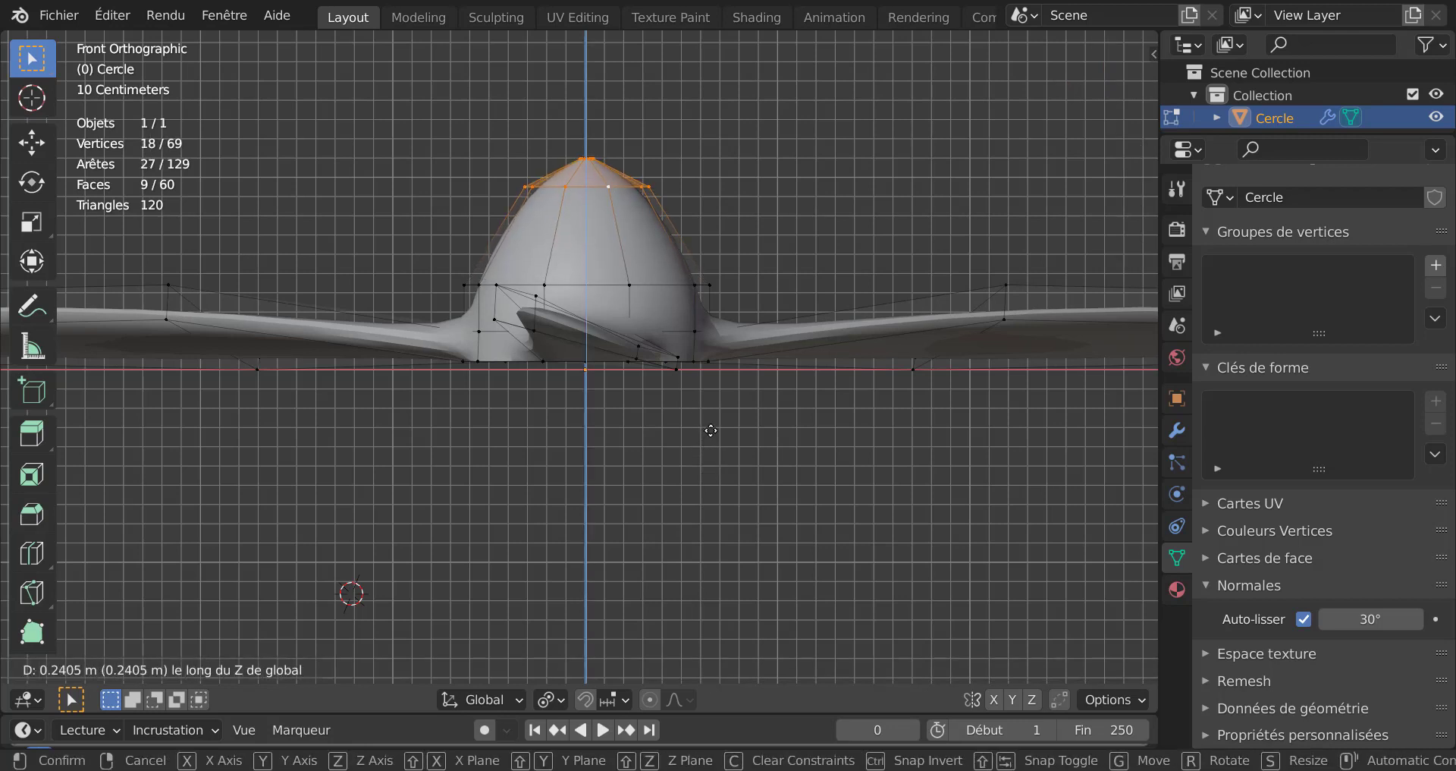
{"action": "left_click", "coordinate": [710, 430]}
Step: Scale only the edge loop just below the nose tip to about 0.85 and return to object mode
{"action": "left_click", "coordinate": [626, 190], "text": "alt"}
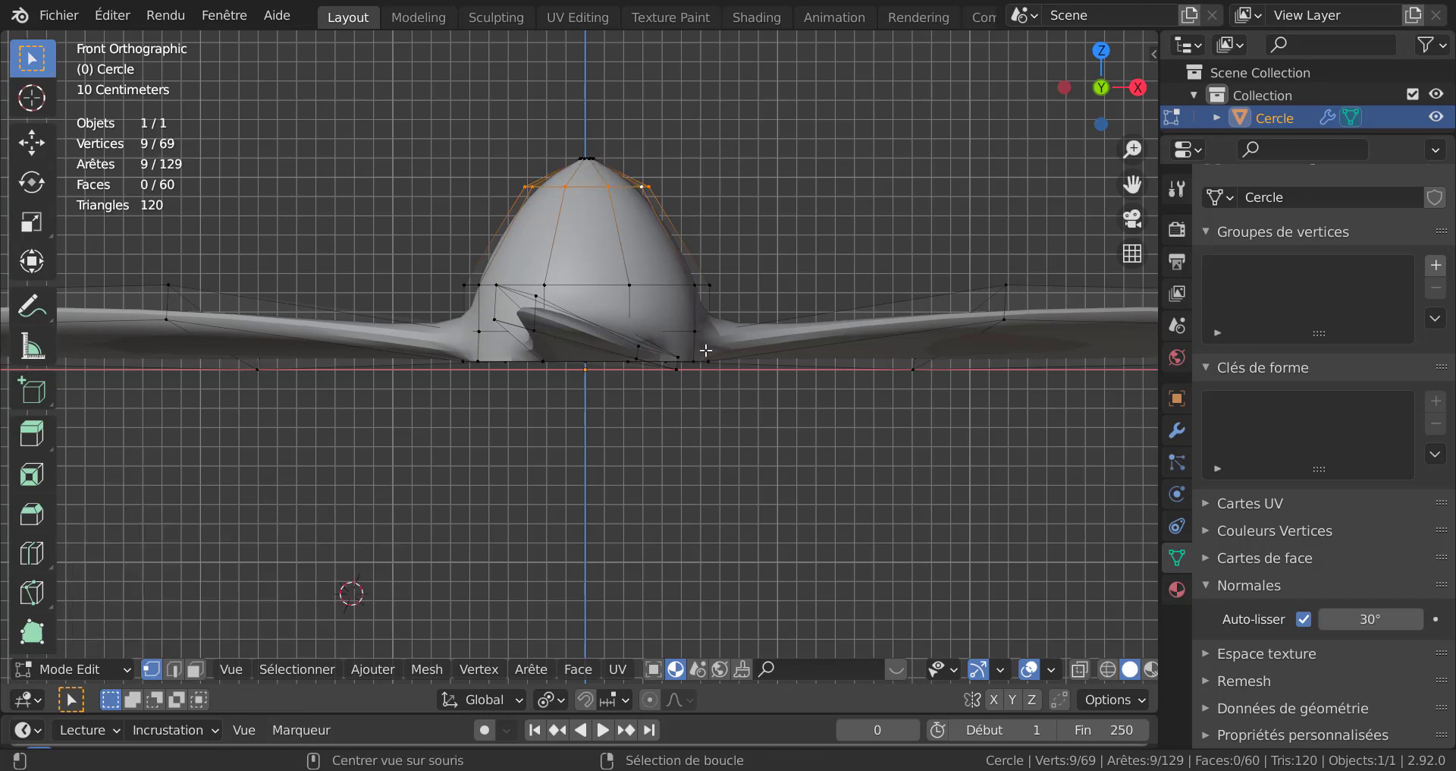
{"action": "key", "text": "s"}
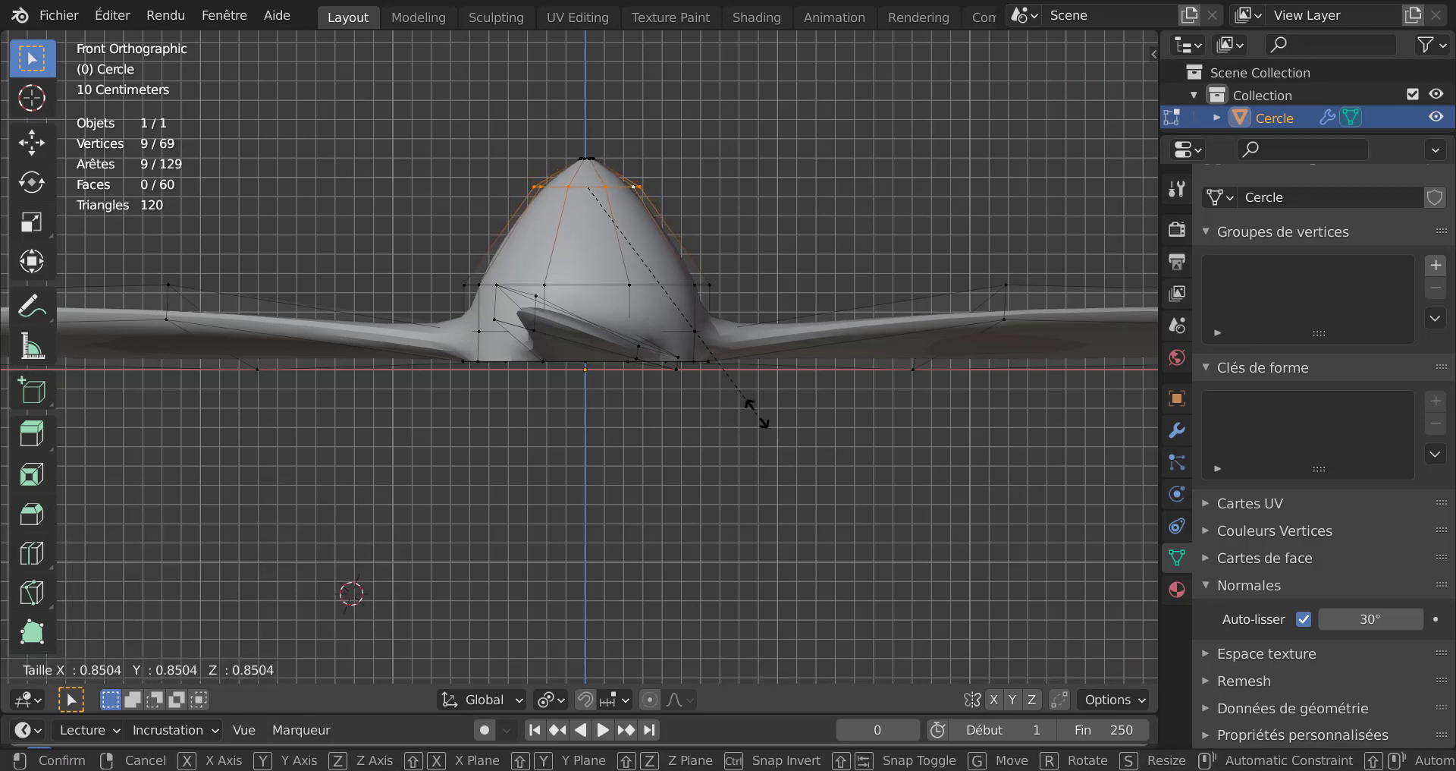
{"action": "left_click", "coordinate": [753, 405]}
{"action": "key", "text": "Tab"}
Step: Close the hole at the nose tip by scaling its vertex loop to 0 in edit mode, and return to object mode
{"action": "scroll", "coordinate": [758, 410], "scroll_direction": "down", "scroll_amount": 4}
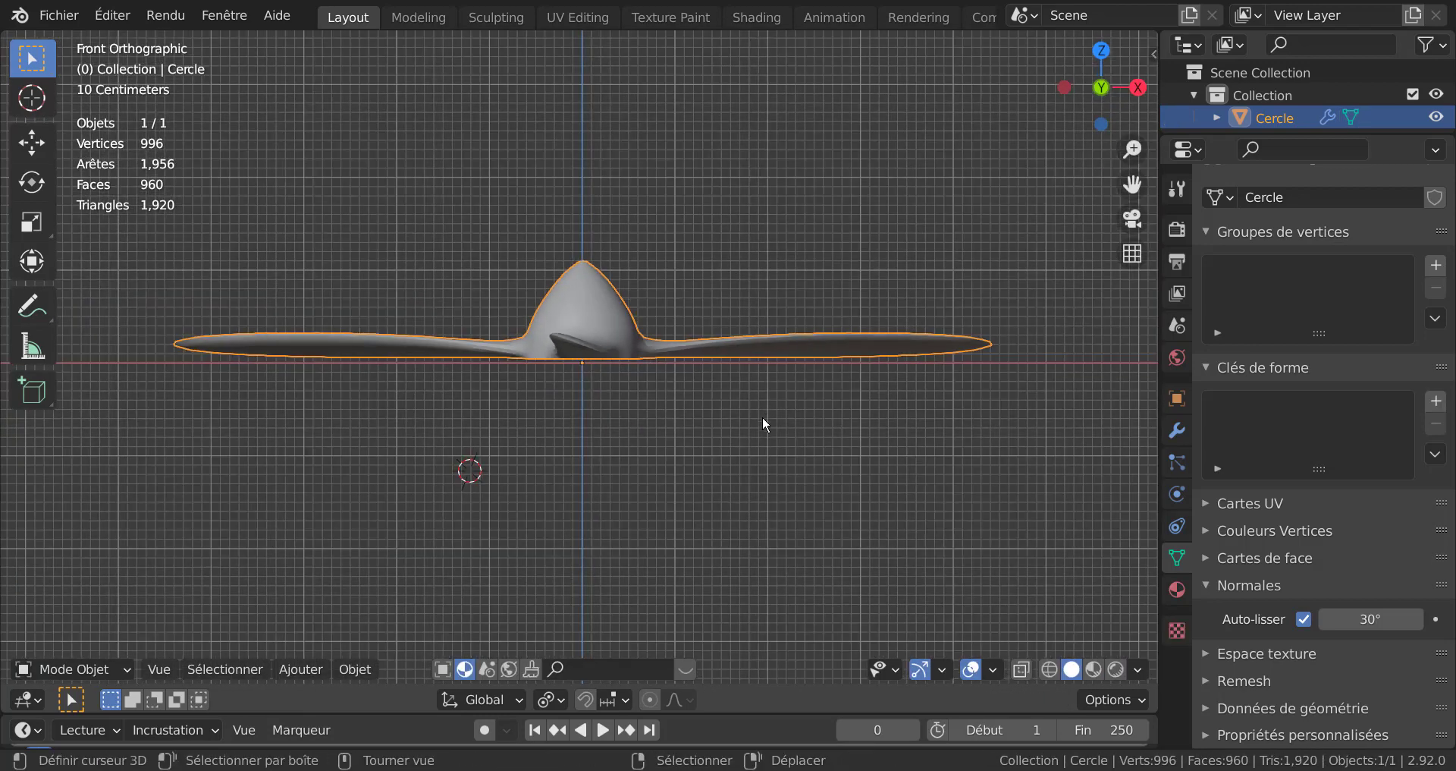
{"action": "middle_click_drag", "start_coordinate": [762, 415], "coordinate": [309, 546]}
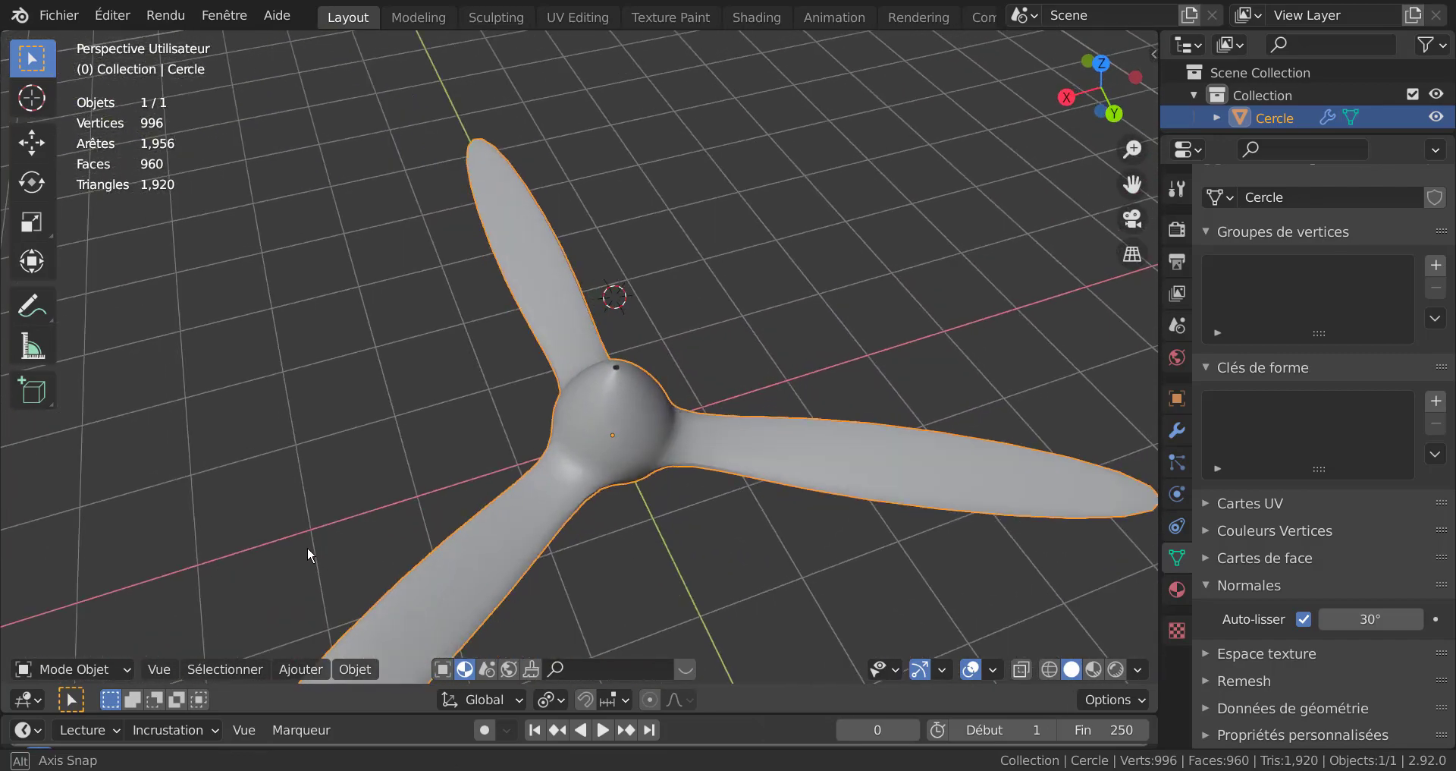
{"action": "scroll", "coordinate": [592, 491], "scroll_direction": "up", "scroll_amount": 10}
{"action": "key", "text": "Tab"}
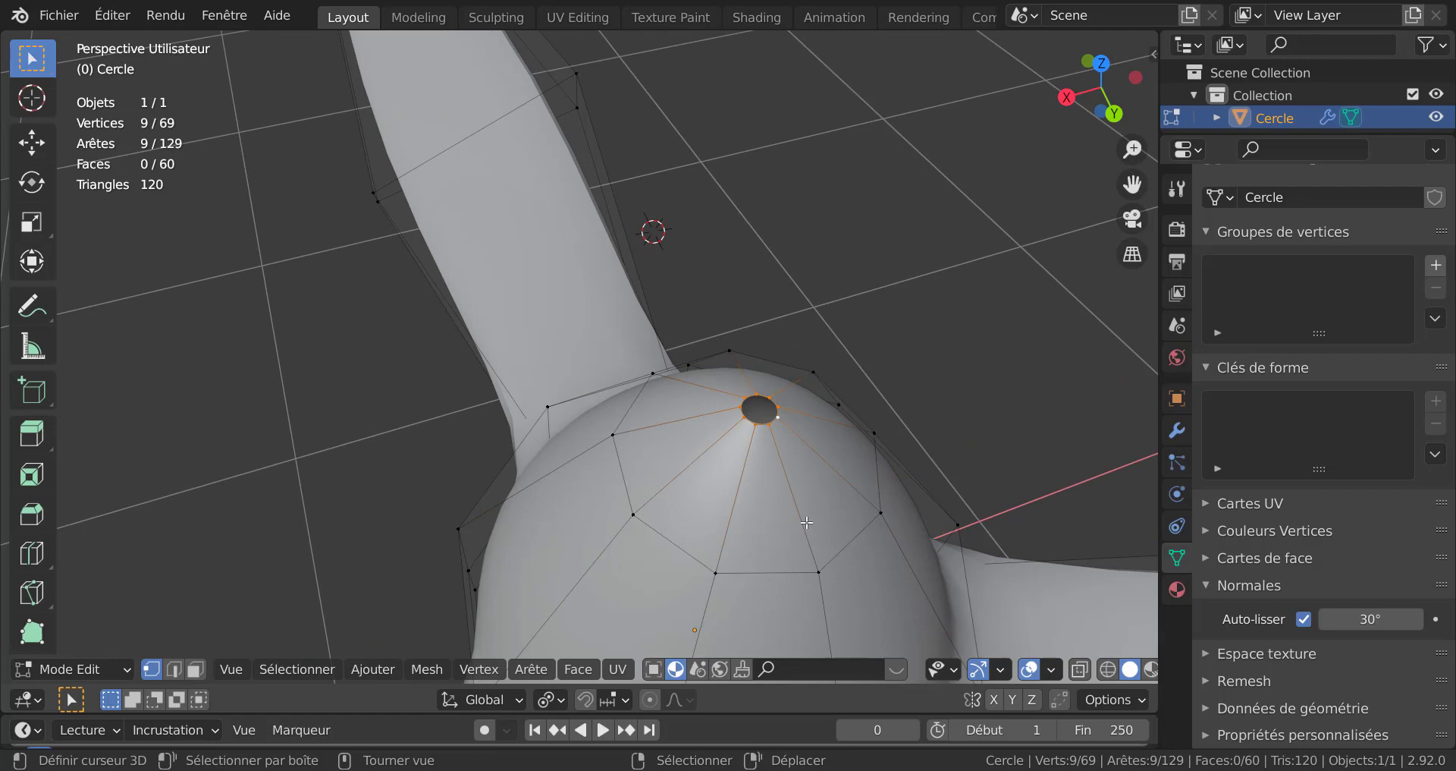
{"action": "type", "text": "s"}
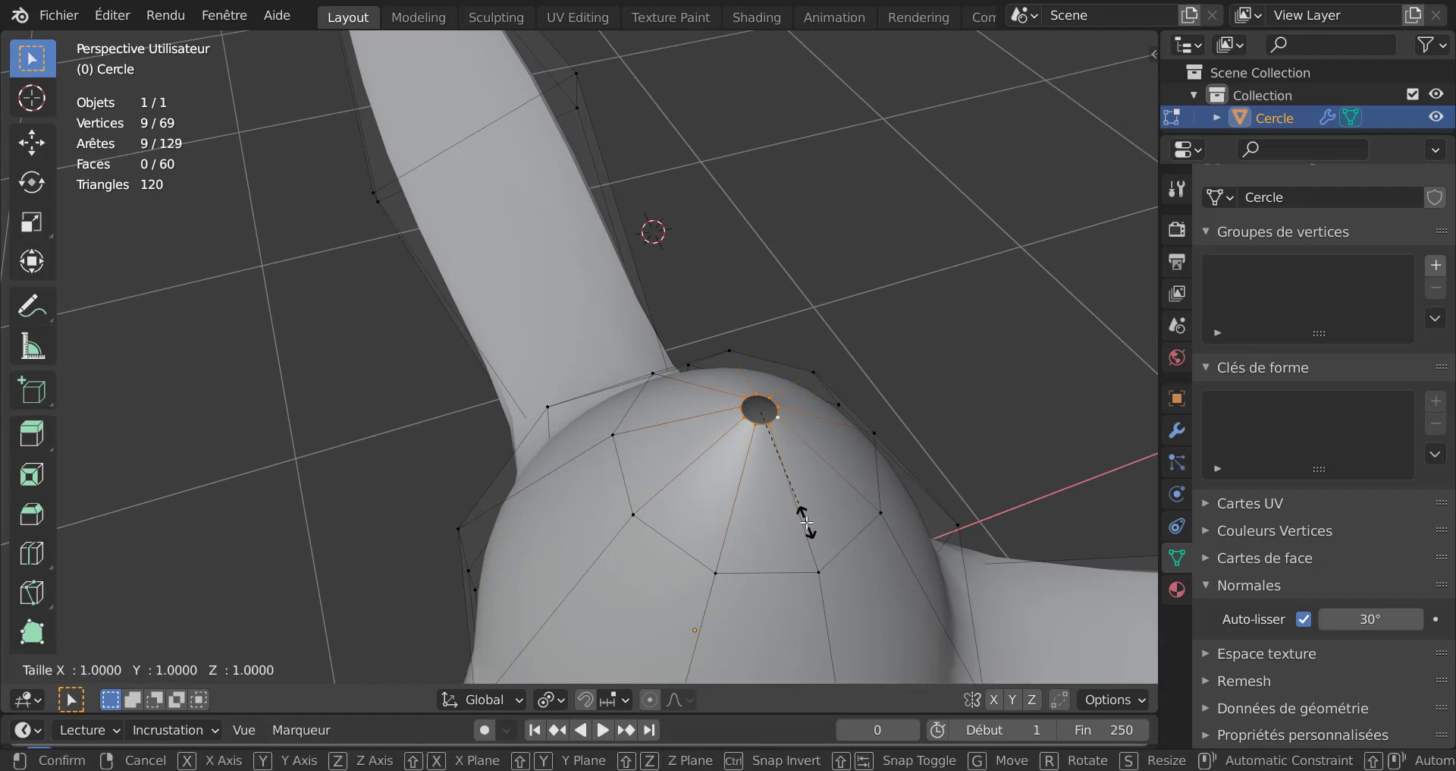
{"action": "type", "text": "0"}
{"action": "key", "text": "Return"}
{"action": "key", "text": "Tab"}
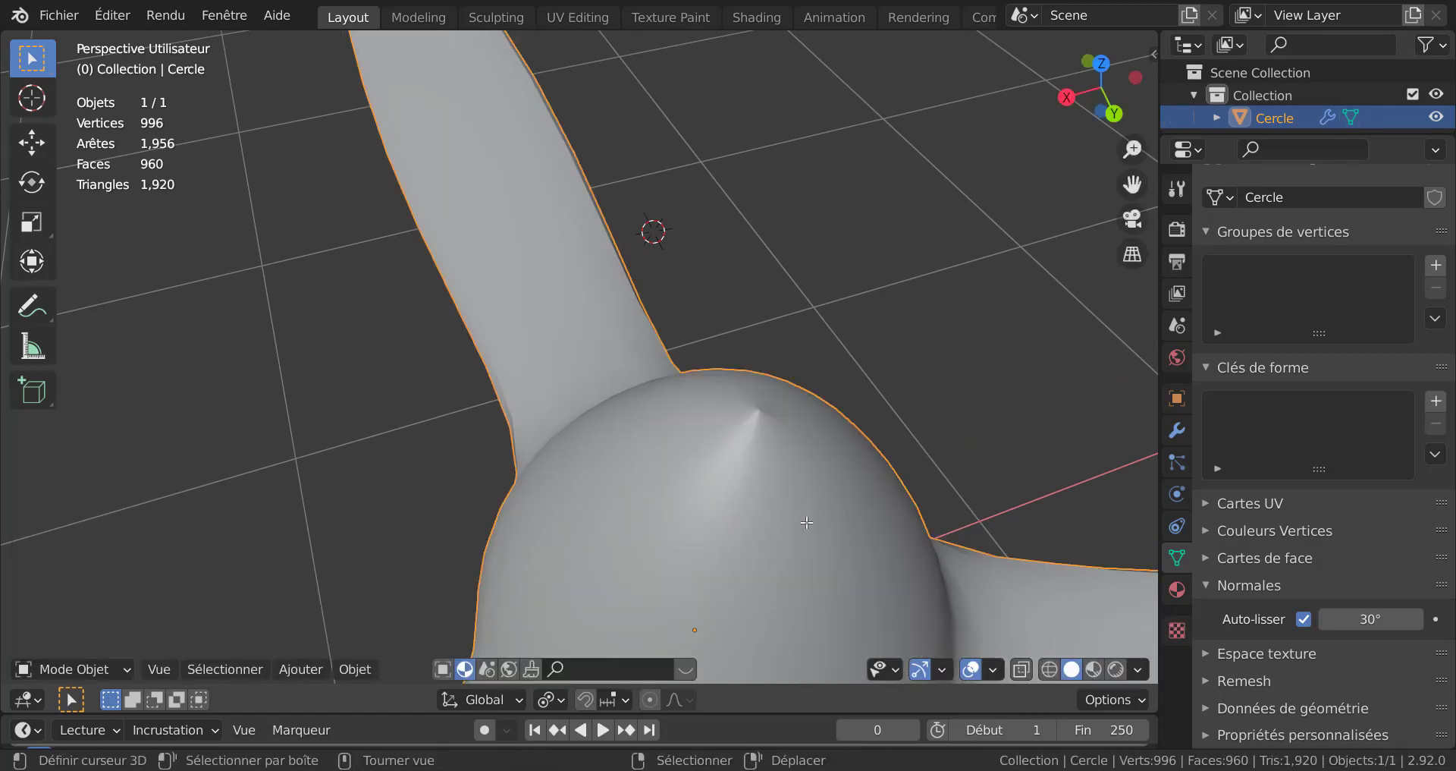
Step: Add a loop cut around the hub base in edit mode, slid downward by a factor of about 0.93 toward the blade roots
{"action": "scroll", "coordinate": [807, 520], "scroll_direction": "down", "scroll_amount": 5}
{"action": "scroll", "coordinate": [825, 427], "scroll_direction": "up", "scroll_amount": 3}
{"action": "key", "text": "Tab"}
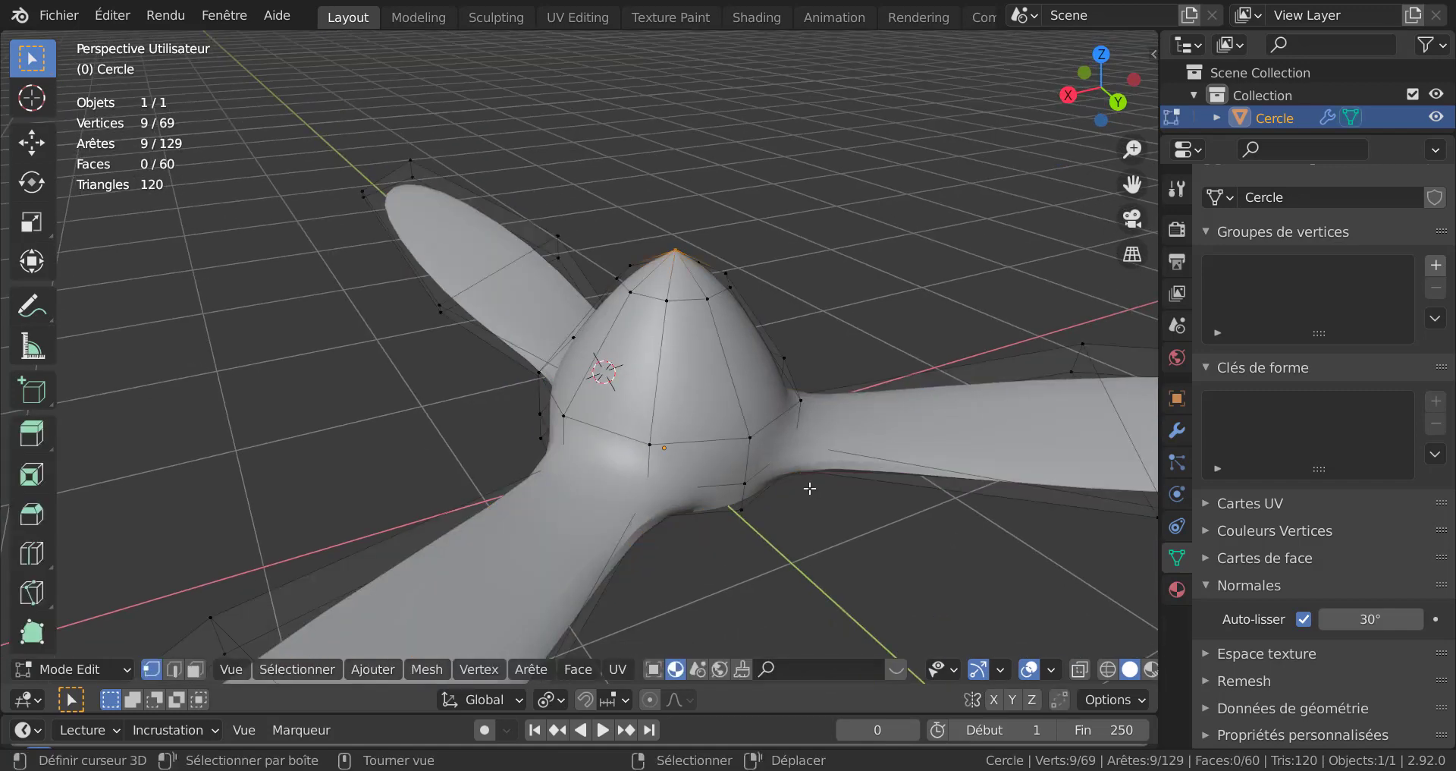
{"action": "middle_click_drag", "start_coordinate": [807, 487], "coordinate": [764, 448]}
{"action": "scroll", "coordinate": [728, 456], "scroll_direction": "up", "scroll_amount": 2}
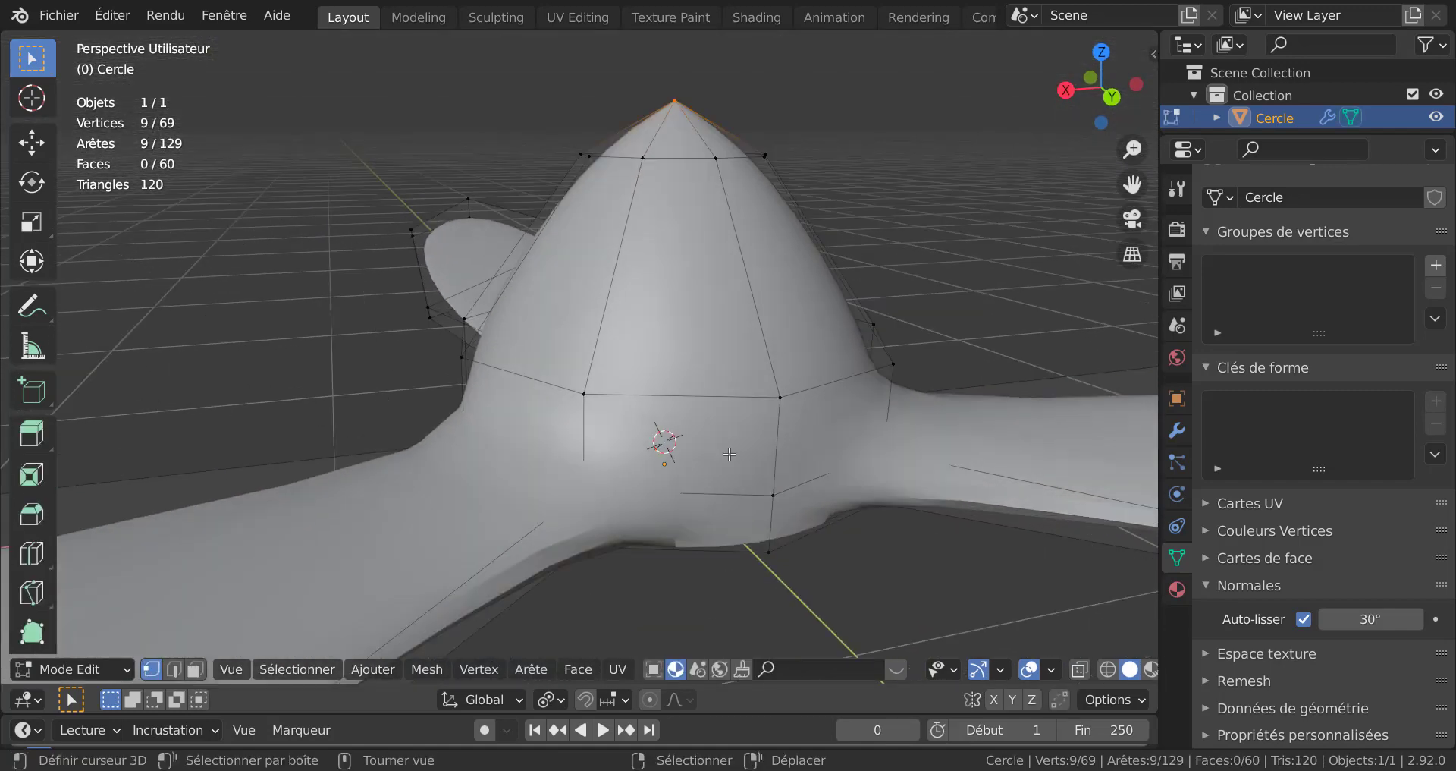
{"action": "key", "text": "ctrl+r"}
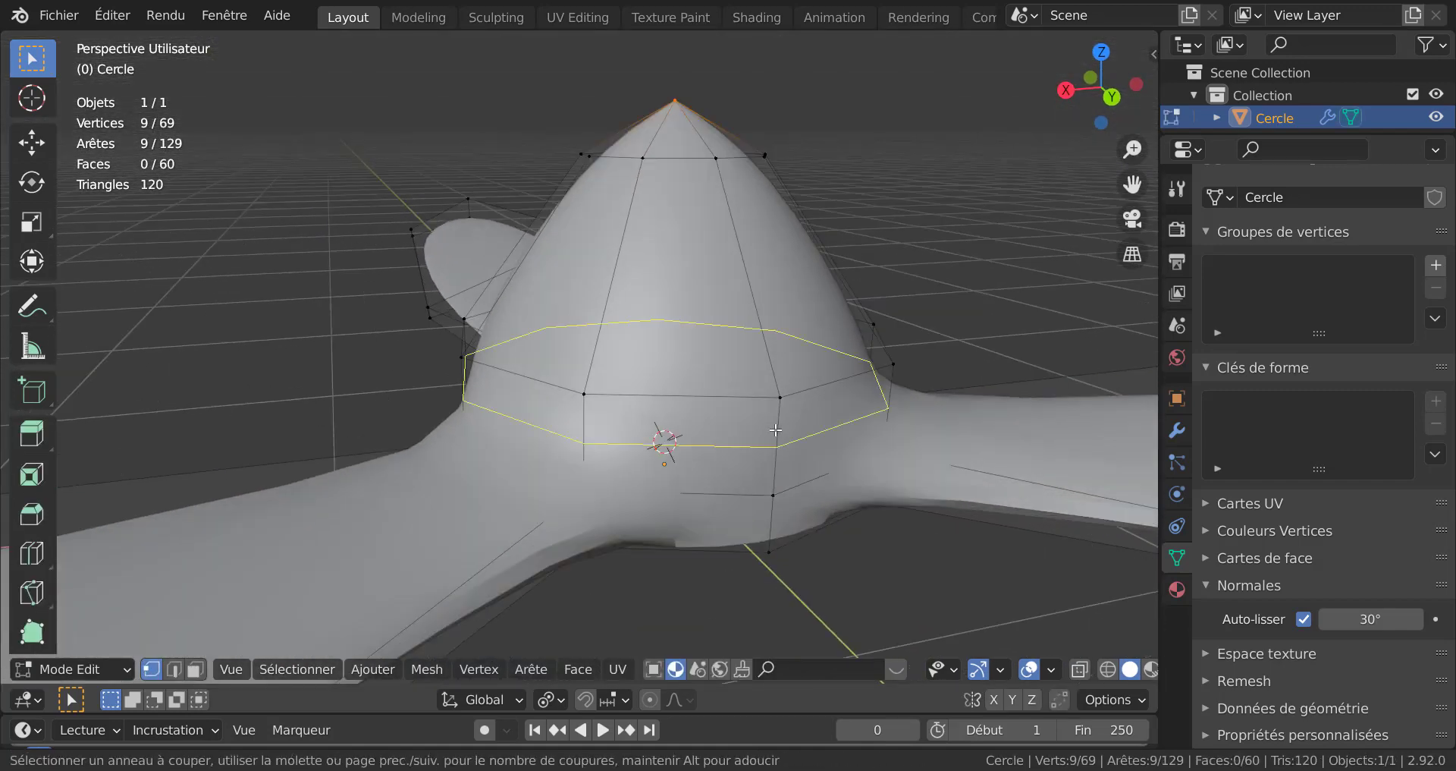
{"action": "left_click", "coordinate": [775, 430]}
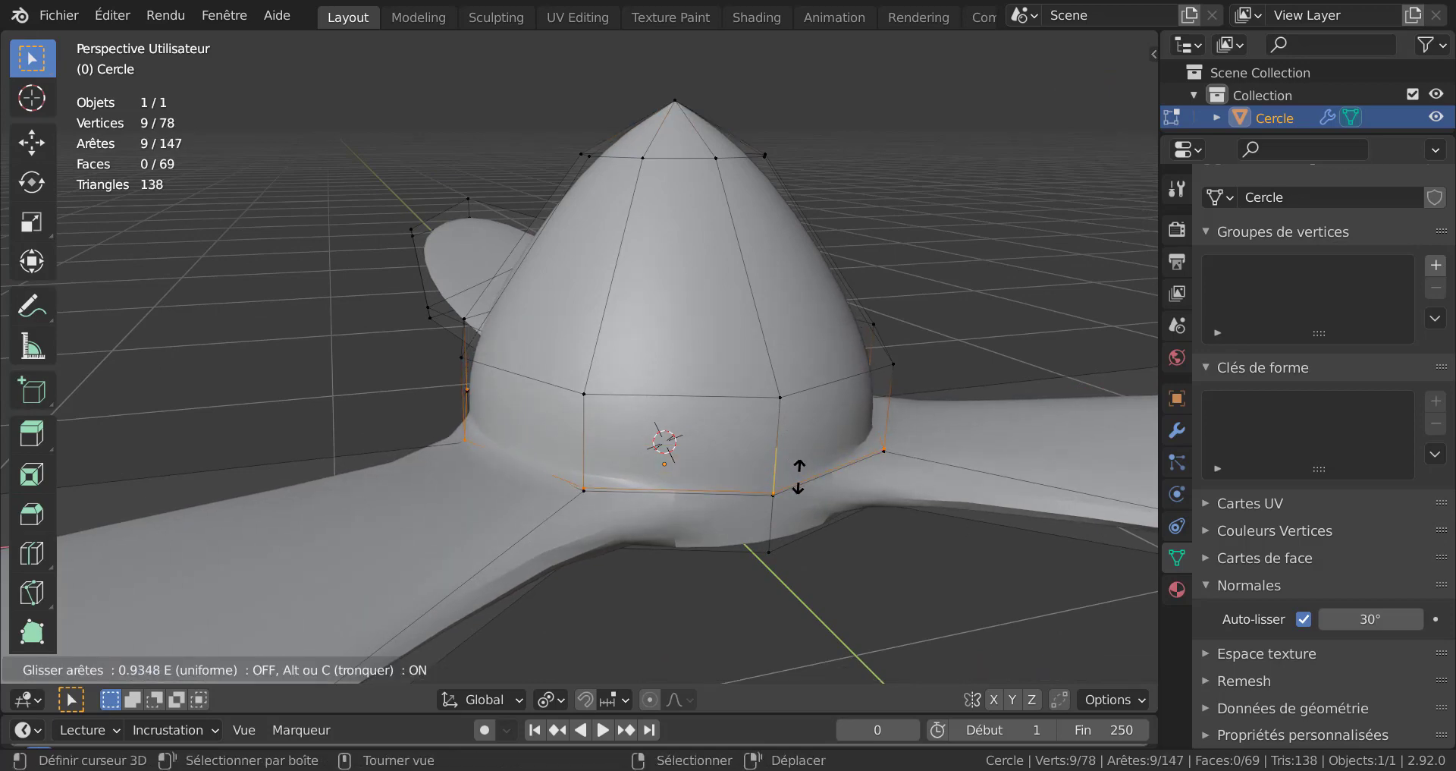
{"action": "left_click", "coordinate": [798, 476]}
Step: Slide the new hub base loop back upward by a factor of about 0.47 and return to object mode
{"action": "key", "text": "Tab"}
{"action": "scroll", "coordinate": [799, 452], "scroll_direction": "down", "scroll_amount": 5}
{"action": "middle_click_drag", "start_coordinate": [800, 452], "coordinate": [726, 478]}
{"action": "key", "text": "Tab"}
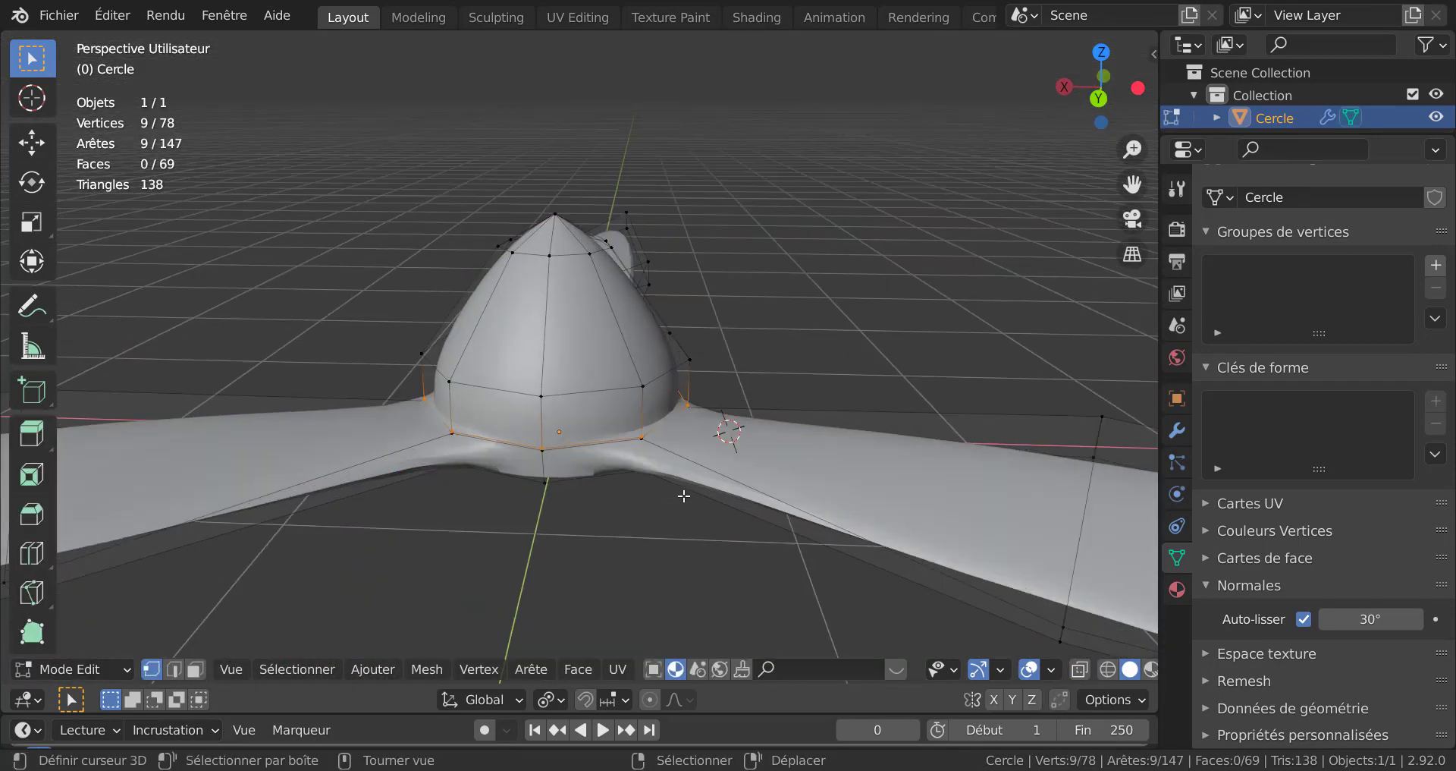
{"action": "key", "text": "g"}
{"action": "key", "text": "g"}
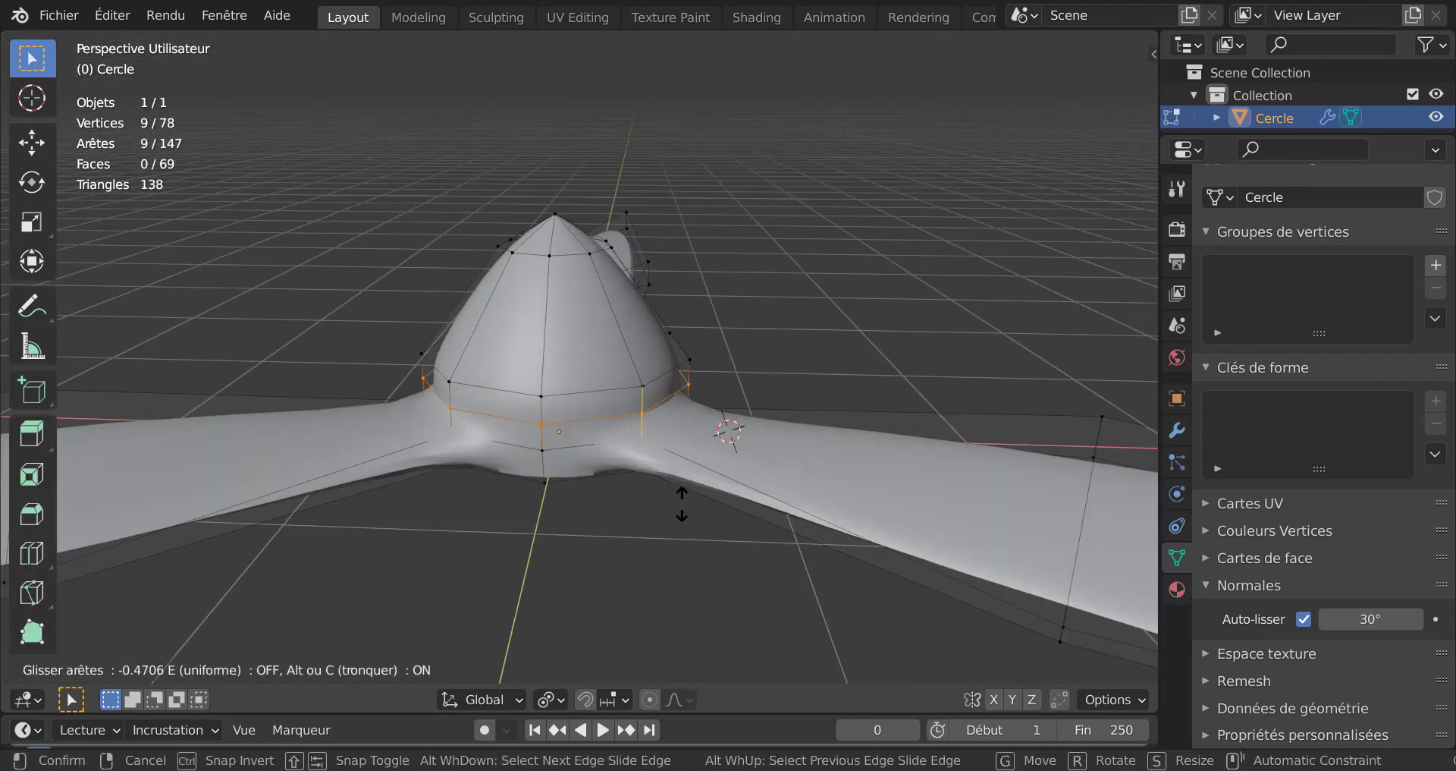
{"action": "left_click", "coordinate": [682, 505]}
{"action": "key", "text": "Tab"}
Step: Select the hub's open bottom edge loop in edit mode and extrude it about 0.08 m downward along Z from the front view
{"action": "middle_click_drag", "start_coordinate": [685, 508], "coordinate": [748, 337]}
{"action": "key", "text": "Tab"}
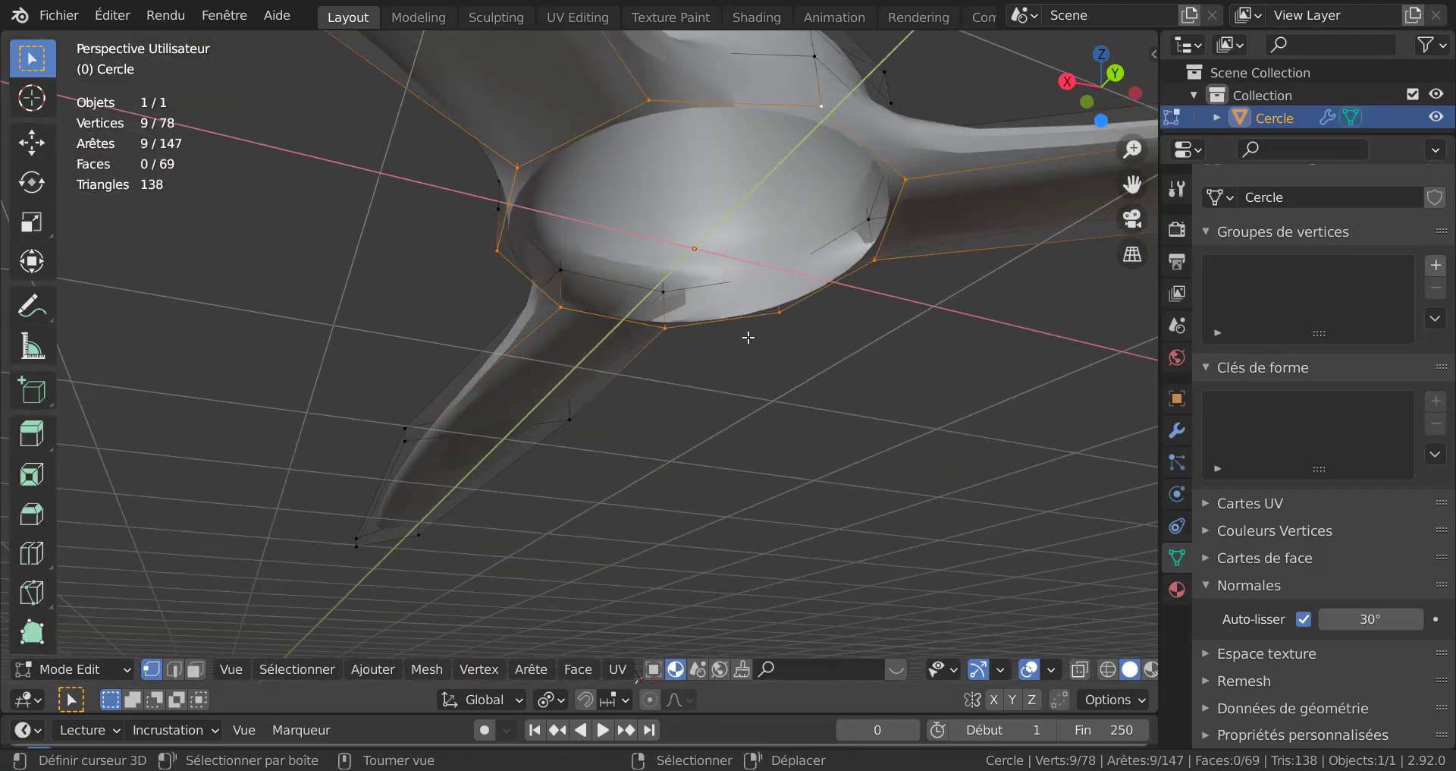
{"action": "middle_click_drag", "start_coordinate": [748, 419], "coordinate": [734, 455]}
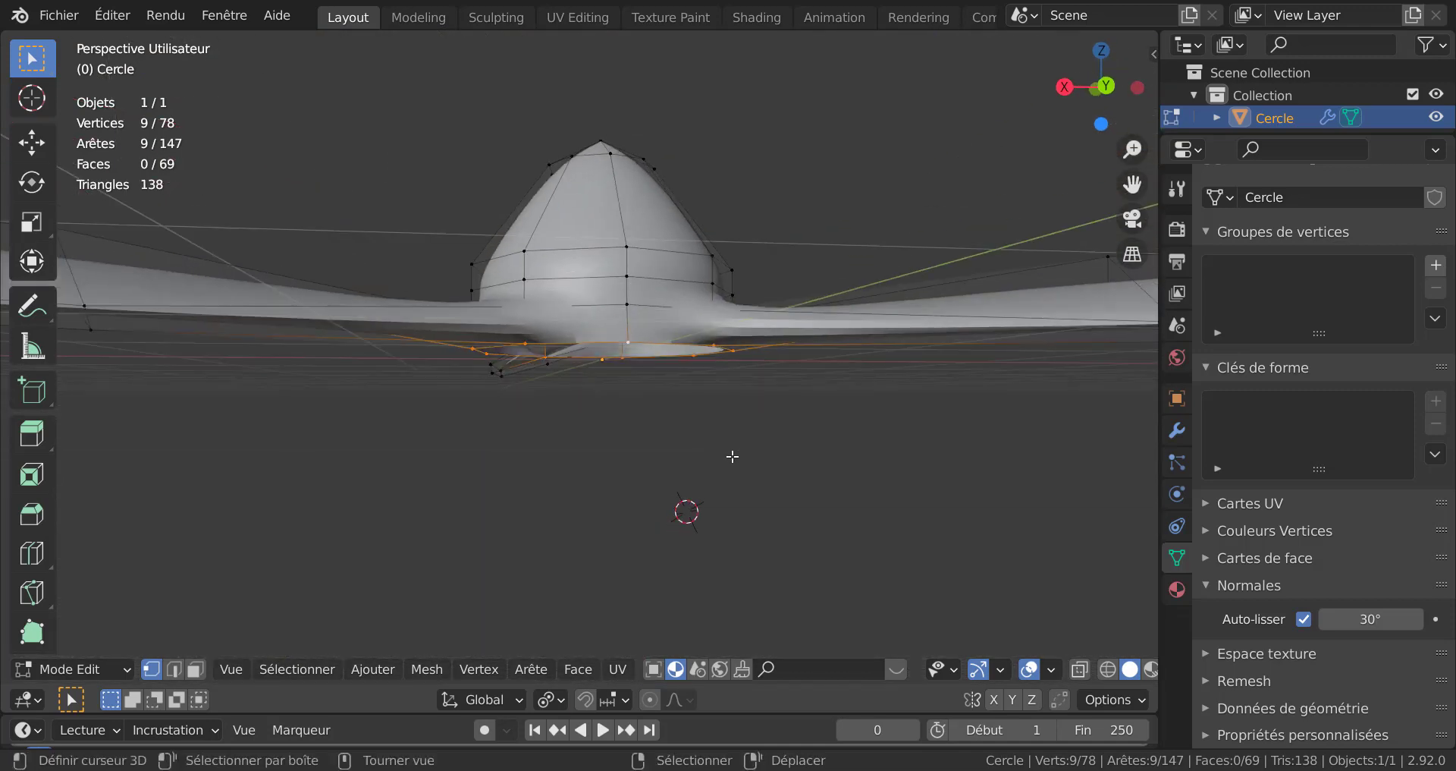
{"action": "key", "text": "KP_1"}
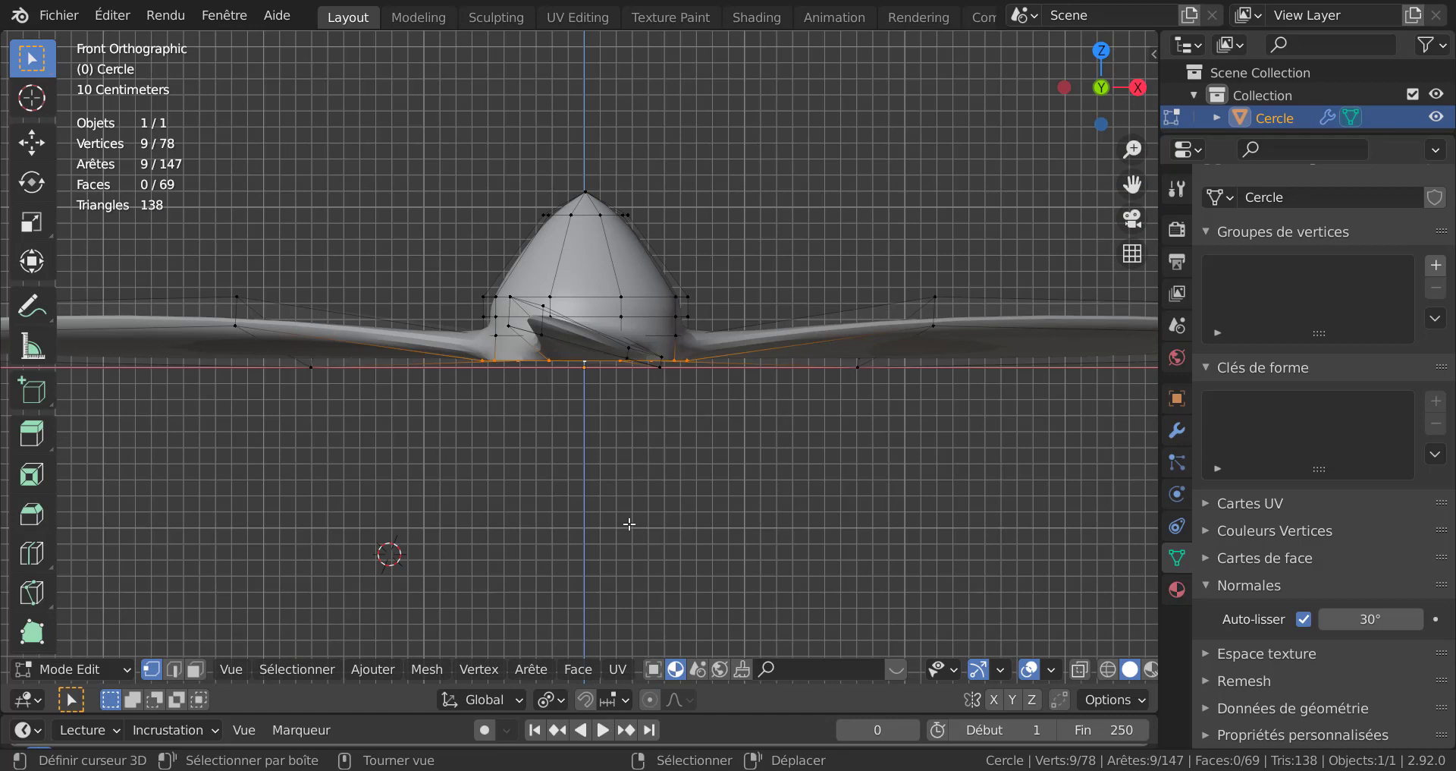
{"action": "key", "text": "e"}
{"action": "key", "text": "z"}
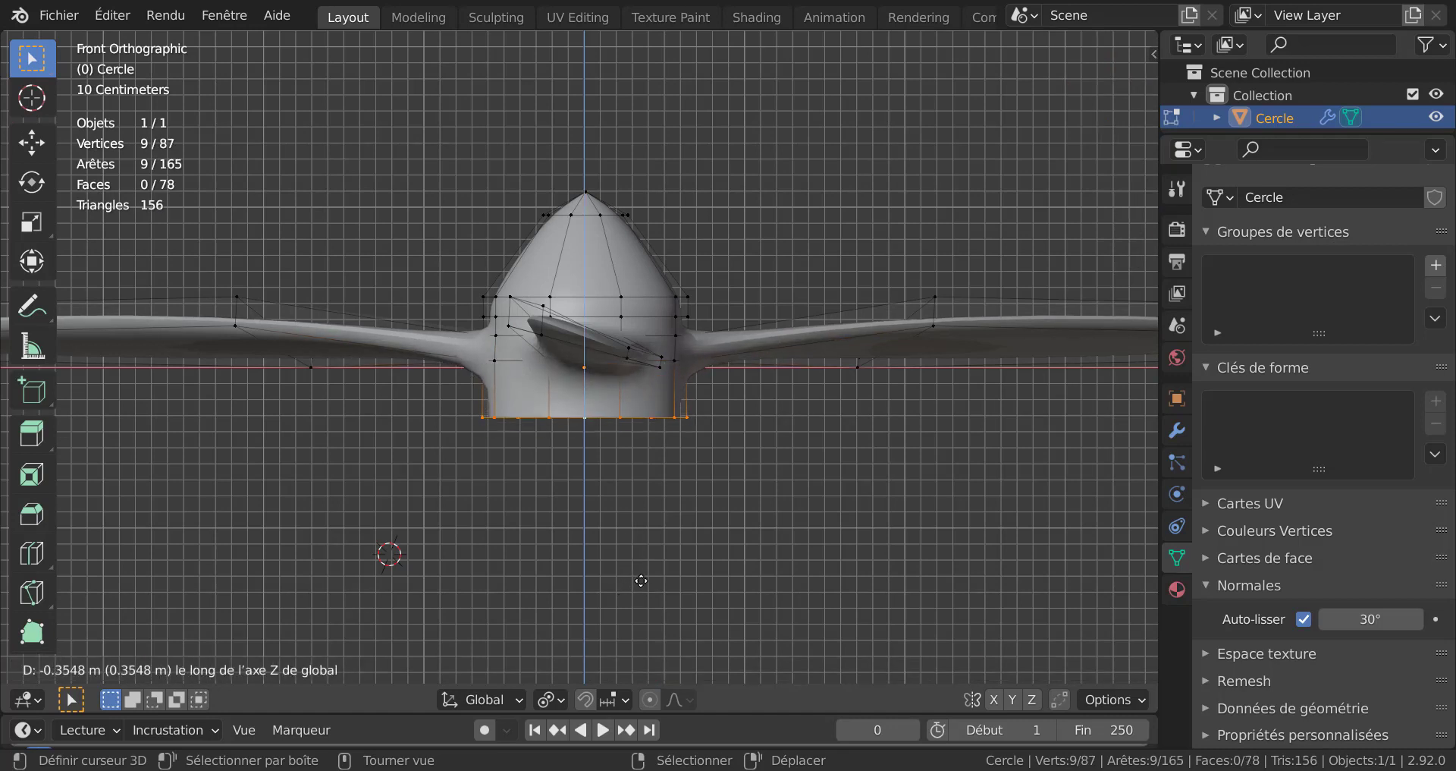
{"action": "left_click", "coordinate": [644, 536]}
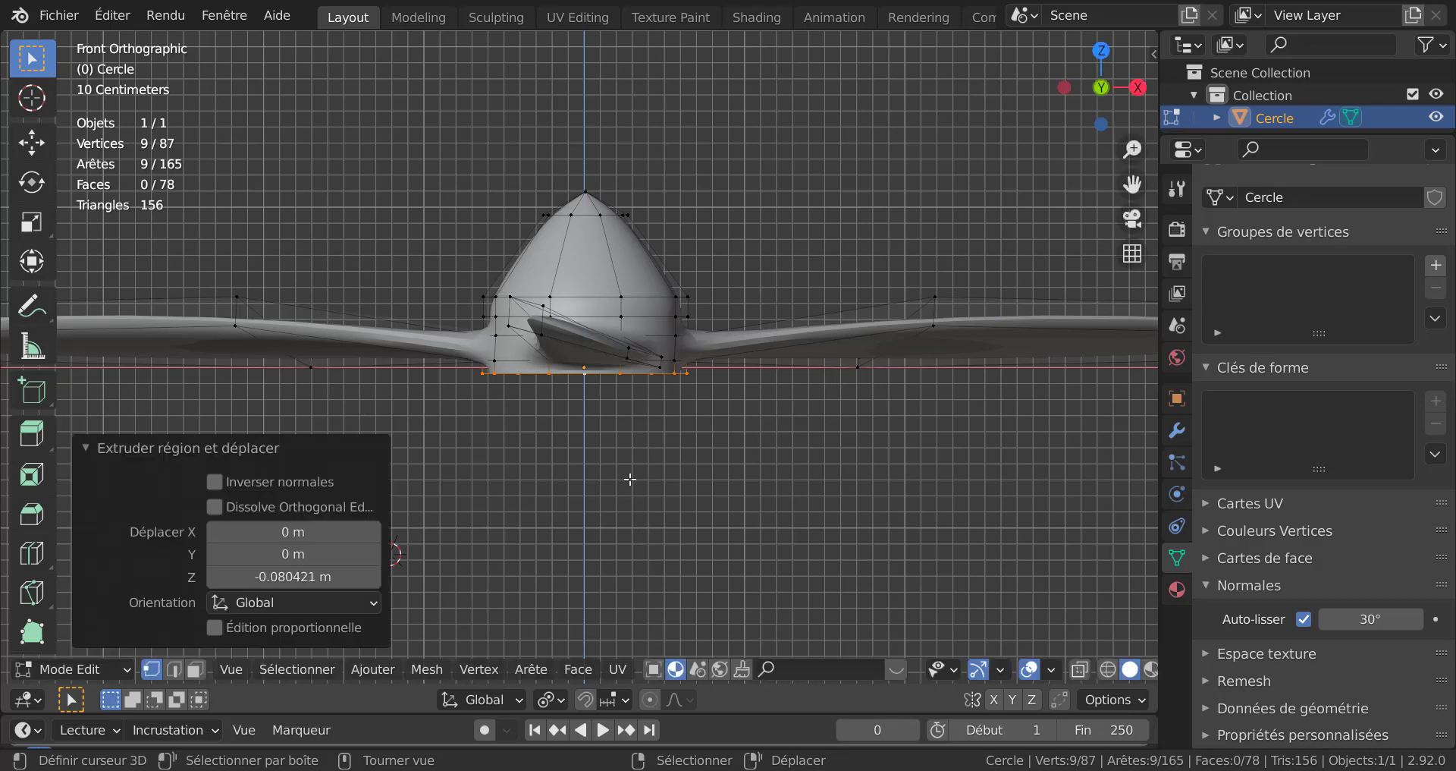
Step: Extrude the hub's bottom loop another 0.322 m or so downward along Z
{"action": "key", "text": "e"}
{"action": "key", "text": "z"}
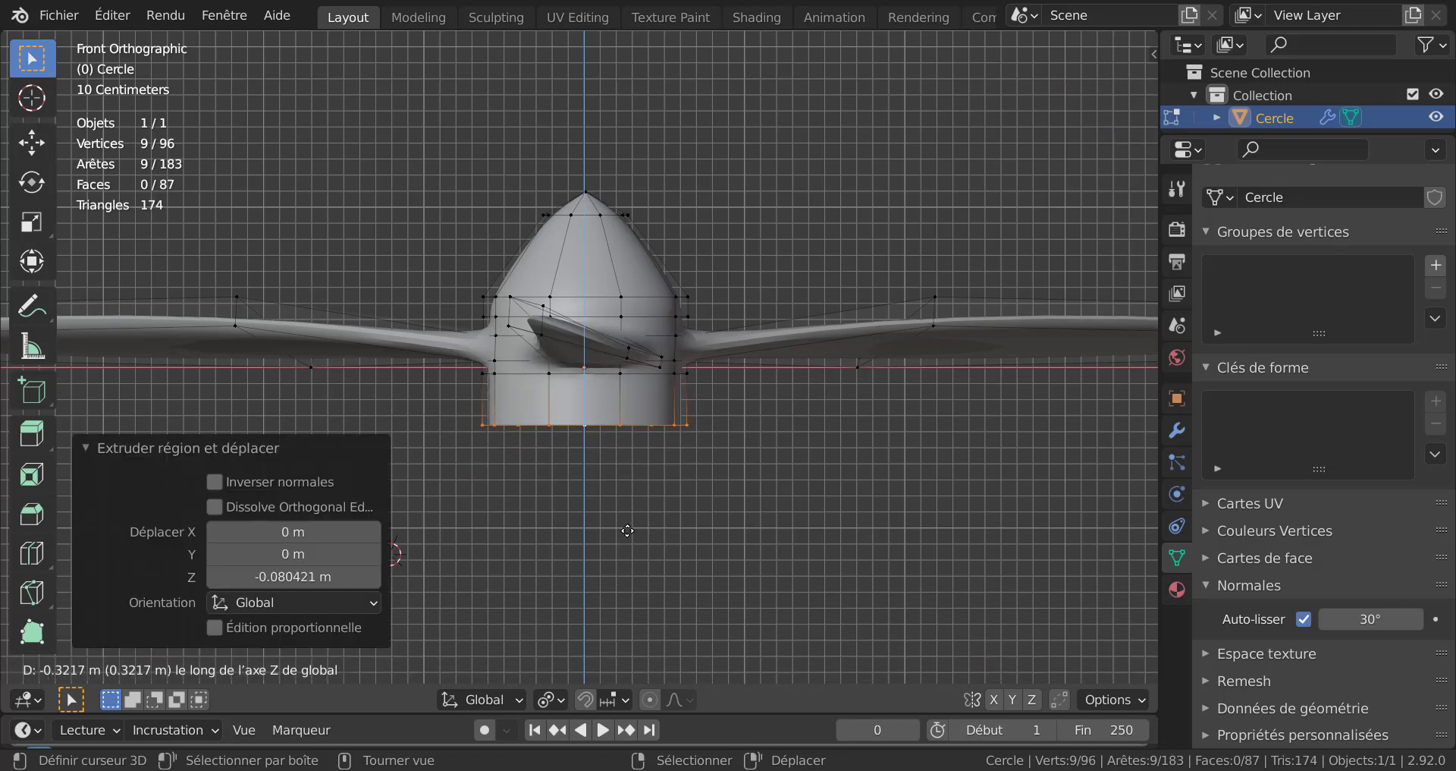
{"action": "left_click", "coordinate": [628, 531]}
Step: Extrude the hub's bottom rim inward twice, scaling the first ring to 0.946 and the second to 0.390
{"action": "key", "text": "e"}
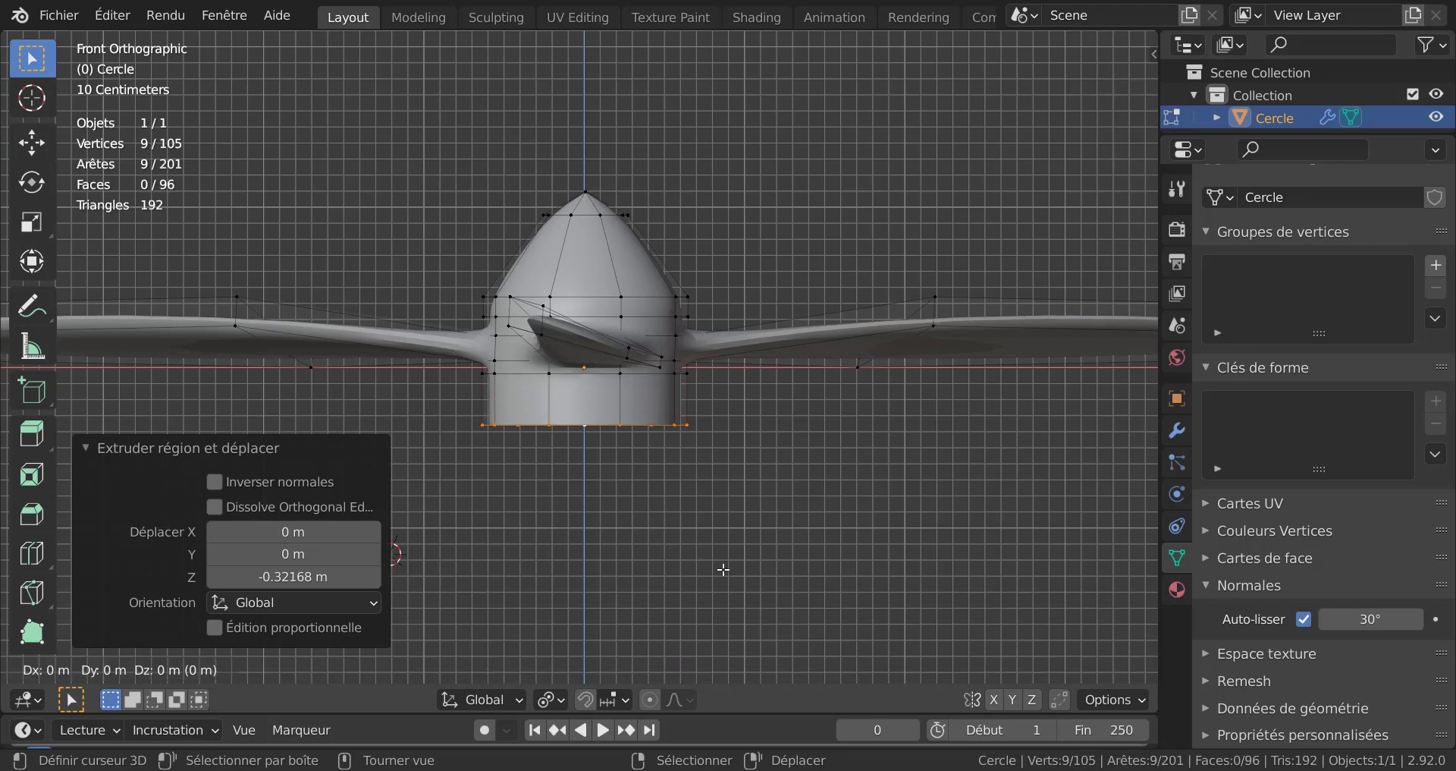
{"action": "left_click", "coordinate": [719, 557]}
{"action": "middle_click_drag", "start_coordinate": [722, 530], "coordinate": [723, 502]}
{"action": "middle_click_drag", "start_coordinate": [676, 559], "coordinate": [760, 469]}
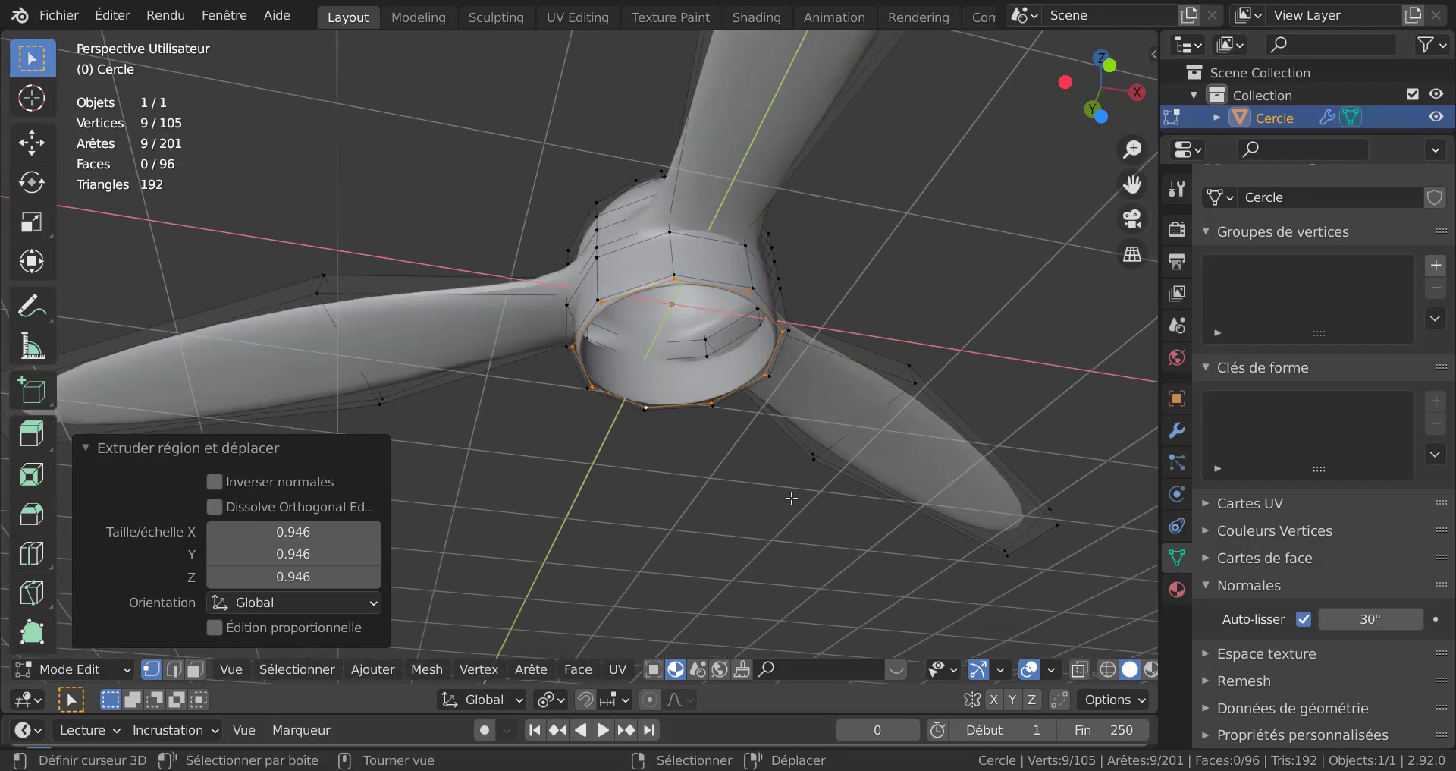
{"action": "key", "text": "e"}
{"action": "key", "text": "s"}
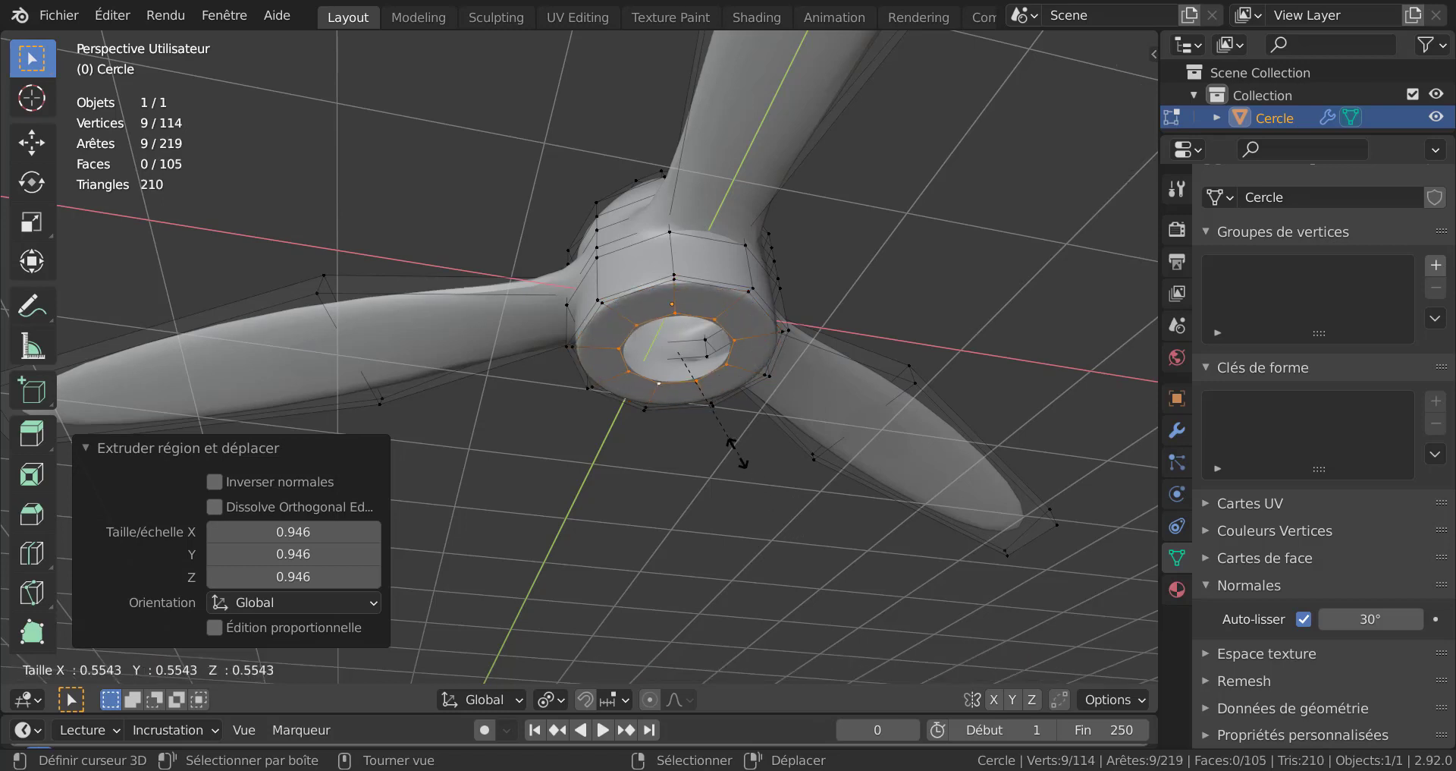
{"action": "left_click", "coordinate": [720, 422]}
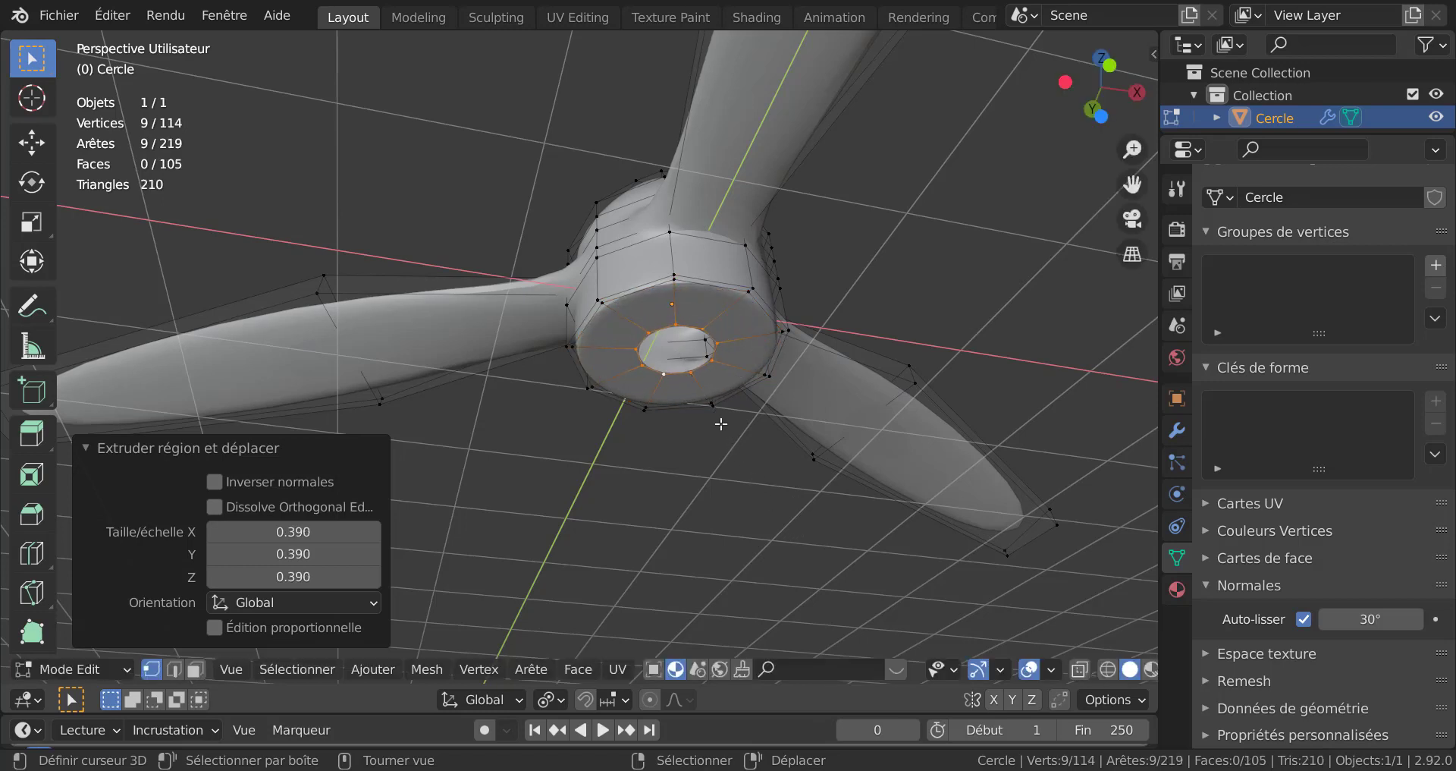
Step: Extrude the hub's inner bottom ring about 0.025 m downward along Z and extrude it down again along Z to form the rear shaft
{"action": "key", "text": "e"}
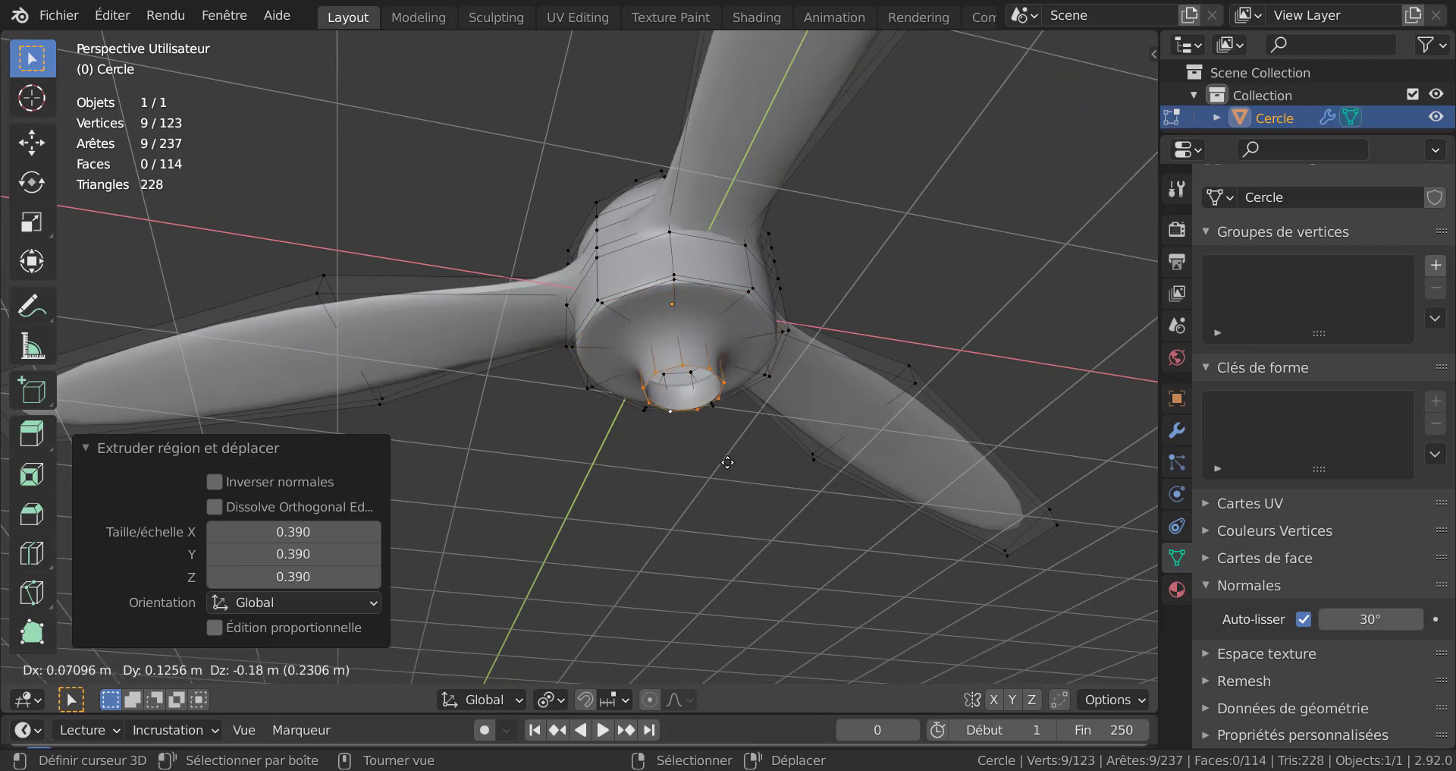
{"action": "key", "text": "z"}
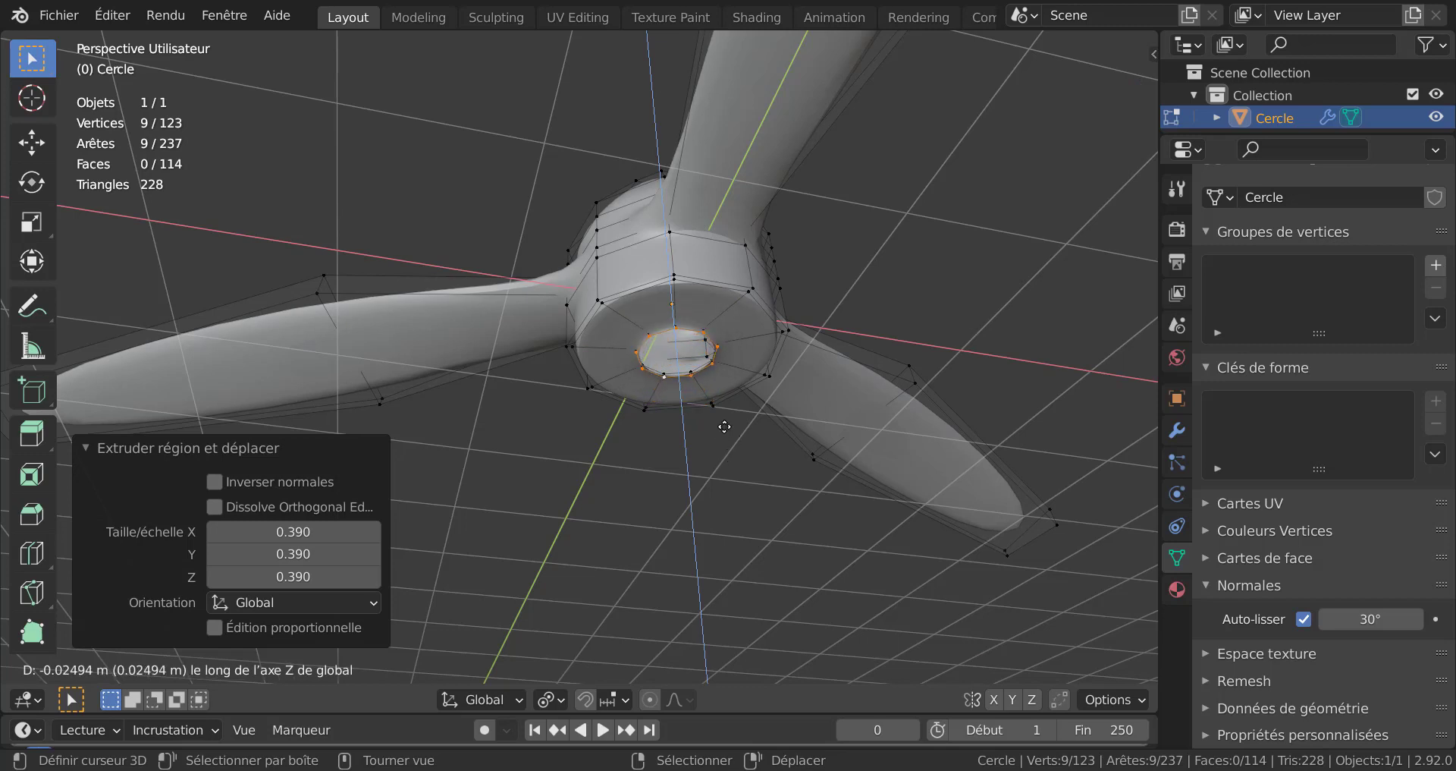
{"action": "left_click", "coordinate": [724, 426]}
{"action": "key", "text": "e"}
{"action": "key", "text": "z"}
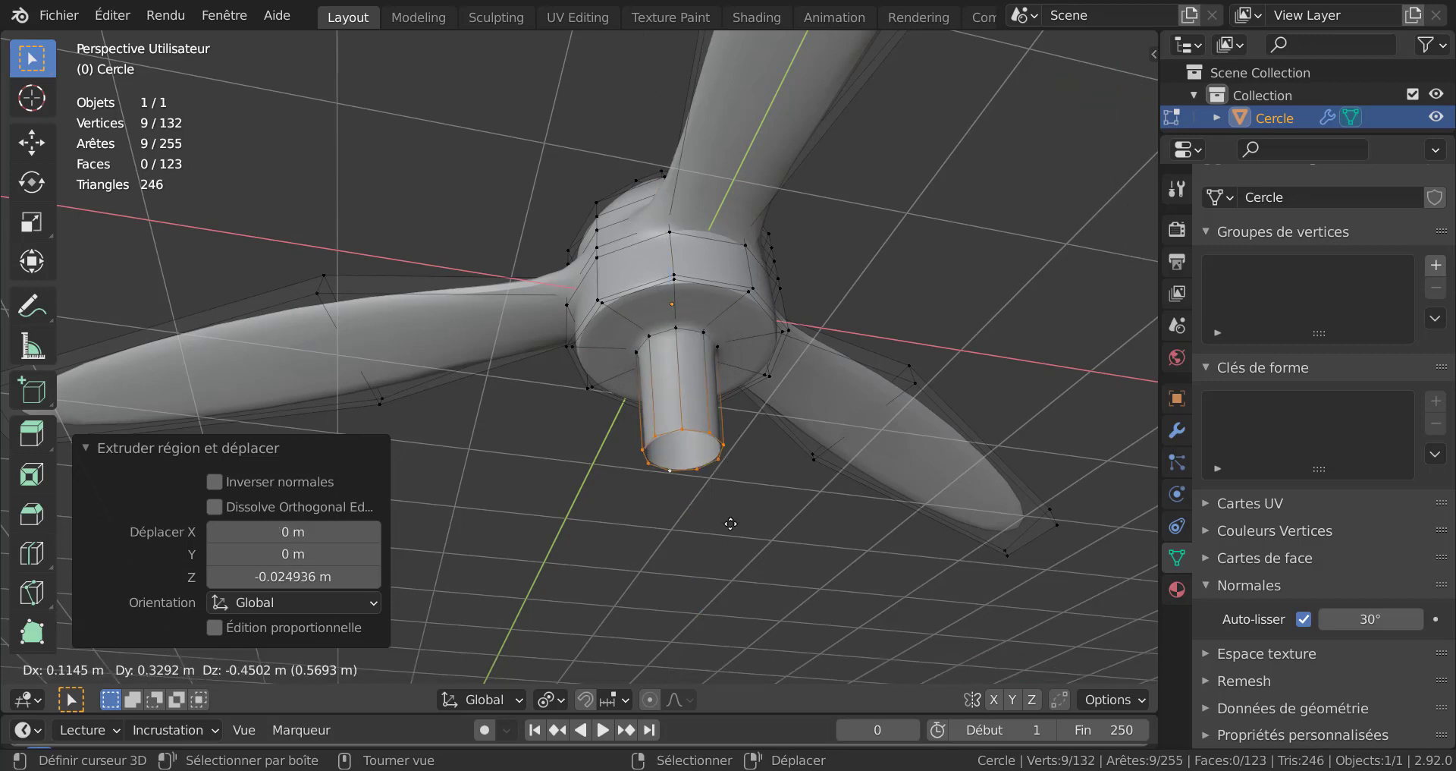
{"action": "left_click", "coordinate": [767, 431]}
{"action": "key", "text": "Tab"}
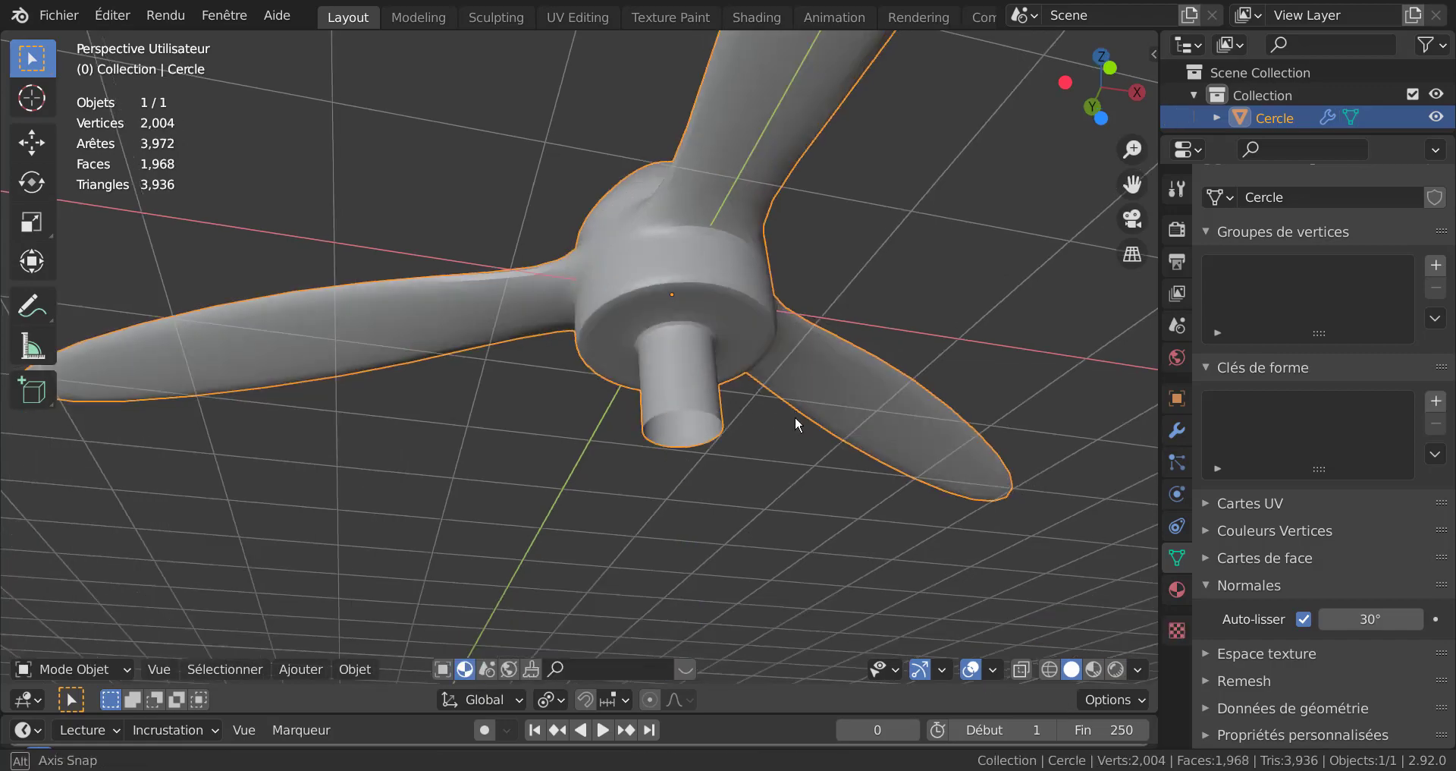
Step: Select the edge loop around the lower part of the nose cone and scale it to about 0.92
{"action": "middle_click_drag", "start_coordinate": [795, 416], "coordinate": [524, 411]}
{"action": "scroll", "coordinate": [576, 408], "scroll_direction": "up", "scroll_amount": 4}
{"action": "key", "text": "Tab"}
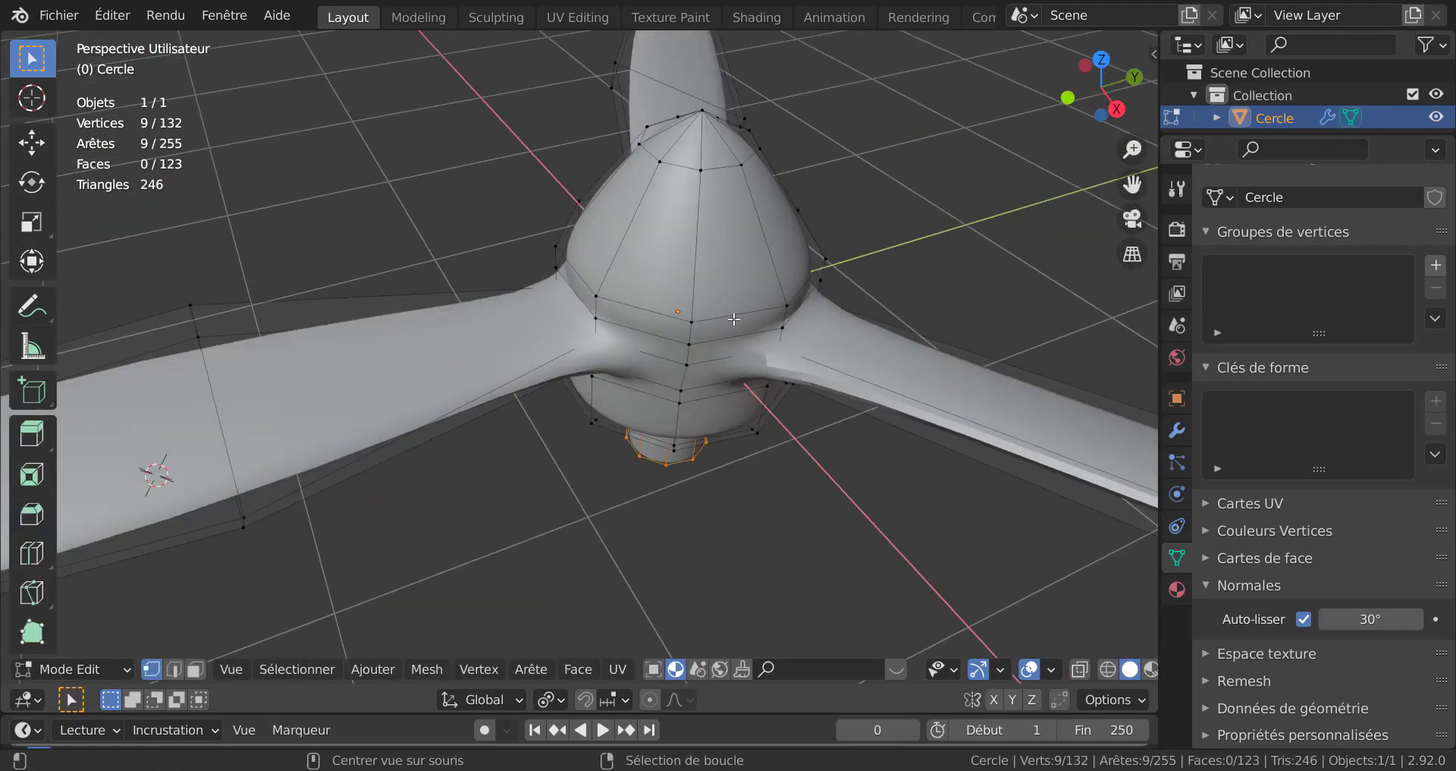
{"action": "mouse_move", "coordinate": [755, 478]}
{"action": "middle_mouse_down"}
{"action": "mouse_move", "coordinate": [753, 436]}
{"action": "mouse_move", "coordinate": [765, 462]}
{"action": "middle_mouse_up"}
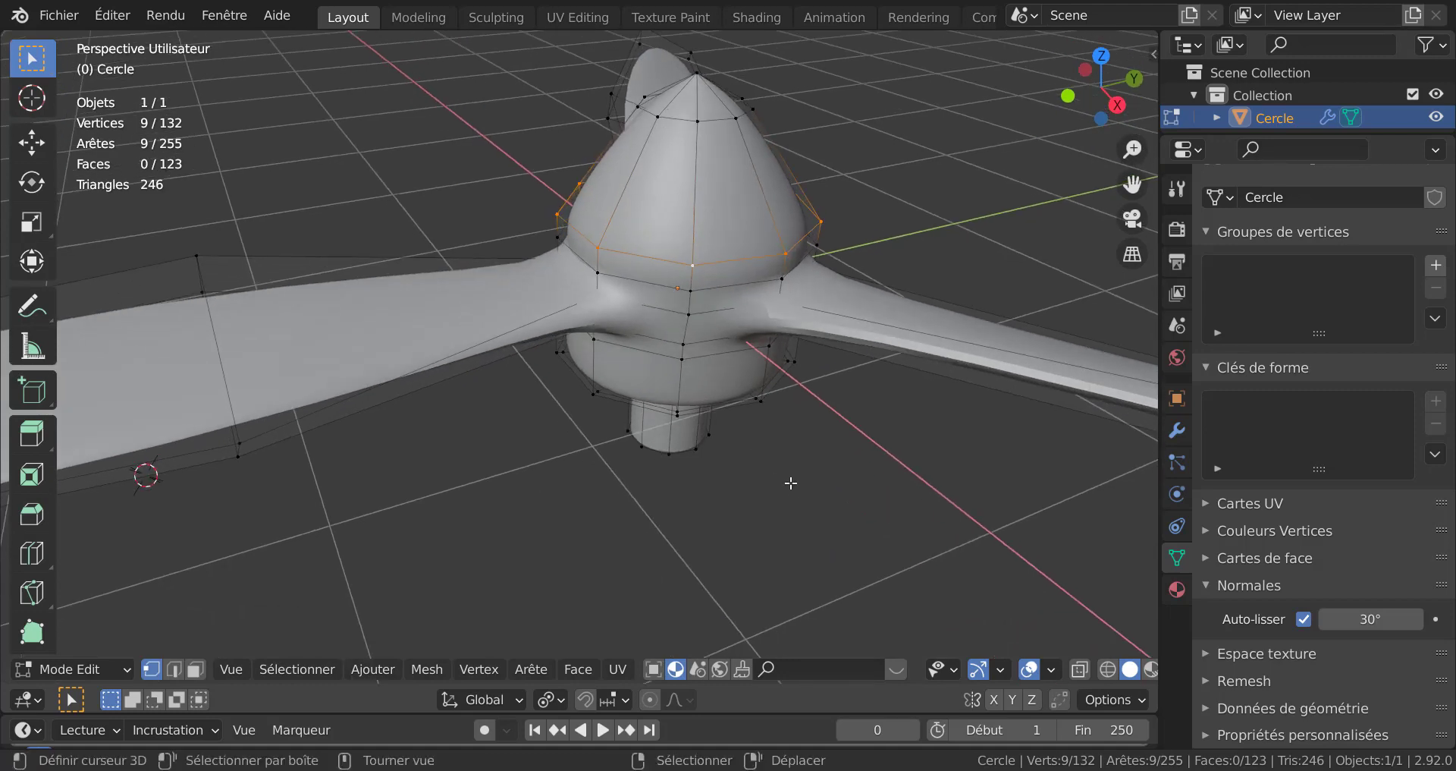
{"action": "key", "text": "s"}
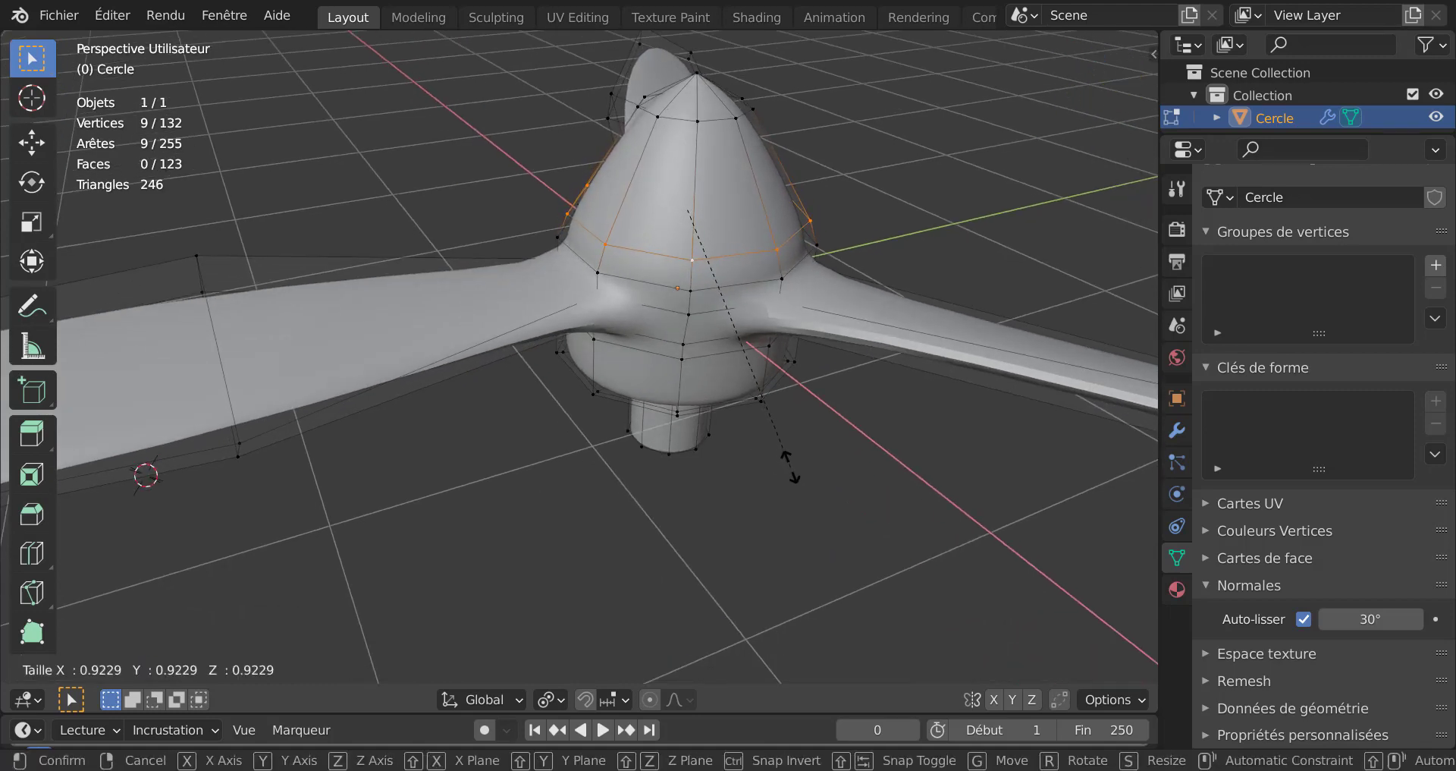
{"action": "left_click", "coordinate": [789, 467]}
{"action": "key", "text": "Tab"}
Step: Add the edge loop just below to the nose cone selection and scale both loops to about 0.91
{"action": "middle_click_drag", "start_coordinate": [785, 467], "coordinate": [759, 450]}
{"action": "key", "text": "Tab"}
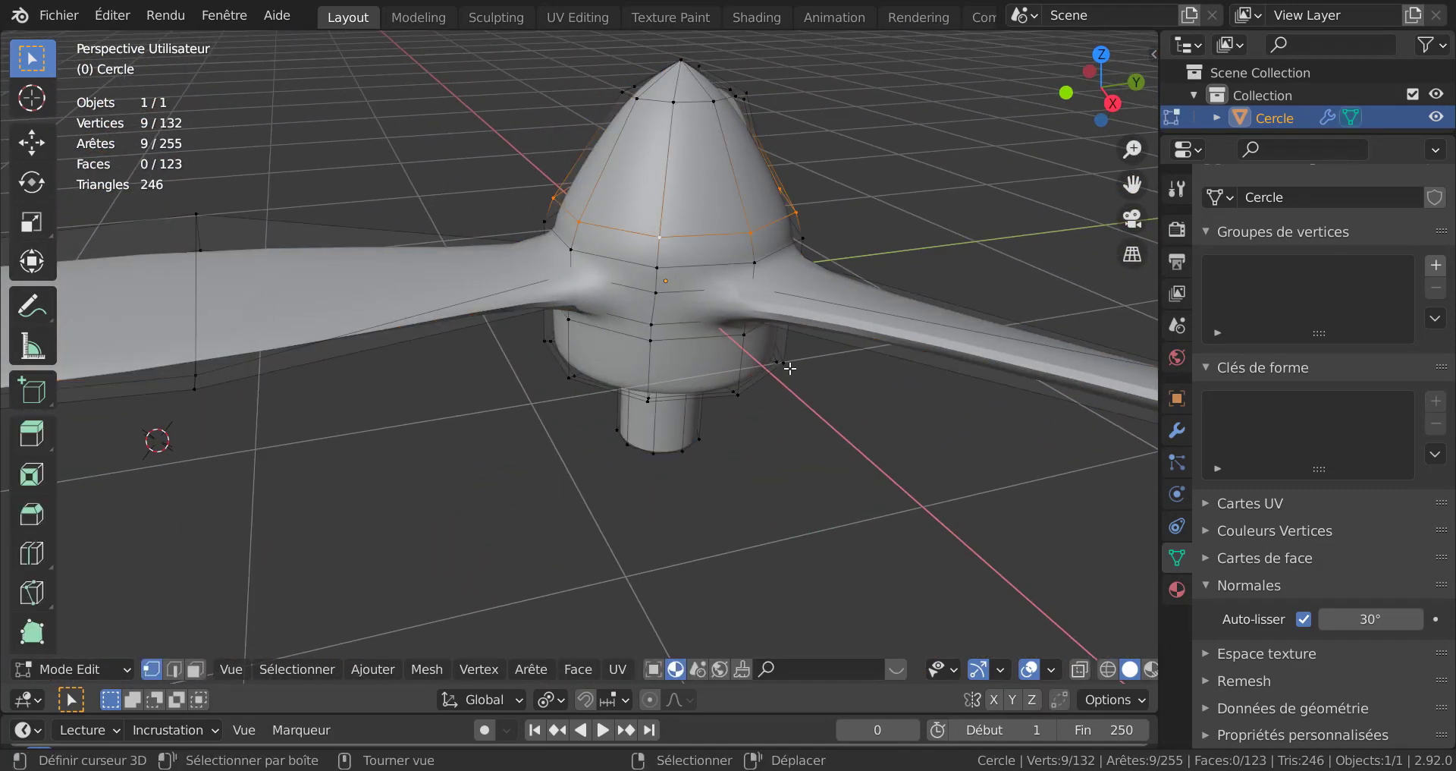
{"action": "middle_click_drag", "start_coordinate": [785, 369], "coordinate": [697, 359]}
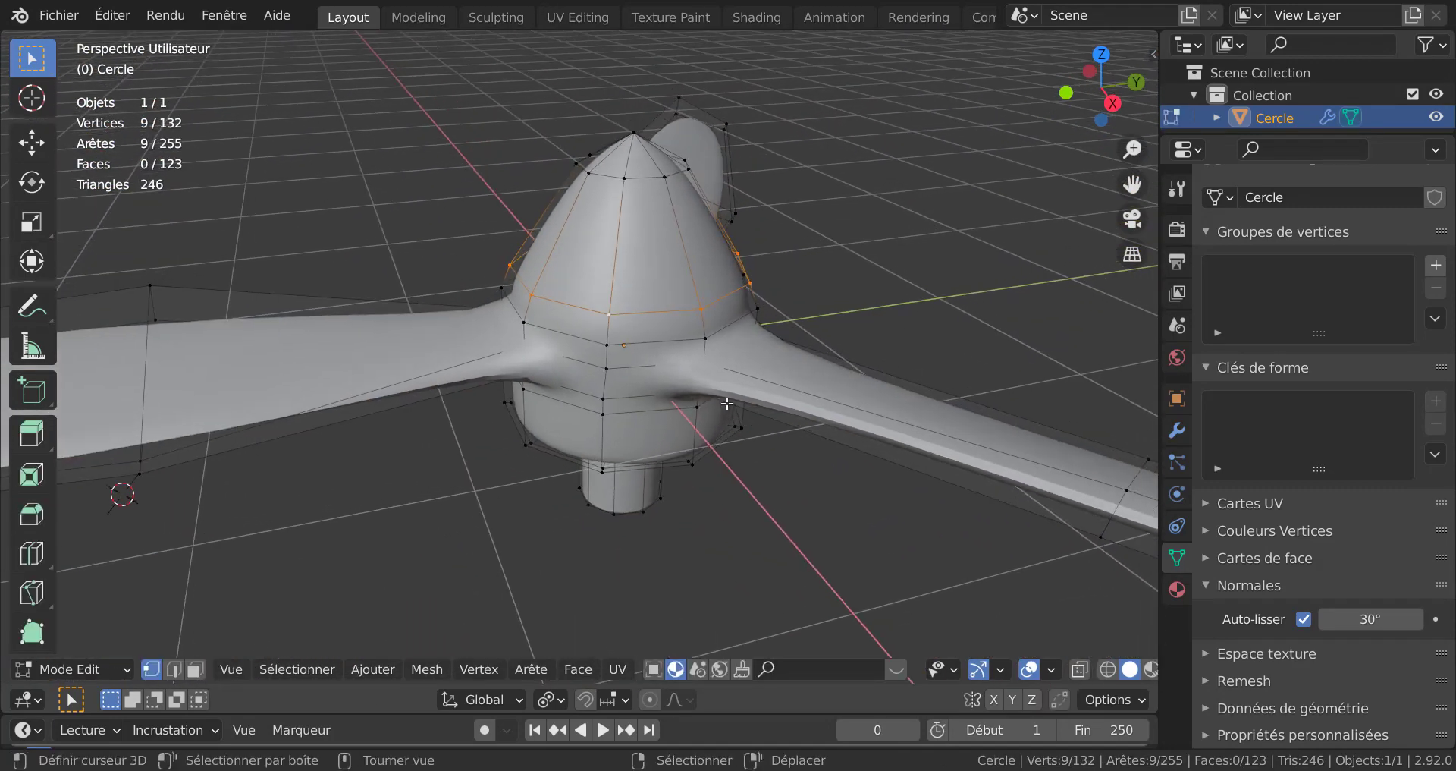
{"action": "left_click", "coordinate": [687, 342], "text": "alt+shift"}
{"action": "key", "text": "s"}
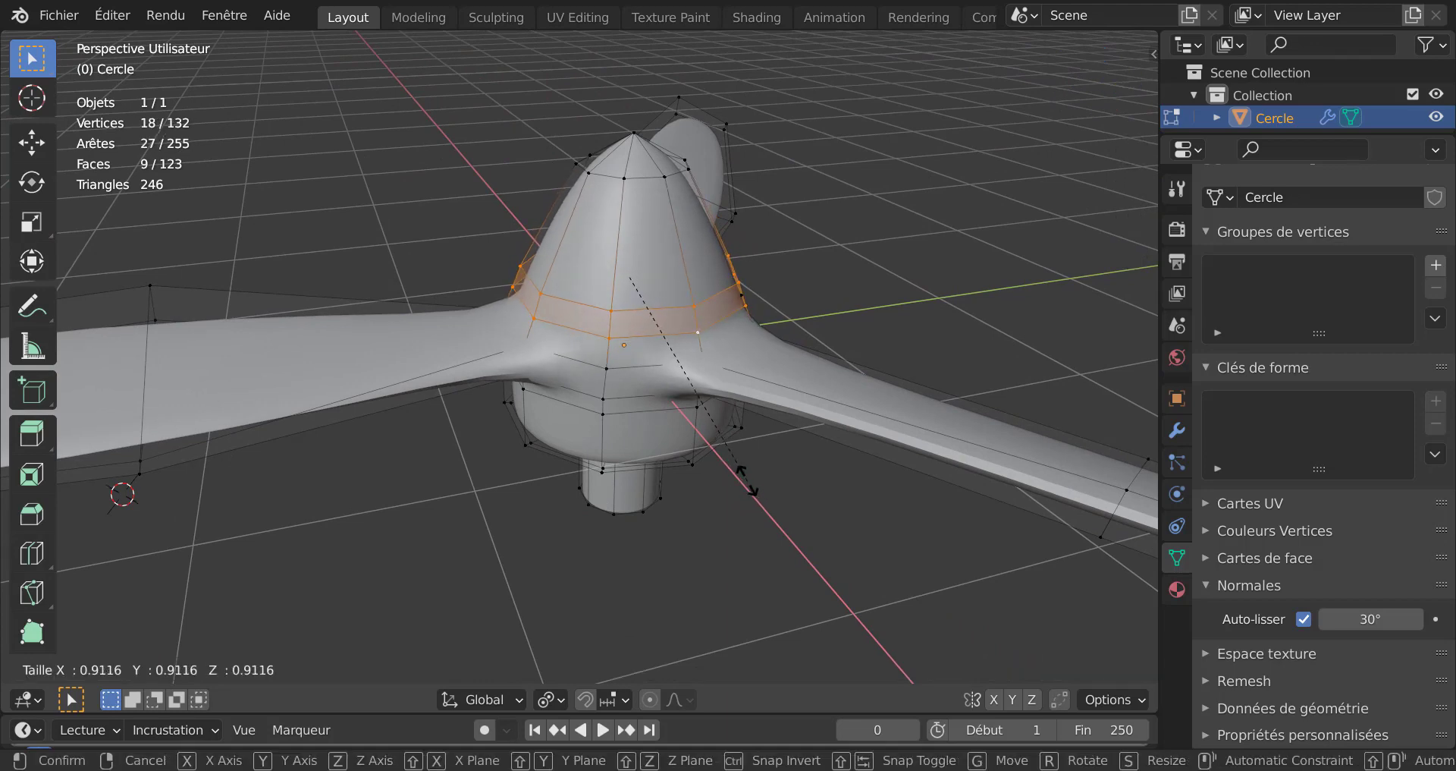
{"action": "left_click", "coordinate": [749, 483]}
{"action": "key", "text": "Tab"}
Step: Add a single centred loop cut across the inner section of each of the three blades, between hub and existing blade loop
{"action": "middle_click_drag", "start_coordinate": [751, 403], "coordinate": [392, 339]}
{"action": "scroll", "coordinate": [392, 339], "scroll_direction": "down", "scroll_amount": 4}
{"action": "middle_click_drag", "start_coordinate": [486, 371], "coordinate": [911, 462]}
{"action": "scroll", "coordinate": [687, 429], "scroll_direction": "up", "scroll_amount": 4}
{"action": "middle_click_drag", "start_coordinate": [646, 408], "coordinate": [358, 447]}
{"action": "key", "text": "Tab"}
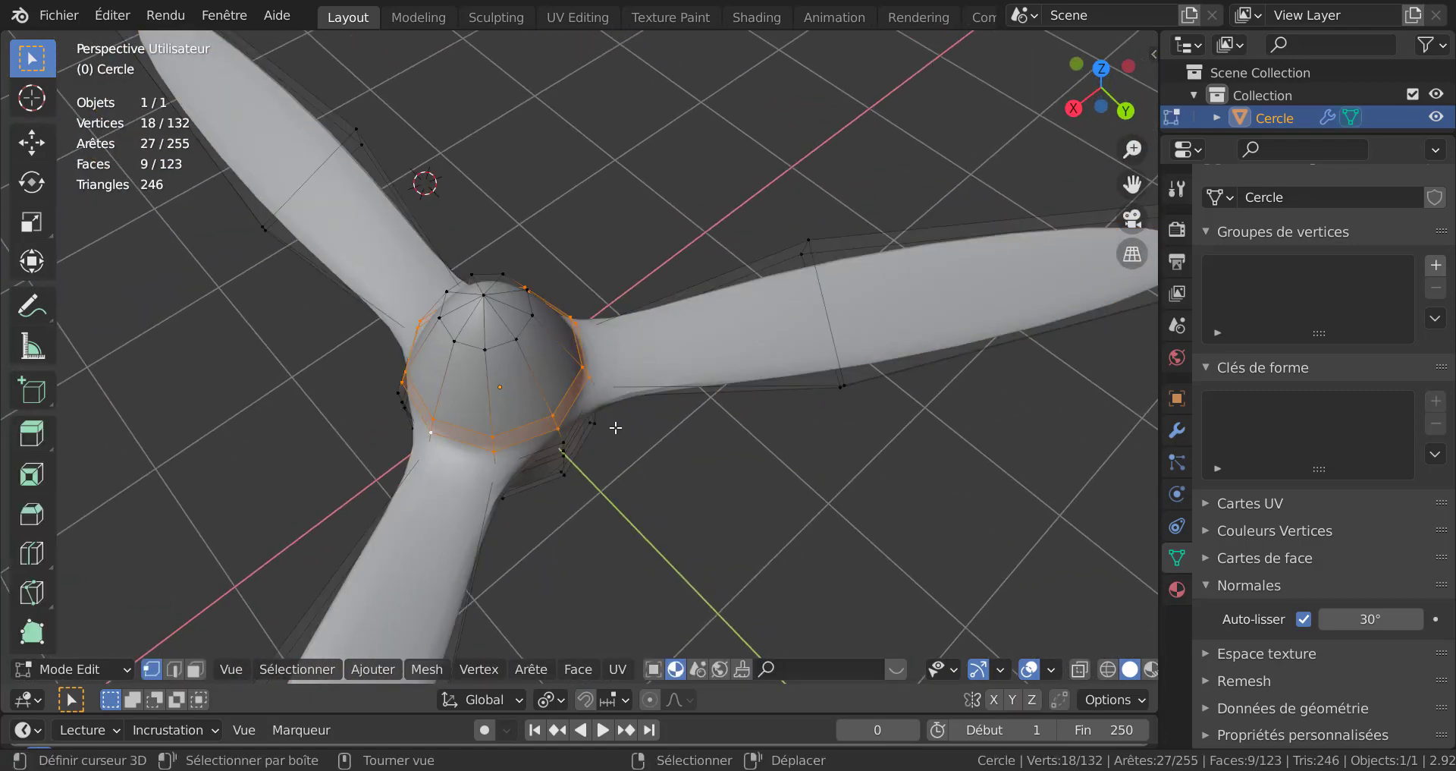
{"action": "middle_click_drag", "start_coordinate": [615, 428], "coordinate": [652, 418]}
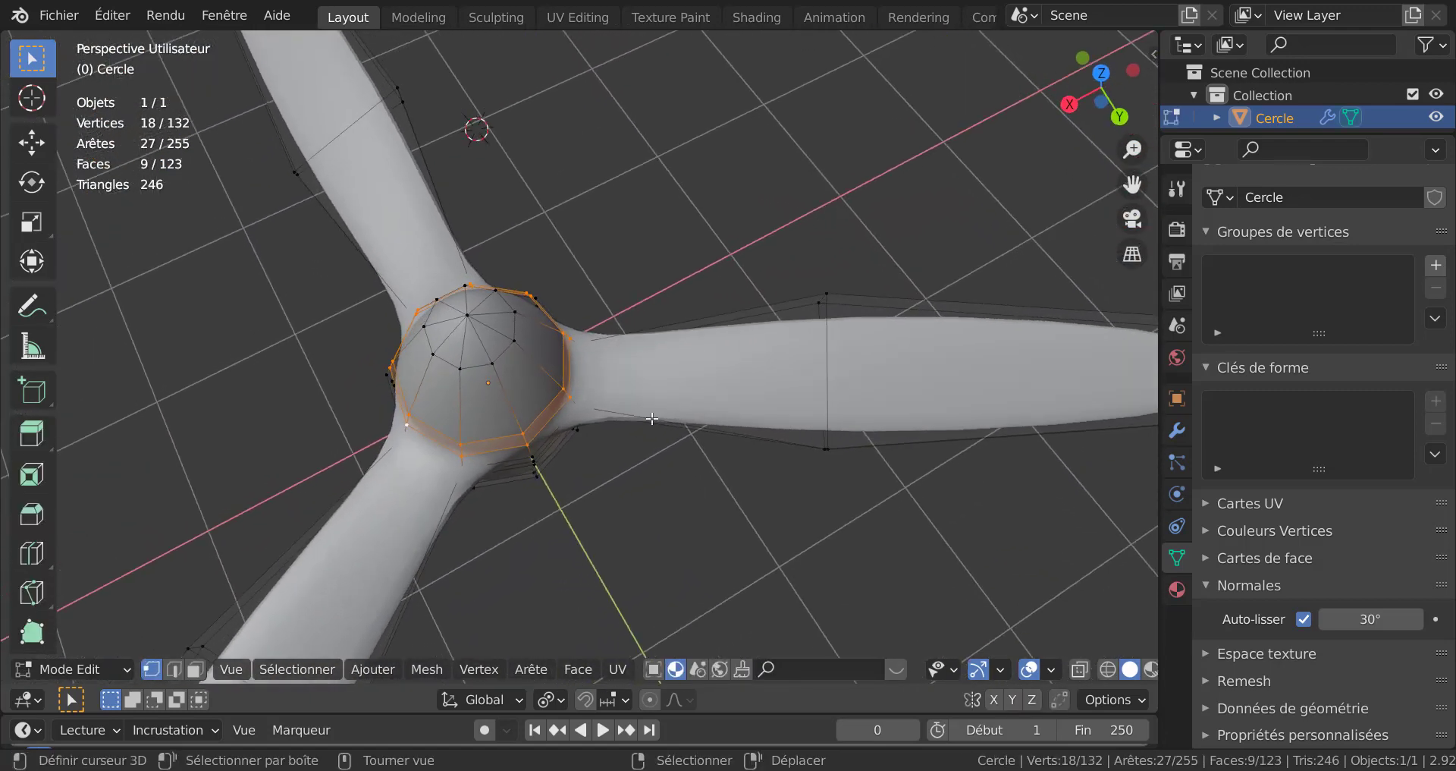
{"action": "key", "text": "ctrl+r"}
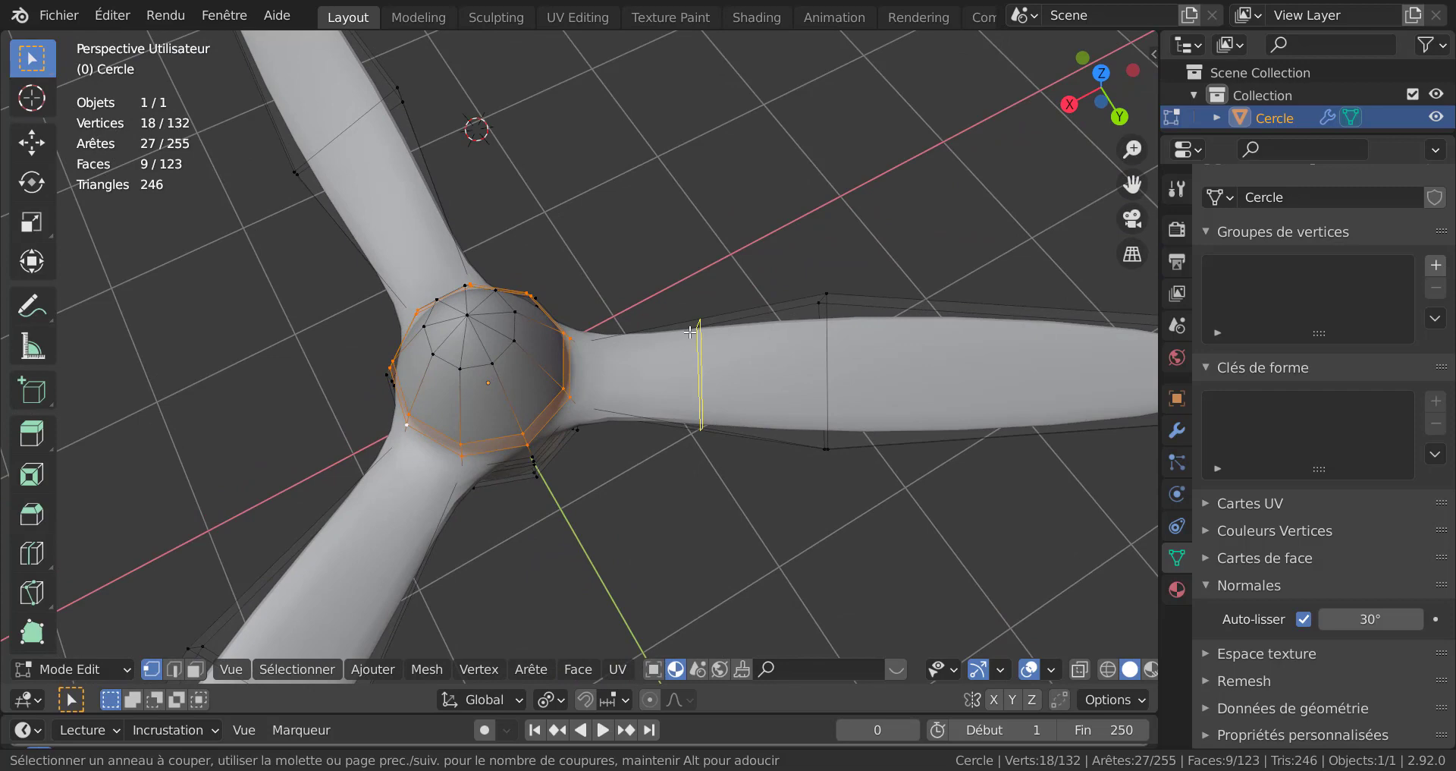
{"action": "left_click", "coordinate": [690, 332]}
{"action": "right_click", "coordinate": [691, 331]}
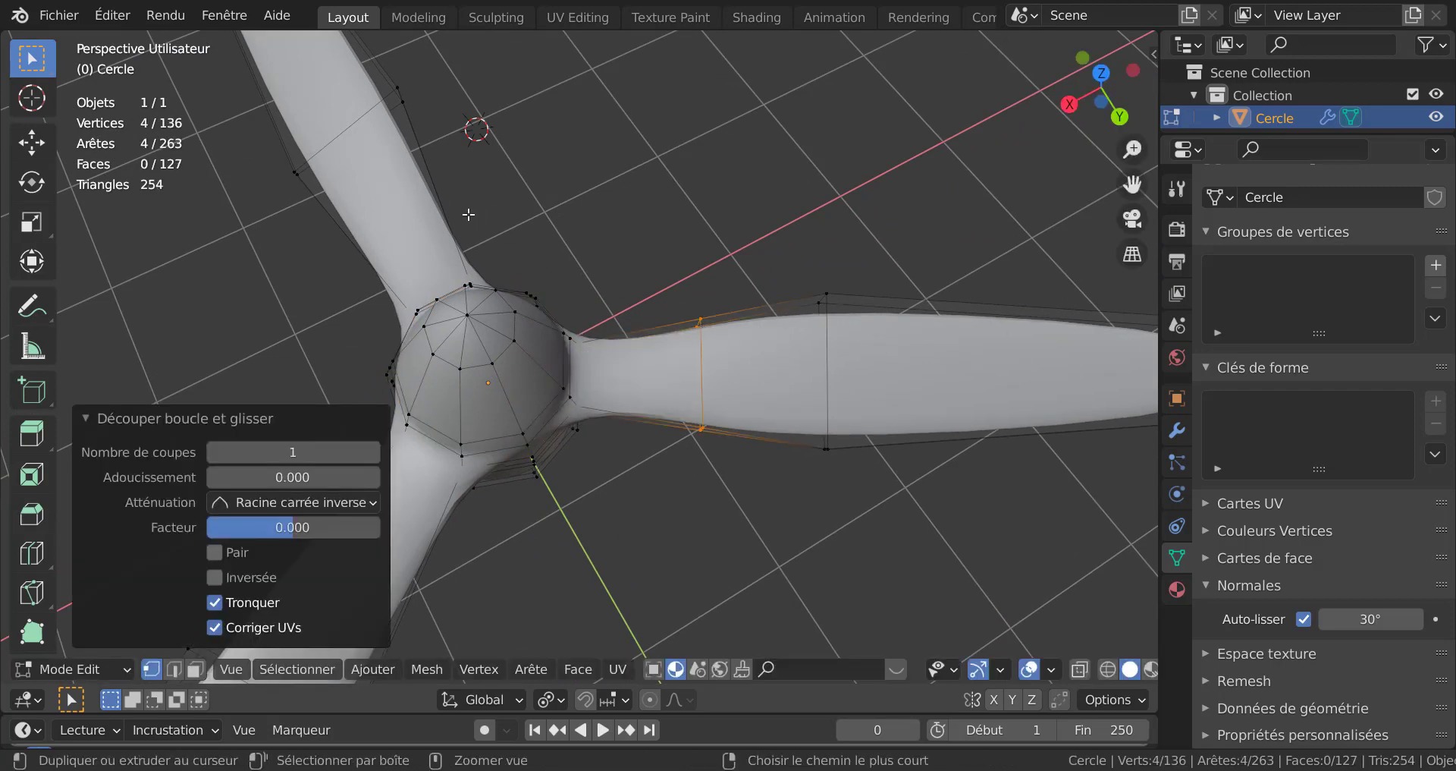
{"action": "key", "text": "ctrl+r"}
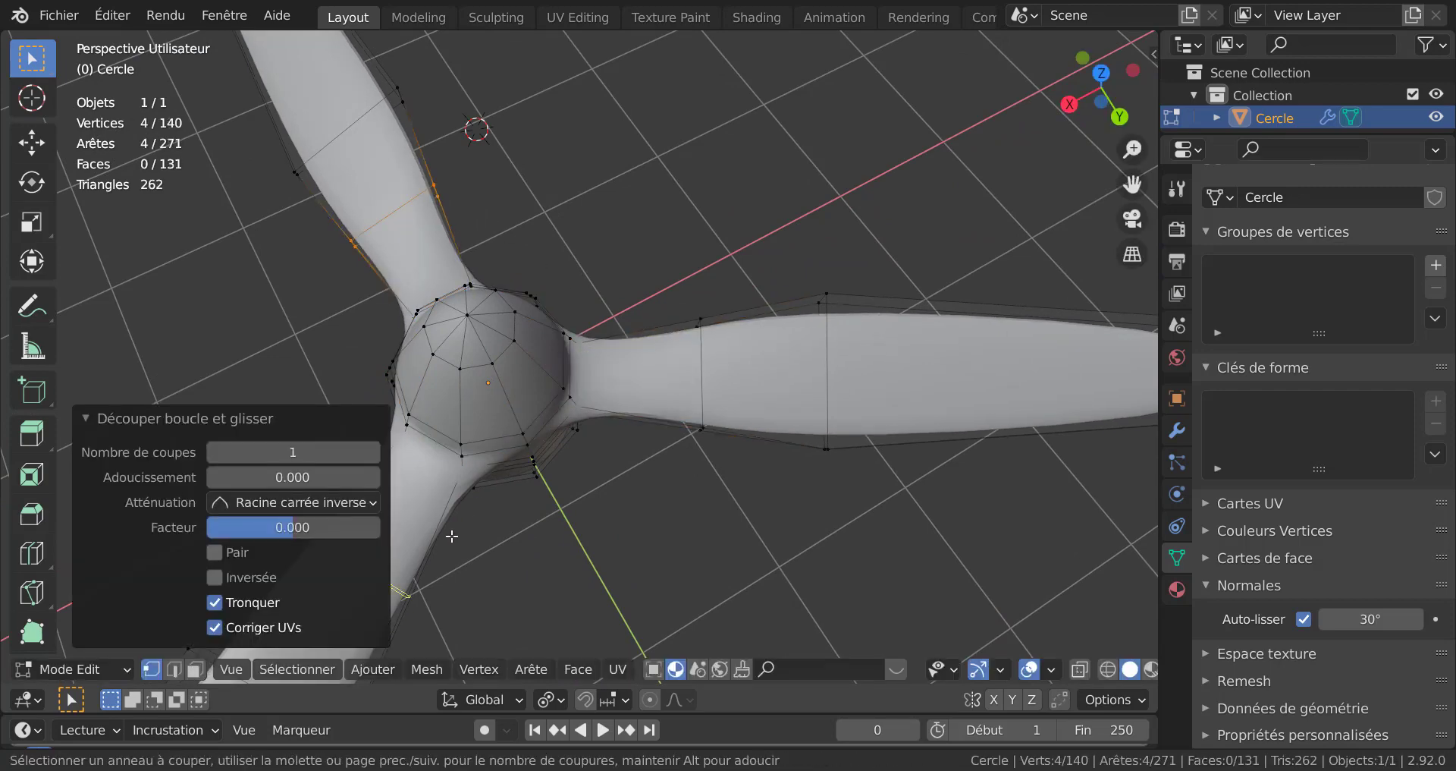
{"action": "left_click", "coordinate": [452, 536]}
{"action": "left_click", "coordinate": [455, 537]}
{"action": "scroll", "coordinate": [548, 536], "scroll_direction": "down", "scroll_amount": 2}
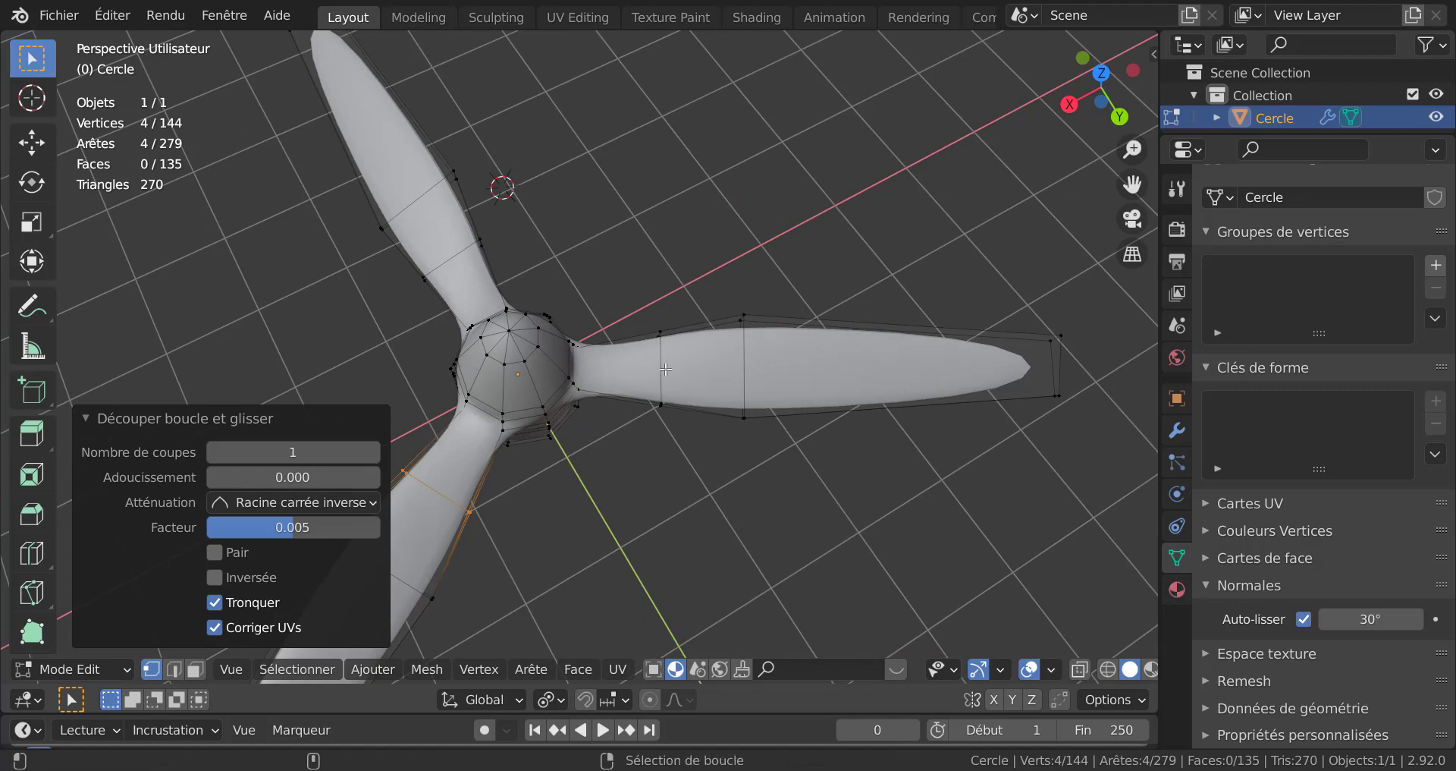
Step: Select the three new blade loops together and scale them toward the hub to about 0.573 from the top view
{"action": "left_click", "coordinate": [660, 393], "text": "alt+shift"}
{"action": "left_click", "coordinate": [473, 266], "text": "alt+shift"}
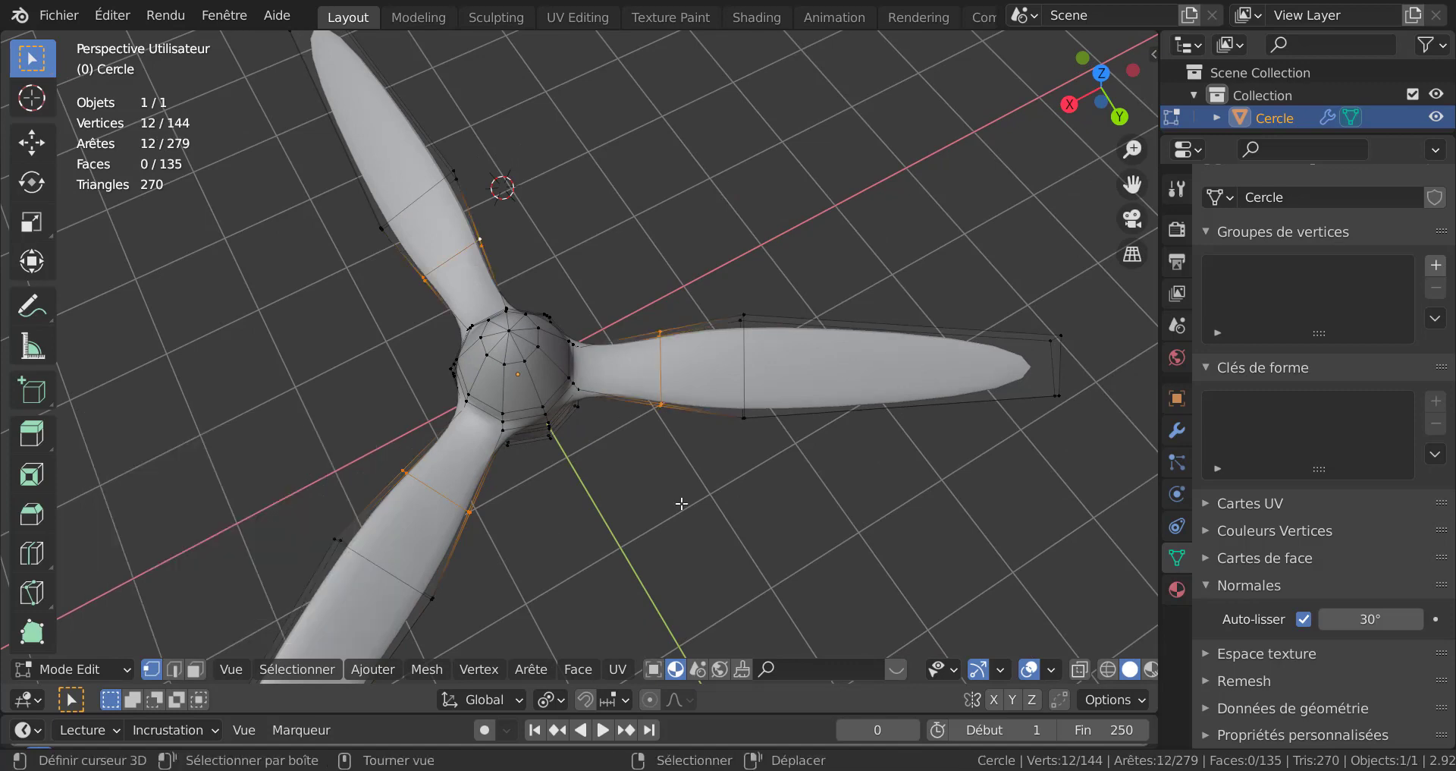
{"action": "key", "text": "KP_7"}
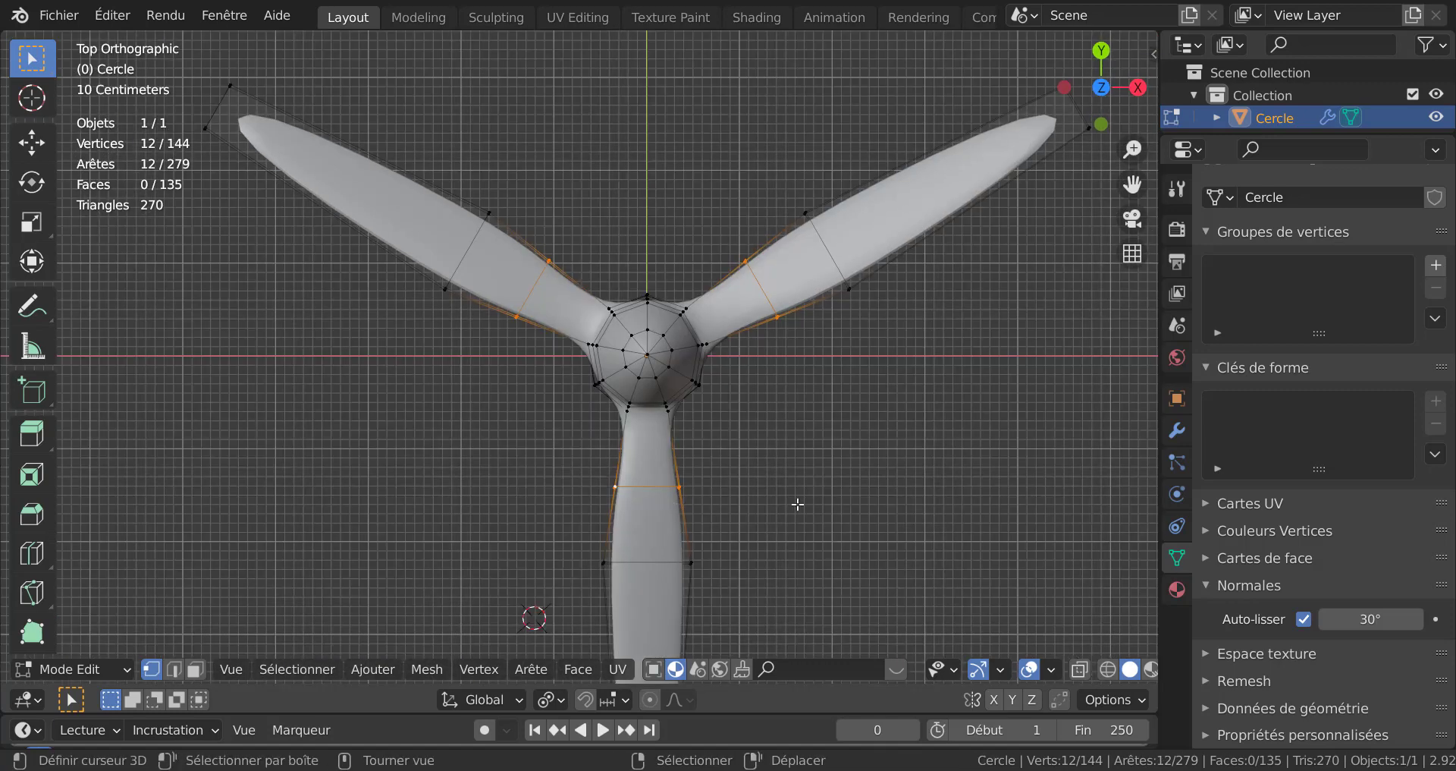
{"action": "middle_click_drag", "start_coordinate": [814, 465], "coordinate": [749, 452], "text": "shift"}
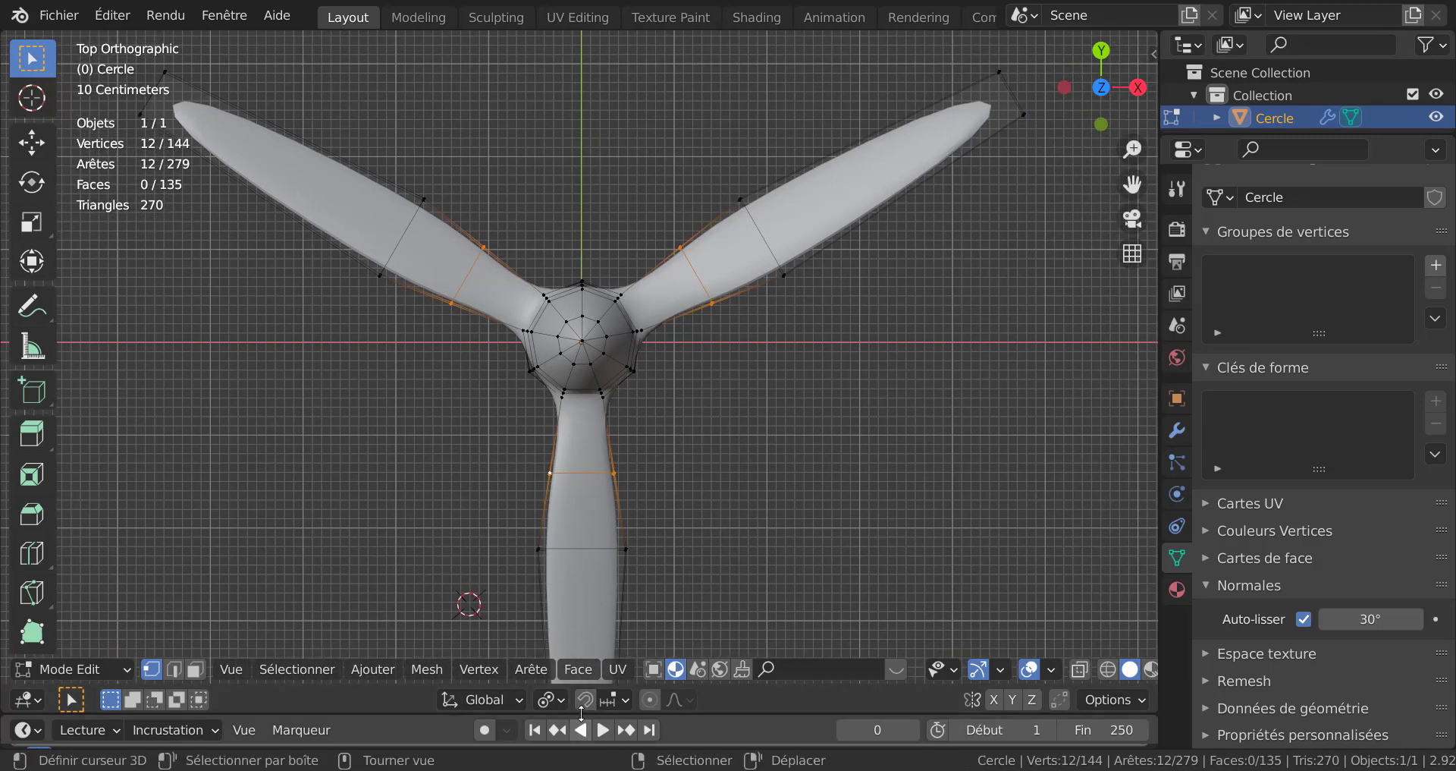
{"action": "left_click", "coordinate": [549, 699]}
{"action": "left_click", "coordinate": [583, 599]}
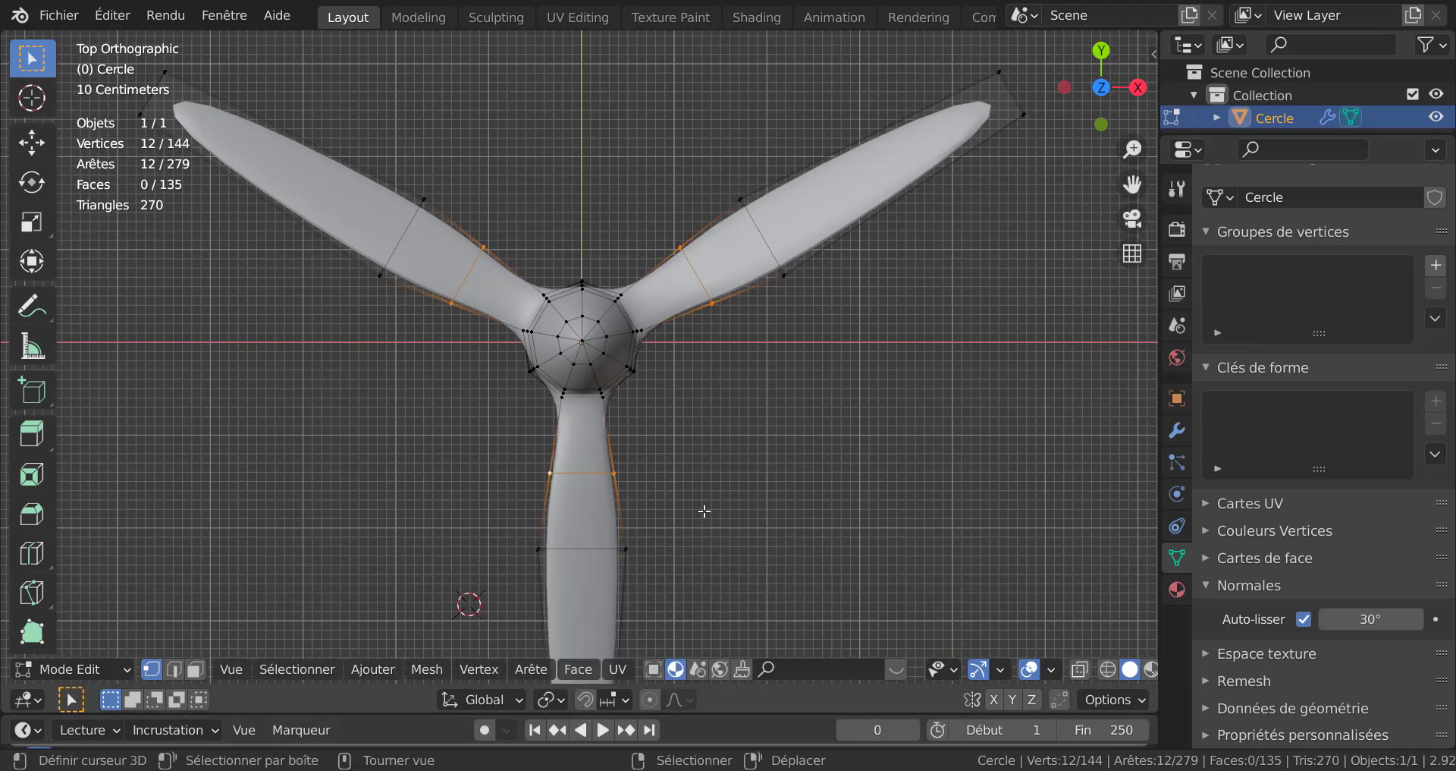
{"action": "key", "text": "s"}
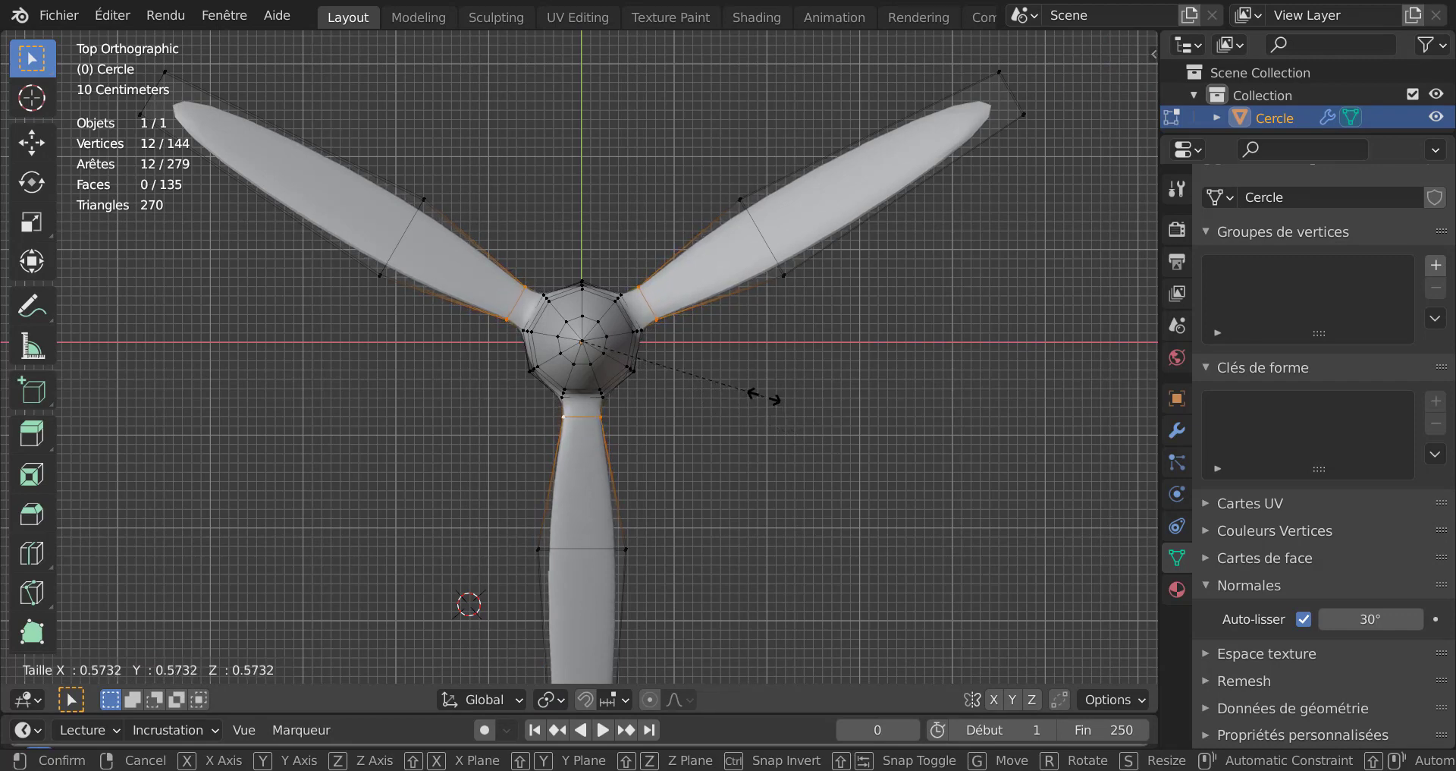
{"action": "left_click", "coordinate": [769, 397]}
{"action": "key", "text": "Tab"}
Step: Examine the smoothed propeller's blade roots, hub and shaft in object mode from the top and in perspective
{"action": "middle_click_drag", "start_coordinate": [753, 505], "coordinate": [849, 443]}
{"action": "key", "text": "KP_7"}
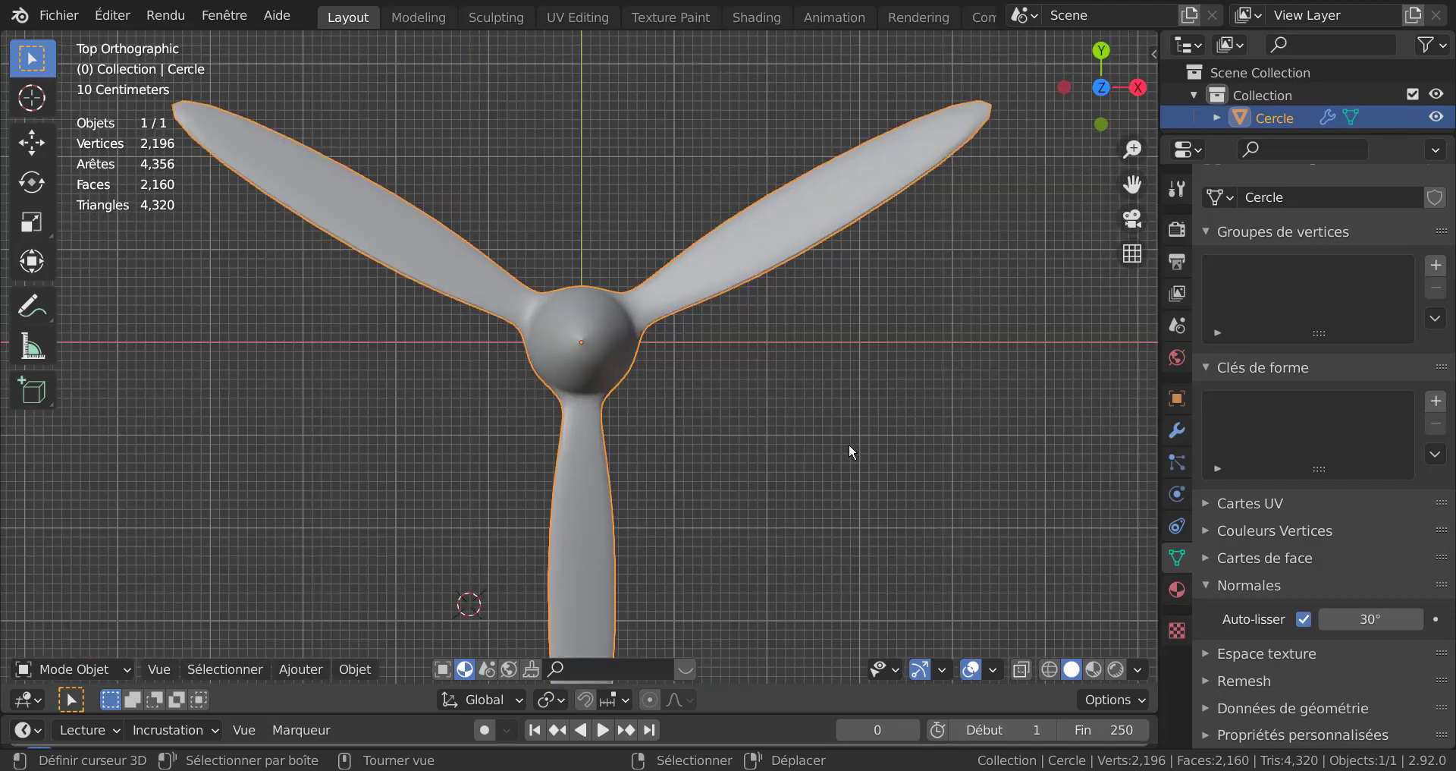
{"action": "scroll", "coordinate": [850, 450], "scroll_direction": "down", "scroll_amount": 1}
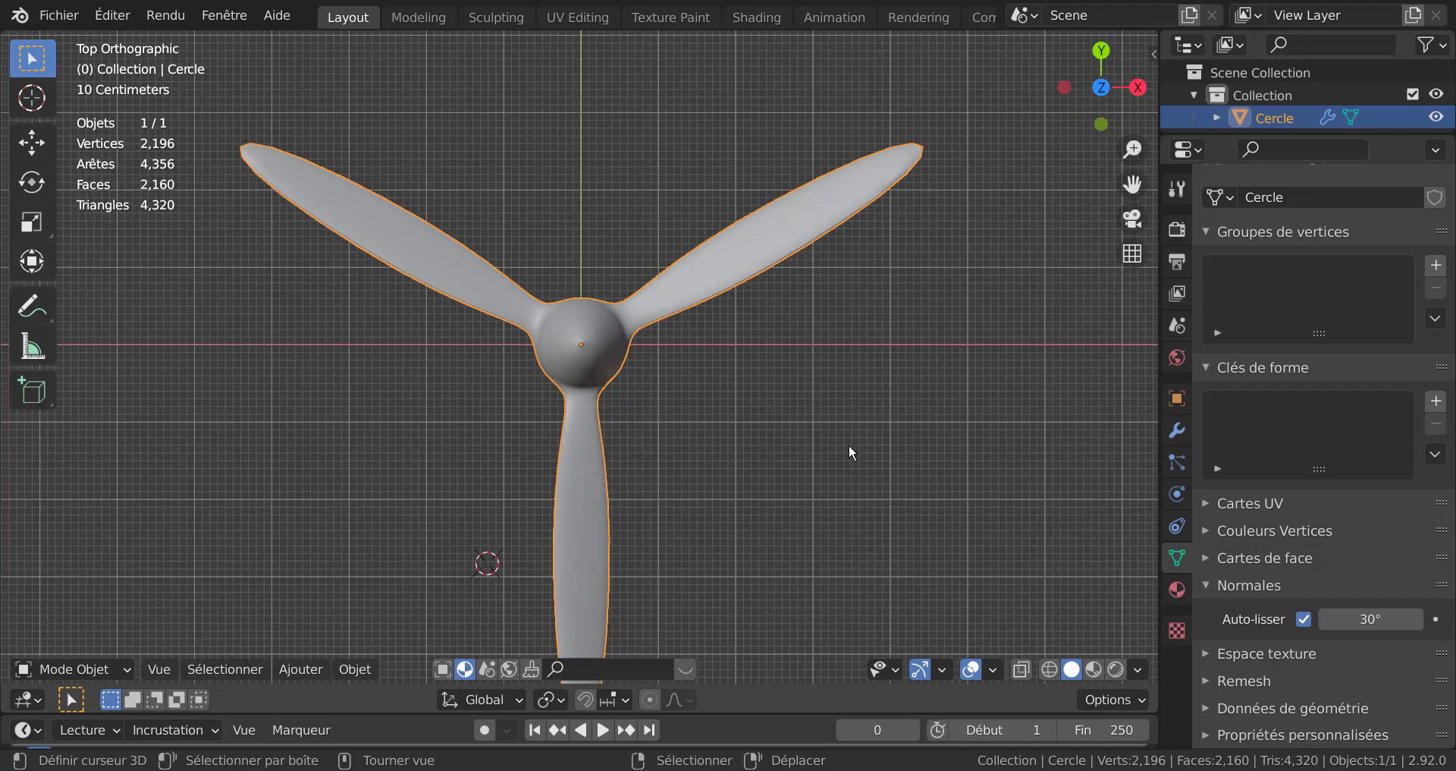
{"action": "middle_click_drag", "start_coordinate": [881, 441], "coordinate": [911, 402], "text": "shift"}
{"action": "scroll", "coordinate": [911, 402], "scroll_direction": "down", "scroll_amount": 2}
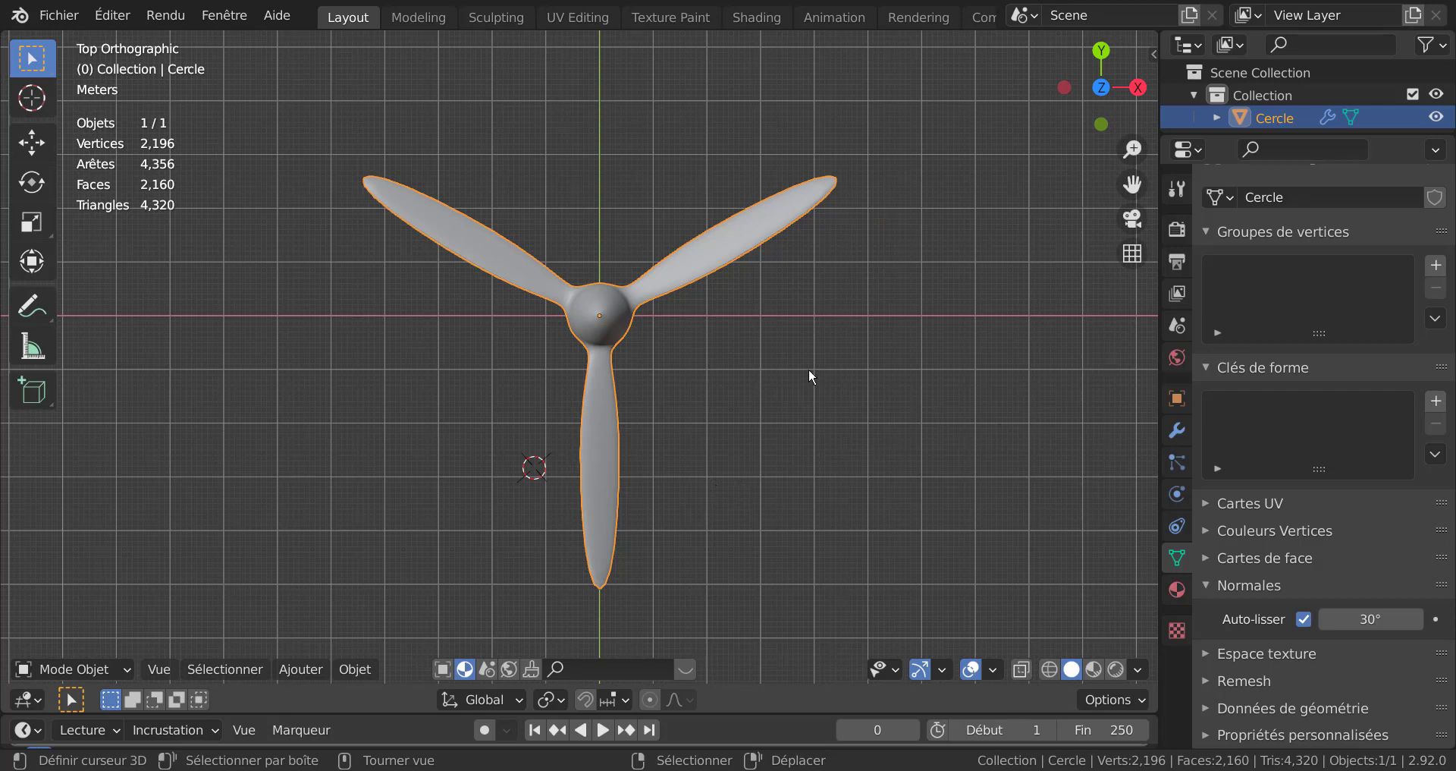
{"action": "middle_click_drag", "start_coordinate": [812, 436], "coordinate": [752, 429]}
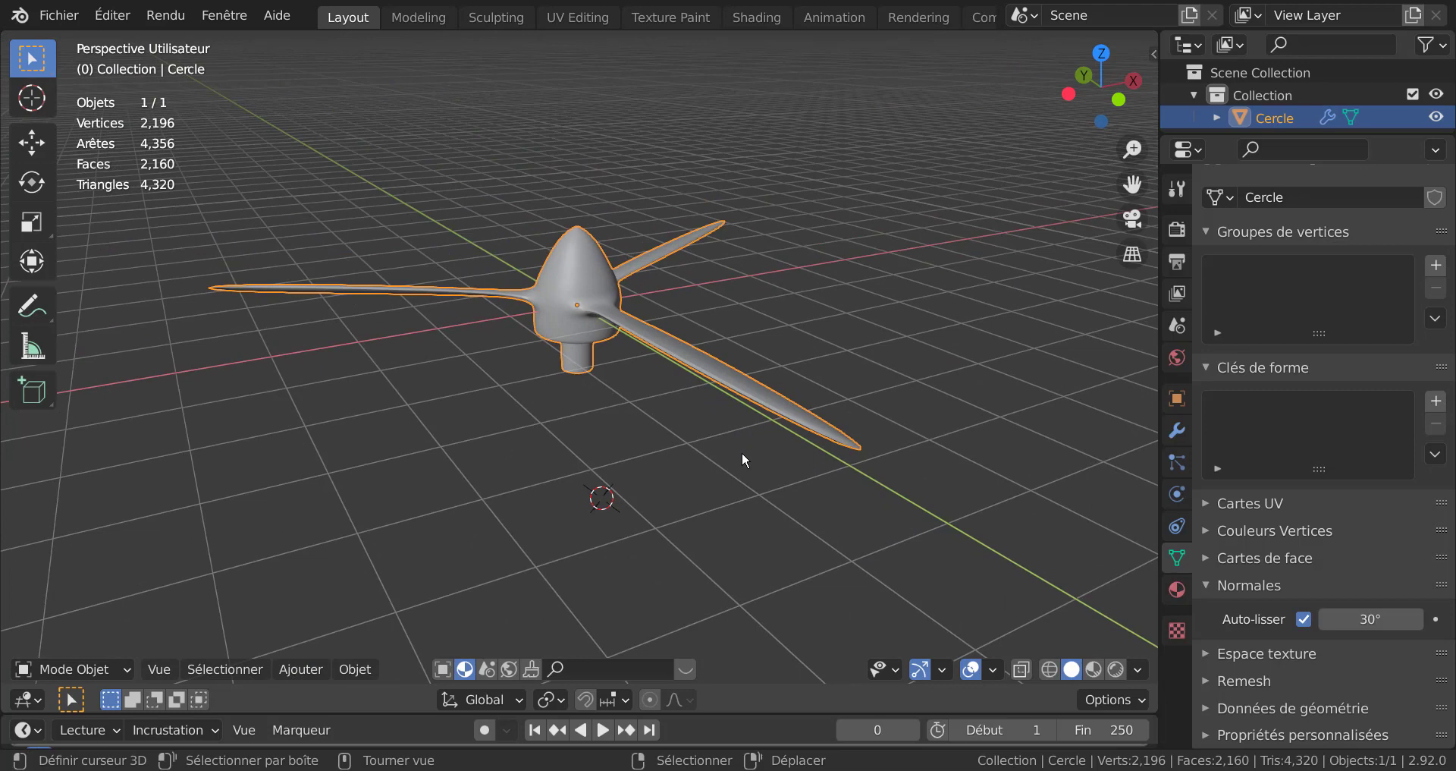
{"action": "scroll", "coordinate": [743, 451], "scroll_direction": "up", "scroll_amount": 2}
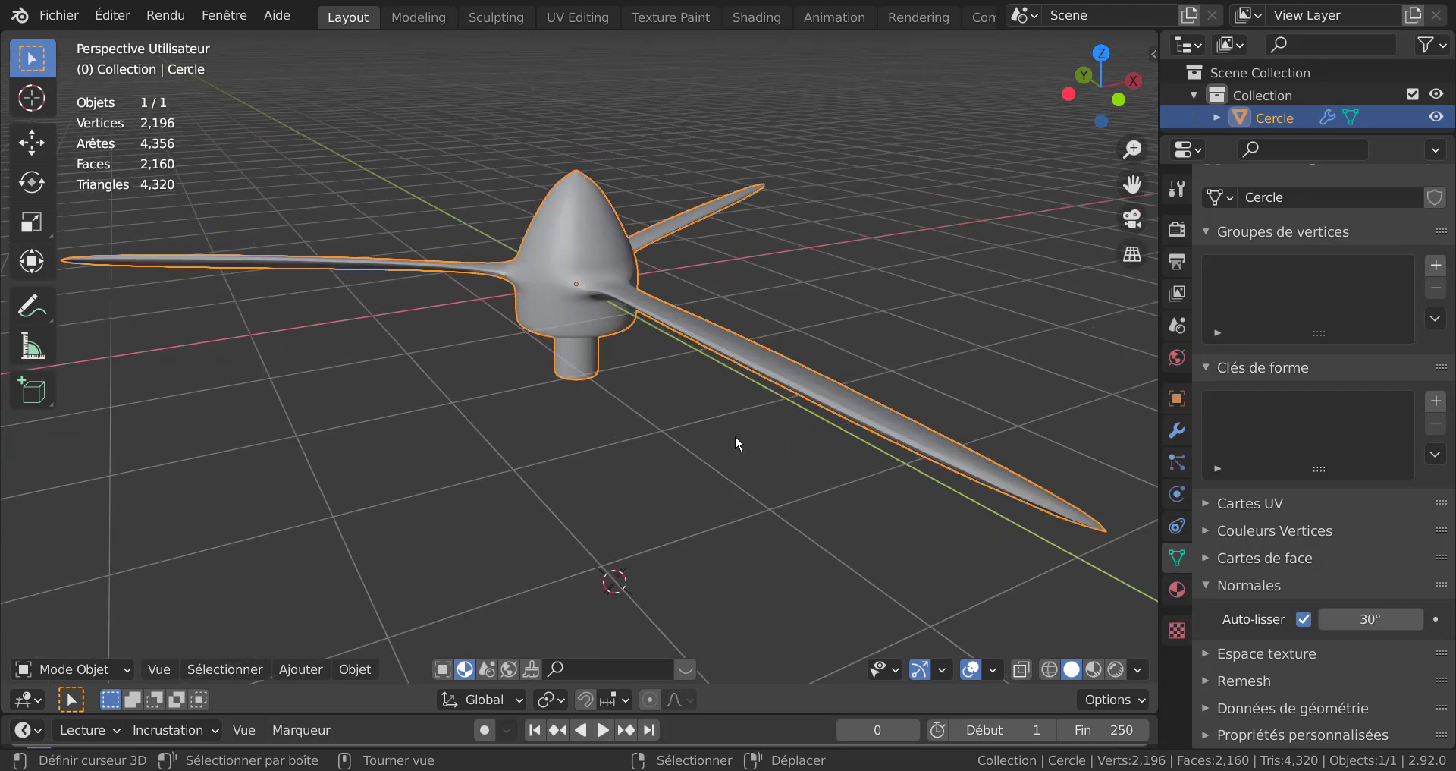
{"action": "middle_click_drag", "start_coordinate": [735, 435], "coordinate": [739, 471]}
Step: Return the propeller to edit mode in top view and widen the 3D viewport by narrowing the properties area
{"action": "key", "text": "Tab"}
{"action": "middle_click_drag", "start_coordinate": [712, 406], "coordinate": [707, 457]}
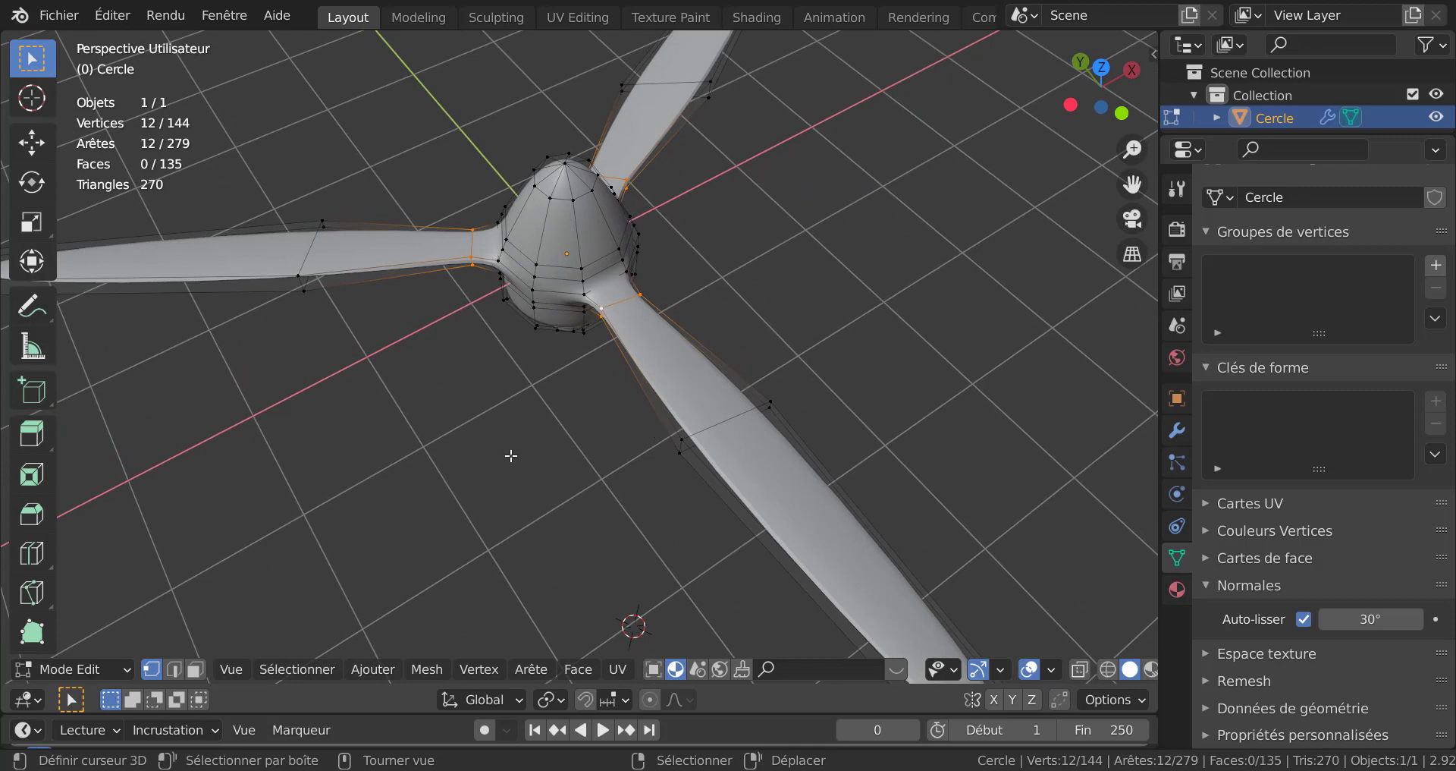
{"action": "key", "text": "KP_7"}
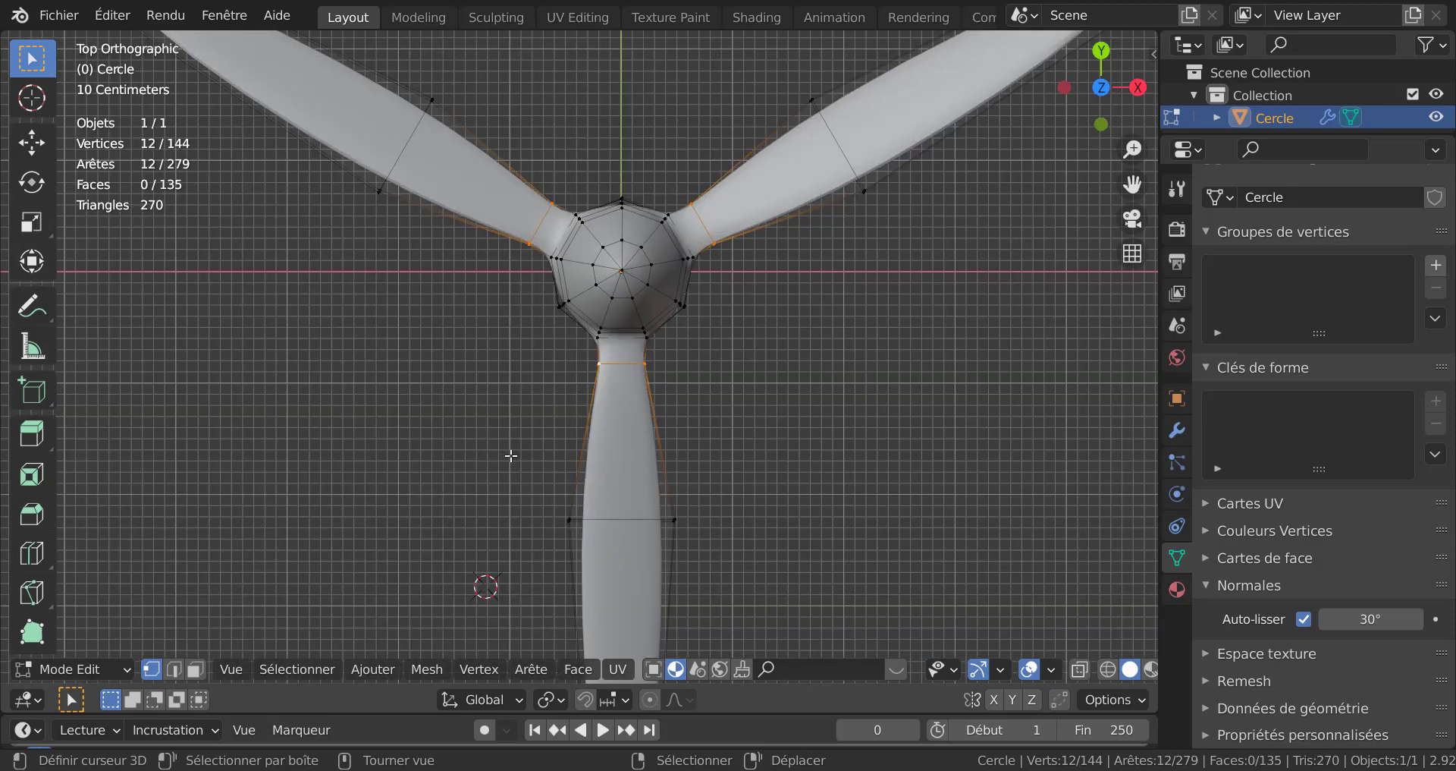
{"action": "scroll", "coordinate": [511, 455], "scroll_direction": "down", "scroll_amount": 3}
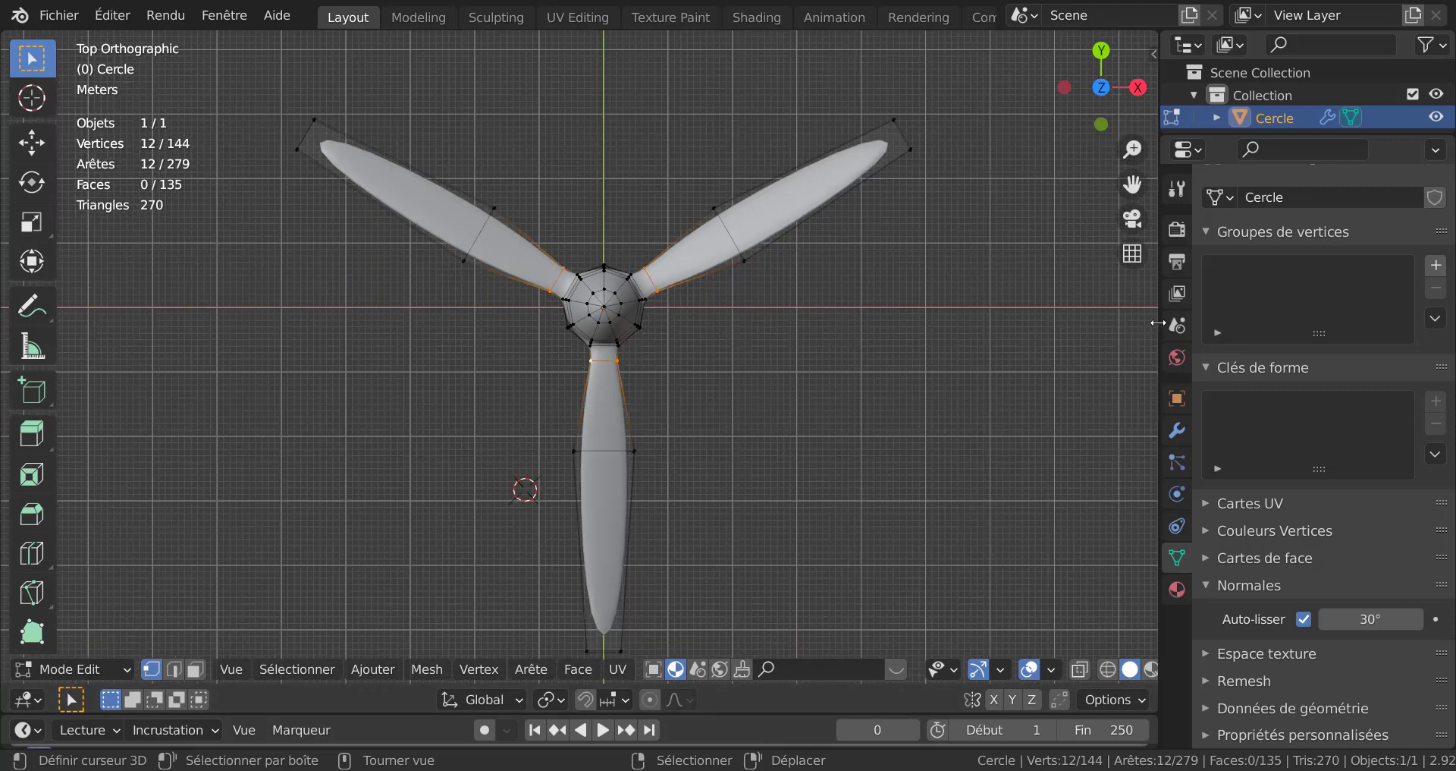
{"action": "left_click_drag", "start_coordinate": [1158, 322], "coordinate": [1324, 322]}
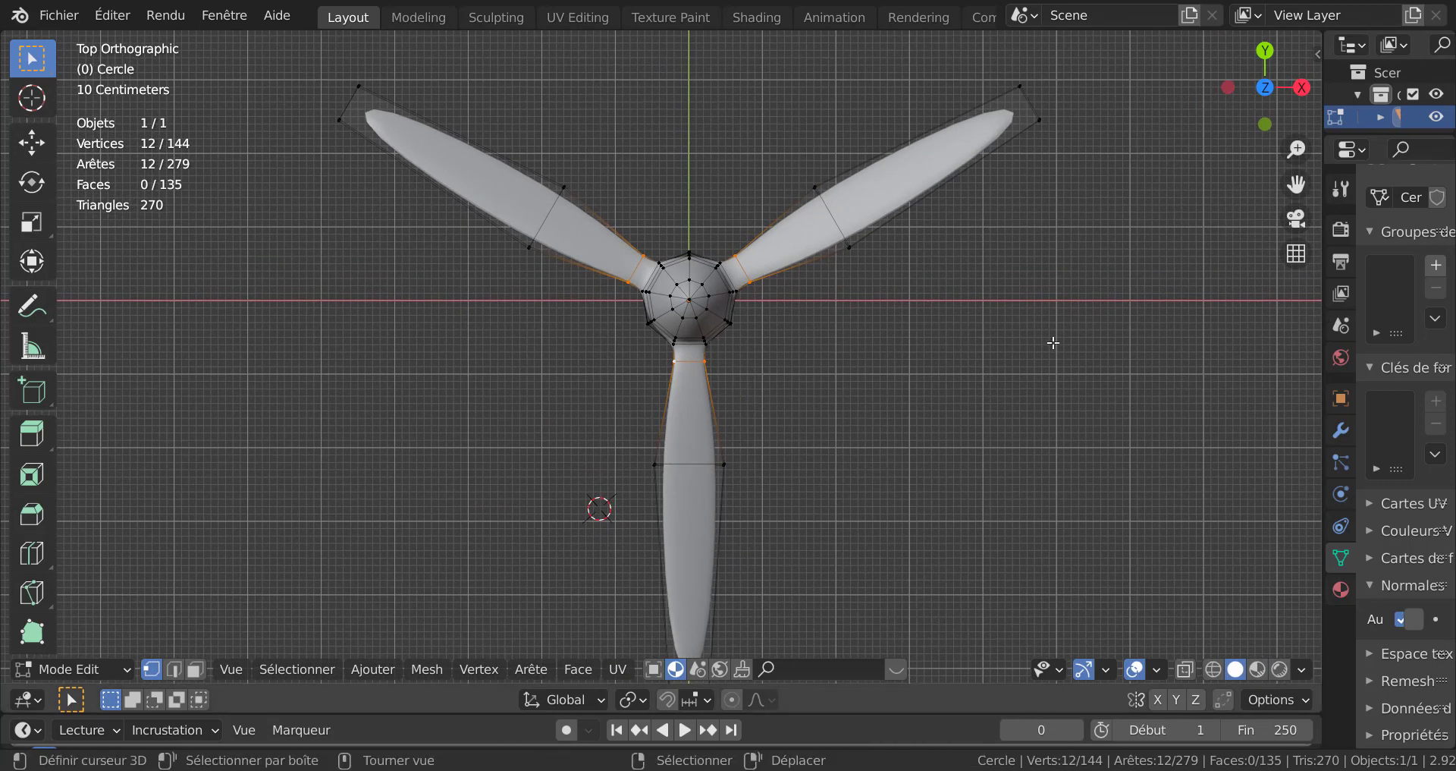
{"action": "middle_click_drag", "start_coordinate": [871, 350], "coordinate": [812, 340], "text": "shift"}
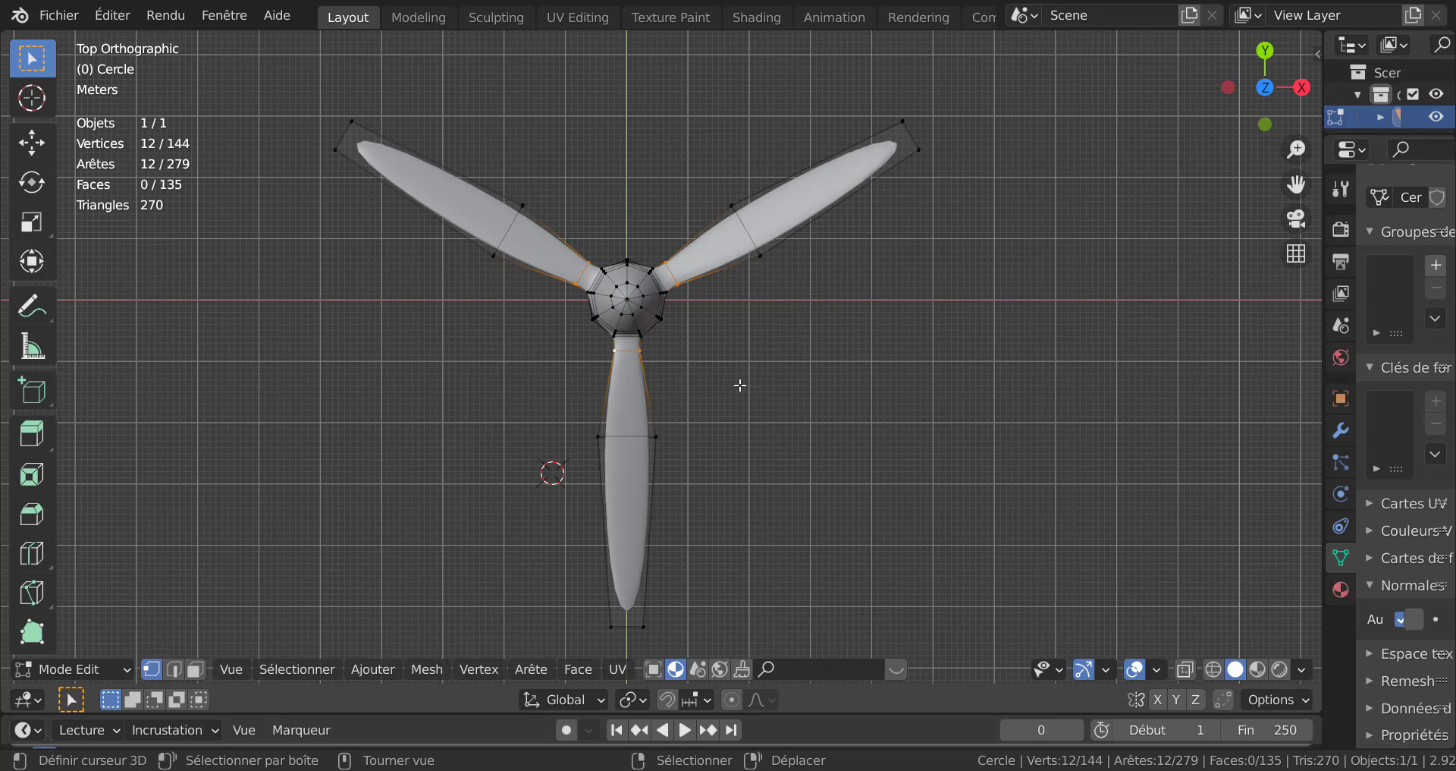
Step: Select an edge at the hub's nose tip using edge selection and switch the mesh to face selection mode
{"action": "scroll", "coordinate": [626, 277], "scroll_direction": "up", "scroll_amount": 3}
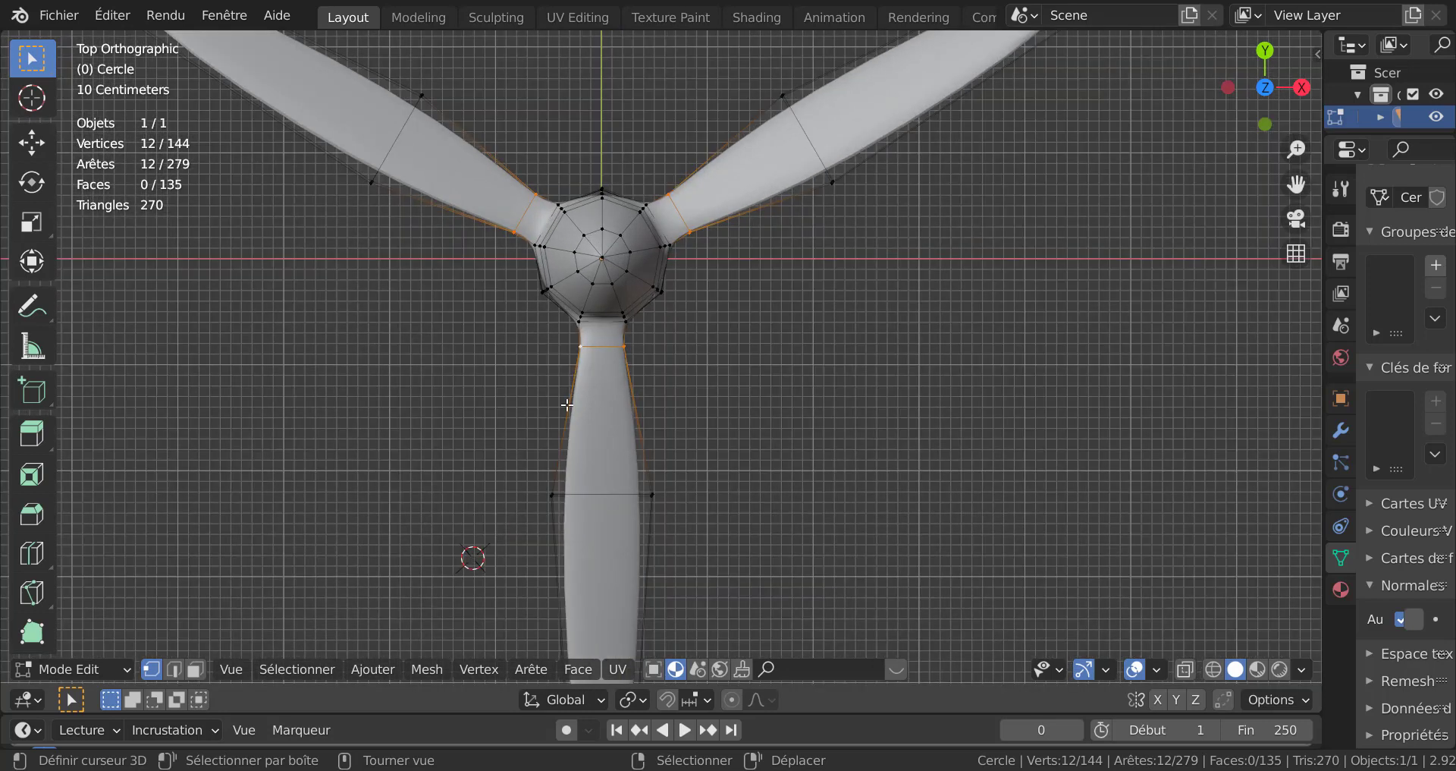
{"action": "left_click", "coordinate": [174, 668]}
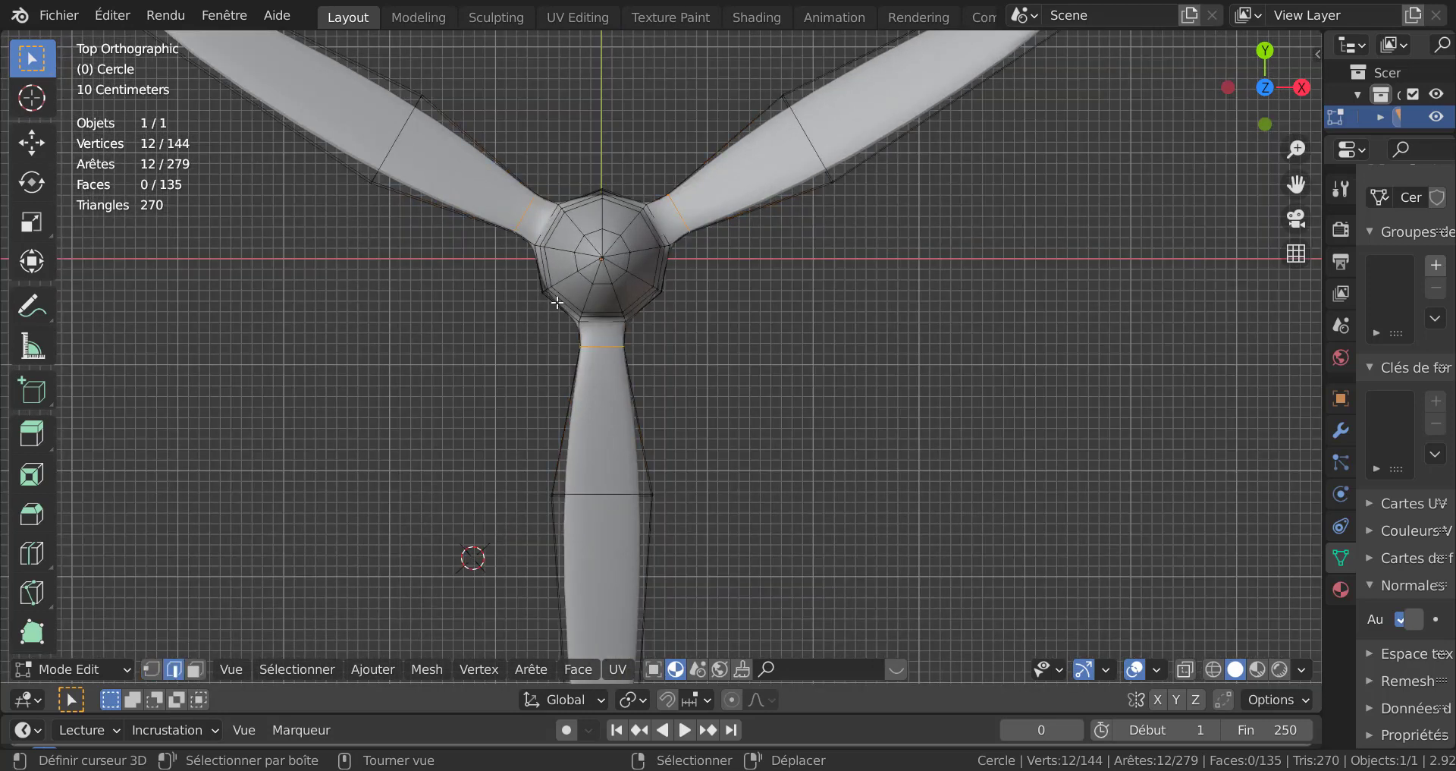
{"action": "left_click", "coordinate": [605, 251]}
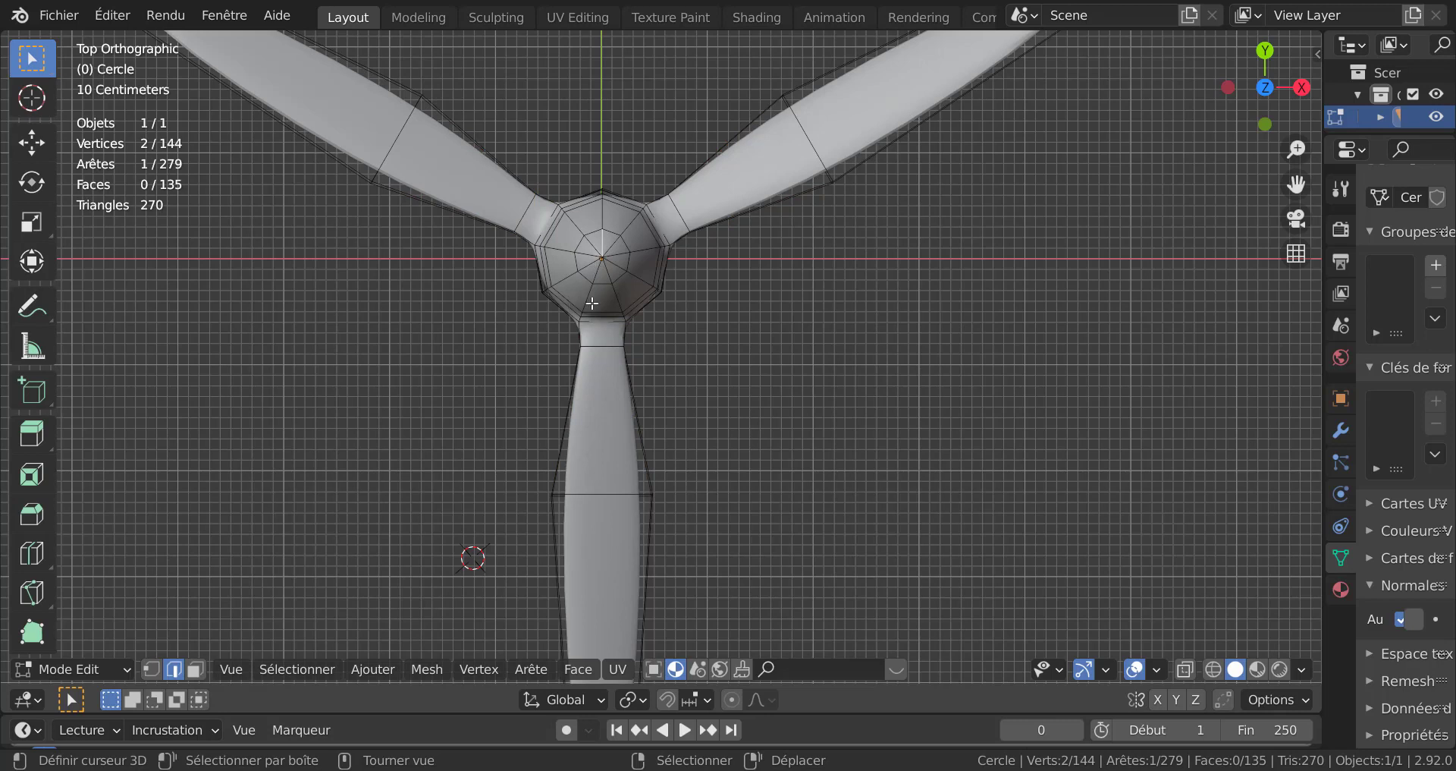
{"action": "left_click", "coordinate": [195, 668]}
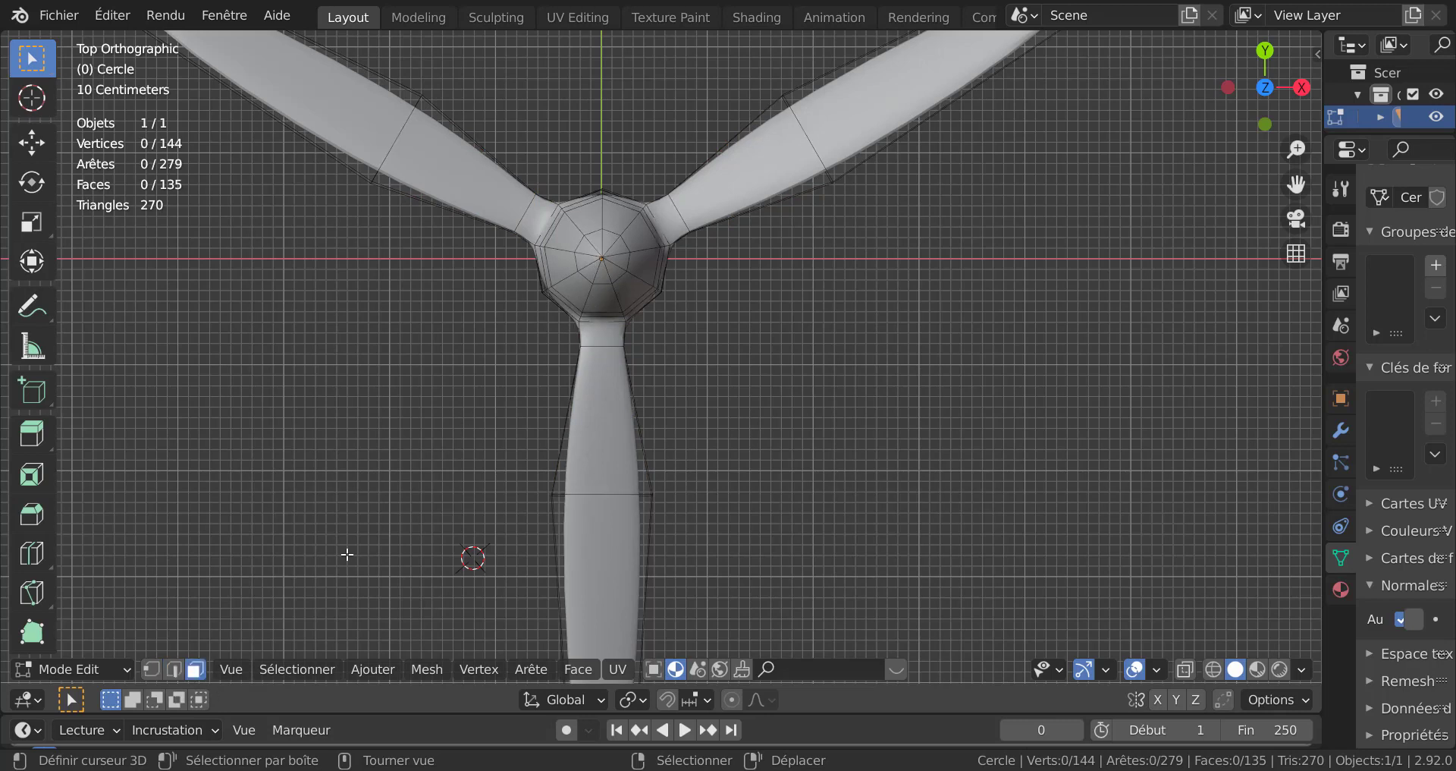
Step: Select the faces around the hub's nose tip and grow the selection five times to include the hub and inner blade sections
{"action": "key", "text": "c"}
{"action": "scroll", "coordinate": [609, 260], "scroll_direction": "up", "scroll_amount": 4}
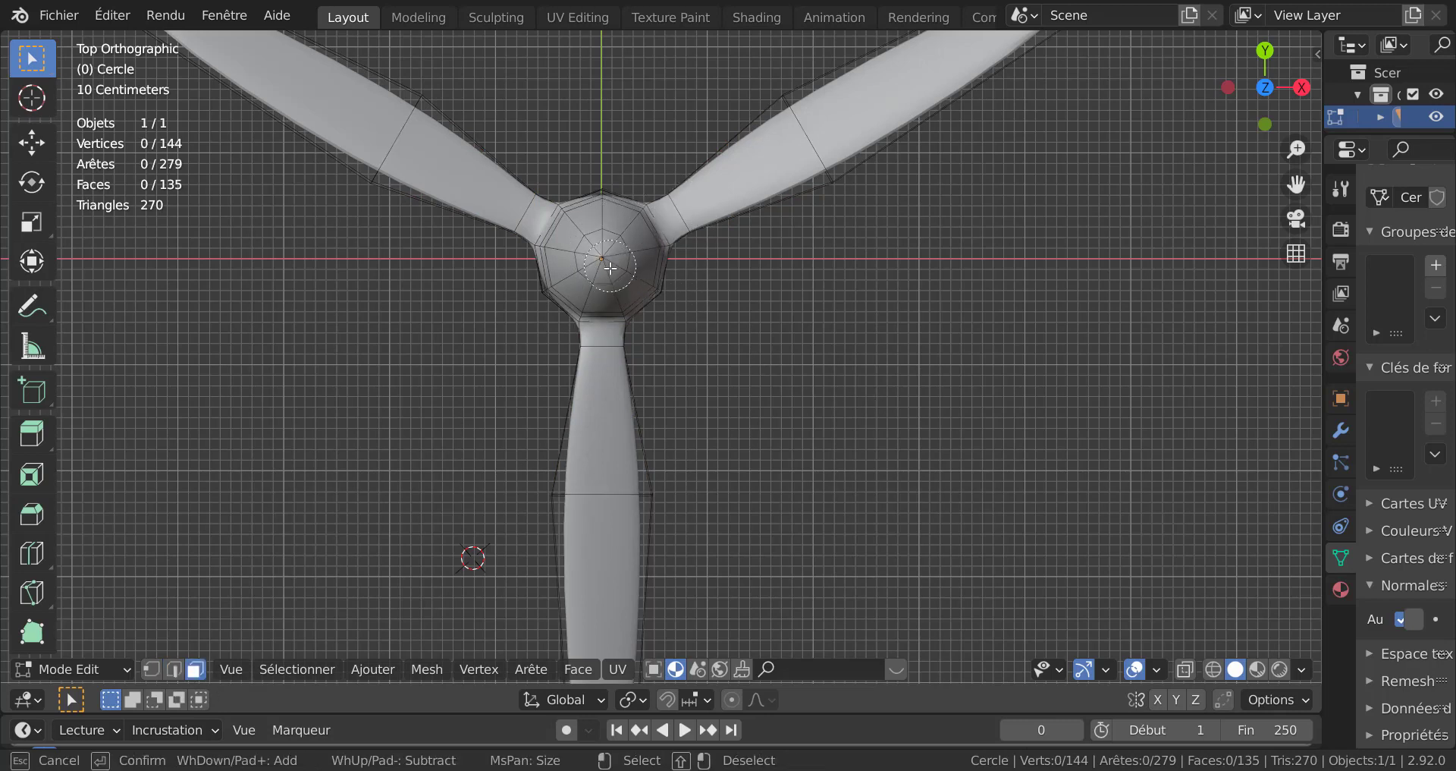
{"action": "left_click", "coordinate": [609, 260]}
{"action": "right_click", "coordinate": [807, 328]}
{"action": "scroll", "coordinate": [807, 332], "scroll_direction": "down", "scroll_amount": 3}
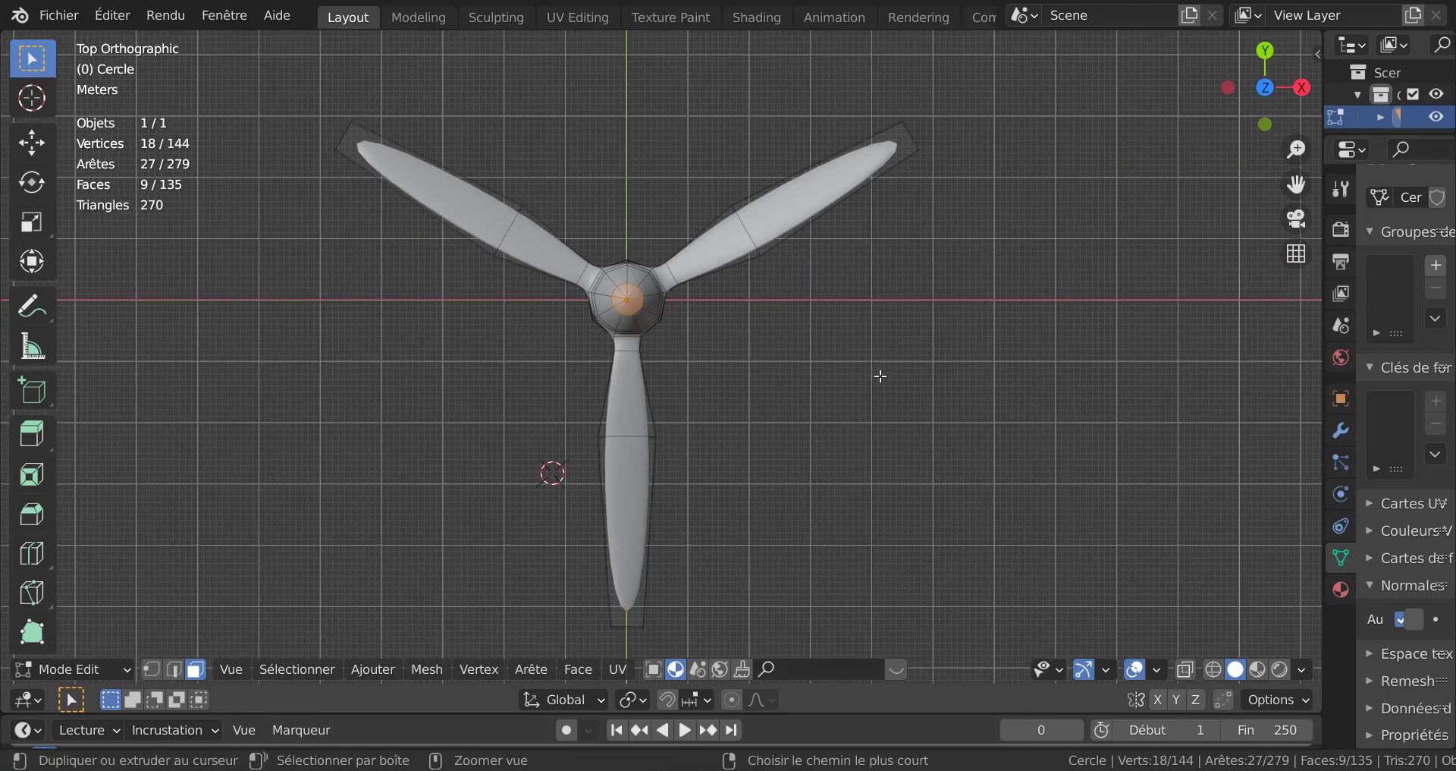
{"action": "key", "text": "ctrl+KP_Add"}
{"action": "key", "text": "ctrl+KP_Add"}
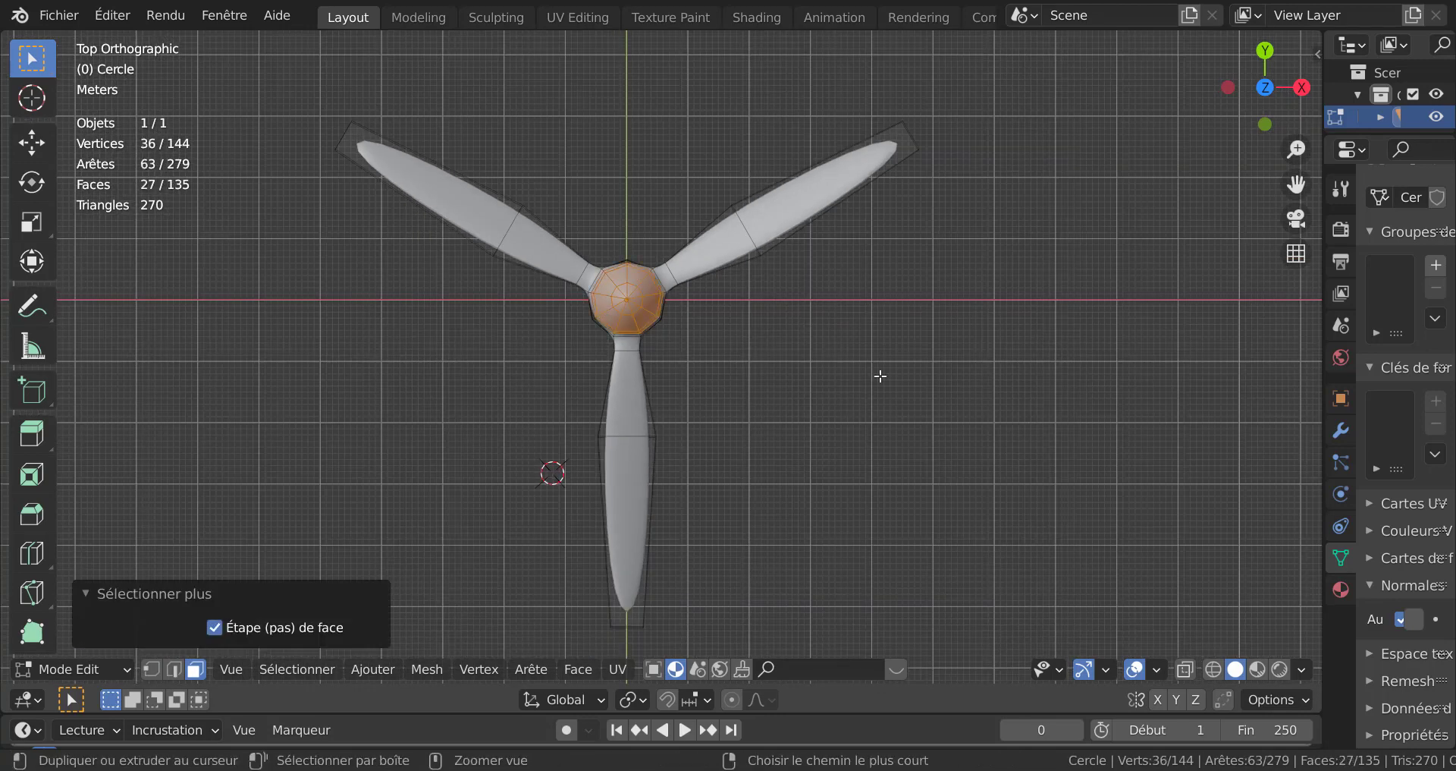
{"action": "key", "text": "ctrl+KP_Add"}
{"action": "key", "text": "ctrl+KP_Add"}
{"action": "key", "text": "ctrl+KP_Add"}
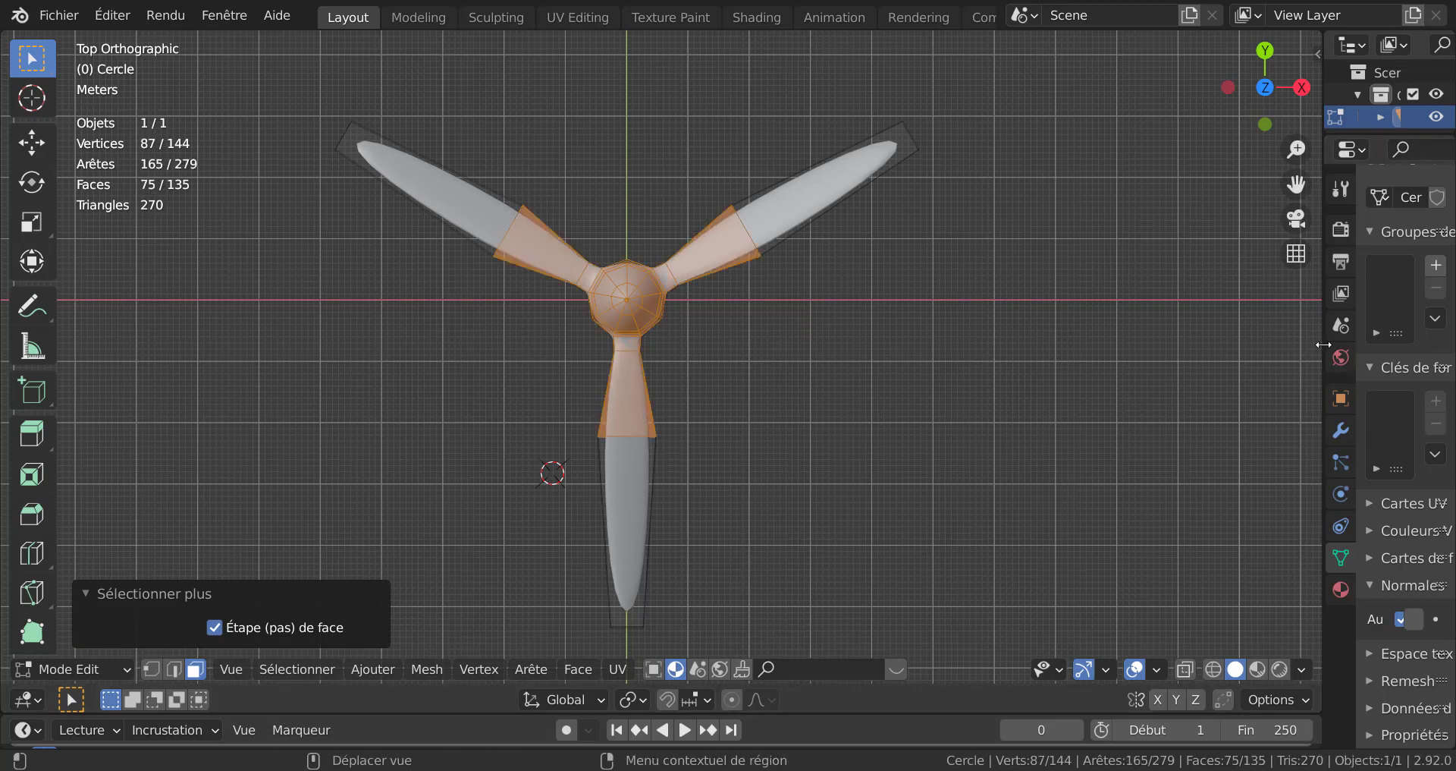
Step: Widen the properties area and create a new material for the propeller
{"action": "left_click_drag", "start_coordinate": [1322, 345], "coordinate": [1030, 485]}
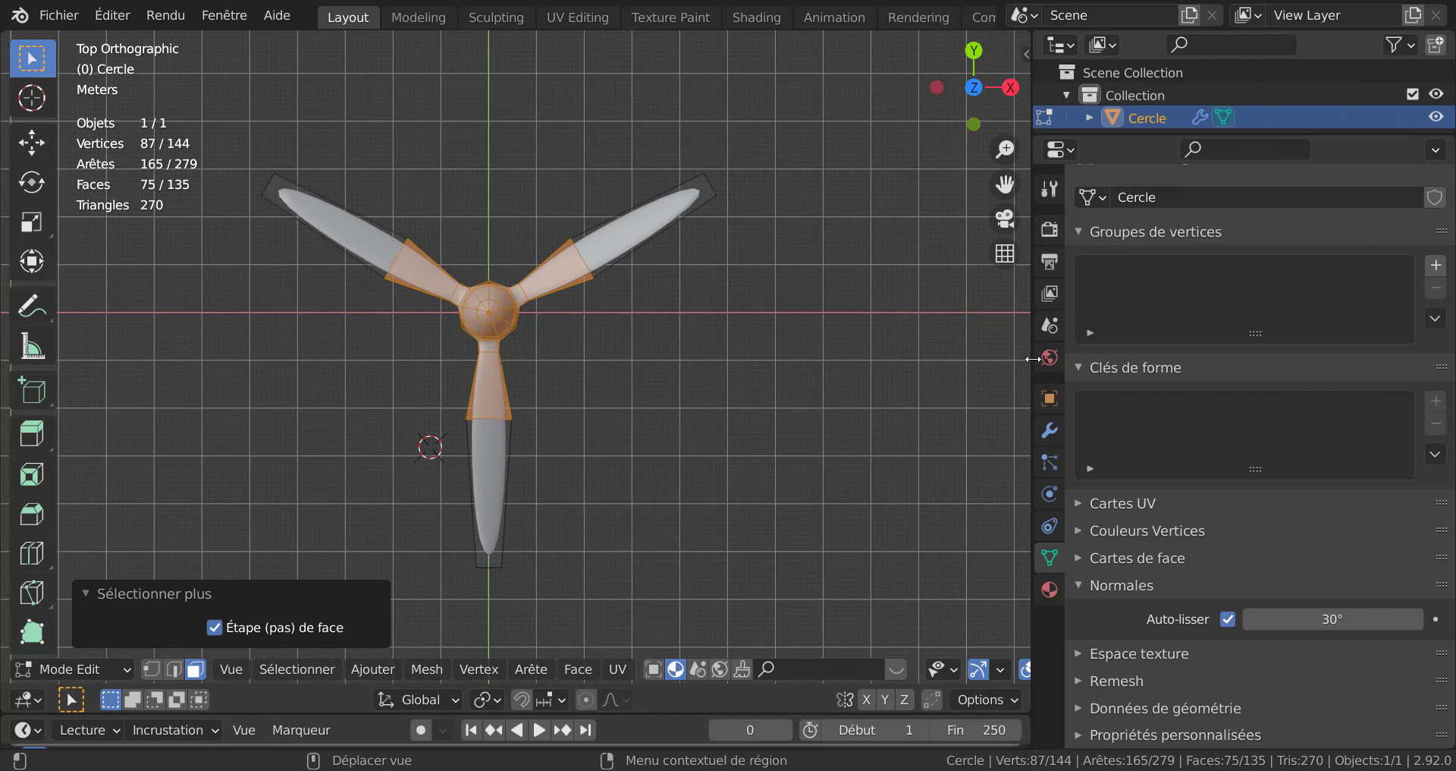
{"action": "left_click", "coordinate": [1051, 589]}
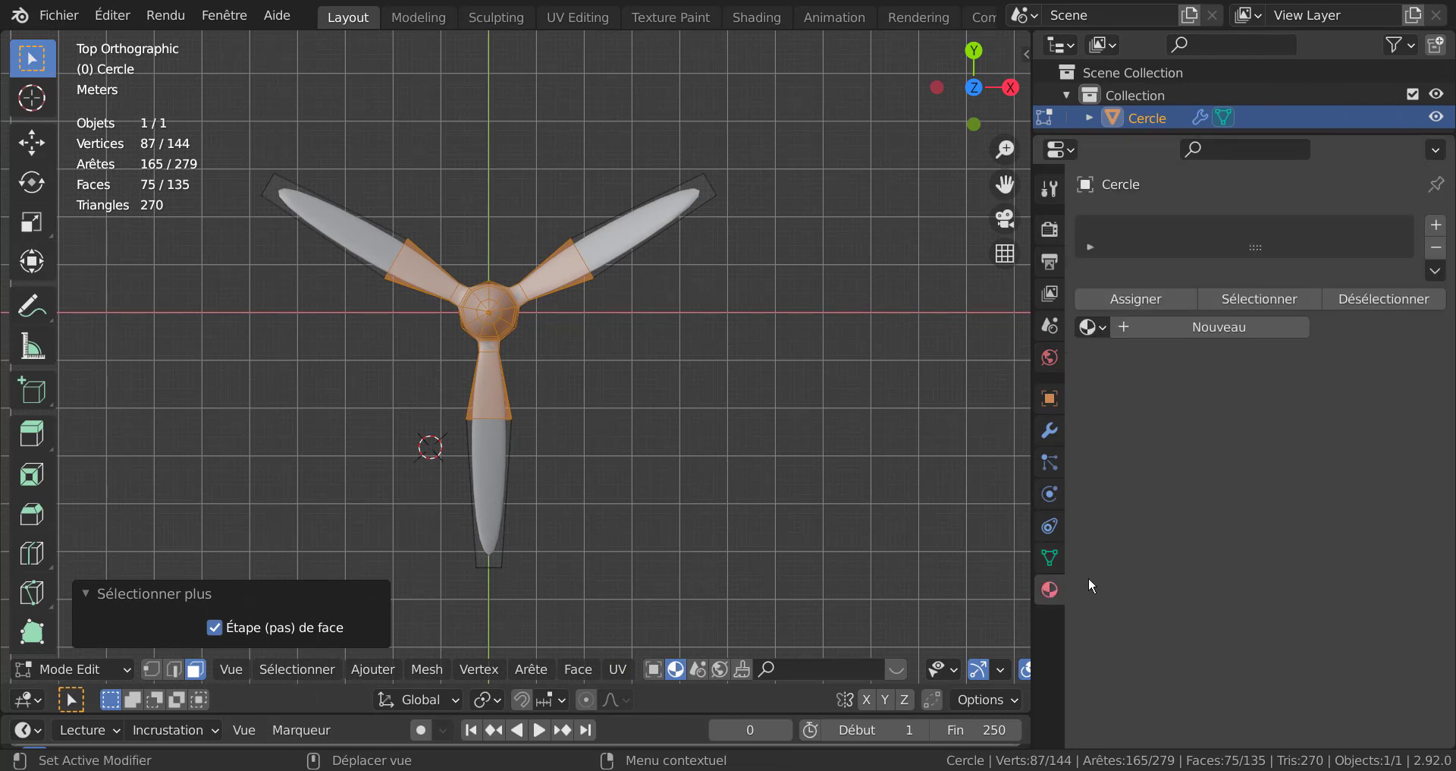
{"action": "left_click", "coordinate": [1226, 324]}
{"action": "scroll", "coordinate": [1185, 554], "scroll_direction": "down", "scroll_amount": 6}
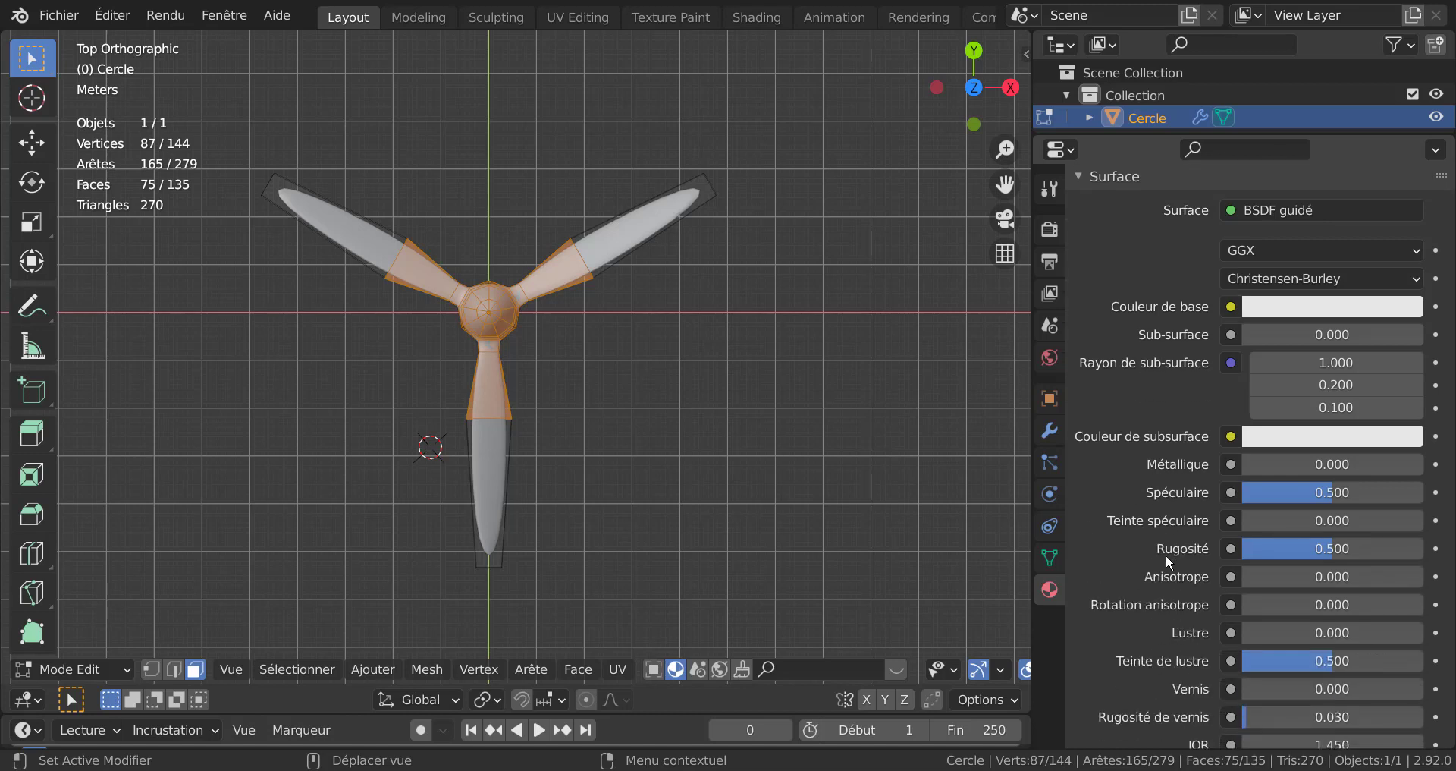
{"action": "scroll", "coordinate": [1452, 250], "scroll_direction": "up", "scroll_amount": 2}
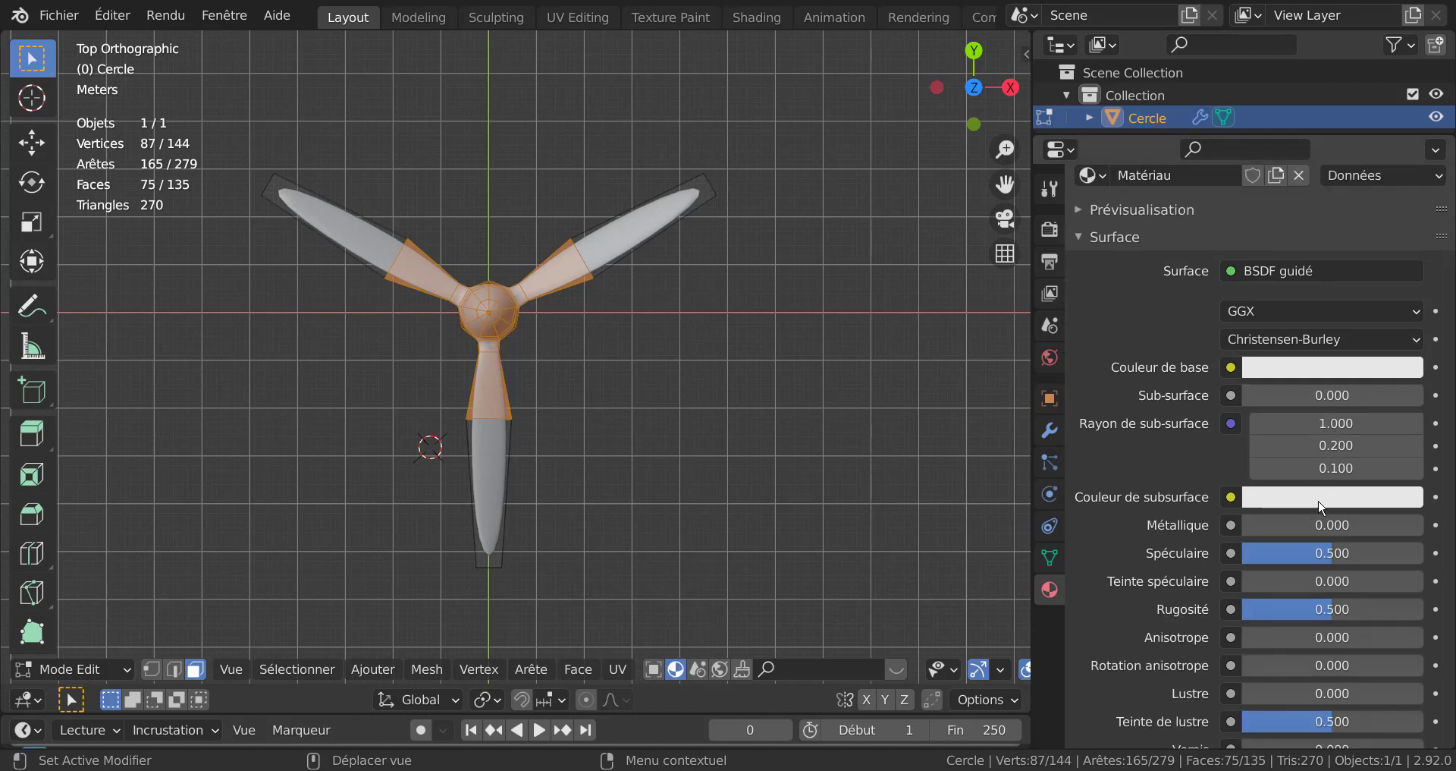
Step: Darken the first material's base colour and make it orange-brown, and display the propeller in material preview shading
{"action": "left_click", "coordinate": [1320, 379]}
{"action": "left_click_drag", "start_coordinate": [1404, 65], "coordinate": [1404, 96]}
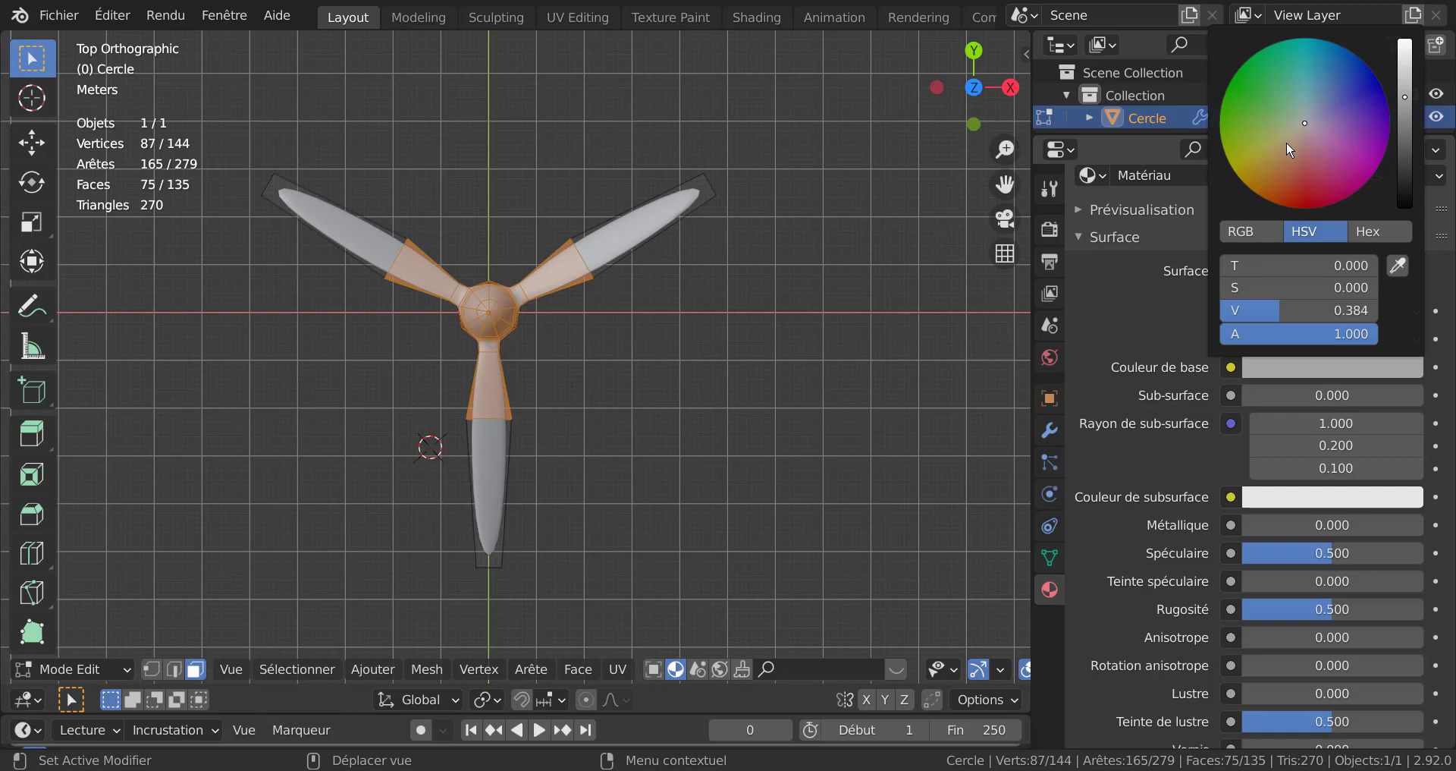
{"action": "left_click", "coordinate": [1288, 141]}
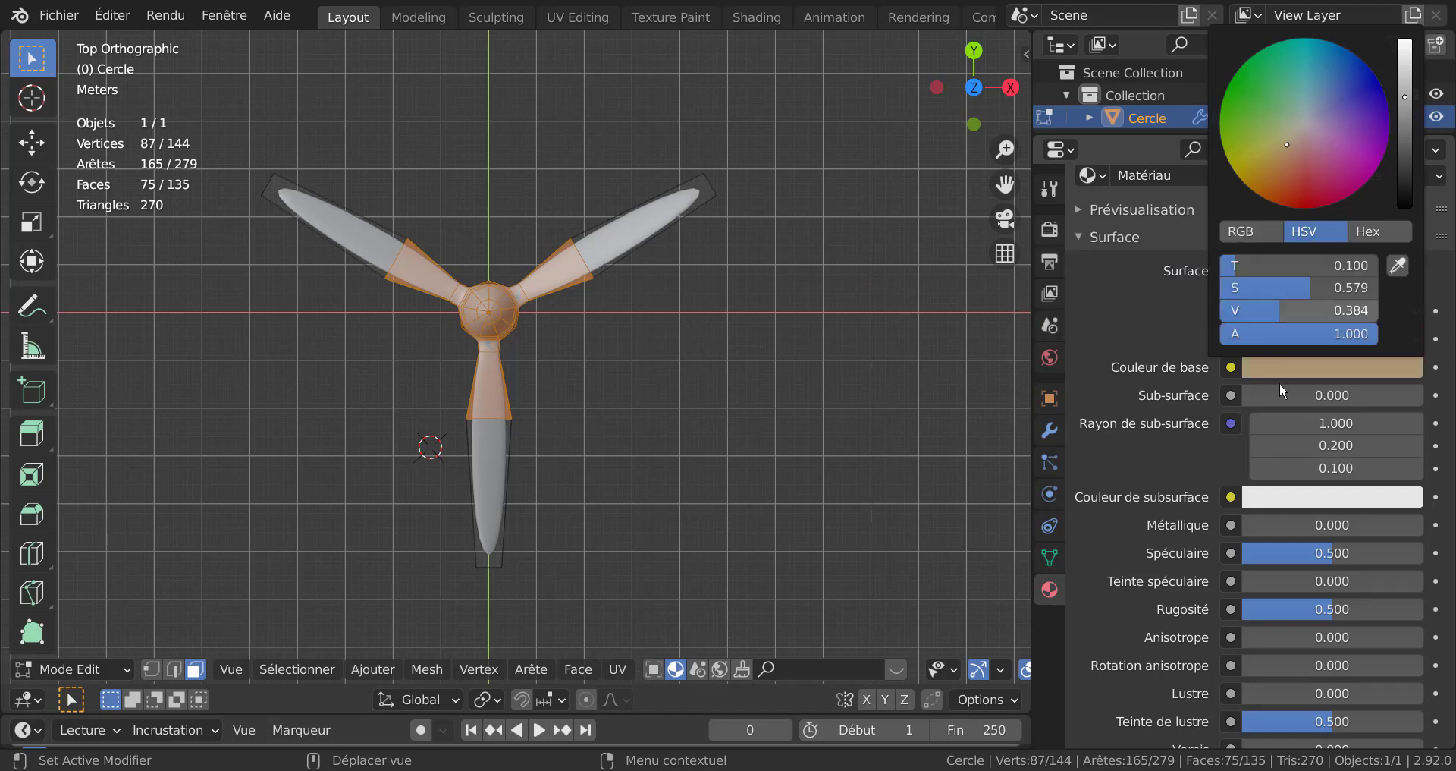
{"action": "left_click", "coordinate": [1295, 368]}
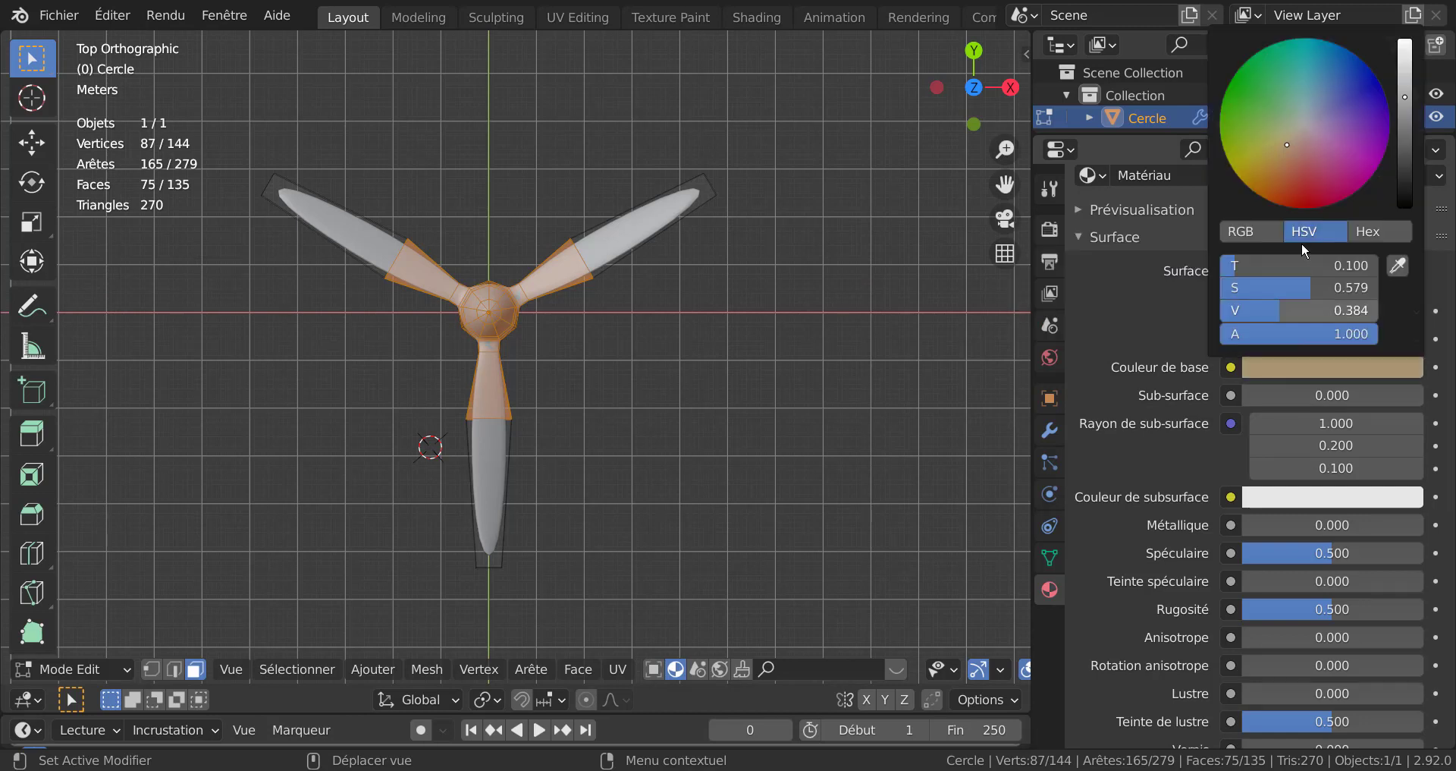
{"action": "left_click", "coordinate": [1283, 157]}
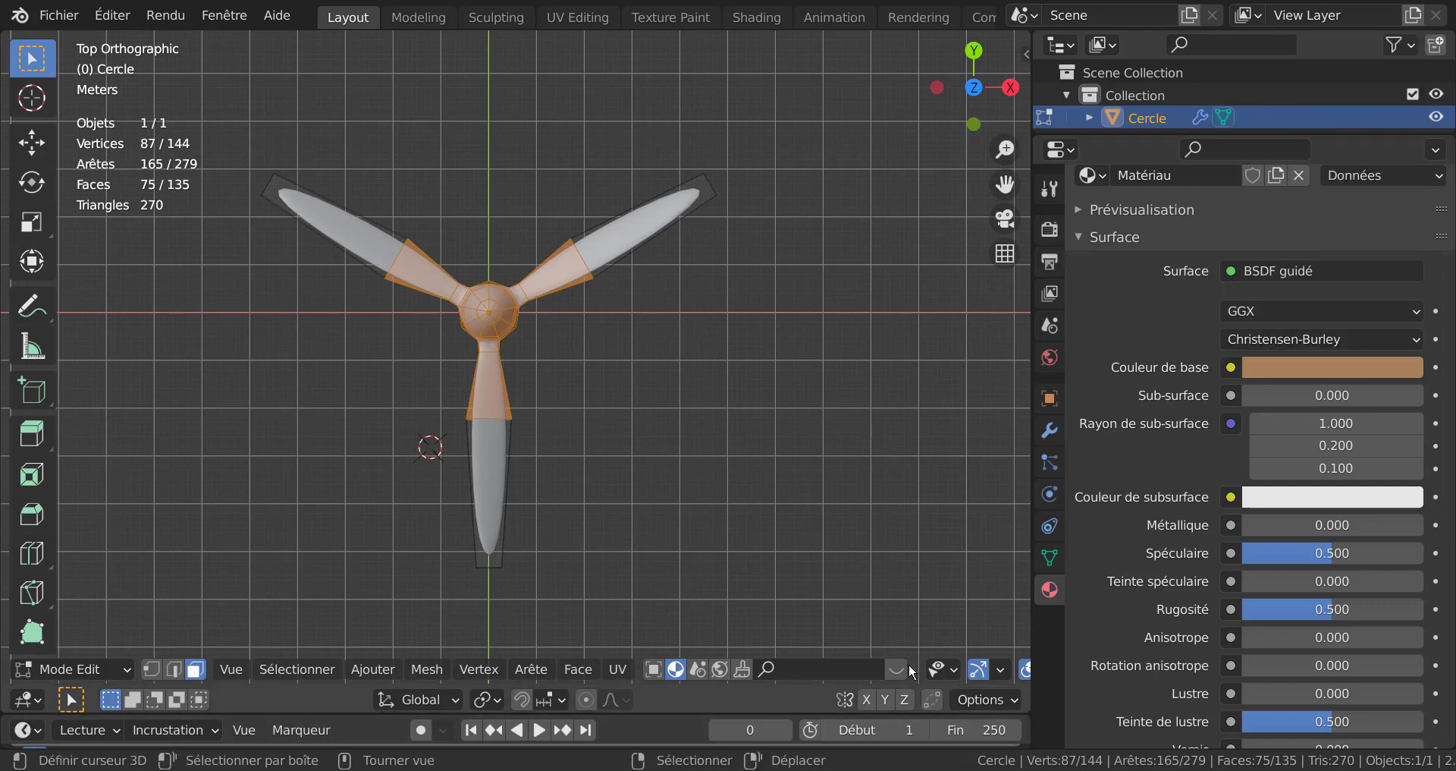
{"action": "scroll", "coordinate": [908, 663], "scroll_direction": "down", "scroll_amount": 5}
{"action": "left_click", "coordinate": [968, 668]}
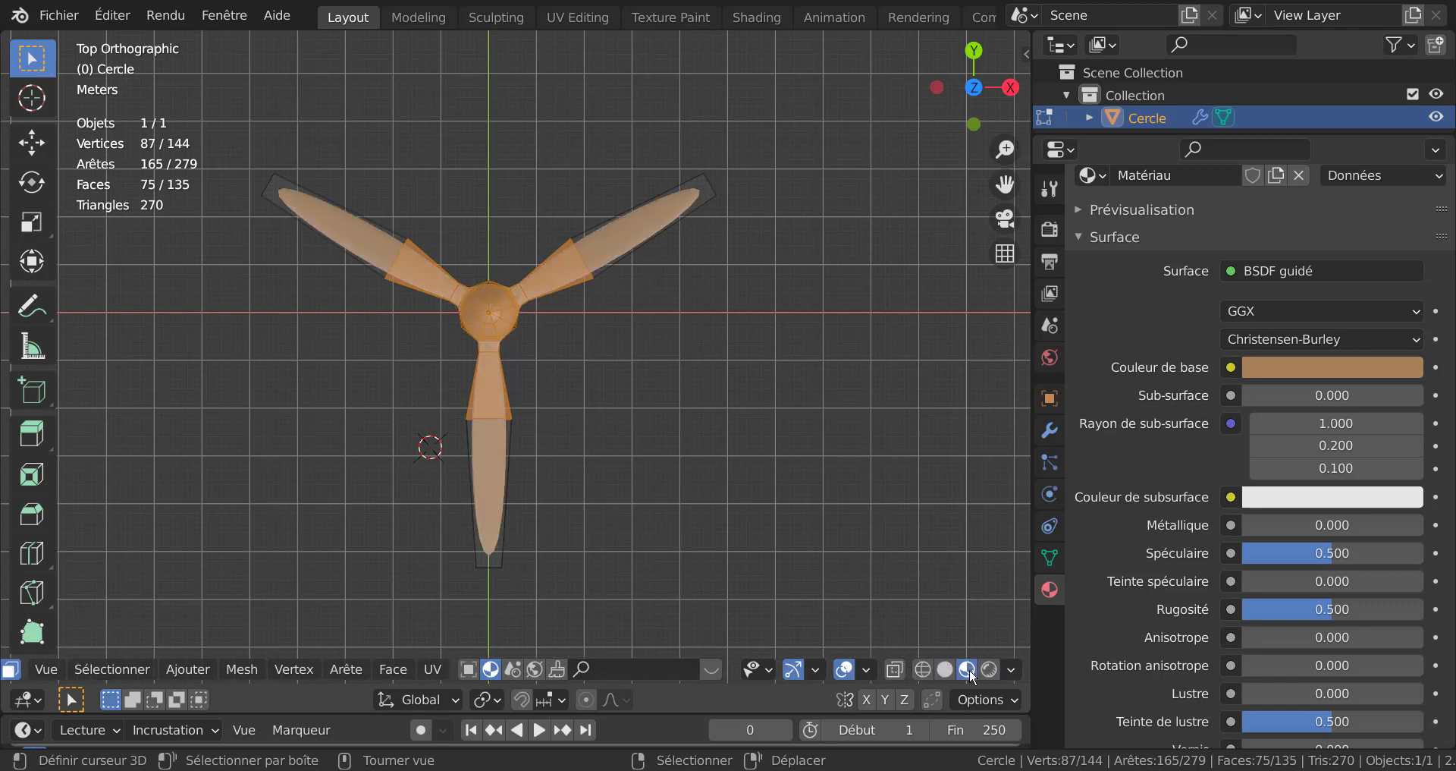
{"action": "scroll", "coordinate": [728, 439], "scroll_direction": "up", "scroll_amount": 1}
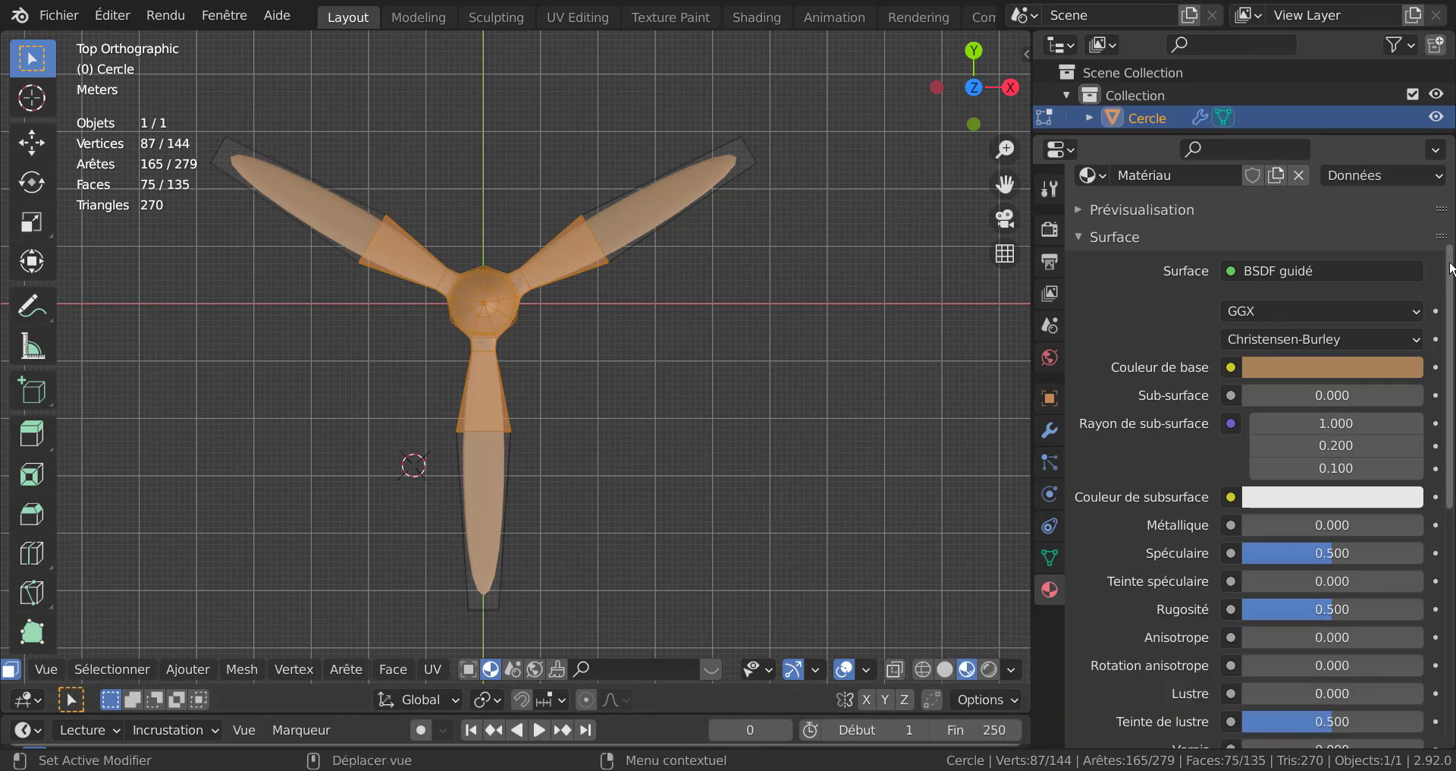
Step: Add a second material slot with a new material, setting its metallic value to 1.000 and roughness to 0.192
{"action": "scroll", "coordinate": [1449, 281], "scroll_direction": "up", "scroll_amount": 5}
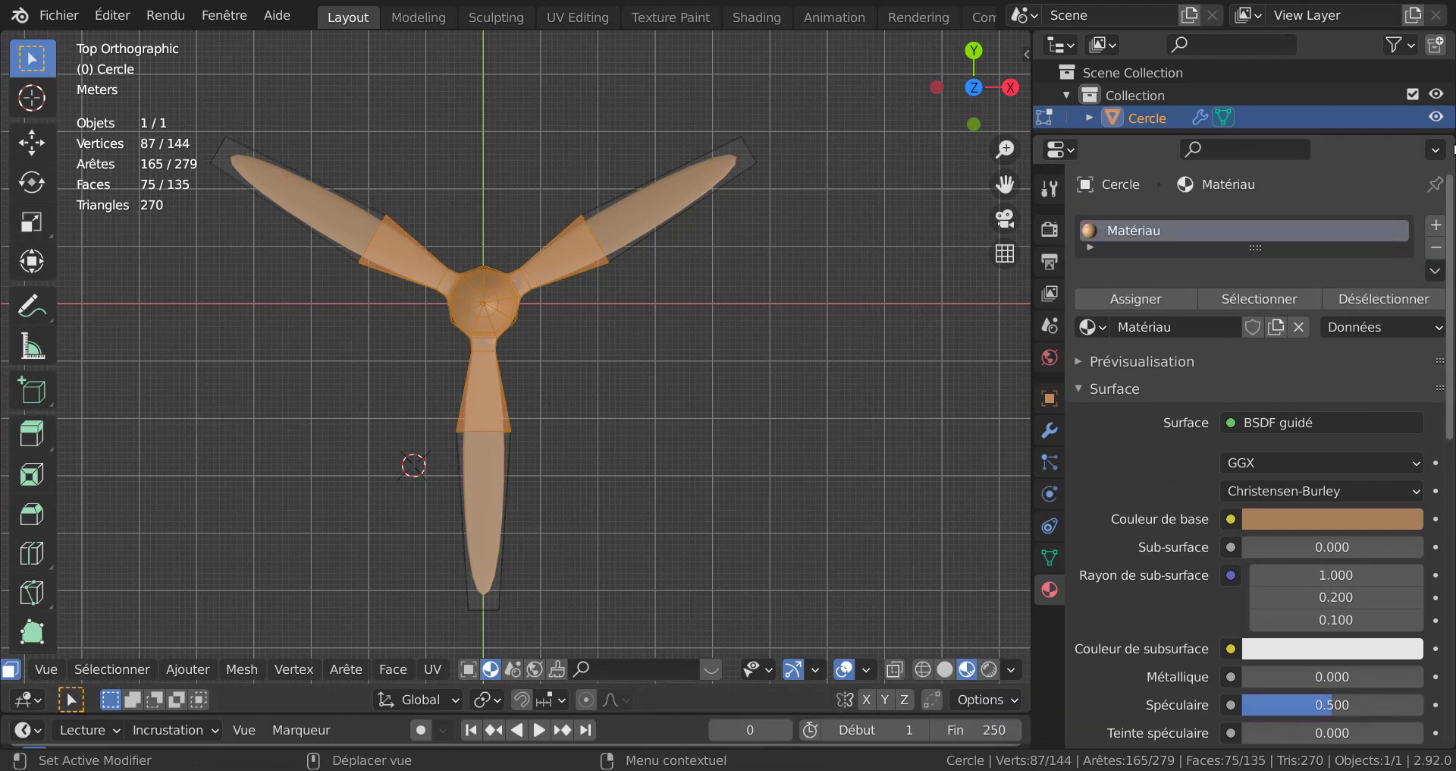
{"action": "left_click", "coordinate": [1436, 226]}
{"action": "left_click", "coordinate": [1198, 379]}
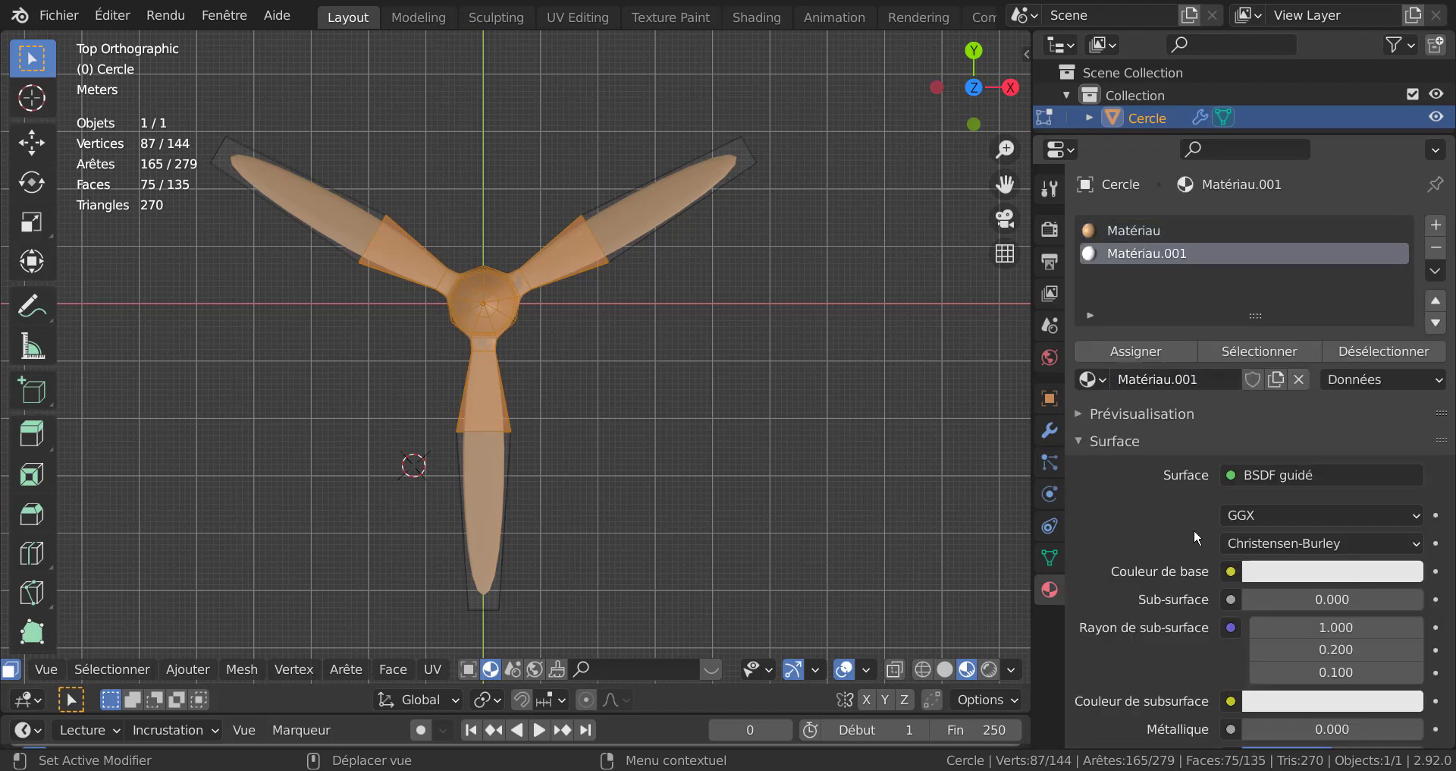
{"action": "scroll", "coordinate": [1191, 535], "scroll_direction": "down", "scroll_amount": 5}
{"action": "left_click_drag", "start_coordinate": [1253, 575], "coordinate": [1423, 578]}
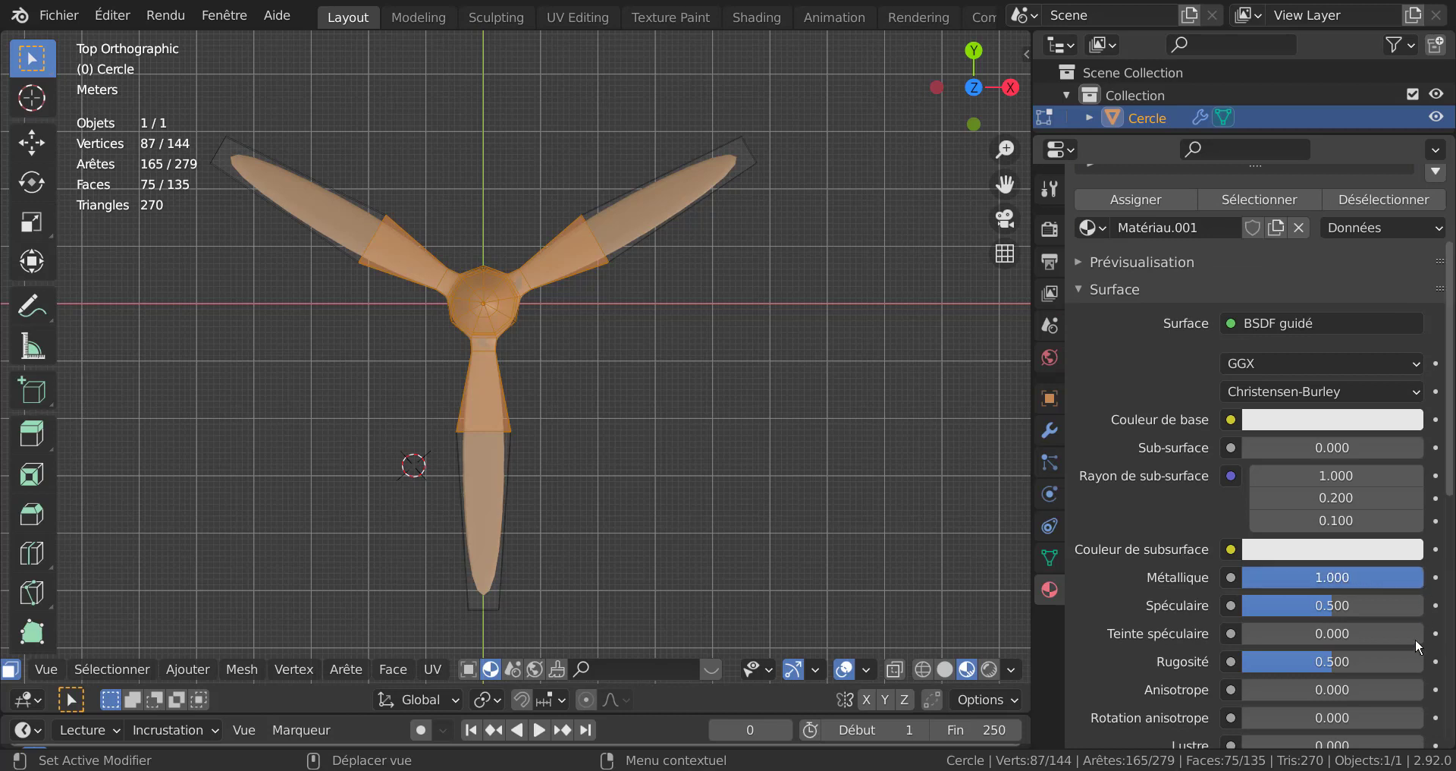
{"action": "left_click_drag", "start_coordinate": [1332, 662], "coordinate": [1277, 662]}
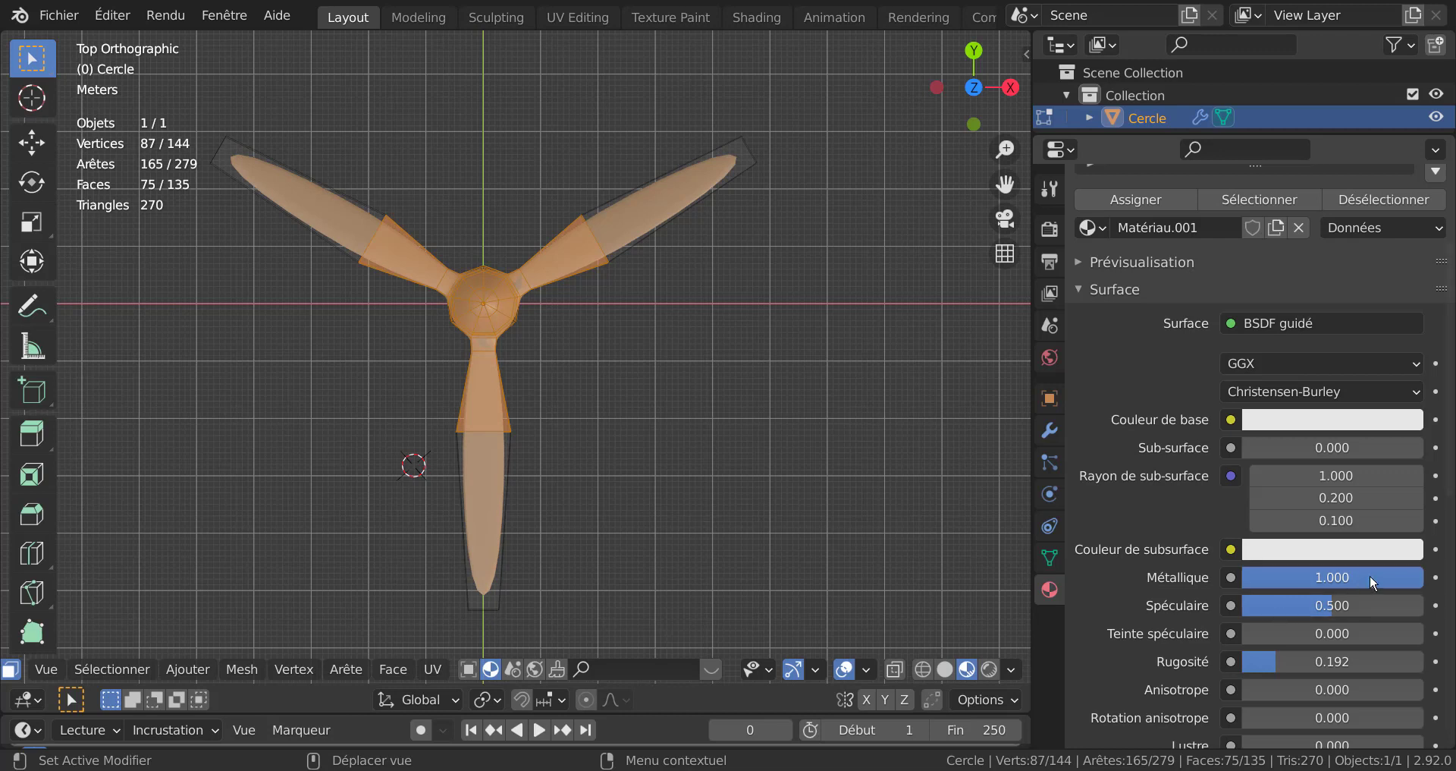
{"action": "mouse_move", "coordinate": [1370, 577]}
{"action": "left_mouse_down"}
{"action": "mouse_move", "coordinate": [1356, 577]}
{"action": "mouse_move", "coordinate": [1419, 578]}
{"action": "mouse_move", "coordinate": [1259, 577]}
{"action": "mouse_move", "coordinate": [1424, 577]}
{"action": "mouse_move", "coordinate": [1361, 588]}
{"action": "left_mouse_up"}
{"action": "scroll", "coordinate": [1165, 313], "scroll_direction": "up", "scroll_amount": 4}
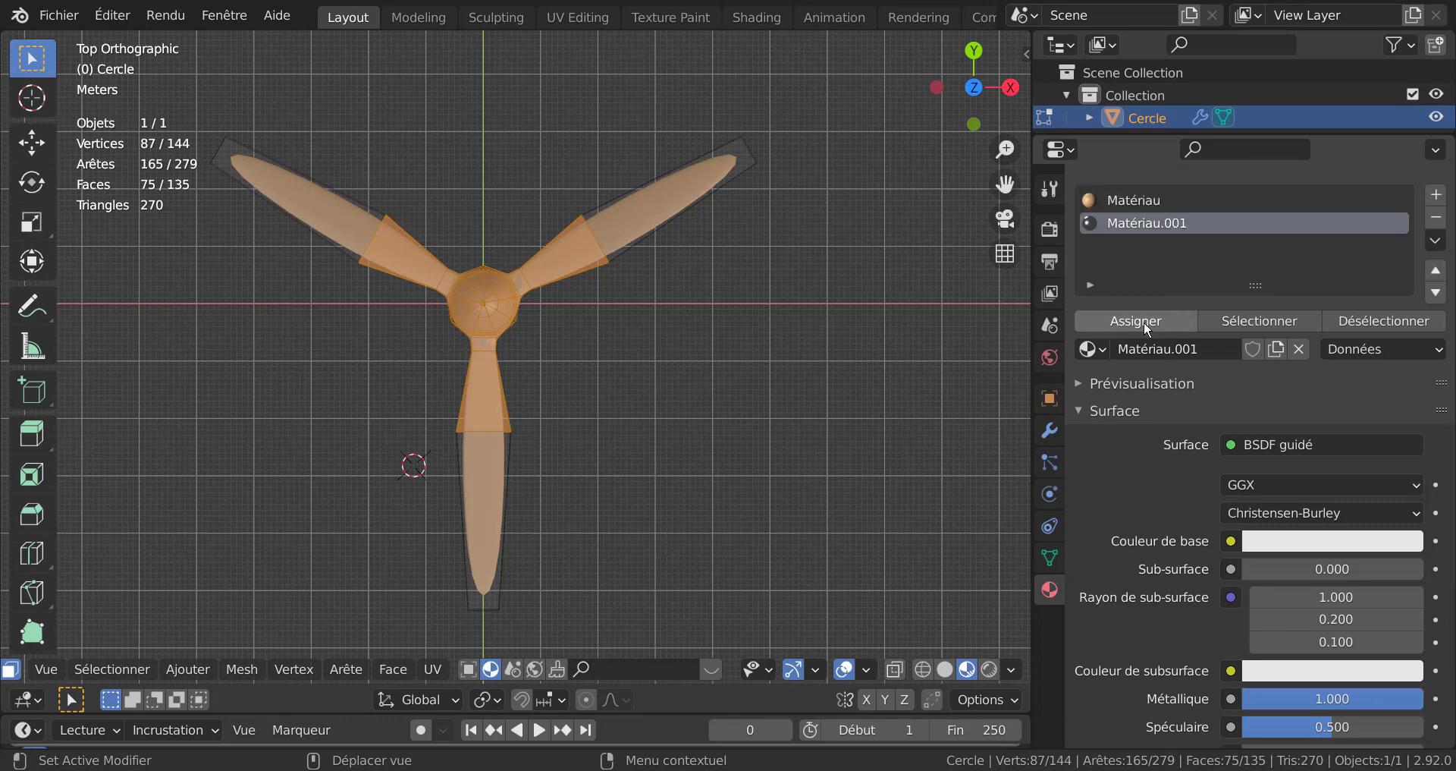
Step: Assign the metallic material to the selected hub and inner blade faces, staying in edit mode
{"action": "left_click", "coordinate": [1143, 320]}
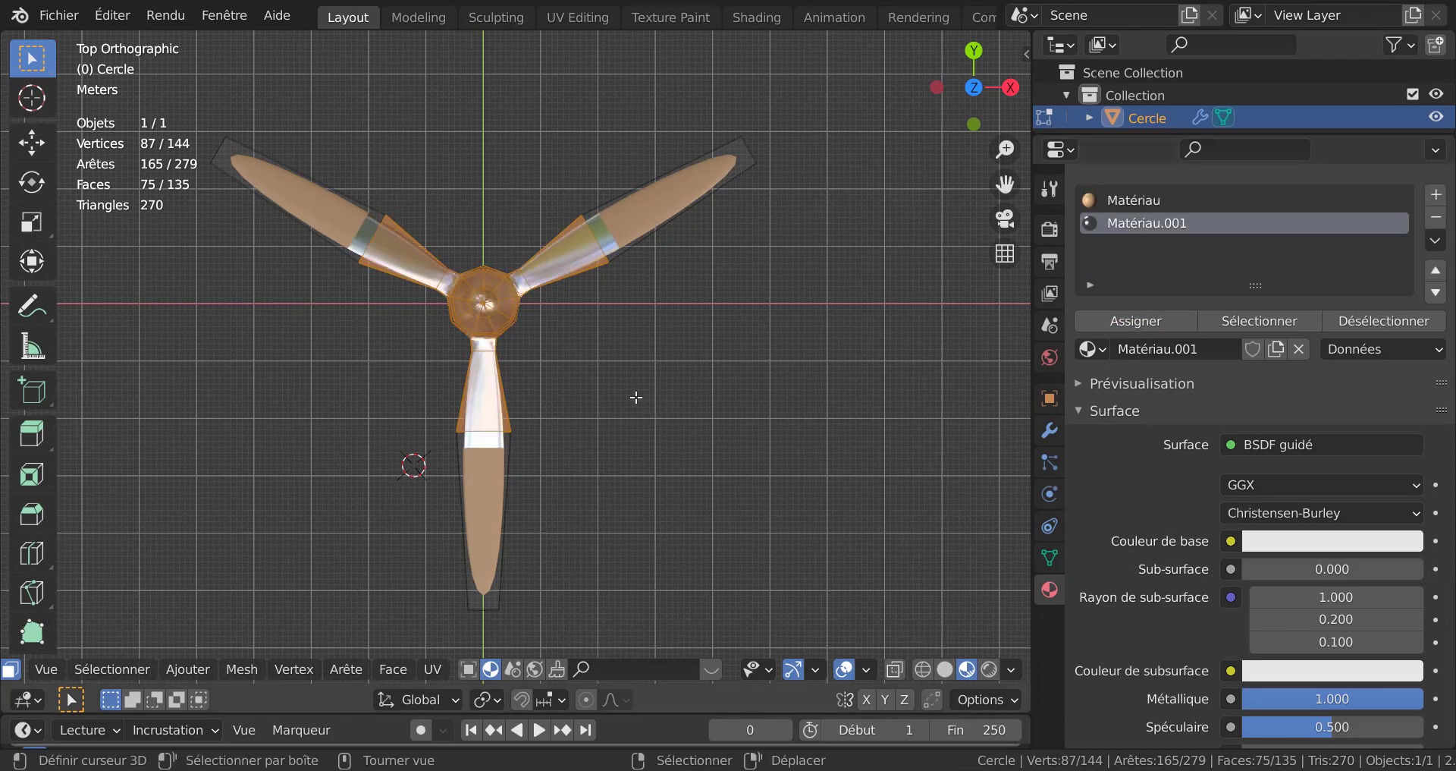
{"action": "key", "text": "Tab"}
{"action": "key", "text": "Tab"}
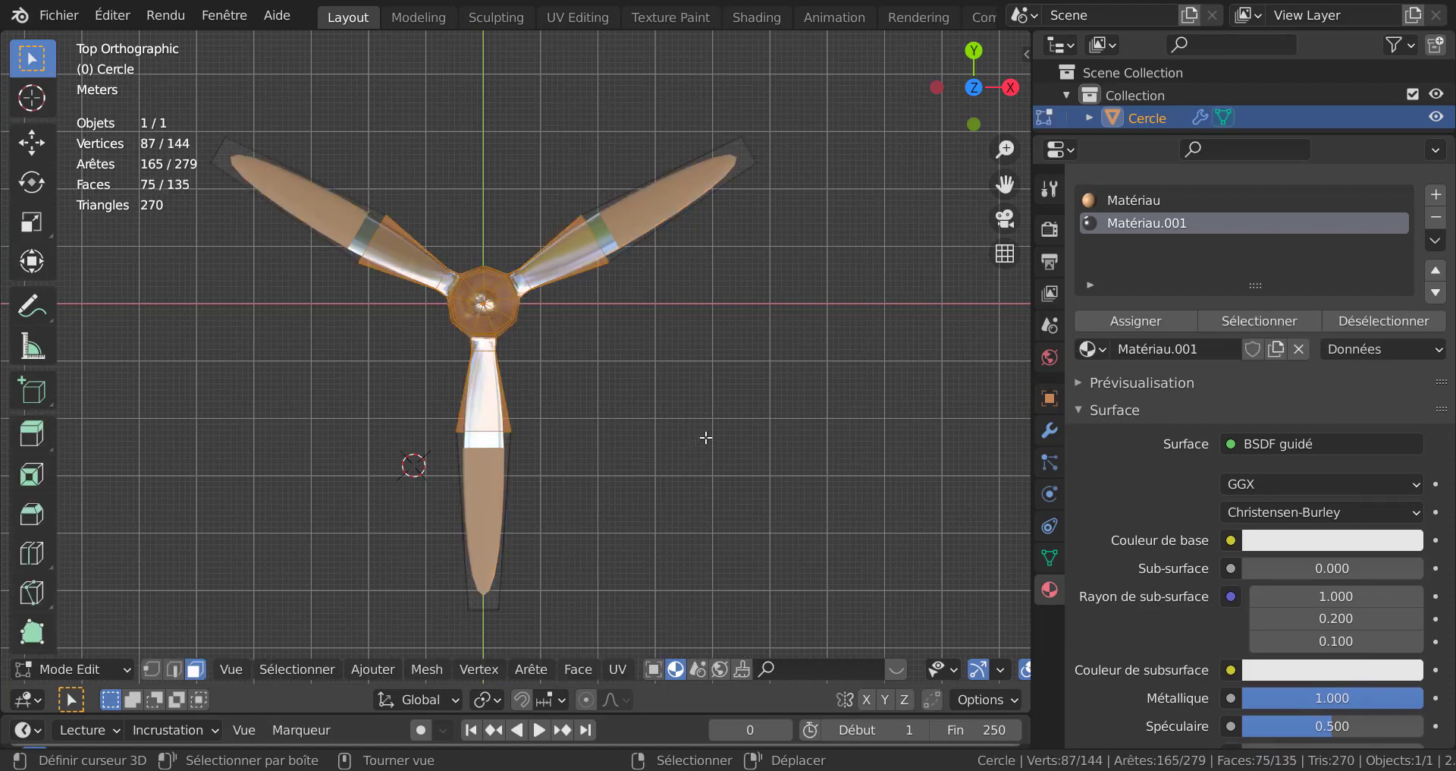
Step: Select the end faces at the tips of all three blades together in perspective view
{"action": "middle_click_drag", "start_coordinate": [698, 446], "coordinate": [556, 417]}
{"action": "scroll", "coordinate": [556, 417], "scroll_direction": "up", "scroll_amount": 2}
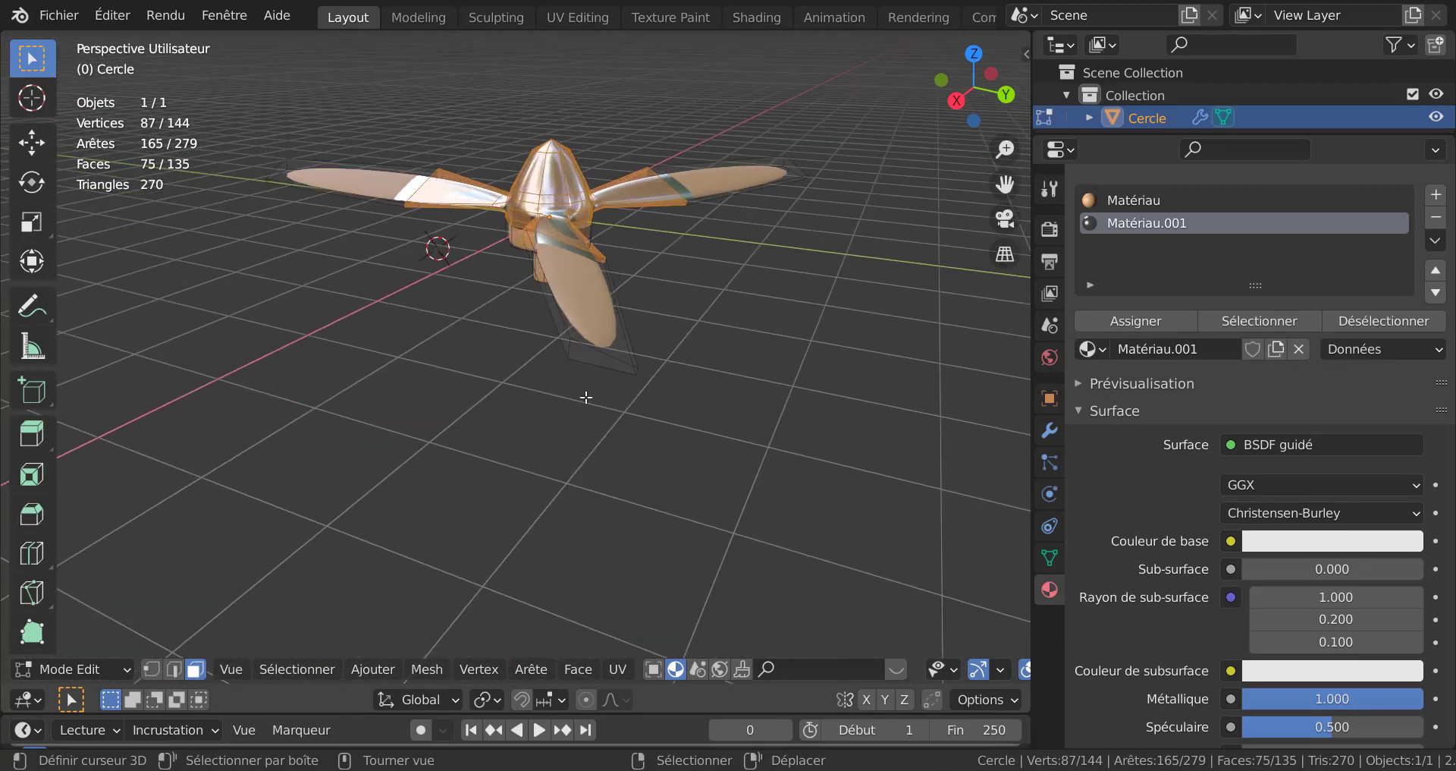
{"action": "left_click", "coordinate": [586, 358]}
{"action": "middle_click_drag", "start_coordinate": [584, 363], "coordinate": [903, 391]}
{"action": "left_click", "coordinate": [532, 628], "text": "shift"}
{"action": "scroll", "coordinate": [478, 580], "scroll_direction": "down", "scroll_amount": 3}
{"action": "middle_click_drag", "start_coordinate": [507, 551], "coordinate": [612, 458]}
{"action": "left_click", "coordinate": [607, 455], "text": "shift"}
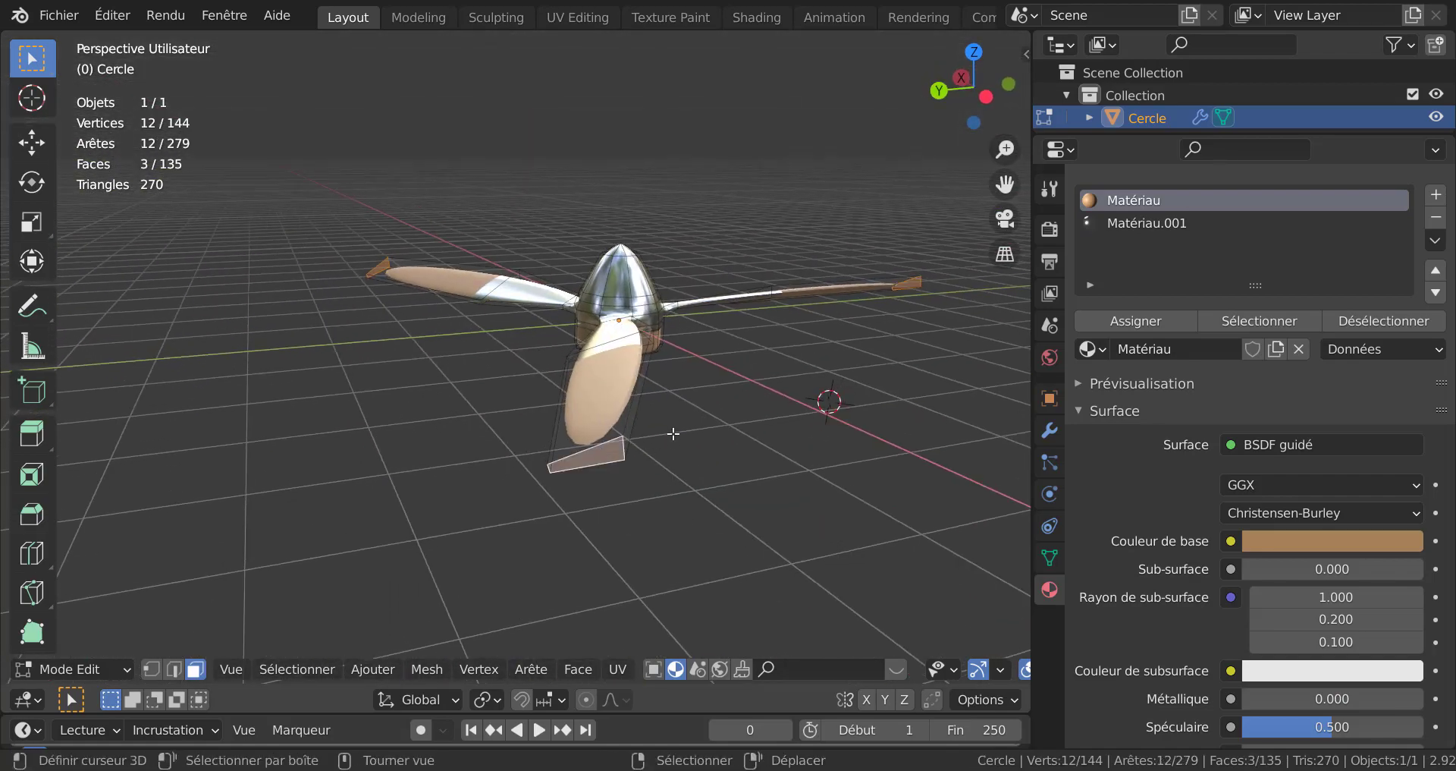
Step: Add one metallic face on the hub's pointed nose to the blade-tip face selection
{"action": "middle_click_drag", "start_coordinate": [645, 365], "coordinate": [628, 390]}
{"action": "scroll", "coordinate": [641, 326], "scroll_direction": "up", "scroll_amount": 3}
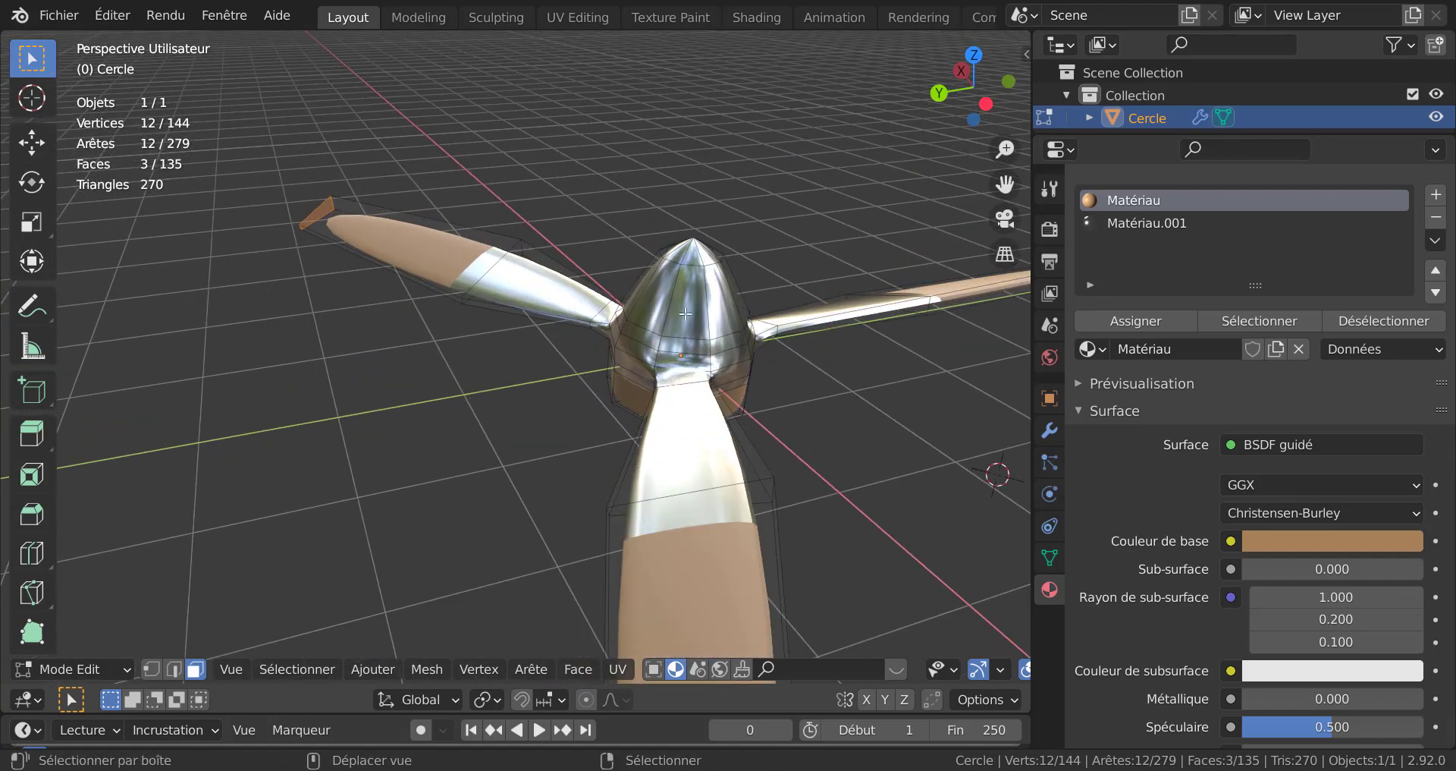
{"action": "left_click", "coordinate": [722, 325], "text": "shift"}
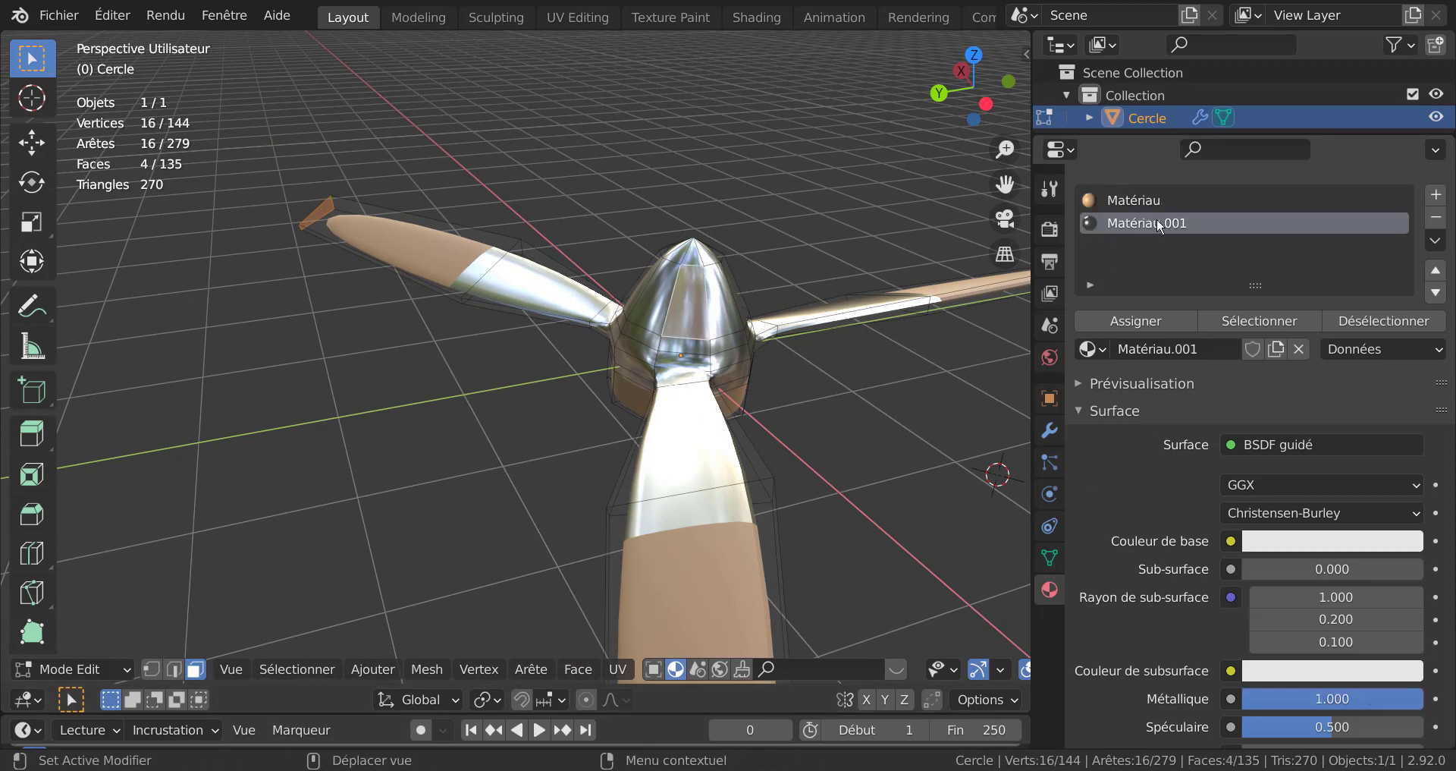
Step: Assign Matériau.001 to the selected faces at the blade tip and return to Object mode
{"action": "left_click", "coordinate": [1153, 321]}
{"action": "key", "text": "Tab"}
{"action": "scroll", "coordinate": [910, 388], "scroll_direction": "down", "scroll_amount": 5}
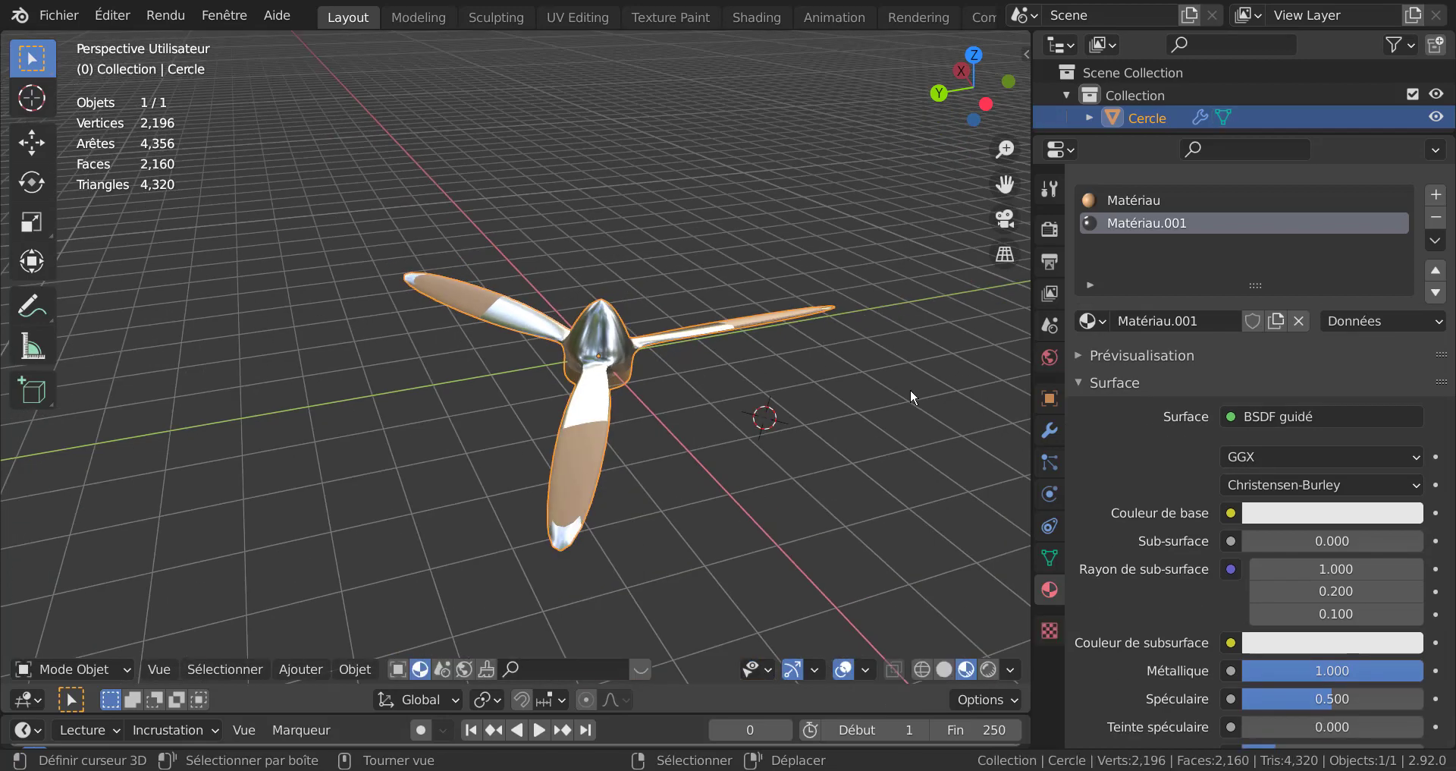
Step: Select the ring of faces at the spinner's tip plus one brown blade face, and assign Matériau to them
{"action": "middle_click_drag", "start_coordinate": [910, 388], "coordinate": [713, 372]}
{"action": "key", "text": "Tab"}
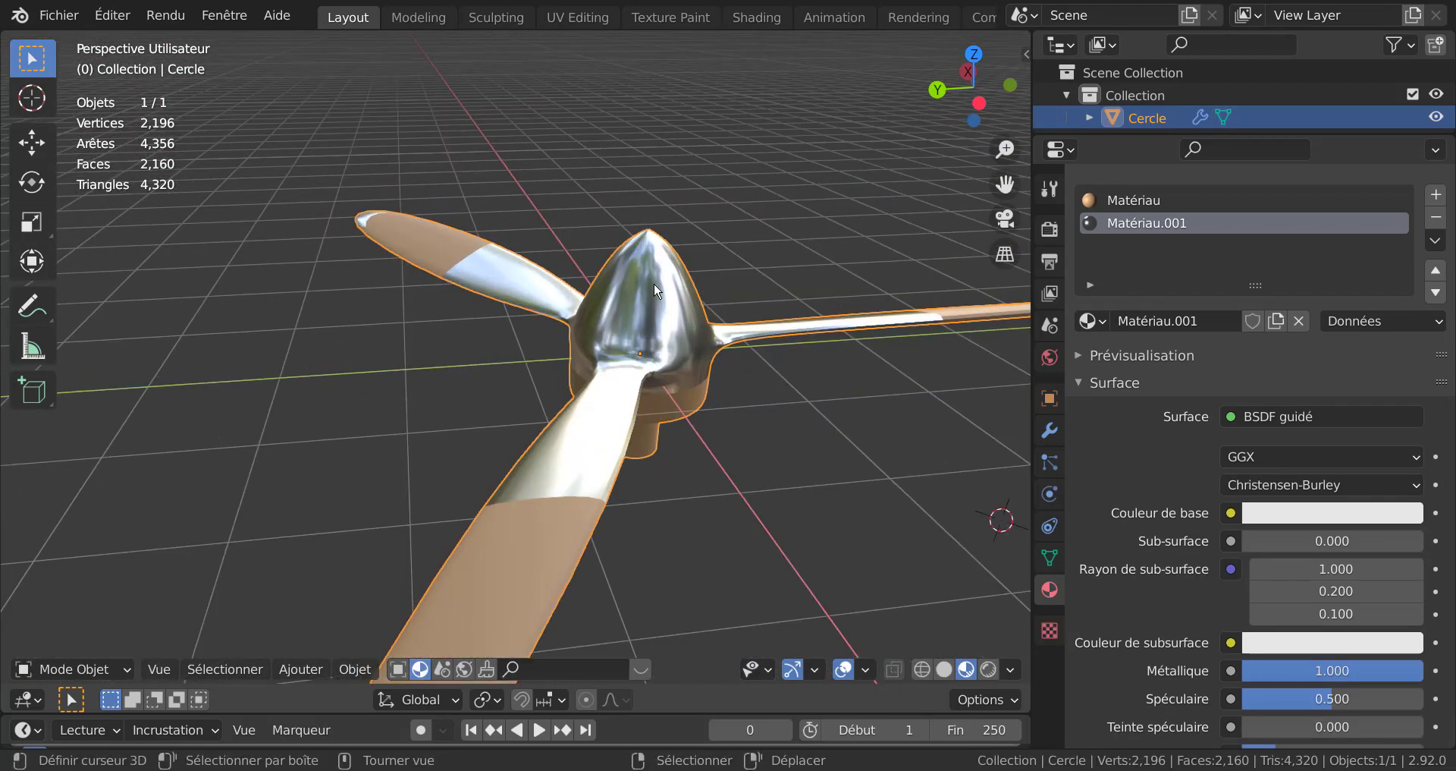
{"action": "scroll", "coordinate": [653, 282], "scroll_direction": "up", "scroll_amount": 5}
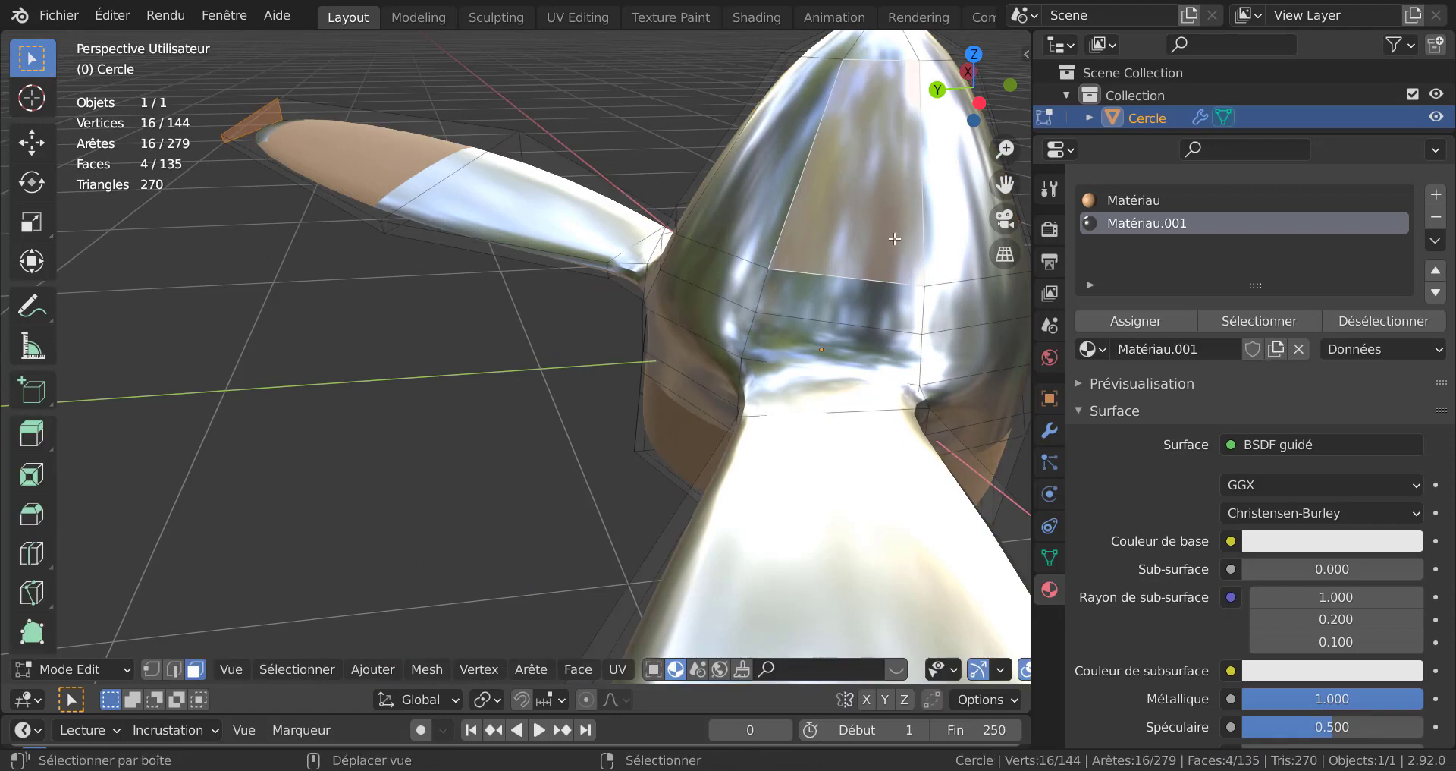
{"action": "middle_click_drag", "start_coordinate": [920, 182], "coordinate": [802, 308], "text": "shift"}
{"action": "left_click", "coordinate": [715, 222], "text": "alt"}
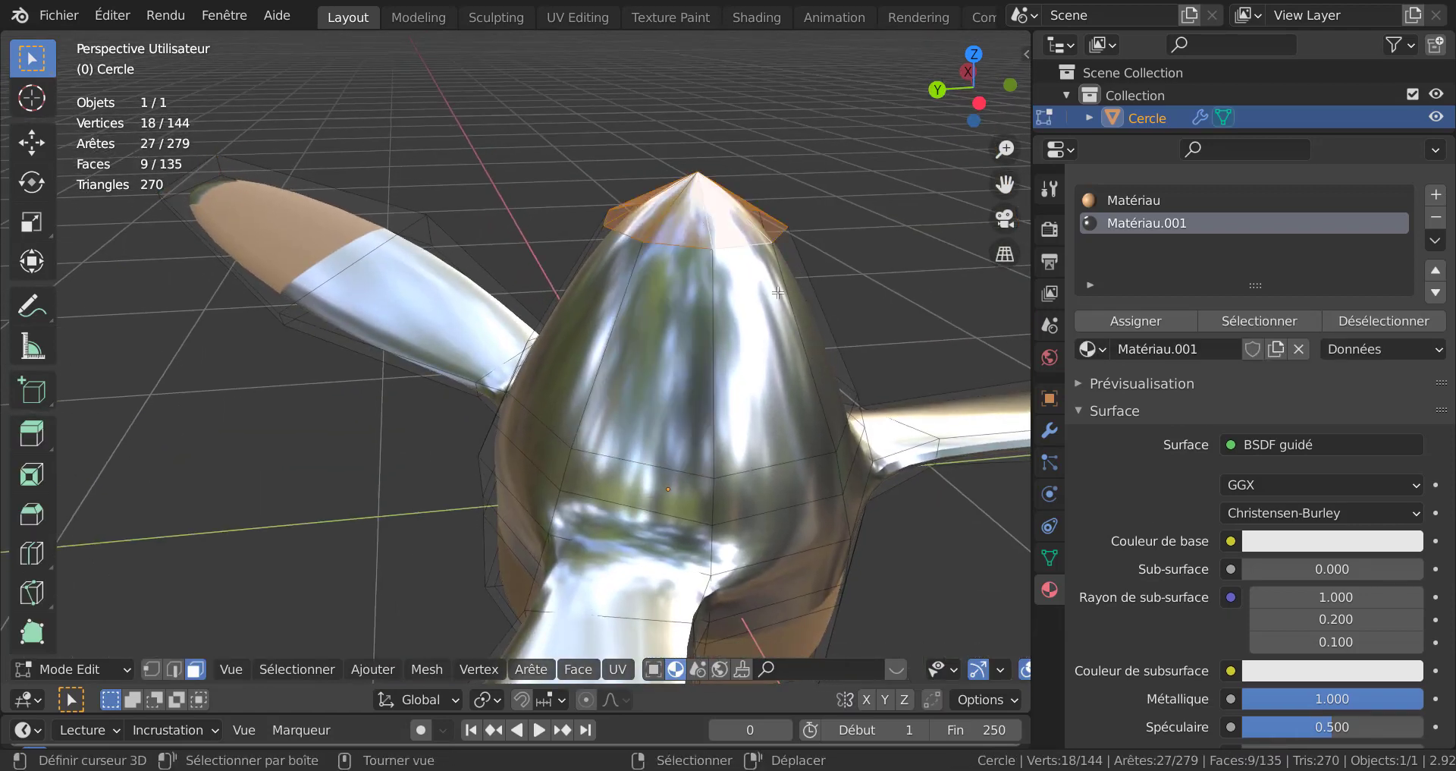
{"action": "scroll", "coordinate": [816, 317], "scroll_direction": "down", "scroll_amount": 4}
{"action": "left_click", "coordinate": [476, 613], "text": "shift"}
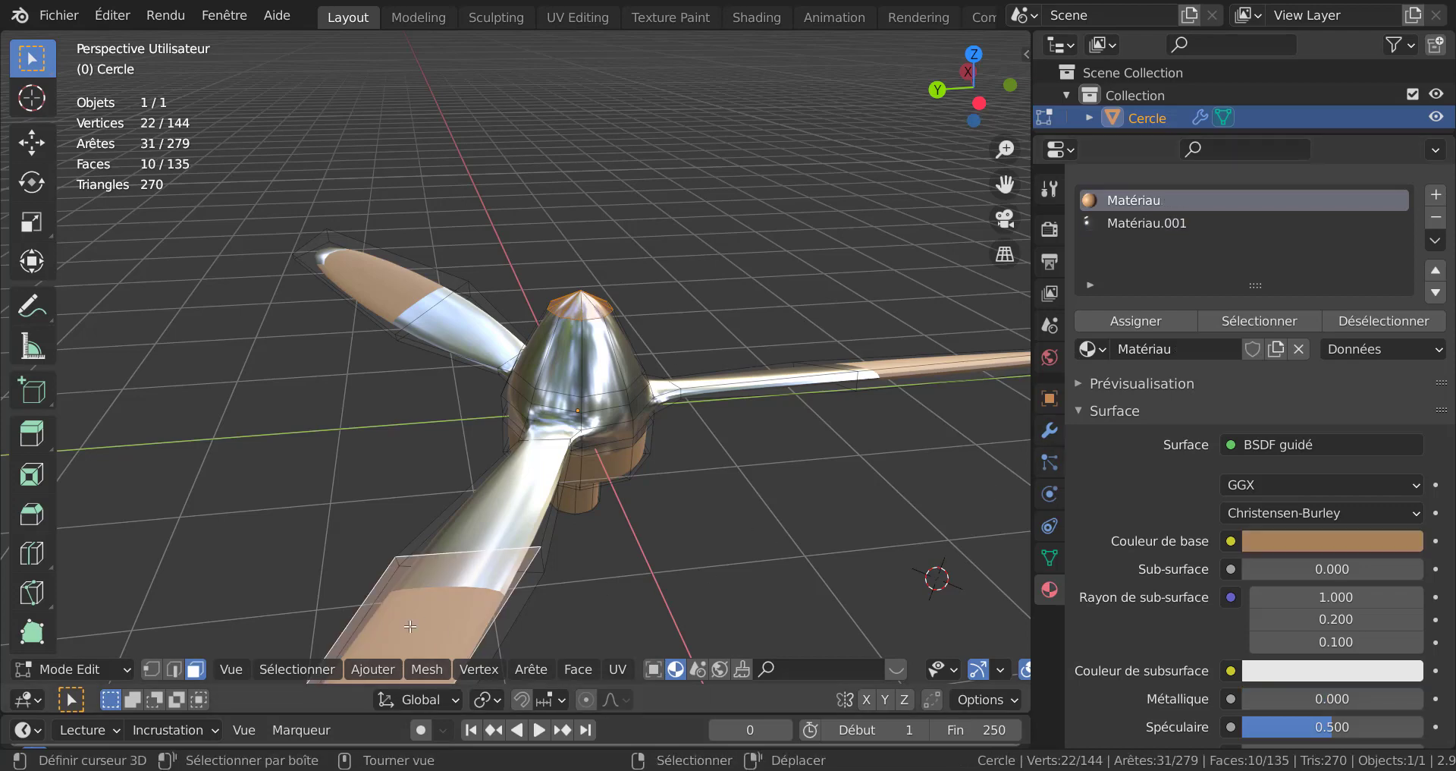
{"action": "left_click", "coordinate": [1136, 320]}
{"action": "key", "text": "Tab"}
Step: Try rotating the propeller freely in the top view to preview it spinning
{"action": "middle_click_drag", "start_coordinate": [837, 255], "coordinate": [570, 344]}
{"action": "left_click", "coordinate": [685, 489]}
{"action": "key", "text": "KP_7"}
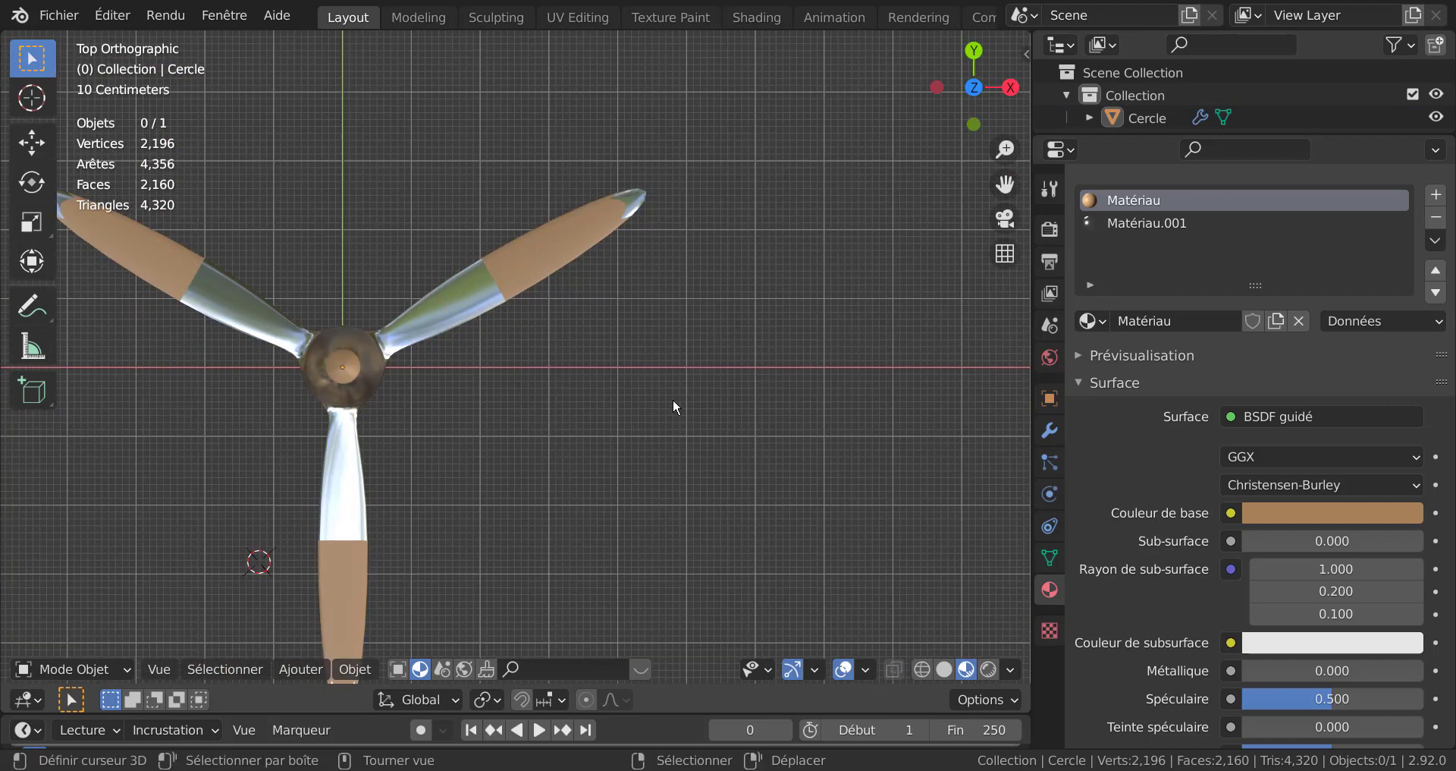
{"action": "middle_click_drag", "start_coordinate": [676, 403], "coordinate": [740, 341], "text": "shift"}
{"action": "scroll", "coordinate": [740, 341], "scroll_direction": "down", "scroll_amount": 3}
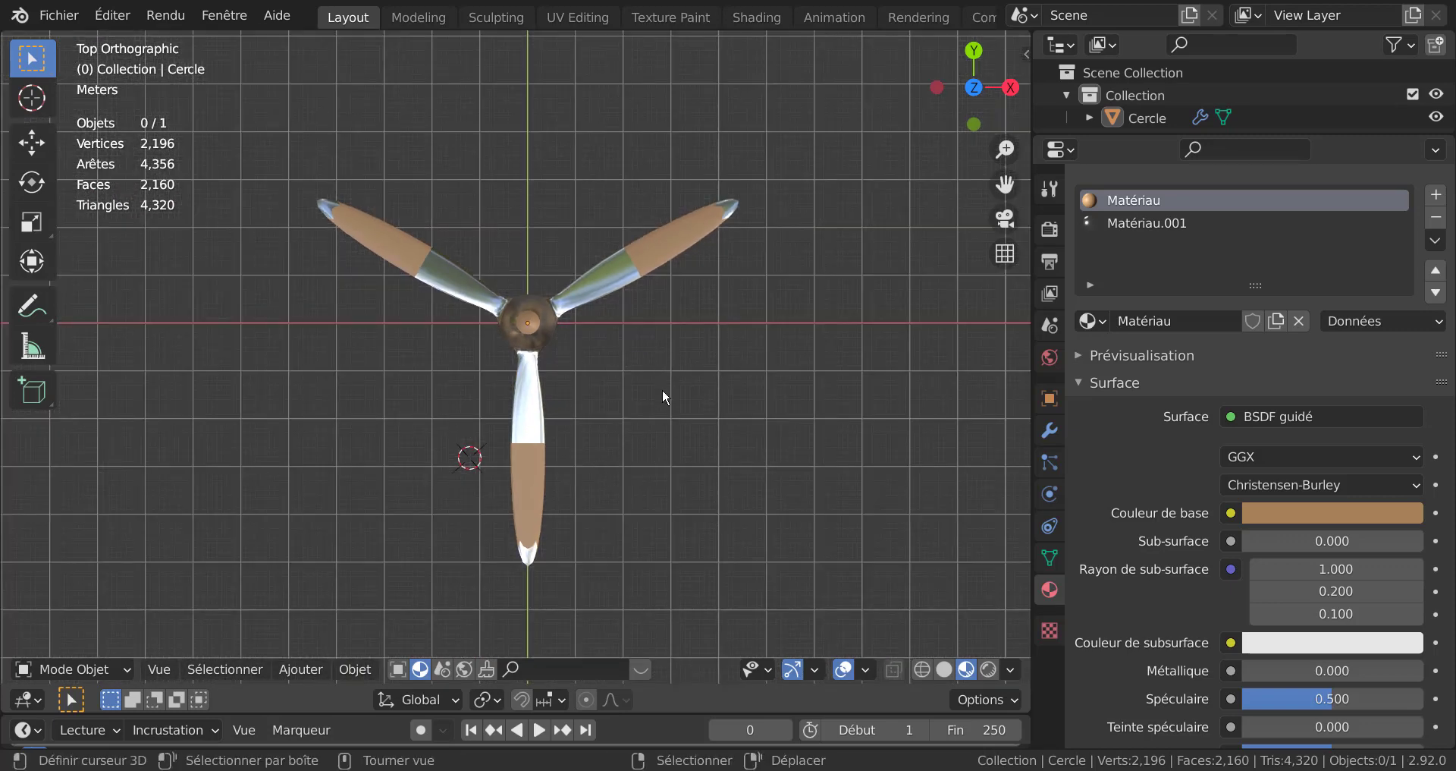
{"action": "left_click", "coordinate": [617, 281]}
{"action": "key", "text": "r"}
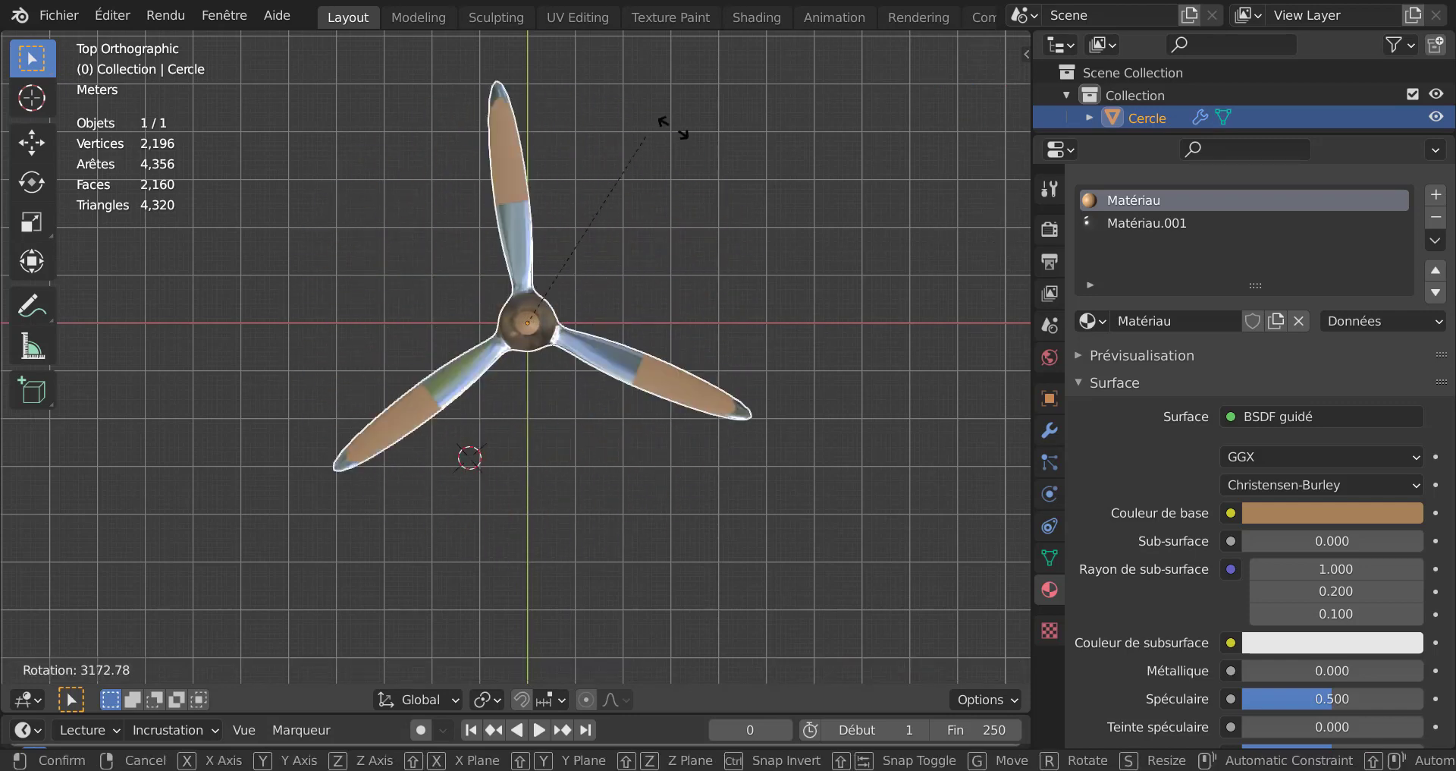
{"action": "key", "text": "Escape"}
Step: In Edit mode, select the open edge loop around the end of the hub's shaft
{"action": "middle_click_drag", "start_coordinate": [684, 365], "coordinate": [874, 90]}
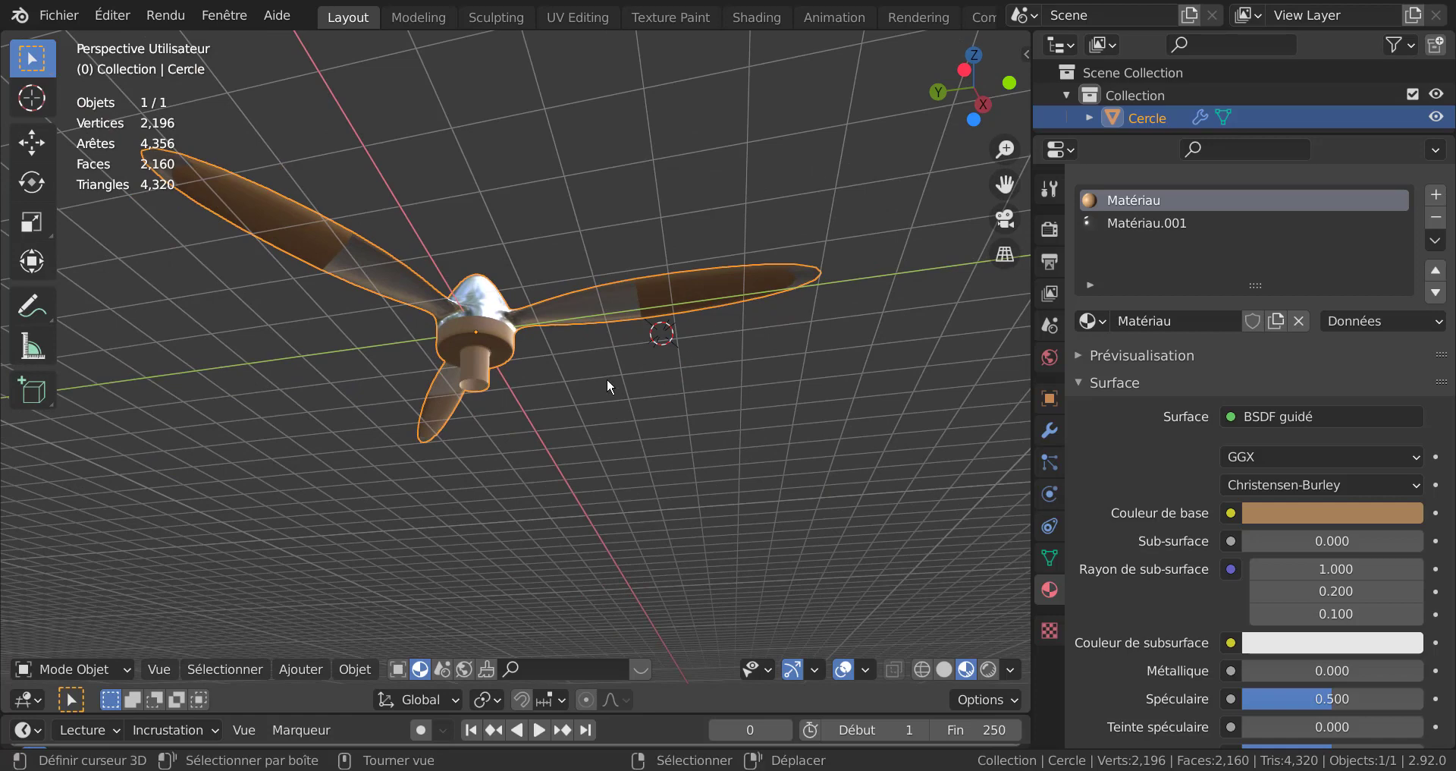
{"action": "key", "text": "Tab"}
{"action": "scroll", "coordinate": [603, 383], "scroll_direction": "up", "scroll_amount": 5}
{"action": "scroll", "coordinate": [620, 373], "scroll_direction": "up", "scroll_amount": 3}
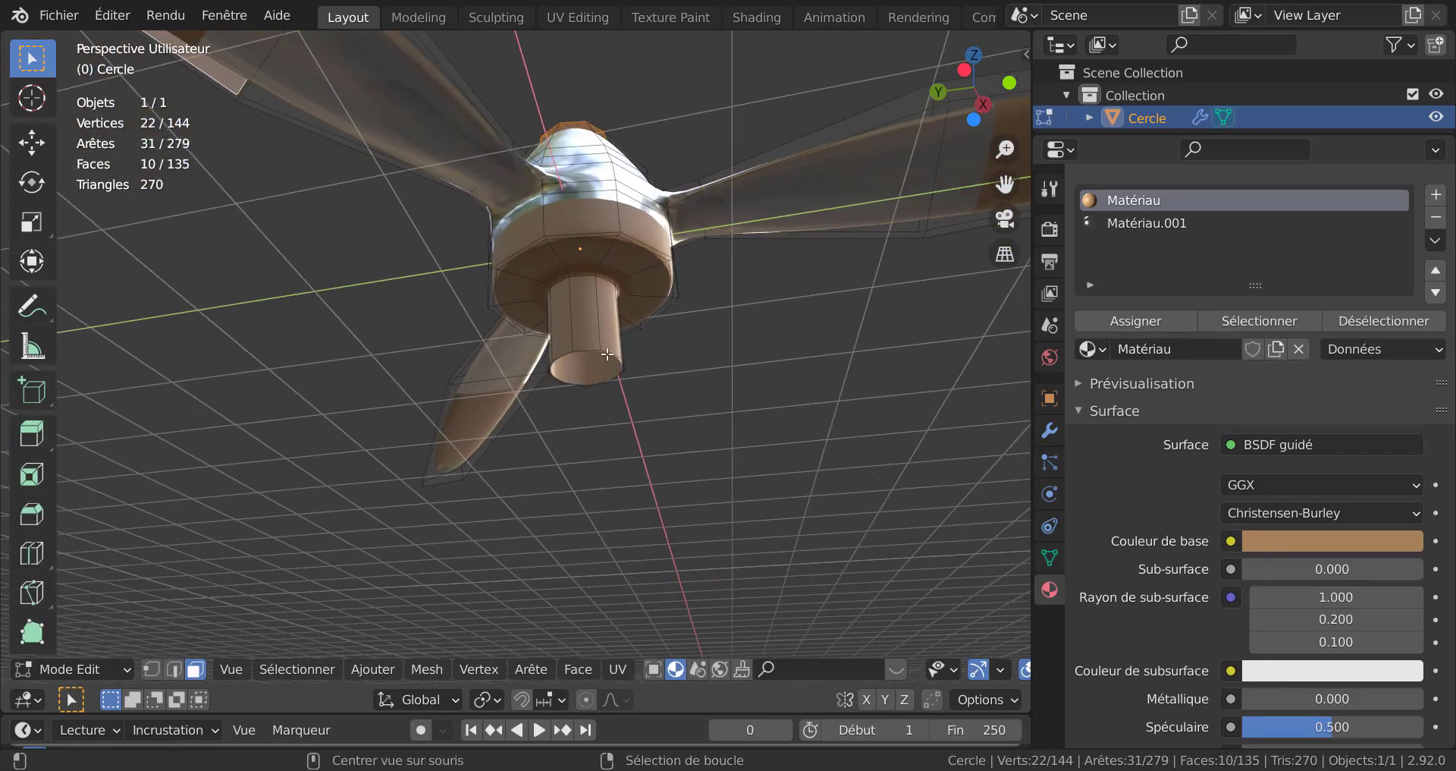
{"action": "key", "text": "alt+a"}
{"action": "left_click", "coordinate": [587, 351]}
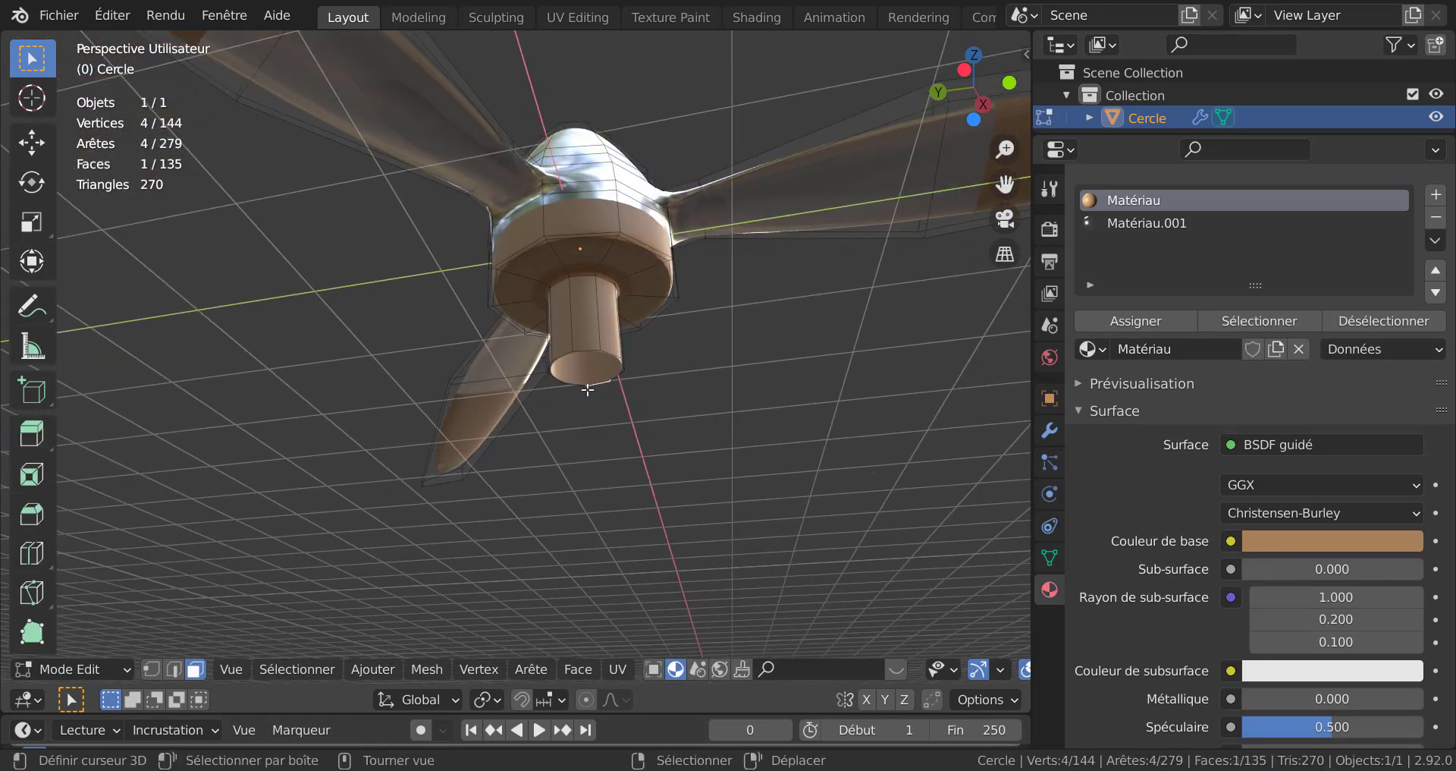
{"action": "left_click", "coordinate": [173, 669]}
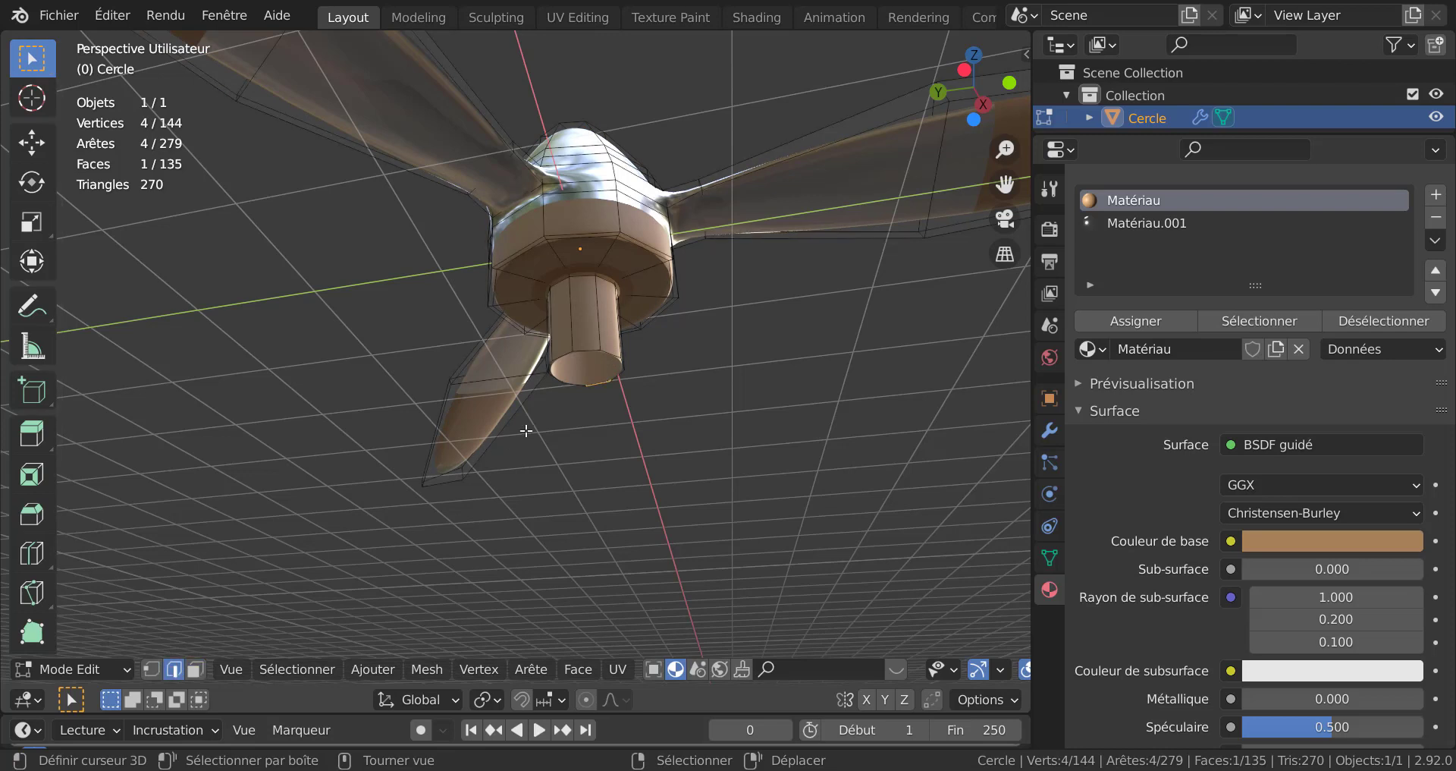
{"action": "left_click", "coordinate": [580, 350], "text": "alt"}
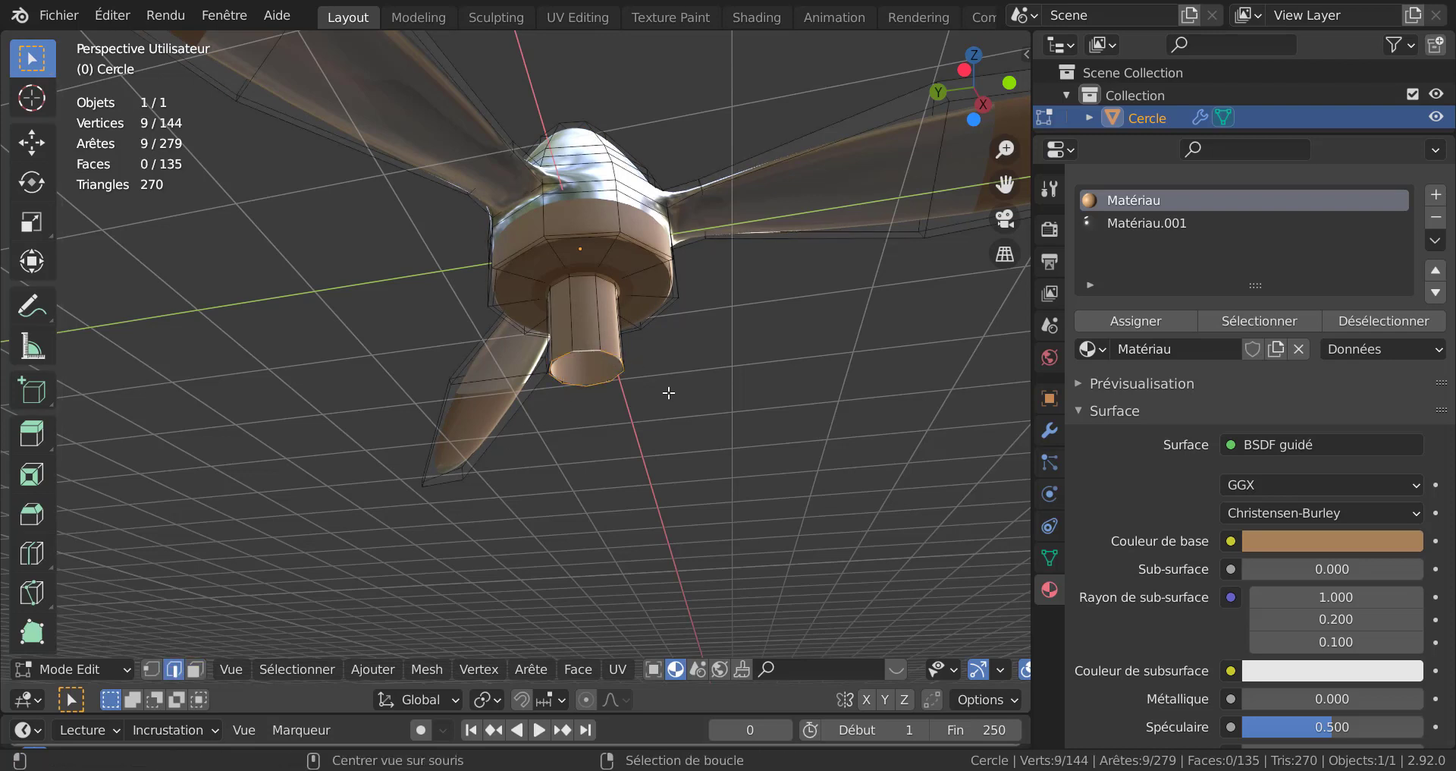
Step: Extrude the shaft's end loop in place twice and scale the newest loop inward to 0.925
{"action": "key", "text": "e"}
{"action": "key", "text": "x"}
{"action": "right_click", "coordinate": [712, 461]}
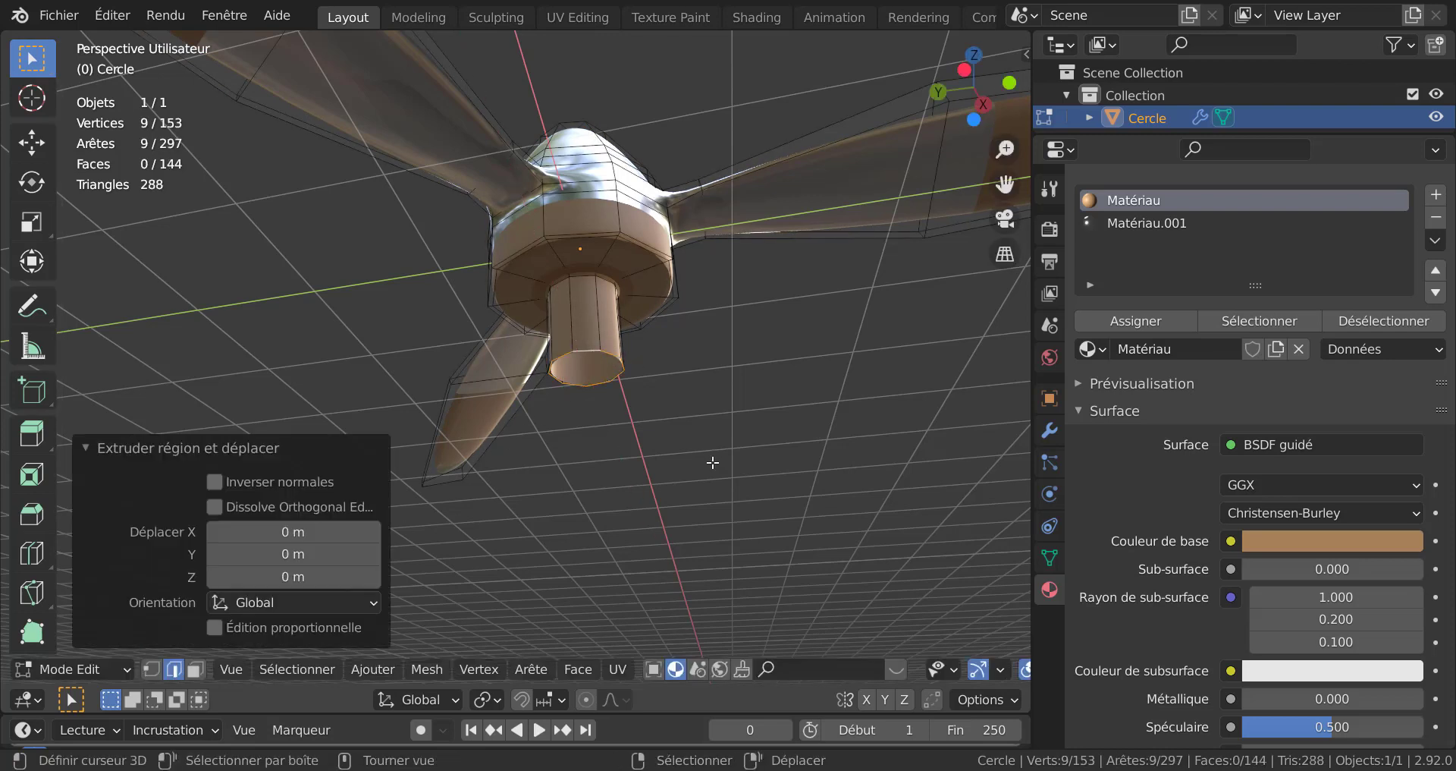
{"action": "key", "text": "e"}
{"action": "right_click", "coordinate": [712, 462]}
{"action": "key", "text": "s"}
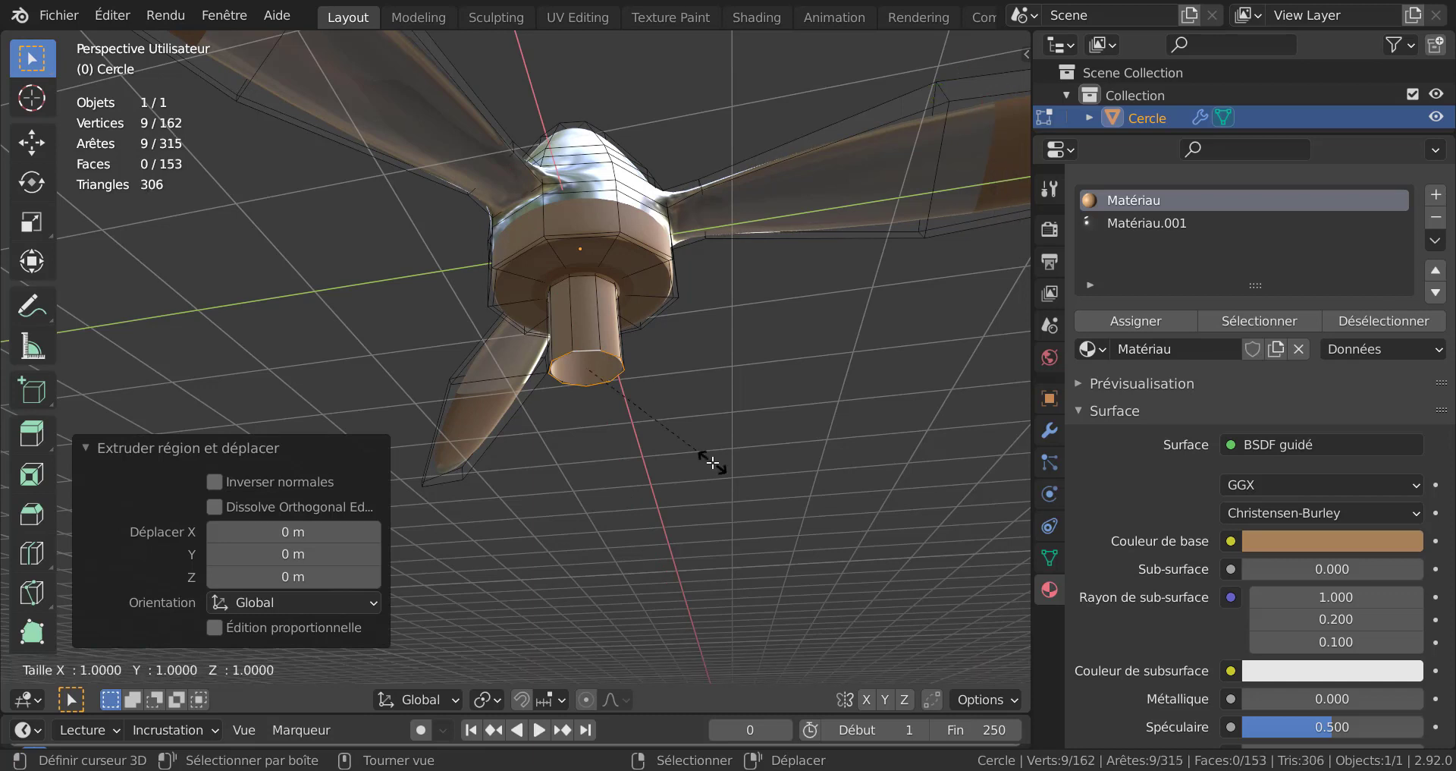
{"action": "left_click", "coordinate": [706, 456]}
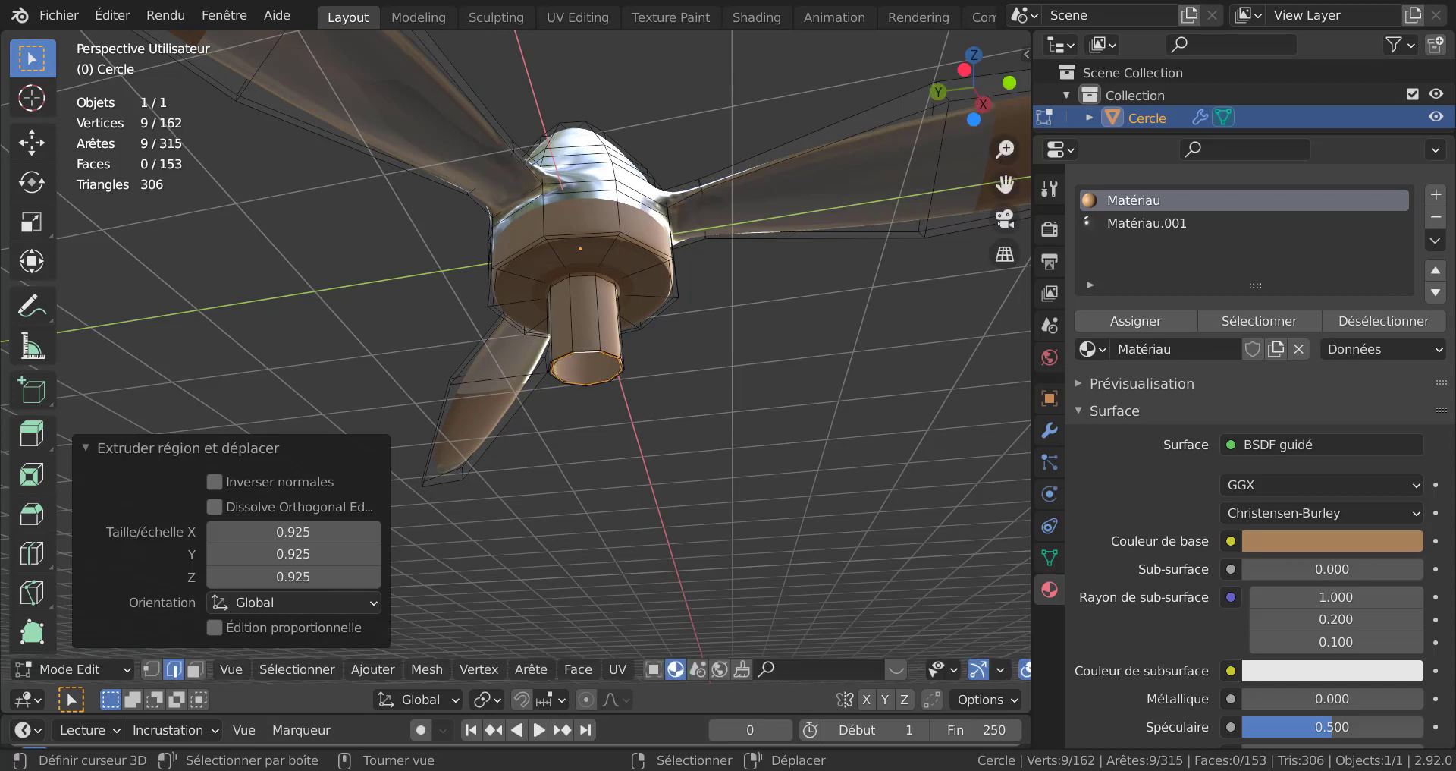
Step: Extrude the inner shaft loop in place and try to collapse it to scale 0
{"action": "key", "text": "e"}
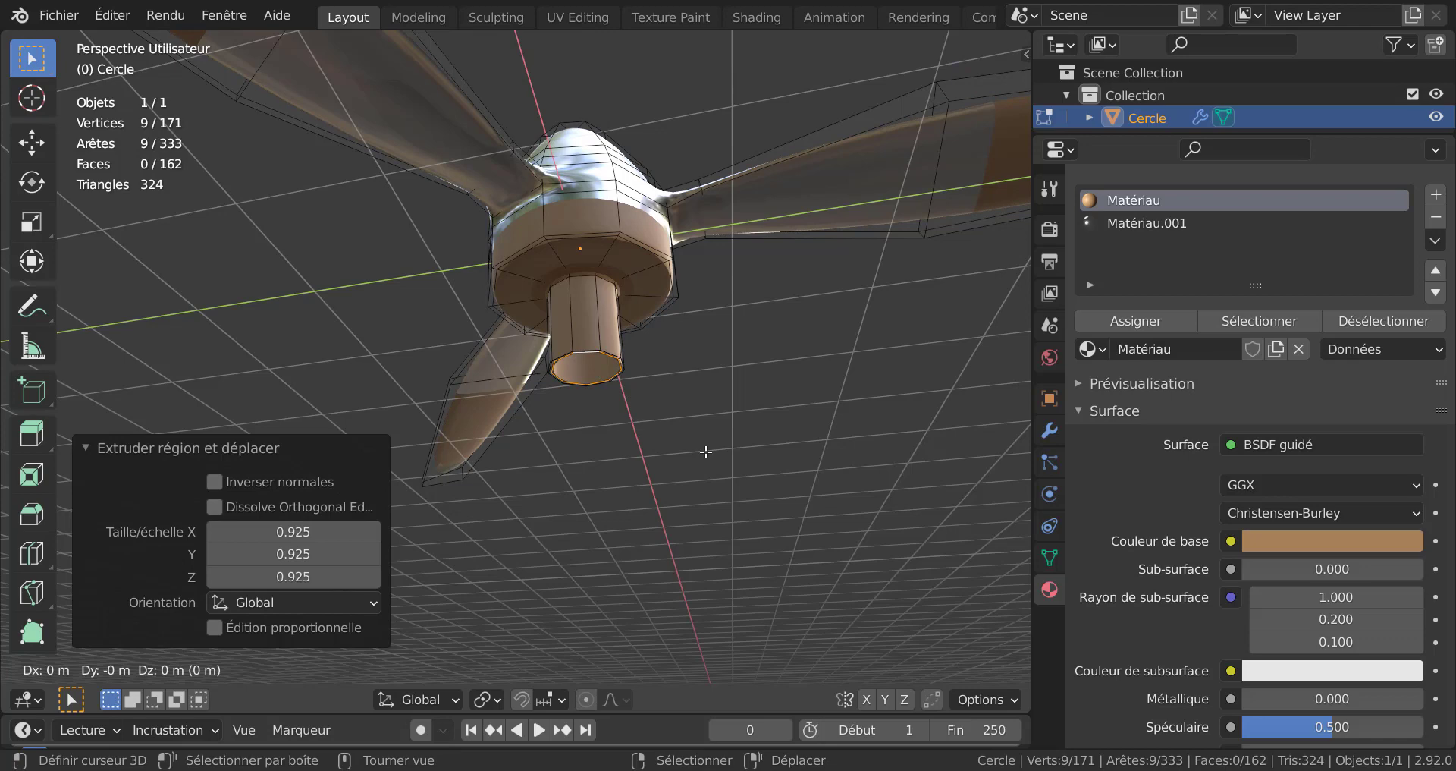
{"action": "right_click", "coordinate": [707, 452]}
{"action": "key", "text": "s"}
{"action": "key", "text": "0"}
{"action": "key", "text": "Tab"}
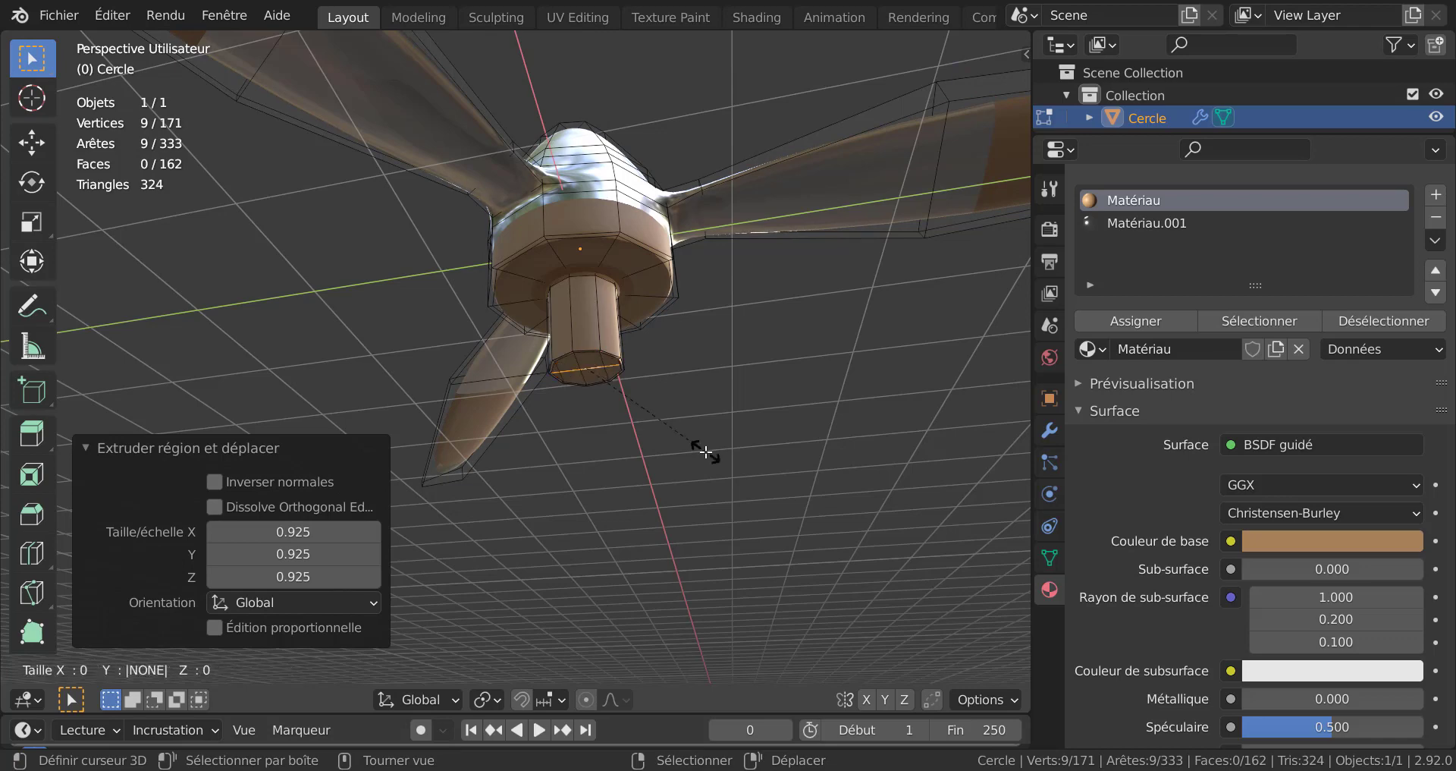
{"action": "right_click", "coordinate": [706, 452]}
Step: Close the shaft's open end by extruding its inner loop and scaling it to 0, and return to Object mode
{"action": "middle_click_drag", "start_coordinate": [704, 430], "coordinate": [677, 323]}
{"action": "scroll", "coordinate": [774, 430], "scroll_direction": "up", "scroll_amount": 1}
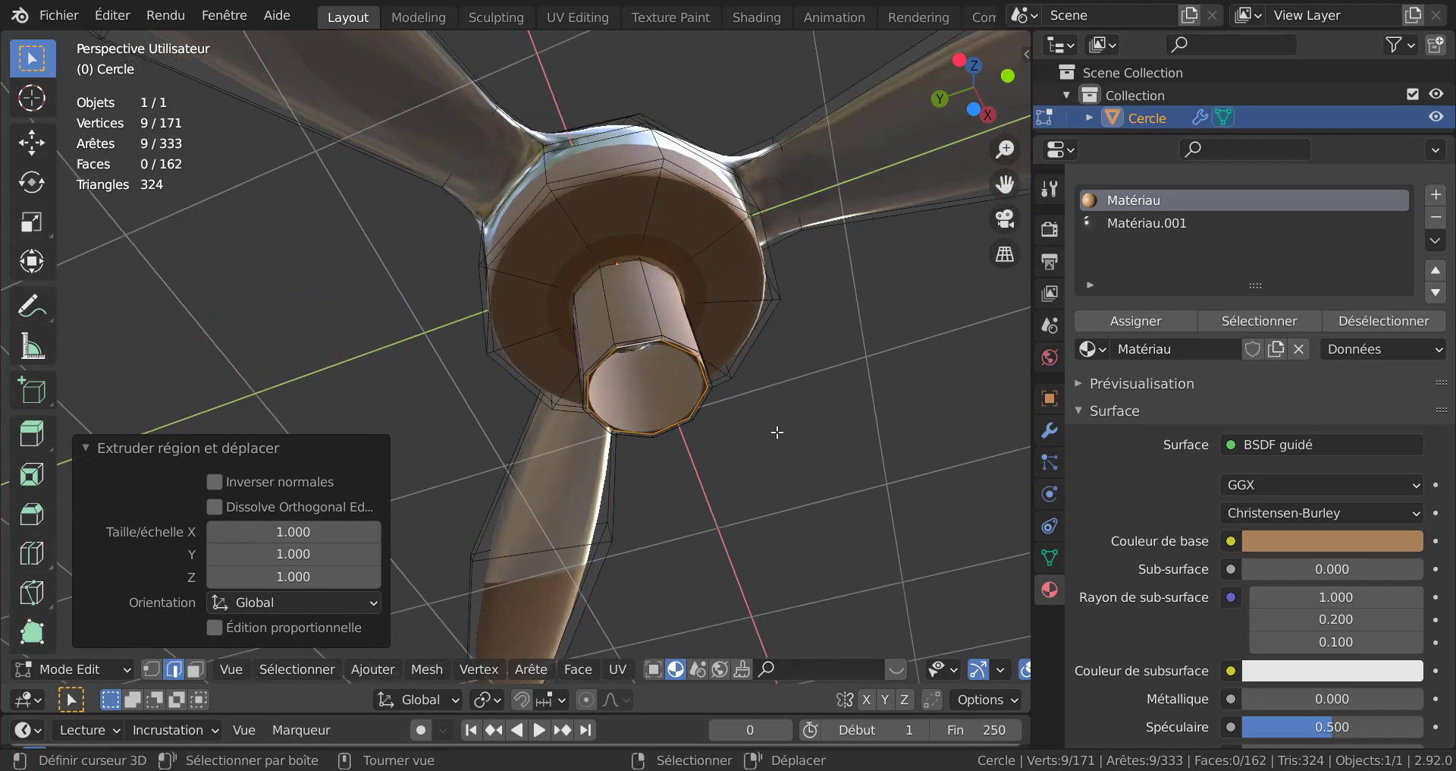
{"action": "key", "text": "e"}
{"action": "key", "text": "s"}
{"action": "key", "text": "0"}
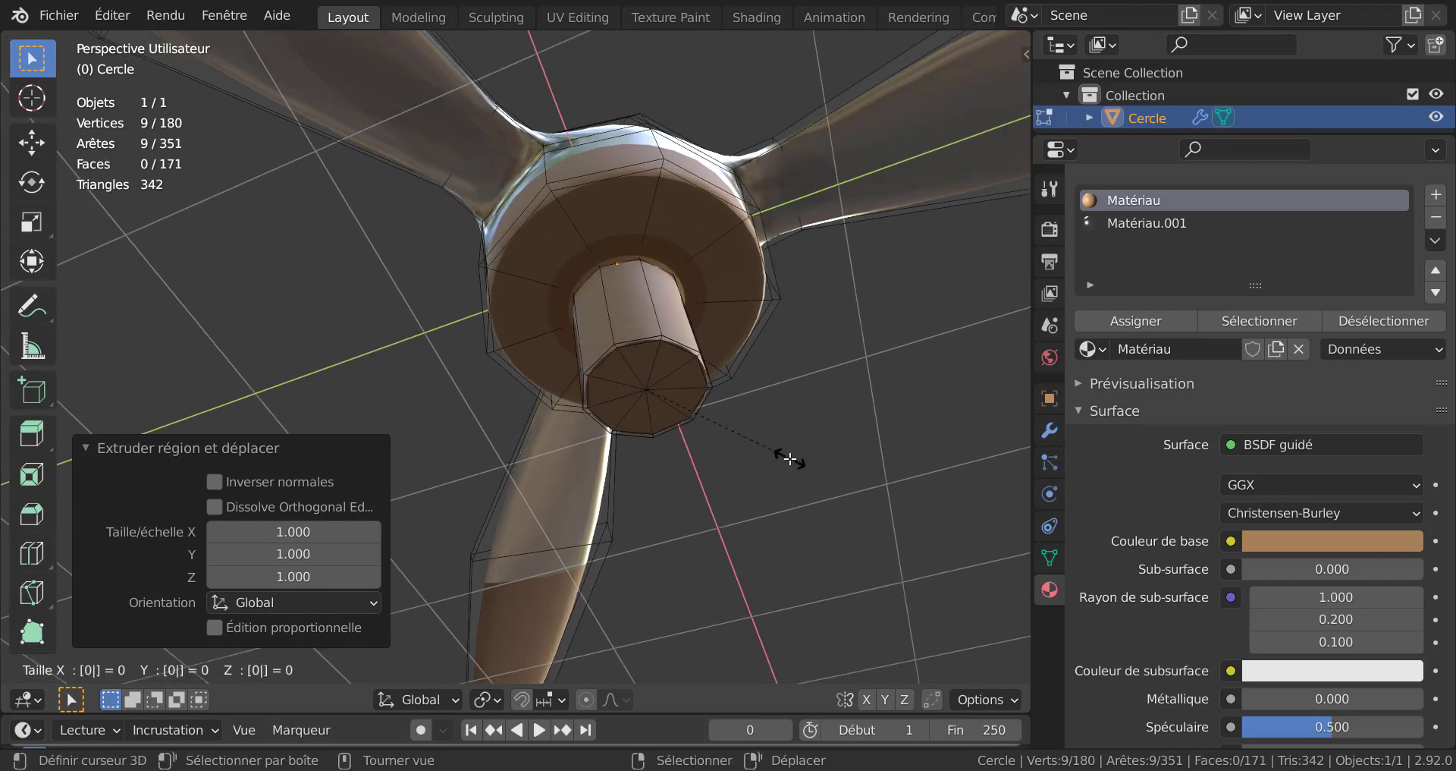
{"action": "key", "text": "Return"}
{"action": "key", "text": "Tab"}
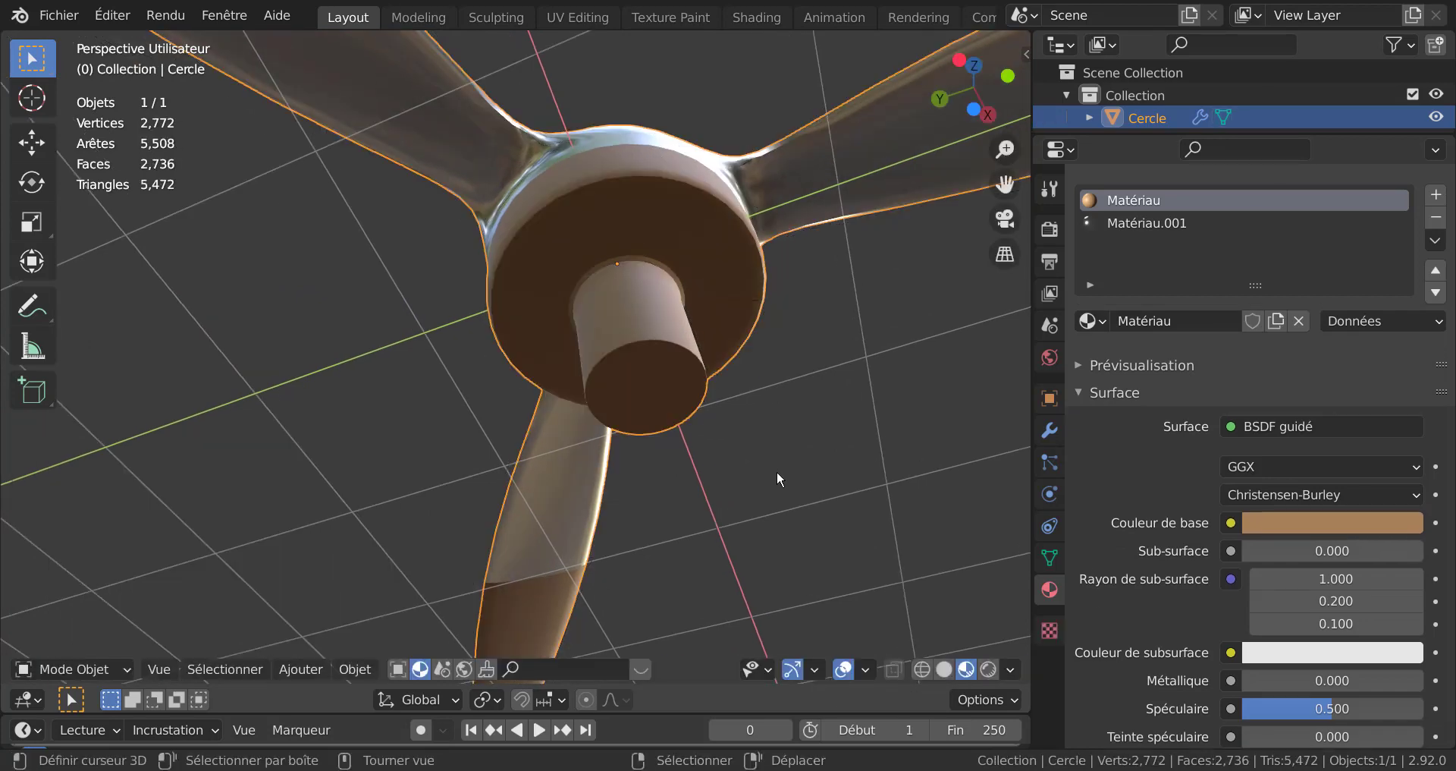
Step: Set the propeller's Subdivision viewport level to 3 and apply the modifier
{"action": "scroll", "coordinate": [749, 324], "scroll_direction": "down", "scroll_amount": 3}
{"action": "middle_click_drag", "start_coordinate": [749, 325], "coordinate": [703, 336]}
{"action": "scroll", "coordinate": [699, 417], "scroll_direction": "down", "scroll_amount": 3}
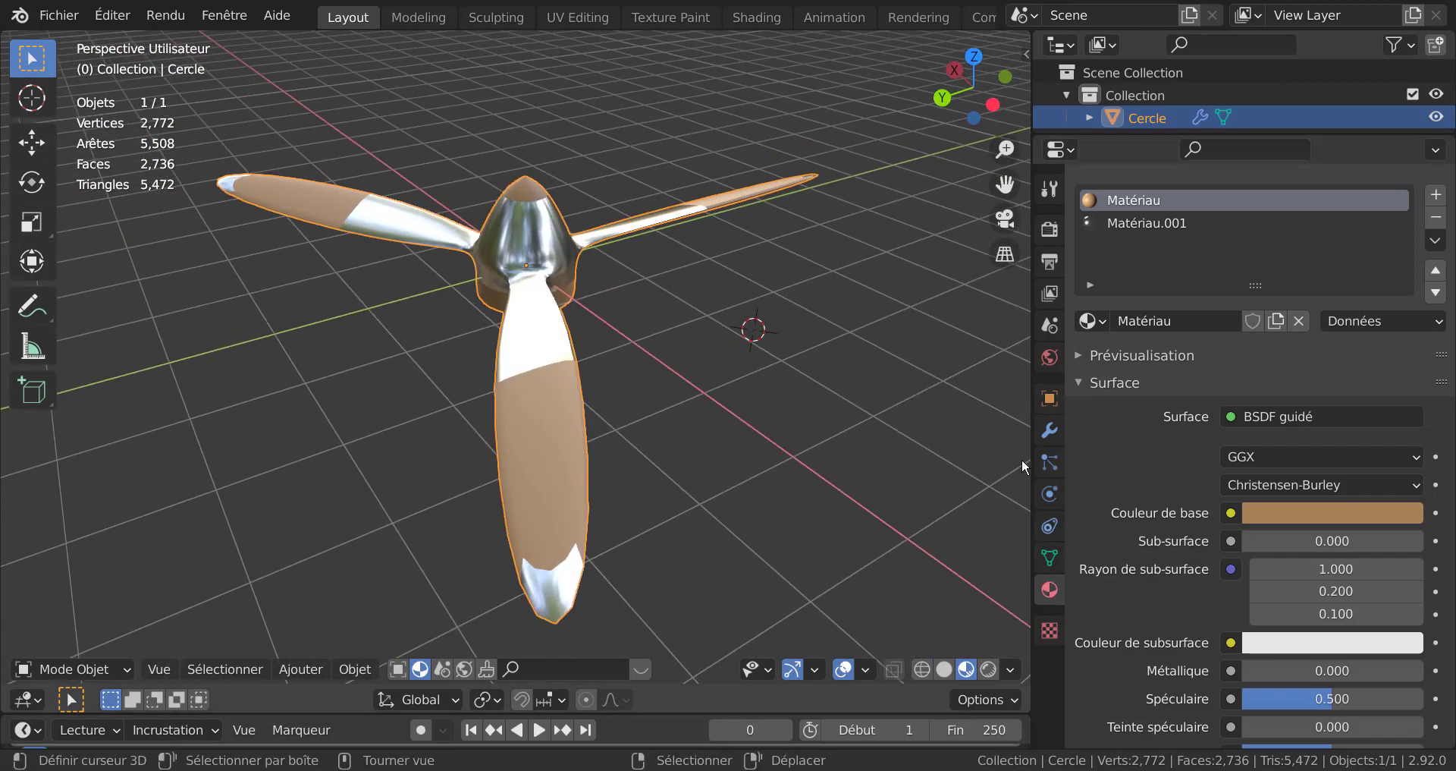
{"action": "left_click", "coordinate": [1058, 429]}
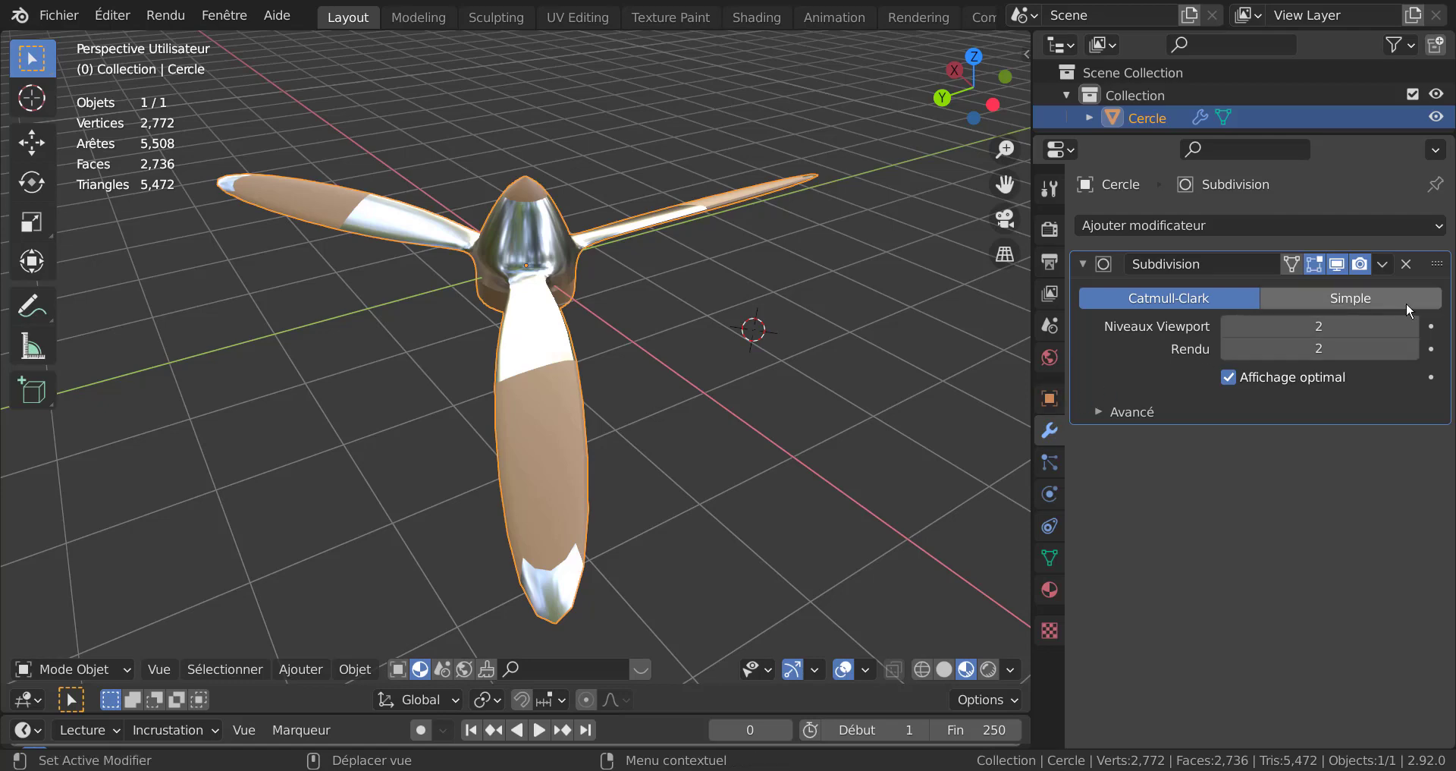
{"action": "left_click", "coordinate": [1412, 331]}
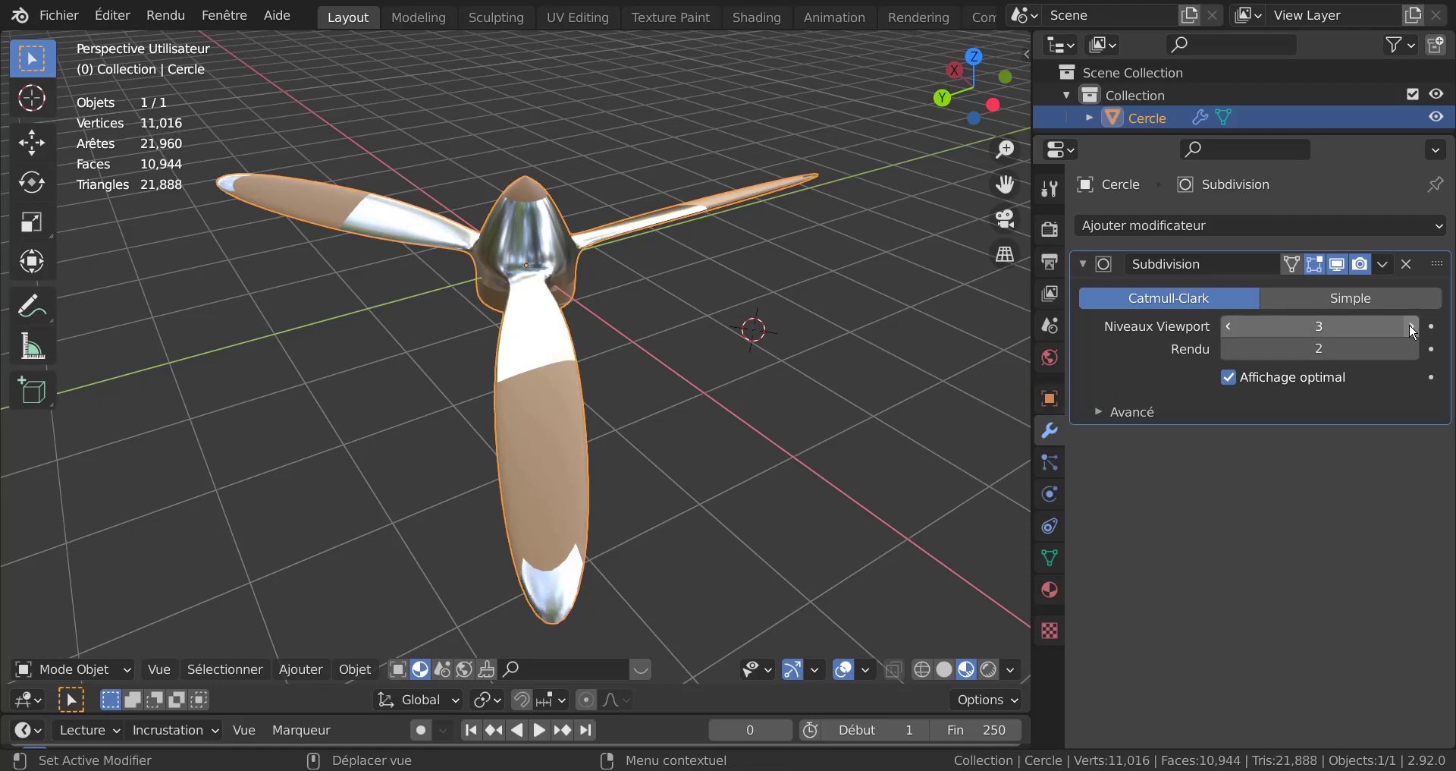
{"action": "middle_click_drag", "start_coordinate": [780, 479], "coordinate": [632, 410]}
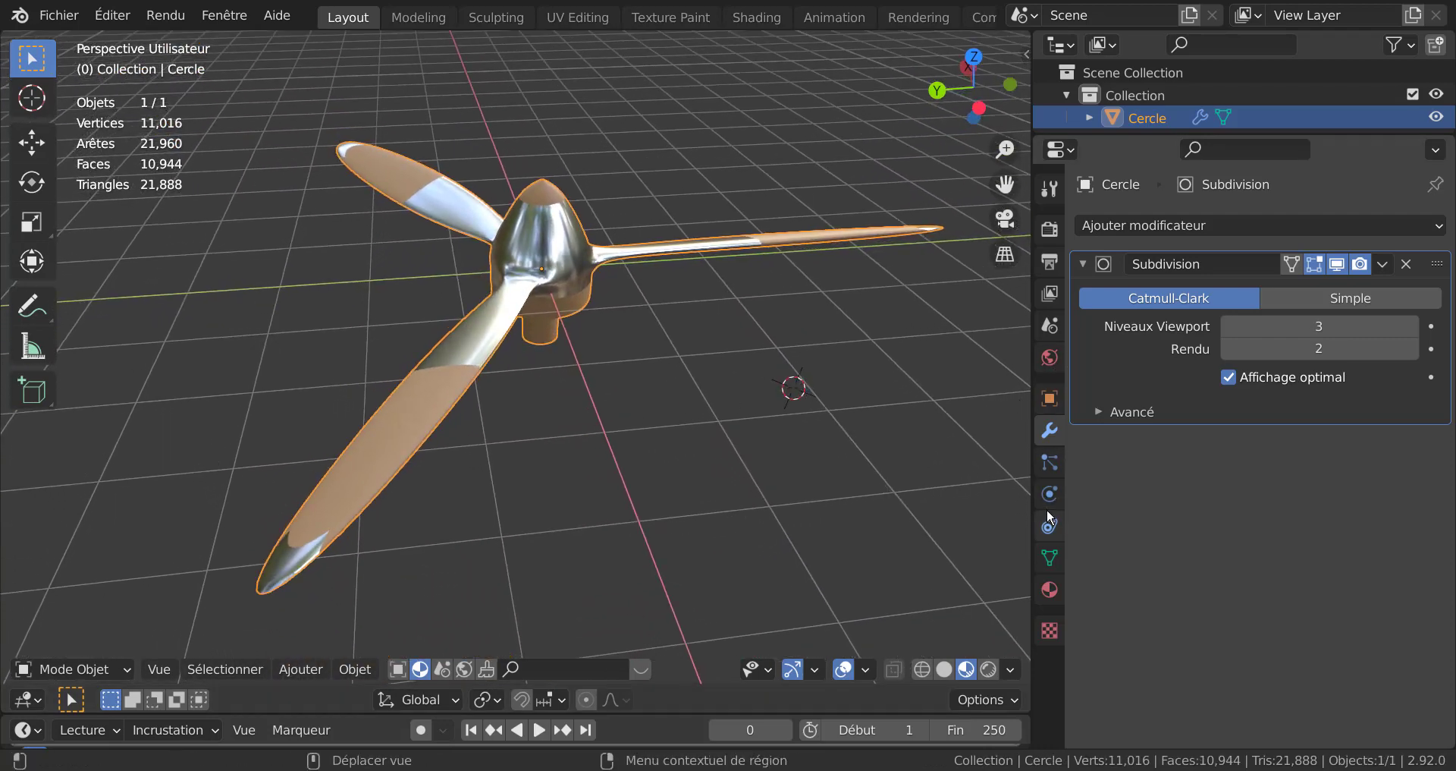
{"action": "left_click", "coordinate": [1381, 265]}
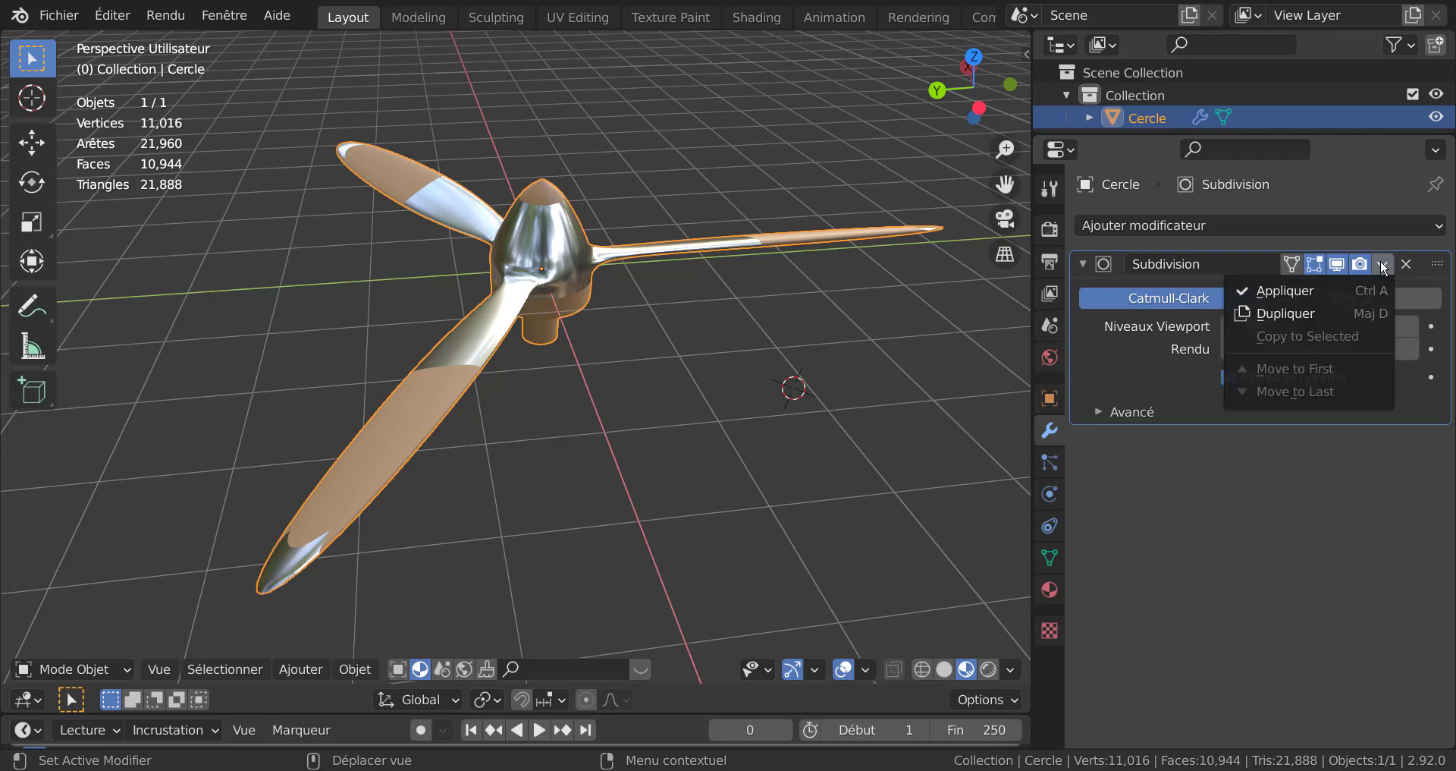
{"action": "left_click", "coordinate": [1280, 292]}
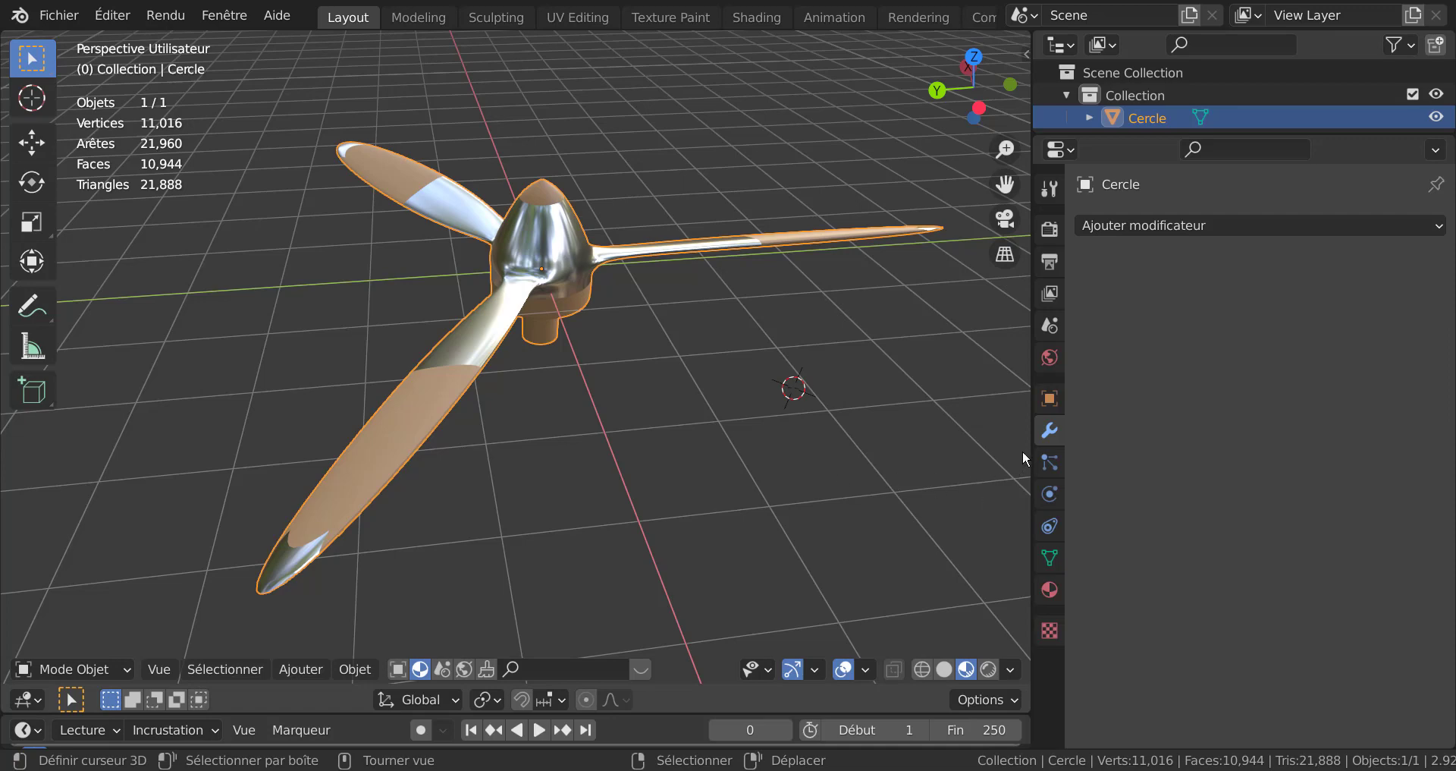
Step: Widen the 3D viewport and run all of the 3D-Print mesh checks on the propeller
{"action": "left_click_drag", "start_coordinate": [1030, 436], "coordinate": [1287, 444]}
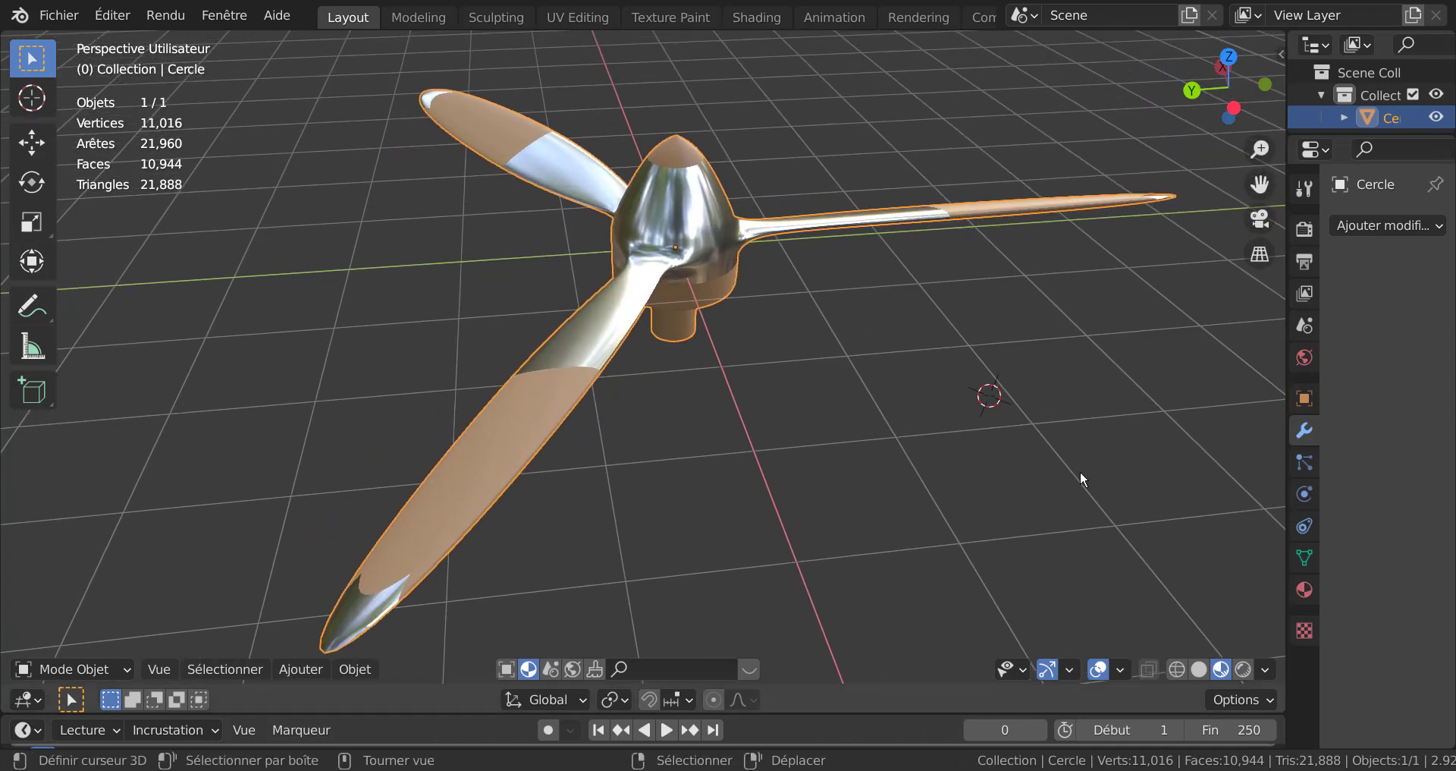
{"action": "key", "text": "n"}
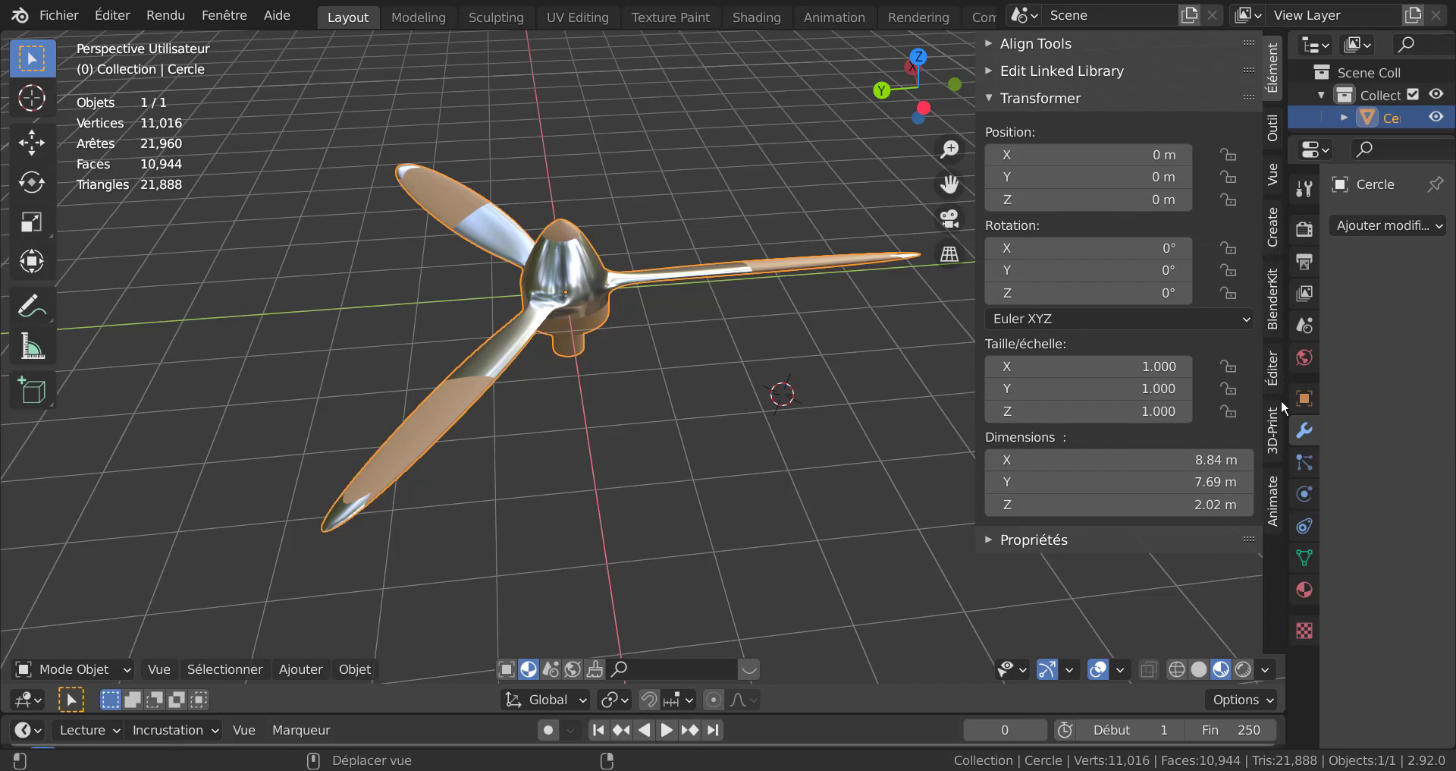
{"action": "left_click", "coordinate": [1269, 423]}
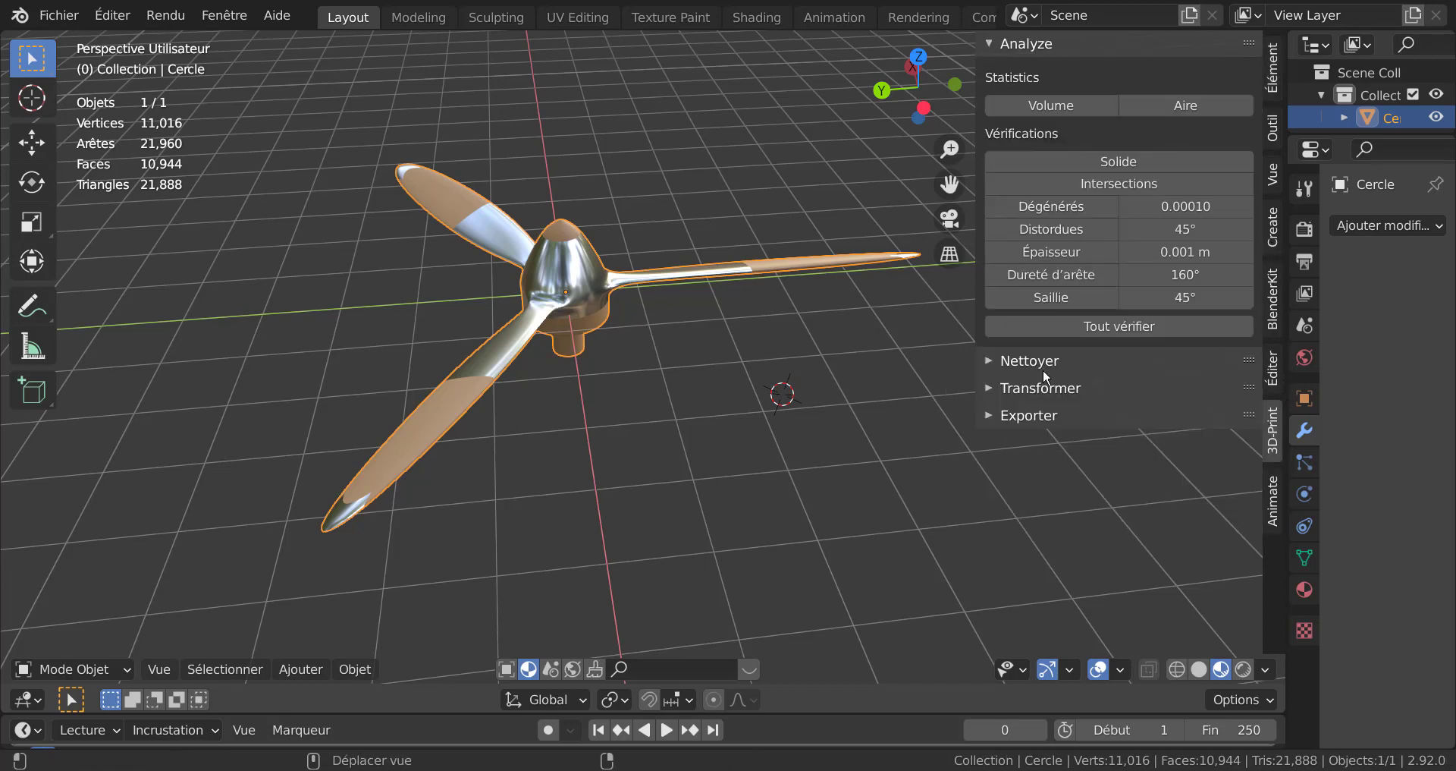
{"action": "left_click", "coordinate": [1115, 326]}
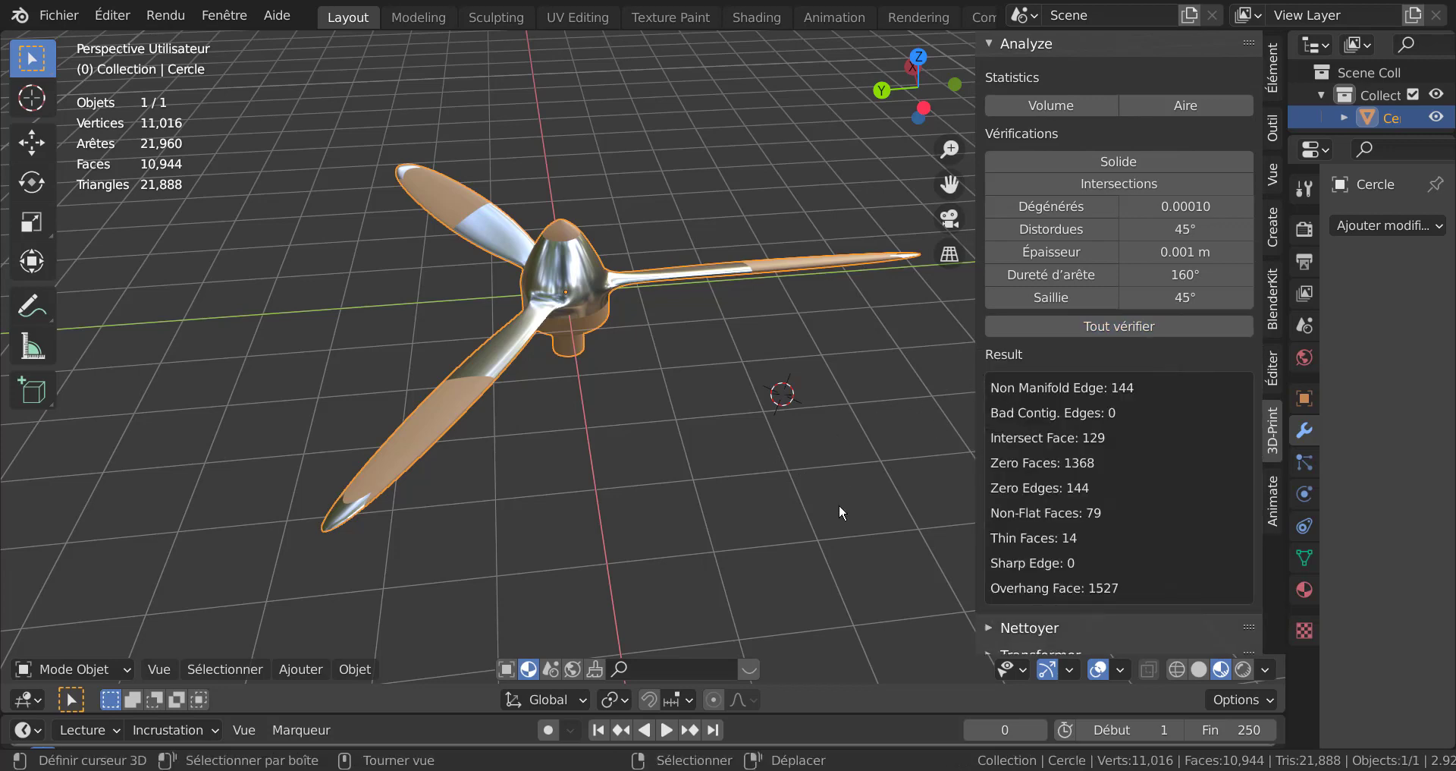
Step: Merge all of the propeller's vertices by distance at 0.0001 m in Edit mode and rerun all of the 3D-Print checks
{"action": "middle_click_drag", "start_coordinate": [880, 440], "coordinate": [815, 420]}
{"action": "scroll", "coordinate": [887, 418], "scroll_direction": "up", "scroll_amount": 2}
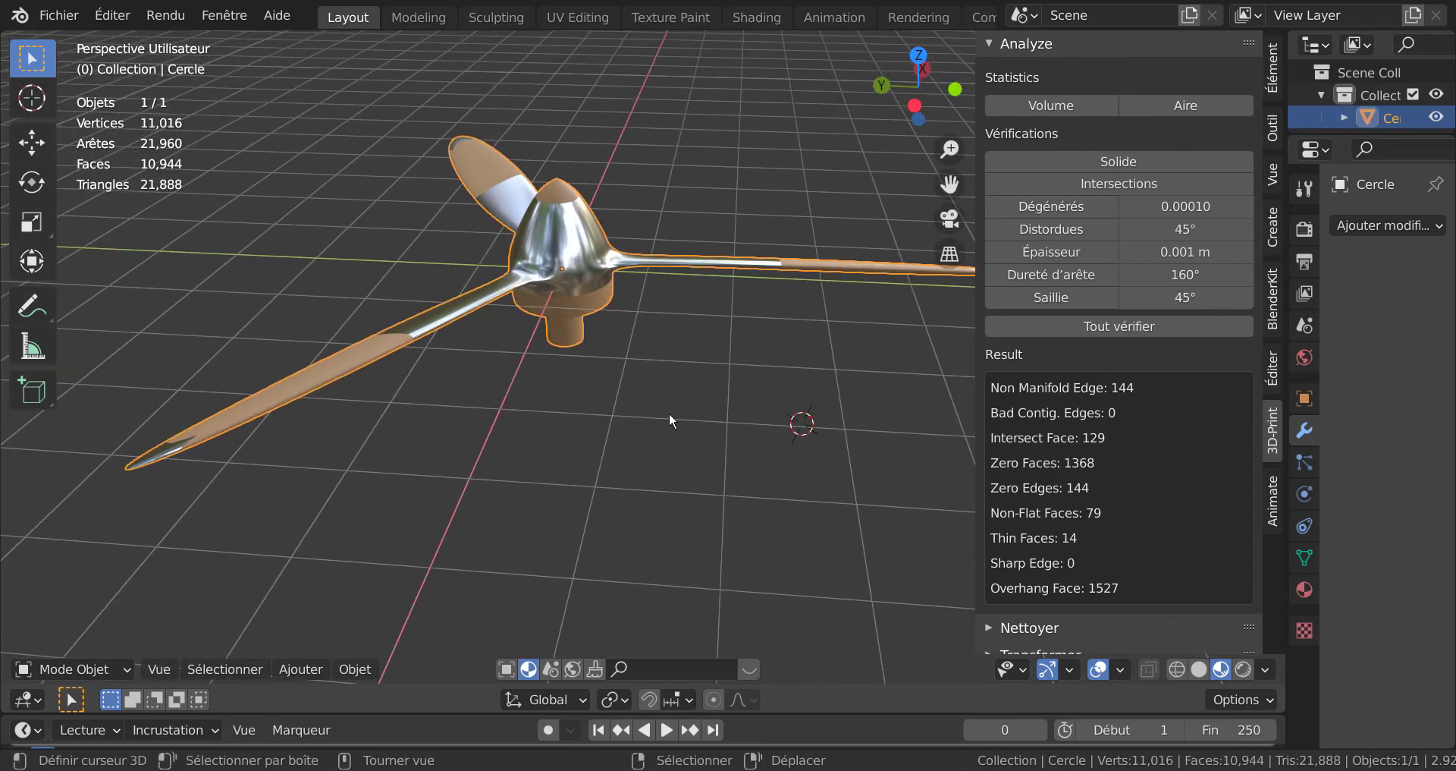
{"action": "key", "text": "Tab"}
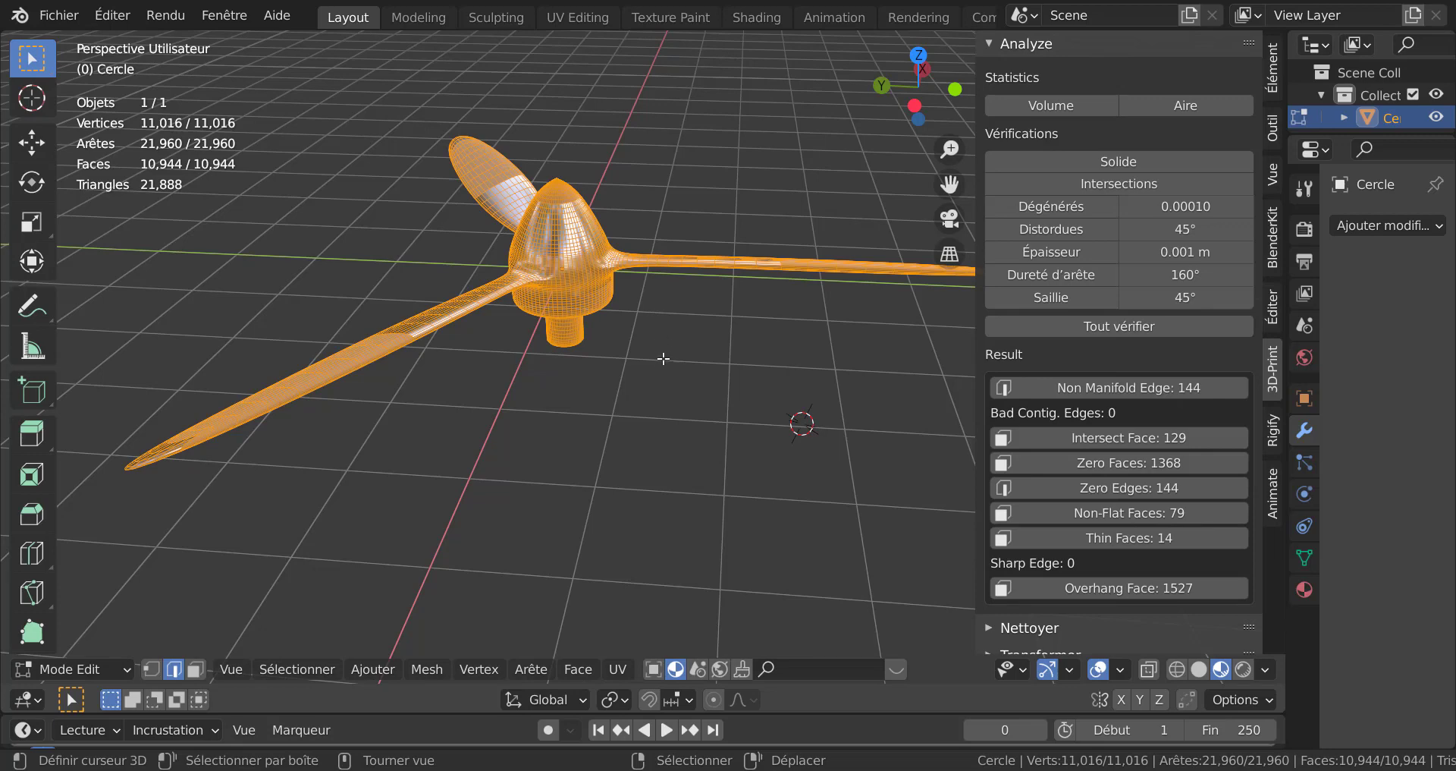
{"action": "key", "text": "q"}
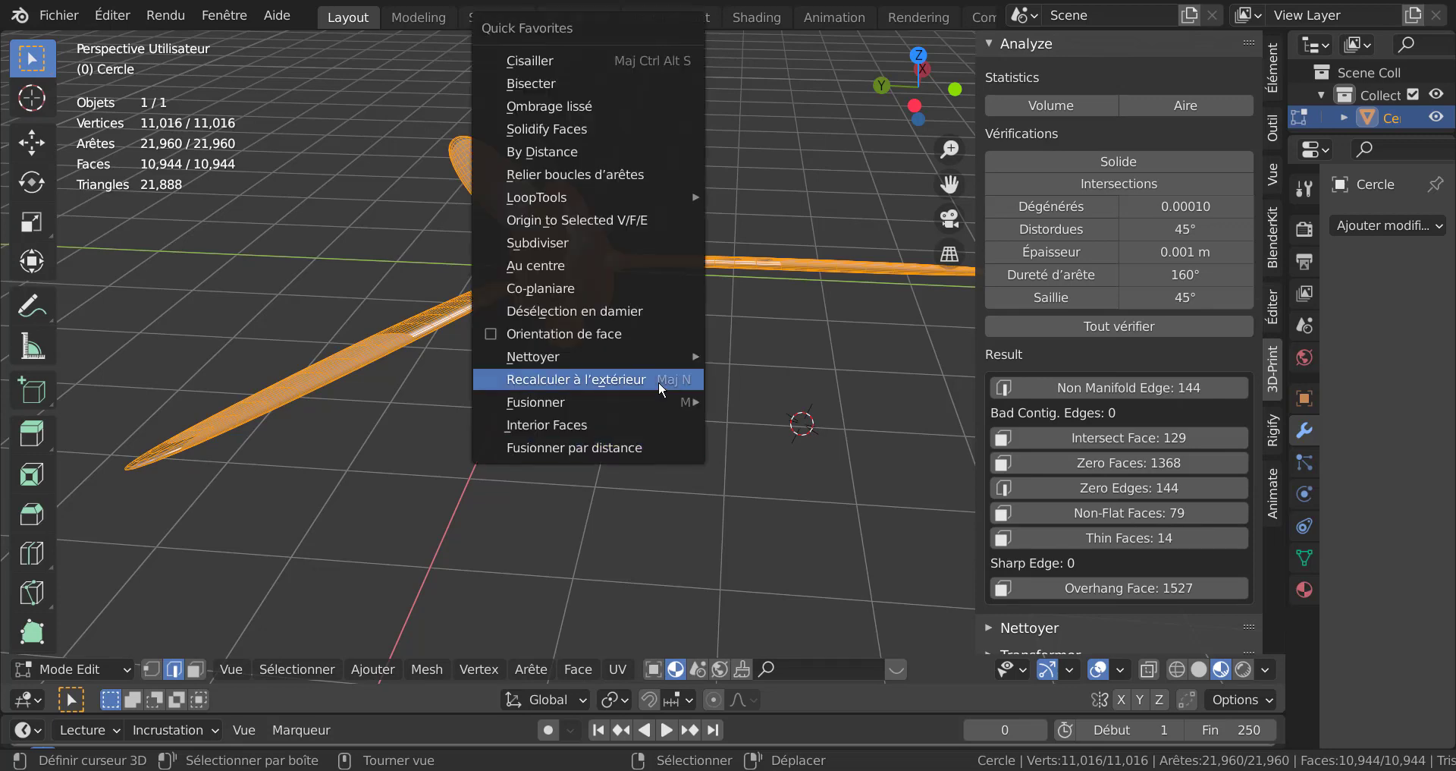
{"action": "mouse_move", "coordinate": [559, 402]}
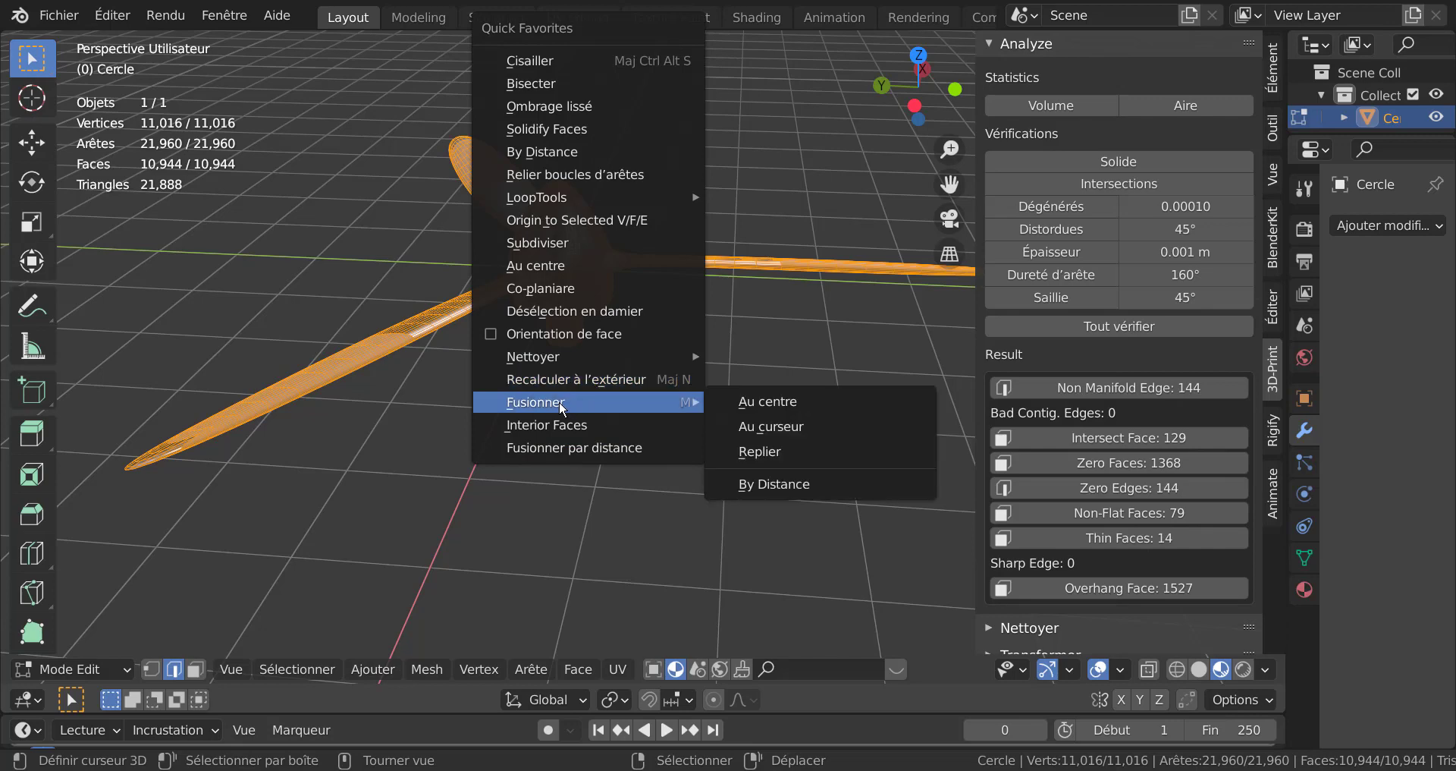
{"action": "left_click", "coordinate": [566, 447]}
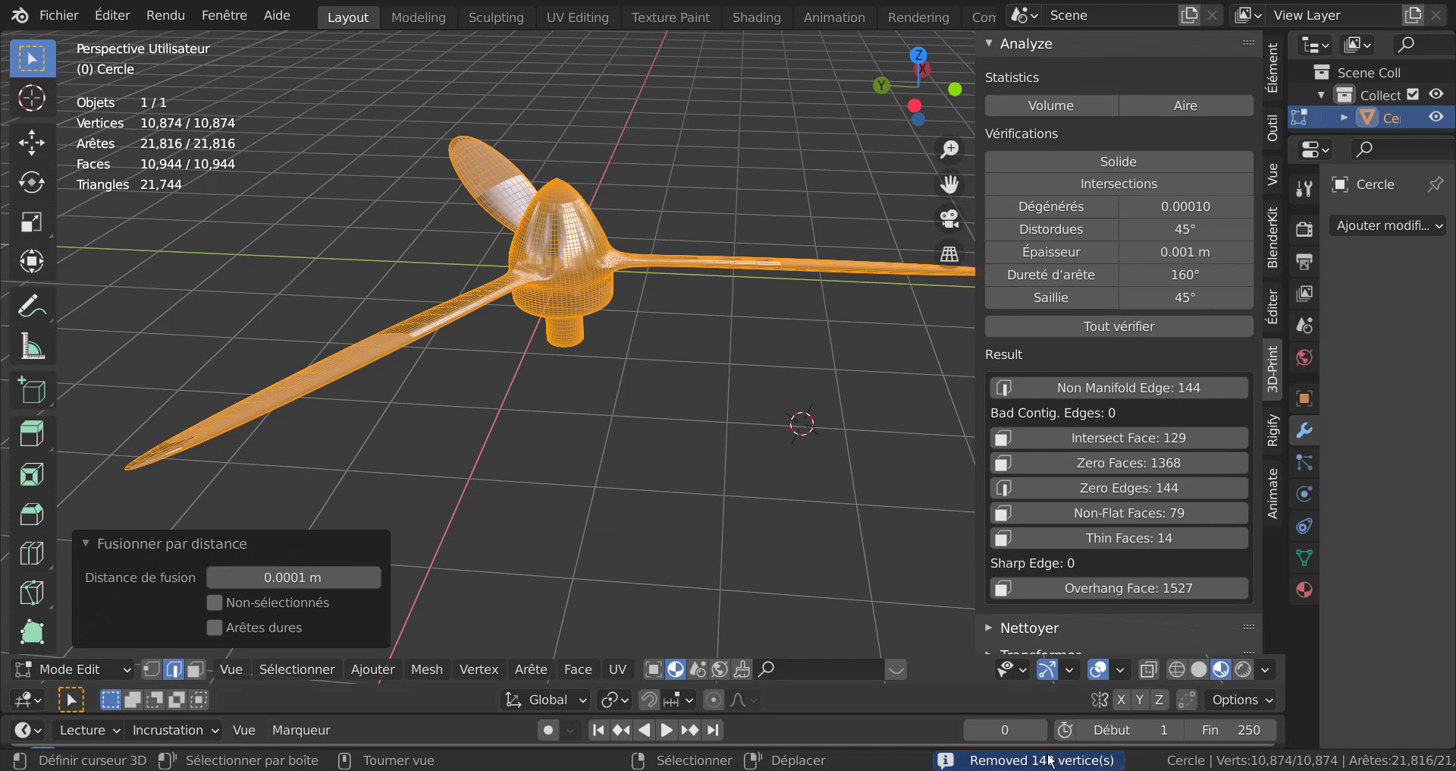
{"action": "left_click", "coordinate": [1094, 328]}
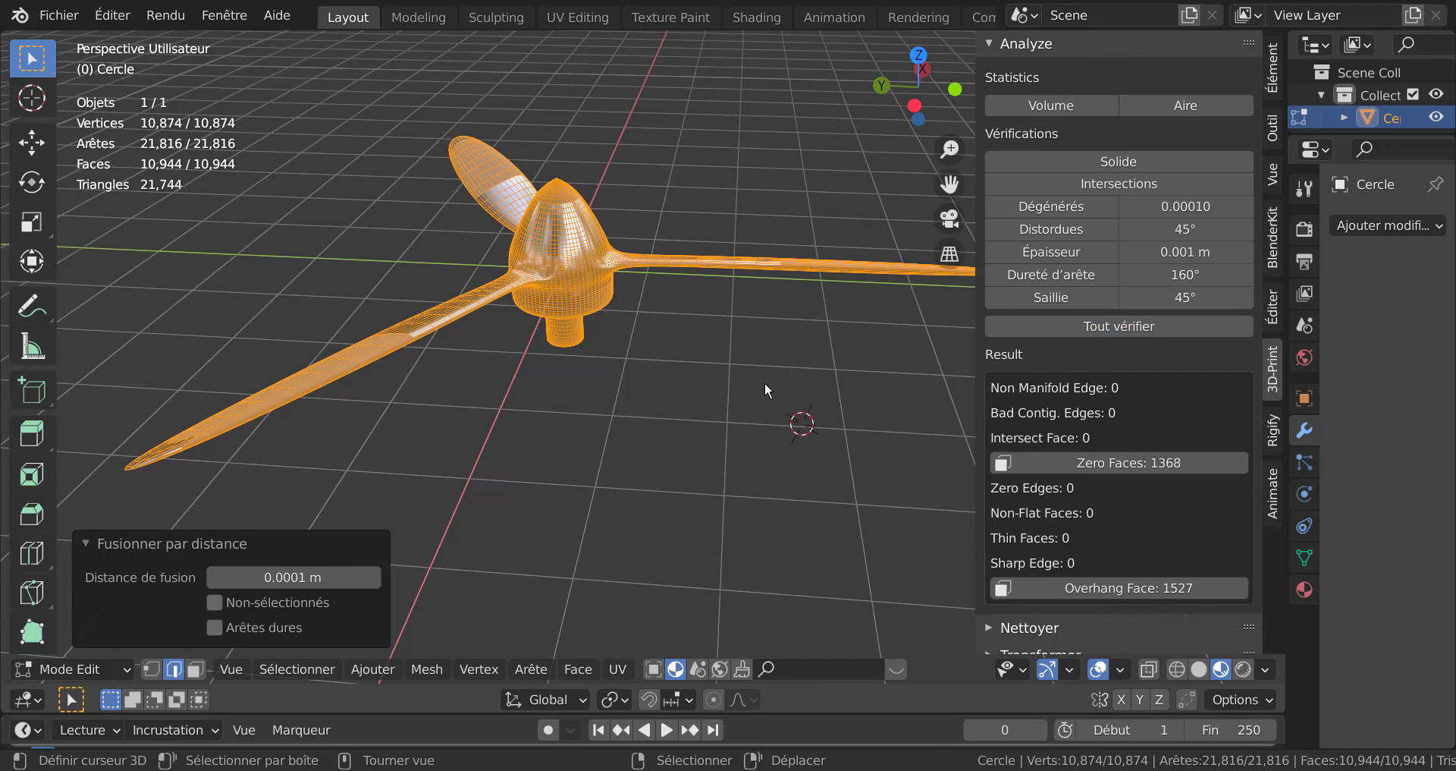
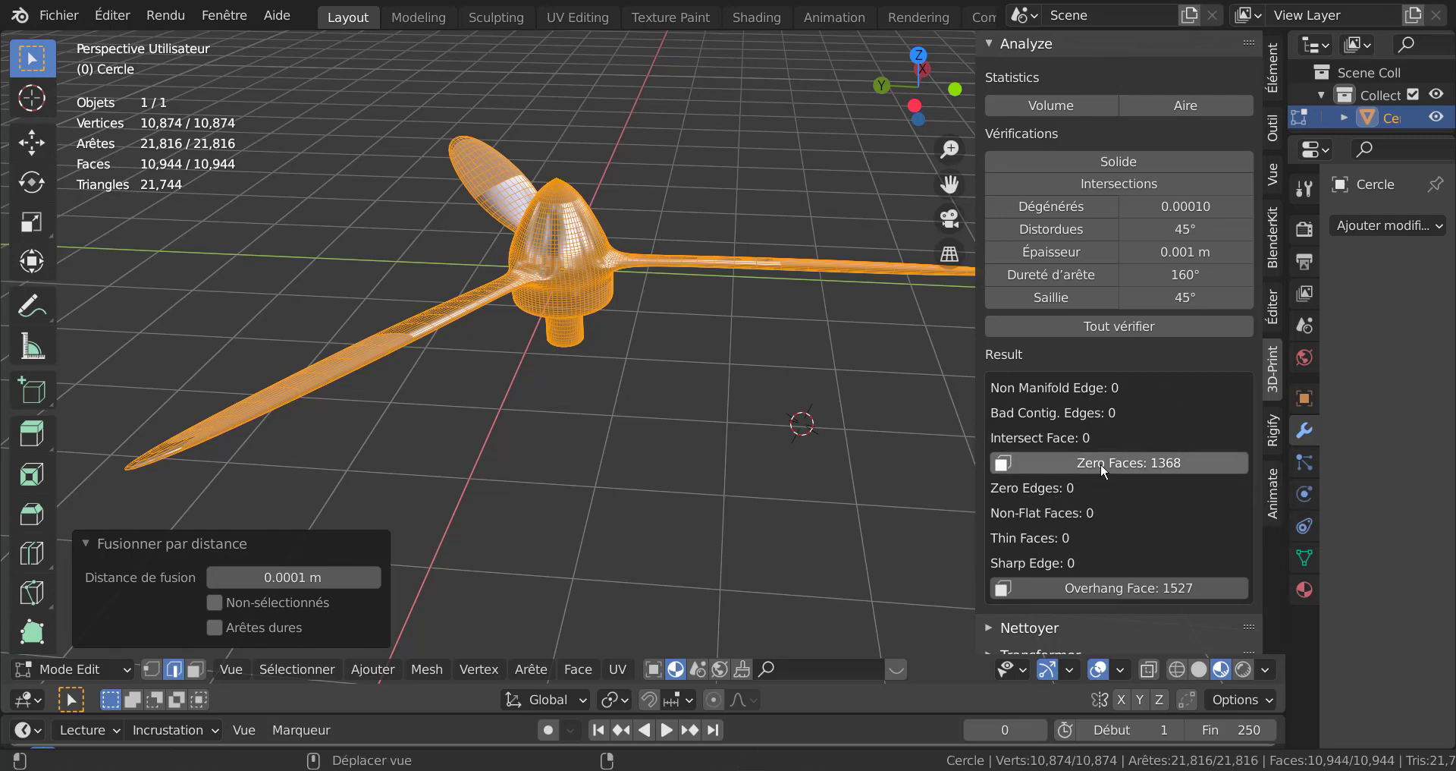
Step: Clear the mesh selection, select the zero faces reported by the 3D-Print check and examine them on the shaft's end
{"action": "key", "text": "Tab"}
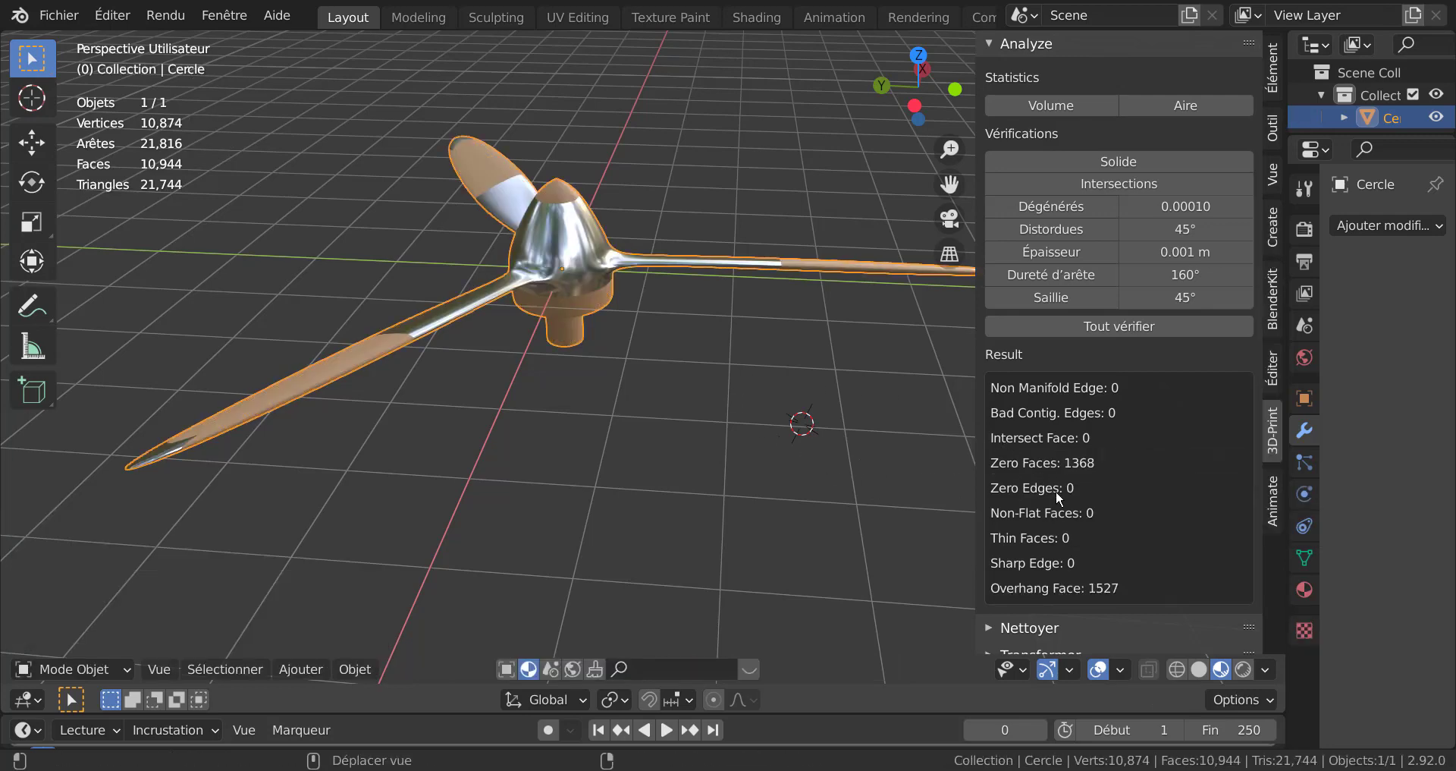
{"action": "key", "text": "alt+a"}
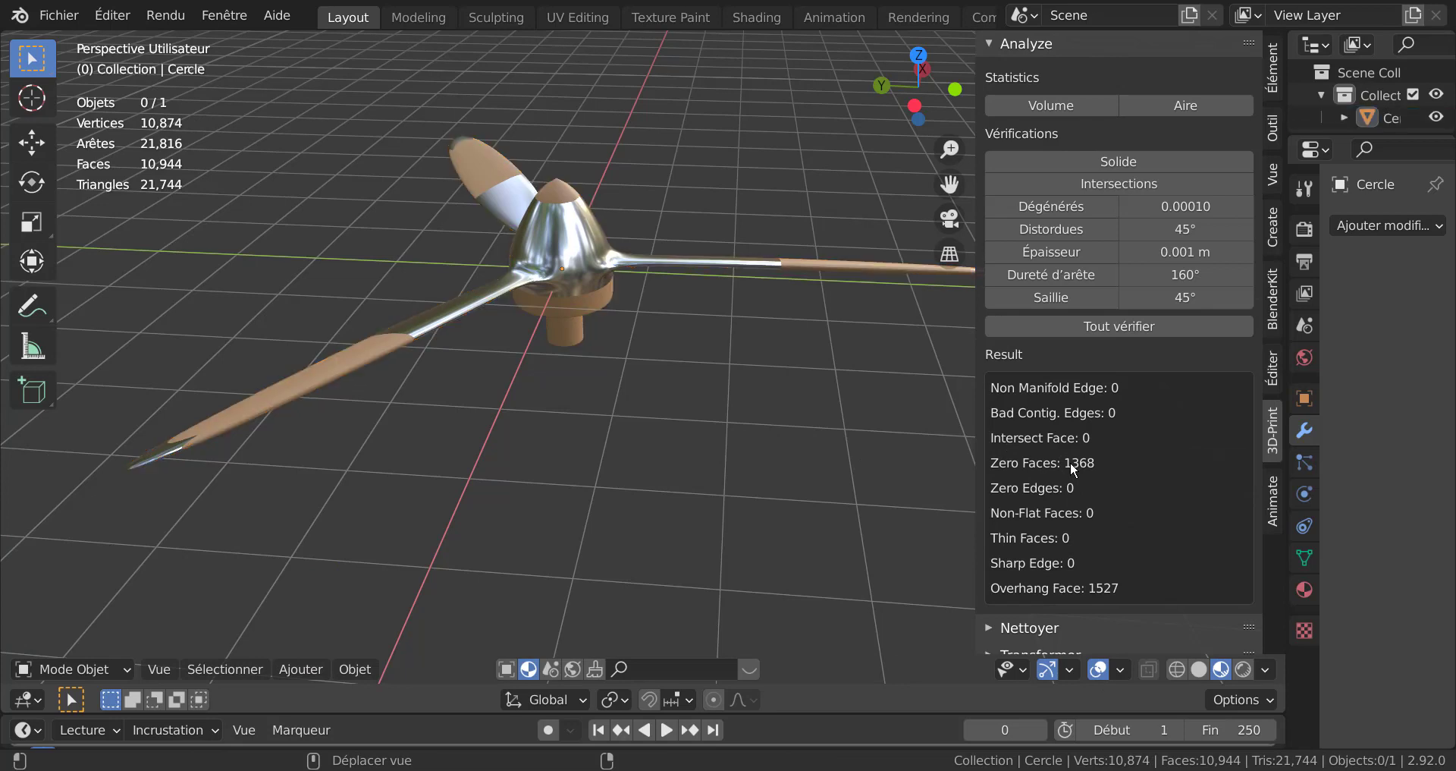
{"action": "key", "text": "Tab"}
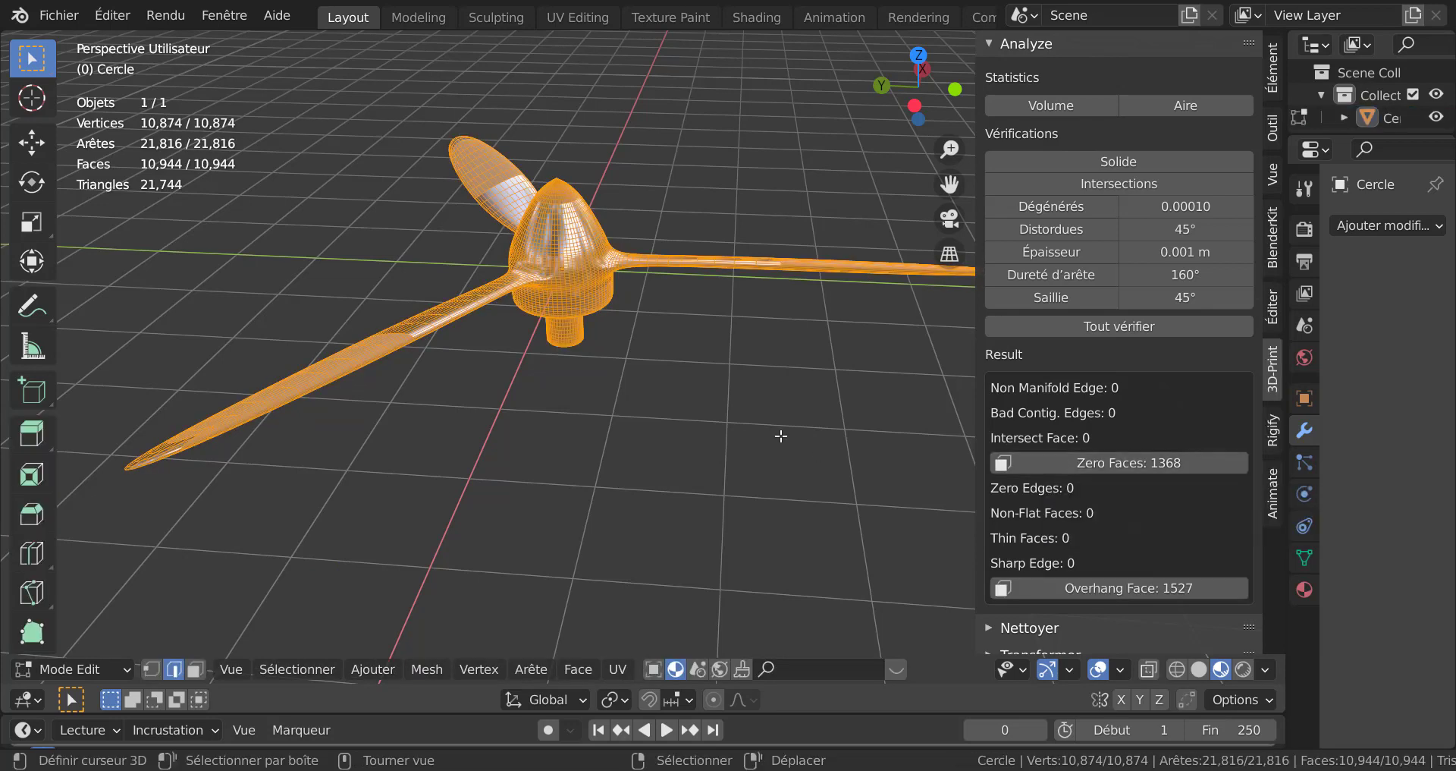
{"action": "key", "text": "alt+a"}
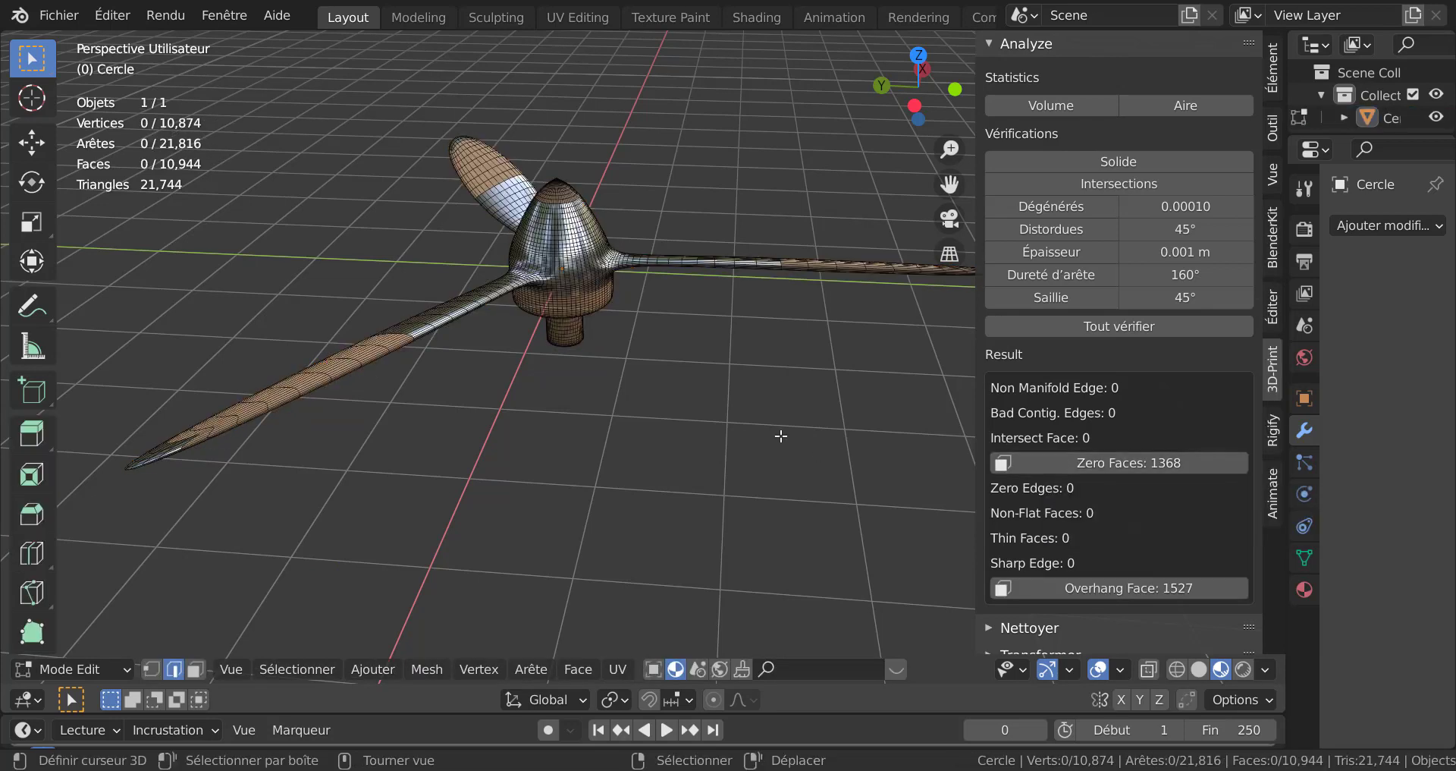
{"action": "left_click", "coordinate": [1106, 463]}
{"action": "middle_click_drag", "start_coordinate": [758, 242], "coordinate": [721, 318]}
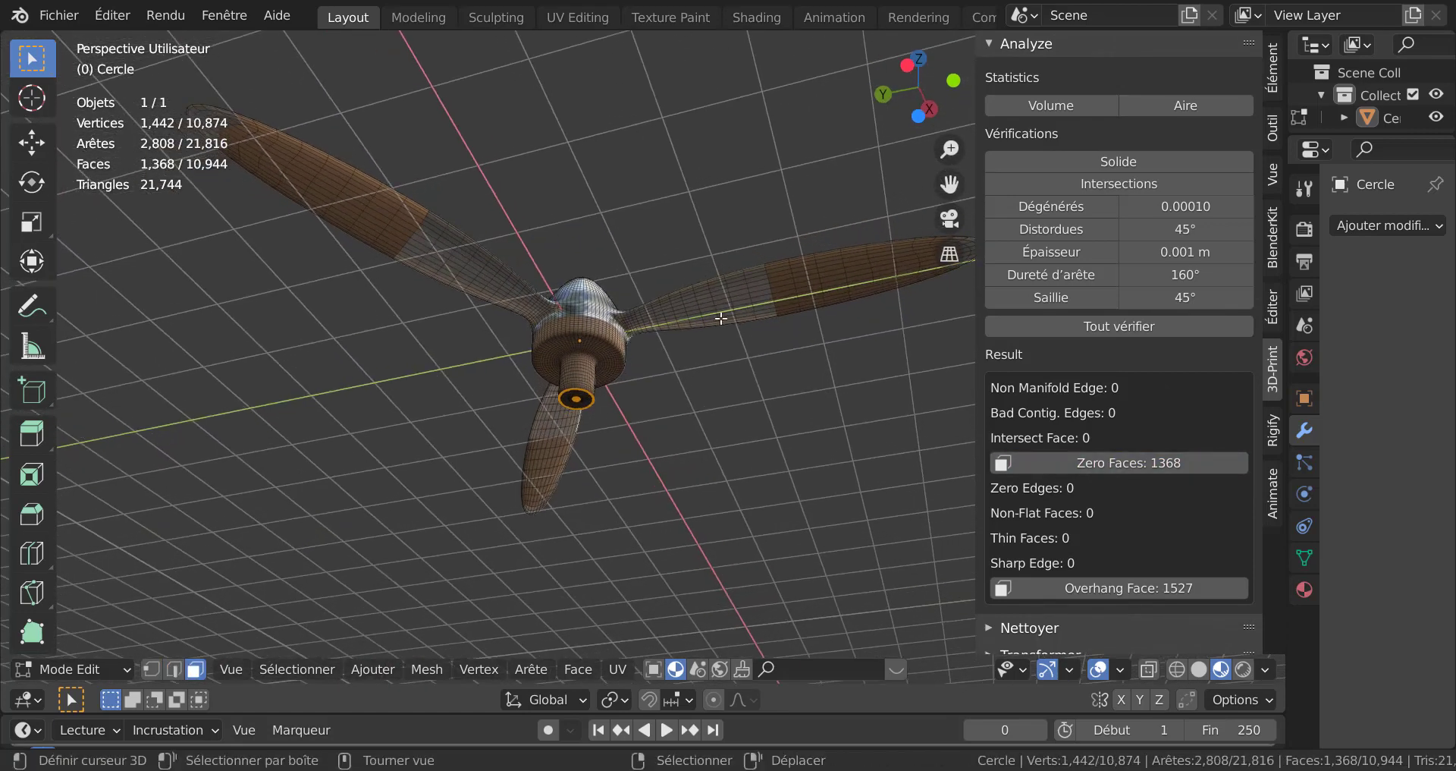
{"action": "scroll", "coordinate": [724, 373], "scroll_direction": "up", "scroll_amount": 8}
{"action": "middle_click_drag", "start_coordinate": [661, 367], "coordinate": [813, 322], "text": "shift"}
{"action": "scroll", "coordinate": [675, 275], "scroll_direction": "up", "scroll_amount": 4}
{"action": "mouse_move", "coordinate": [813, 389]}
{"action": "middle_mouse_down"}
{"action": "mouse_move", "coordinate": [777, 354]}
{"action": "mouse_move", "coordinate": [748, 357]}
{"action": "mouse_move", "coordinate": [748, 371]}
{"action": "mouse_move", "coordinate": [761, 358]}
{"action": "middle_mouse_up"}
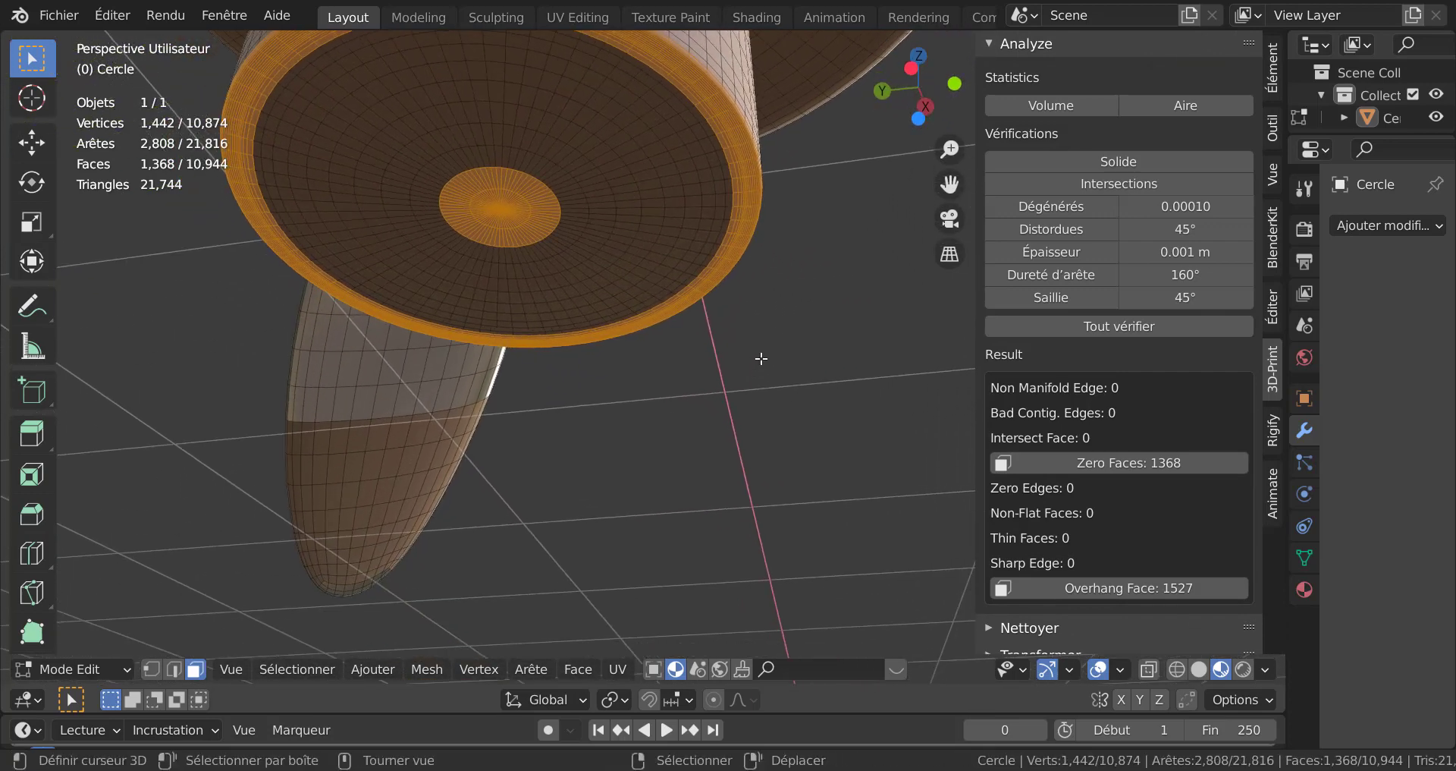
{"action": "middle_click_drag", "start_coordinate": [800, 478], "coordinate": [813, 512]}
{"action": "mouse_move", "coordinate": [788, 408]}
{"action": "middle_mouse_down"}
{"action": "mouse_move", "coordinate": [852, 595]}
{"action": "mouse_move", "coordinate": [774, 345]}
{"action": "mouse_move", "coordinate": [797, 296]}
{"action": "mouse_move", "coordinate": [778, 268]}
{"action": "mouse_move", "coordinate": [766, 342]}
{"action": "mouse_move", "coordinate": [653, 455]}
{"action": "mouse_move", "coordinate": [488, 480]}
{"action": "mouse_move", "coordinate": [714, 172]}
{"action": "middle_mouse_up"}
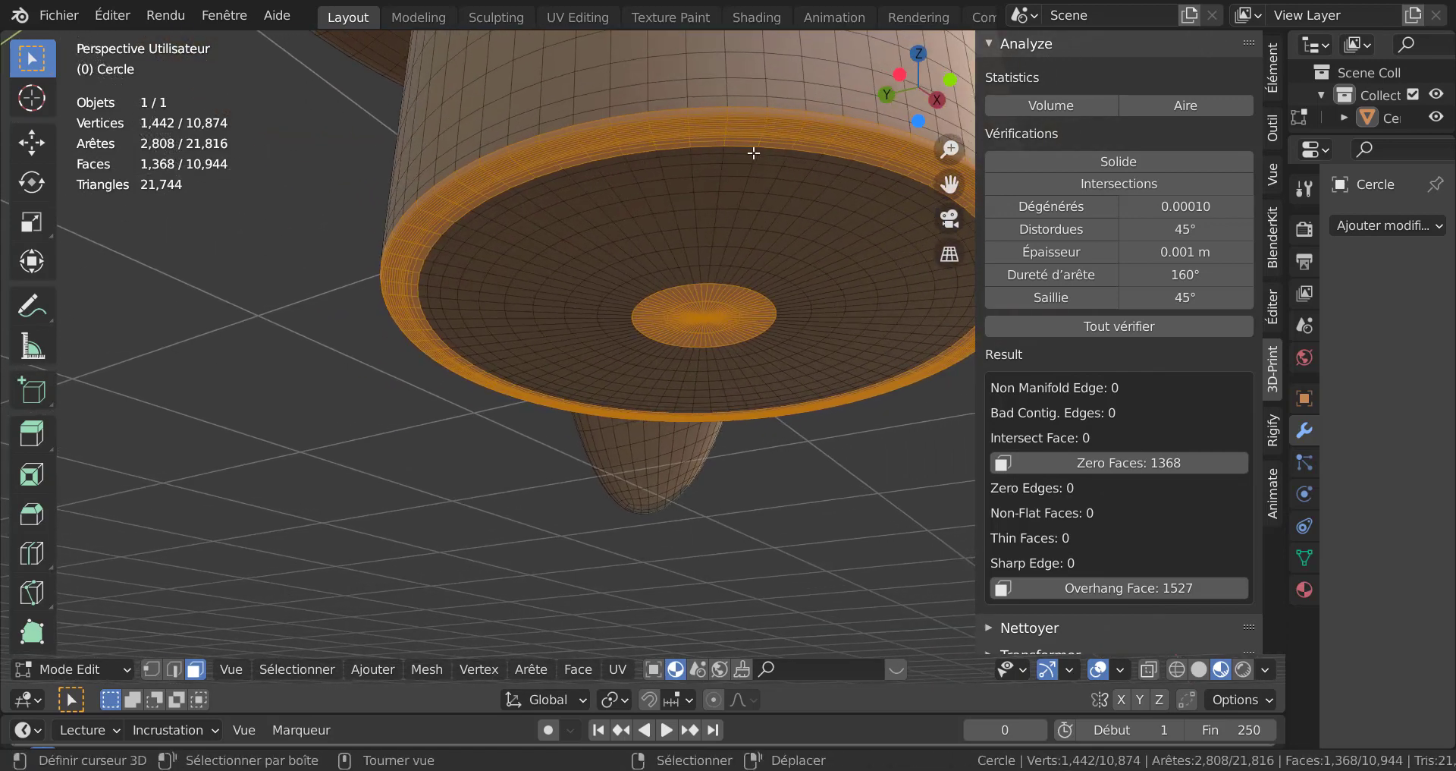
Step: Select the edge loop around the rim of the shaft's end and rip the mesh along it without moving it
{"action": "left_click", "coordinate": [748, 103], "text": "alt"}
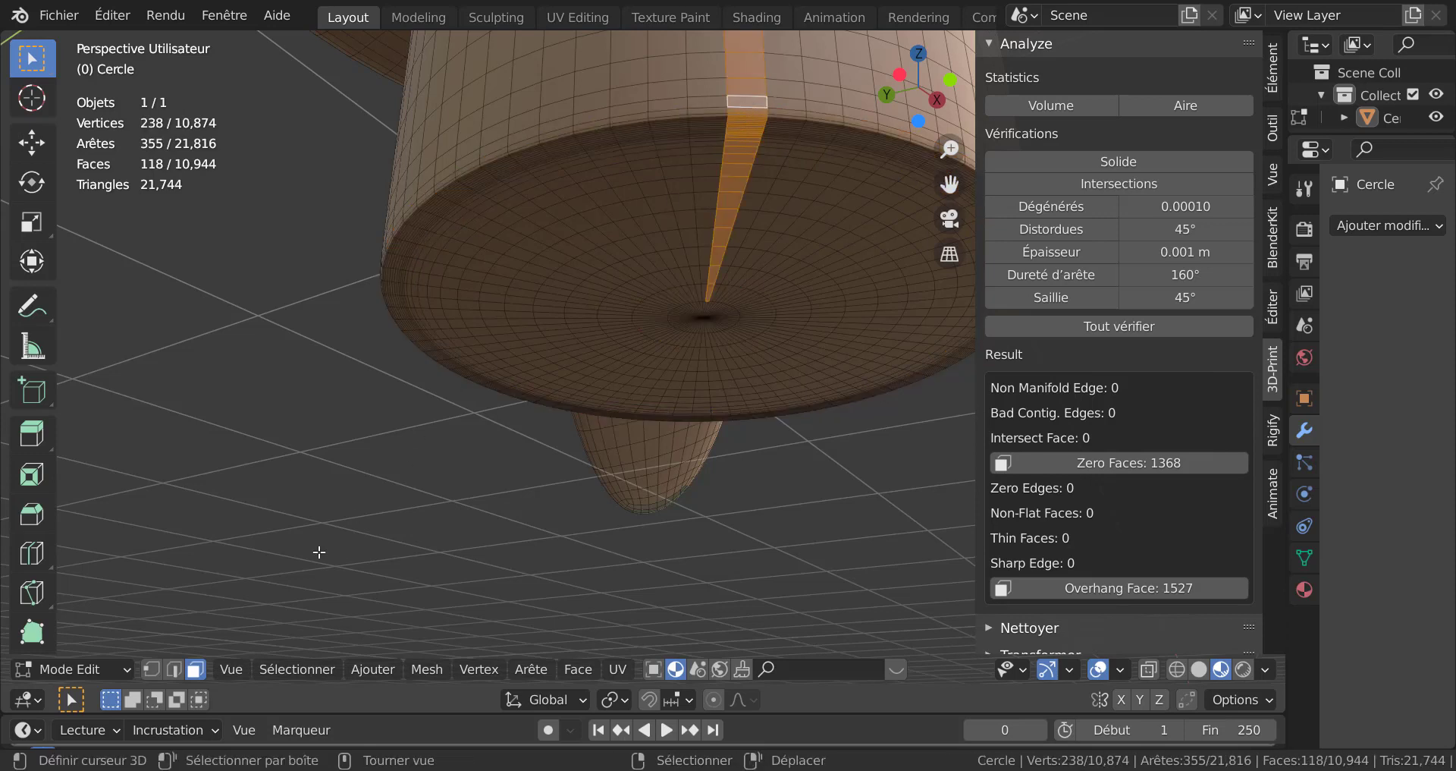
{"action": "left_click", "coordinate": [173, 668]}
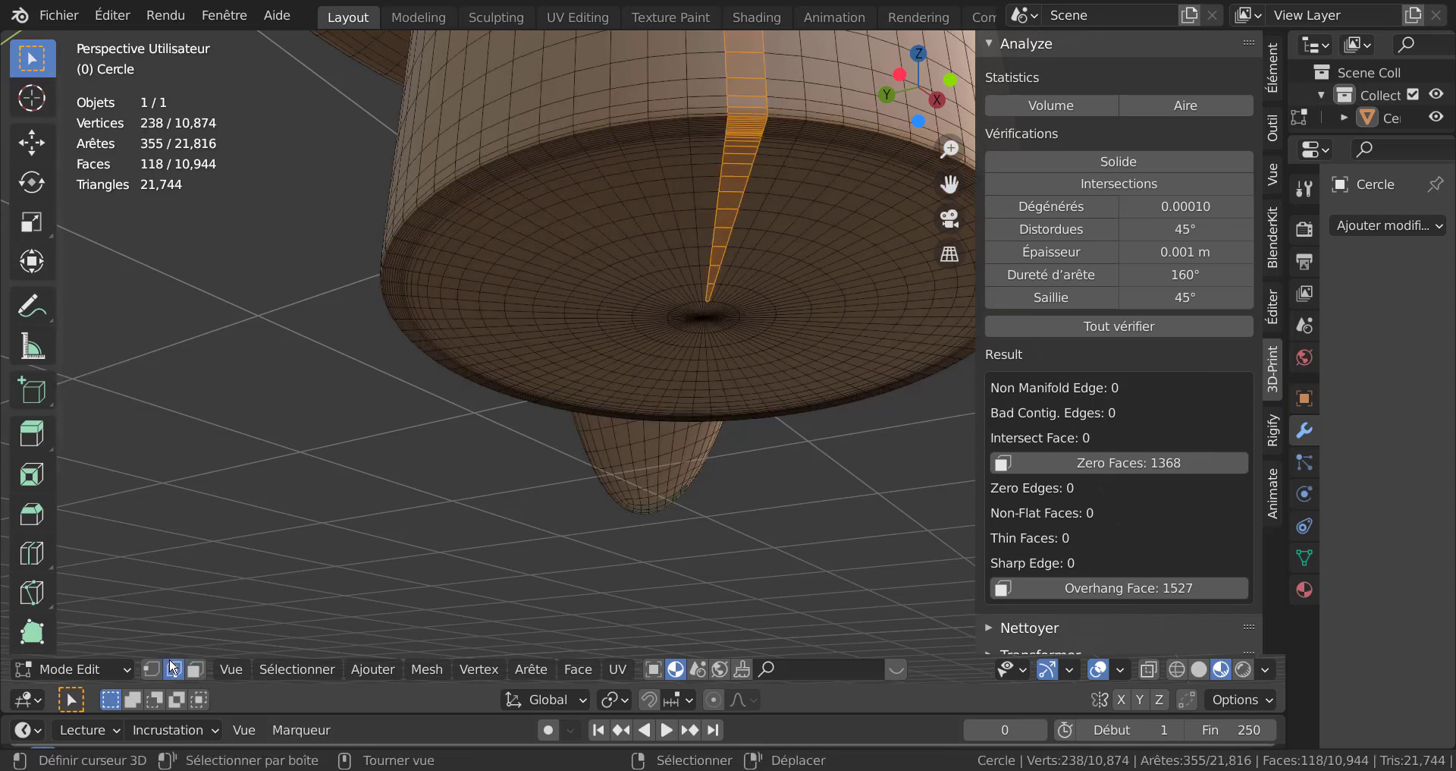
{"action": "left_click", "coordinate": [640, 112], "text": "alt"}
{"action": "key", "text": "shift+d"}
{"action": "left_click", "coordinate": [705, 315]}
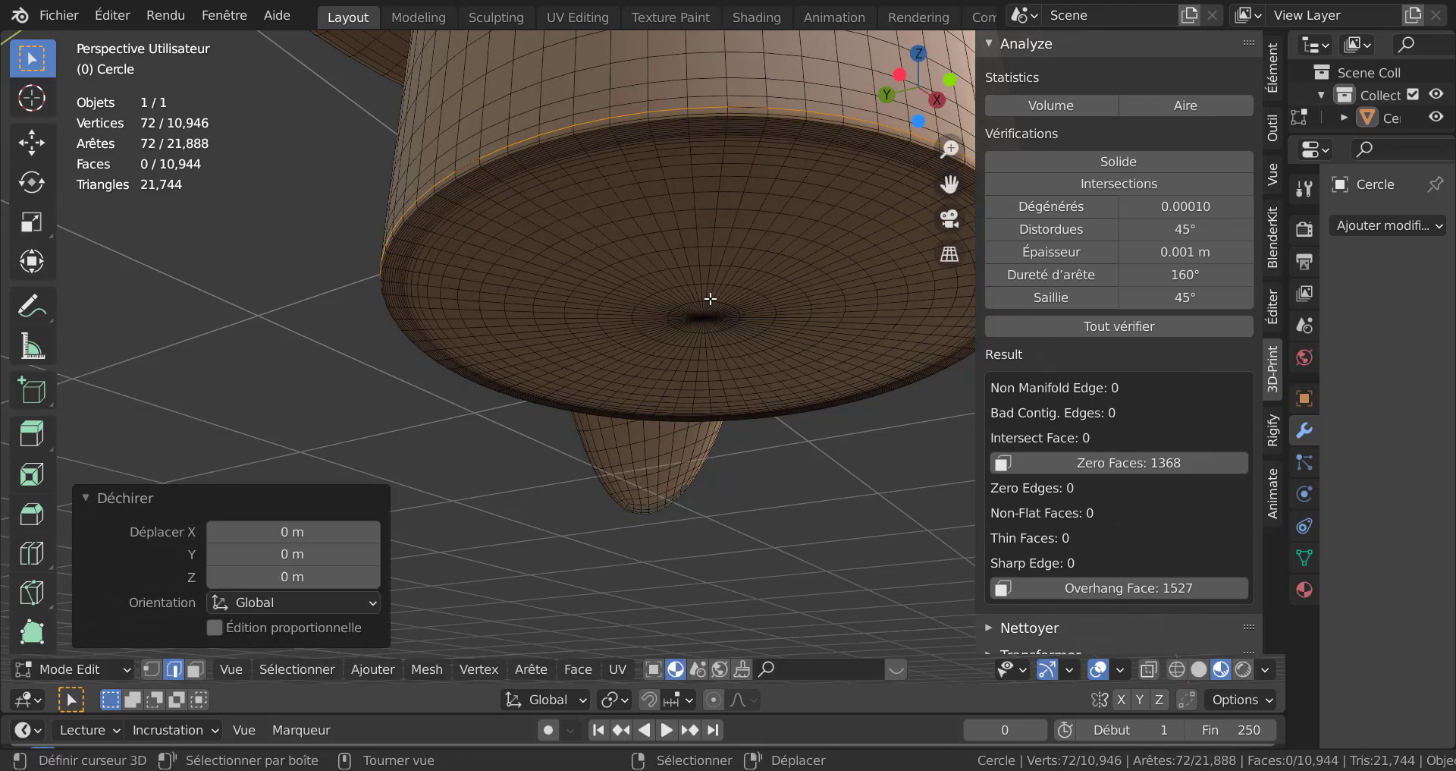
Step: Select all geometry linked to the detached shaft end cap and delete it
{"action": "left_click", "coordinate": [730, 256]}
{"action": "key", "text": "ctrl+l"}
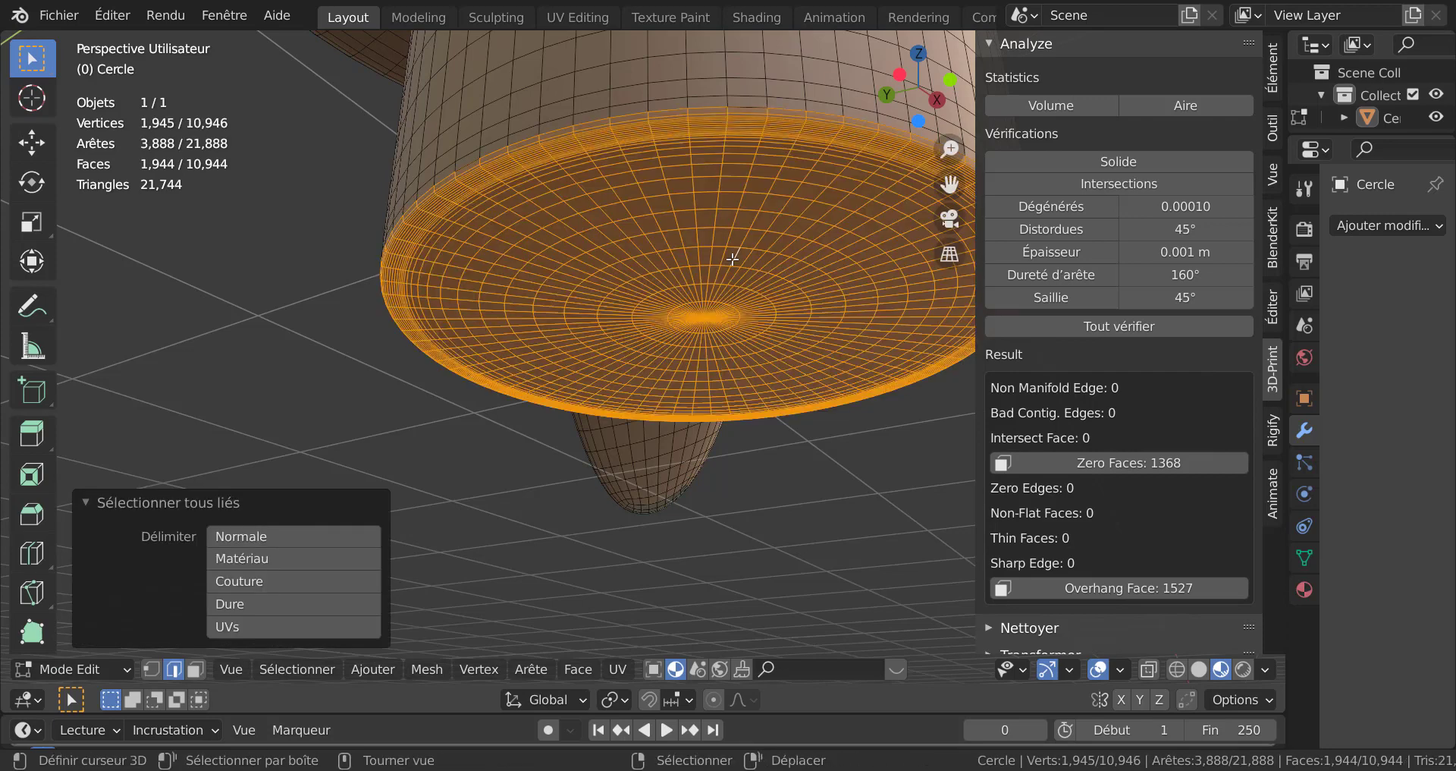
{"action": "key", "text": "x"}
{"action": "left_click", "coordinate": [672, 259]}
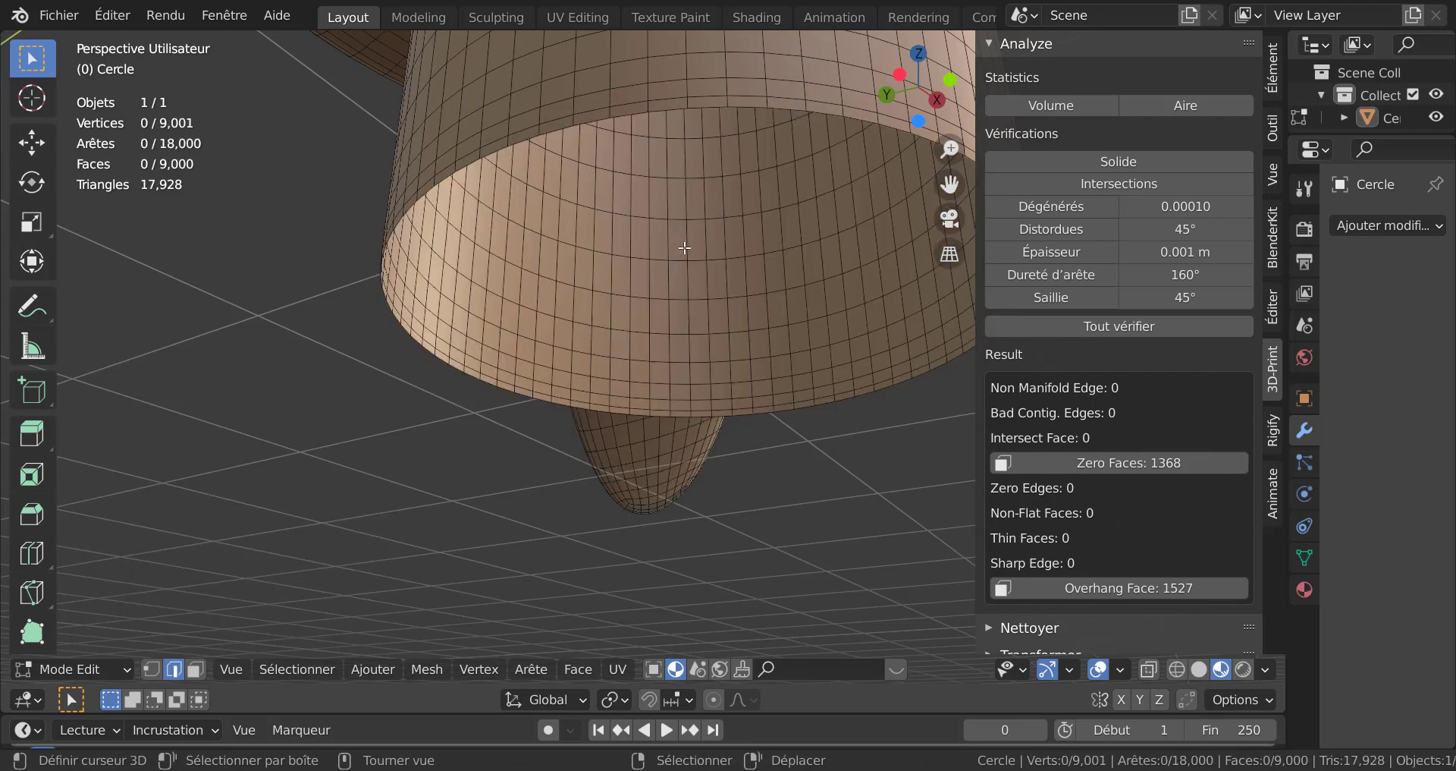
Step: Close the shaft's open end again by extruding its rim loop and scaling it to 0
{"action": "left_click", "coordinate": [746, 107], "text": "alt"}
{"action": "scroll", "coordinate": [762, 373], "scroll_direction": "down", "scroll_amount": 2}
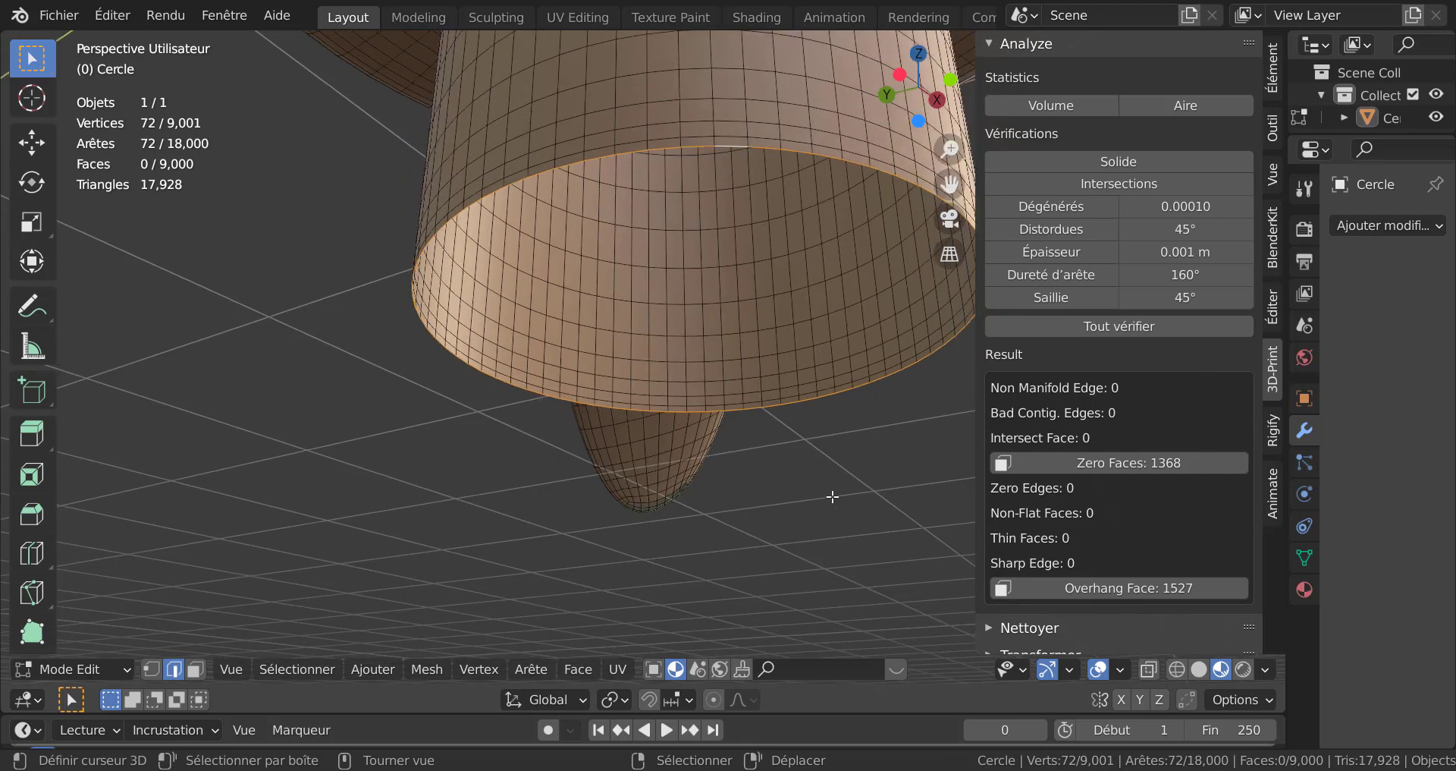
{"action": "type", "text": "es"}
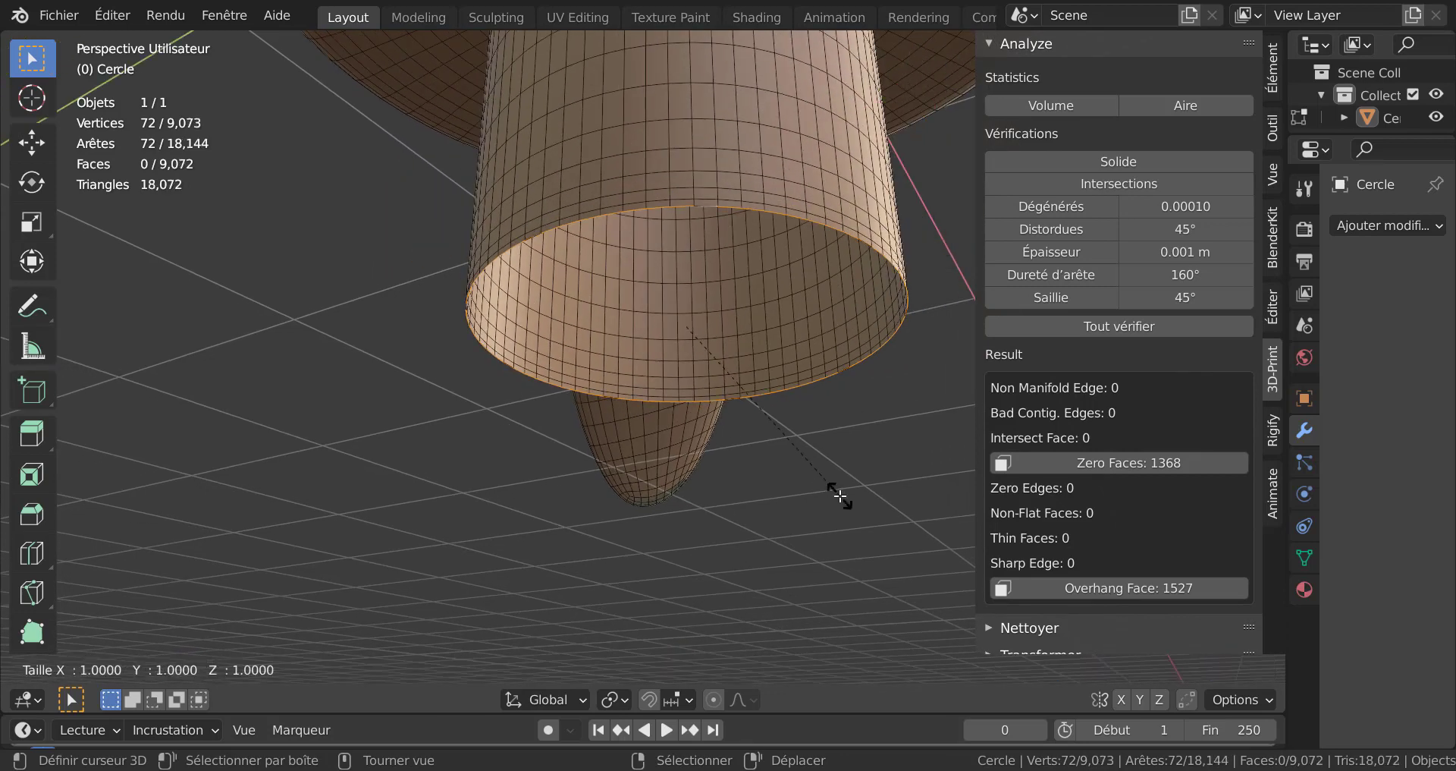
{"action": "type", "text": "0"}
{"action": "key", "text": "Return"}
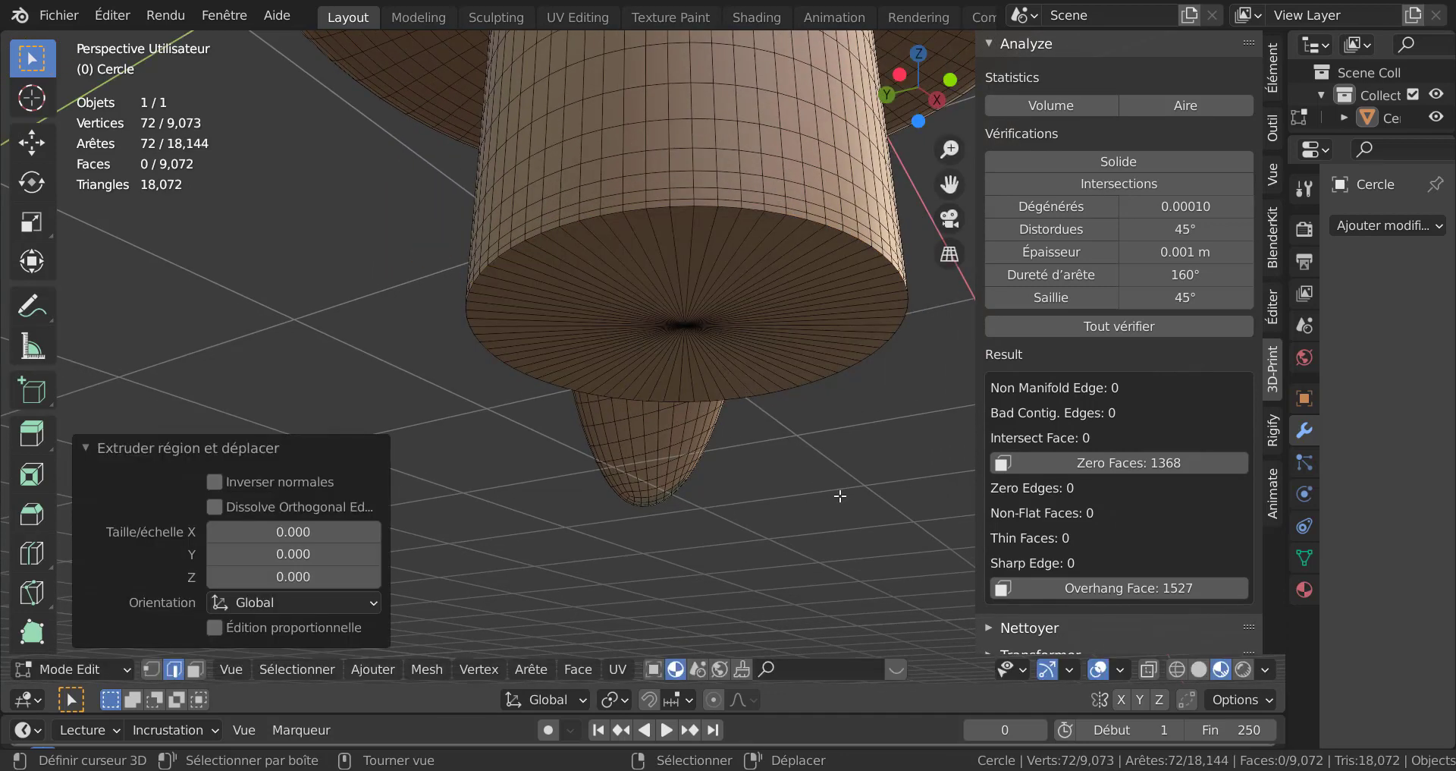
Step: Select the whole propeller mesh and merge its vertices by distance at 0.0001 m
{"action": "key", "text": "Tab"}
{"action": "scroll", "coordinate": [793, 383], "scroll_direction": "down", "scroll_amount": 3}
{"action": "key", "text": "Tab"}
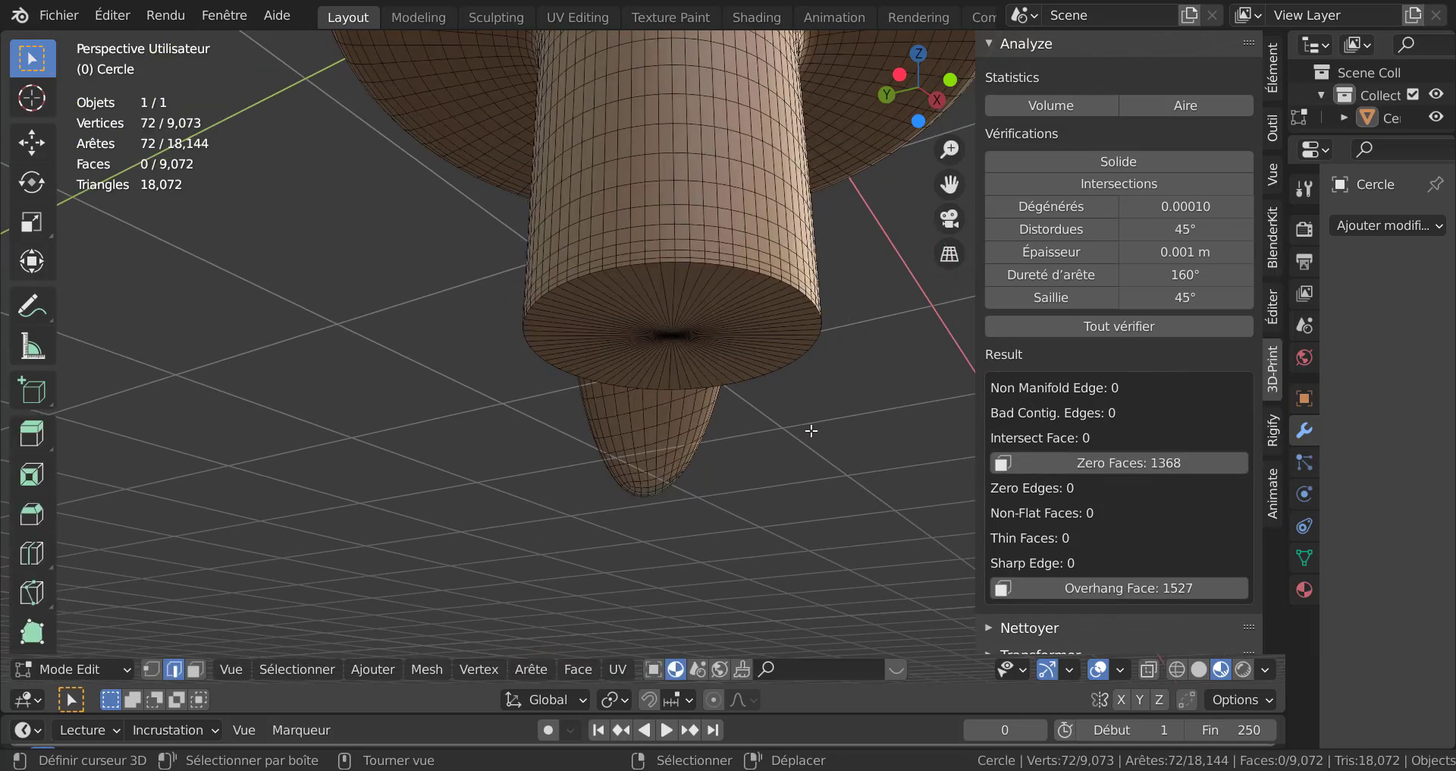
{"action": "key", "text": "a"}
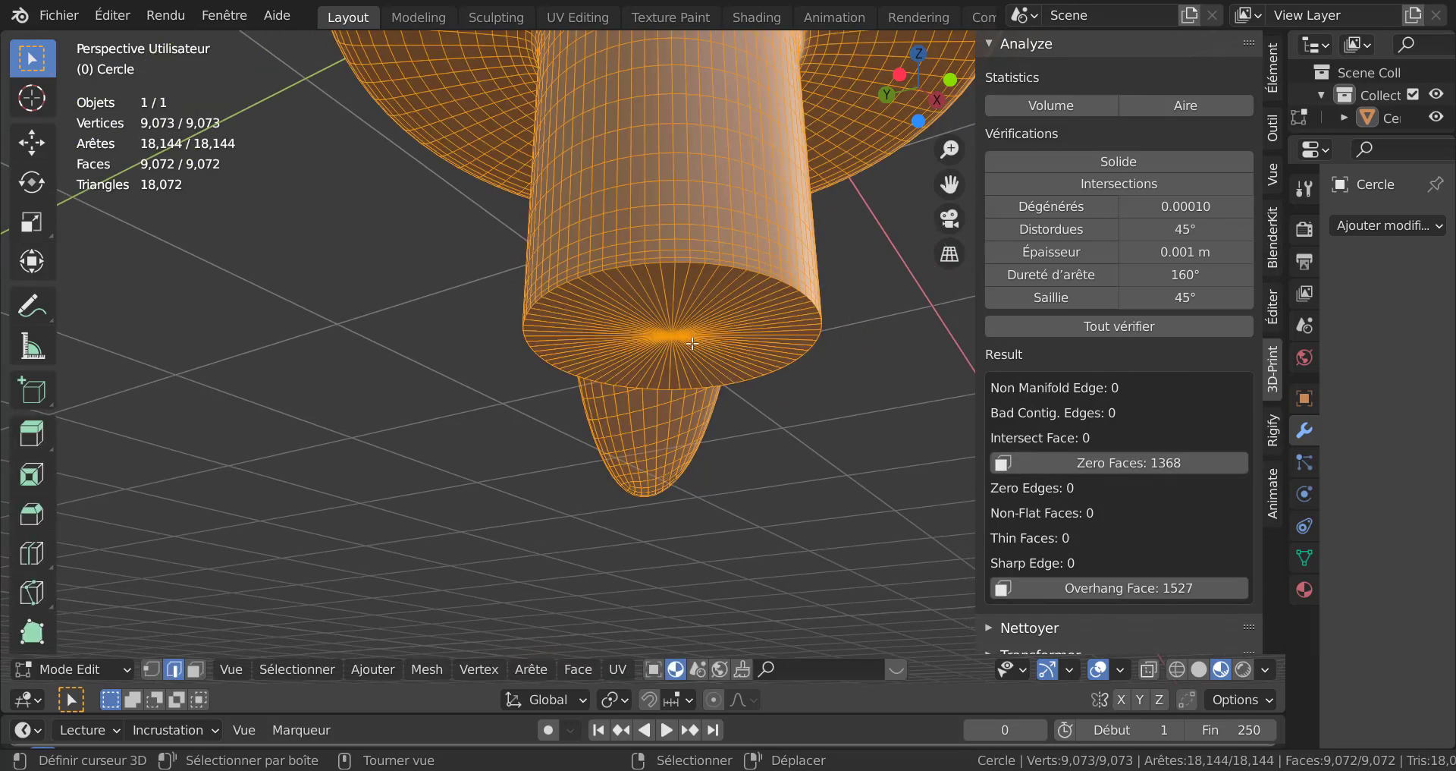
{"action": "key", "text": "q"}
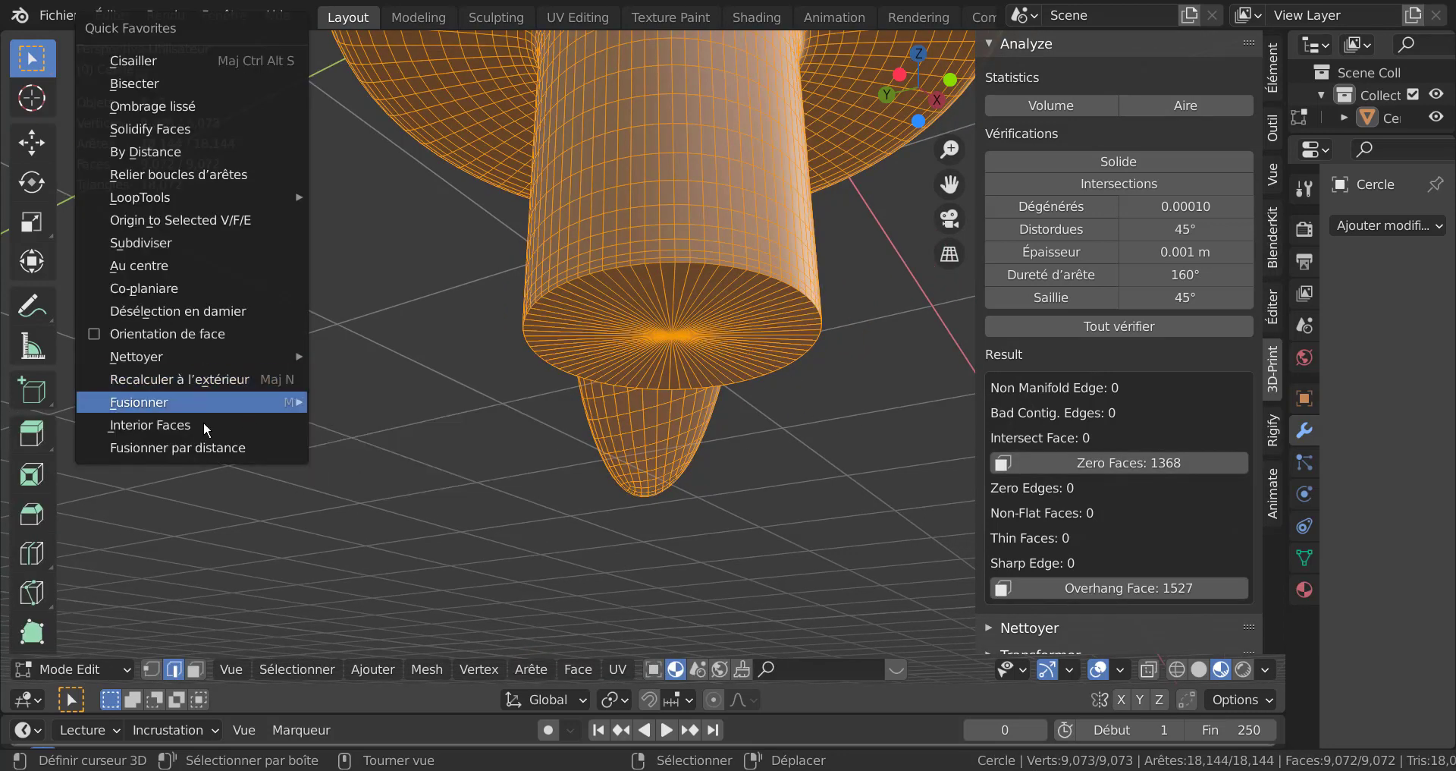
{"action": "left_click", "coordinate": [203, 450]}
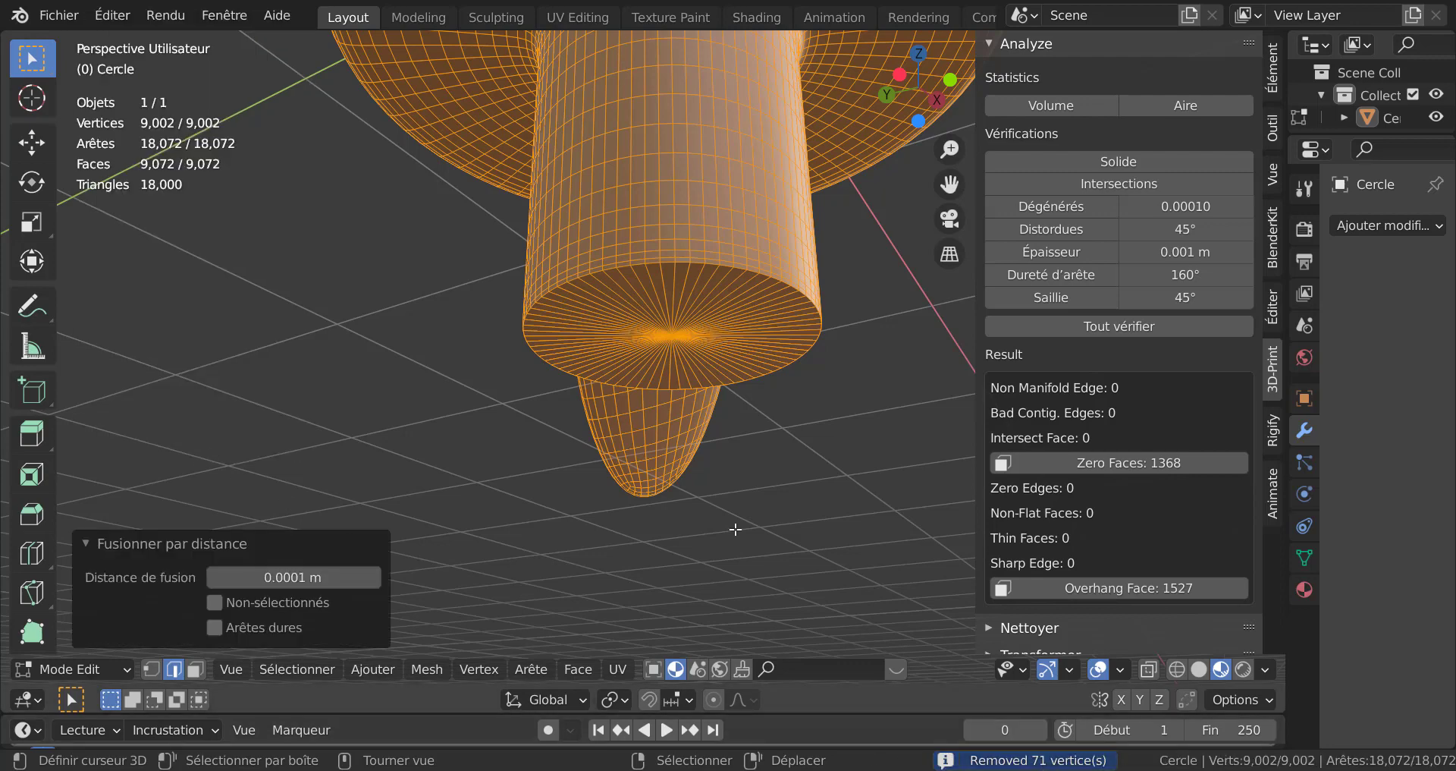
Step: Rerun all of the 3D-Print checks on the propeller in both Object and Edit mode
{"action": "key", "text": "Tab"}
{"action": "middle_click_drag", "start_coordinate": [726, 459], "coordinate": [804, 394]}
{"action": "left_click", "coordinate": [1104, 326]}
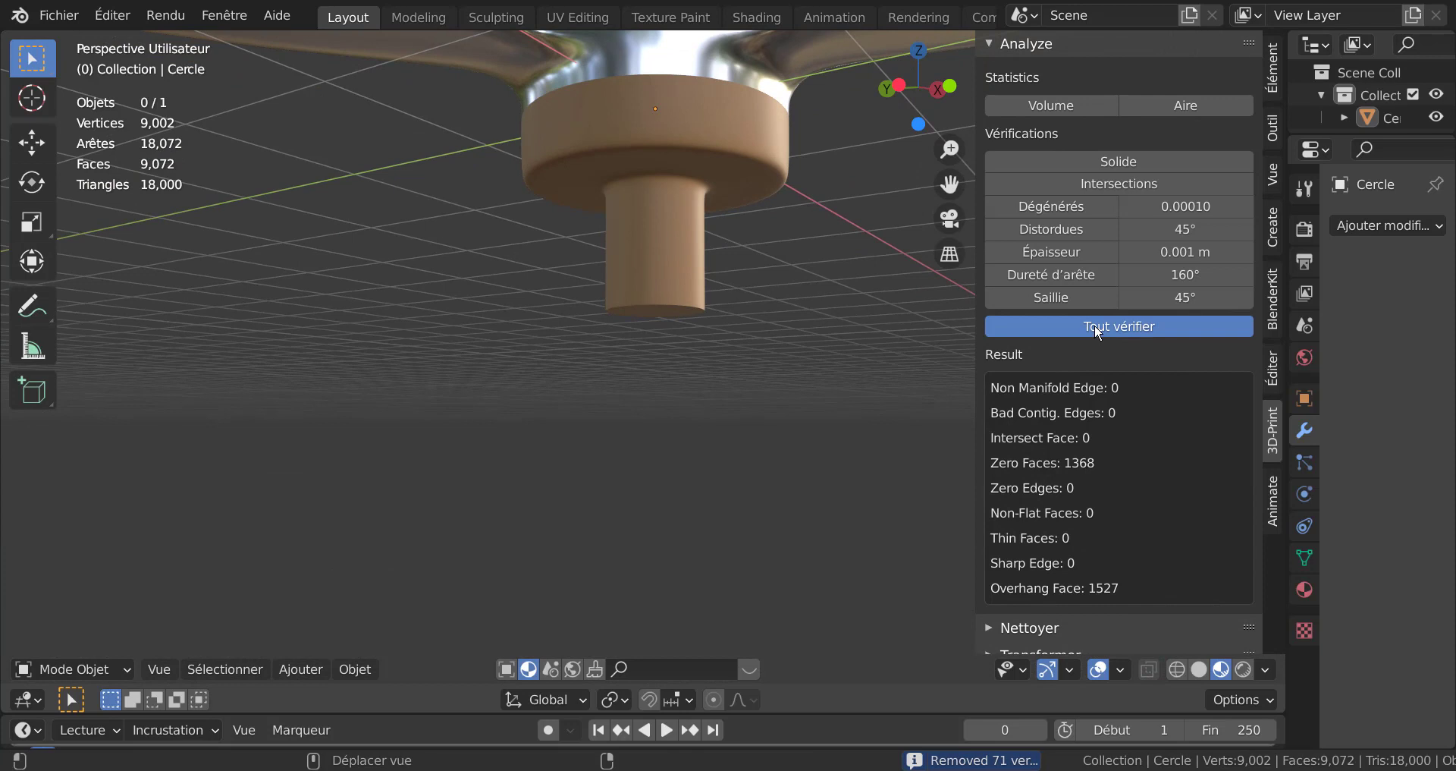
{"action": "key", "text": "Tab"}
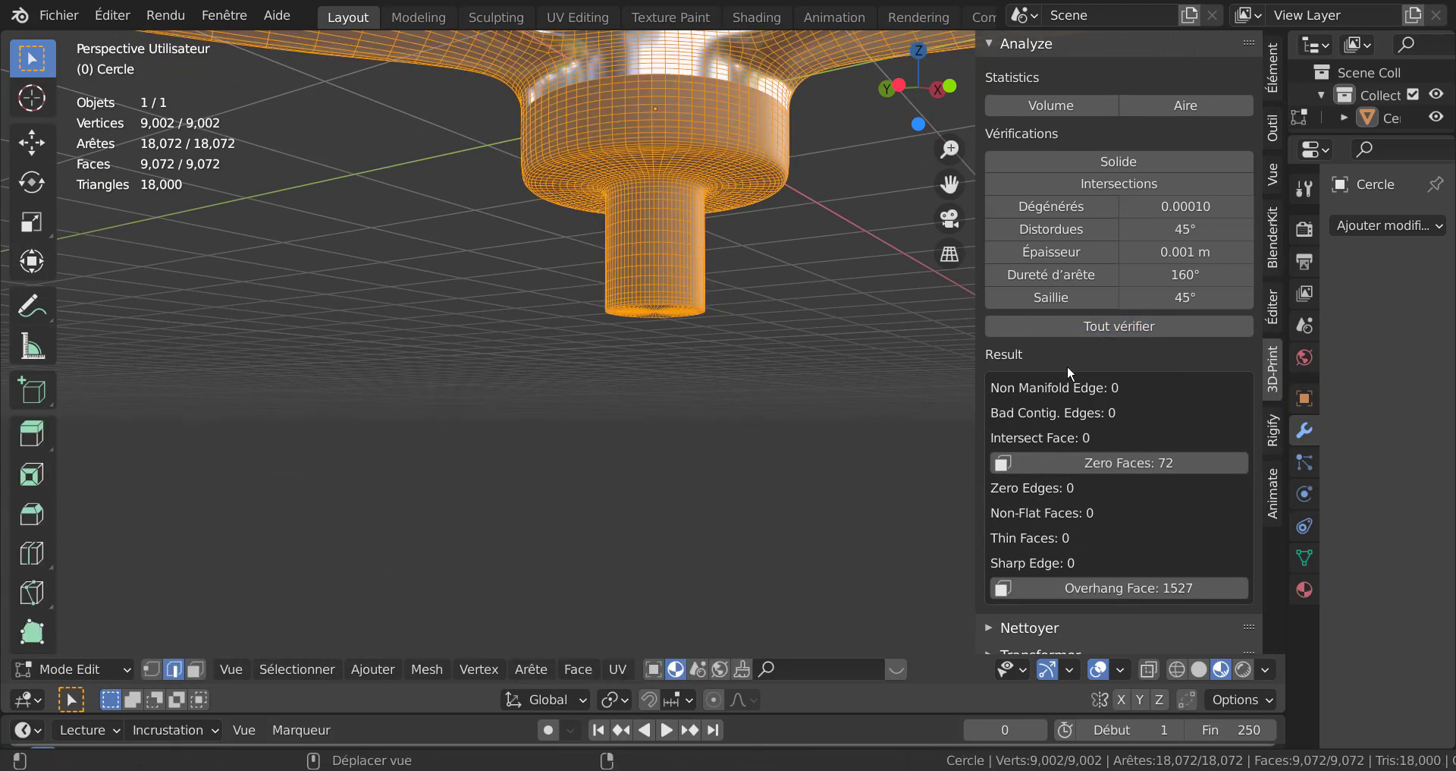
{"action": "left_click", "coordinate": [1115, 328]}
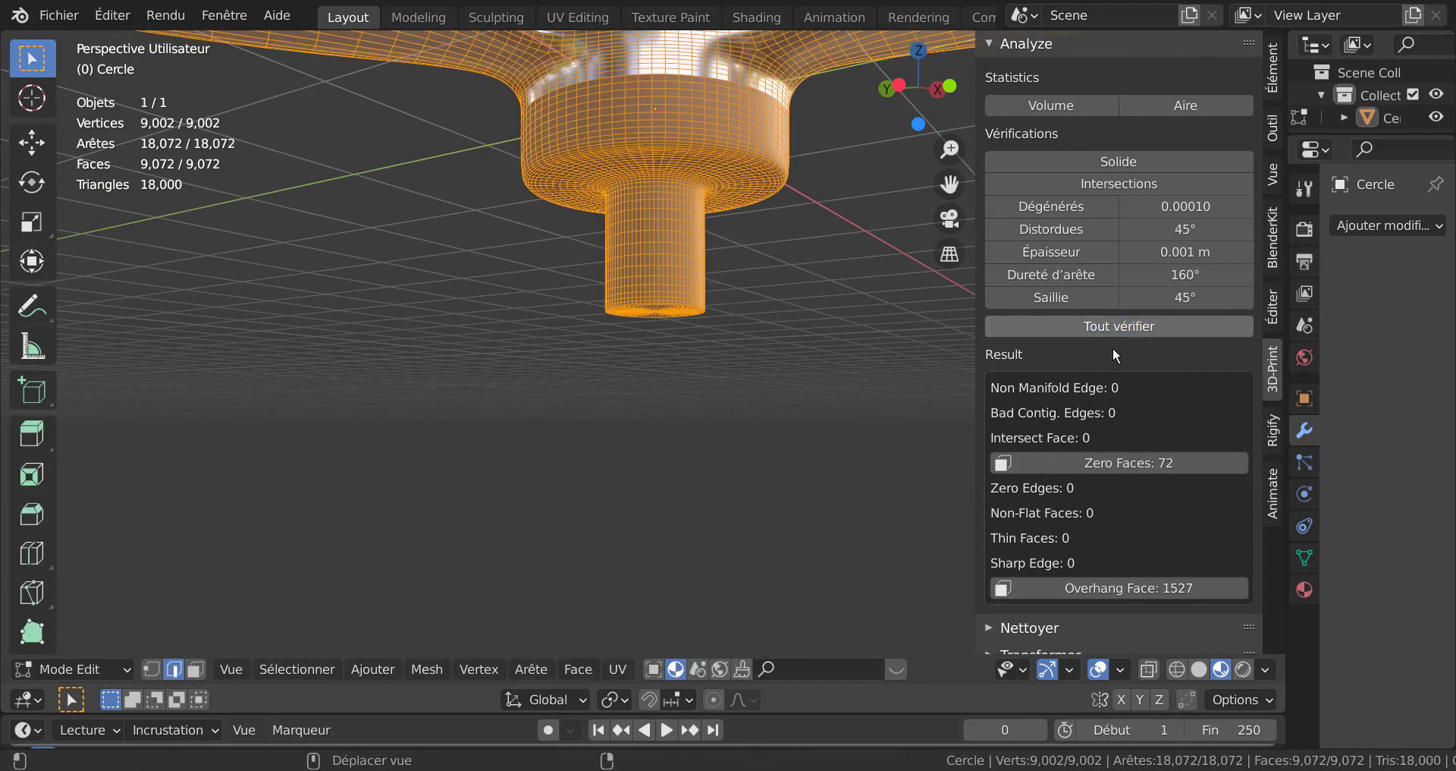
{"action": "key", "text": "Tab"}
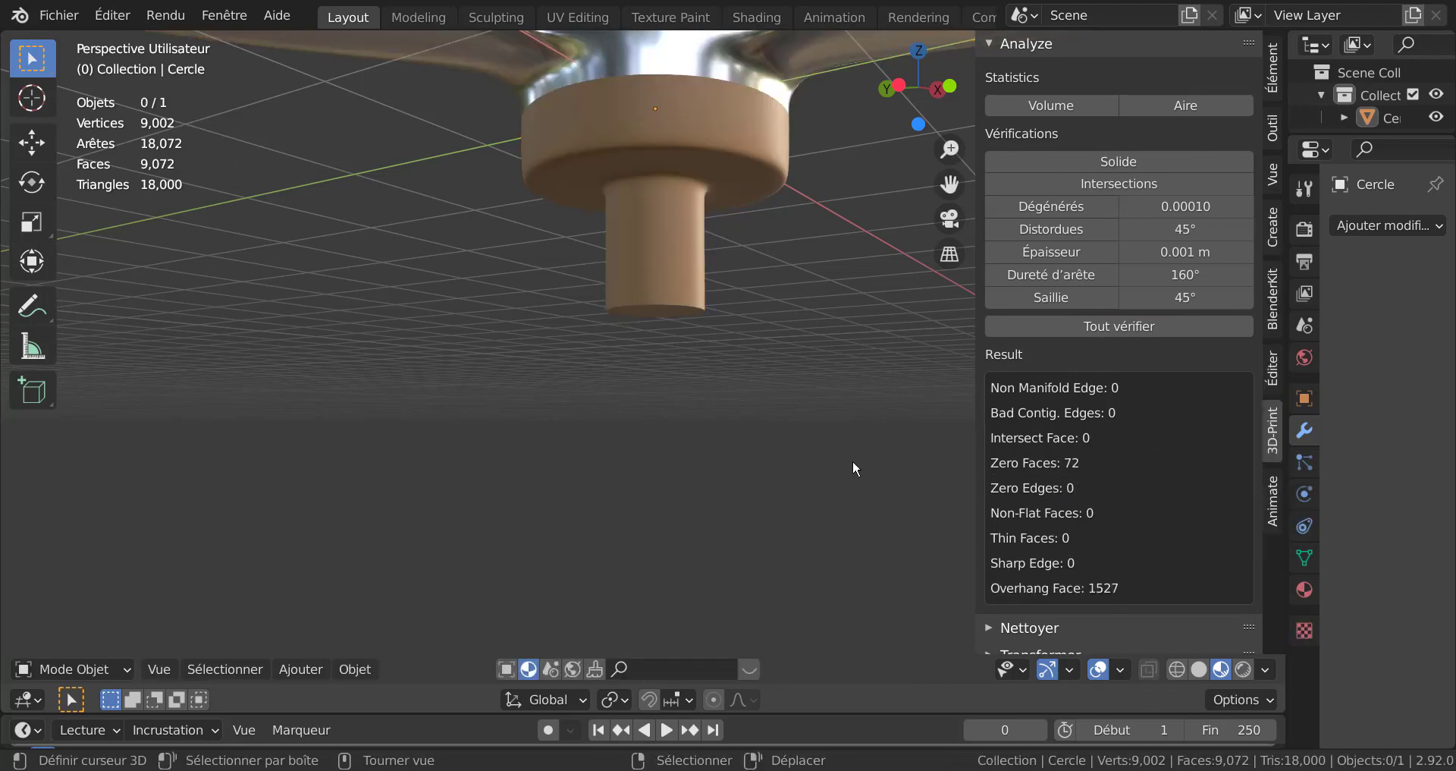
Step: Clear the mesh selection, select the remaining zero faces from the check results and examine them at the tip of the nose cone
{"action": "key", "text": "Tab"}
{"action": "key", "text": "alt+a"}
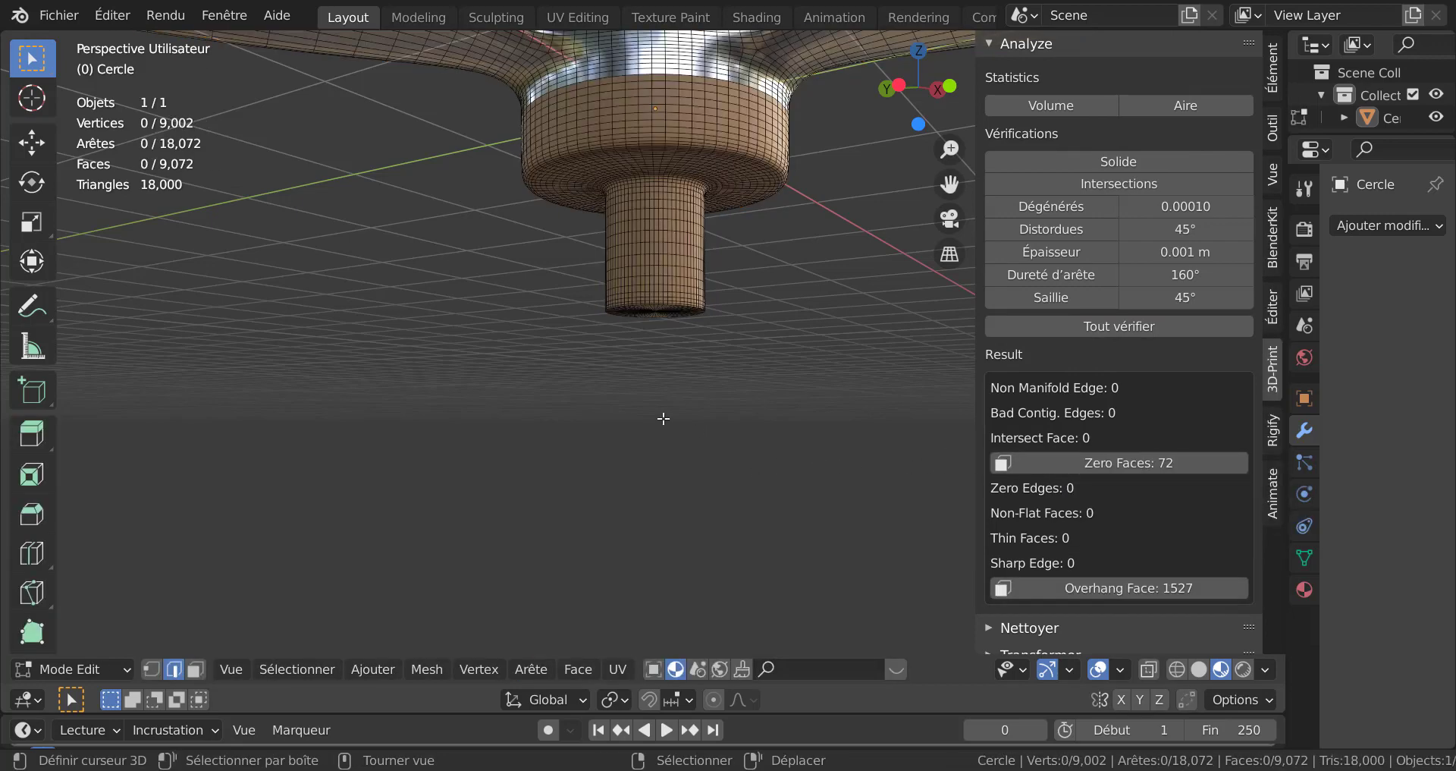
{"action": "left_click", "coordinate": [1099, 469]}
{"action": "scroll", "coordinate": [725, 572], "scroll_direction": "down", "scroll_amount": 3}
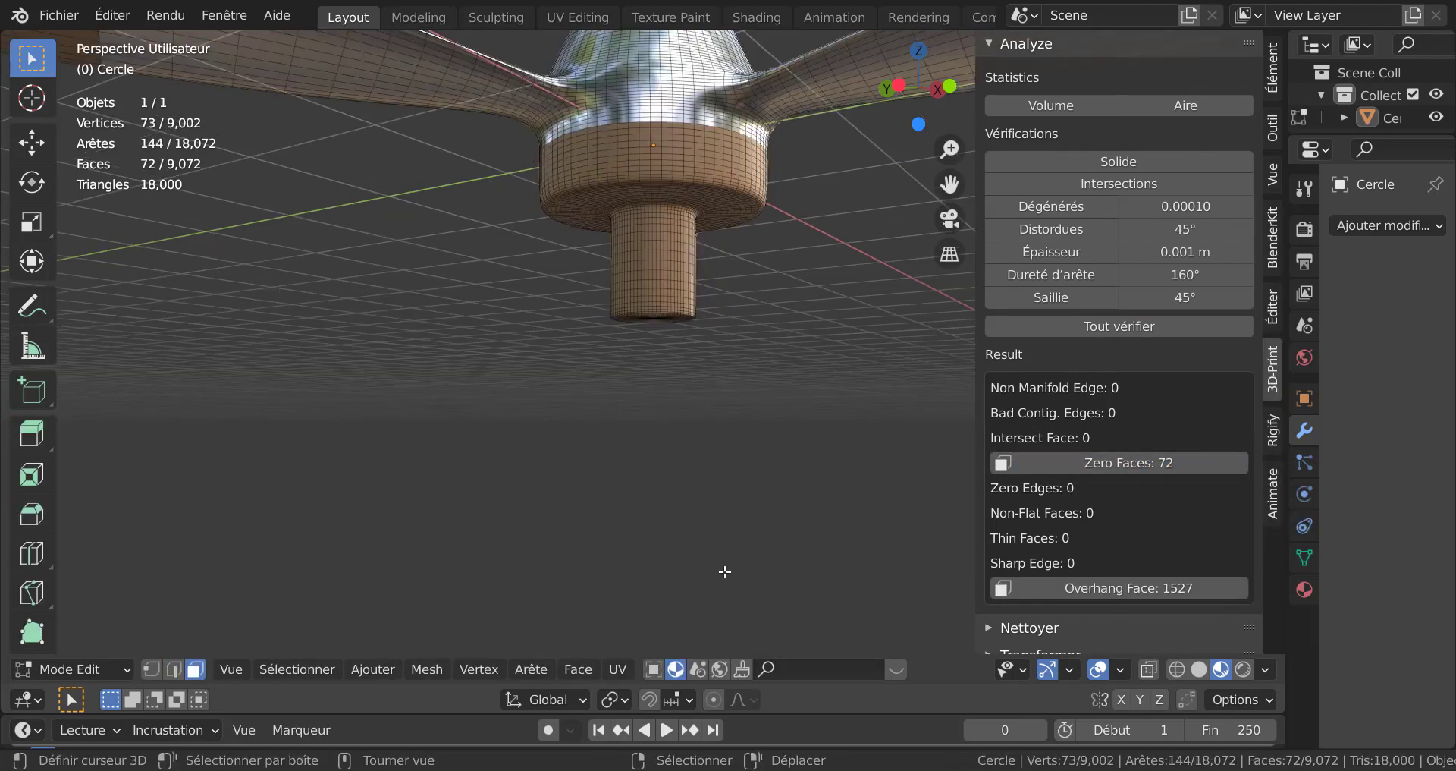
{"action": "middle_click_drag", "start_coordinate": [735, 463], "coordinate": [728, 561]}
{"action": "middle_click_drag", "start_coordinate": [777, 432], "coordinate": [702, 614], "text": "shift"}
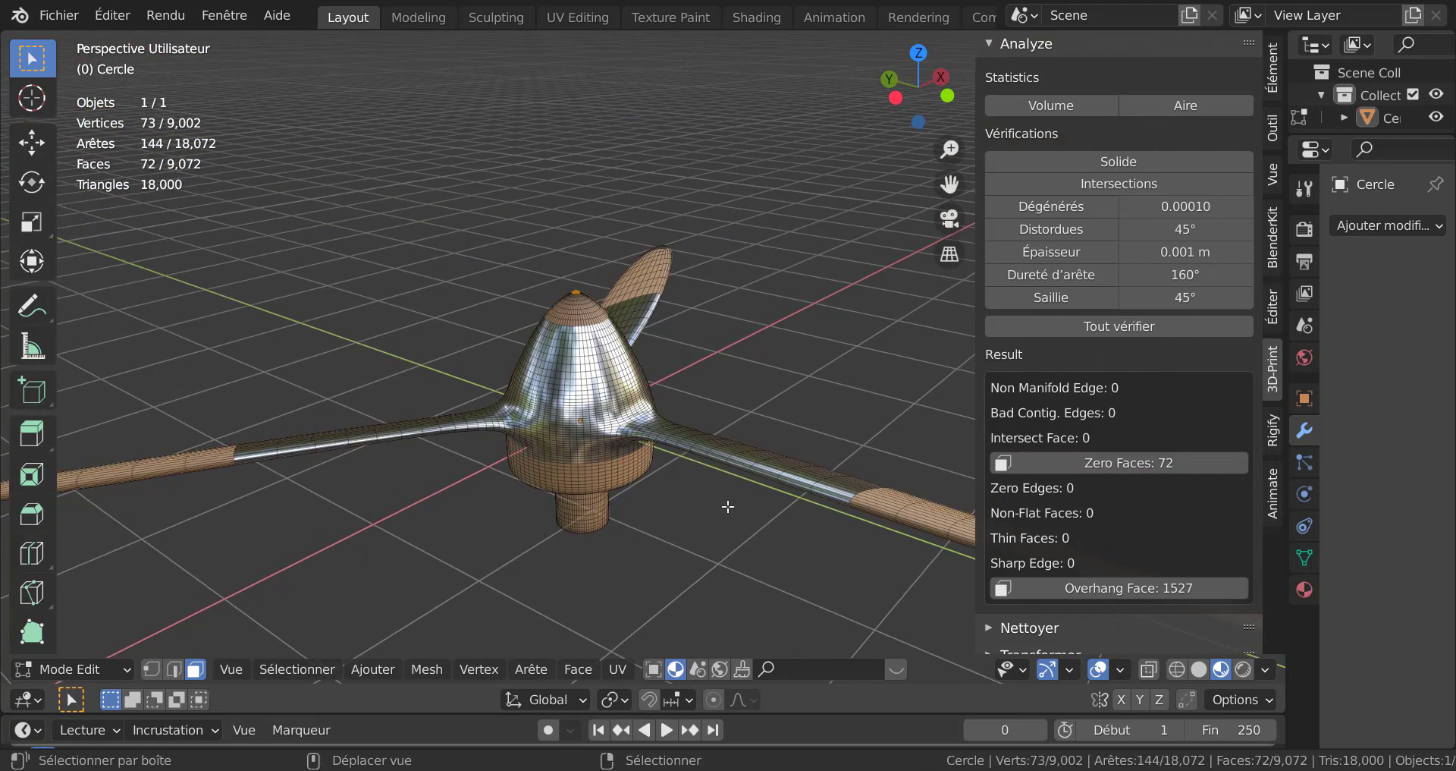
{"action": "scroll", "coordinate": [653, 228], "scroll_direction": "up", "scroll_amount": 3}
{"action": "middle_click_drag", "start_coordinate": [652, 228], "coordinate": [653, 357]}
{"action": "scroll", "coordinate": [652, 357], "scroll_direction": "up", "scroll_amount": 5}
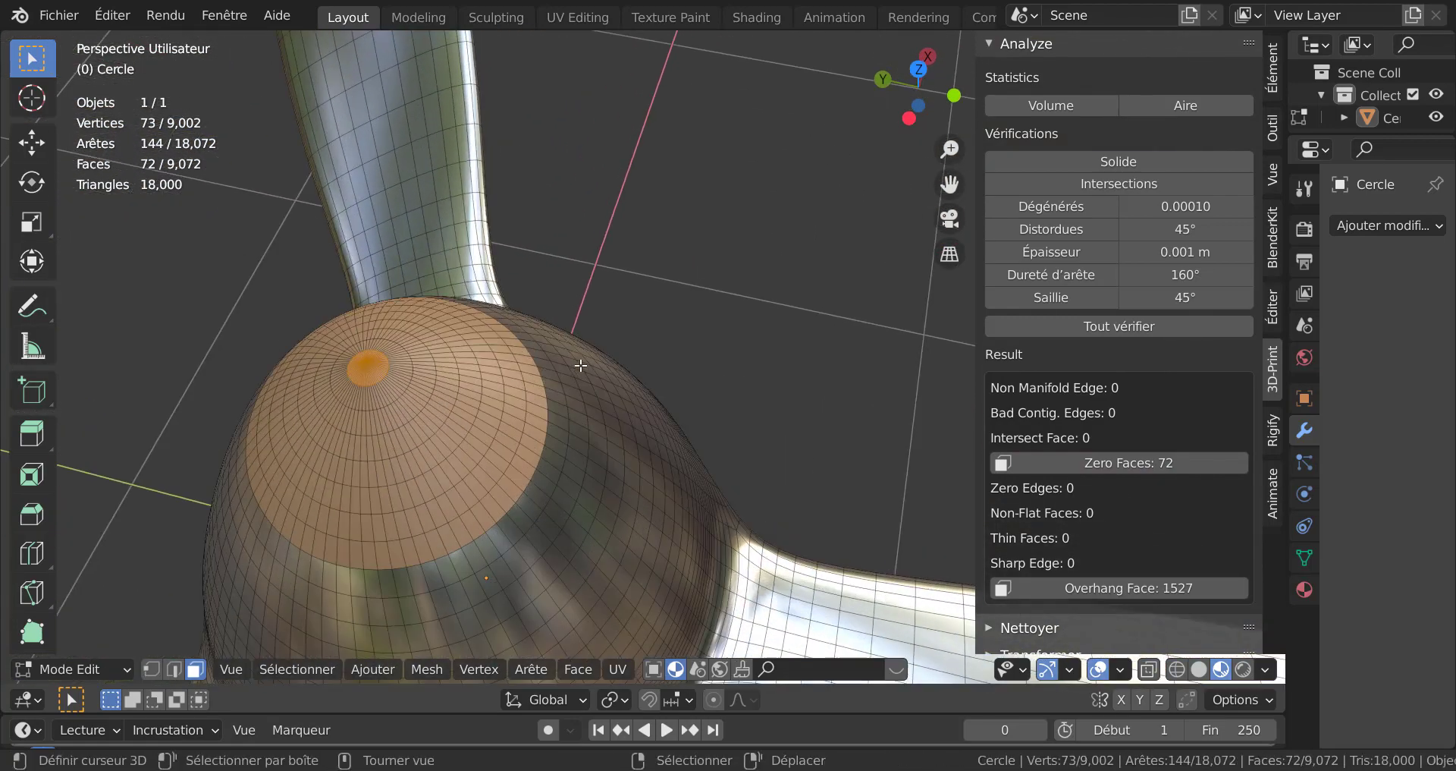
{"action": "middle_click_drag", "start_coordinate": [493, 376], "coordinate": [705, 349], "text": "shift"}
{"action": "scroll", "coordinate": [681, 345], "scroll_direction": "up", "scroll_amount": 1}
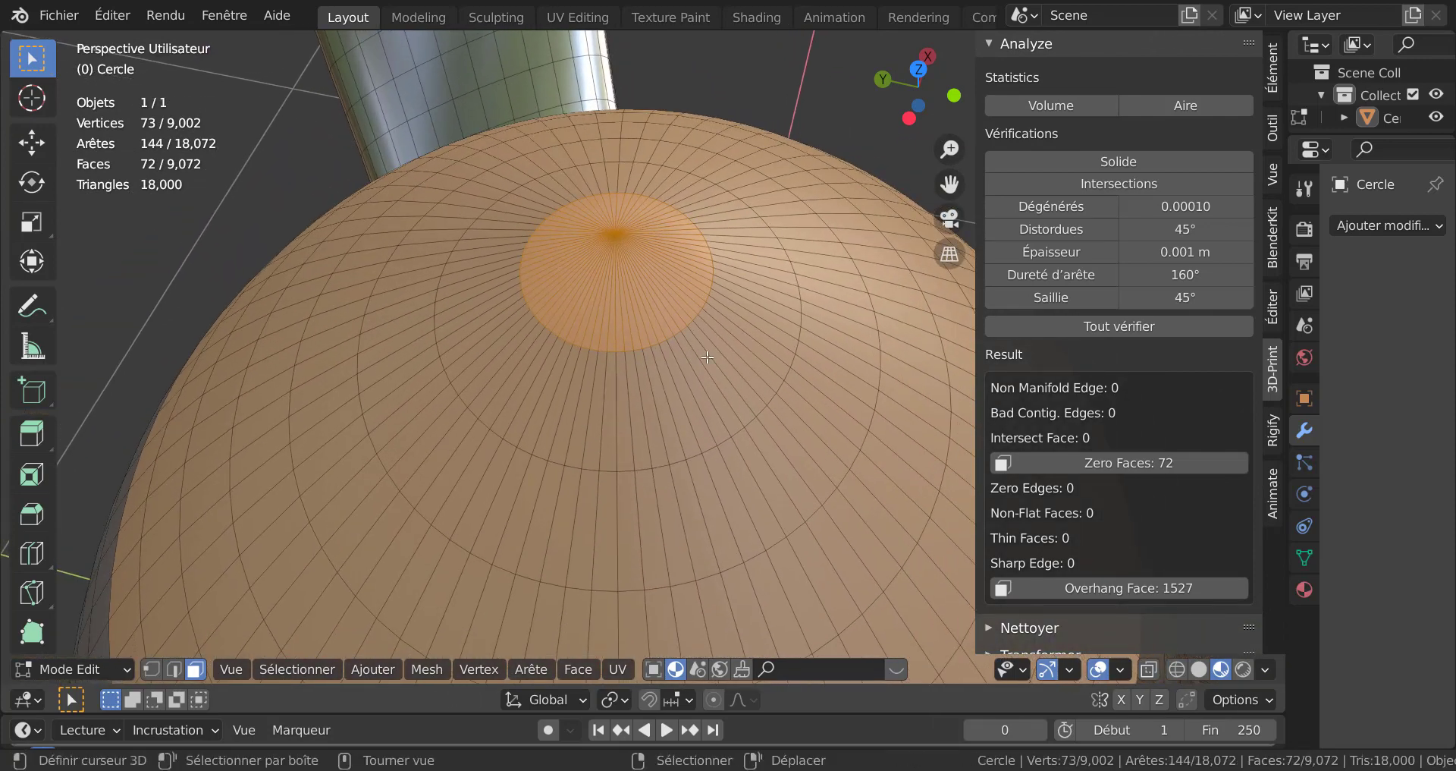
Step: Inspect the ring of selected zero faces at the nose cone's tip more closely
{"action": "scroll", "coordinate": [730, 369], "scroll_direction": "up", "scroll_amount": 3}
{"action": "scroll", "coordinate": [731, 369], "scroll_direction": "down", "scroll_amount": 4}
{"action": "mouse_move", "coordinate": [744, 310]}
{"action": "middle_mouse_down", "text": "shift"}
{"action": "mouse_move", "coordinate": [688, 322]}
{"action": "mouse_move", "coordinate": [735, 302]}
{"action": "middle_mouse_up", "text": "shift"}
{"action": "scroll", "coordinate": [674, 334], "scroll_direction": "up", "scroll_amount": 4}
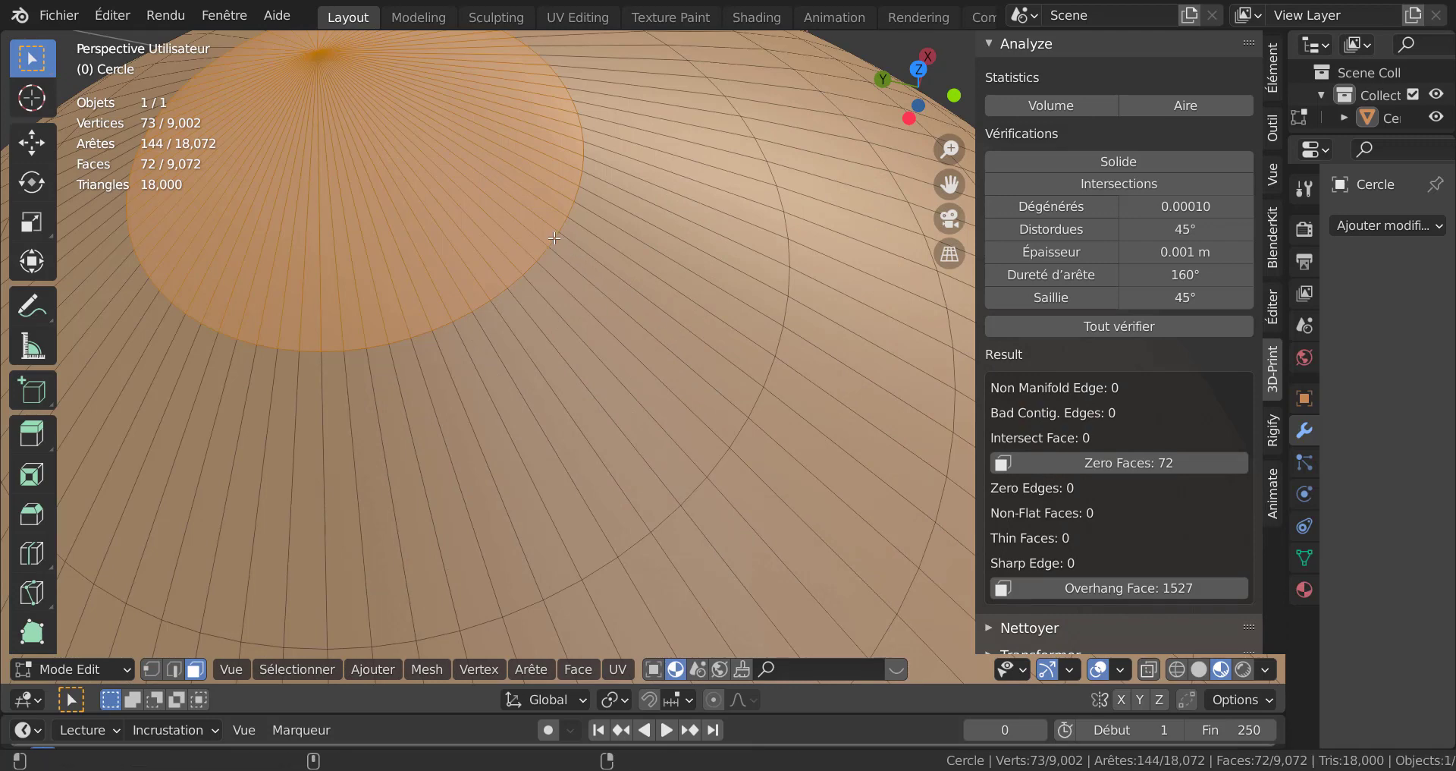
{"action": "key", "text": "super"}
{"action": "key", "text": "super"}
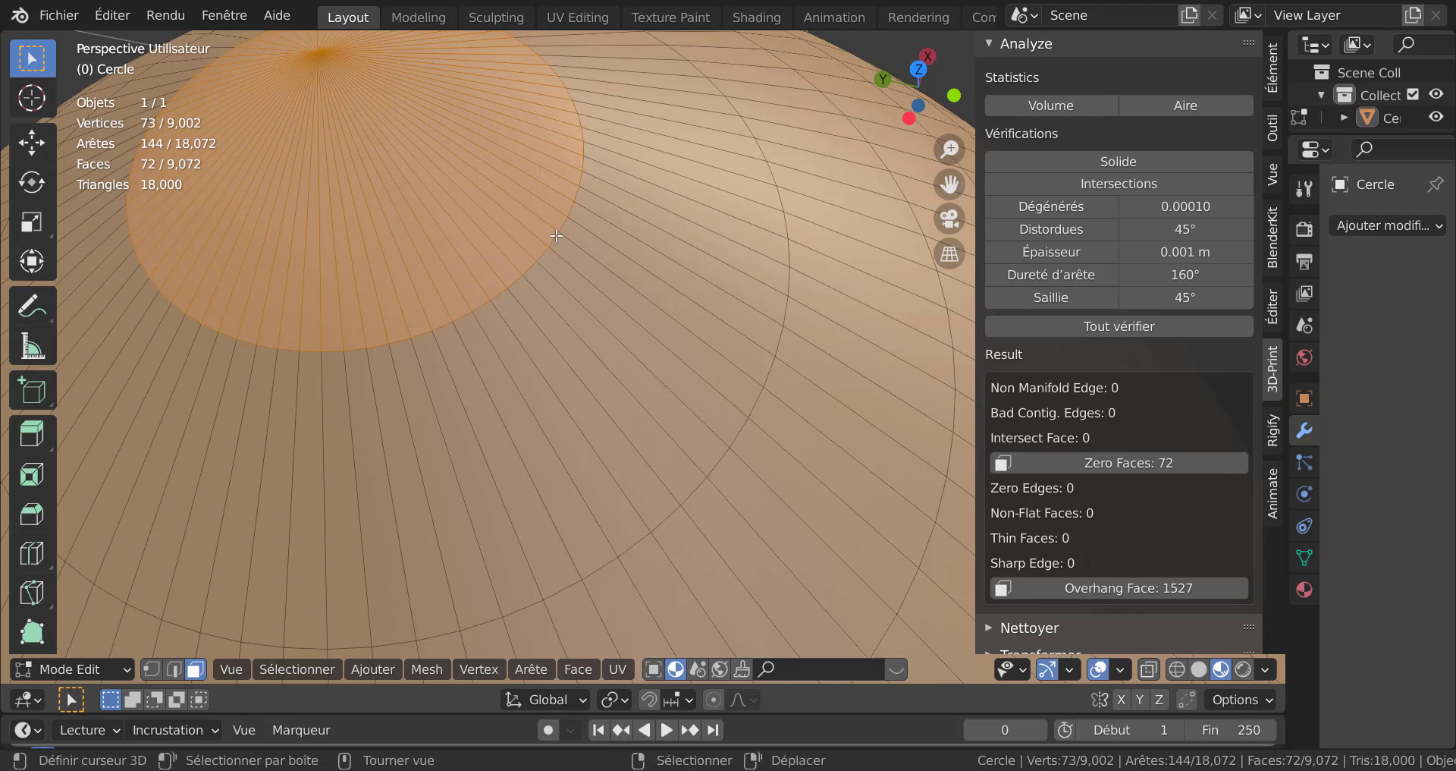
{"action": "scroll", "coordinate": [557, 236], "scroll_direction": "down", "scroll_amount": 4}
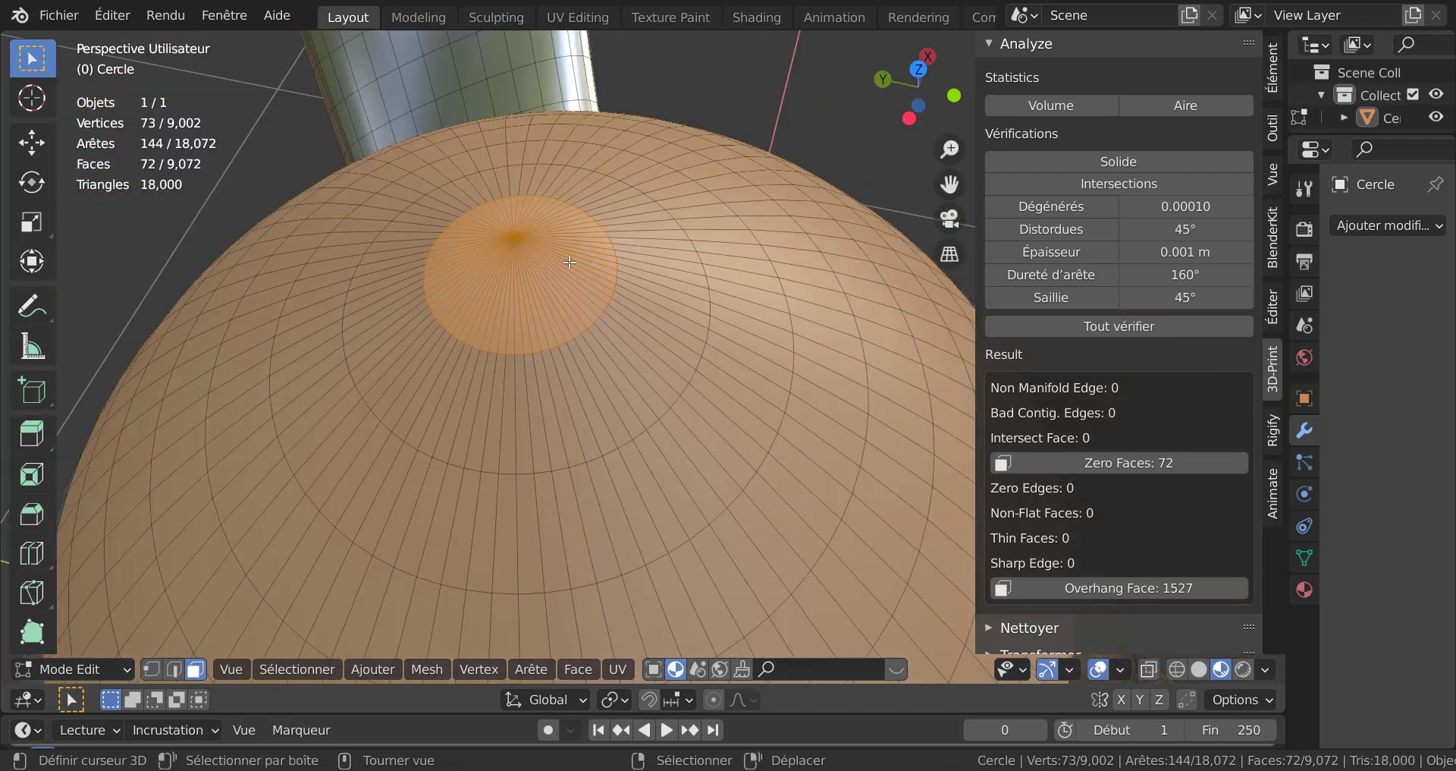
Step: Select the edge loop bounding the zero faces at the nose cone's tip in edge select mode and rip it from the mesh
{"action": "left_click", "coordinate": [610, 294], "text": "alt"}
{"action": "left_click", "coordinate": [173, 668]}
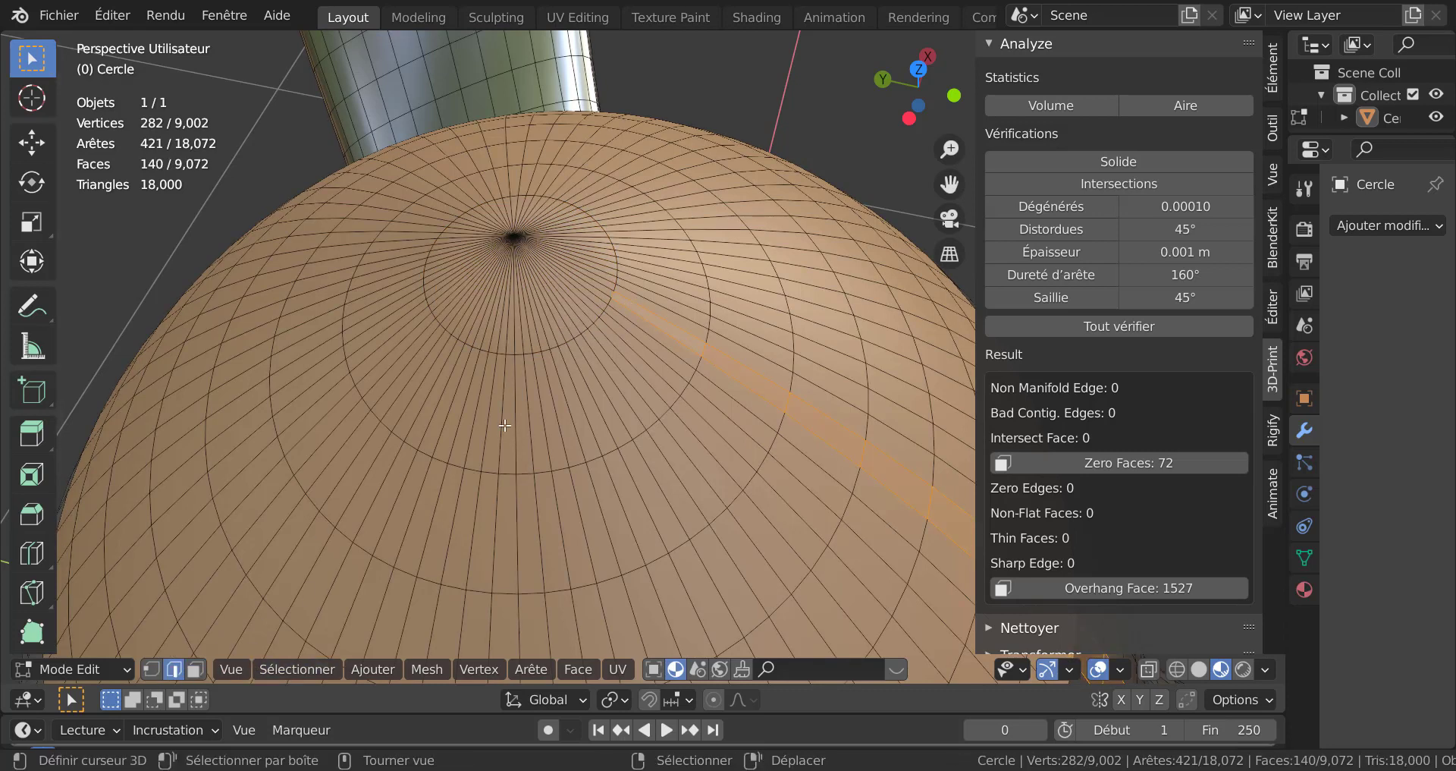
{"action": "left_click", "coordinate": [595, 319], "text": "alt"}
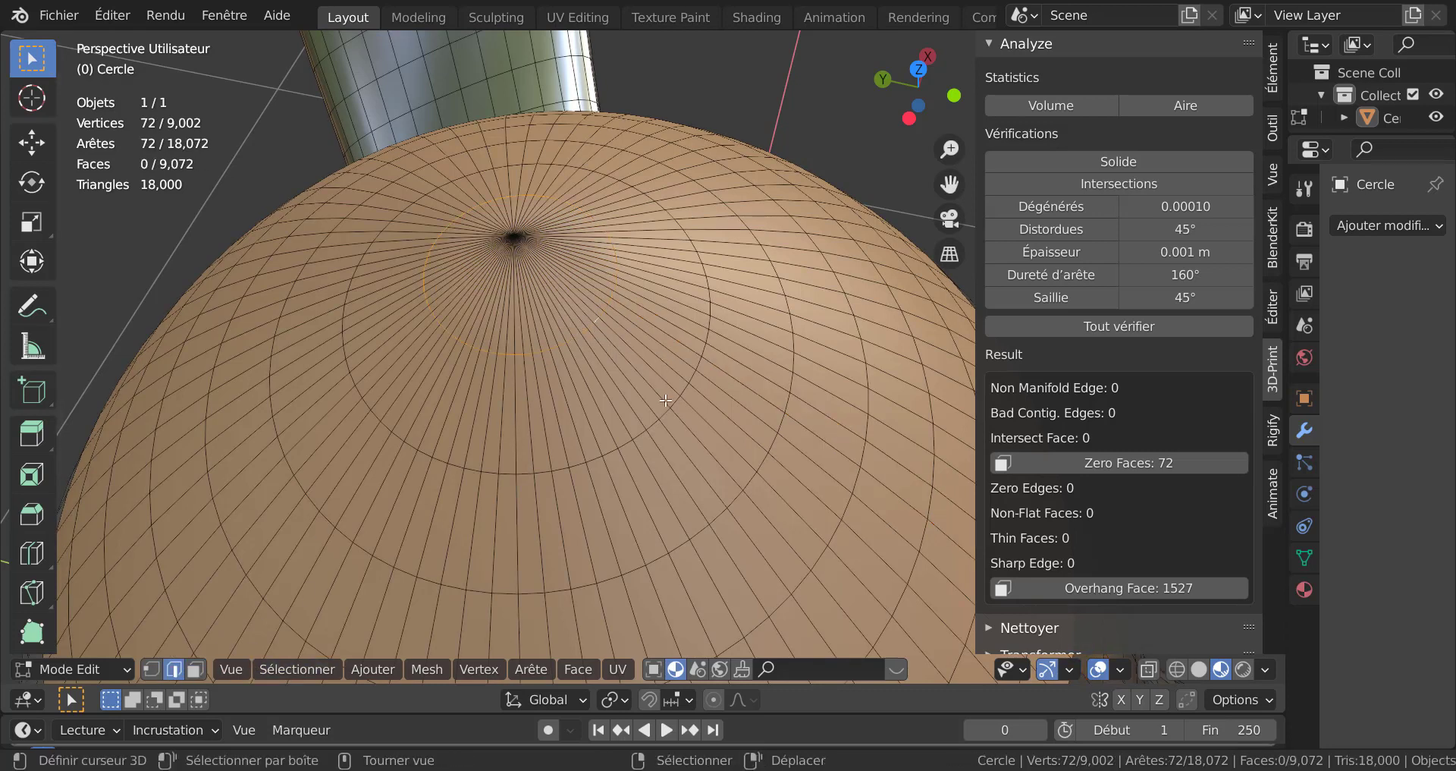
{"action": "key", "text": "v"}
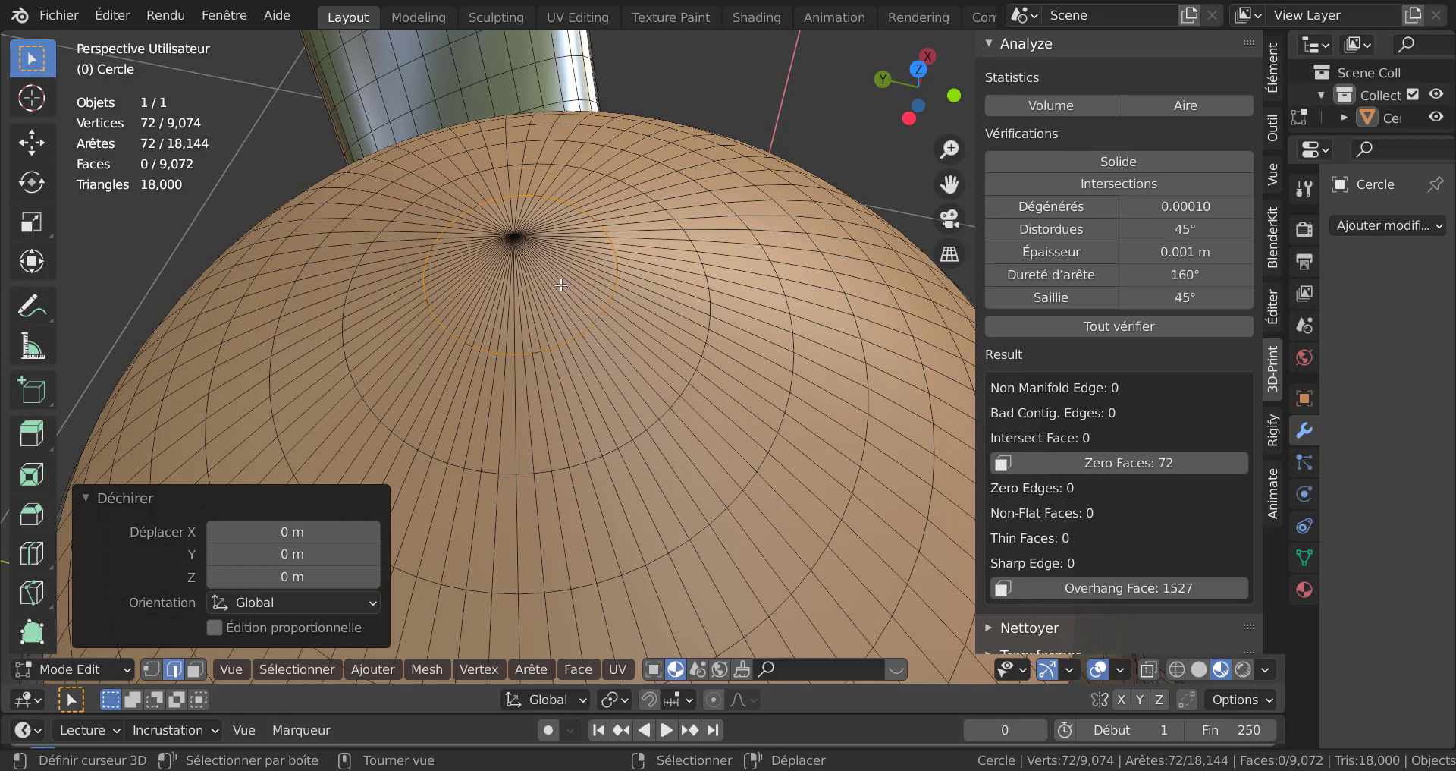
Step: Select all geometry linked to the ripped-off cap at the nose cone's tip and delete its faces
{"action": "left_click", "coordinate": [561, 284]}
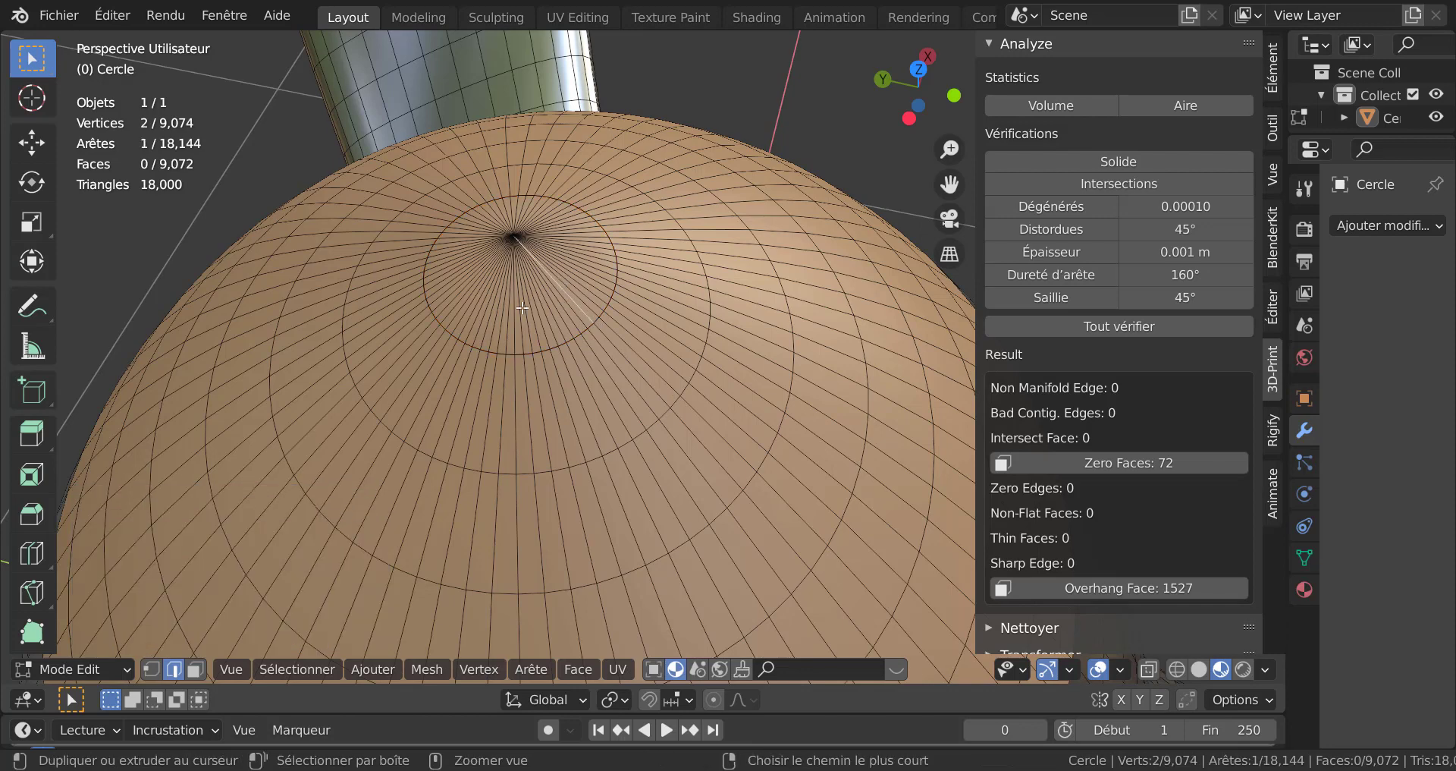
{"action": "key", "text": "ctrl+l"}
{"action": "key", "text": "x"}
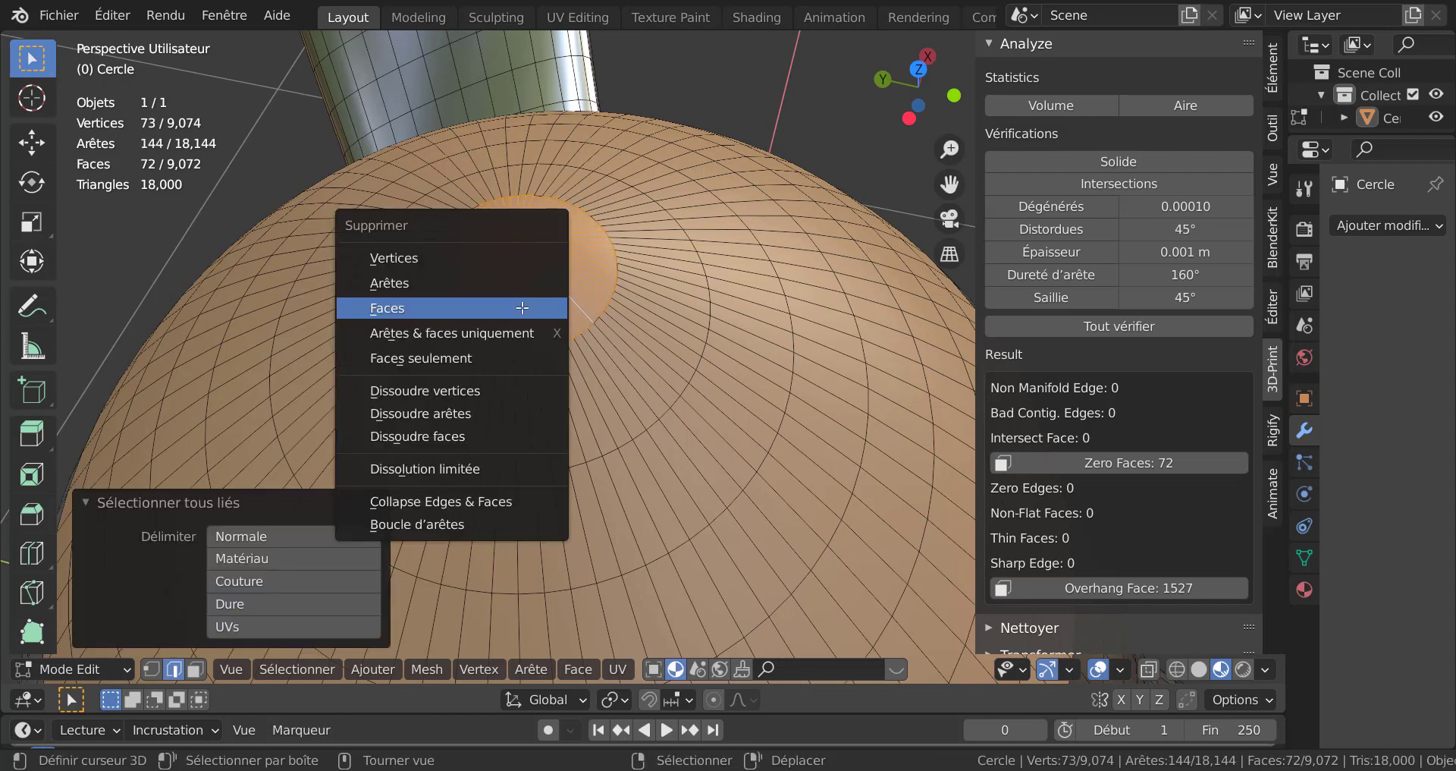
{"action": "left_click", "coordinate": [429, 308]}
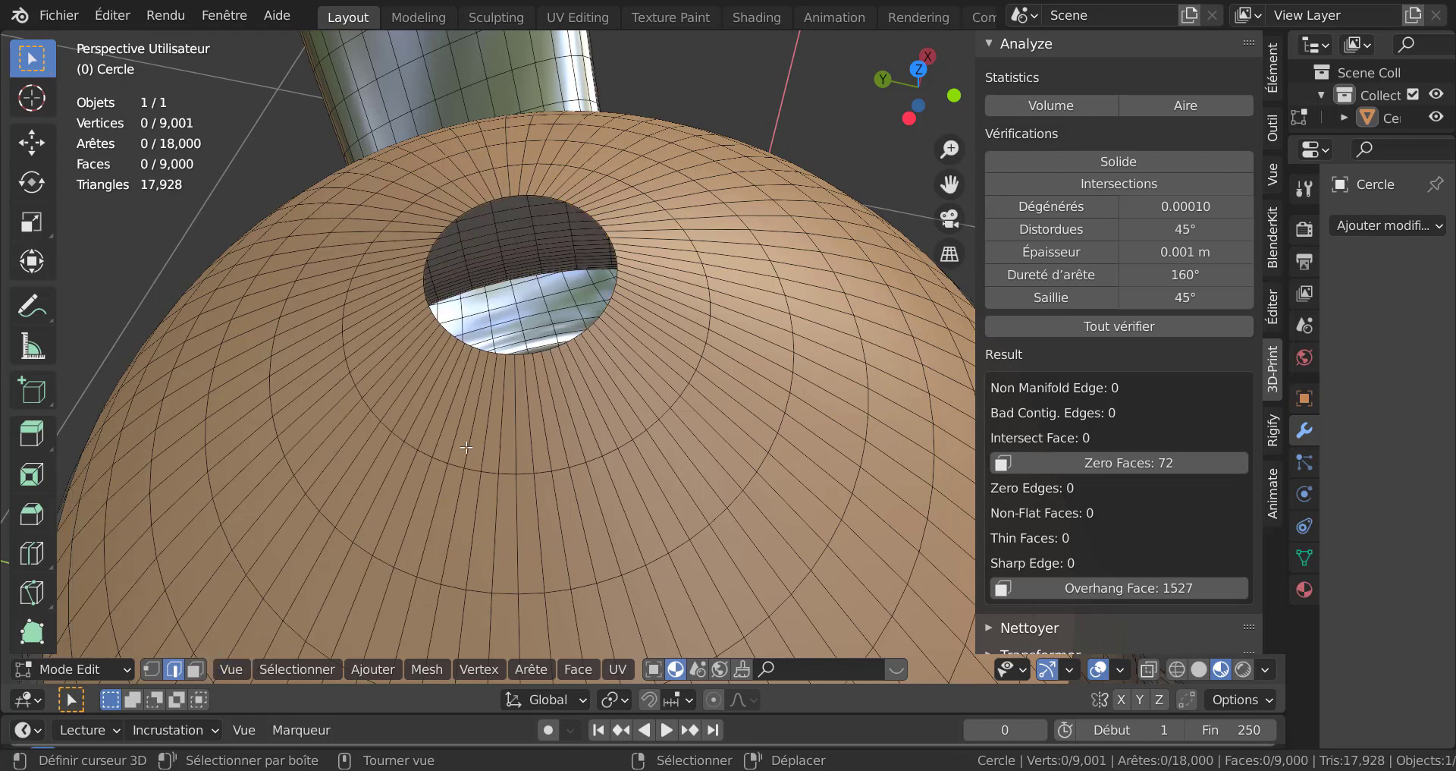
Step: Close the hole at the nose cone's tip by extruding its rim loop and scaling it to 0
{"action": "left_click", "coordinate": [611, 245], "text": "alt"}
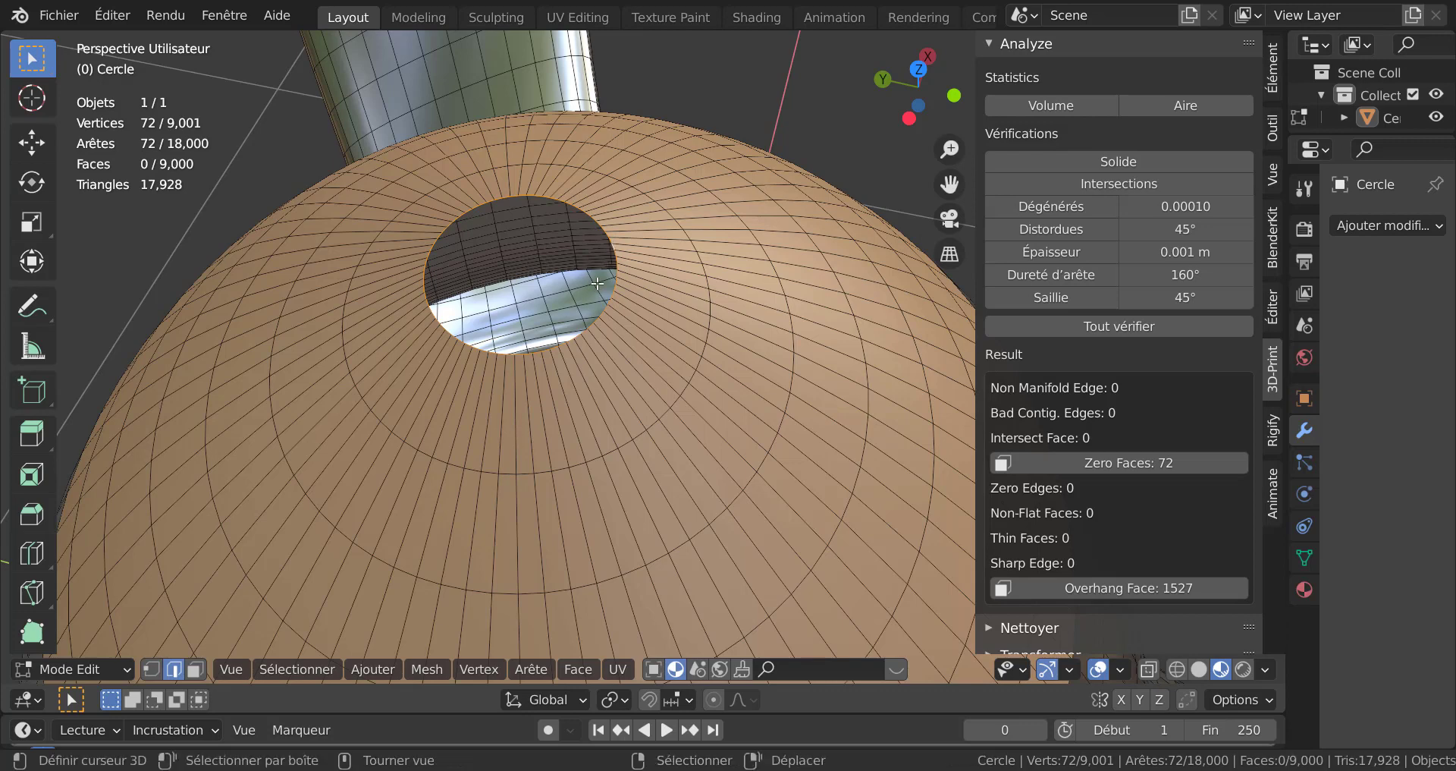
{"action": "scroll", "coordinate": [598, 283], "scroll_direction": "up", "scroll_amount": 4}
{"action": "scroll", "coordinate": [598, 283], "scroll_direction": "down", "scroll_amount": 5}
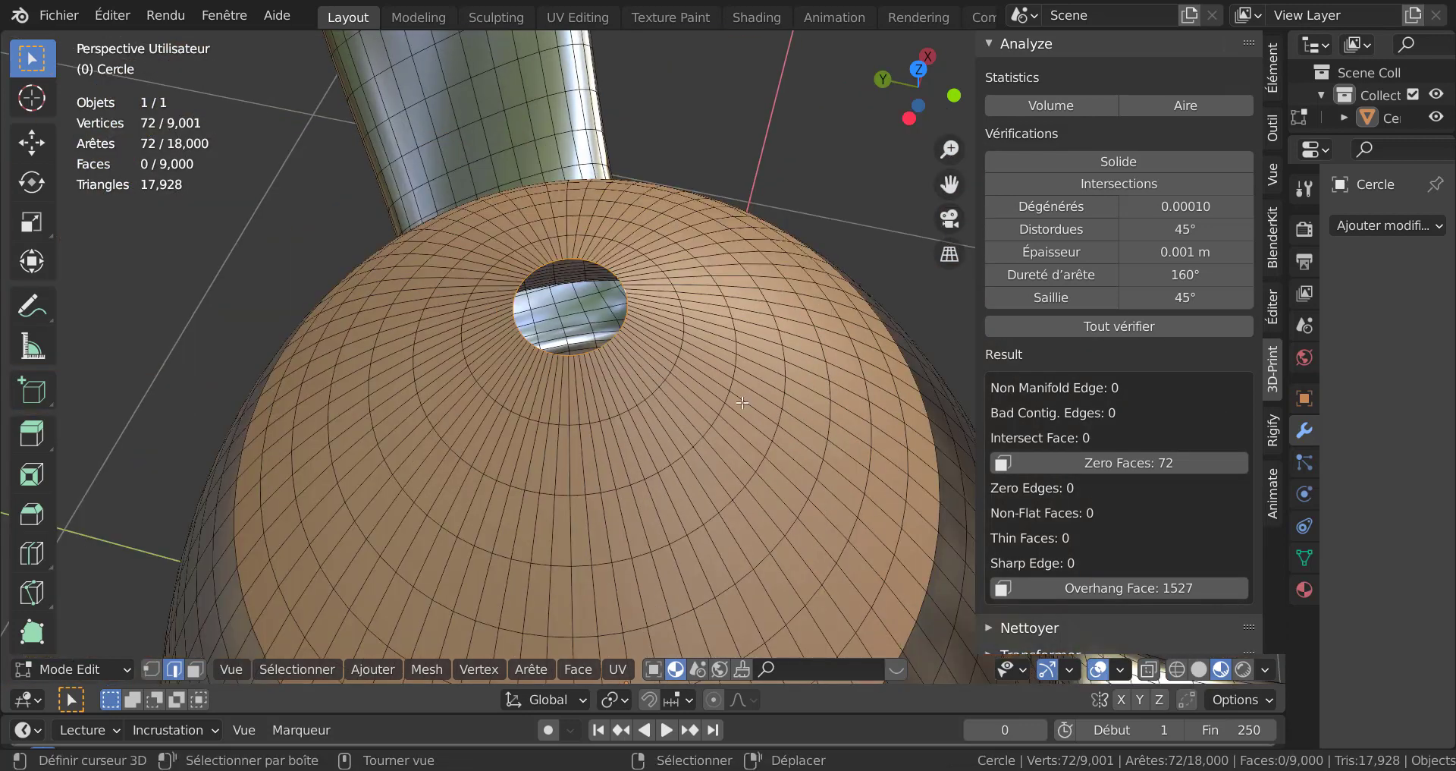
{"action": "key", "text": "e"}
{"action": "key", "text": "s"}
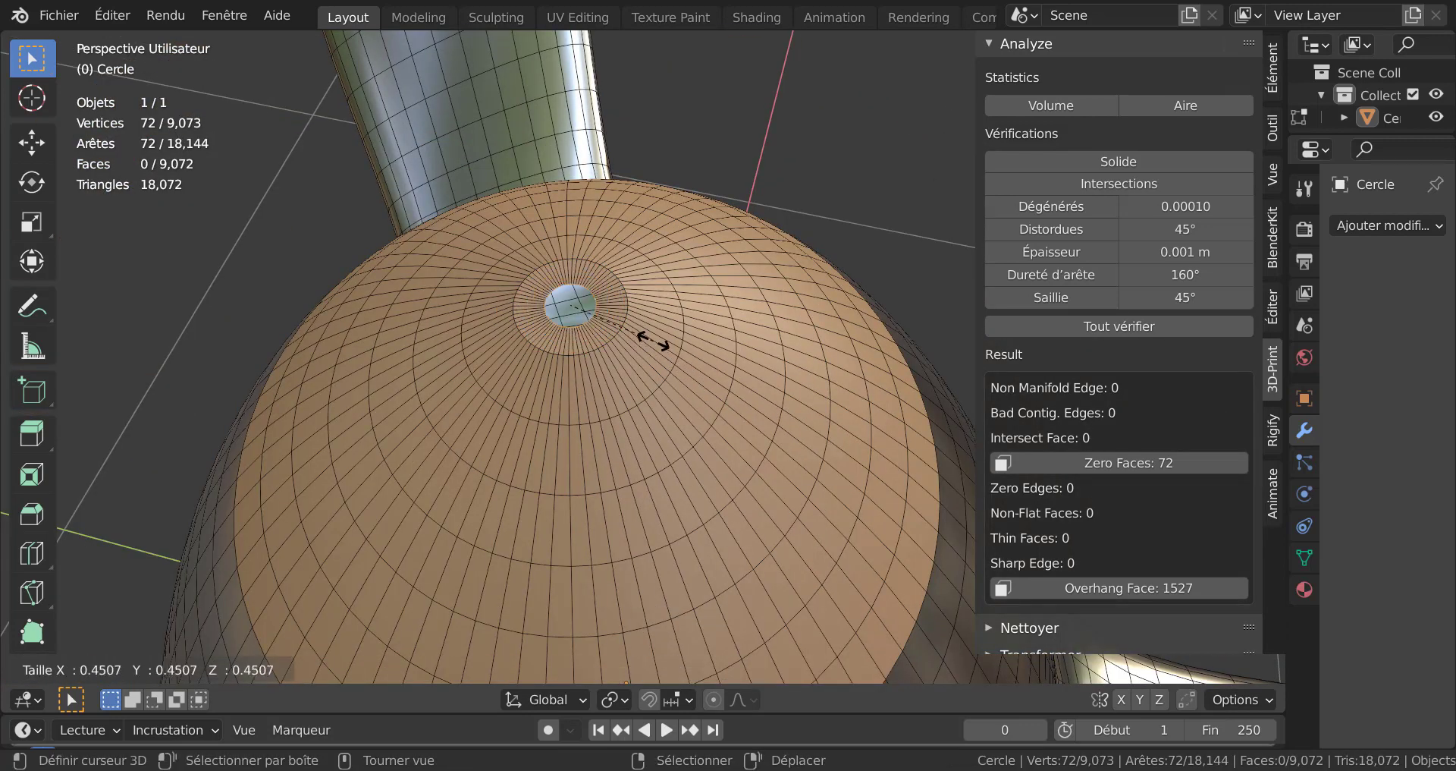
{"action": "key", "text": "0"}
{"action": "key", "text": "Return"}
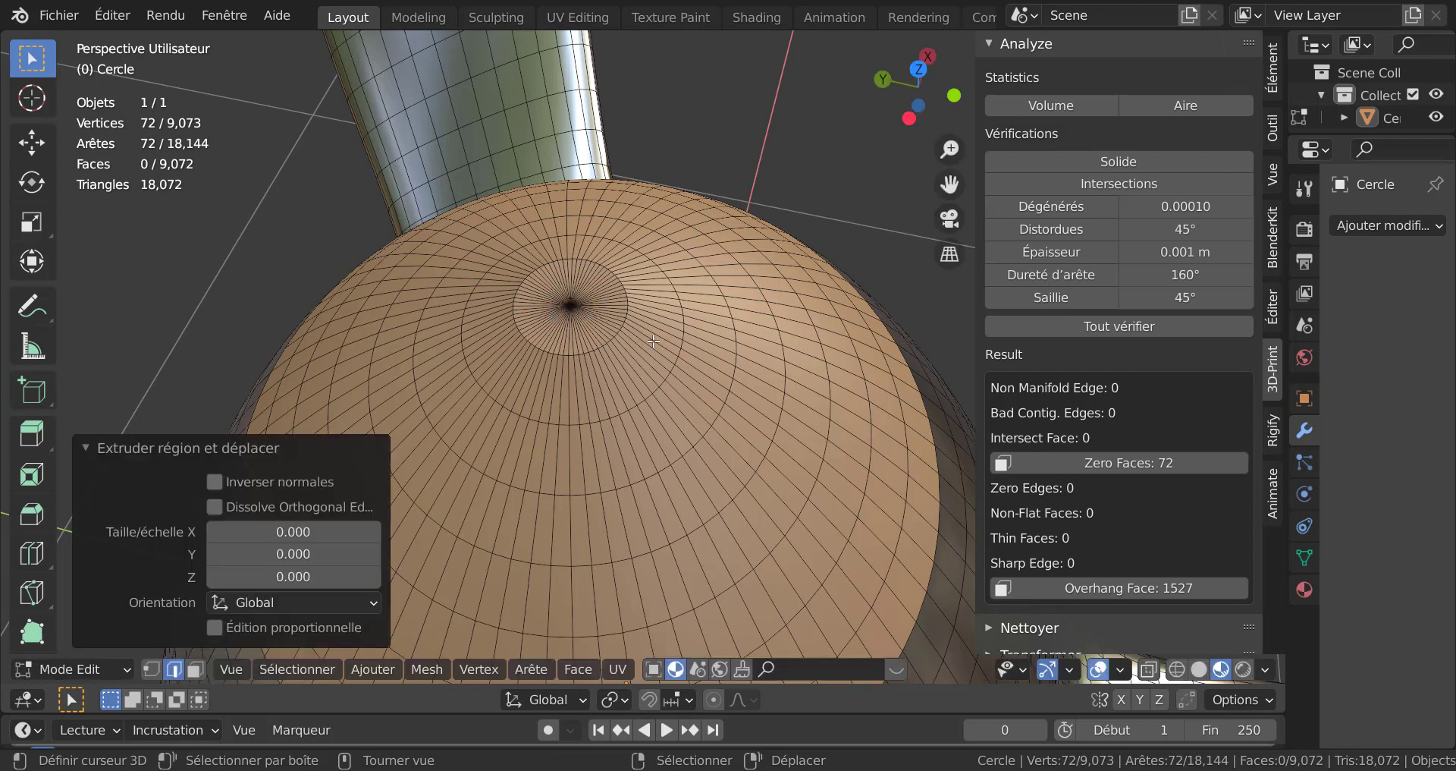
Step: Move the collapsed centre of the nose cone's tip up about 0.012 m along Z
{"action": "middle_click_drag", "start_coordinate": [653, 345], "coordinate": [662, 276]}
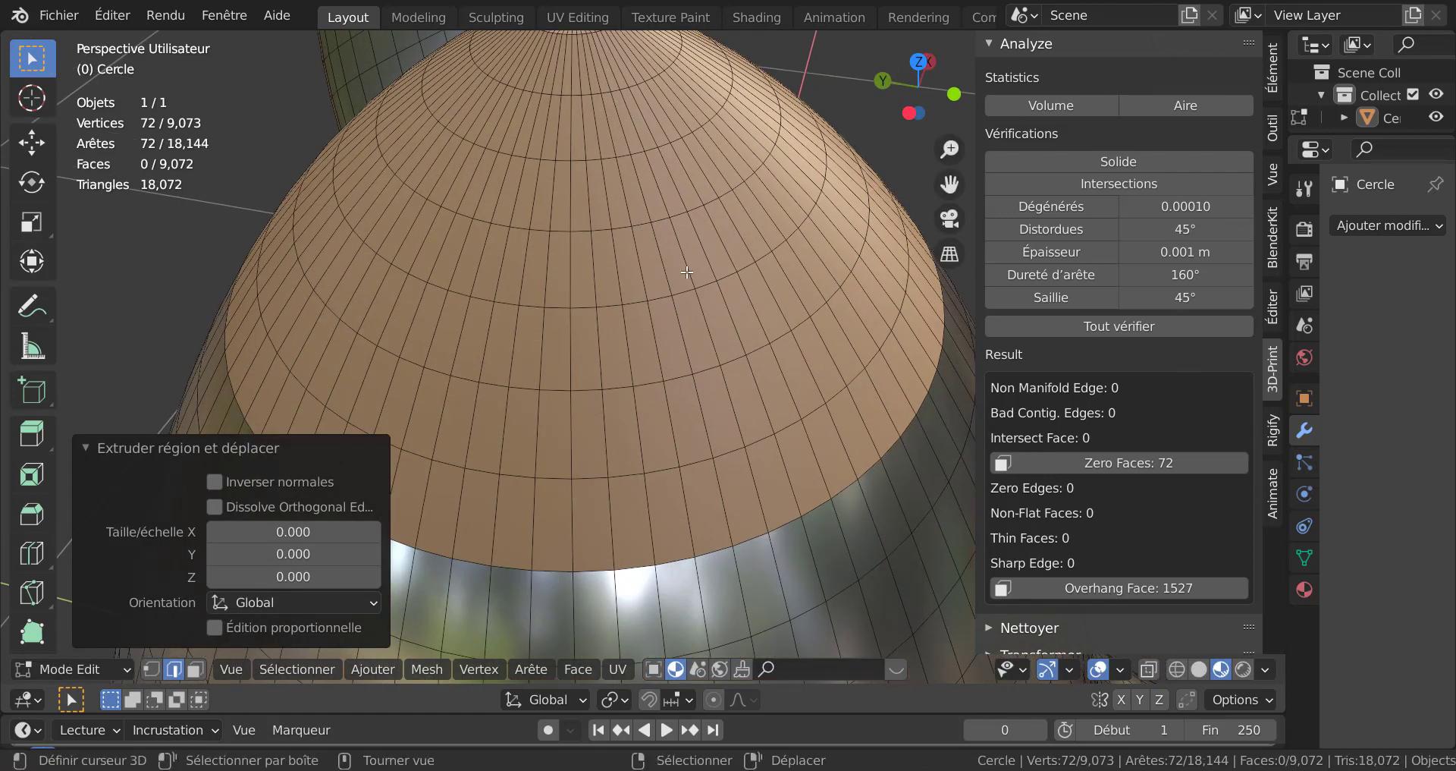
{"action": "key", "text": "g"}
{"action": "key", "text": "z"}
{"action": "left_click", "coordinate": [687, 251]}
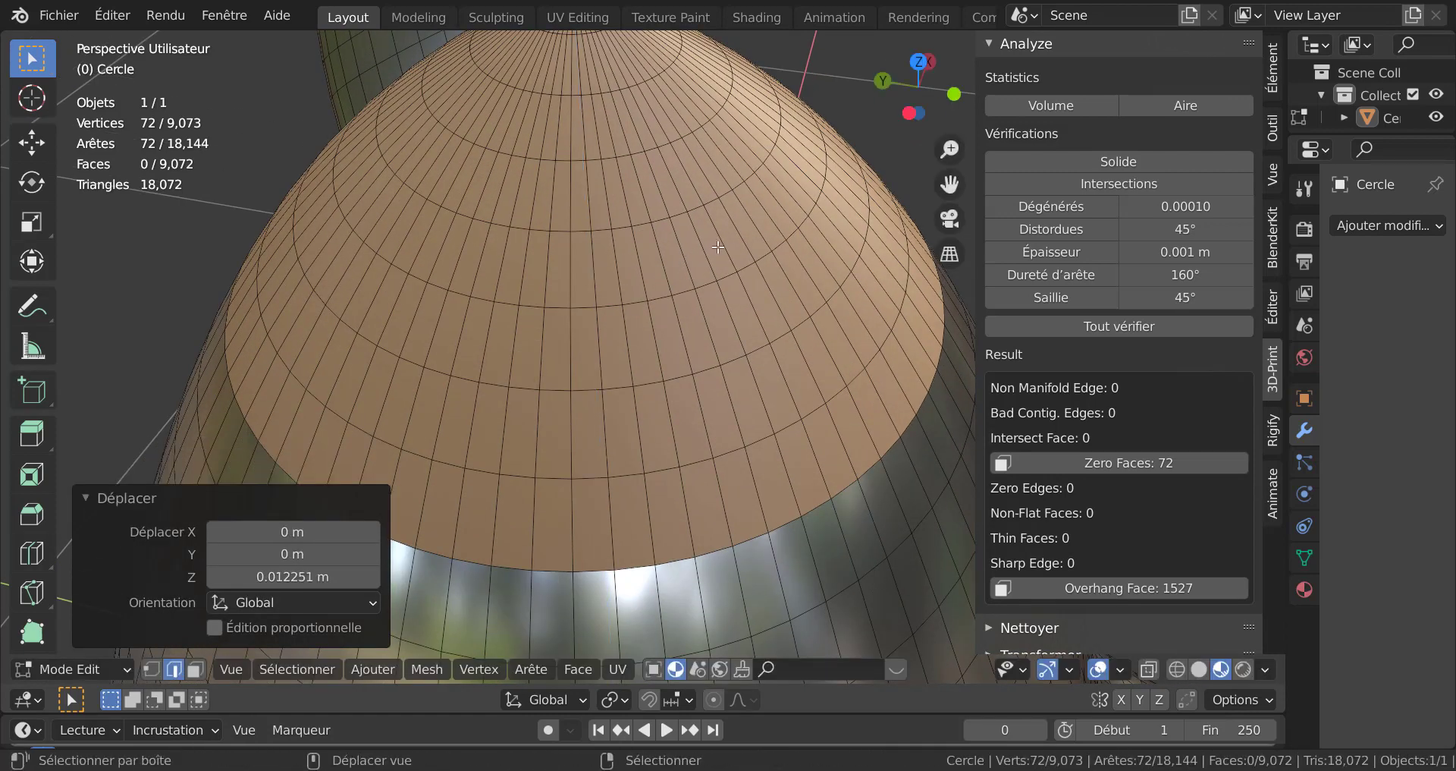
{"action": "middle_click_drag", "start_coordinate": [687, 250], "coordinate": [751, 297]}
Step: Rerun all of the 3D-Print checks on the rebuilt tip and select the whole mesh
{"action": "key", "text": "Tab"}
{"action": "key", "text": "Tab"}
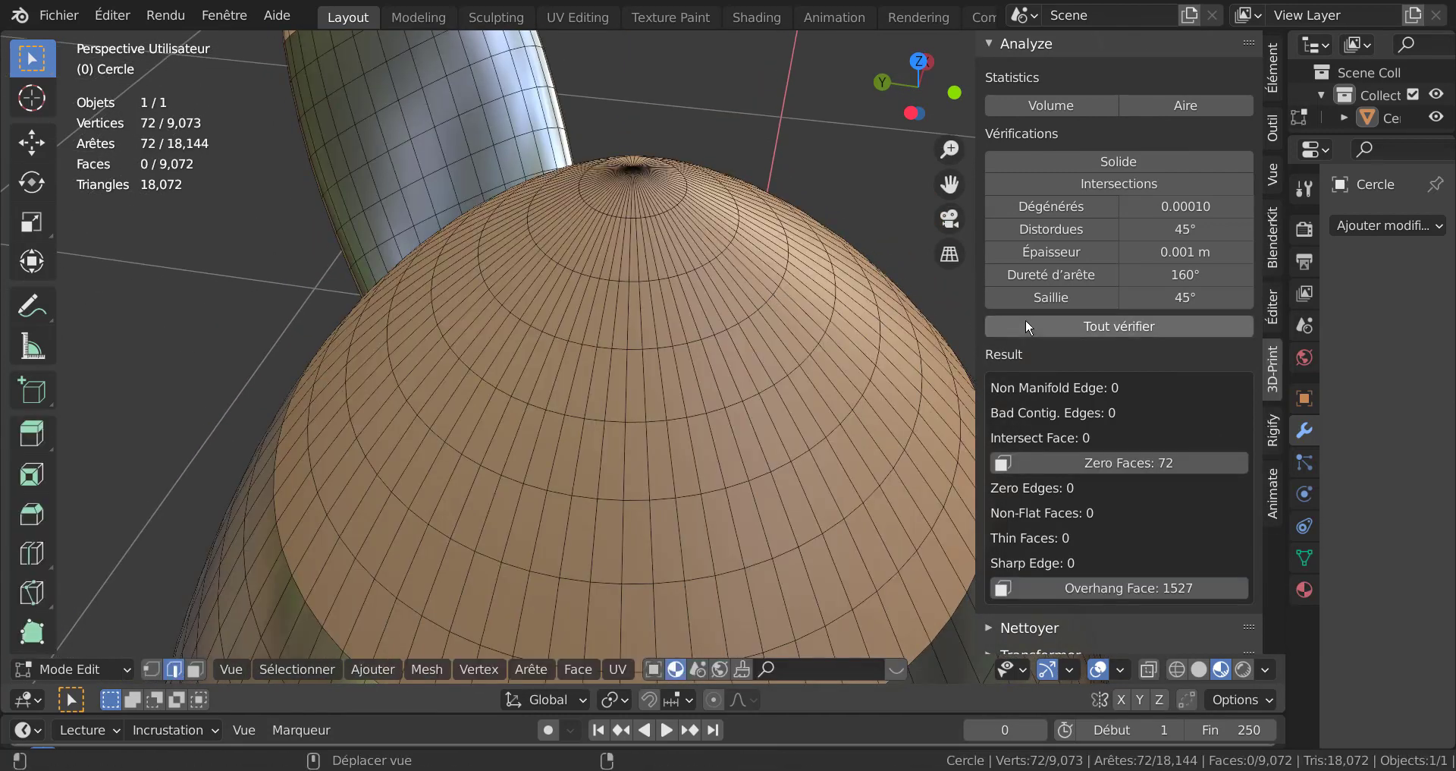
{"action": "left_click", "coordinate": [1115, 326]}
{"action": "left_click", "coordinate": [1100, 323]}
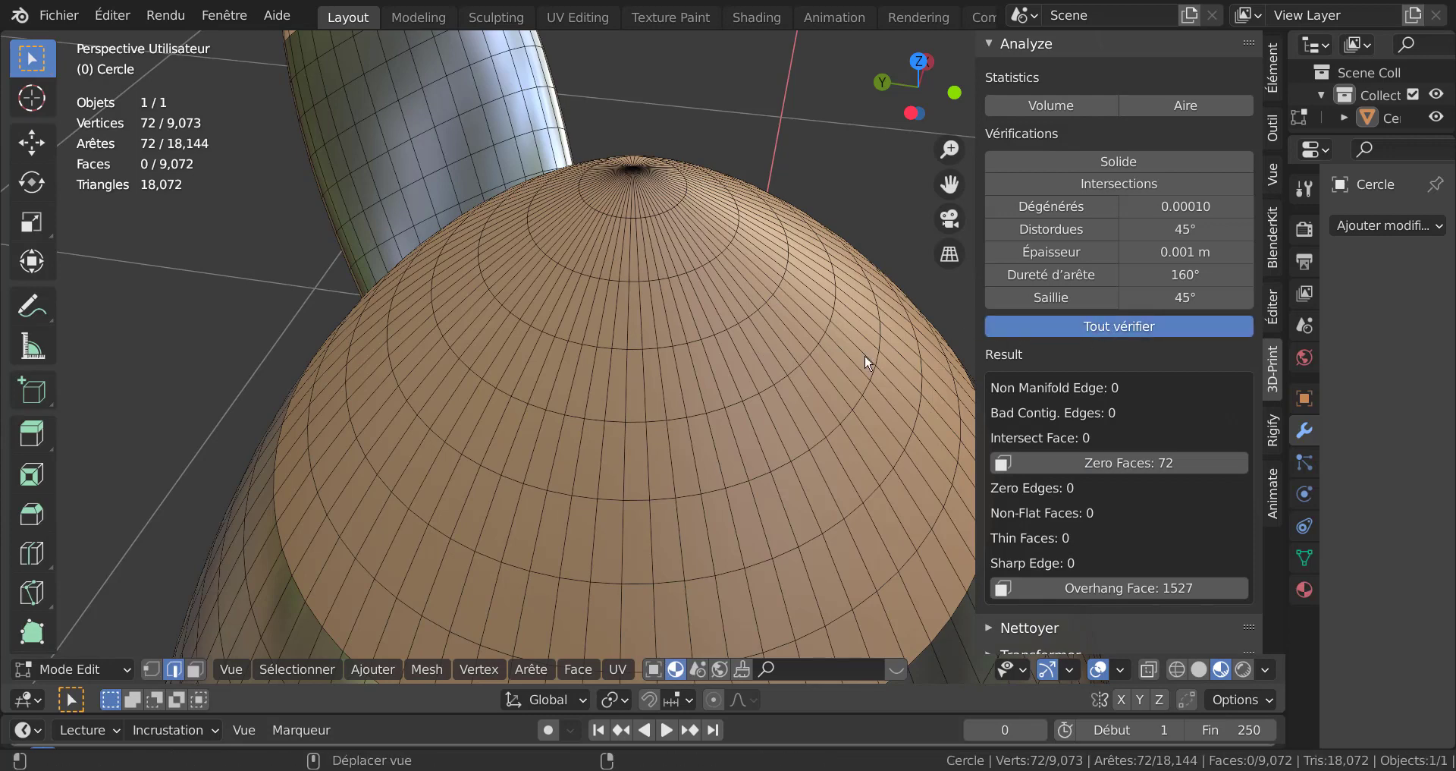
{"action": "key", "text": "a"}
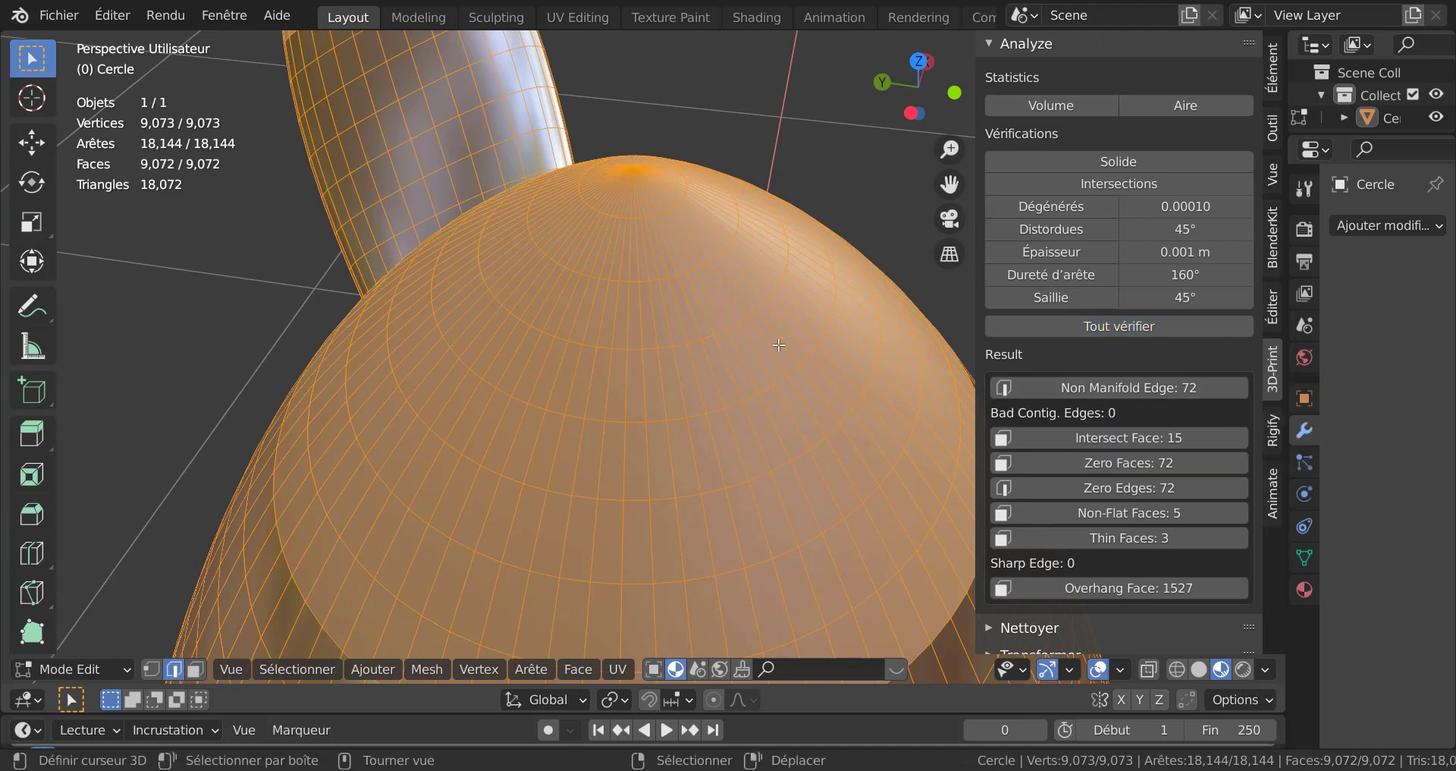
Step: Undo the rebuild of the nose cone's tip back to before the rip and rerun all of the 3D-Print checks
{"action": "key", "text": "ctrl+z"}
{"action": "key", "text": "ctrl+z"}
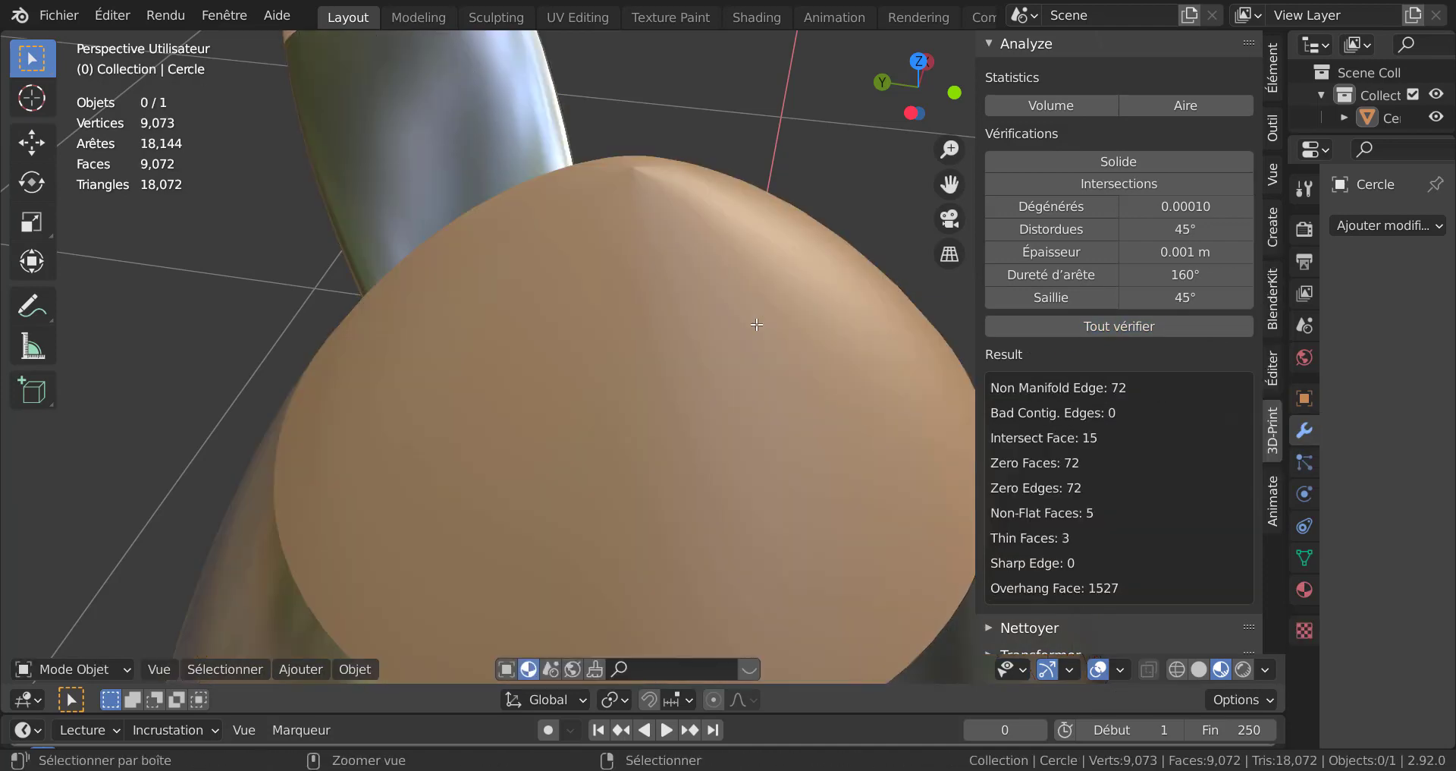
{"action": "key", "text": "ctrl+shift+z"}
{"action": "key", "text": "ctrl+z"}
{"action": "key", "text": "ctrl+z"}
{"action": "key", "text": "ctrl+z"}
{"action": "key", "text": "ctrl+z"}
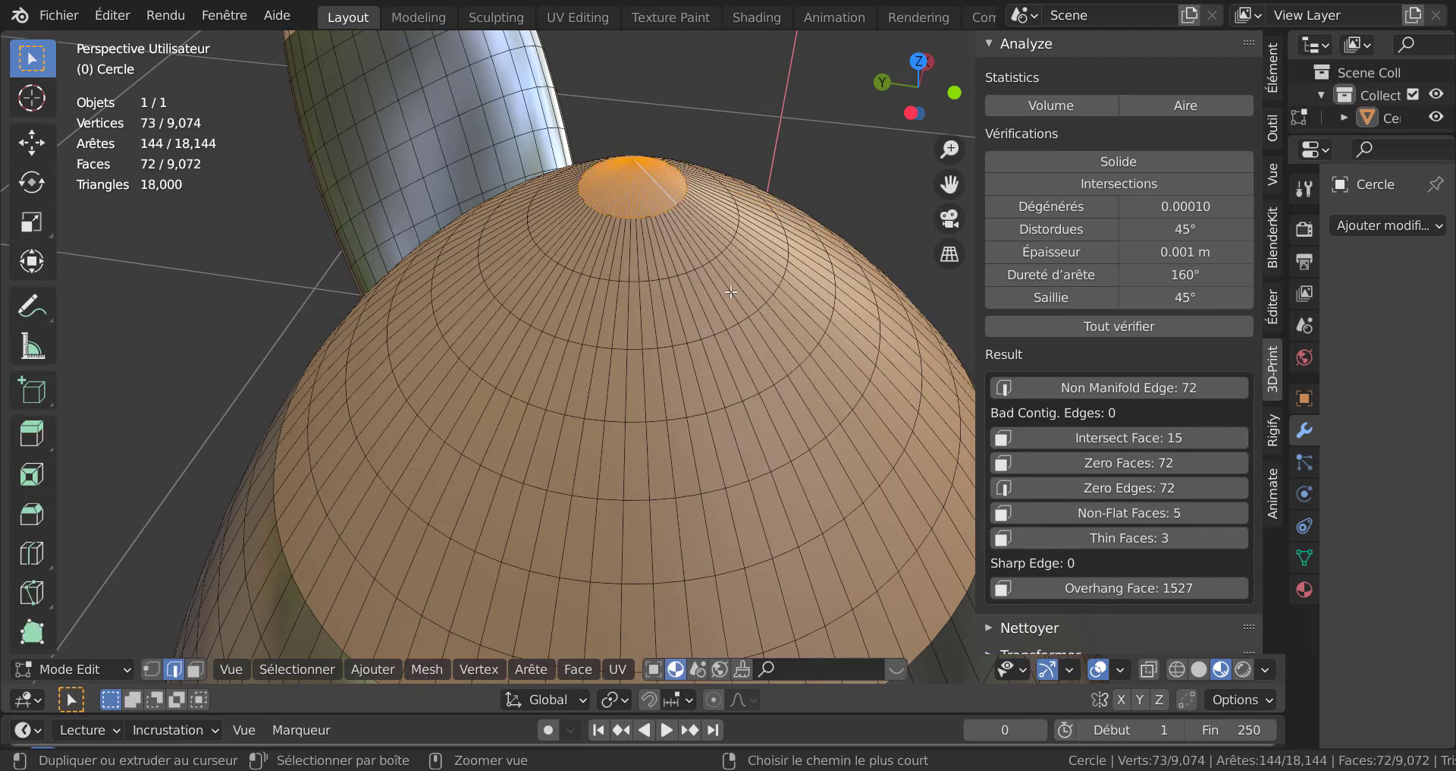
{"action": "key", "text": "ctrl+z"}
{"action": "key", "text": "ctrl+z"}
{"action": "key", "text": "ctrl+z"}
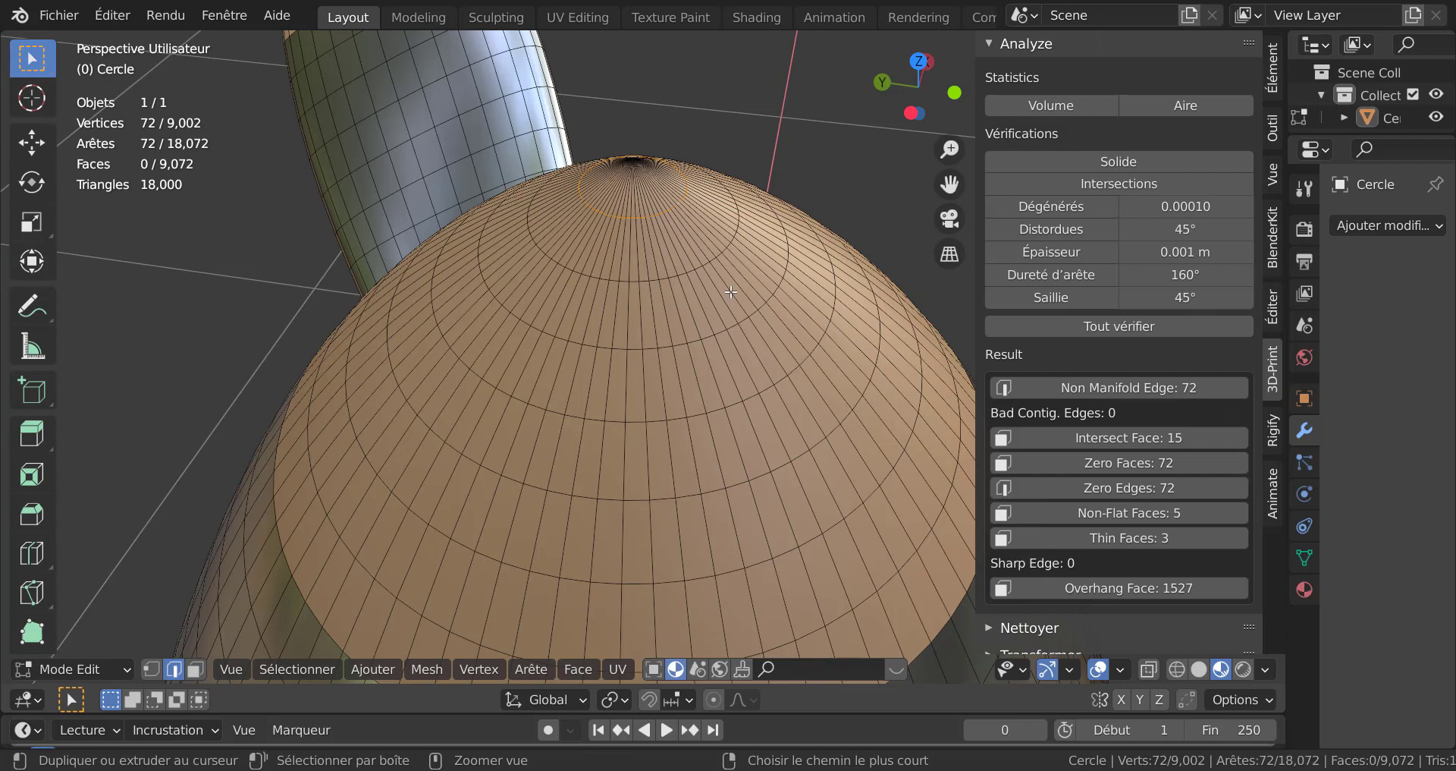
{"action": "key", "text": "ctrl+z"}
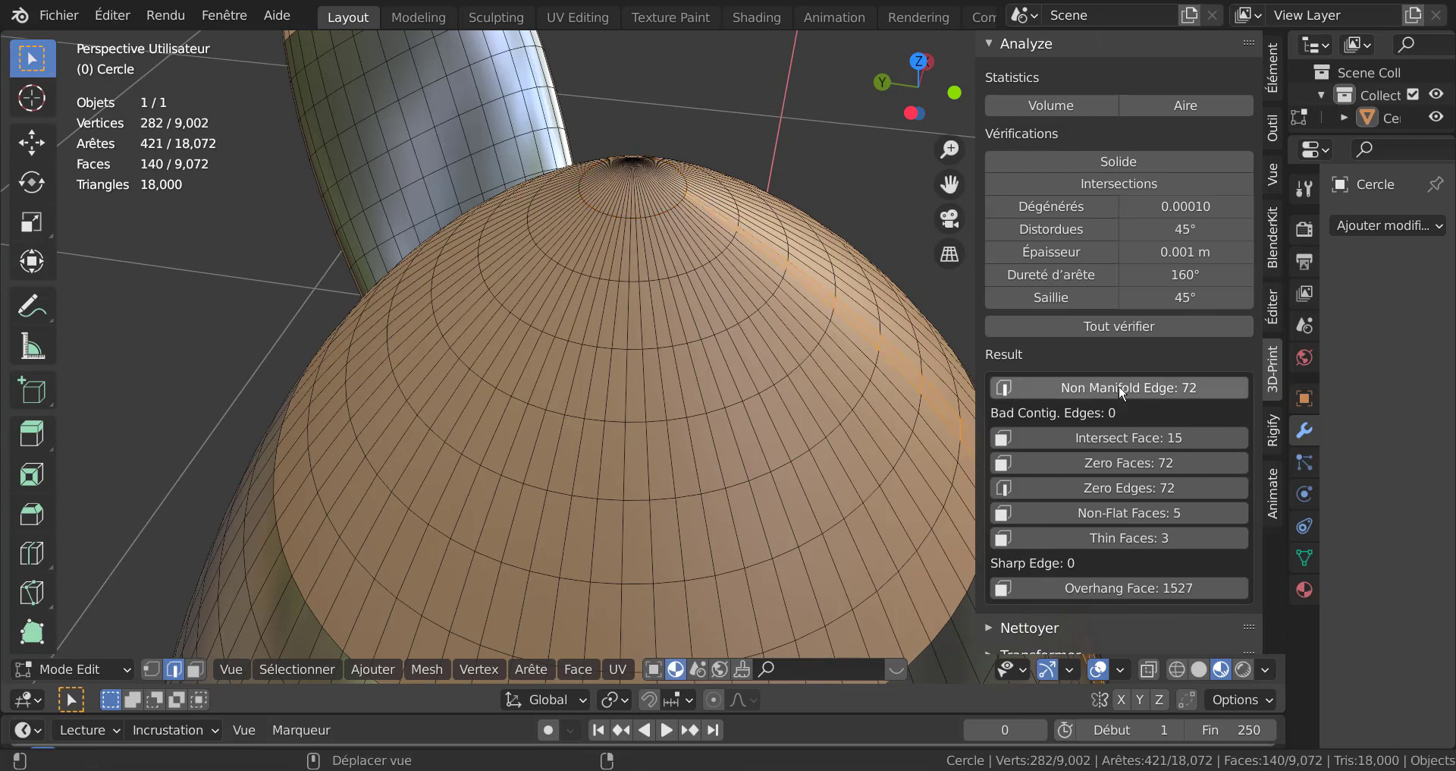
{"action": "left_click", "coordinate": [1146, 323]}
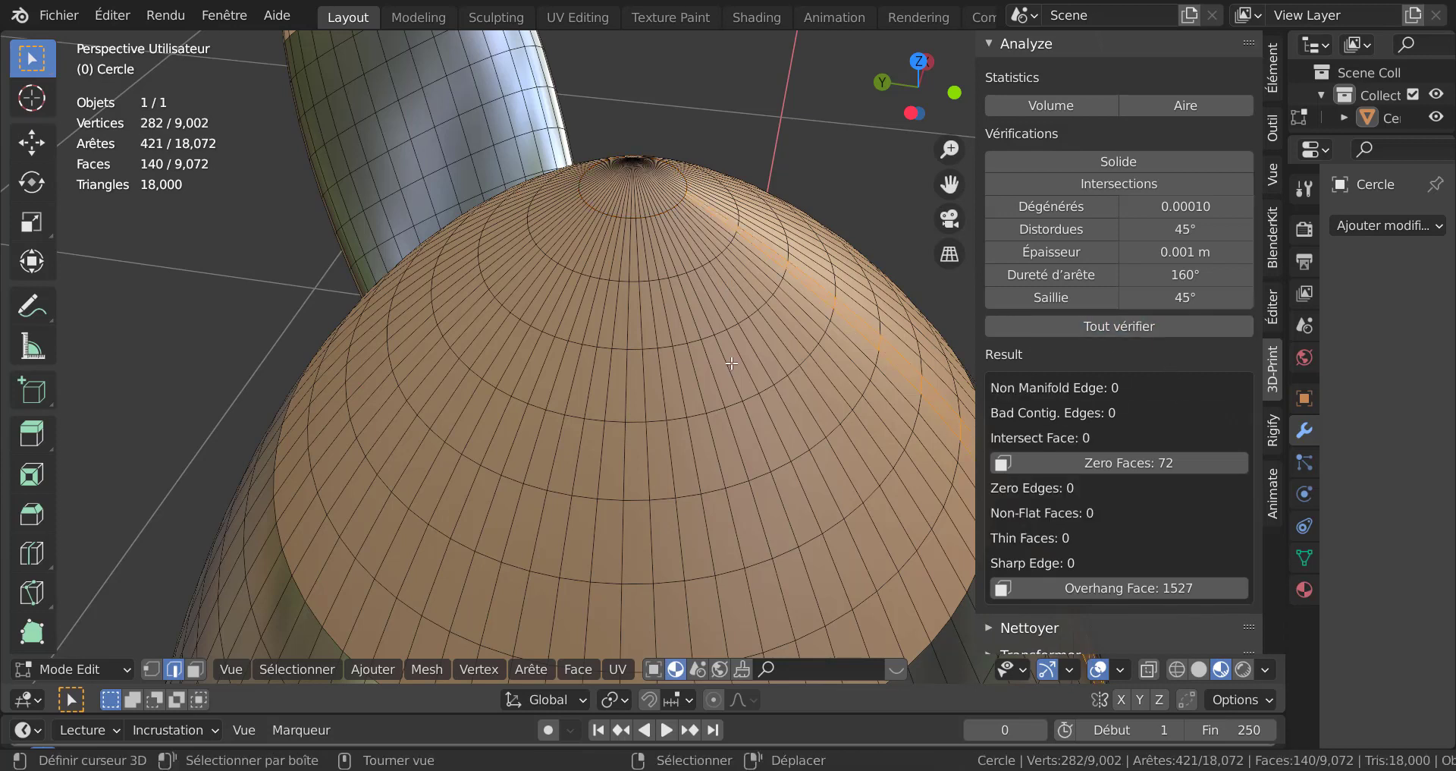
Step: Select the whole propeller mesh and triangulate all of its faces
{"action": "key", "text": "Tab"}
{"action": "key", "text": "Tab"}
{"action": "scroll", "coordinate": [755, 431], "scroll_direction": "down", "scroll_amount": 3}
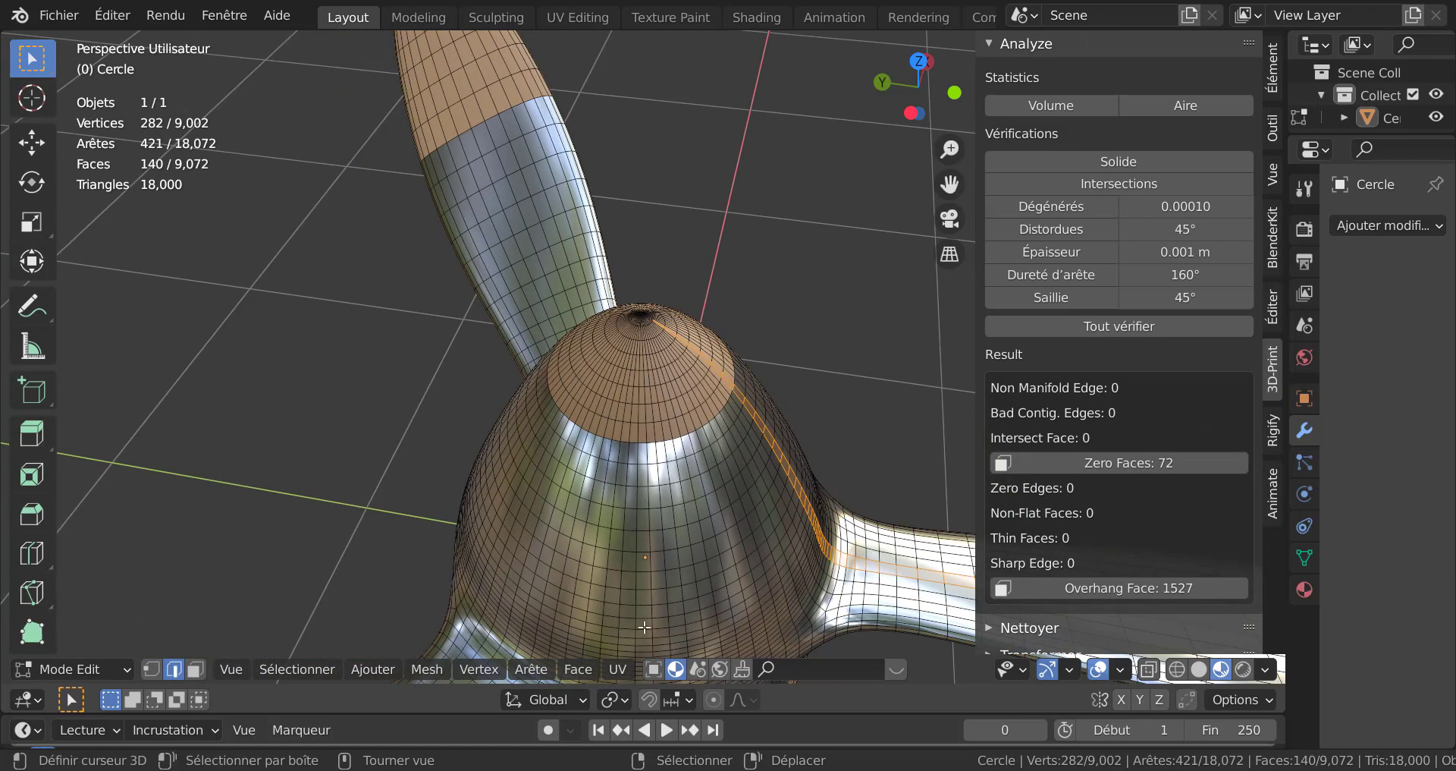
{"action": "left_click", "coordinate": [580, 670]}
{"action": "key", "text": "a"}
{"action": "left_click", "coordinate": [578, 670]}
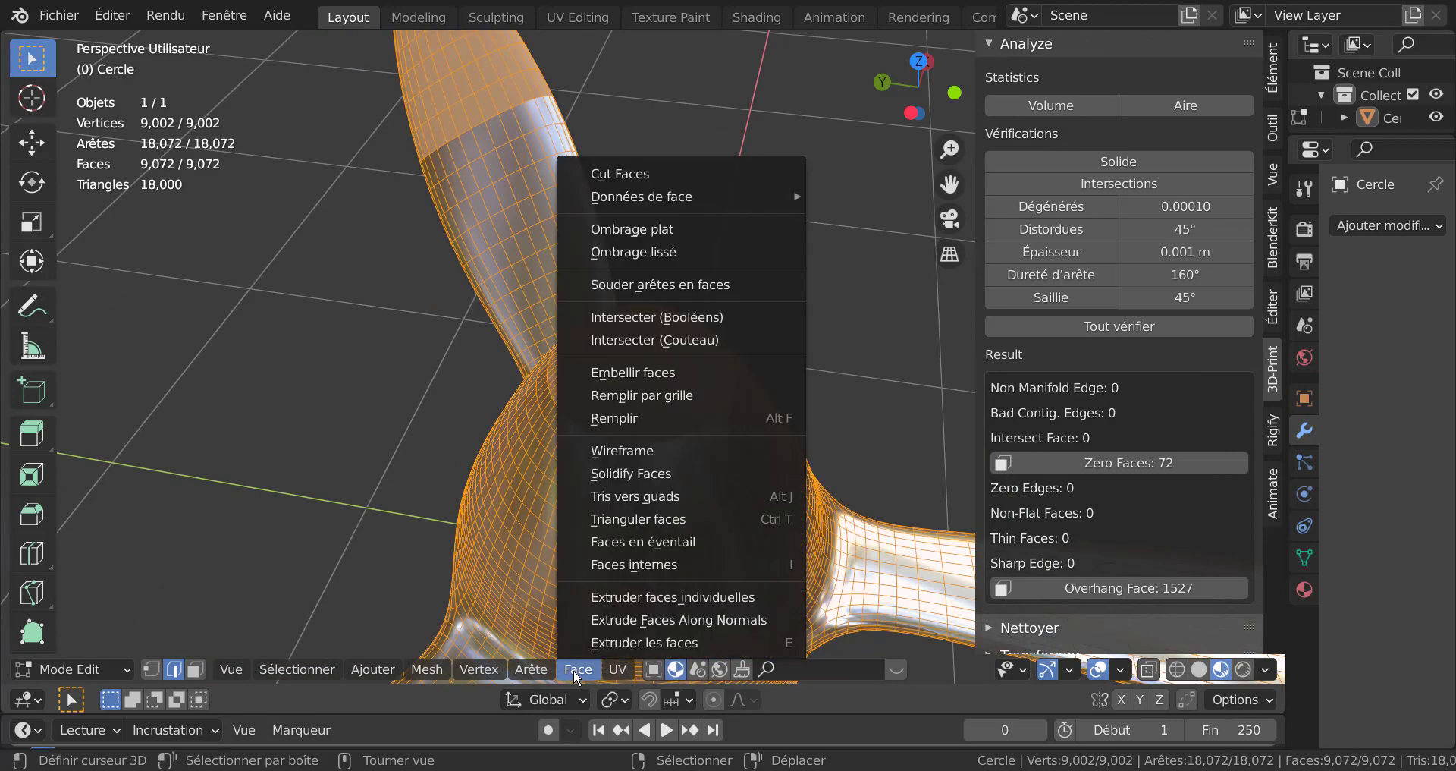
{"action": "left_click", "coordinate": [667, 518]}
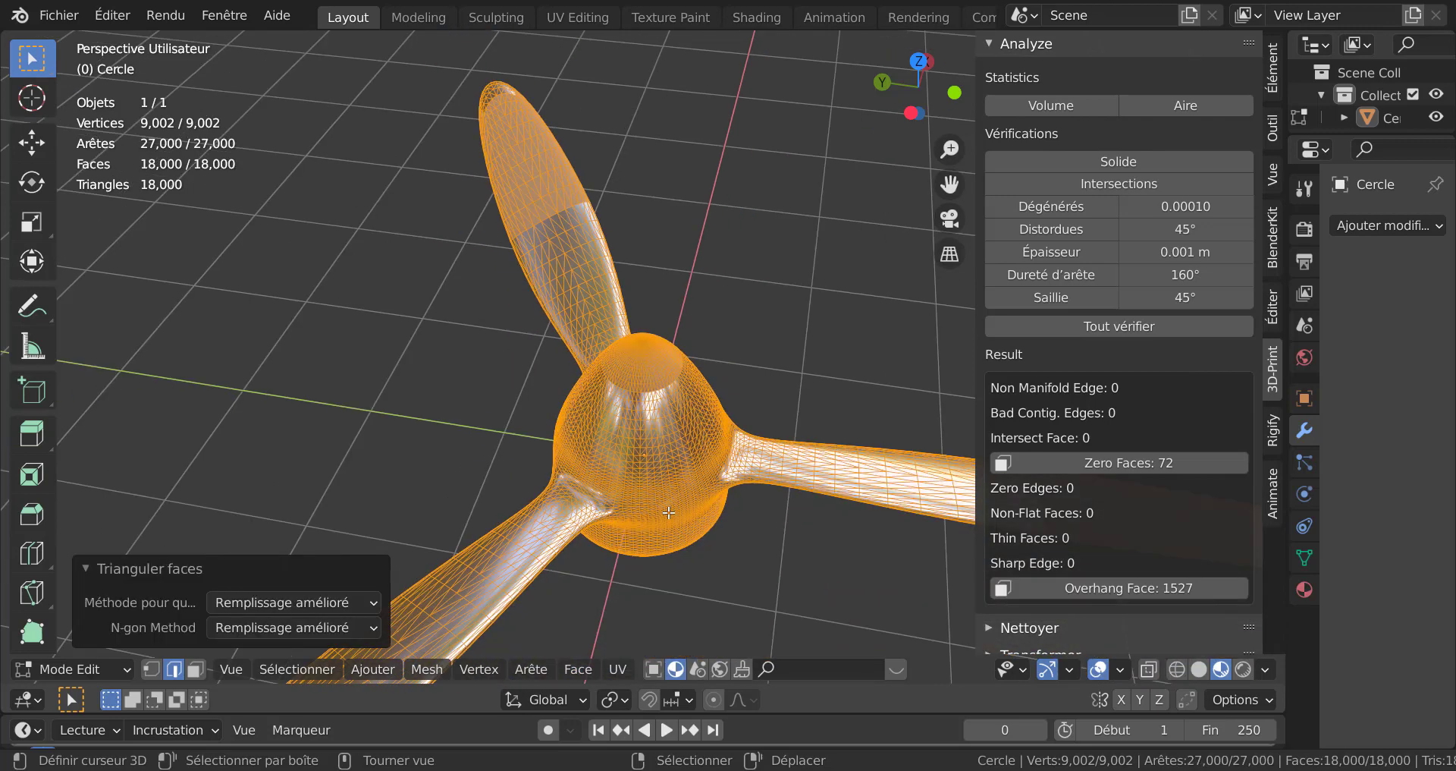
Step: Rerun all of the 3D-Print checks on the triangulated mesh and merge its vertices by distance at 0.0001 m
{"action": "left_click", "coordinate": [1126, 326]}
{"action": "middle_click_drag", "start_coordinate": [683, 492], "coordinate": [708, 523]}
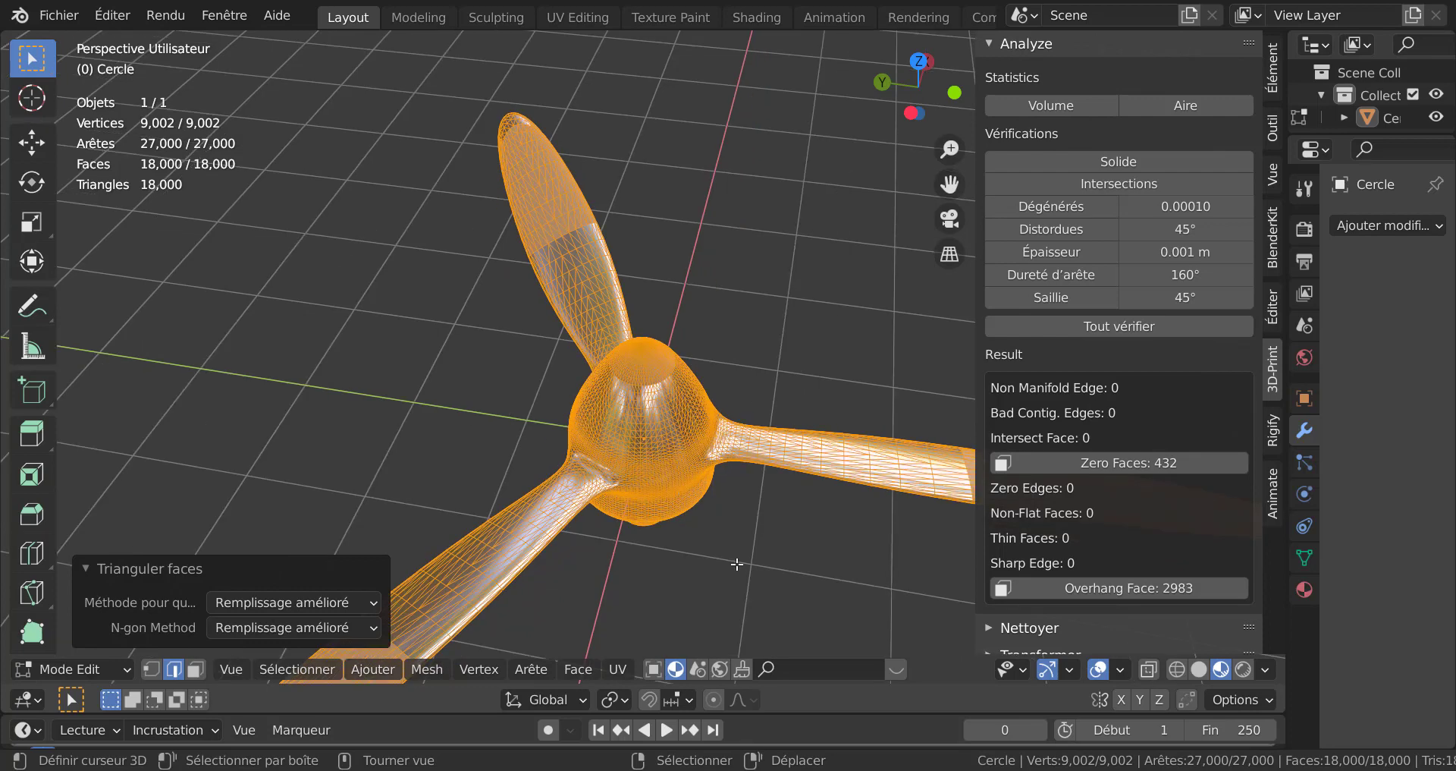
{"action": "key", "text": "q"}
{"action": "left_click", "coordinate": [698, 565]}
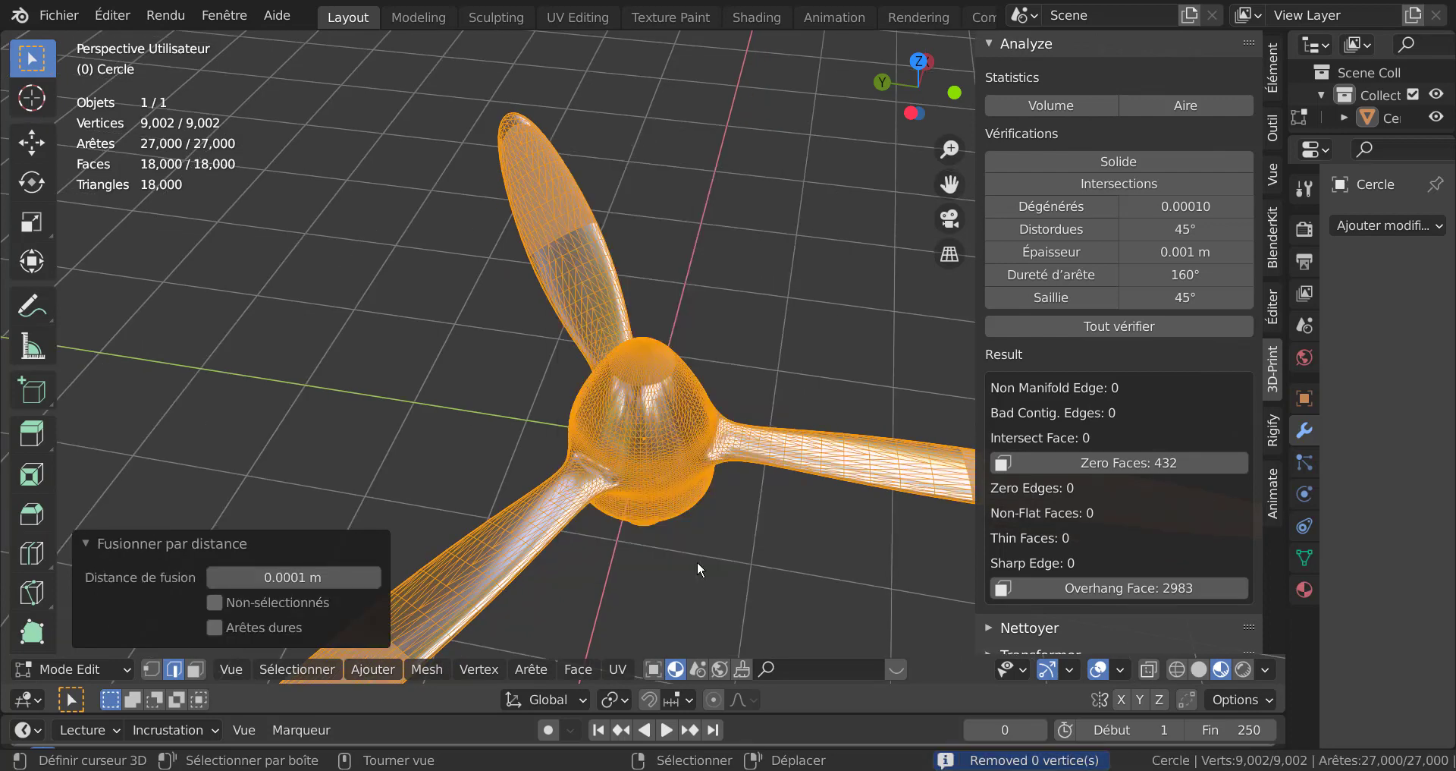
Step: Examine the triangulated propeller from several angles, comparing its shading in Object mode with its mesh in Edit mode
{"action": "key", "text": "Tab"}
{"action": "left_click", "coordinate": [784, 505]}
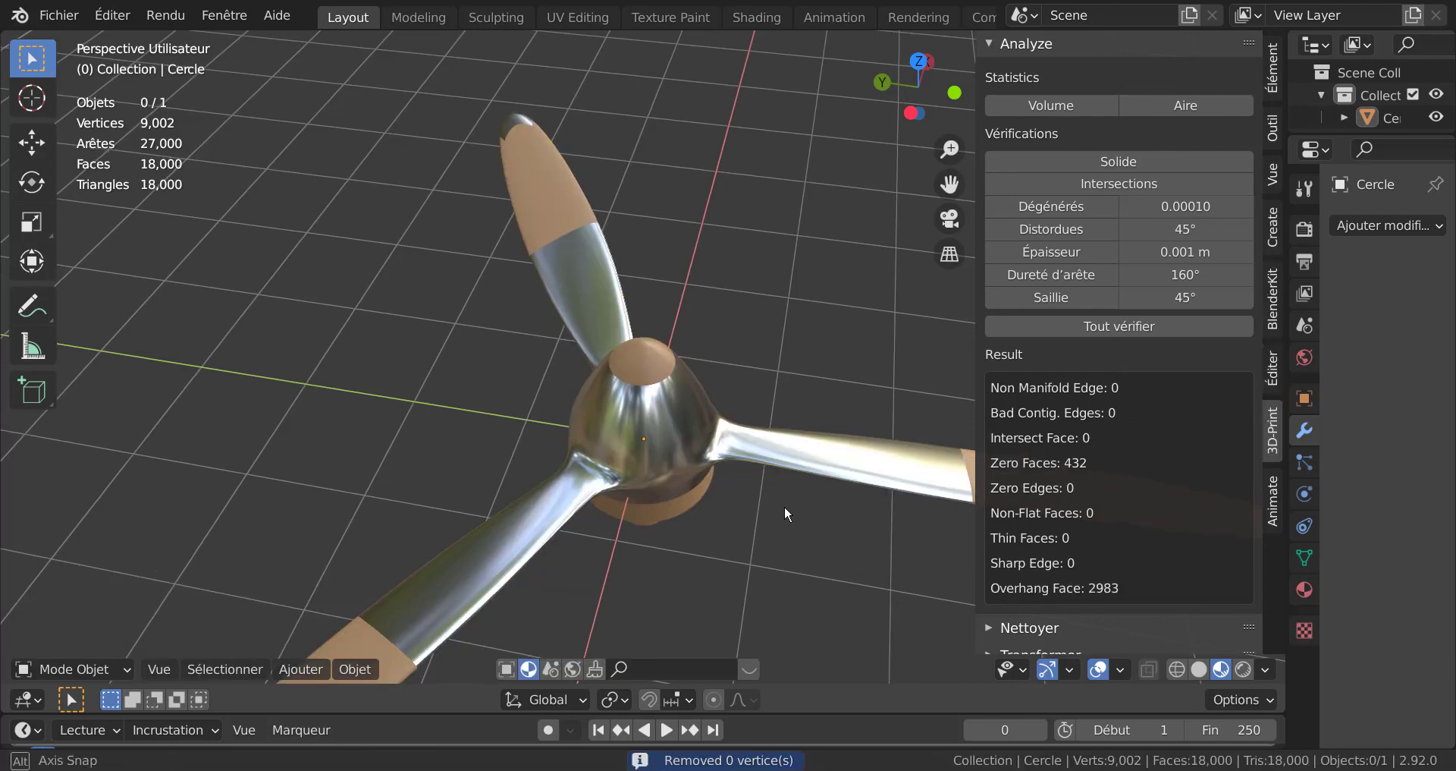
{"action": "middle_click_drag", "start_coordinate": [784, 505], "coordinate": [720, 546]}
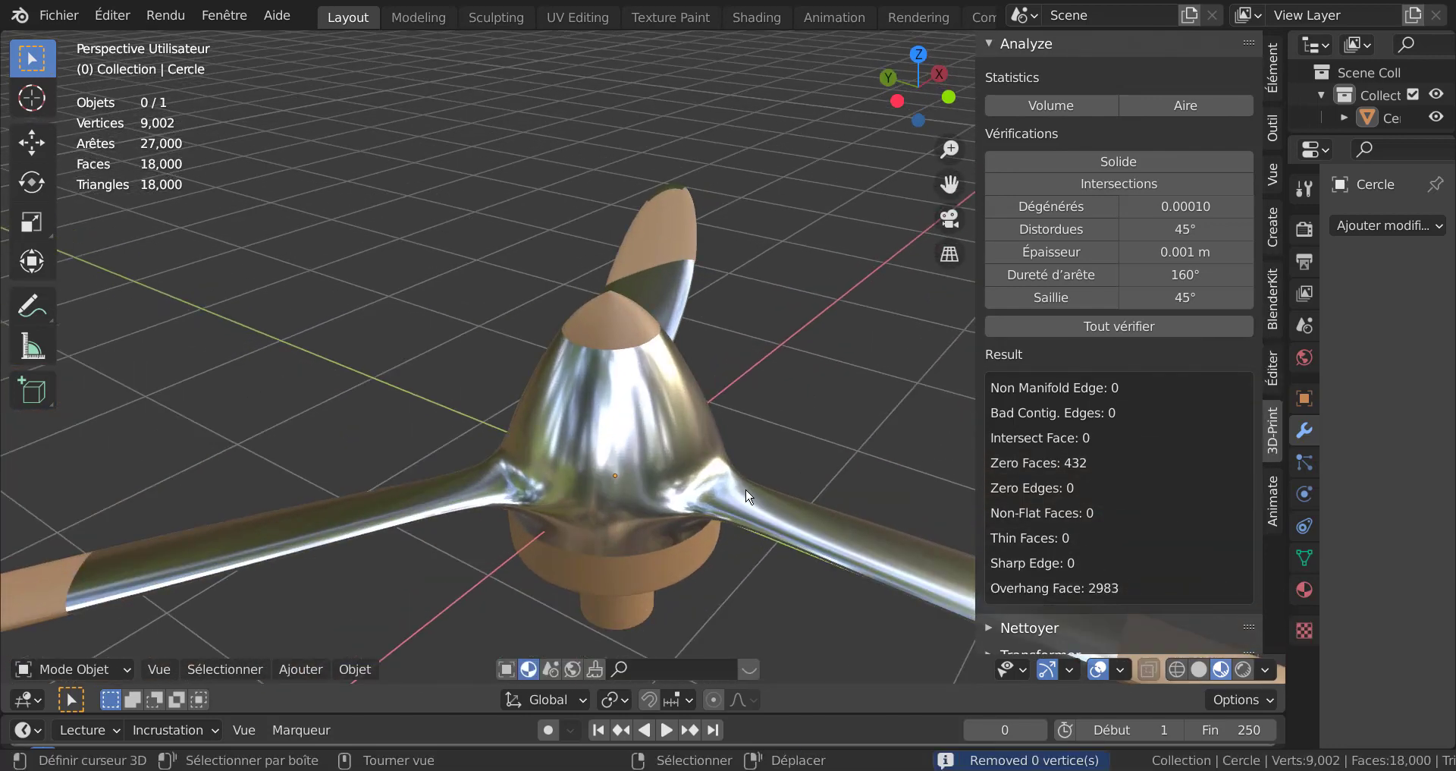
{"action": "key", "text": "Tab"}
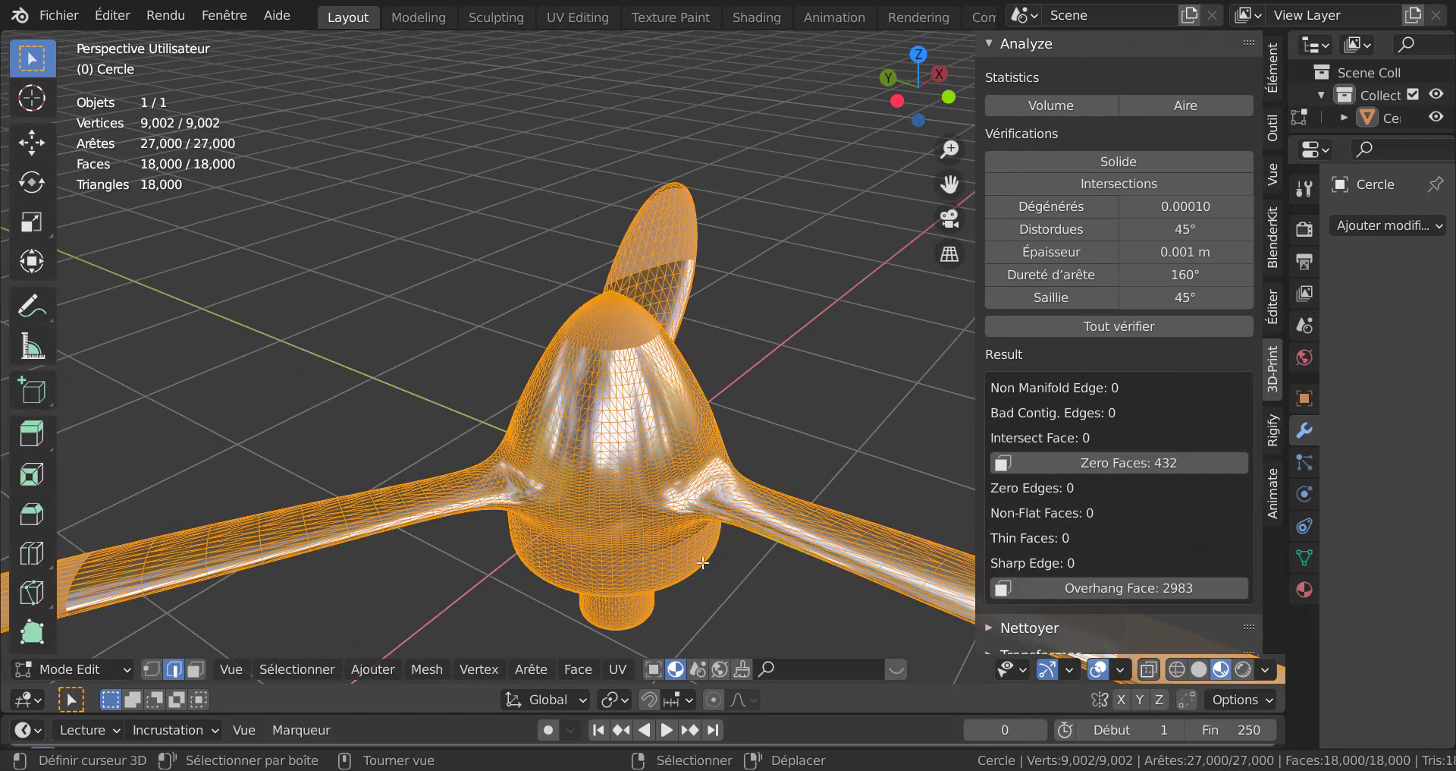
{"action": "left_click", "coordinate": [578, 669]}
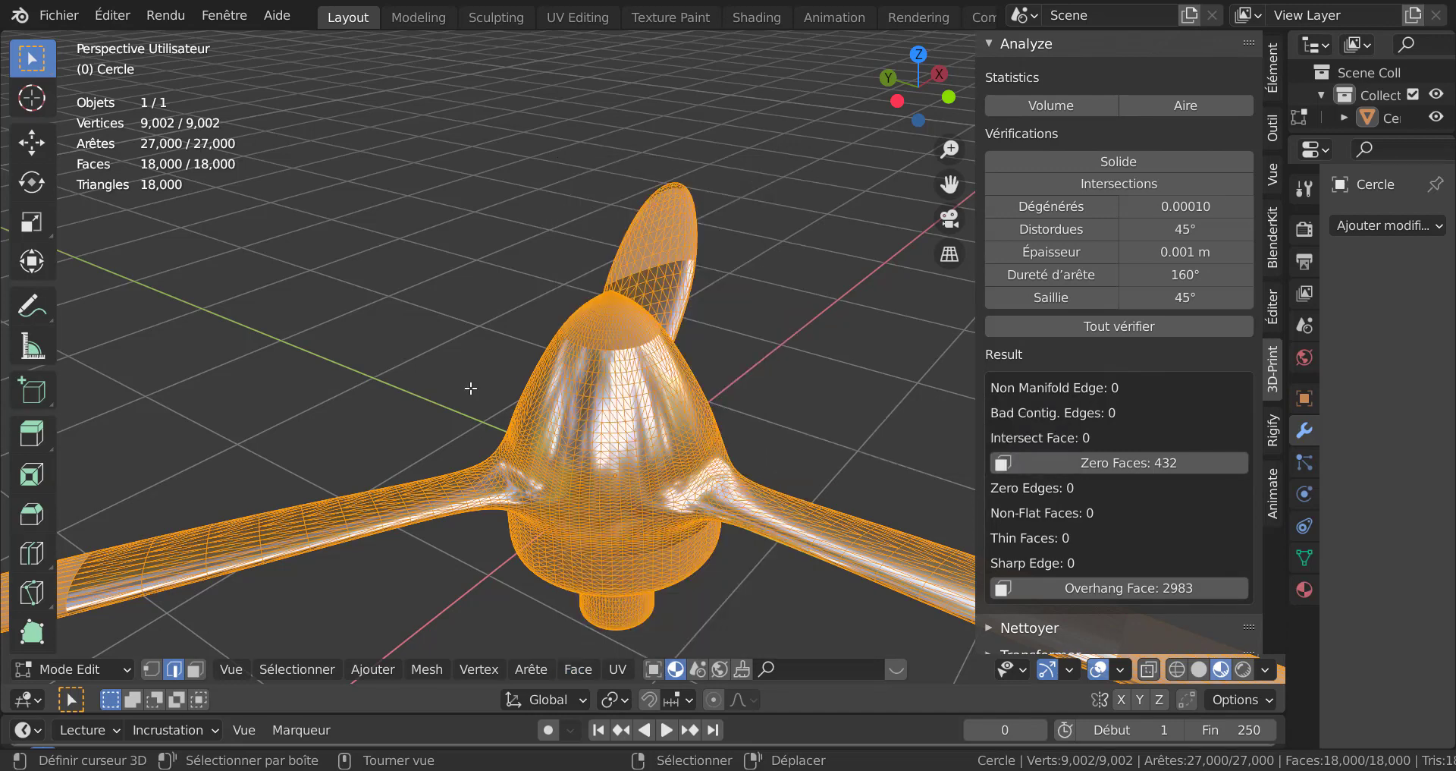
{"action": "key", "text": "Tab"}
{"action": "middle_click_drag", "start_coordinate": [642, 383], "coordinate": [679, 392]}
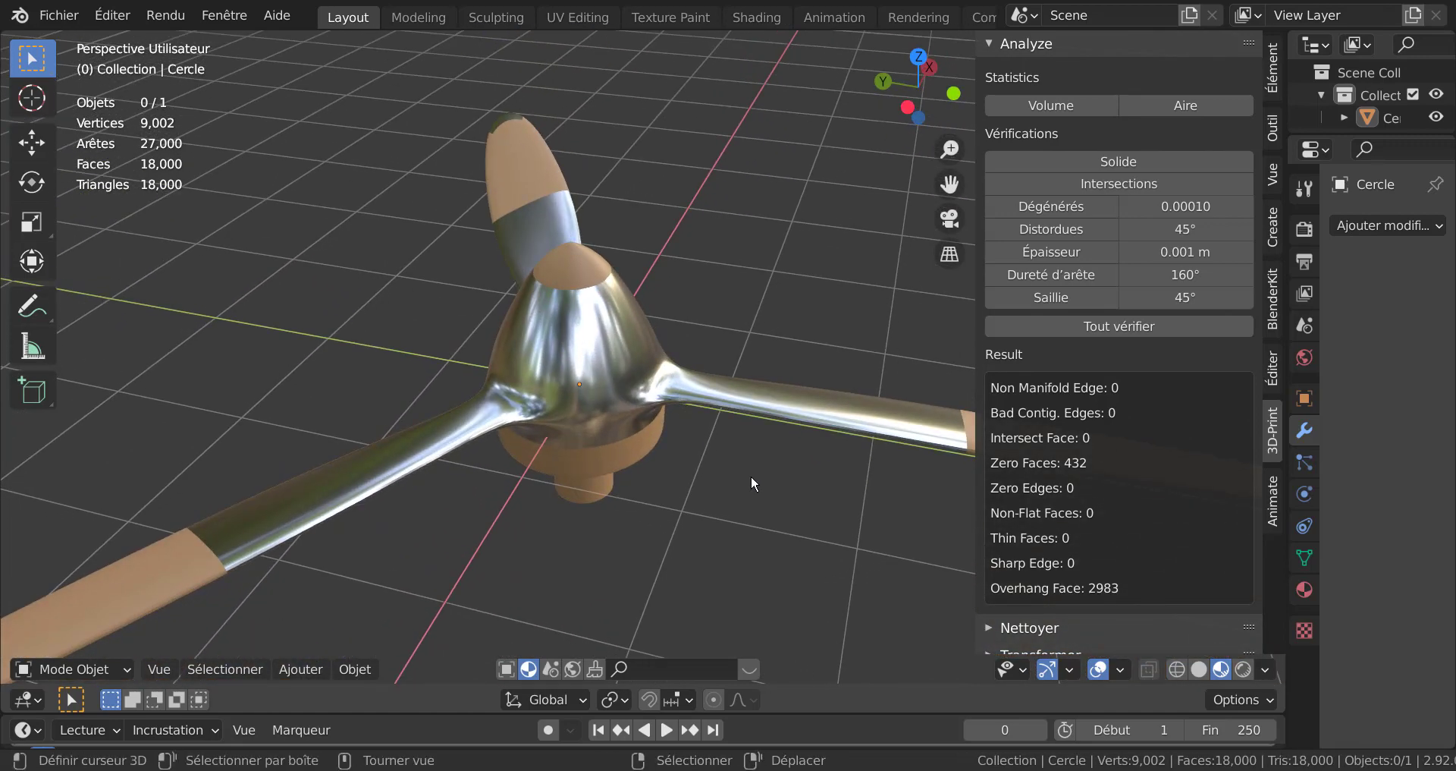
Step: Convert the triangles of the whole propeller mesh back to quads and return to Object mode
{"action": "scroll", "coordinate": [751, 483], "scroll_direction": "up", "scroll_amount": 1}
{"action": "key", "text": "Tab"}
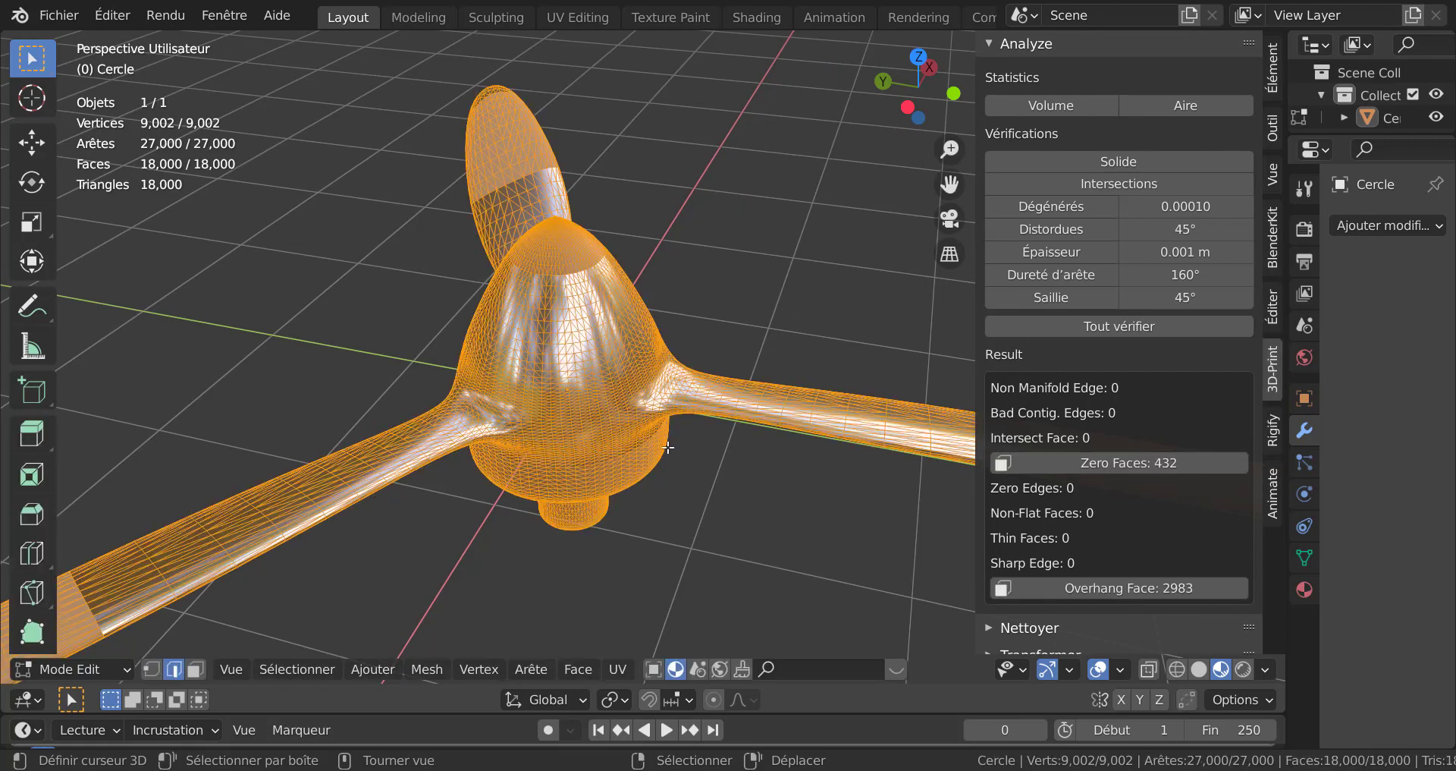
{"action": "left_click", "coordinate": [581, 670]}
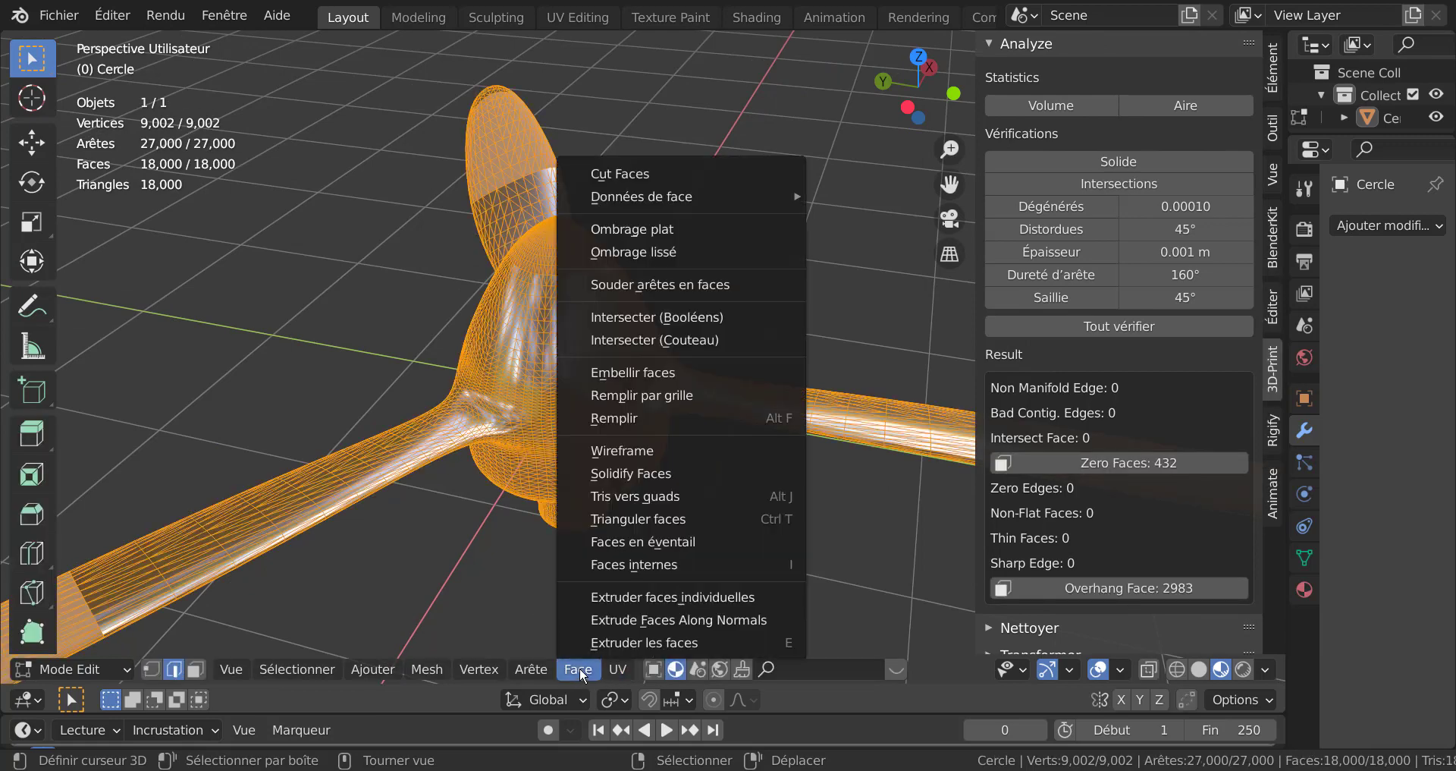
{"action": "left_click", "coordinate": [644, 494]}
{"action": "key", "text": "Tab"}
{"action": "left_click", "coordinate": [656, 498]}
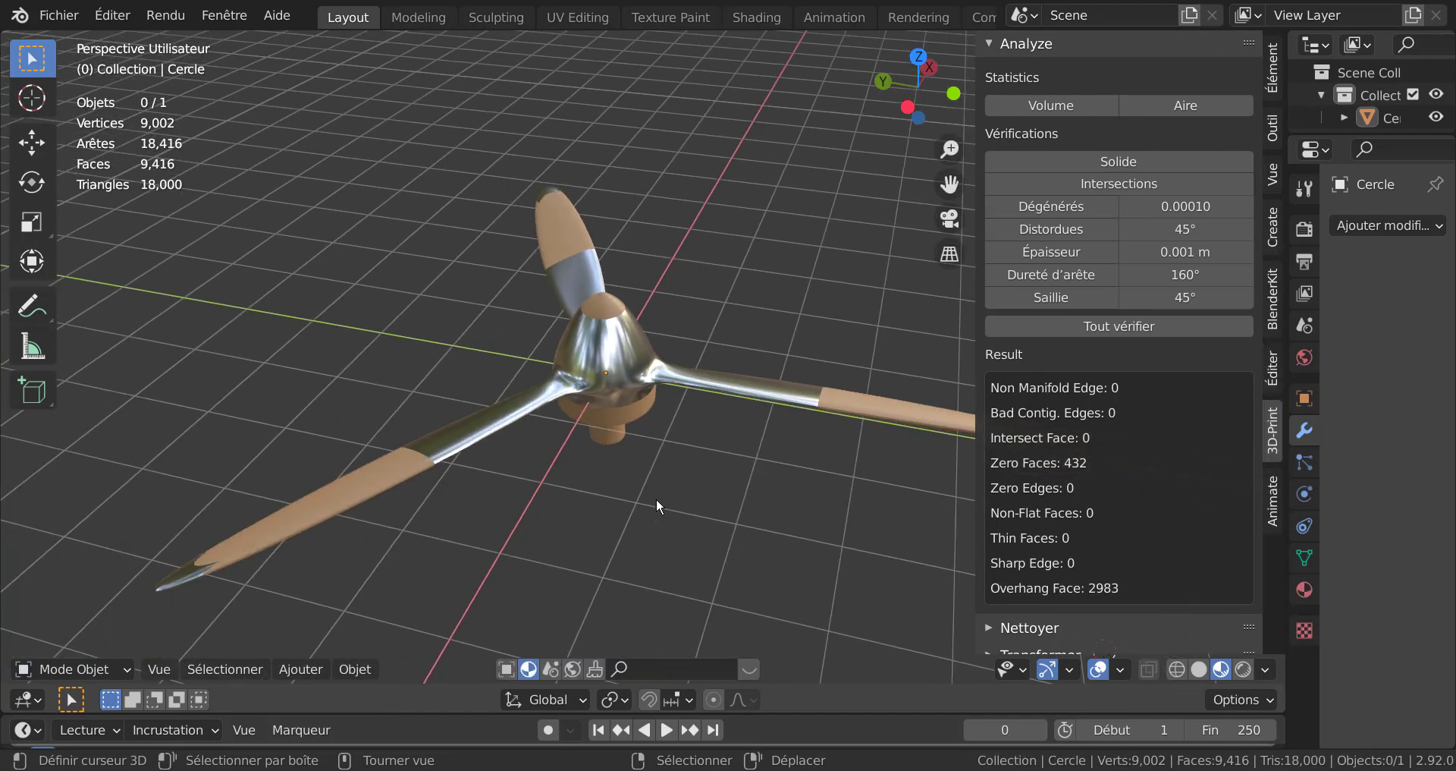
{"action": "middle_click_drag", "start_coordinate": [657, 498], "coordinate": [812, 412]}
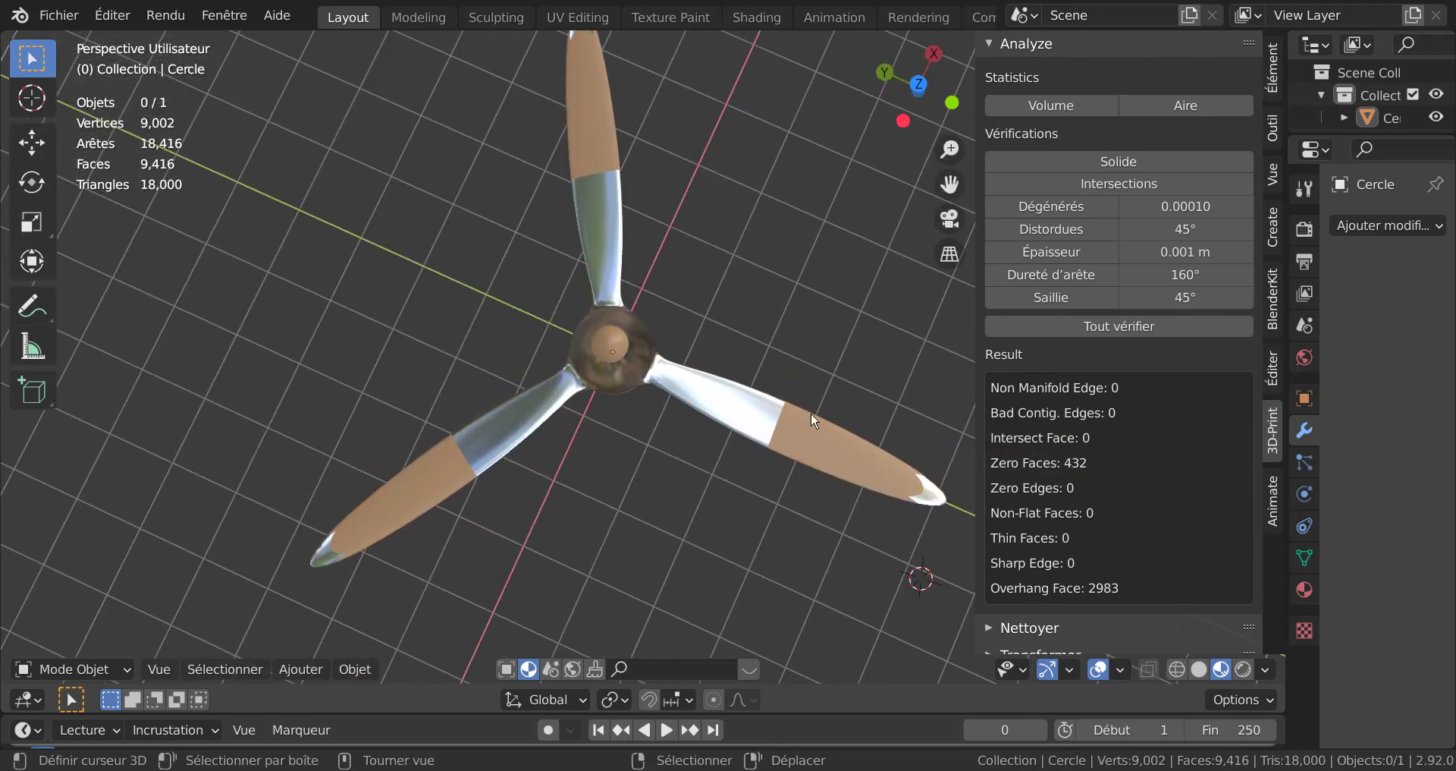
{"action": "key", "text": "n"}
{"action": "scroll", "coordinate": [842, 393], "scroll_direction": "down", "scroll_amount": 1}
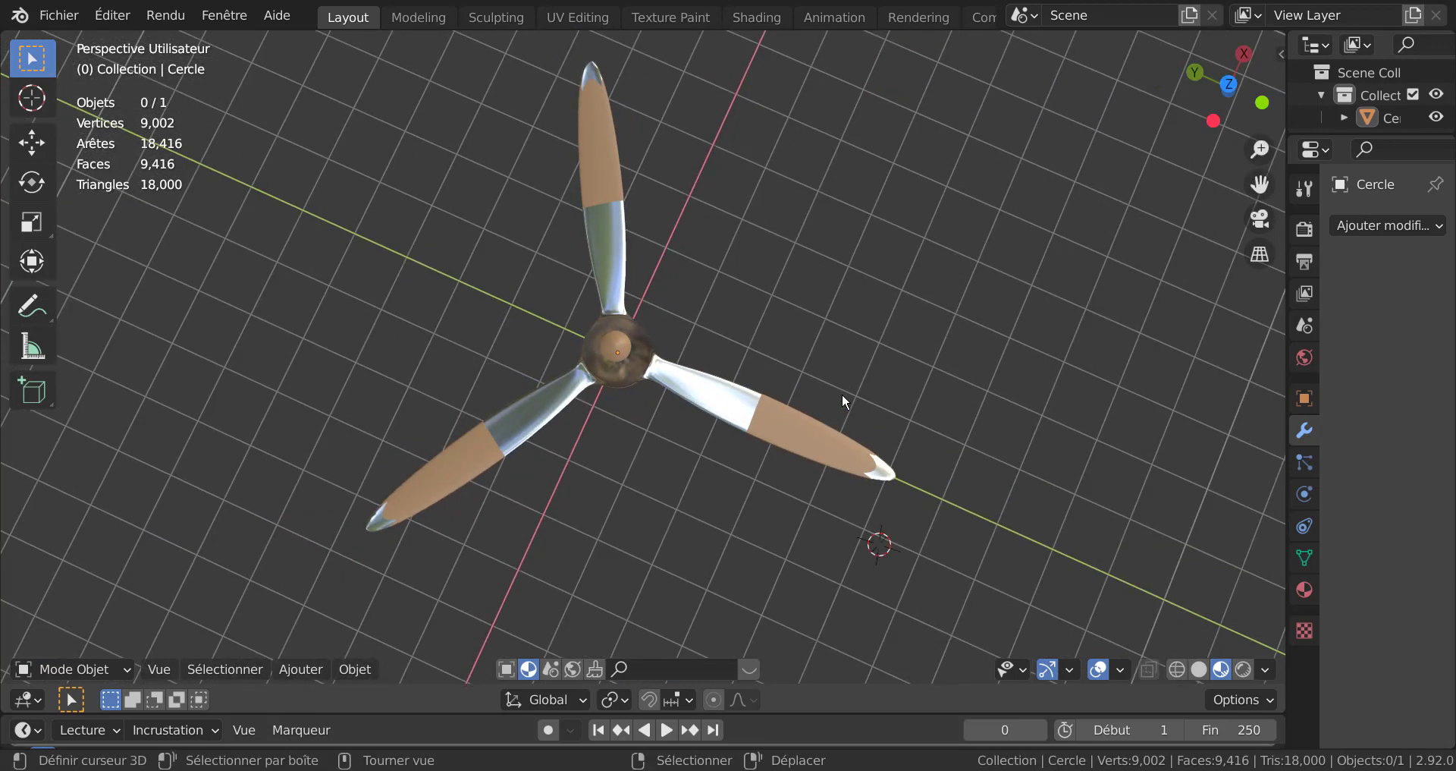
Step: Select the propeller in top view and try rotating it freely around its hub
{"action": "key", "text": "KP_7"}
{"action": "left_click", "coordinate": [745, 262]}
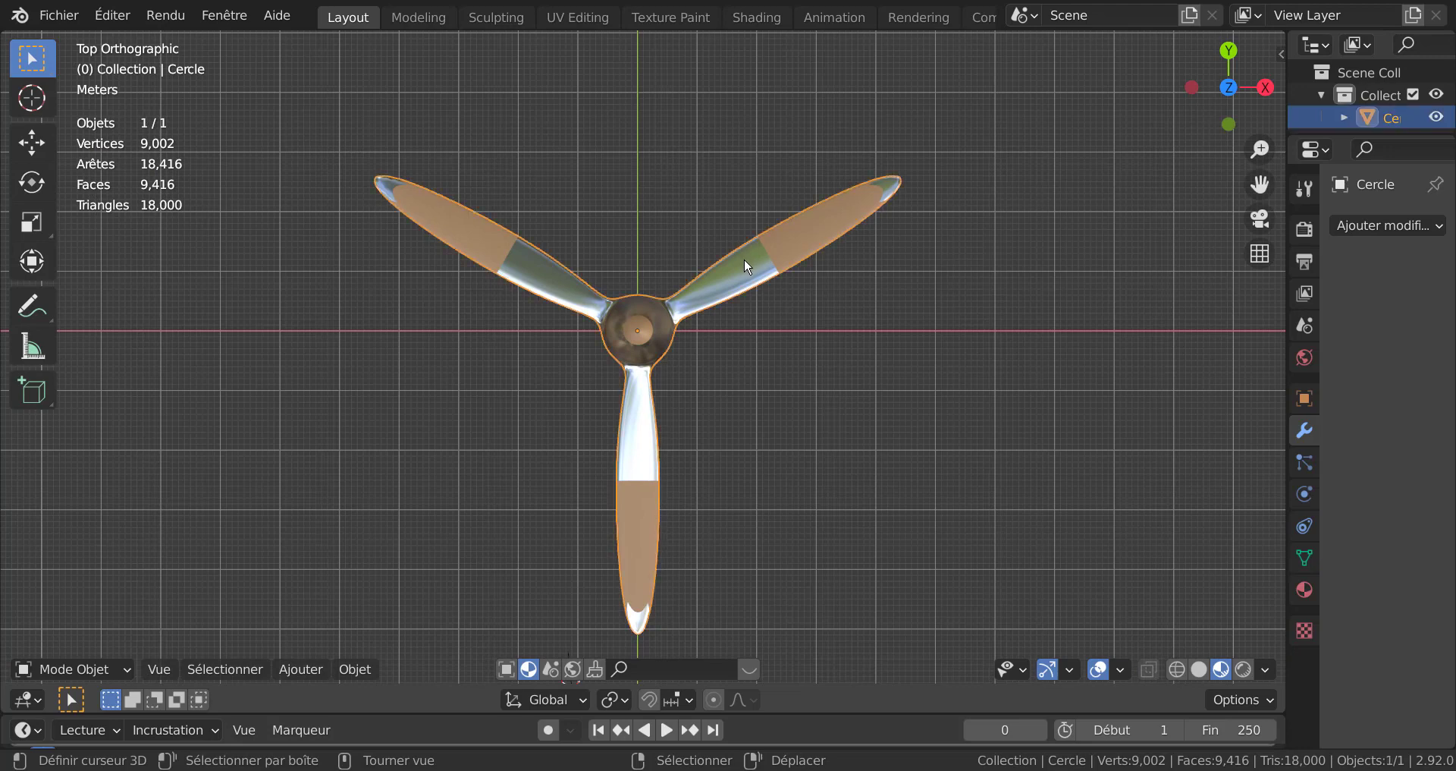
{"action": "key", "text": "r"}
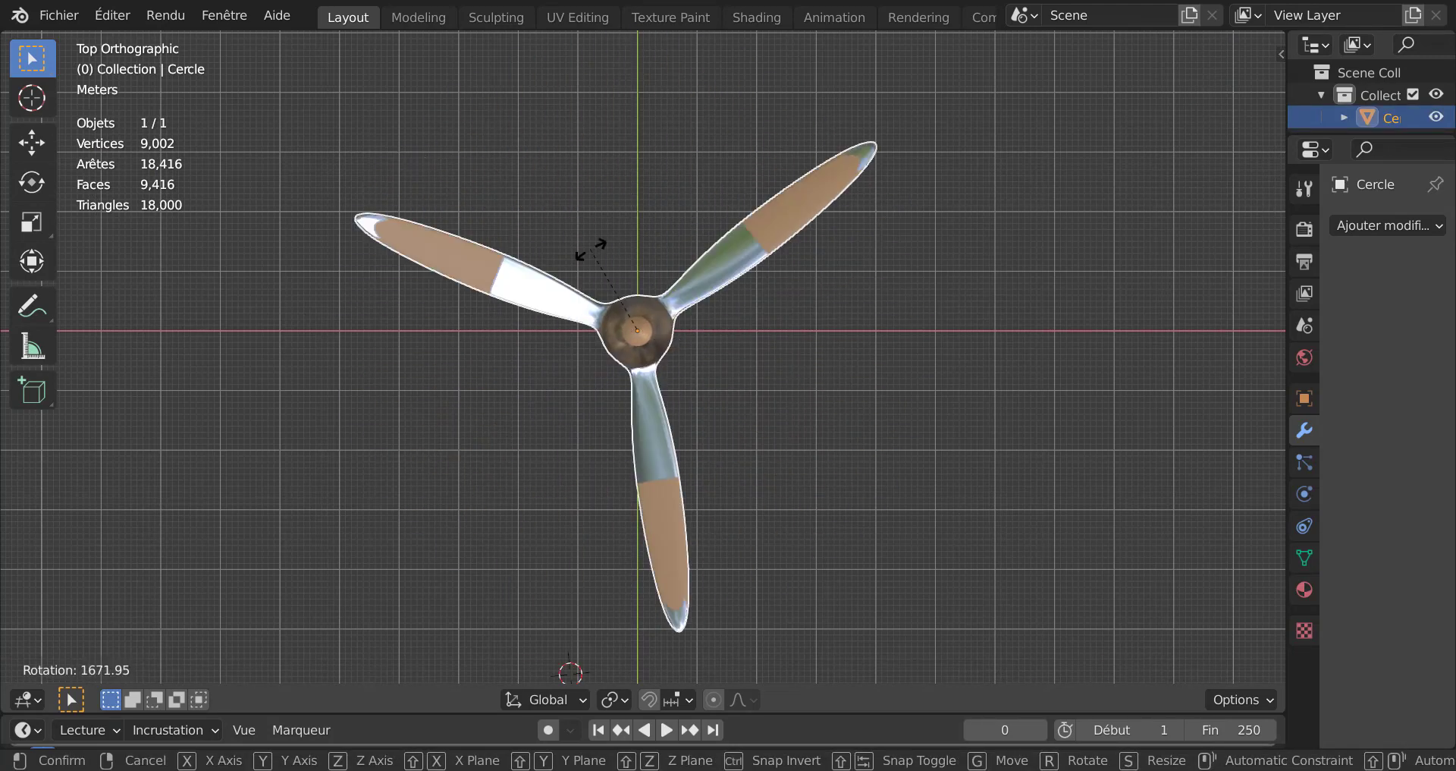
{"action": "right_click", "coordinate": [768, 274]}
{"action": "scroll", "coordinate": [808, 343], "scroll_direction": "down", "scroll_amount": 2}
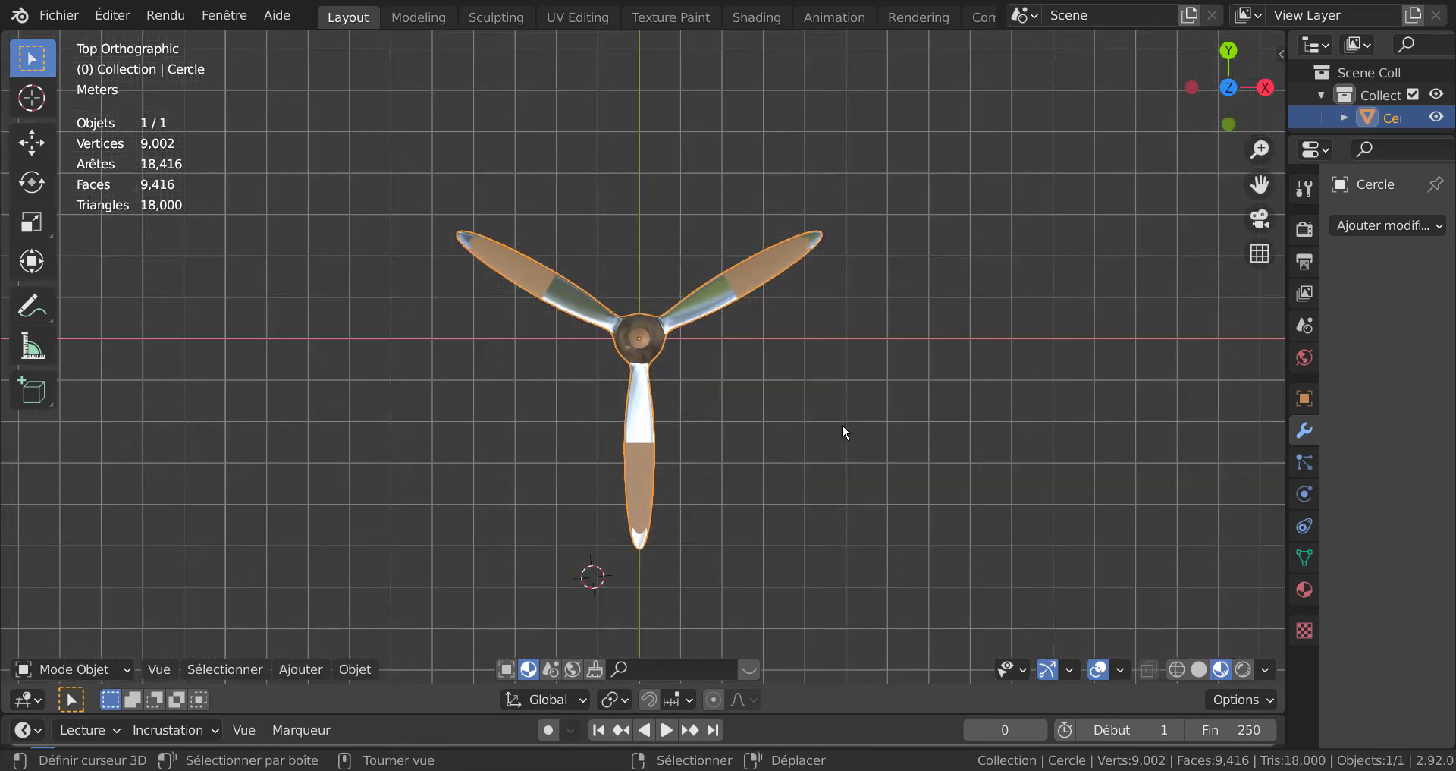
{"action": "middle_click_drag", "start_coordinate": [820, 391], "coordinate": [812, 377], "text": "shift"}
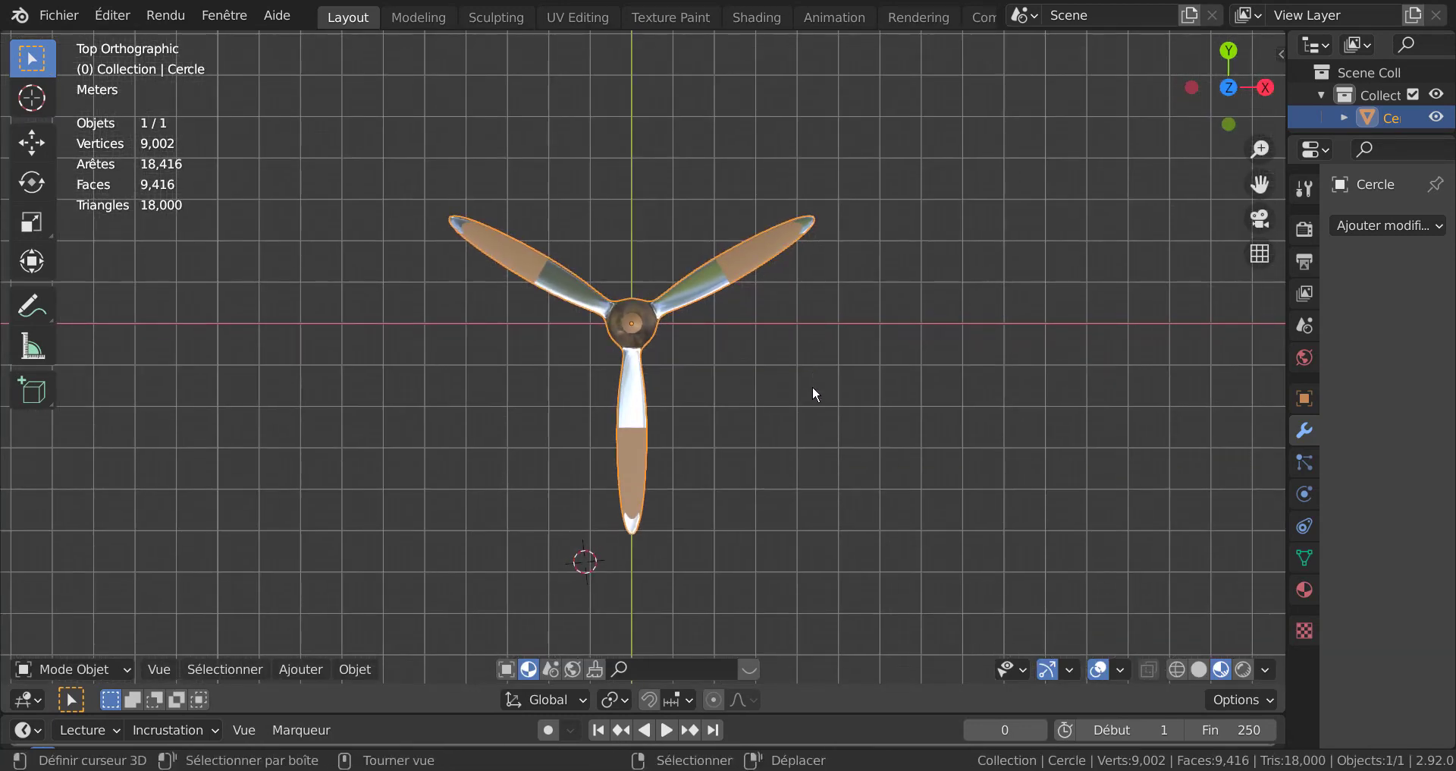
Step: Display the propeller's transform properties and enlarge the timeline area
{"action": "key", "text": "n"}
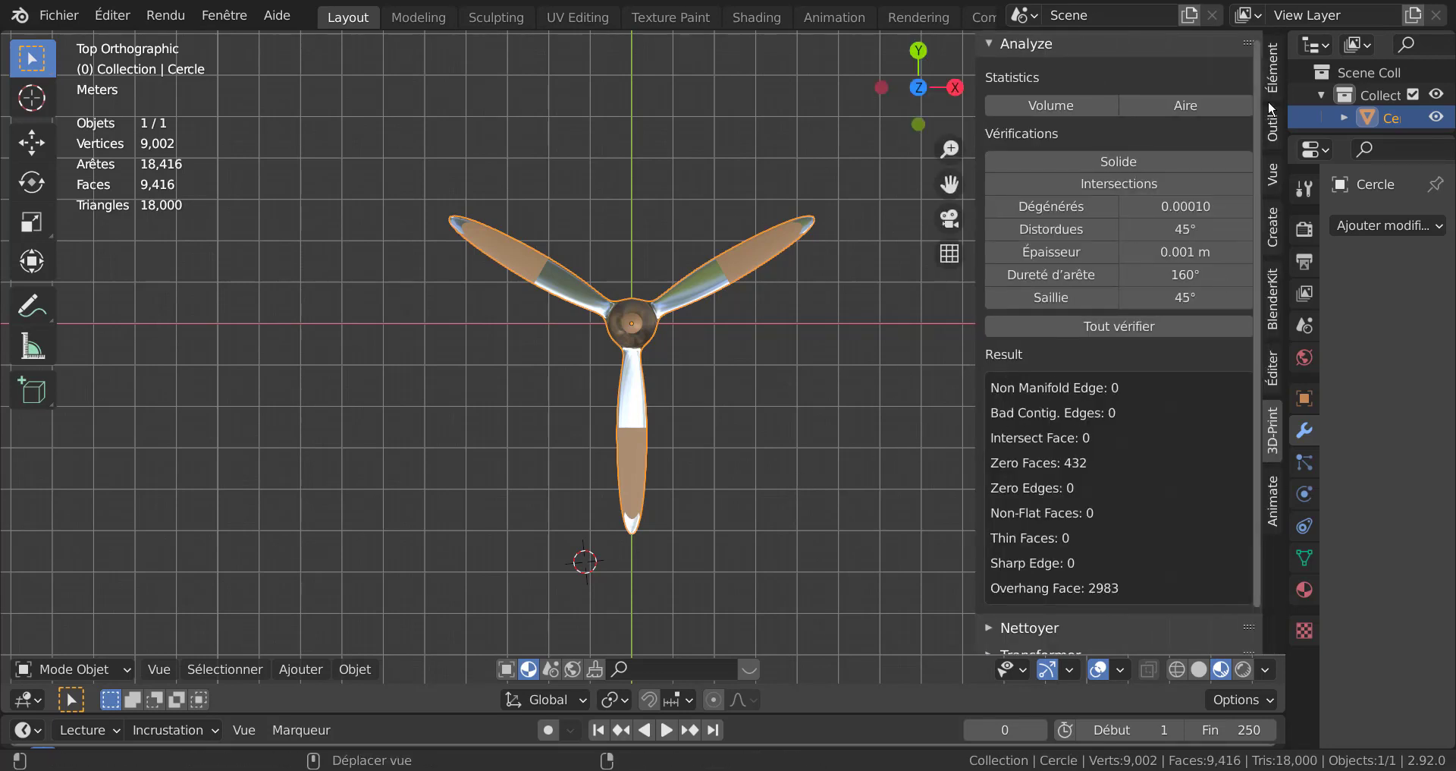
{"action": "left_click", "coordinate": [1268, 73]}
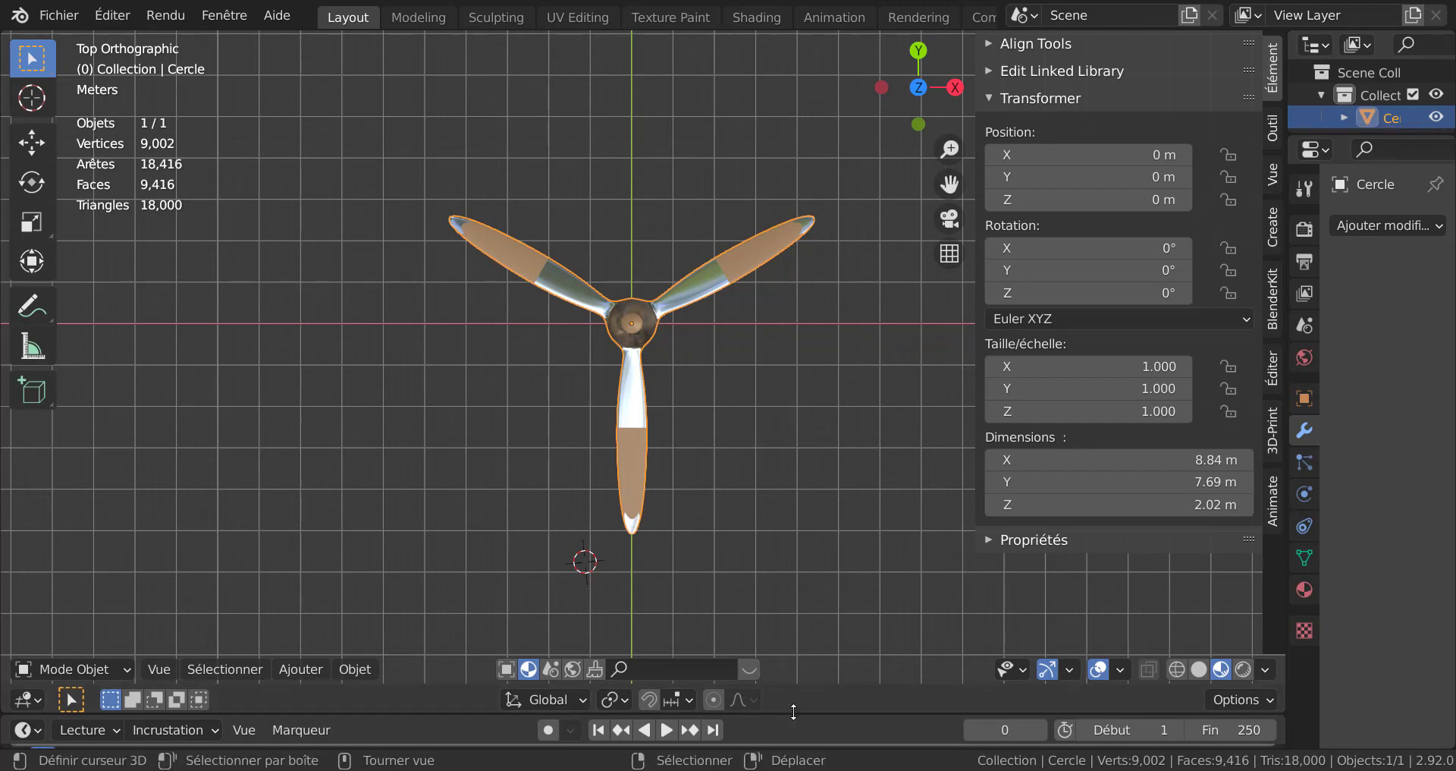
{"action": "left_click_drag", "start_coordinate": [793, 712], "coordinate": [809, 541]}
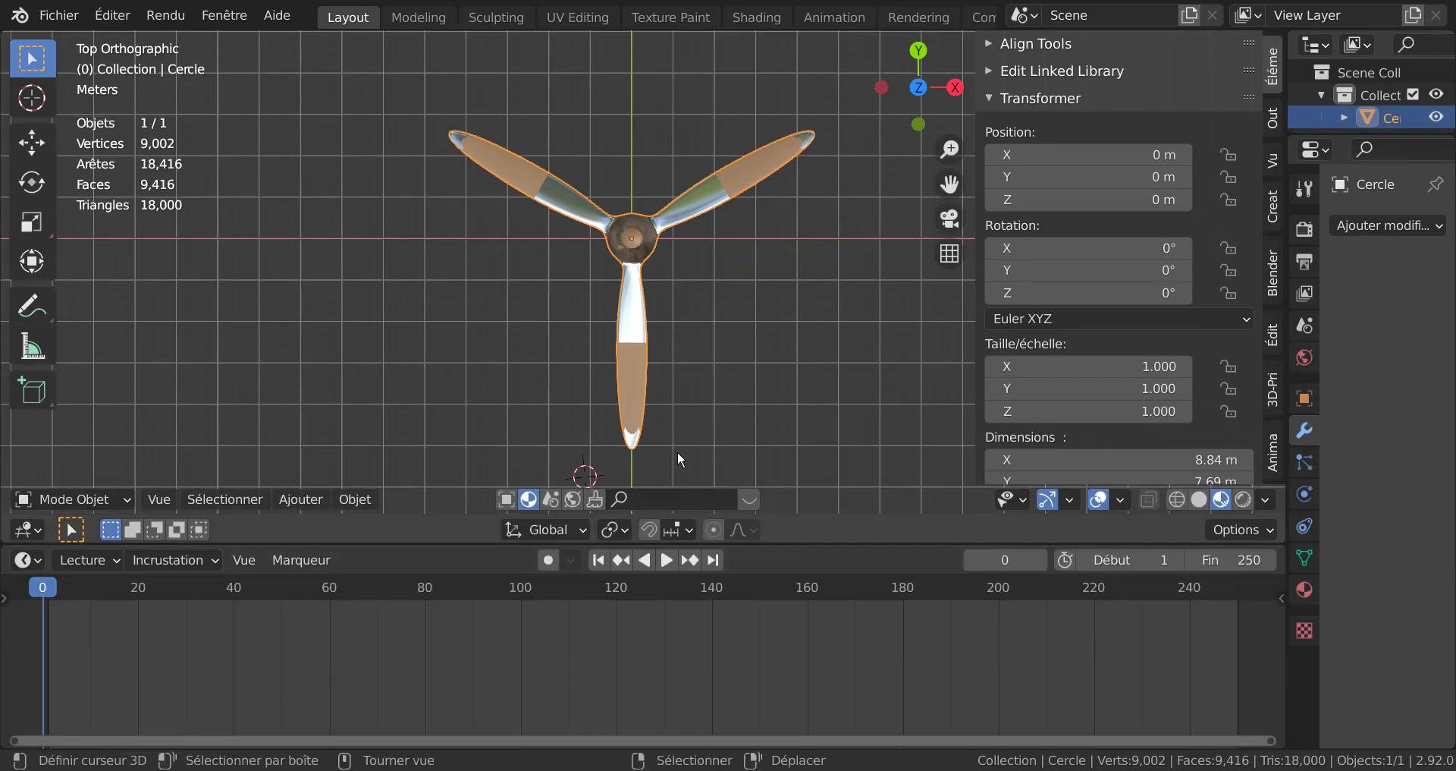
Step: Enable automatic keyframing and nudge the propeller about 0.018 m along Y to key it at frame 0
{"action": "left_click", "coordinate": [31, 142]}
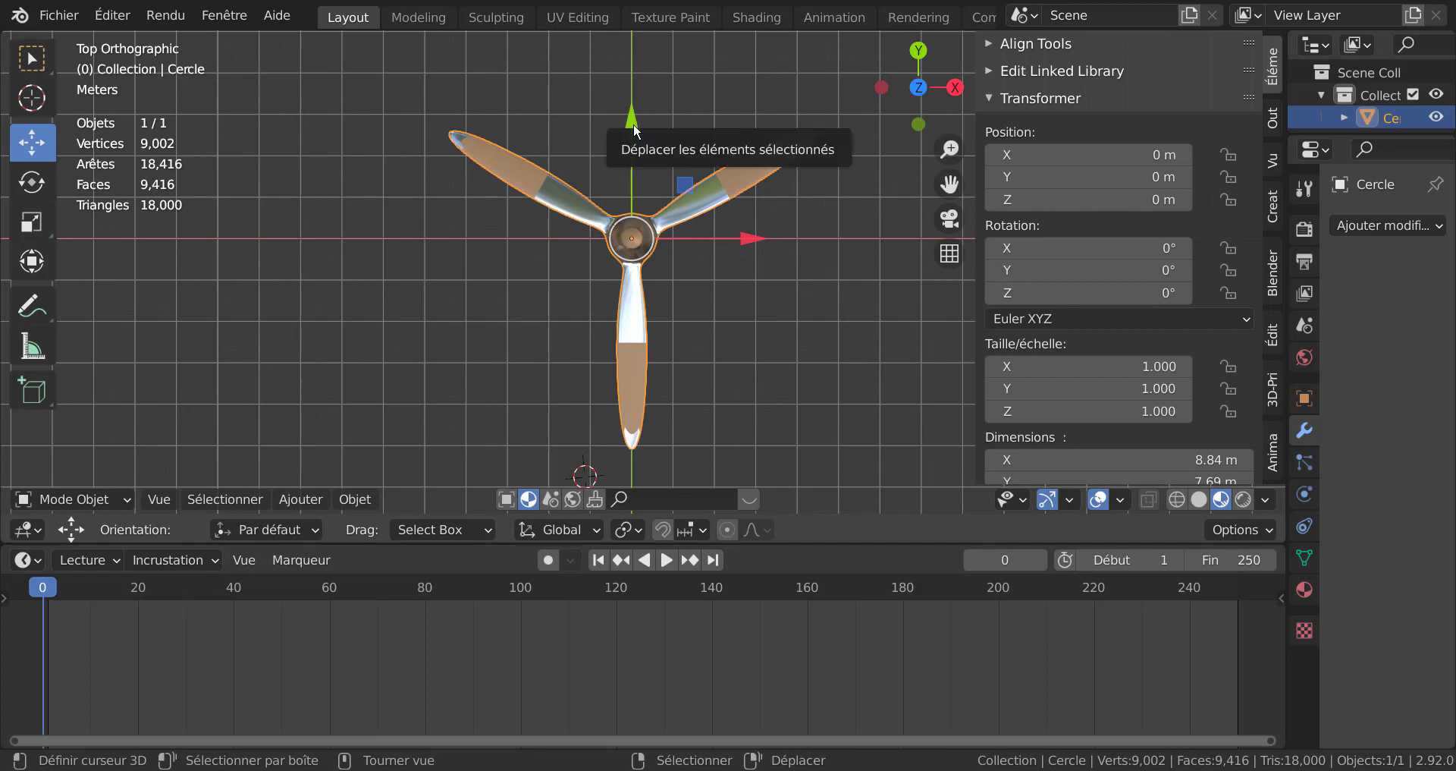
{"action": "left_click", "coordinate": [548, 560]}
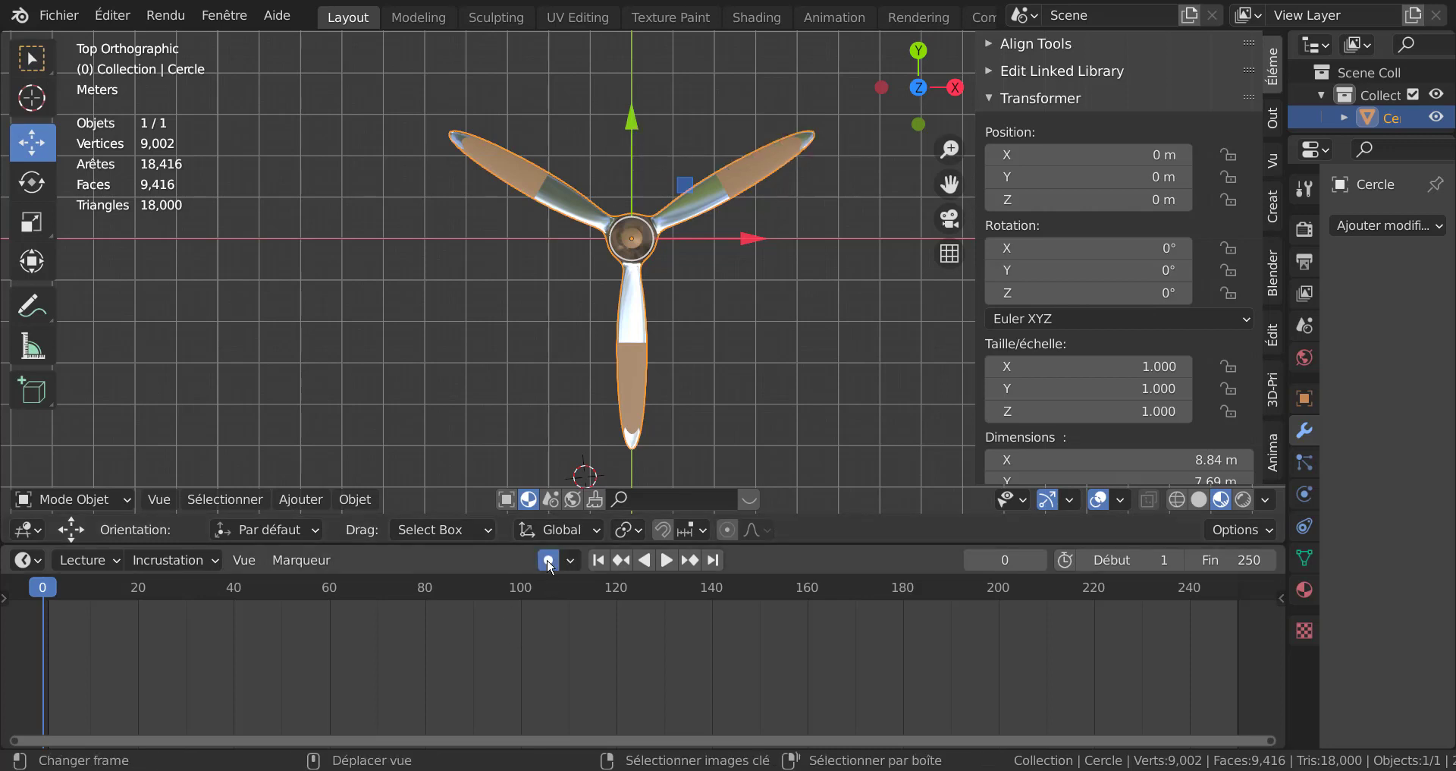
{"action": "left_click_drag", "start_coordinate": [632, 119], "coordinate": [633, 119]}
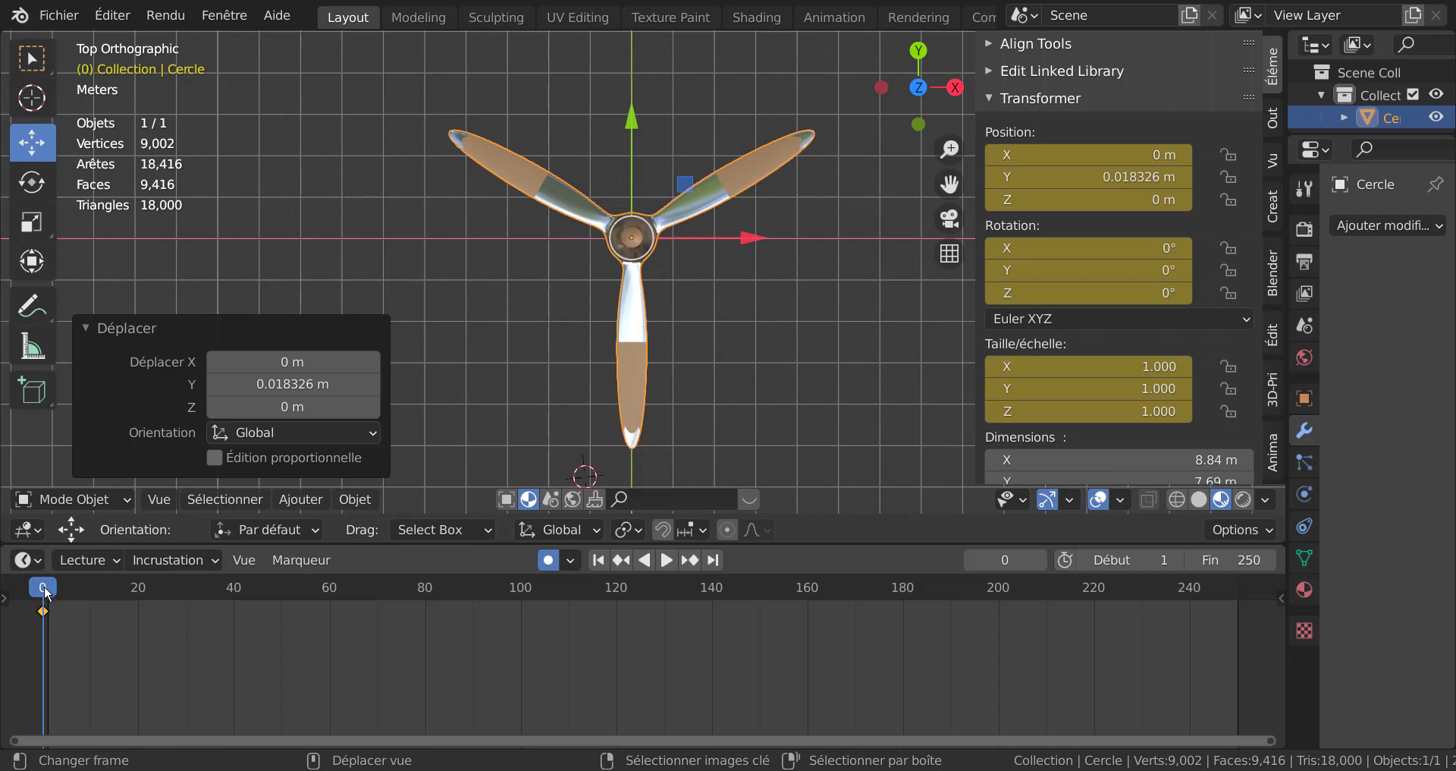
Step: Go to frame 250 and delete the propeller's keyframe at frame 0
{"action": "key", "text": "space"}
{"action": "left_click_drag", "start_coordinate": [200, 581], "coordinate": [1236, 653]}
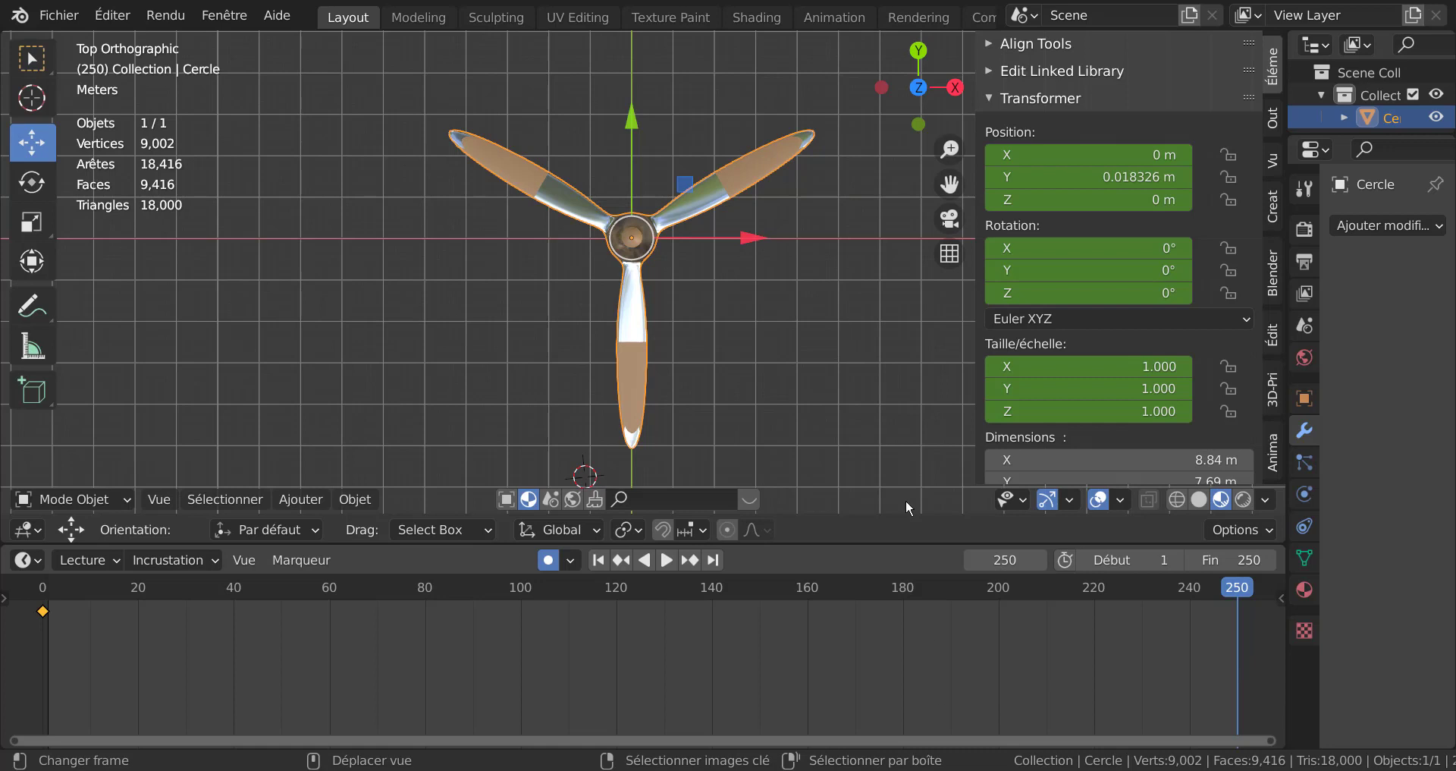
{"action": "middle_click_drag", "start_coordinate": [872, 361], "coordinate": [722, 349], "text": "shift"}
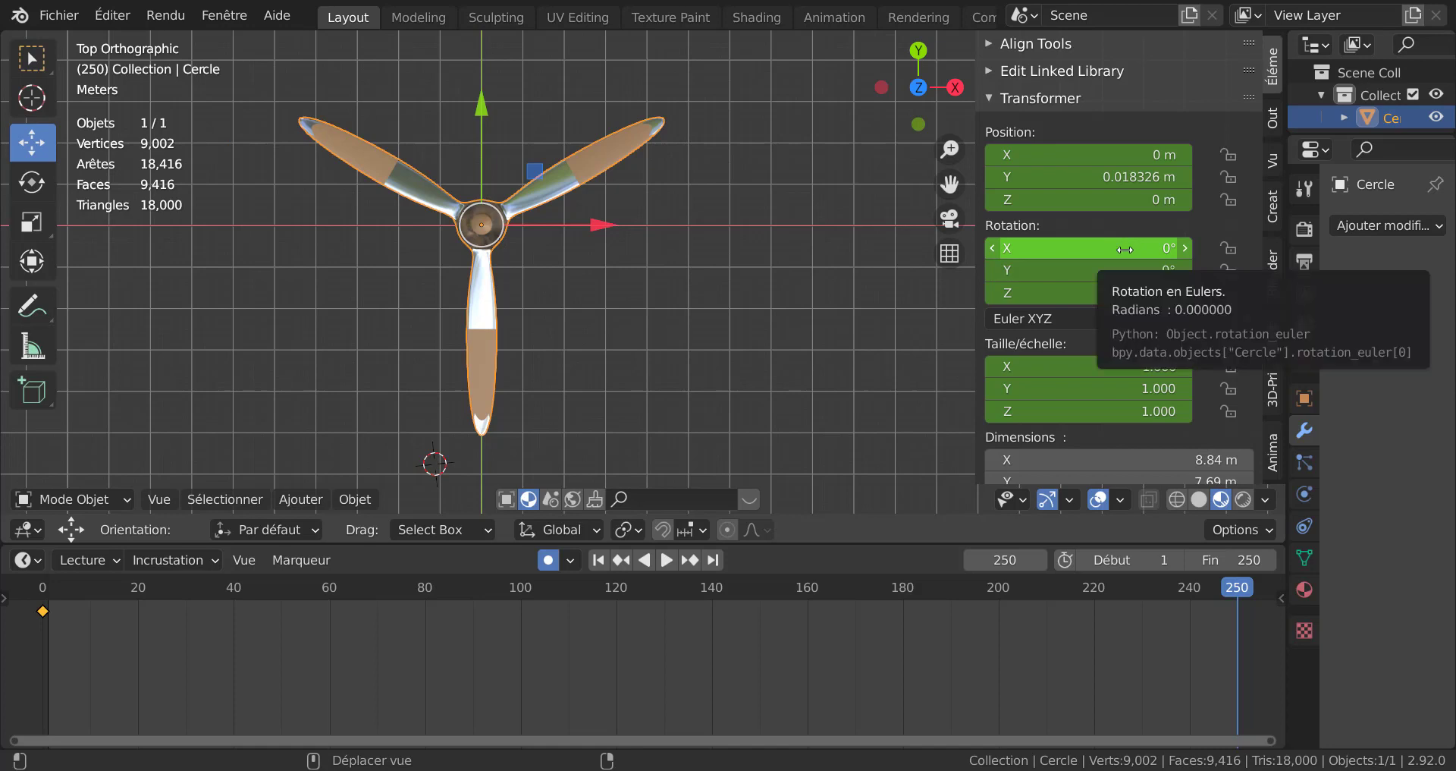
{"action": "scroll", "coordinate": [682, 320], "scroll_direction": "down", "scroll_amount": 1}
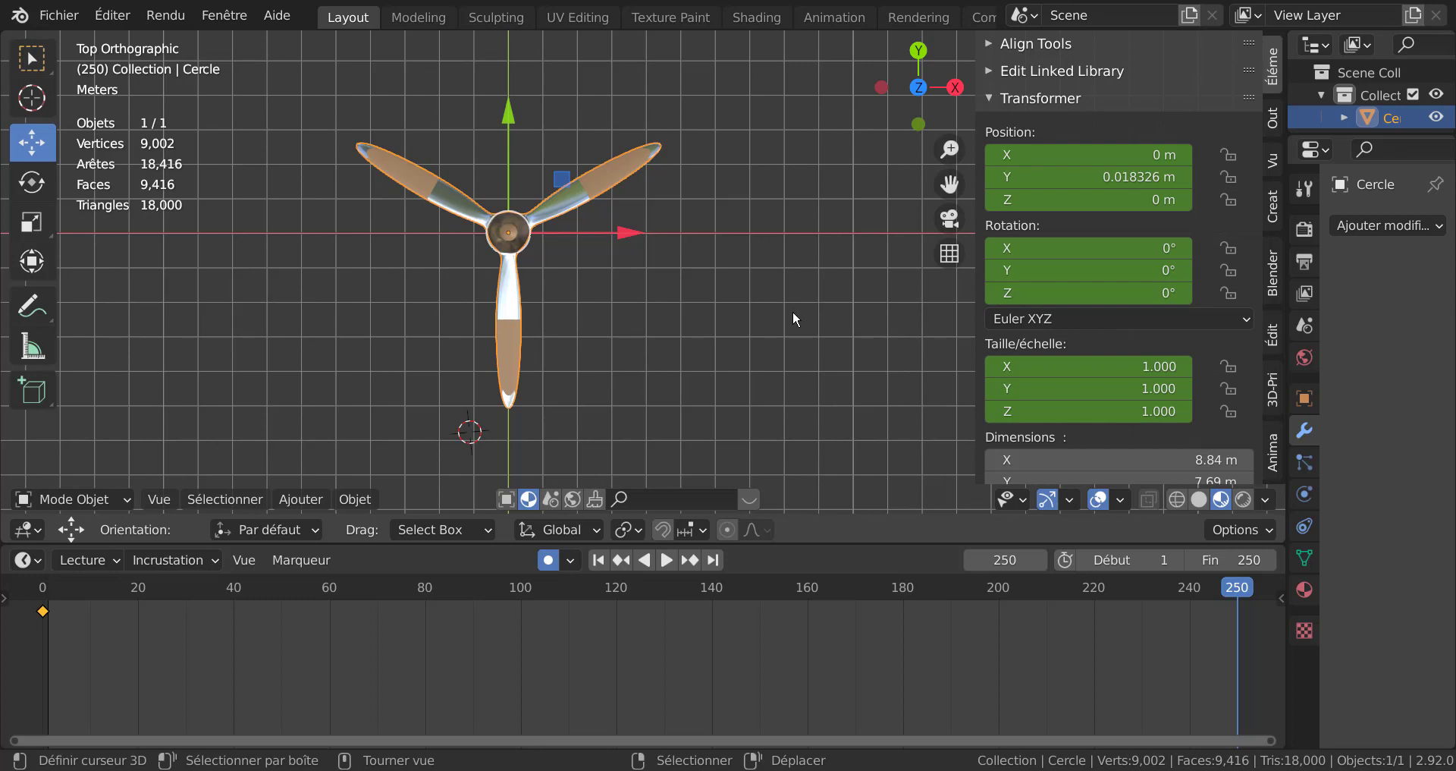
{"action": "key", "text": "KP_1"}
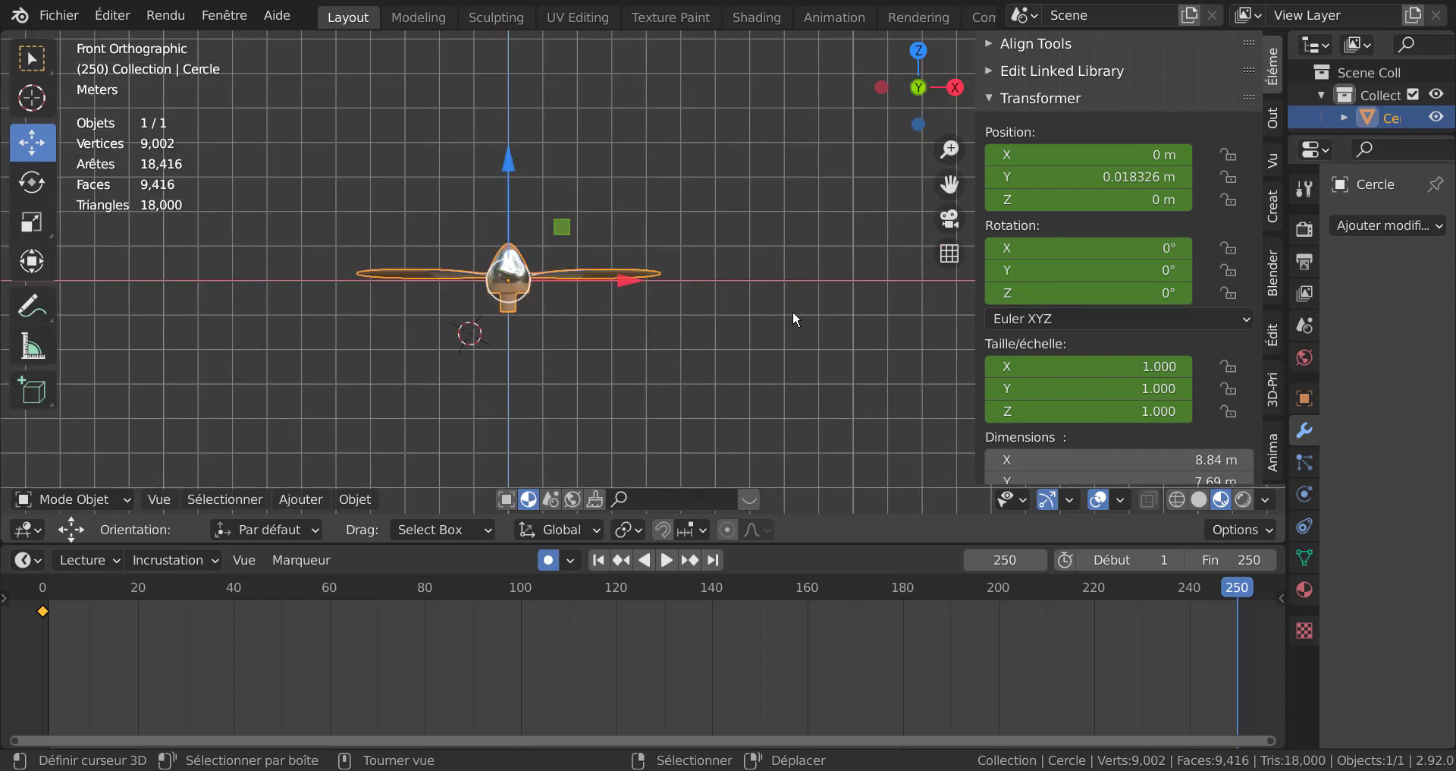
{"action": "key", "text": "KP_7"}
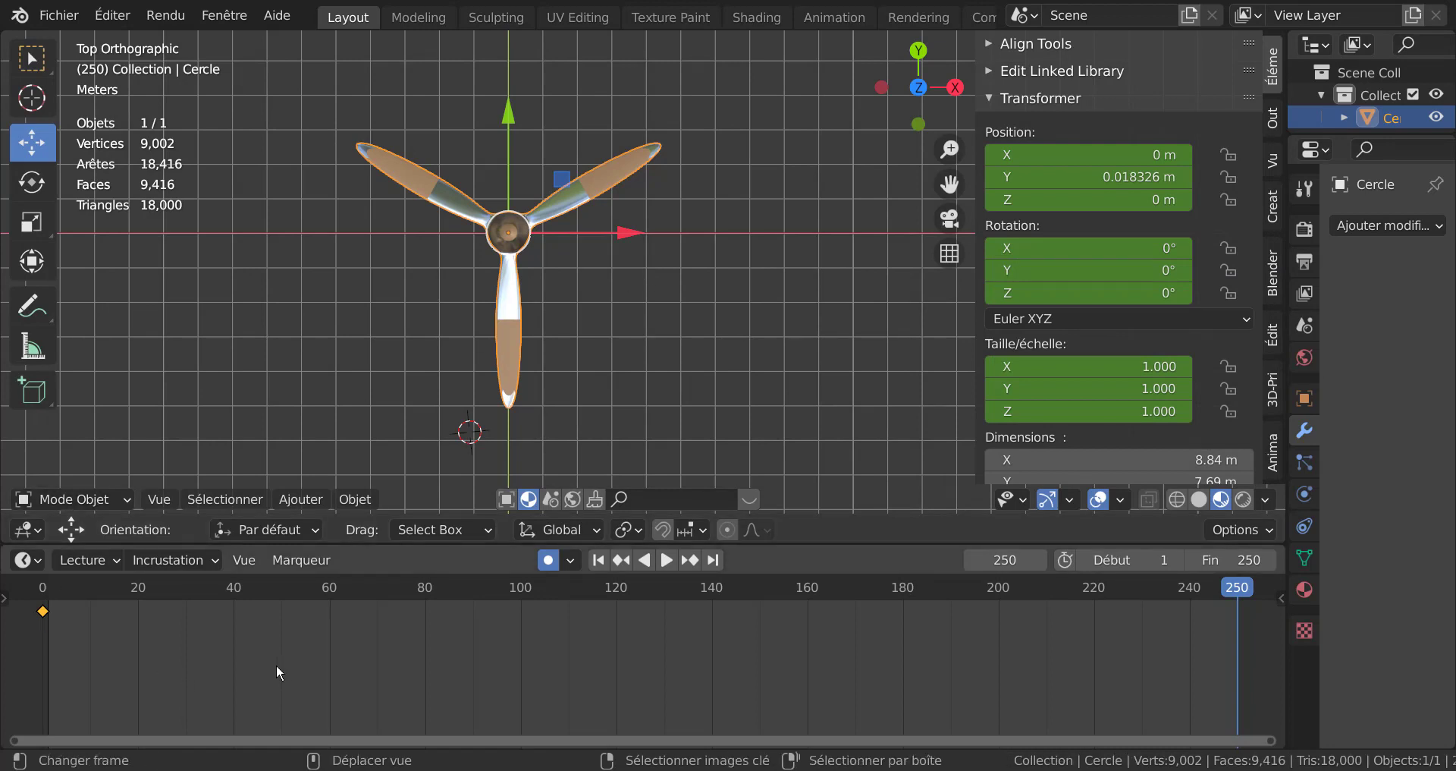
{"action": "key", "text": "x"}
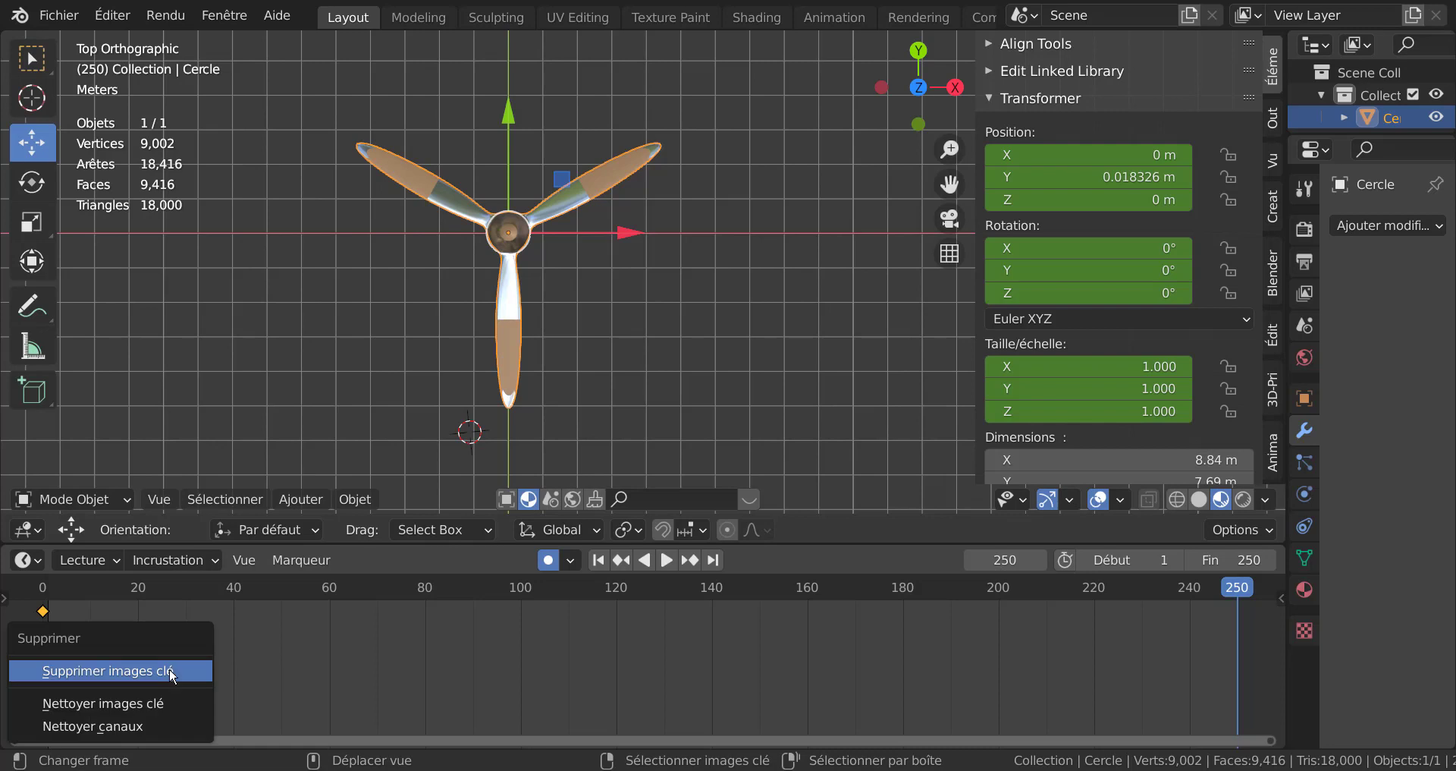
{"action": "left_click", "coordinate": [170, 667]}
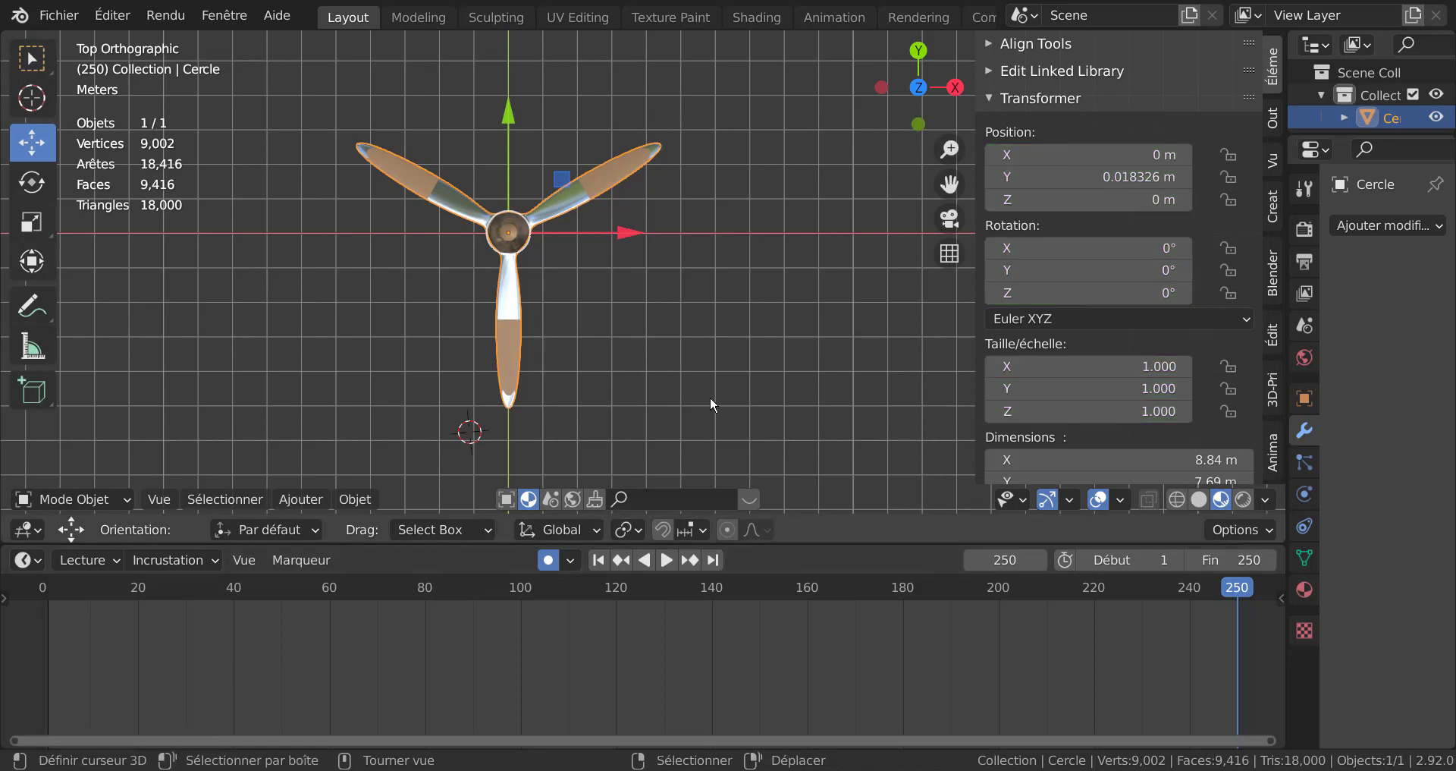
Step: Rotate the propeller 90° about the global X axis so its nose faces the front view
{"action": "type", "text": "rx"}
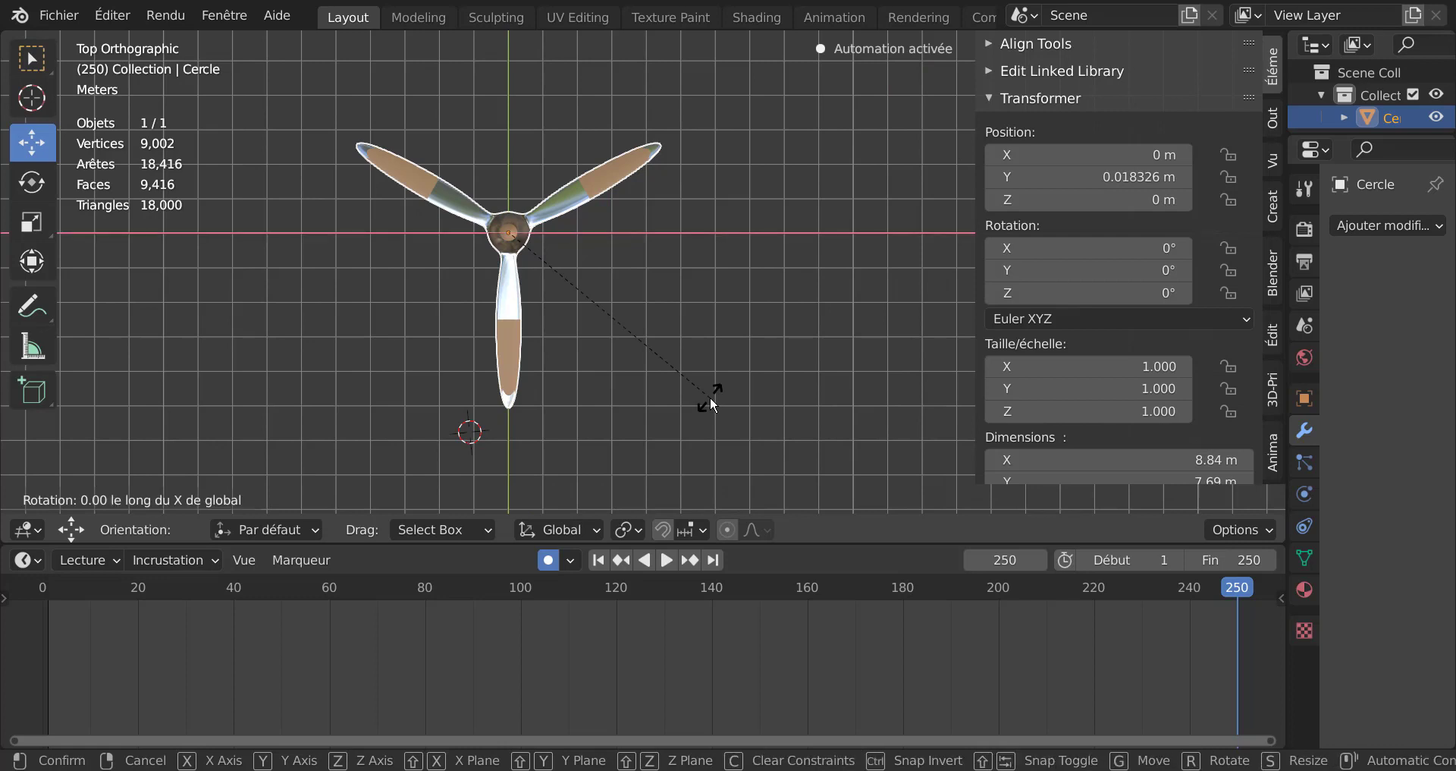
{"action": "type", "text": "90"}
{"action": "key", "text": "Return"}
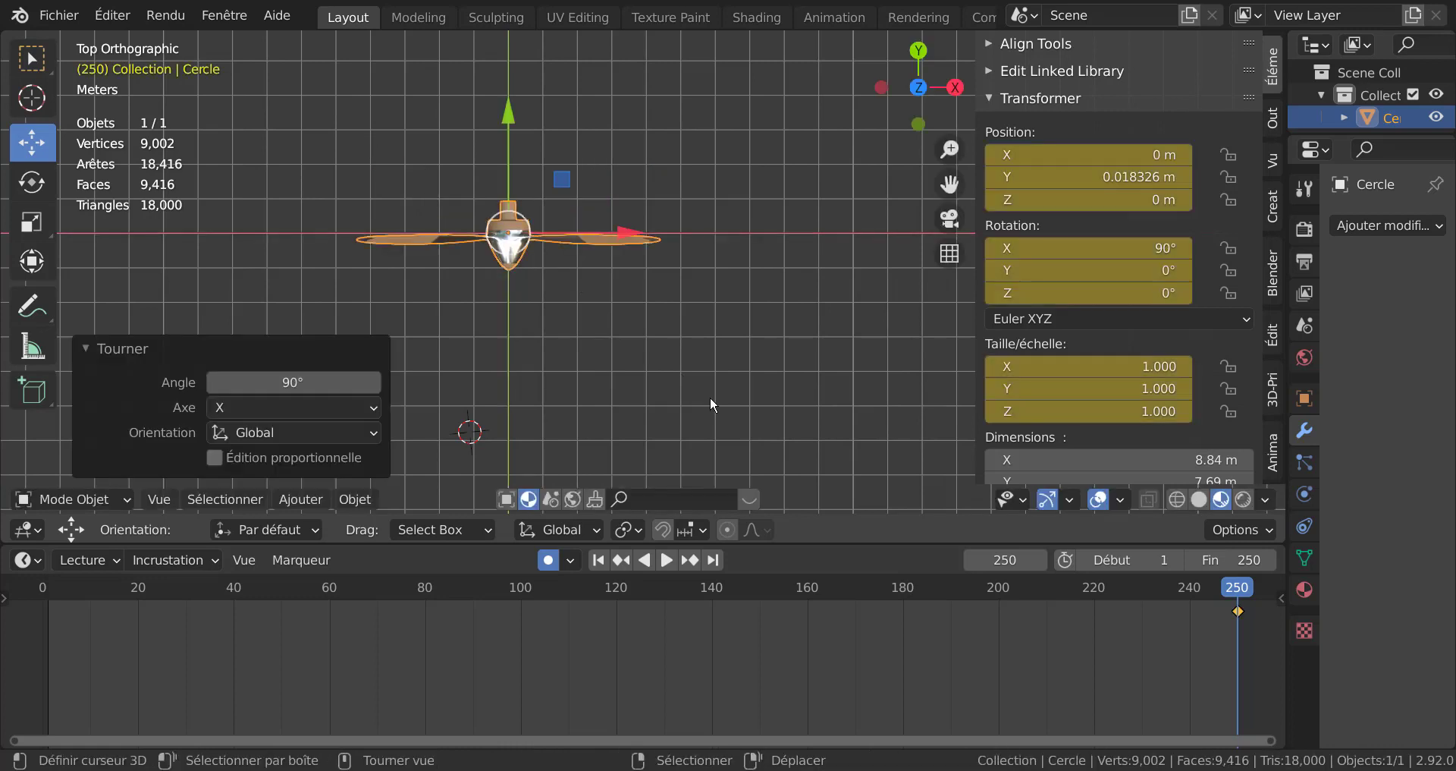
{"action": "key", "text": "KP_1"}
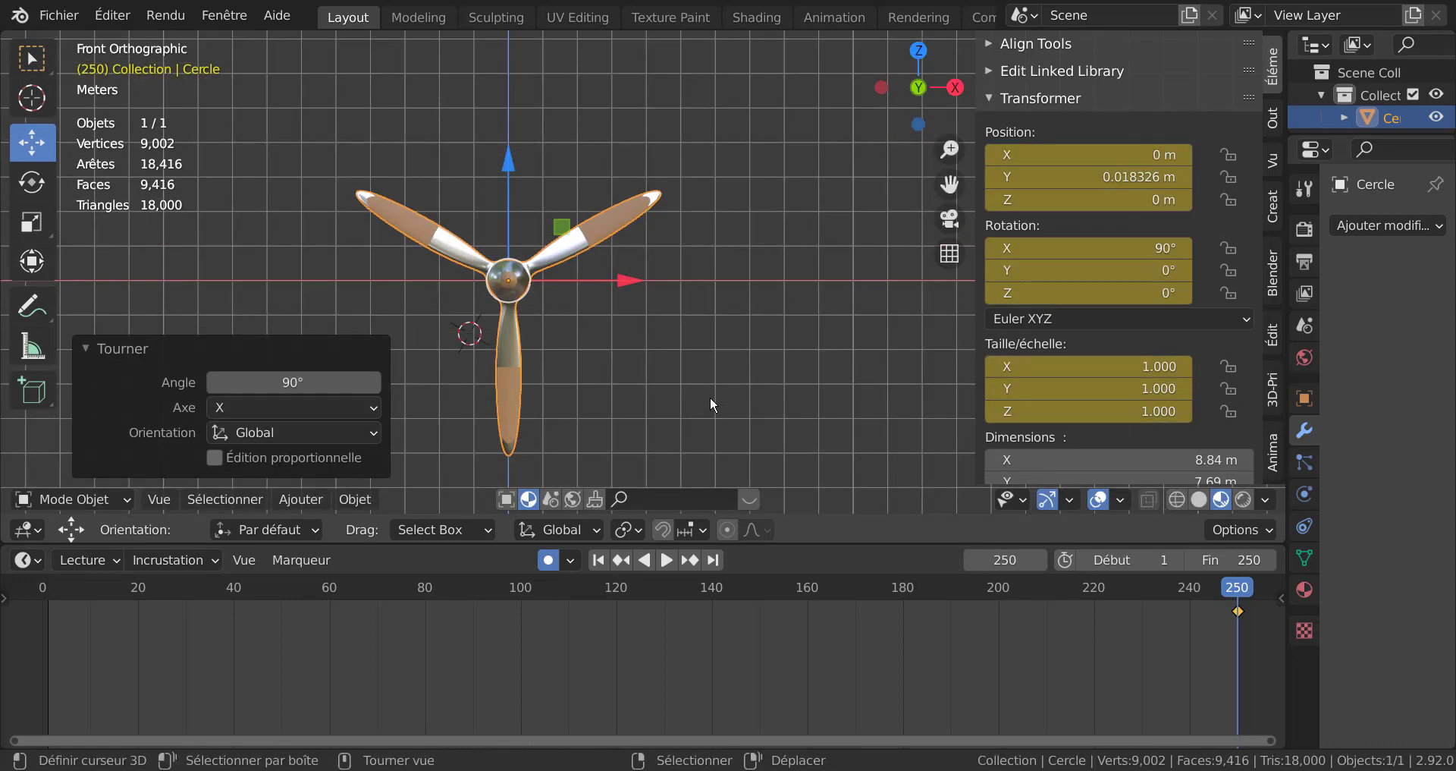
{"action": "scroll", "coordinate": [712, 398], "scroll_direction": "down", "scroll_amount": 4}
{"action": "middle_click_drag", "start_coordinate": [712, 398], "coordinate": [553, 402]}
{"action": "key", "text": "KP_1"}
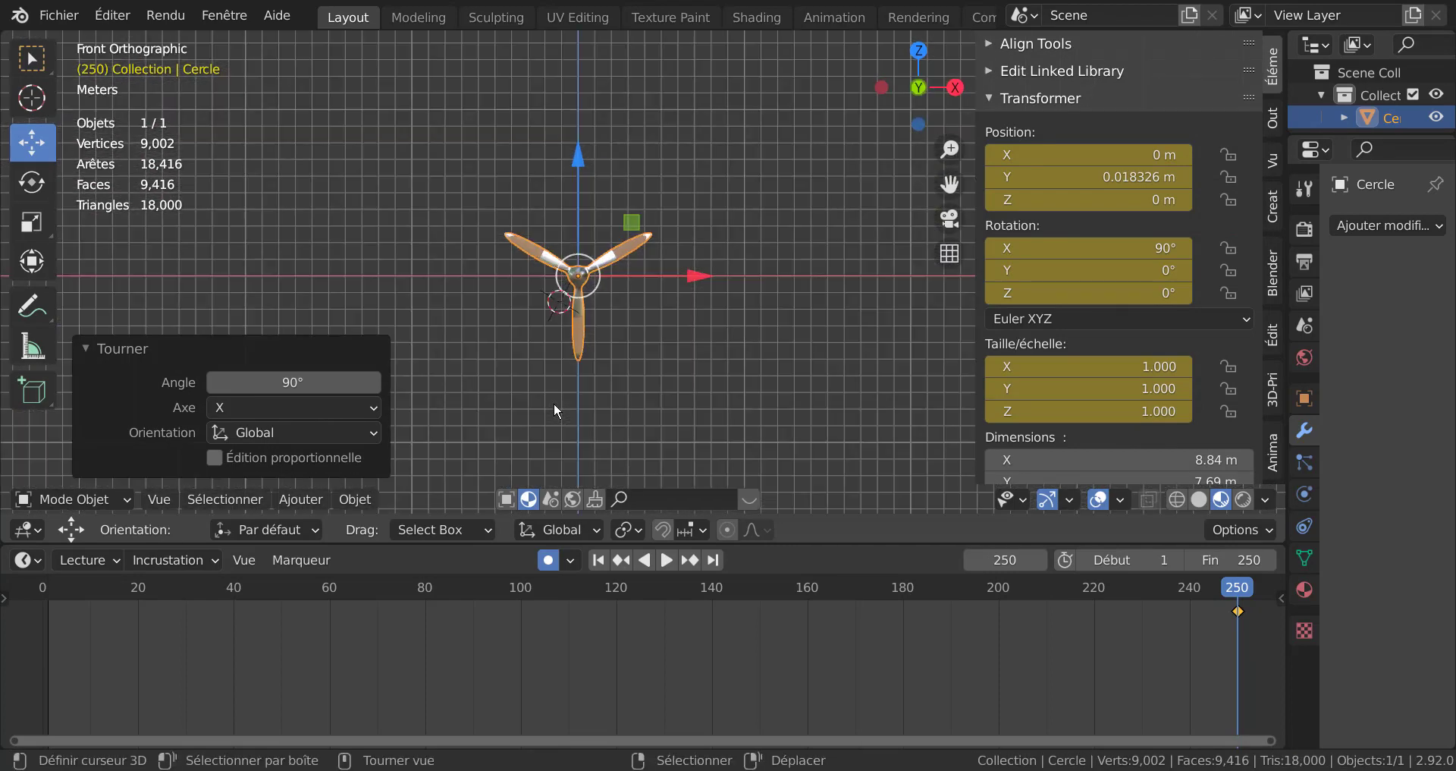
{"action": "left_click", "coordinate": [218, 347]}
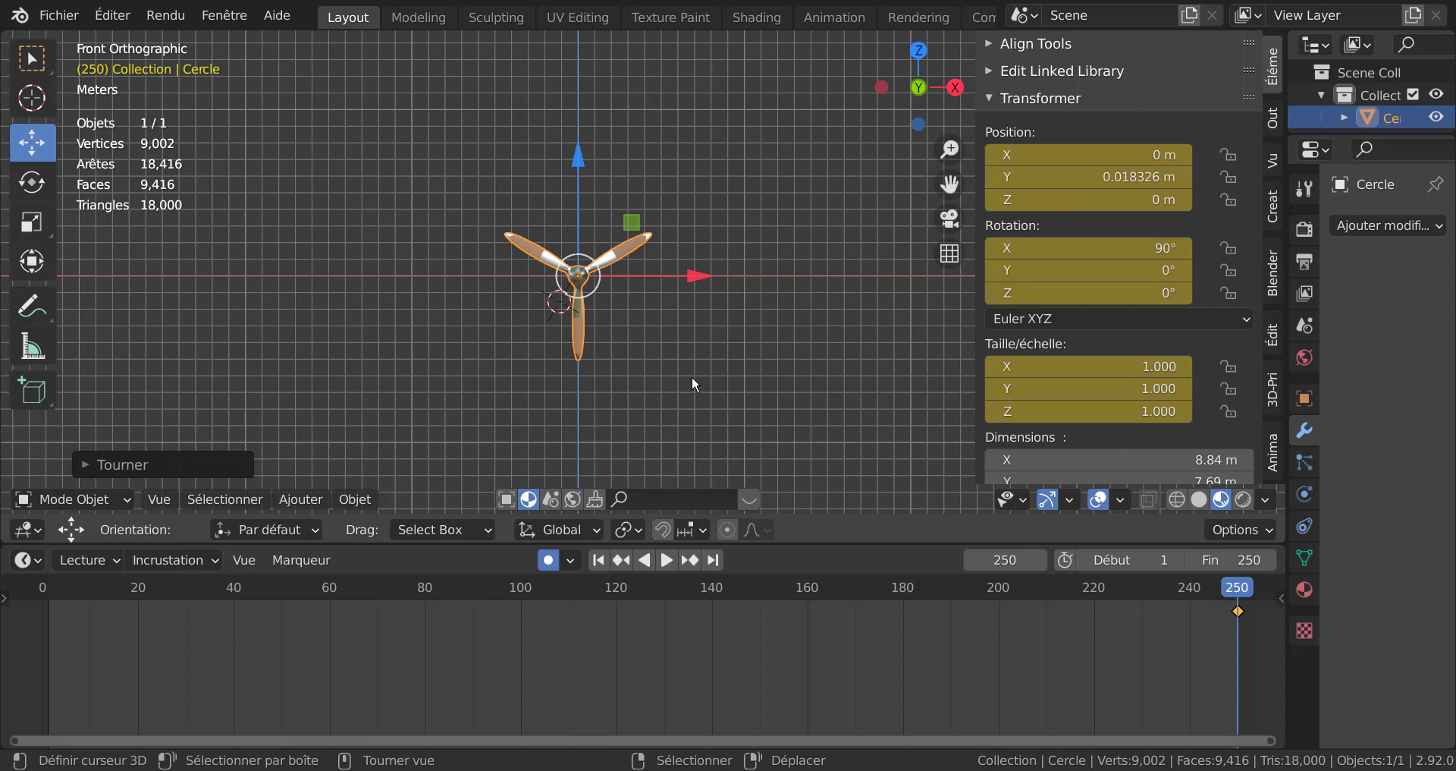
{"action": "scroll", "coordinate": [692, 375], "scroll_direction": "up", "scroll_amount": 2}
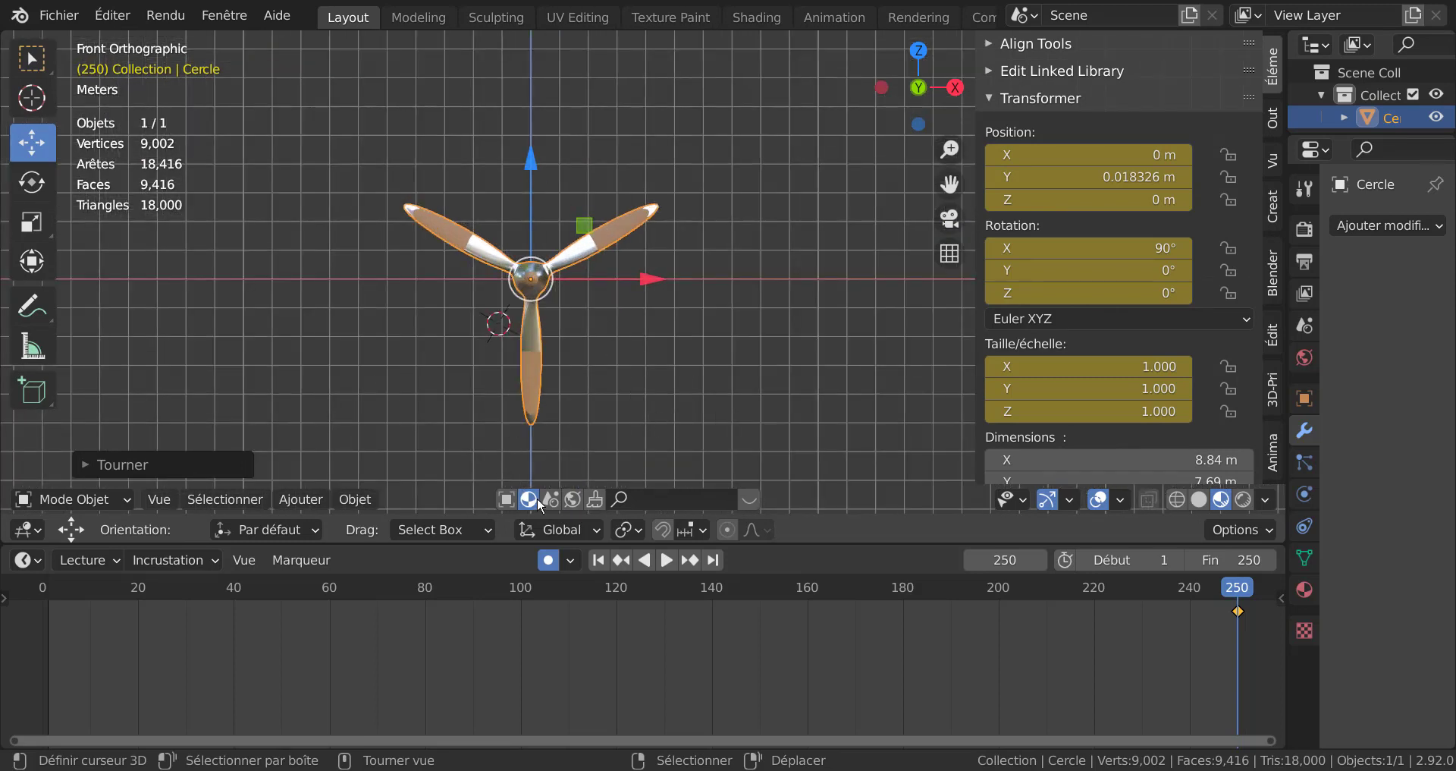
Step: Delete the keyframe at frame 250 and key the propeller's current transform at frame 1
{"action": "key", "text": "x"}
{"action": "left_click", "coordinate": [787, 646]}
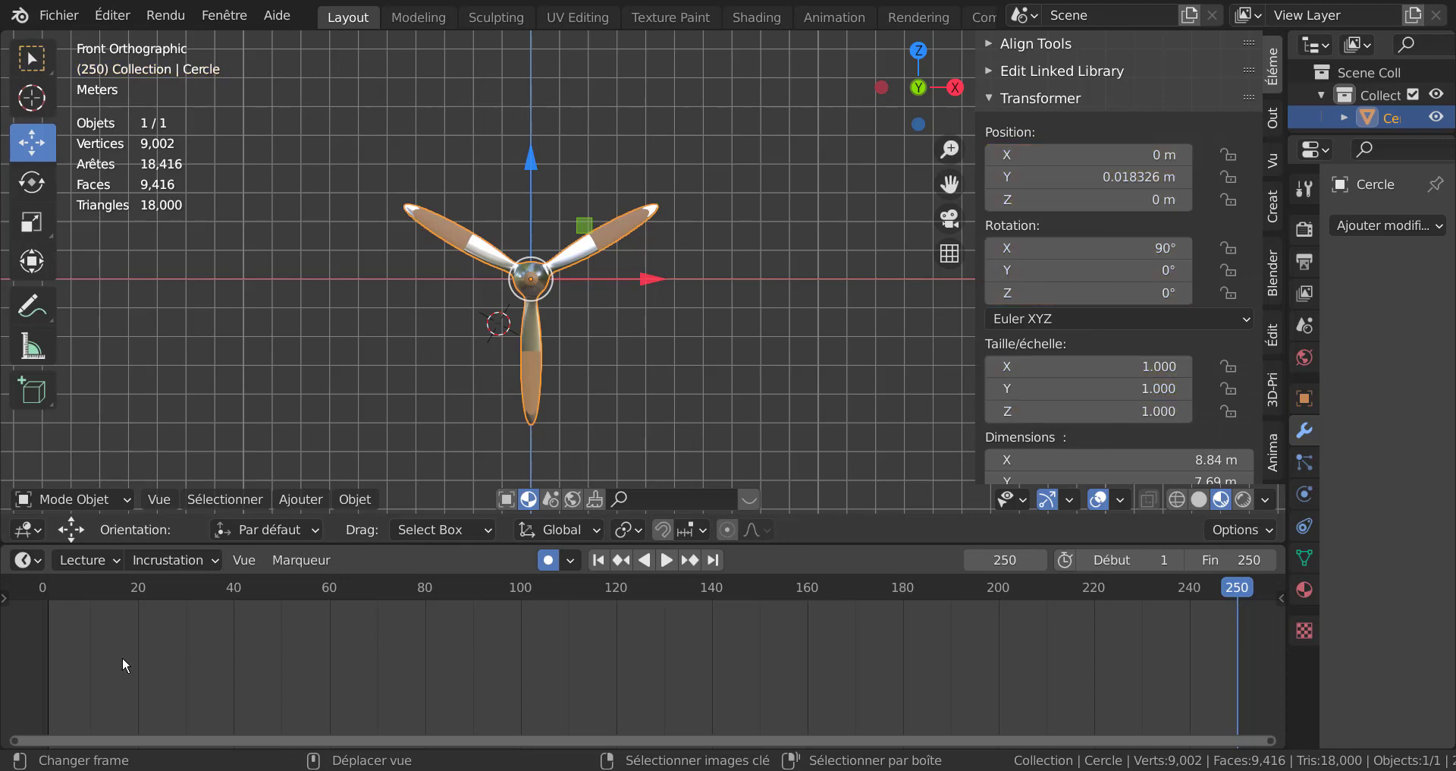
{"action": "left_click", "coordinate": [47, 610]}
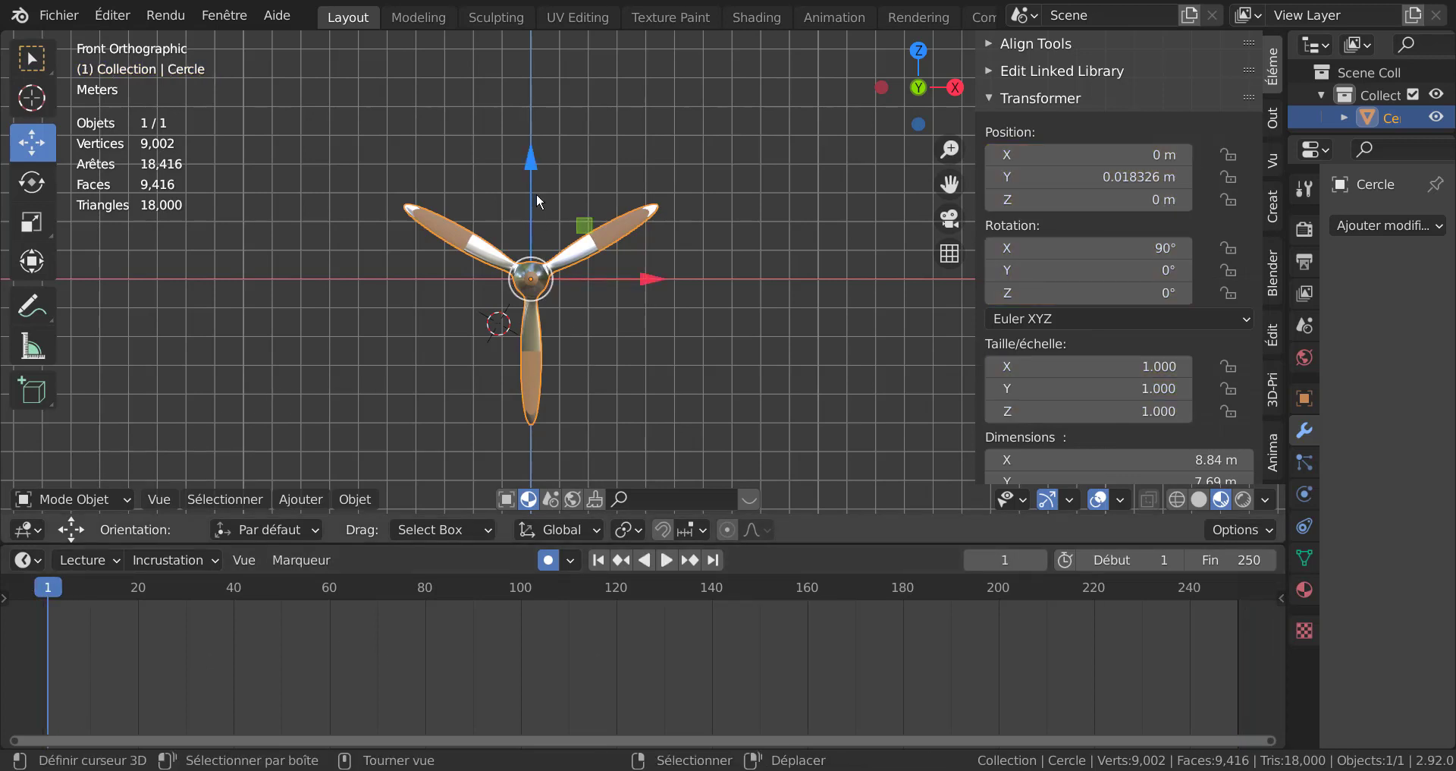
{"action": "left_click", "coordinate": [535, 161]}
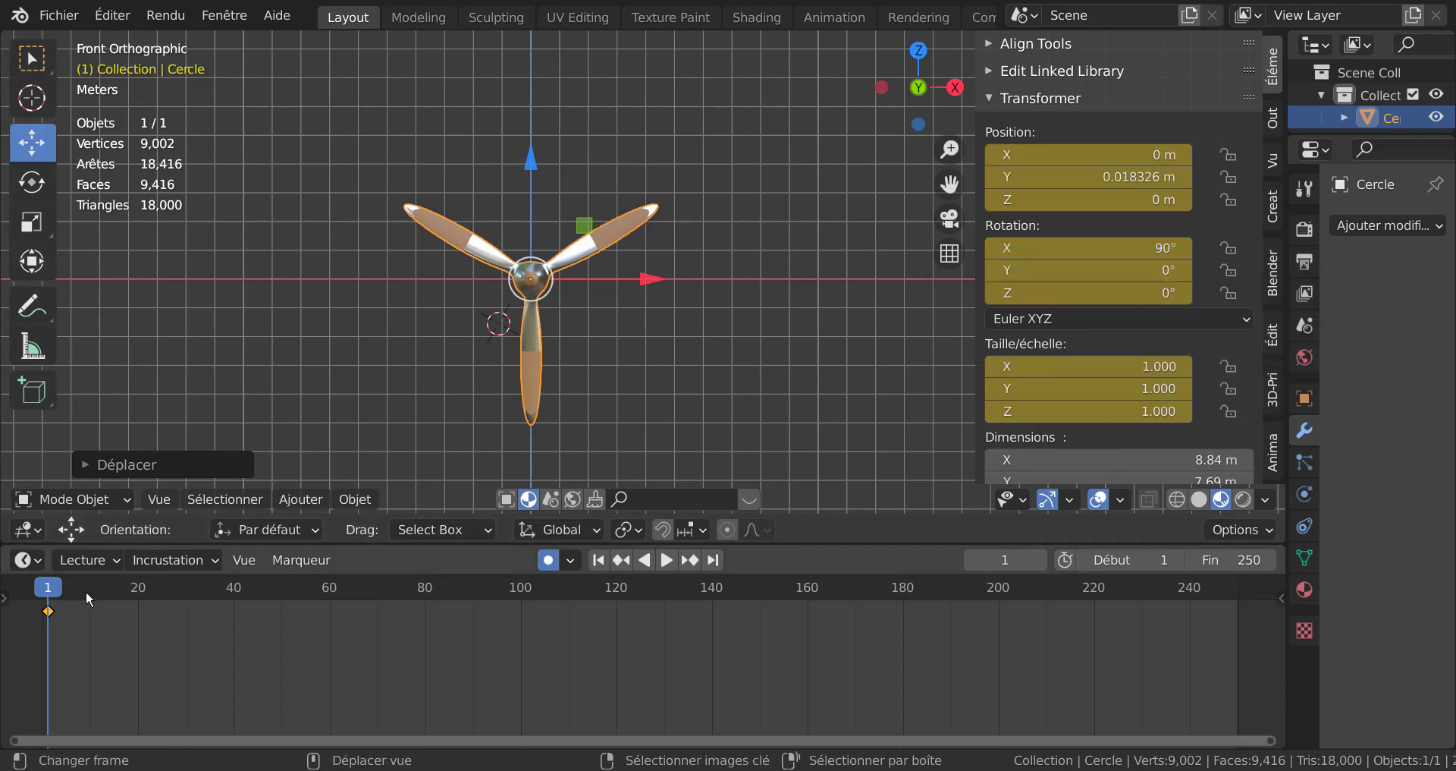
Step: Key the propeller's X rotation at 7320° on frame 250
{"action": "left_click_drag", "start_coordinate": [50, 593], "coordinate": [1242, 591]}
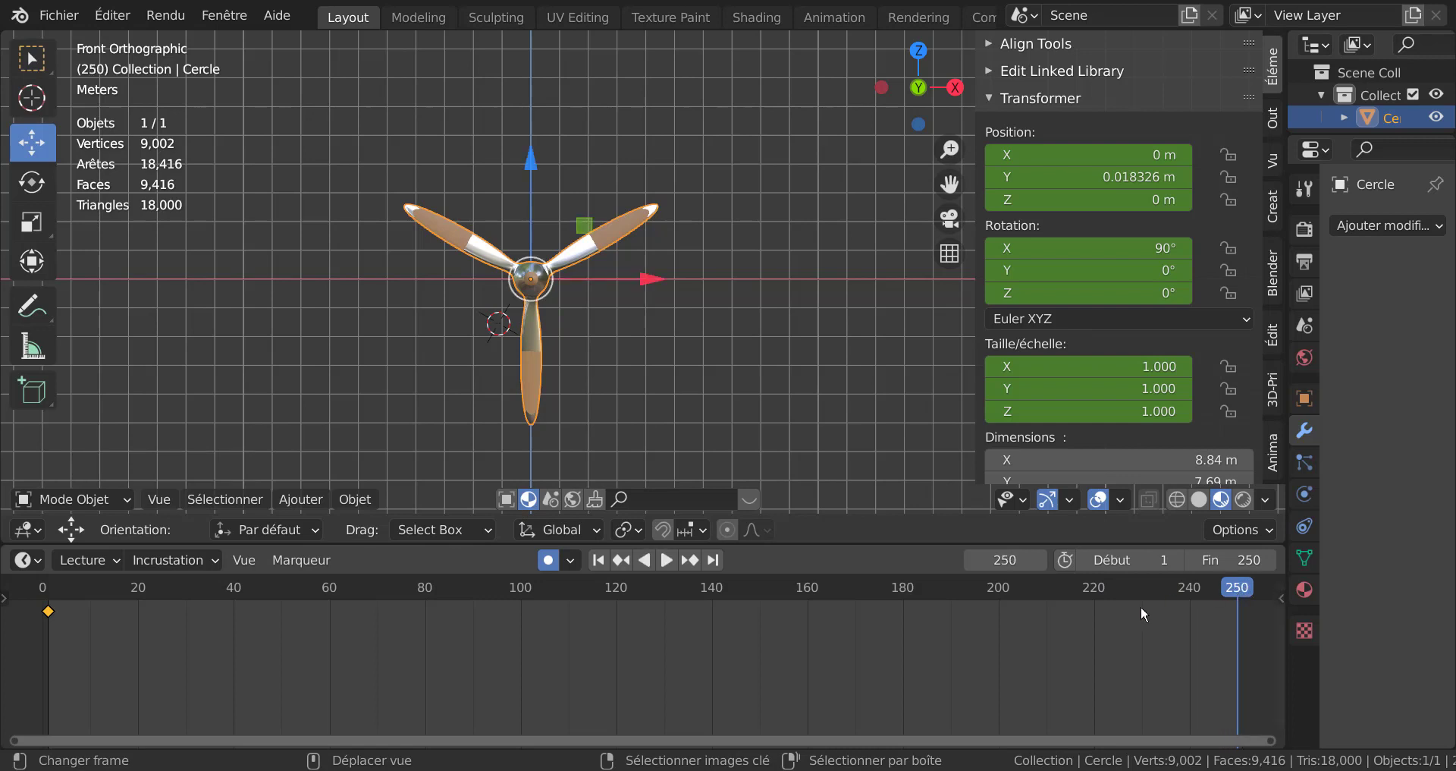
{"action": "left_click", "coordinate": [1100, 248]}
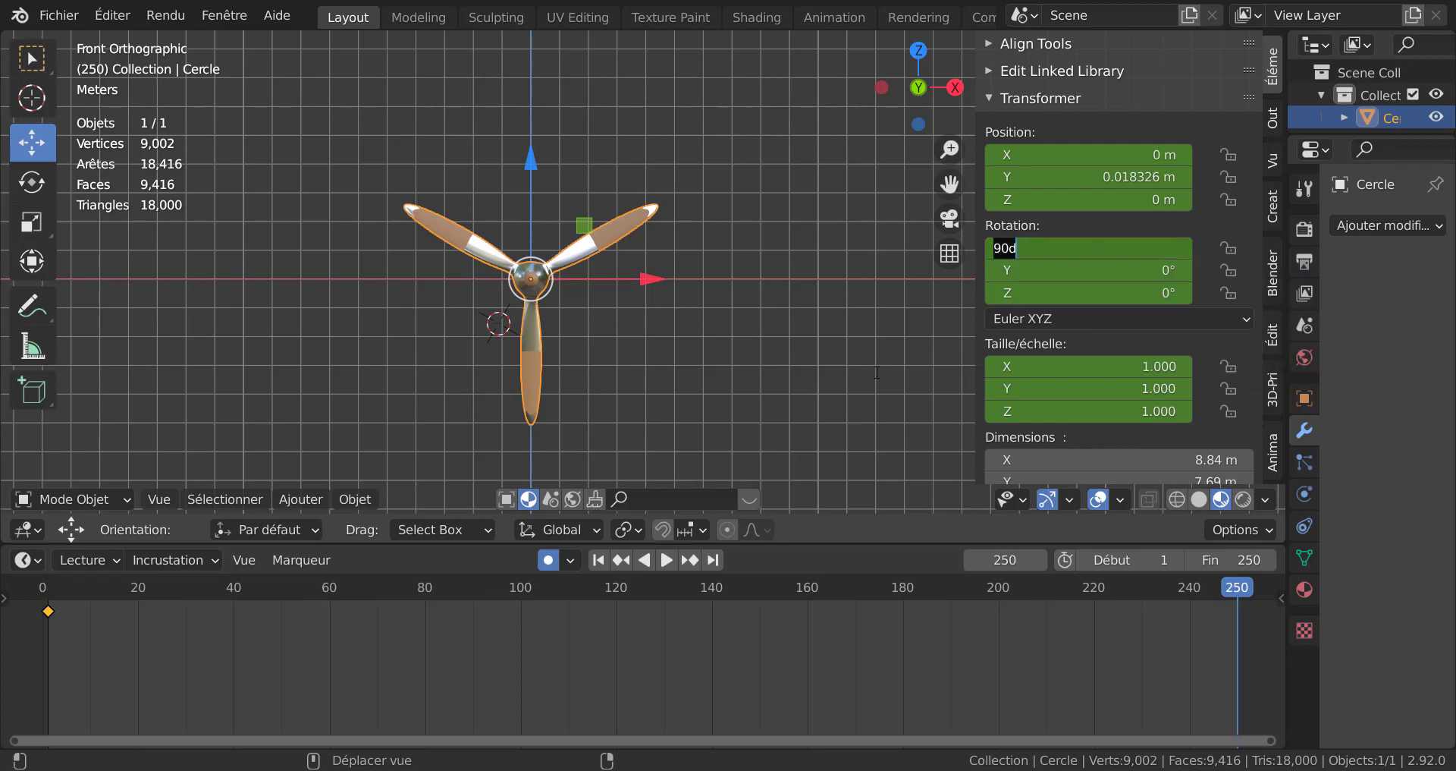
{"action": "type", "text": "7320"}
{"action": "key", "text": "Return"}
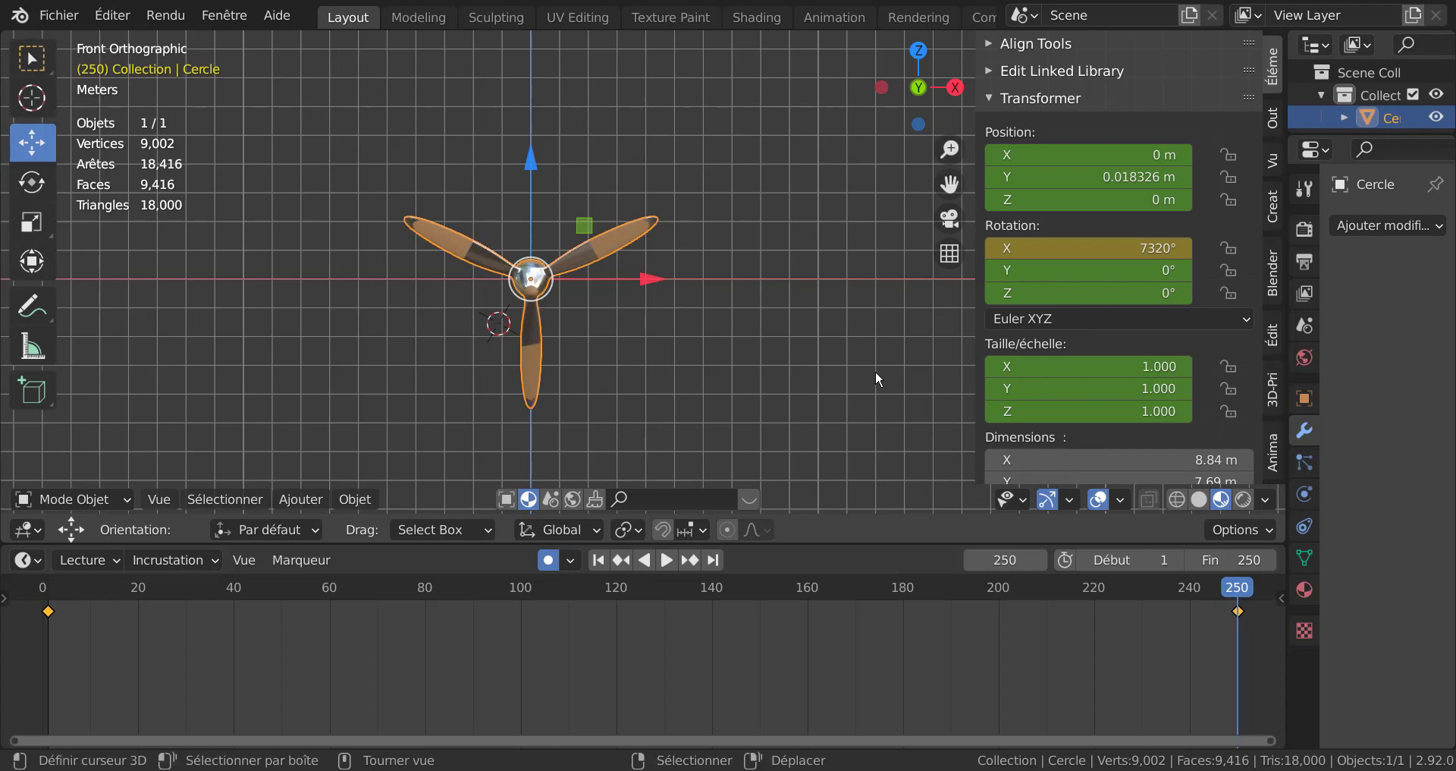
{"action": "middle_click_drag", "start_coordinate": [754, 348], "coordinate": [524, 395]}
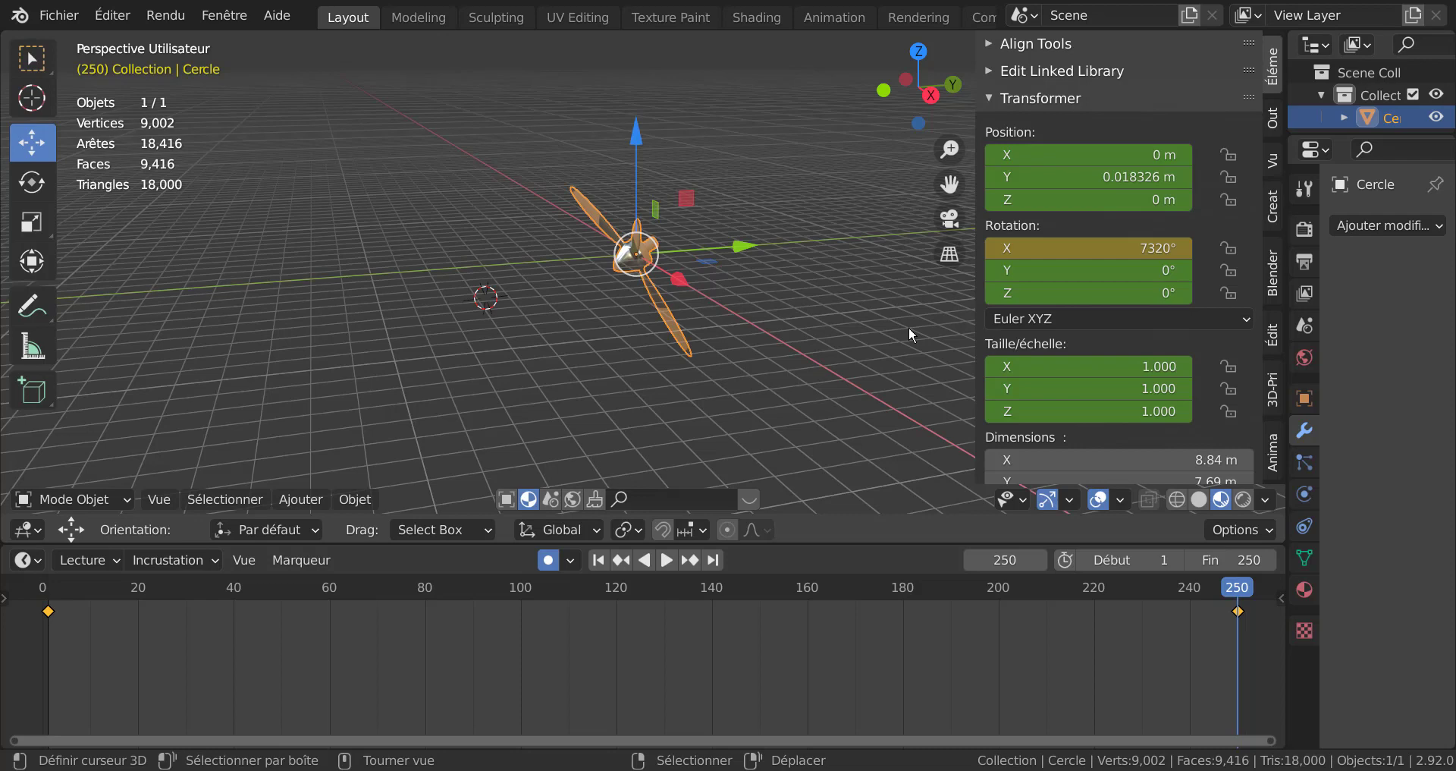
Step: Undo the propeller's 7320° X rotation keyframe at frame 250
{"action": "middle_click_drag", "start_coordinate": [878, 351], "coordinate": [786, 361]}
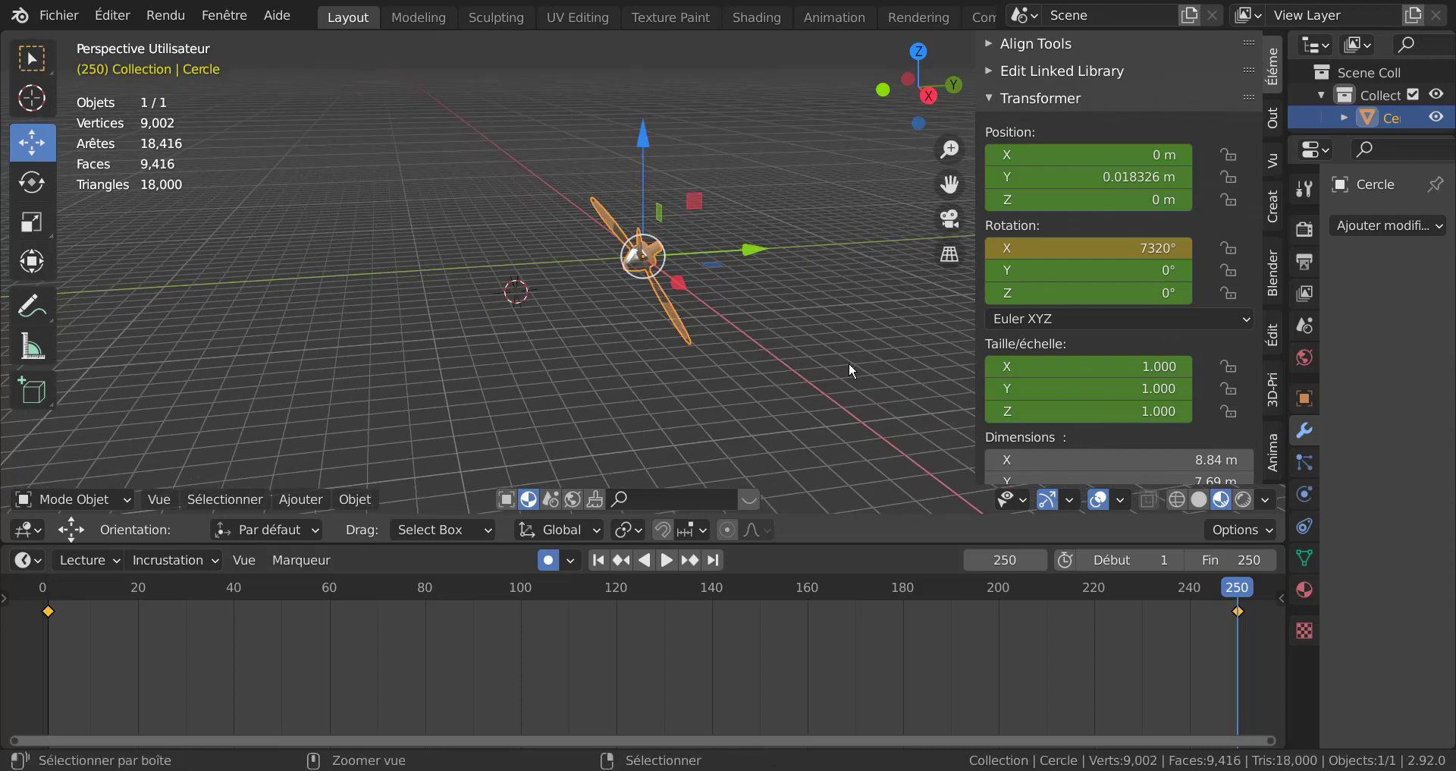
{"action": "key", "text": "ctrl+z"}
{"action": "middle_click_drag", "start_coordinate": [761, 382], "coordinate": [659, 383]}
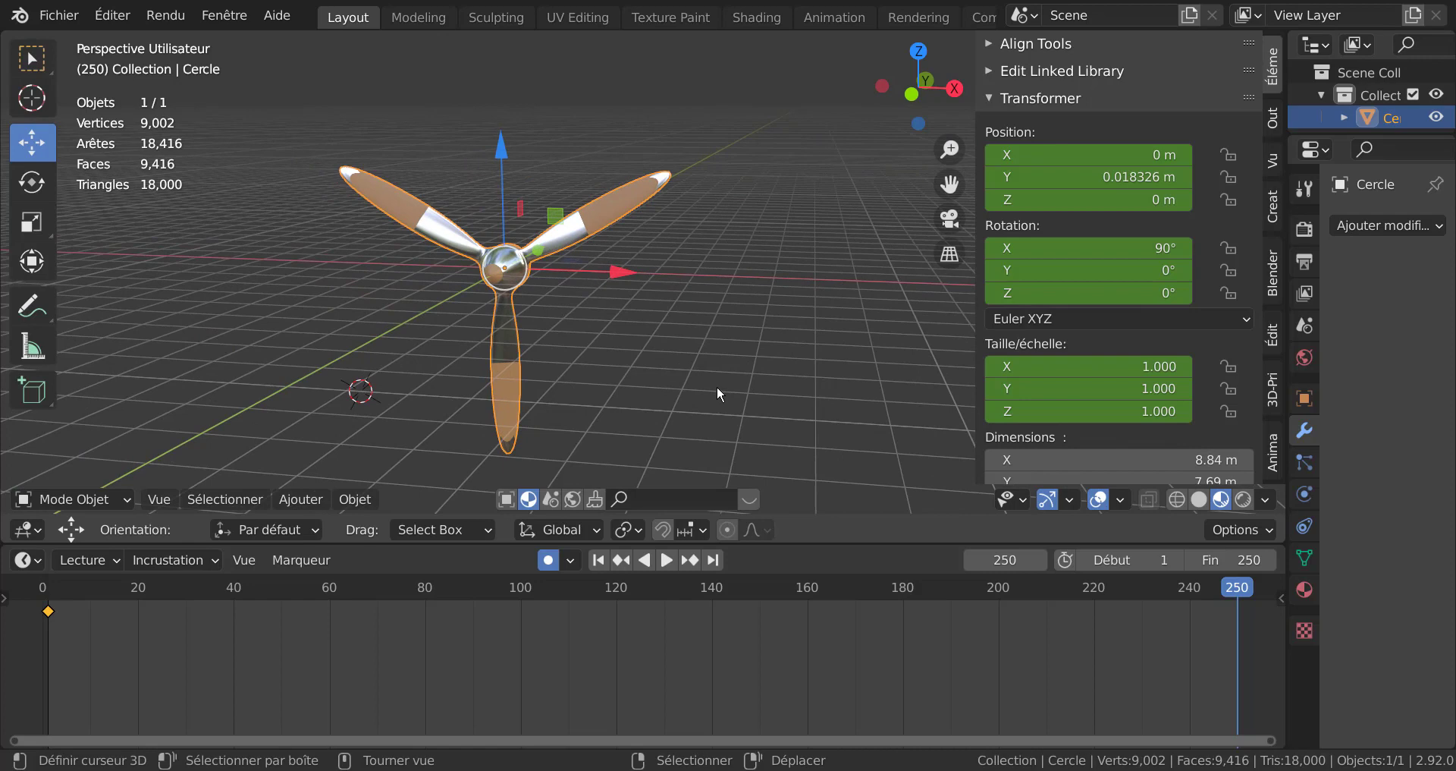
Step: Snap the 3D cursor to the world origin
{"action": "key", "text": "ctrl+s"}
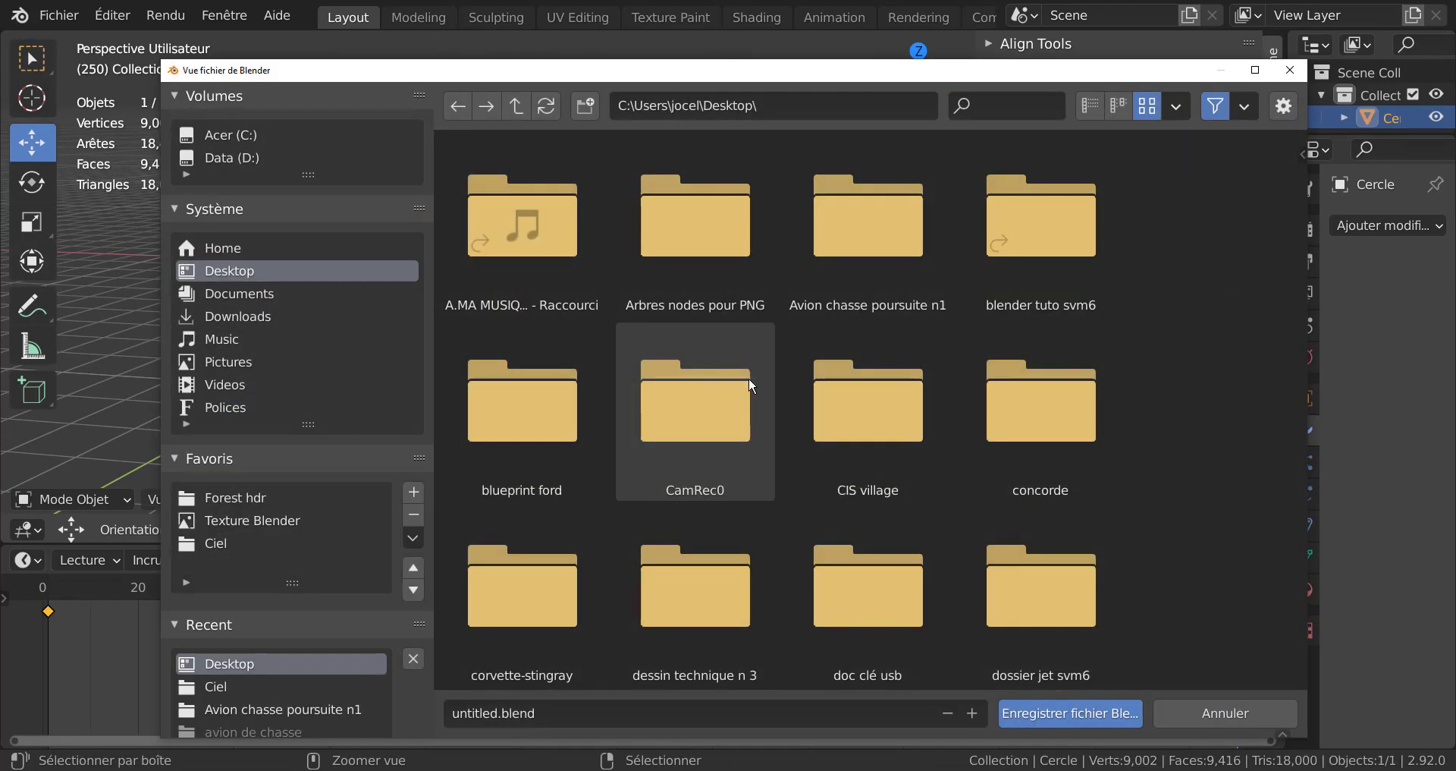
{"action": "left_click", "coordinate": [1287, 70]}
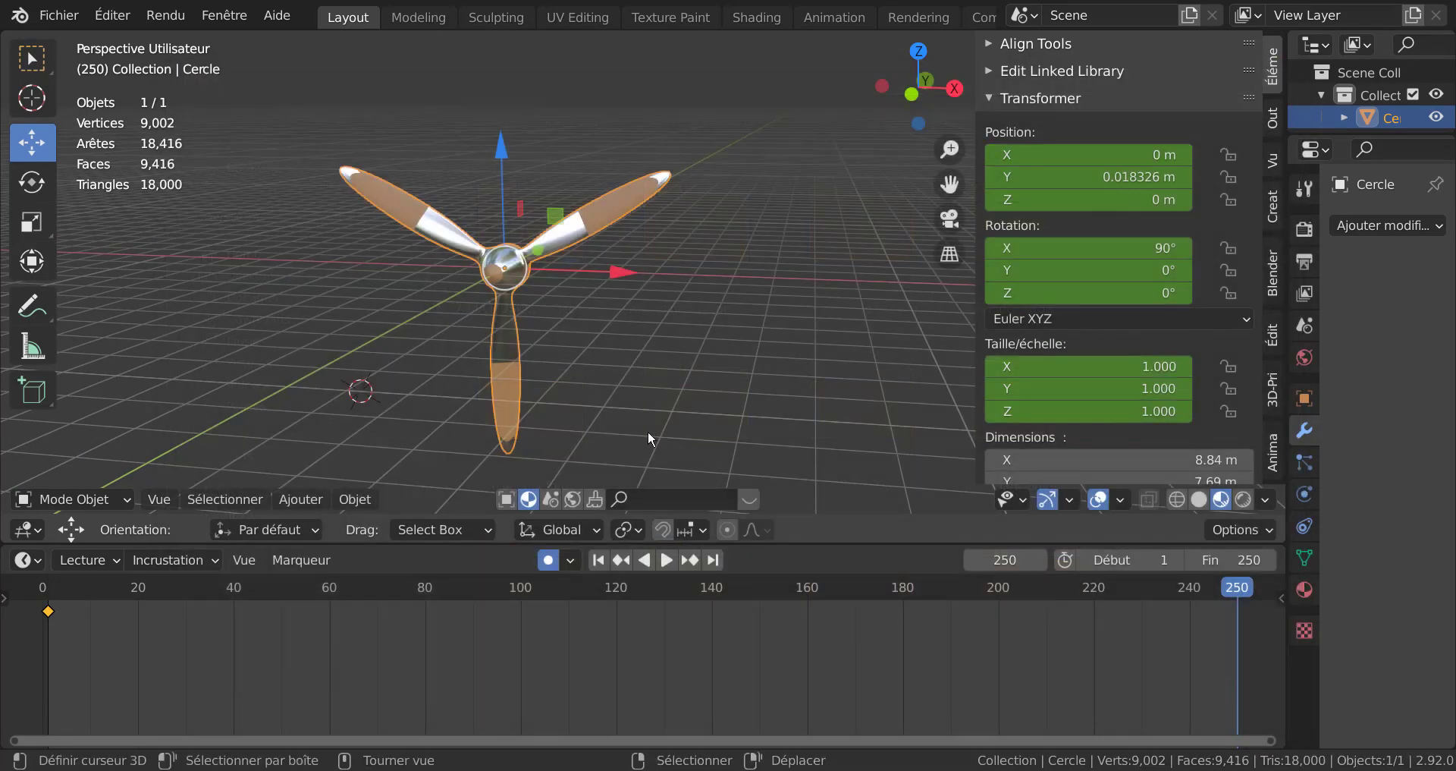
{"action": "key", "text": "shift+s"}
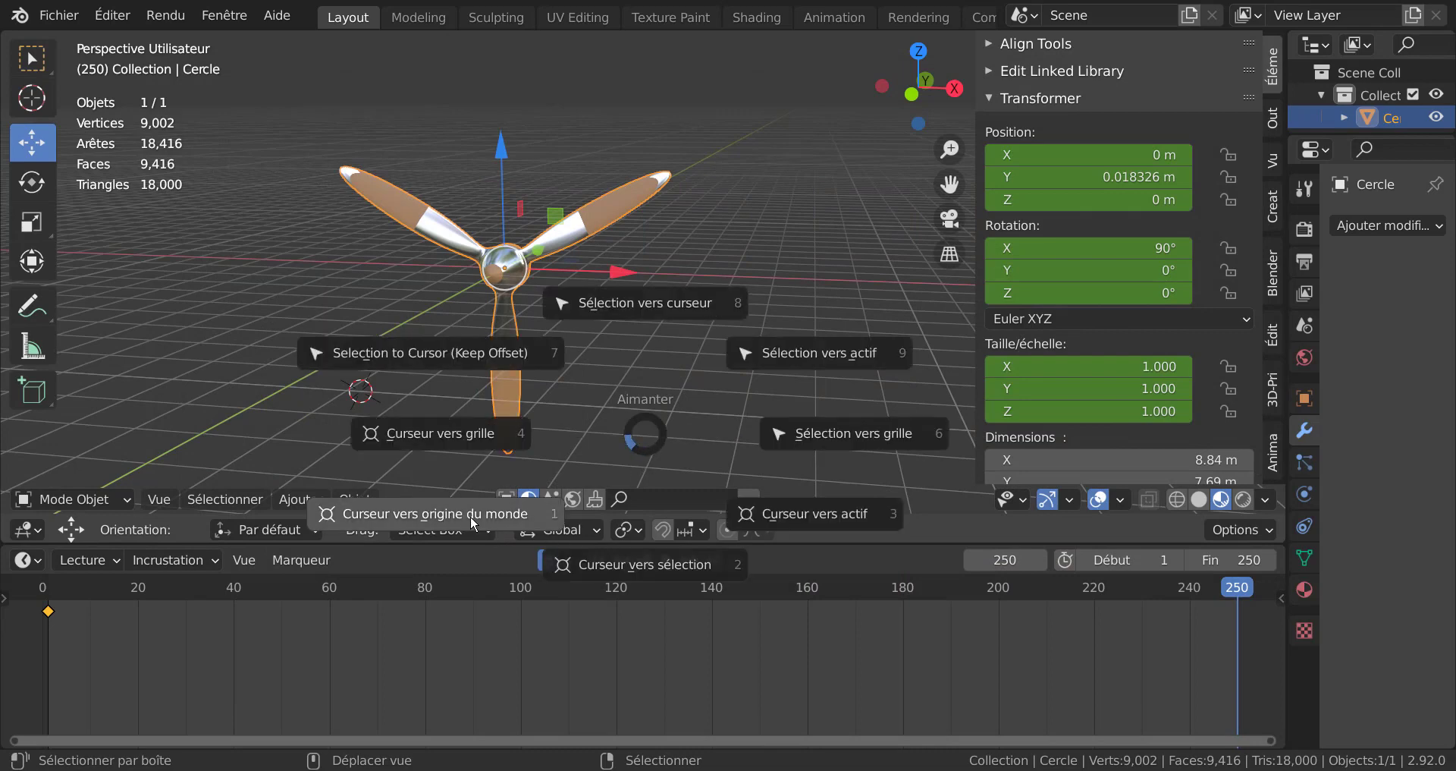
{"action": "left_click", "coordinate": [471, 520]}
Step: Set the propeller's X rotation to 0° and delete its keyframes at frames 1 and 250
{"action": "middle_click_drag", "start_coordinate": [661, 383], "coordinate": [671, 390]}
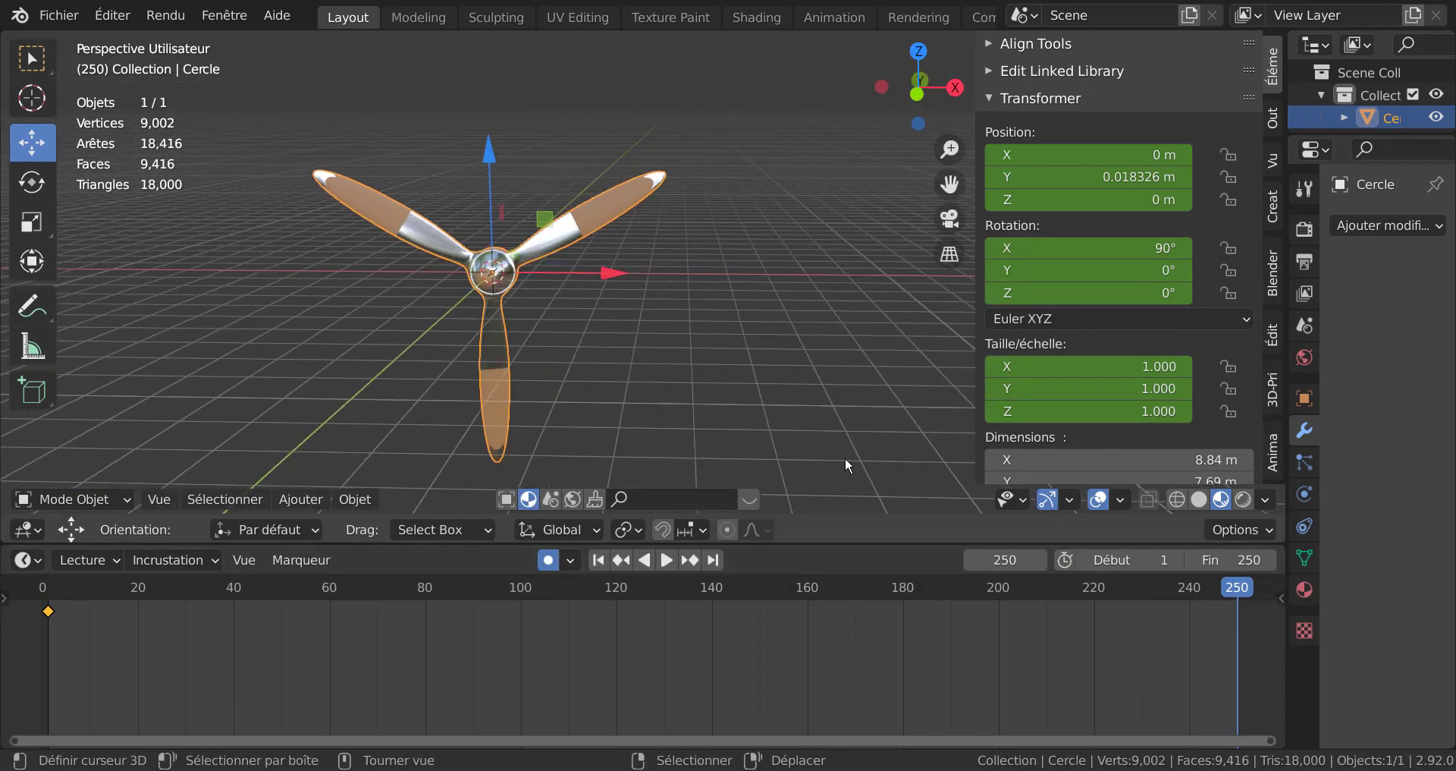
{"action": "left_click", "coordinate": [1079, 248]}
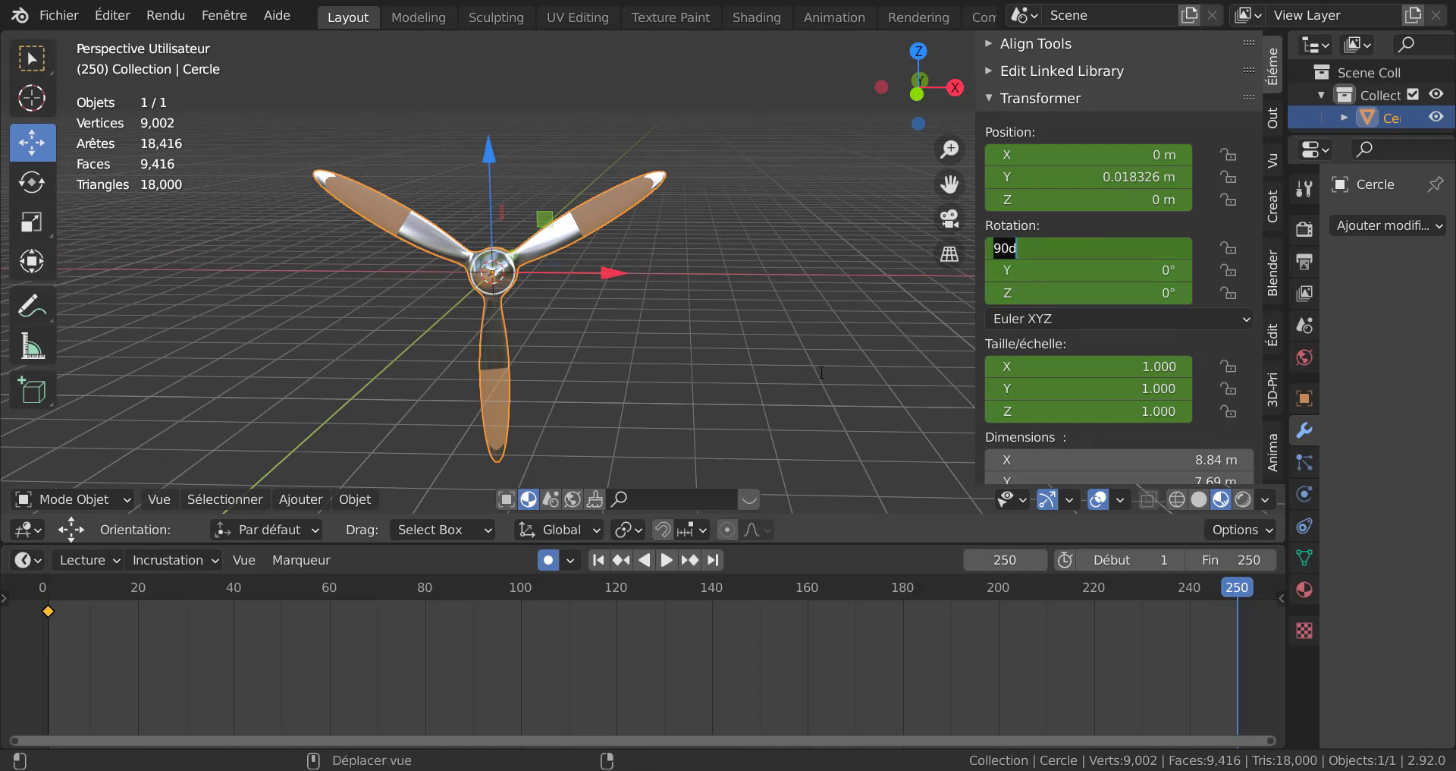
{"action": "type", "text": "0"}
{"action": "key", "text": "Return"}
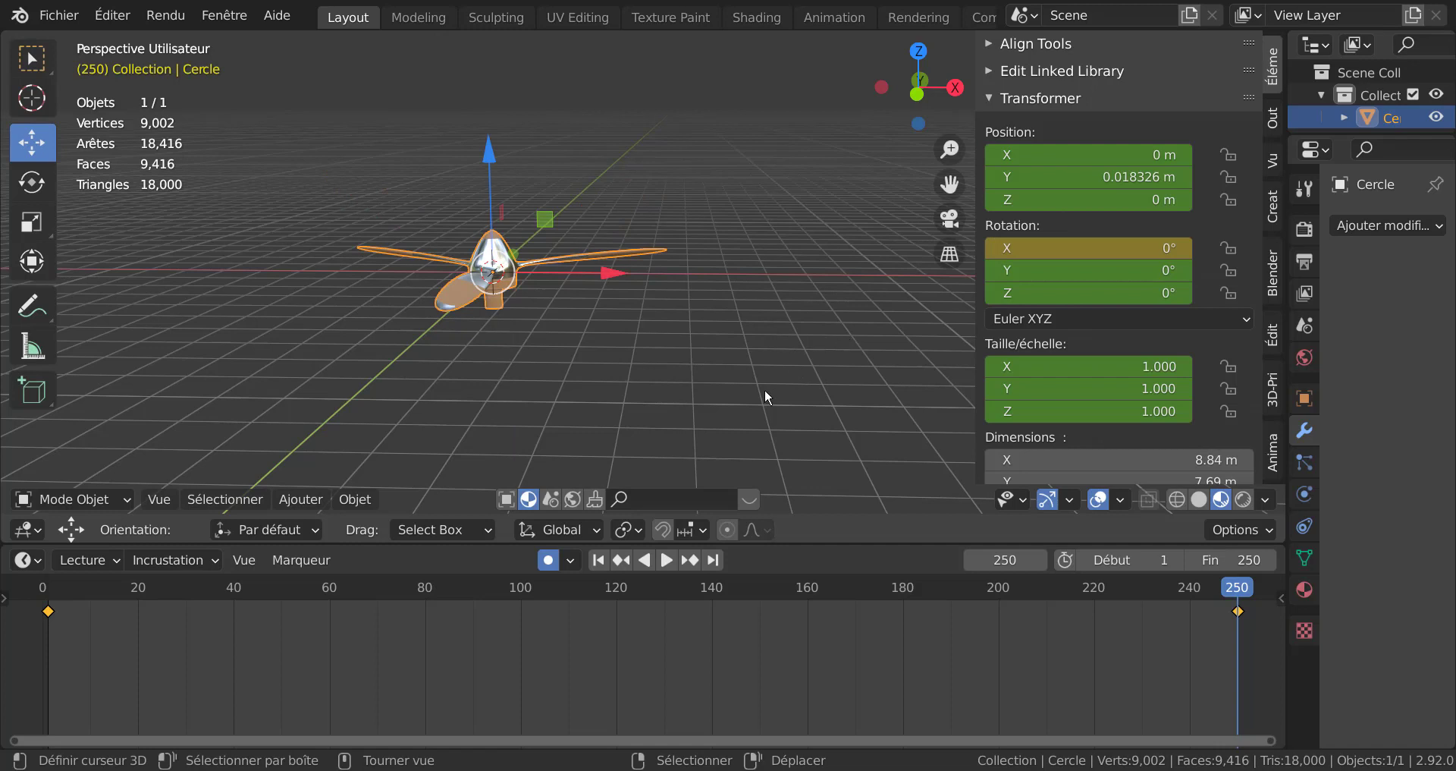
{"action": "key", "text": "x"}
{"action": "left_click", "coordinate": [250, 654]}
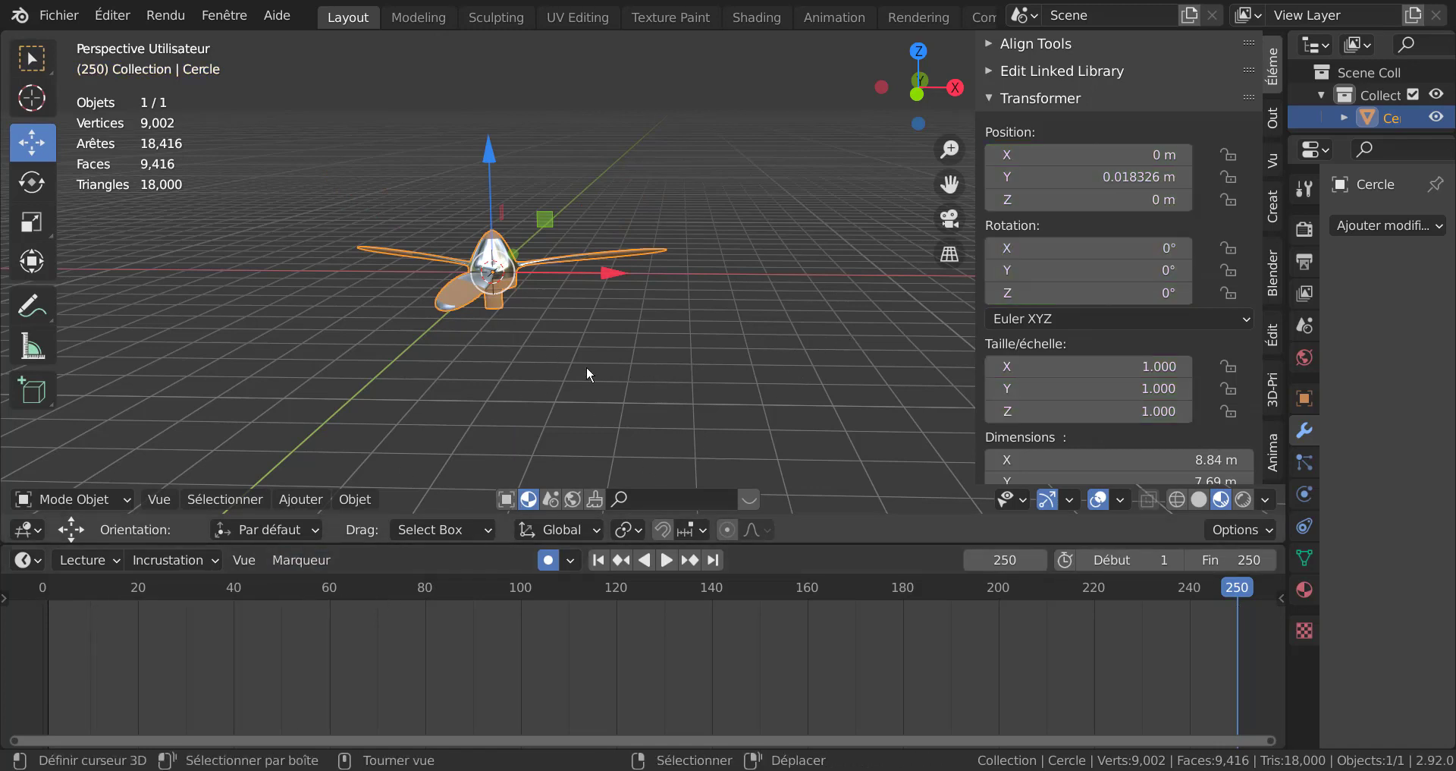
Step: Rotate the propeller 90° about the global X axis and apply its rotation and scale
{"action": "middle_click_drag", "start_coordinate": [673, 368], "coordinate": [553, 304]}
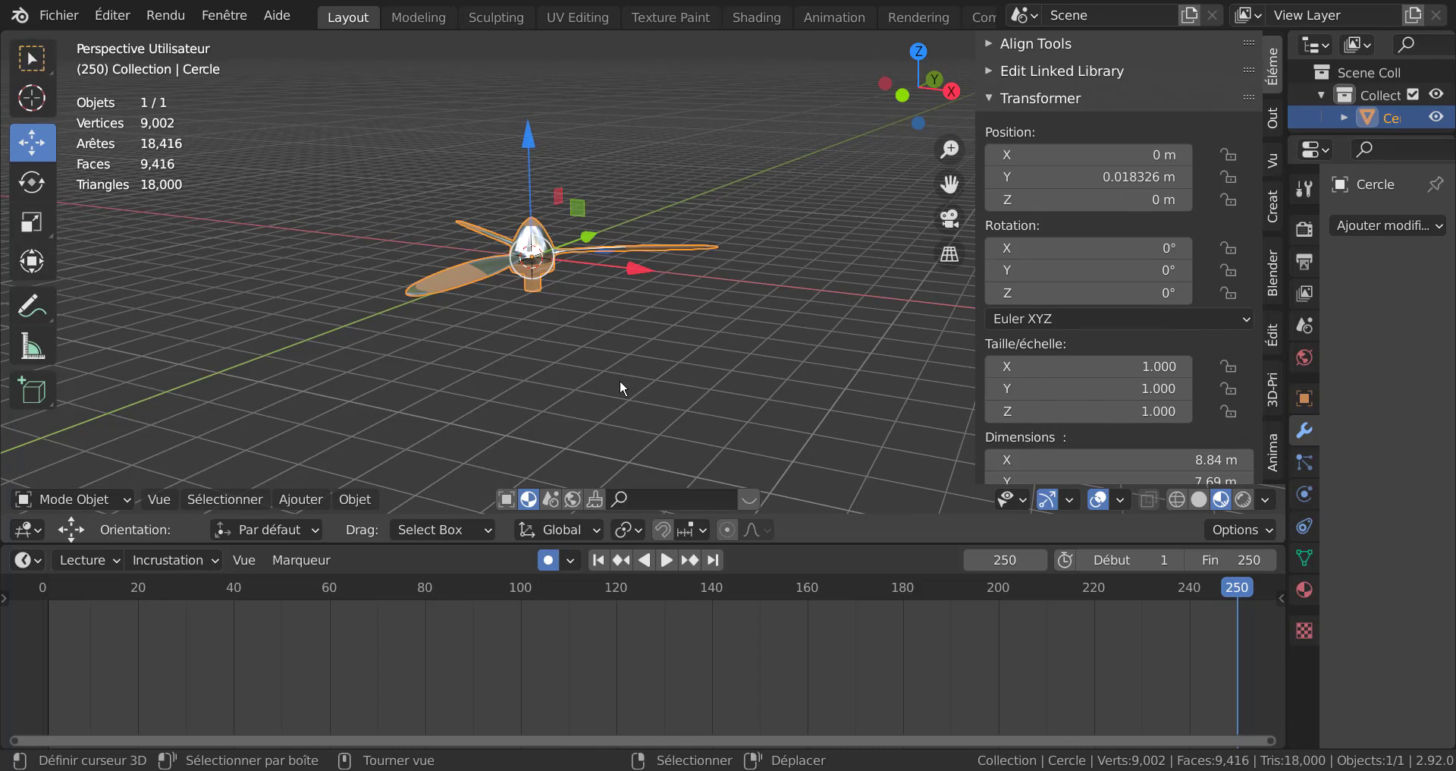
{"action": "type", "text": "rx90"}
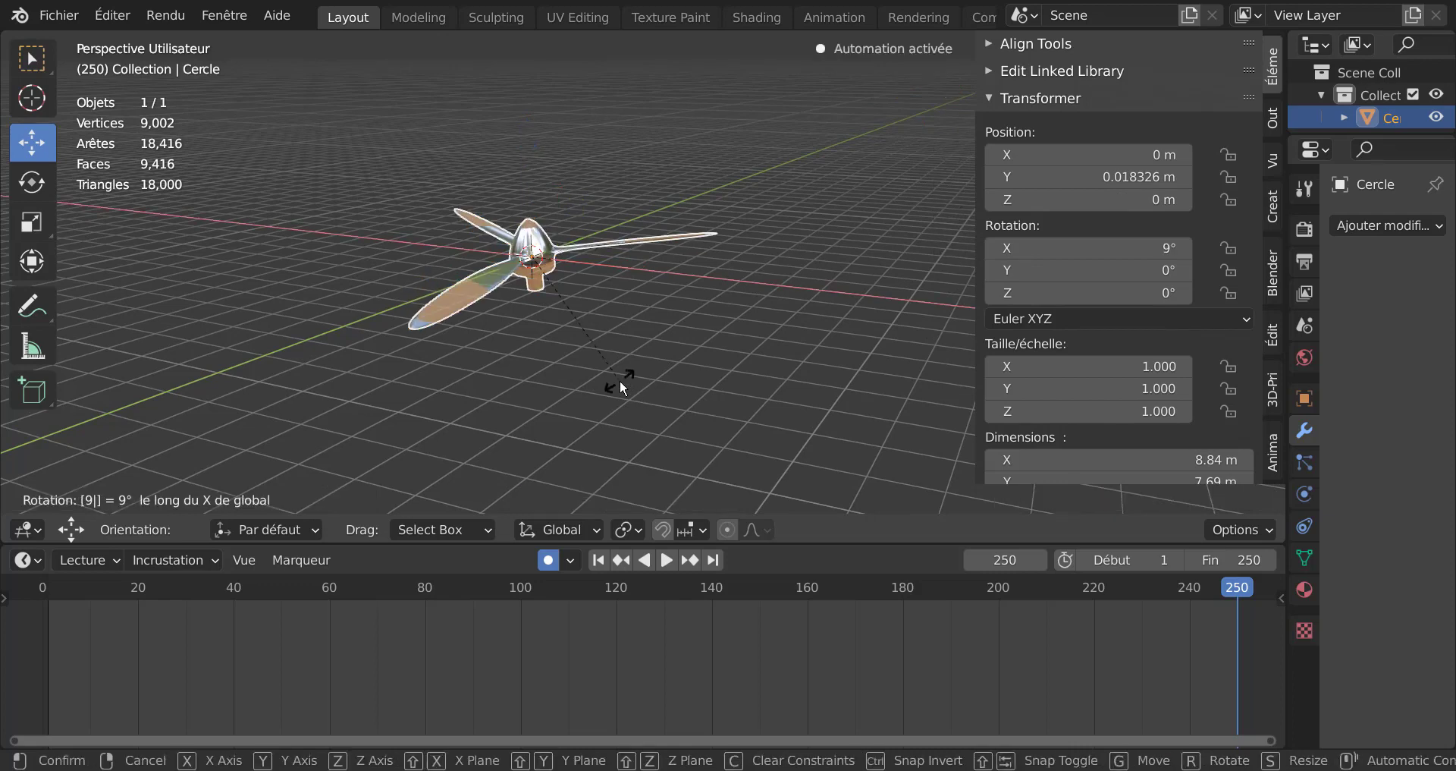
{"action": "key", "text": "Return"}
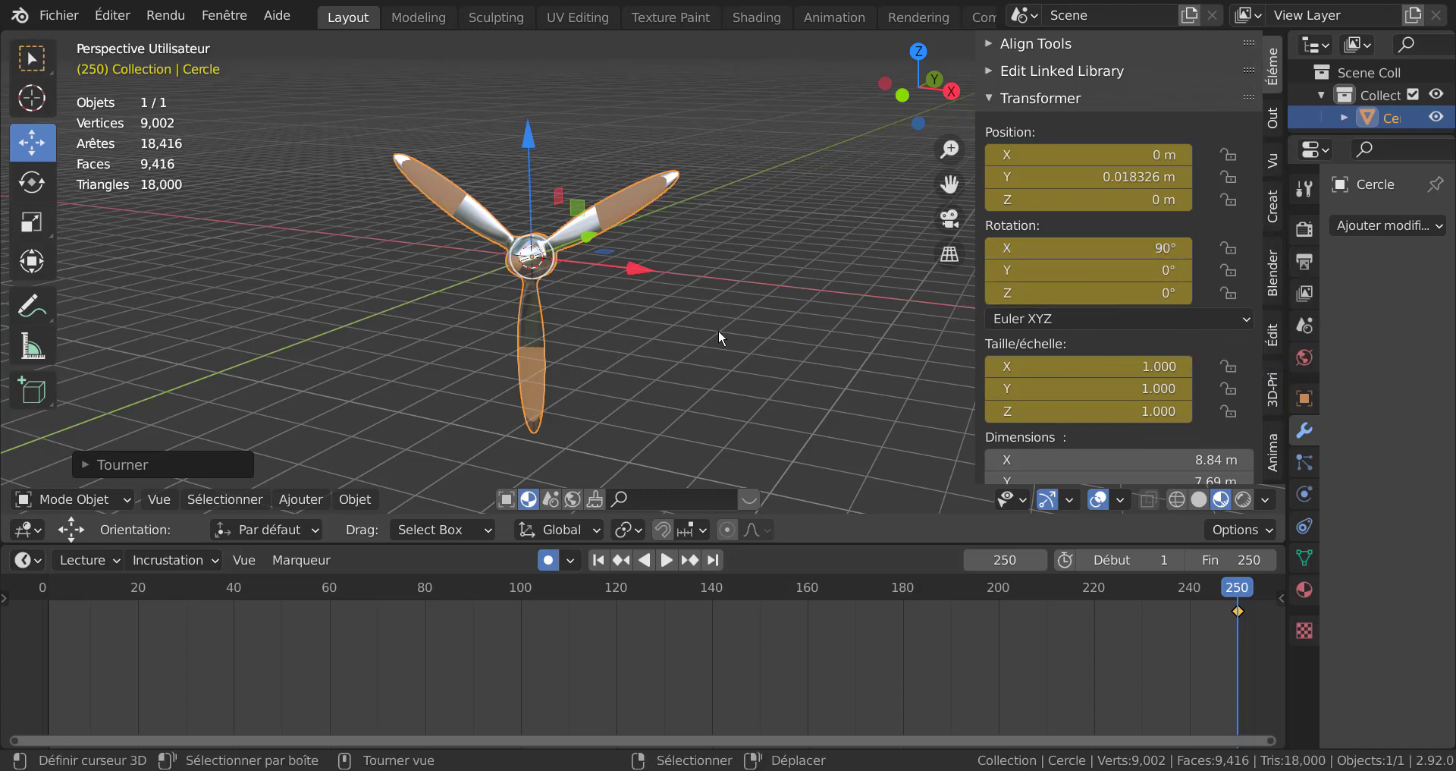
{"action": "key", "text": "ctrl+a"}
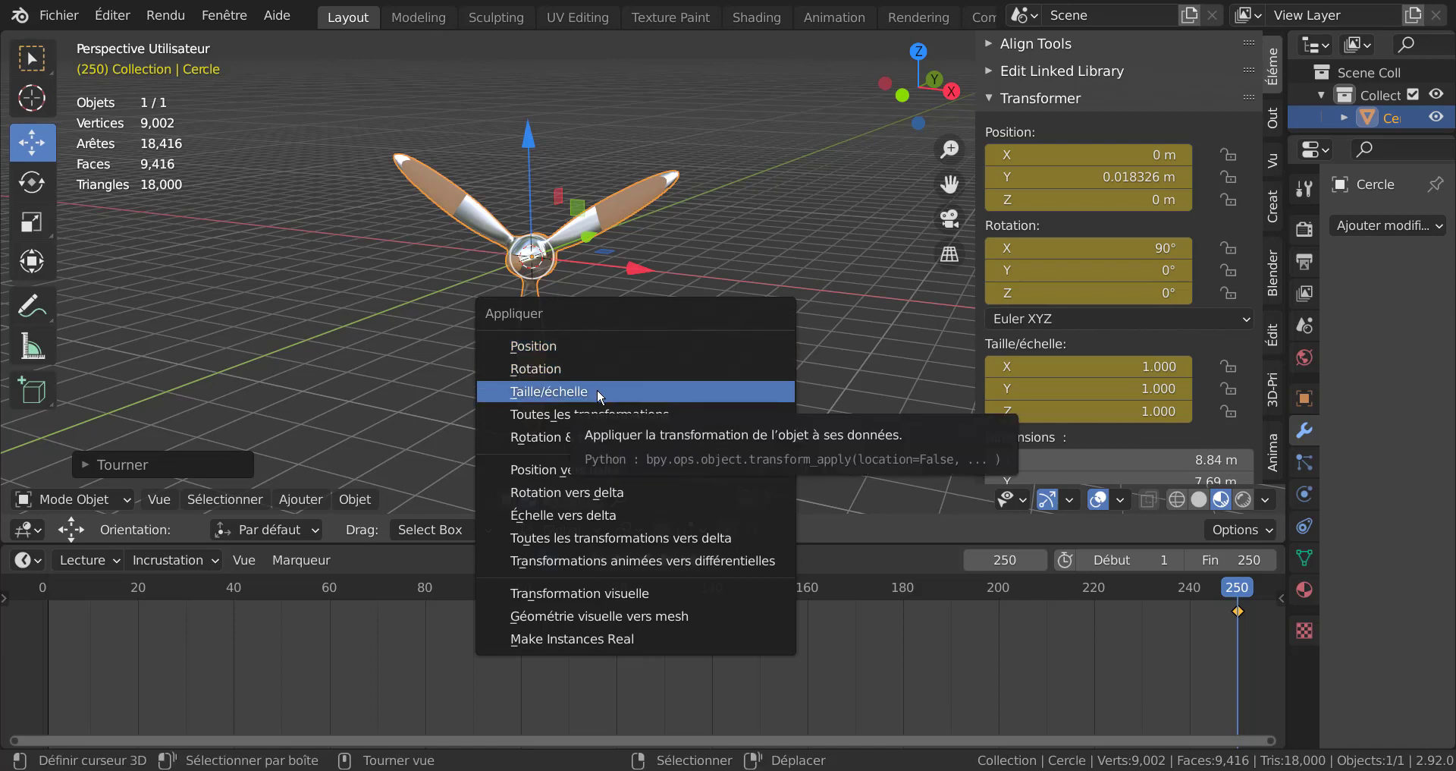
{"action": "left_click", "coordinate": [575, 439]}
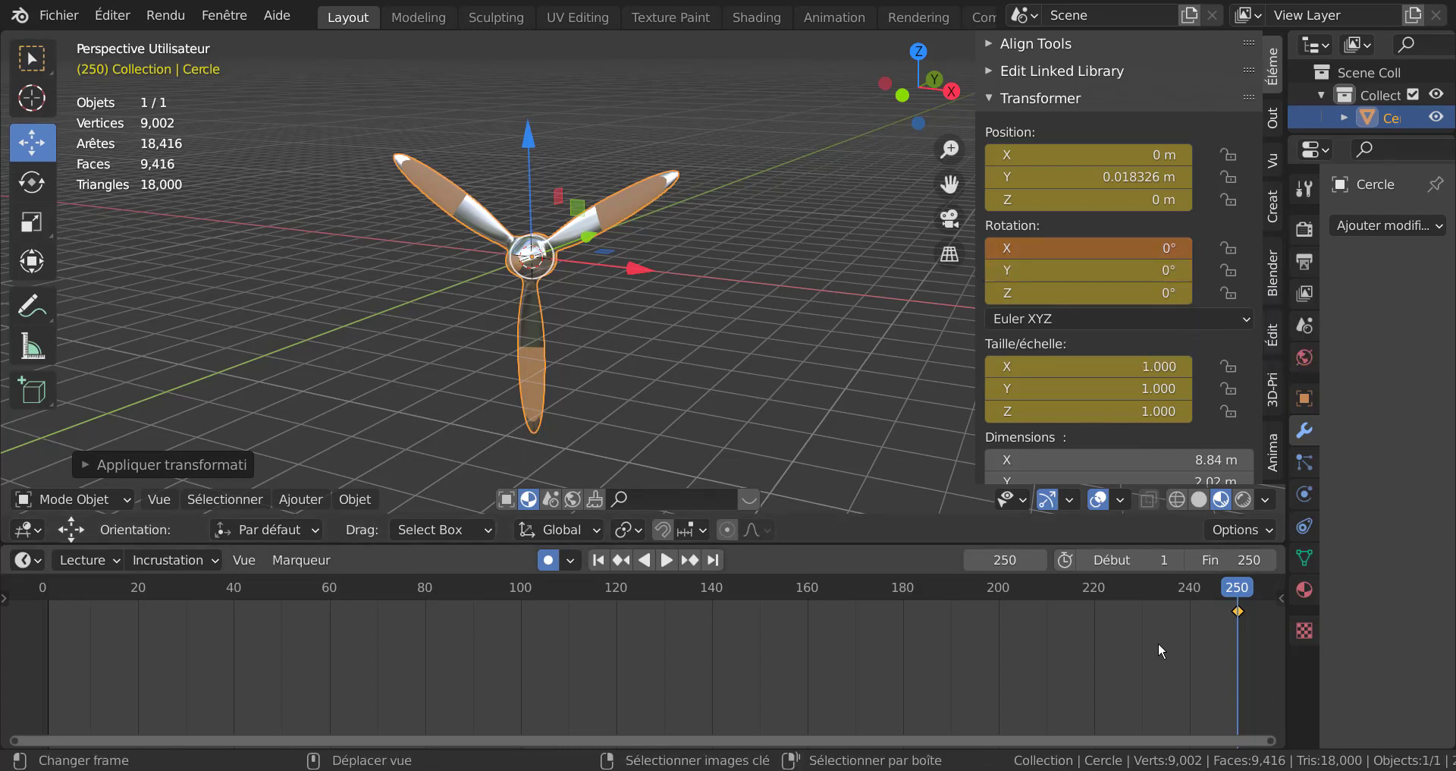
Step: Delete the propeller's keyframe at frame 250 and key its current transform at frame 1
{"action": "key", "text": "x"}
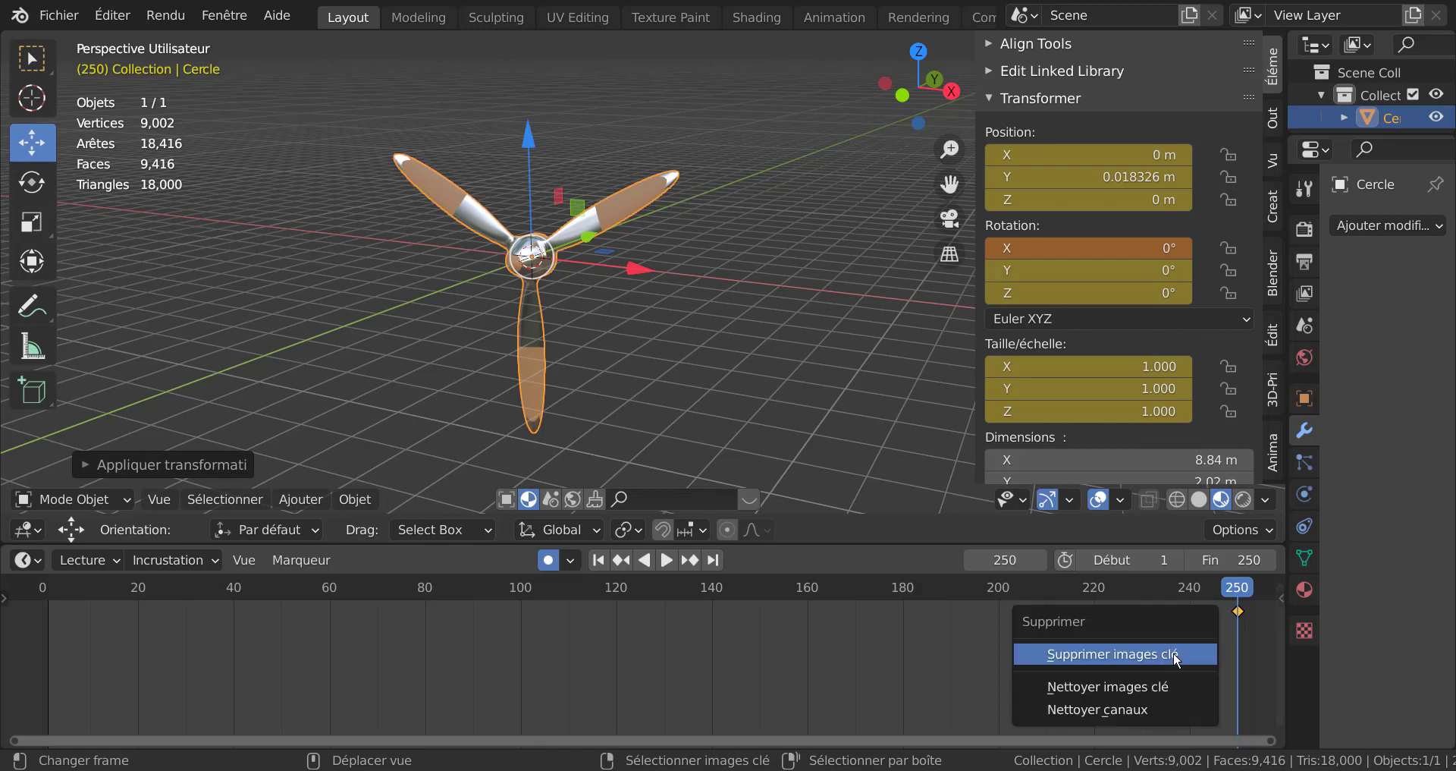
{"action": "left_click", "coordinate": [1176, 655]}
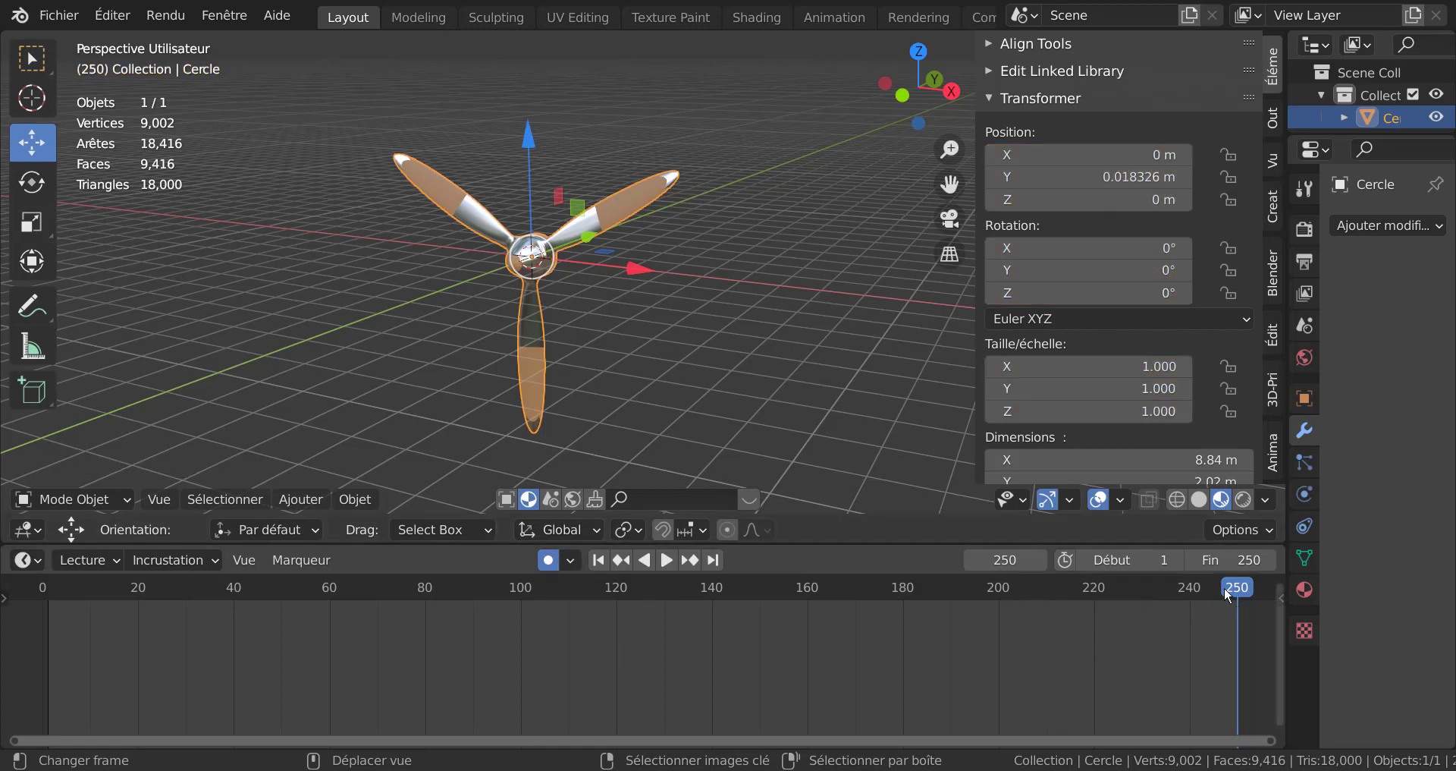
{"action": "left_click_drag", "start_coordinate": [1224, 586], "coordinate": [48, 703]}
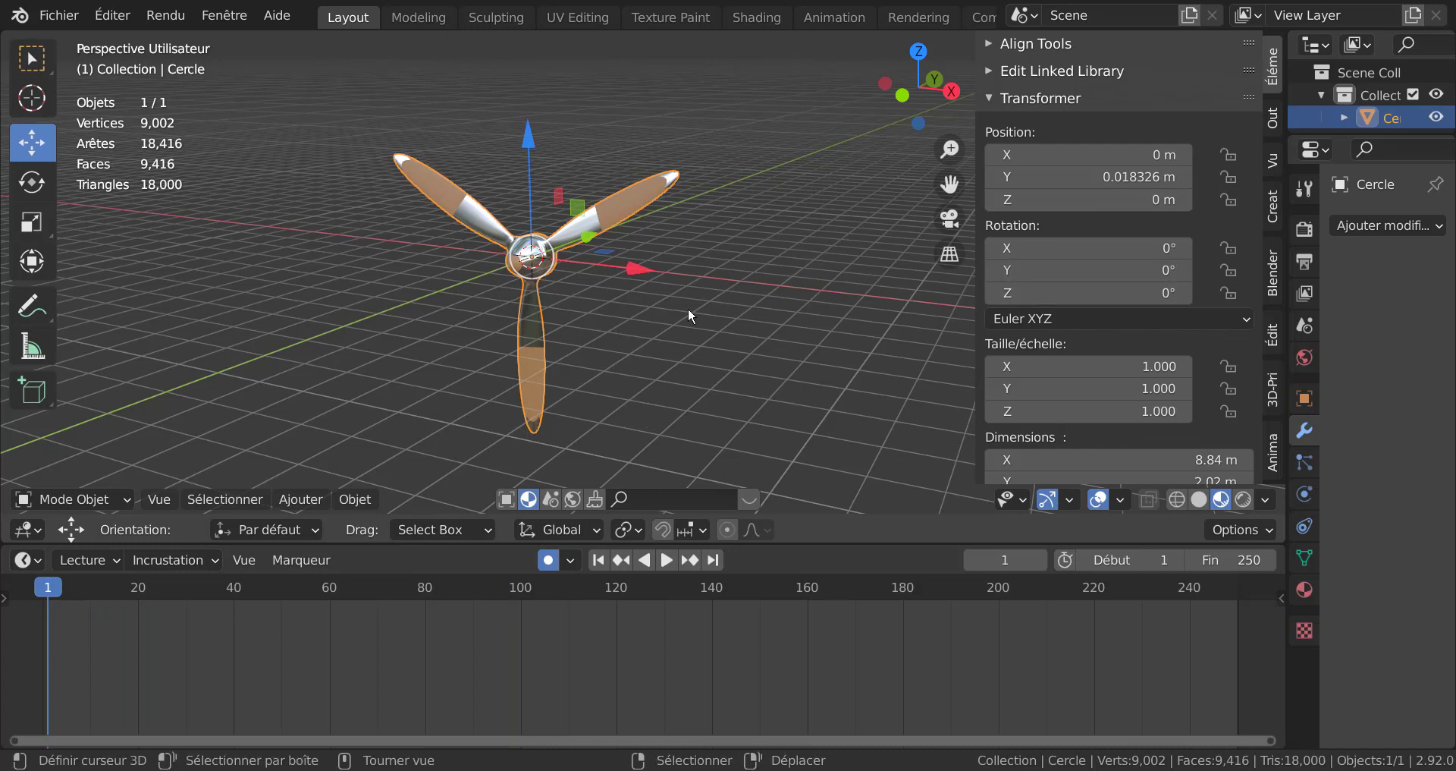
{"action": "left_click", "coordinate": [527, 140]}
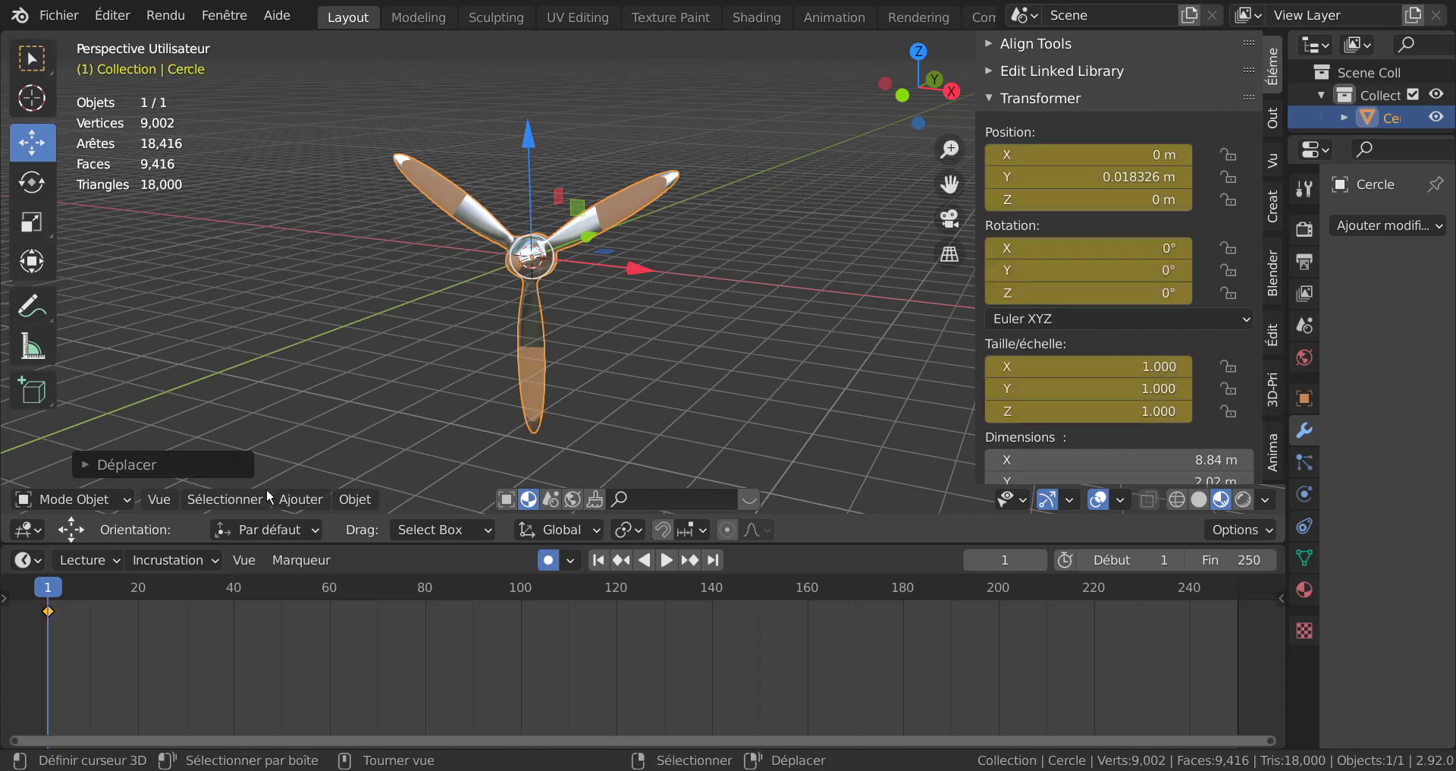
Step: Try keying the propeller's X rotation at 7320° on frame 250, and undo it
{"action": "left_click_drag", "start_coordinate": [55, 592], "coordinate": [1232, 603]}
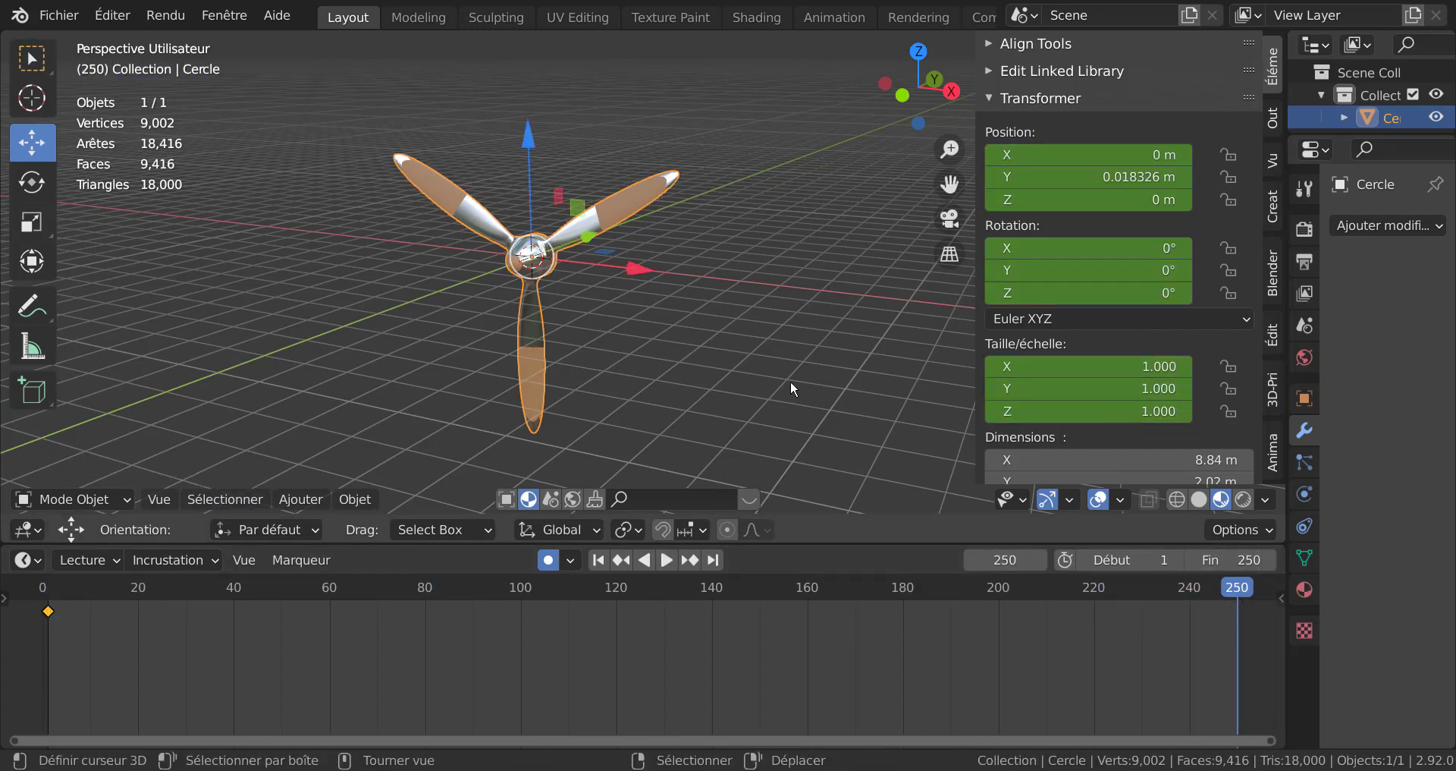
{"action": "left_click", "coordinate": [1086, 244]}
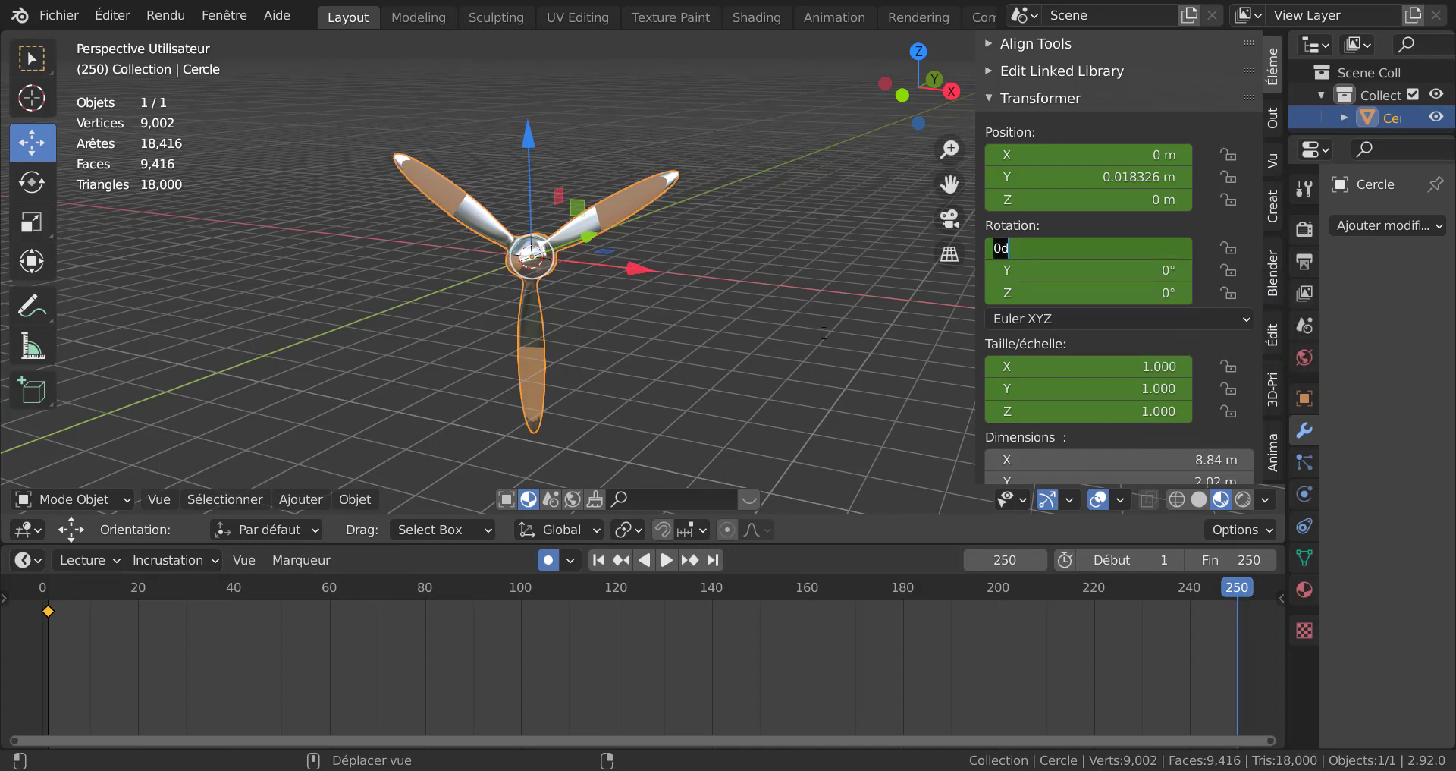
{"action": "type", "text": "7320"}
{"action": "key", "text": "Return"}
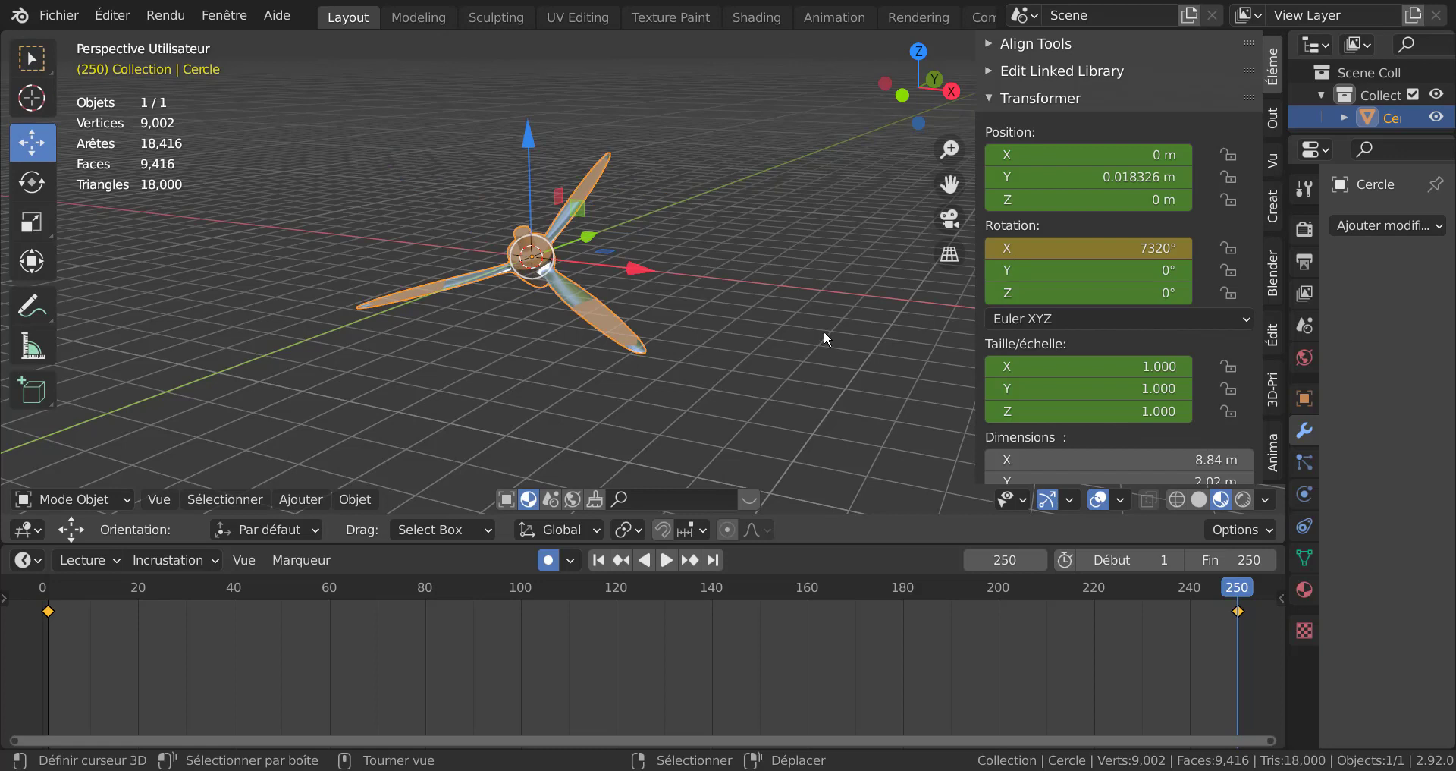
{"action": "key", "text": "ctrl+z"}
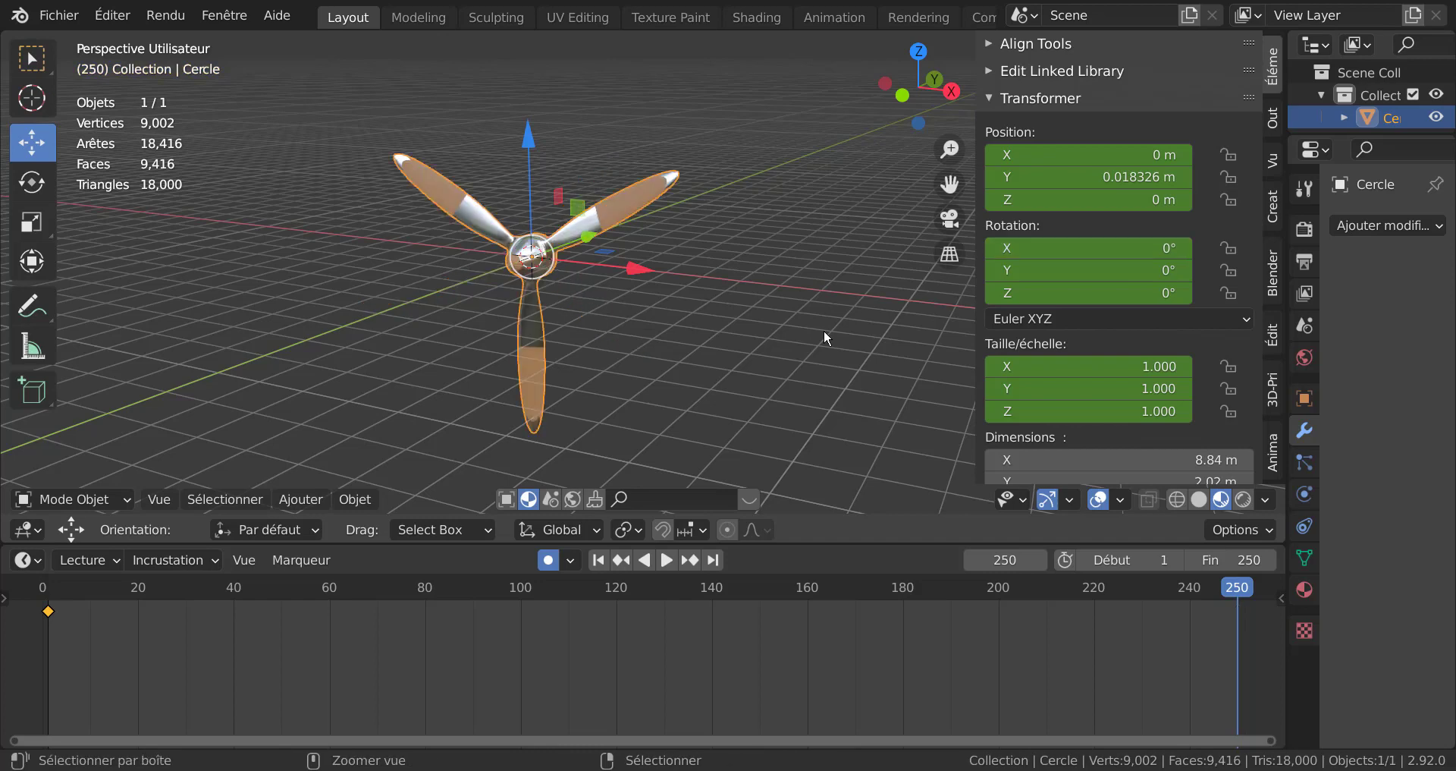
Step: Test the 7320° X rotation at frame 250 again from the front view, and undo it
{"action": "key", "text": "KP_1"}
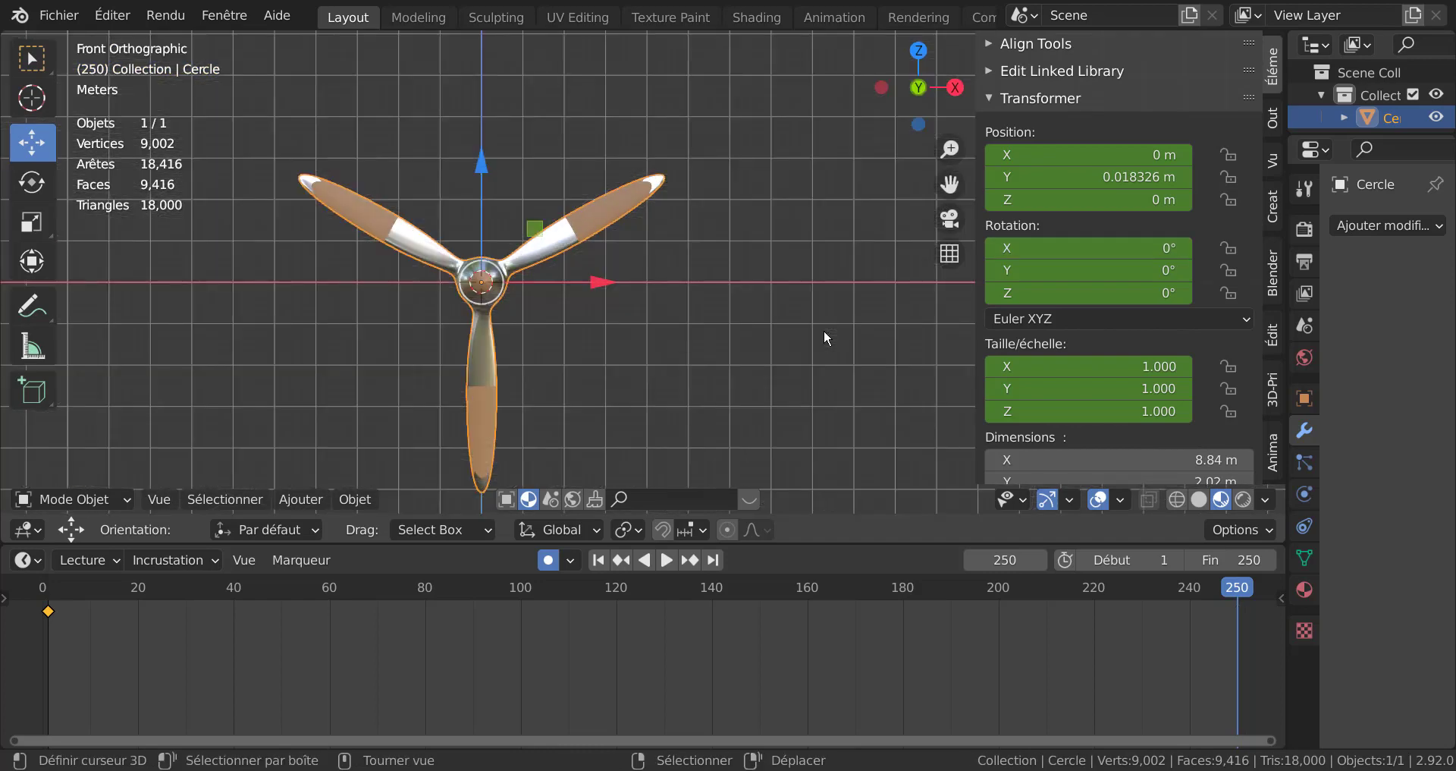
{"action": "left_click", "coordinate": [1088, 248]}
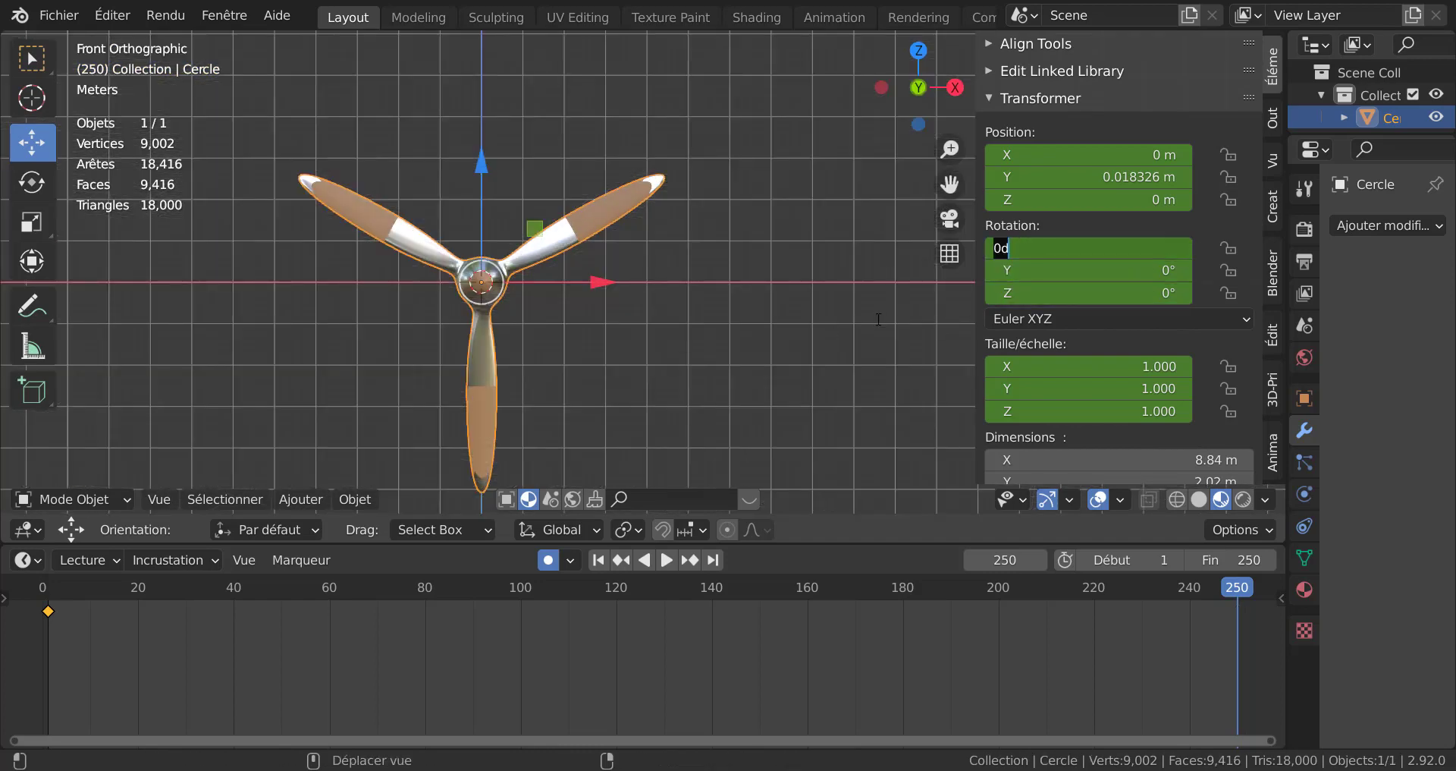
{"action": "type", "text": "7320"}
{"action": "key", "text": "Return"}
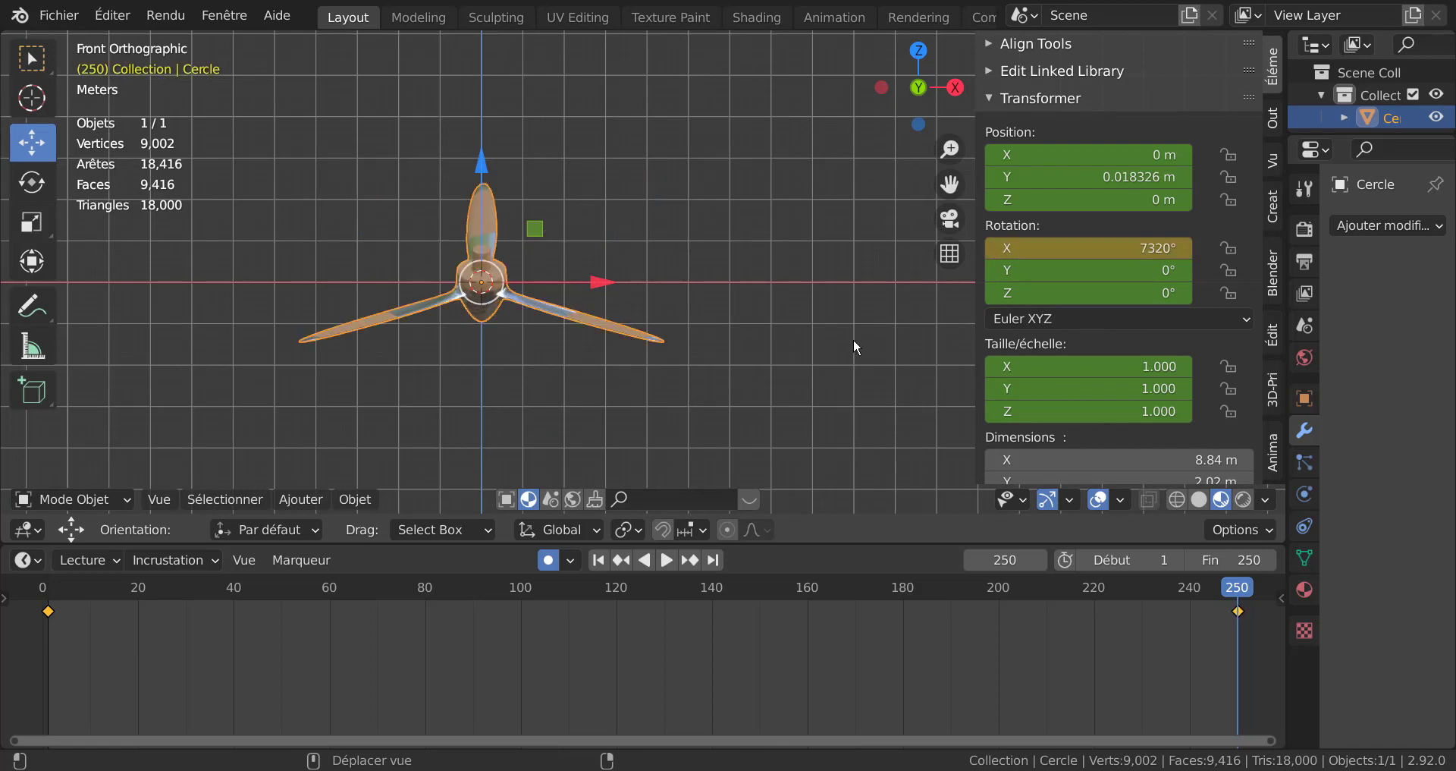
{"action": "key", "text": "ctrl+z"}
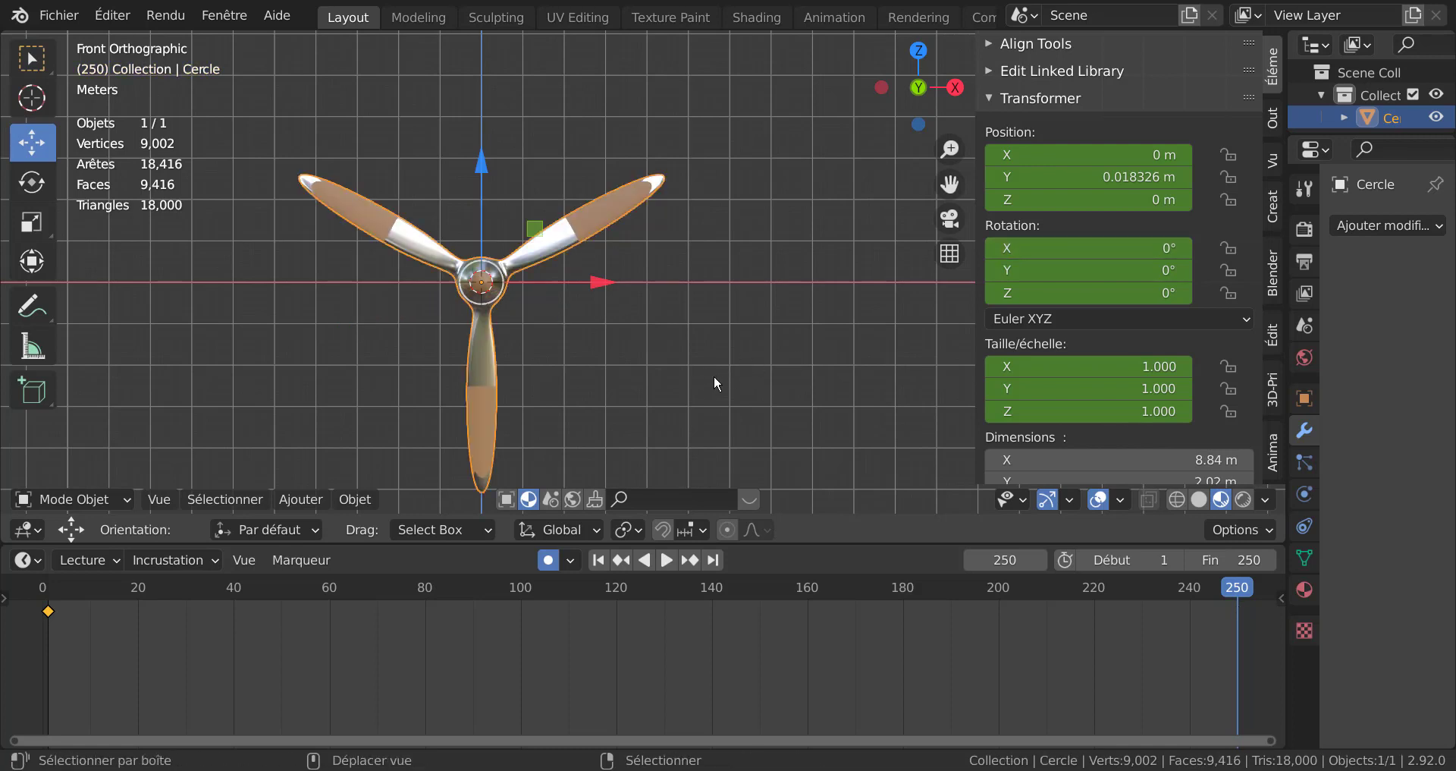
Step: Delete the propeller's remaining keyframe at frame 1 and turn off automatic keyframing
{"action": "middle_click_drag", "start_coordinate": [713, 375], "coordinate": [808, 329], "text": "shift"}
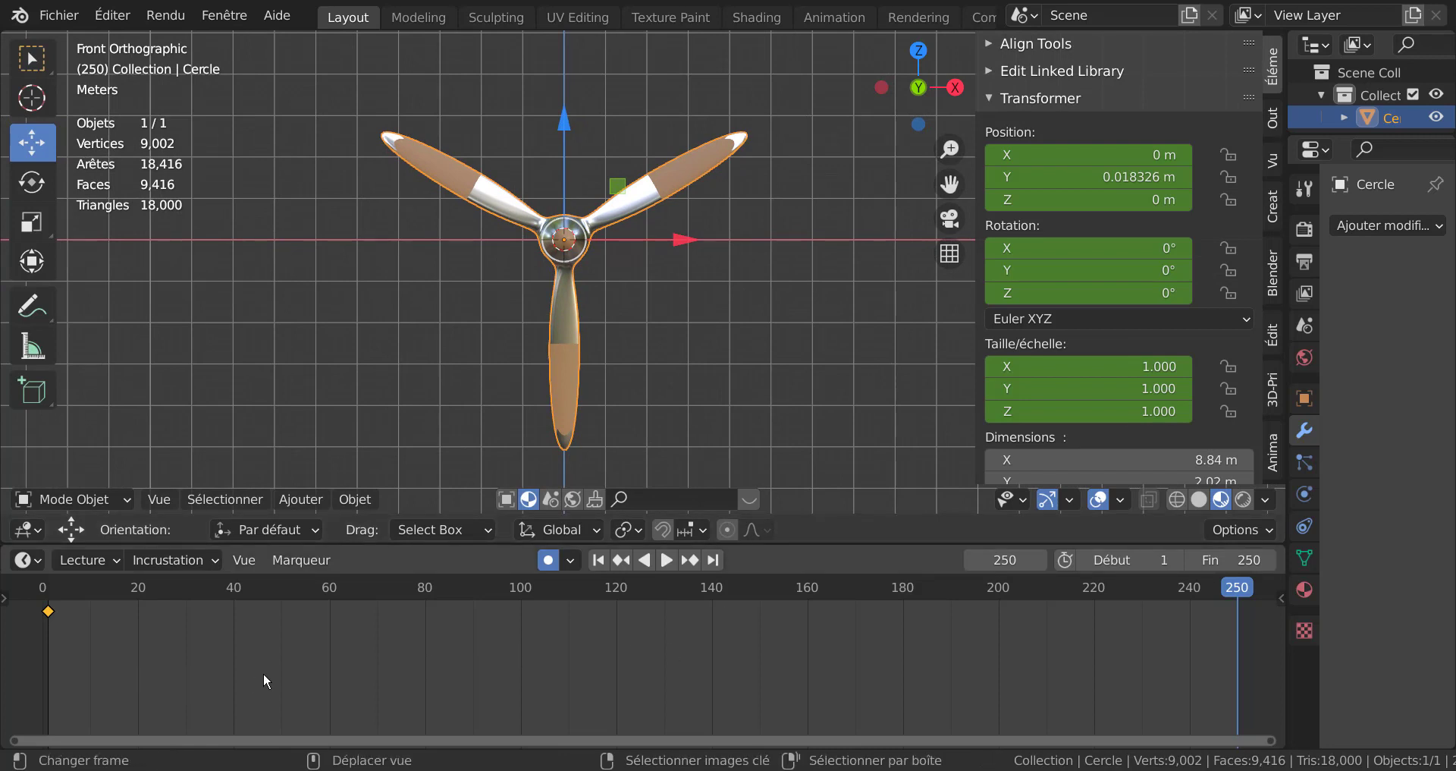
{"action": "right_click", "coordinate": [317, 668]}
{"action": "key", "text": "a"}
{"action": "key", "text": "x"}
{"action": "left_click", "coordinate": [198, 661]}
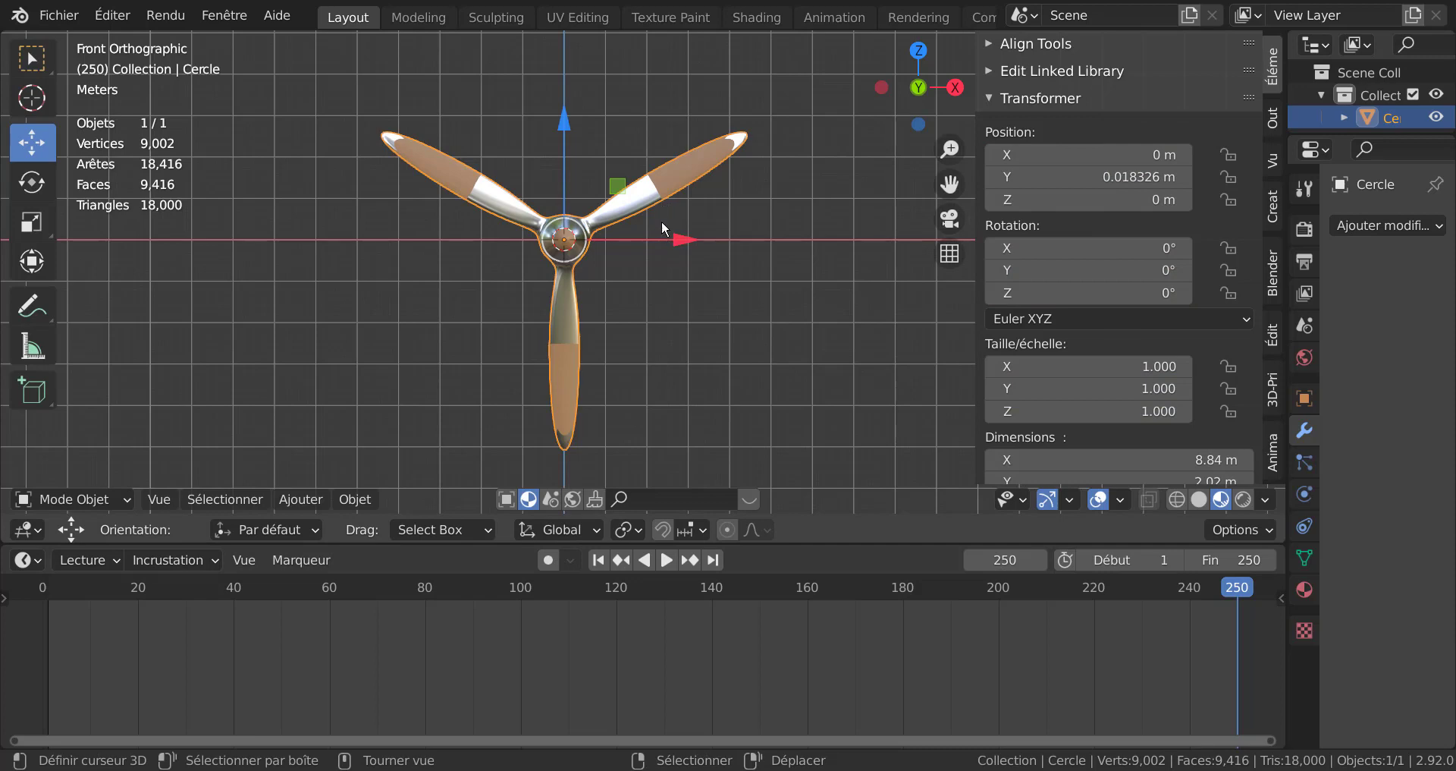
Step: Try rotating the propeller freely around its hub in the front view, cancelling each rotation
{"action": "key", "text": "r"}
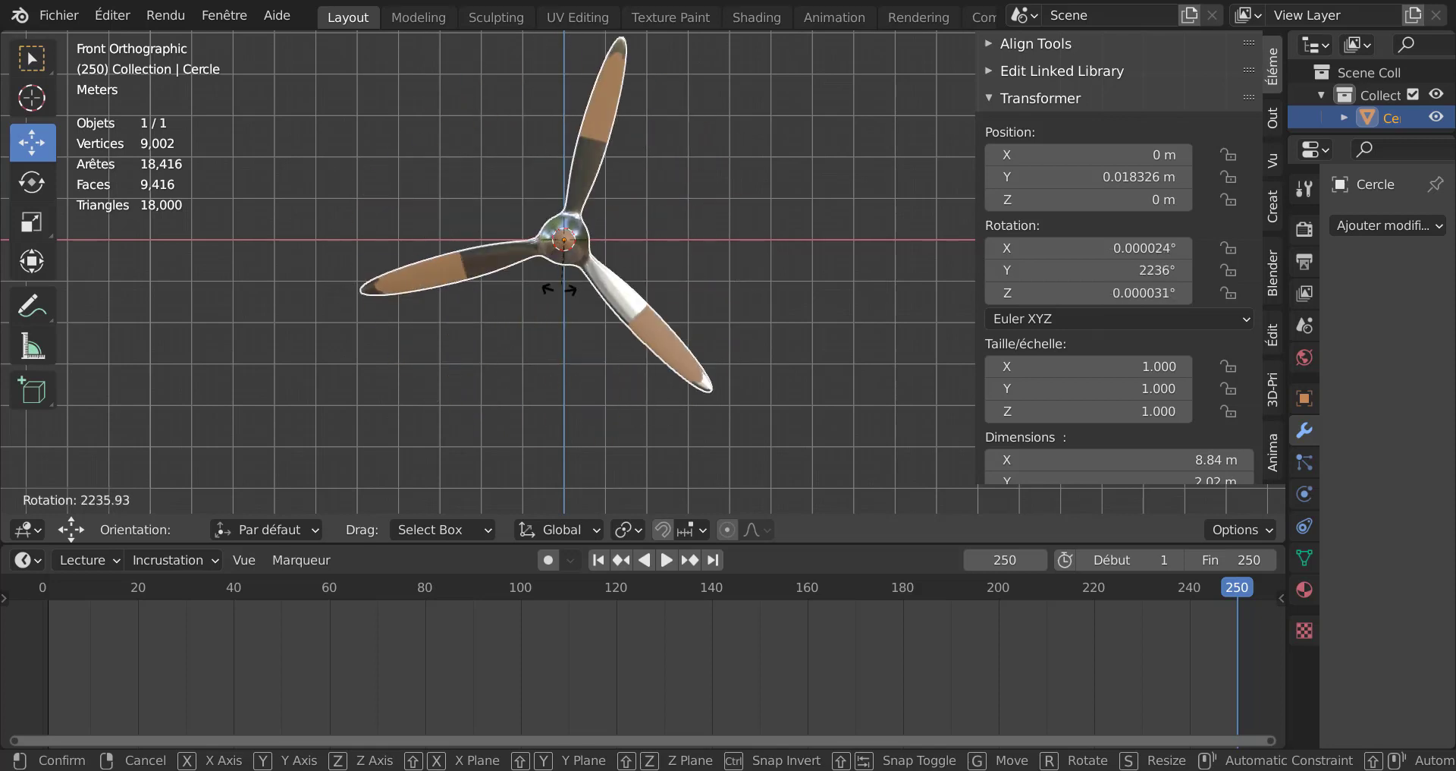
{"action": "right_click", "coordinate": [352, 301]}
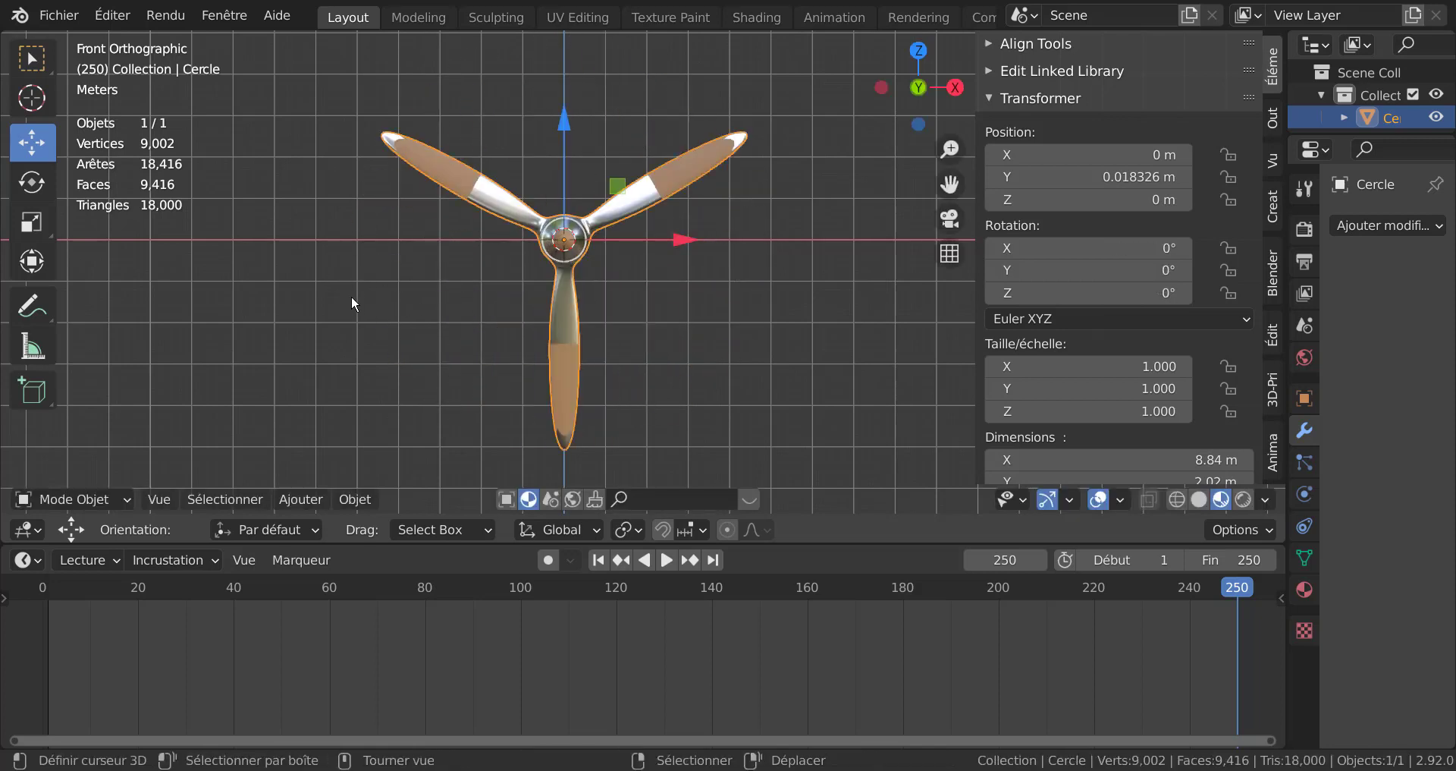
{"action": "left_click", "coordinate": [558, 530]}
{"action": "key", "text": "r"}
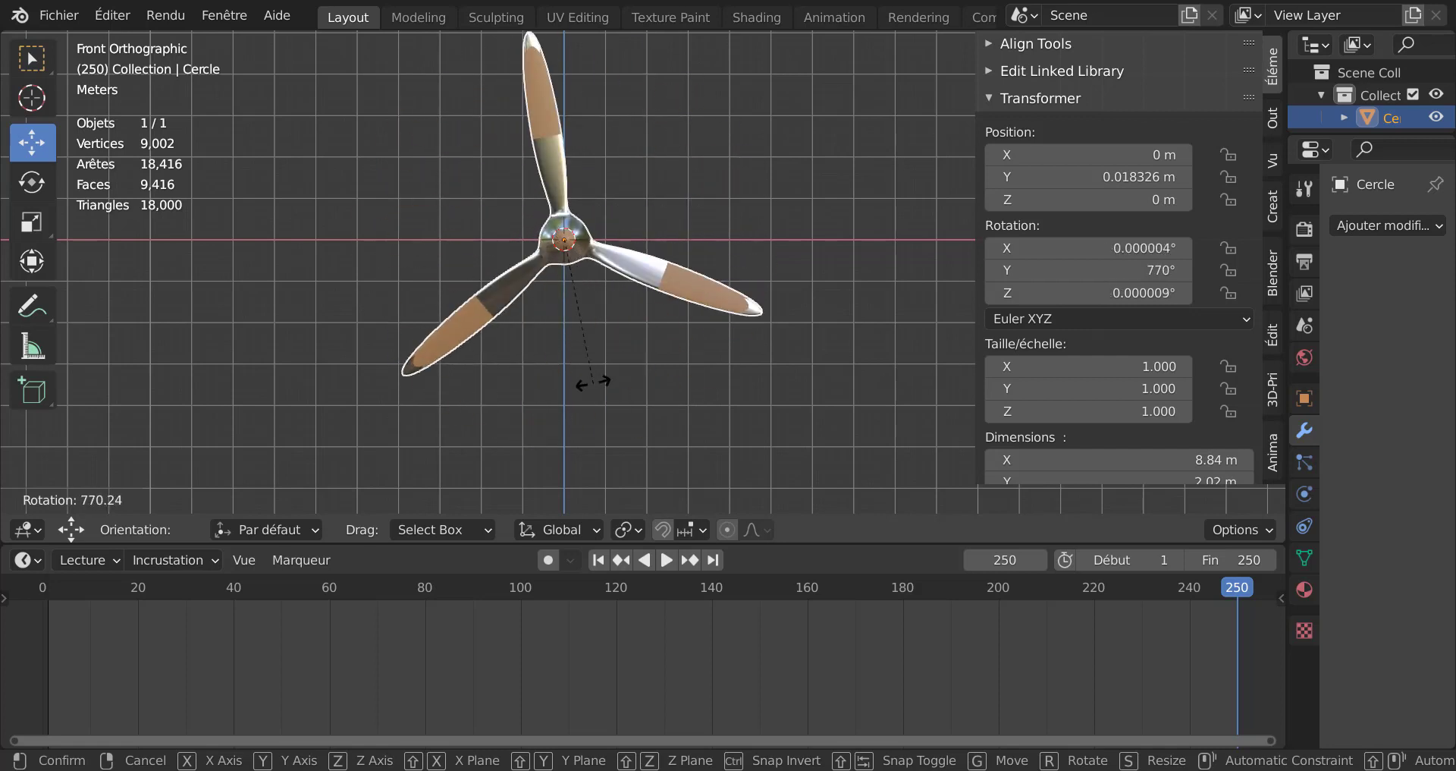
{"action": "key", "text": "Escape"}
Step: Go to frame 1 and apply all transformations to the propeller
{"action": "left_click_drag", "start_coordinate": [1226, 589], "coordinate": [46, 618]}
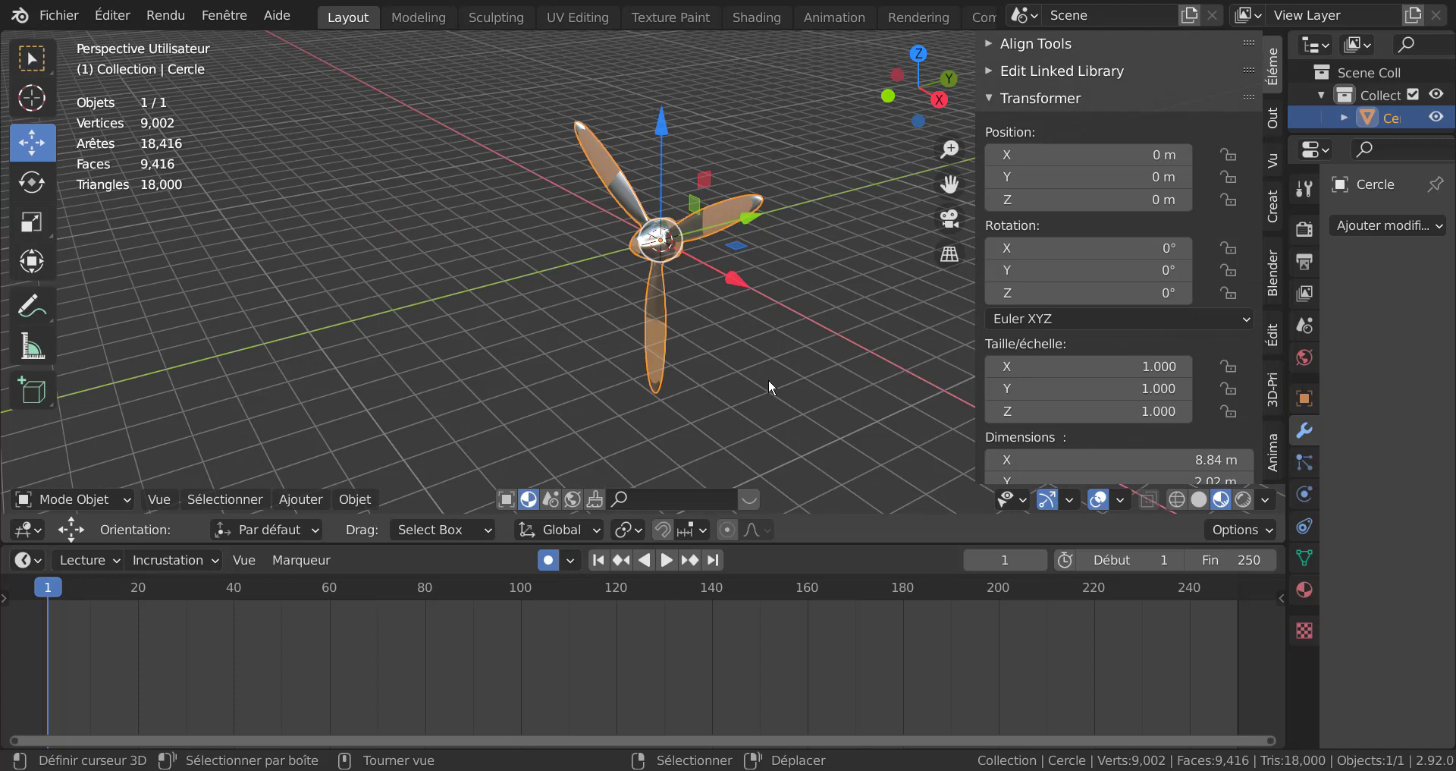
{"action": "key", "text": "KP_1"}
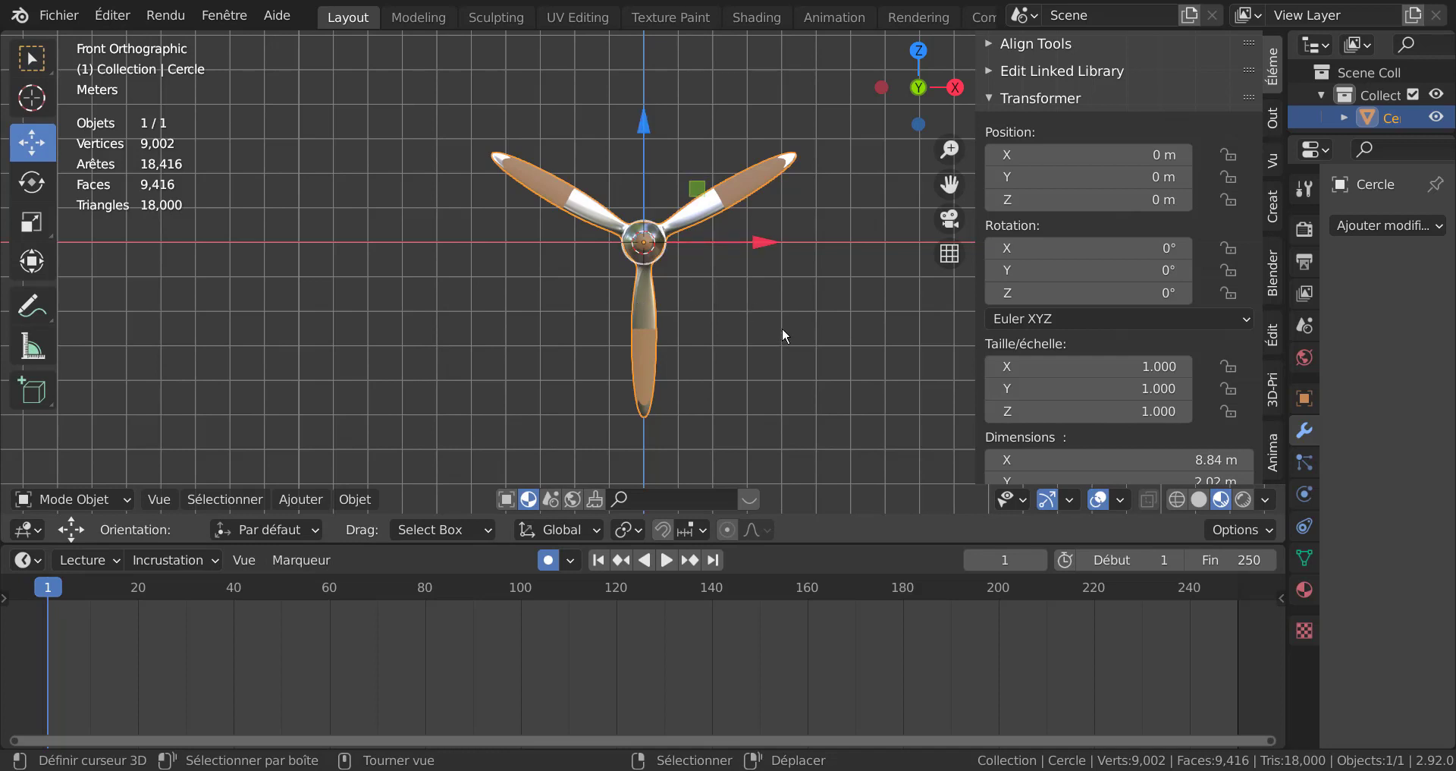
{"action": "key", "text": "ctrl+a"}
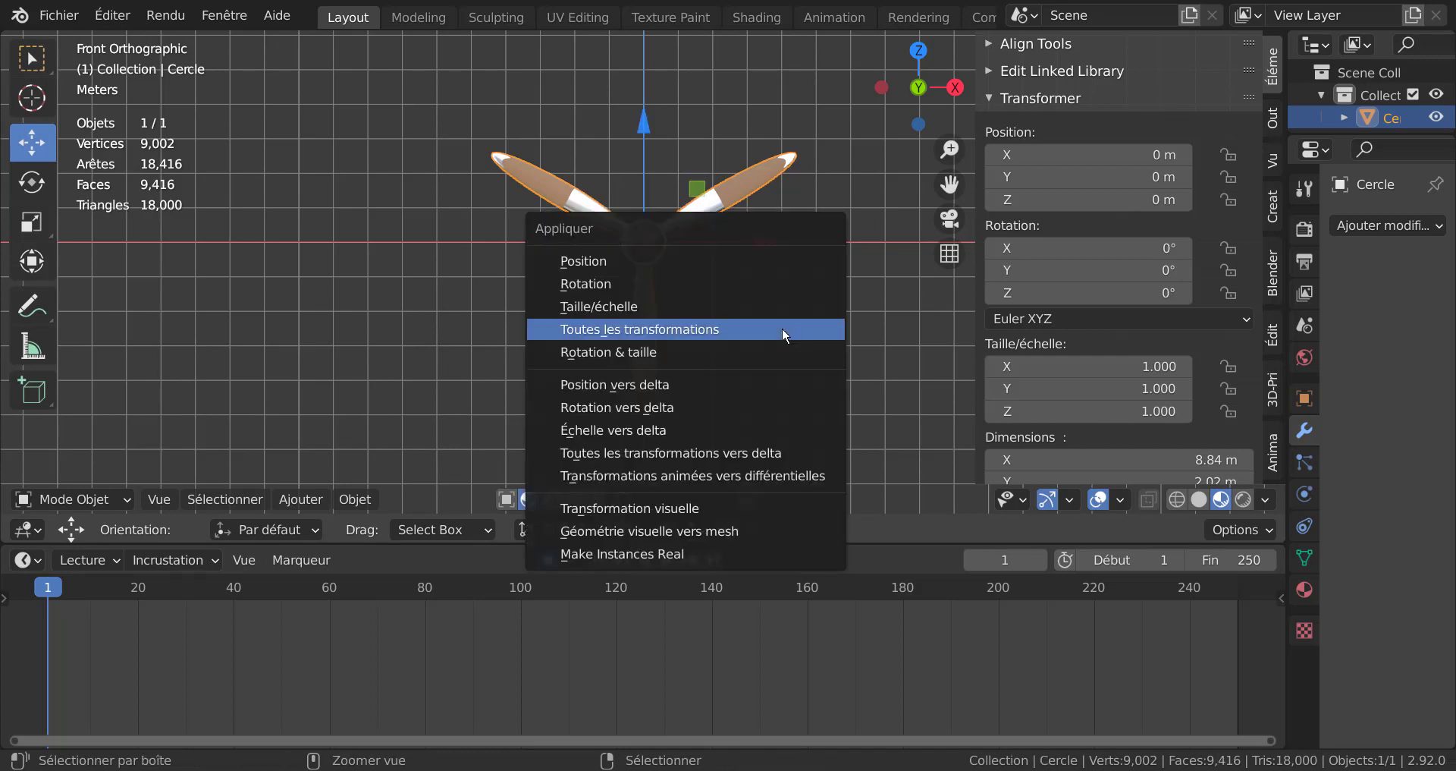
{"action": "left_click", "coordinate": [650, 330]}
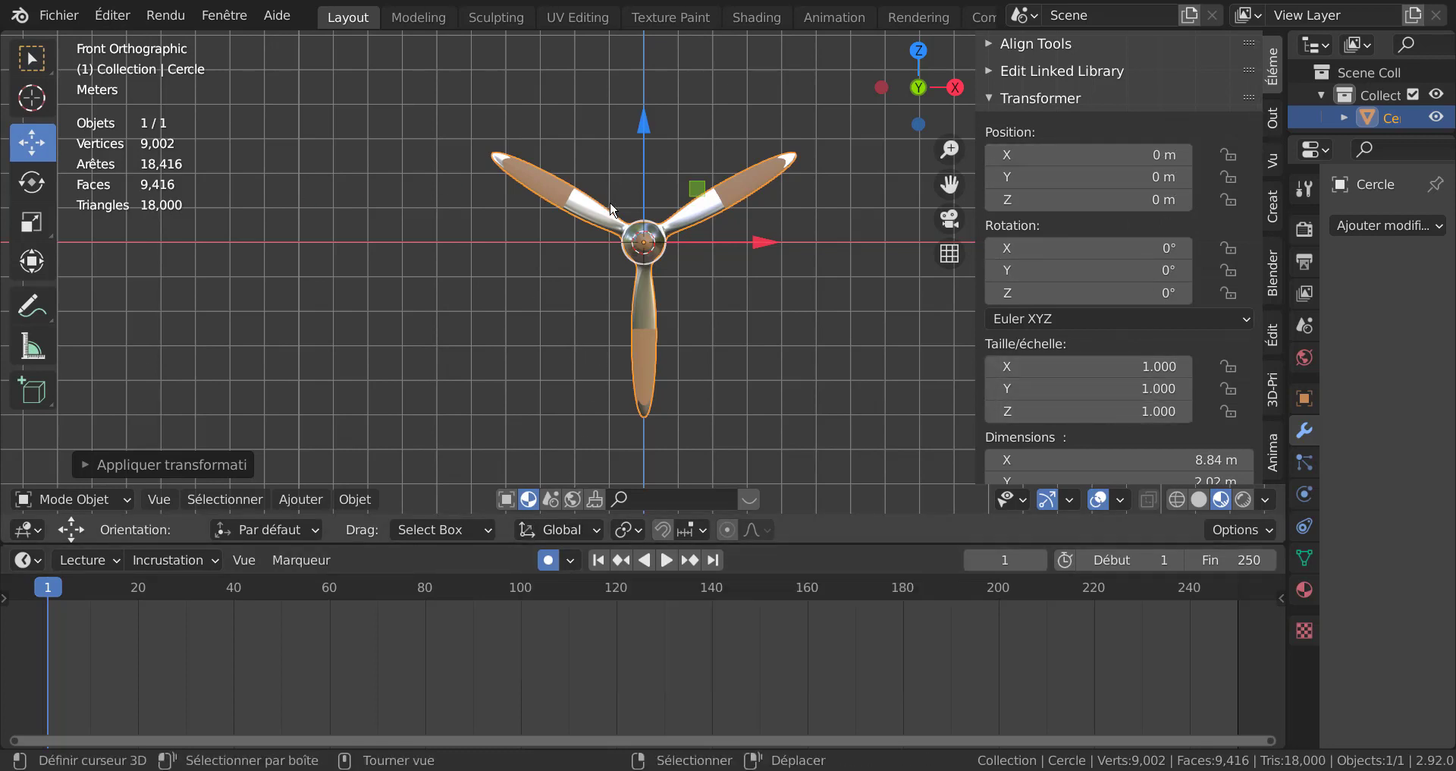
Step: Record the propeller's unrotated pose as a keyframe at frame 1 and run through the timeline to frame 250
{"action": "left_click", "coordinate": [643, 125]}
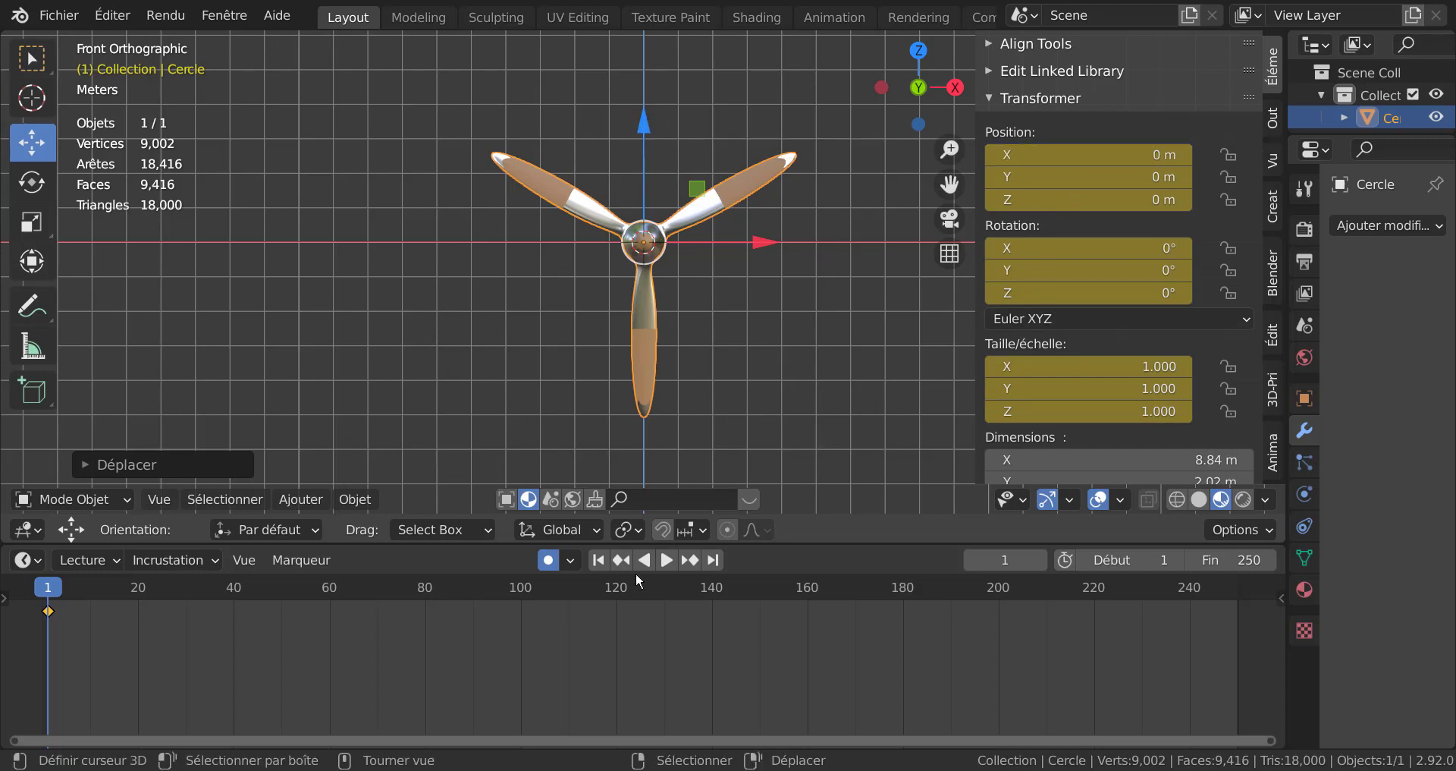
{"action": "key", "text": "space"}
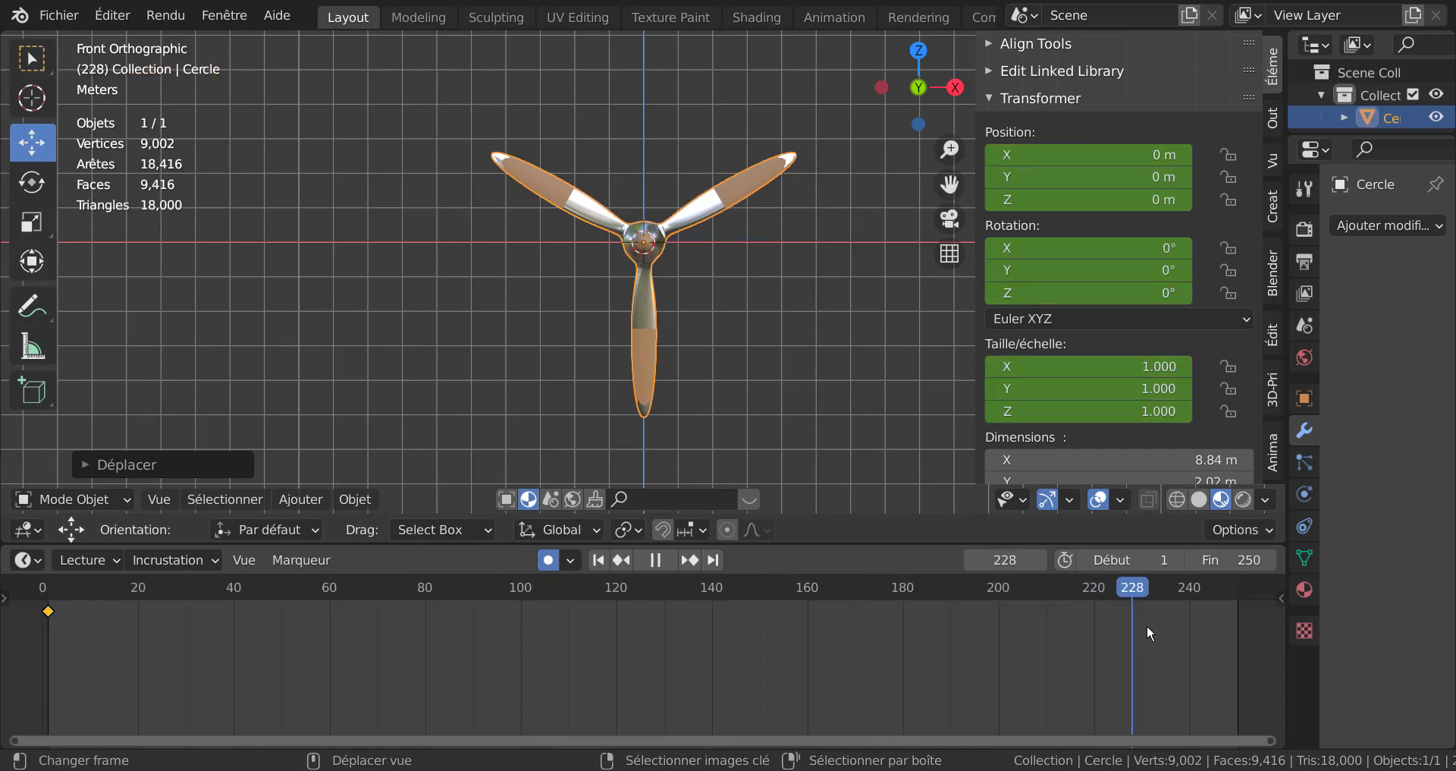
{"action": "left_click_drag", "start_coordinate": [1239, 629], "coordinate": [1235, 585]}
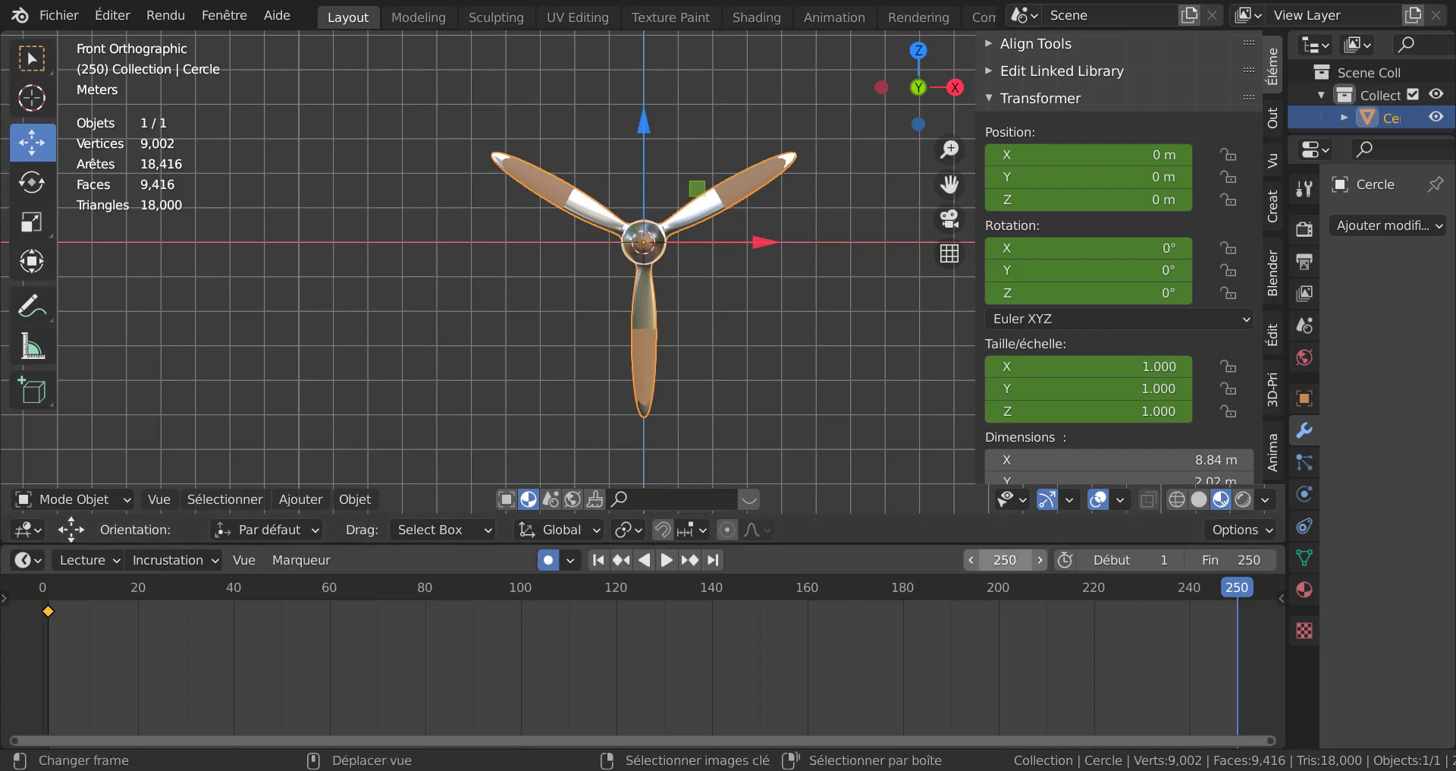
Step: Set the current frame to 0
{"action": "left_click", "coordinate": [1005, 560]}
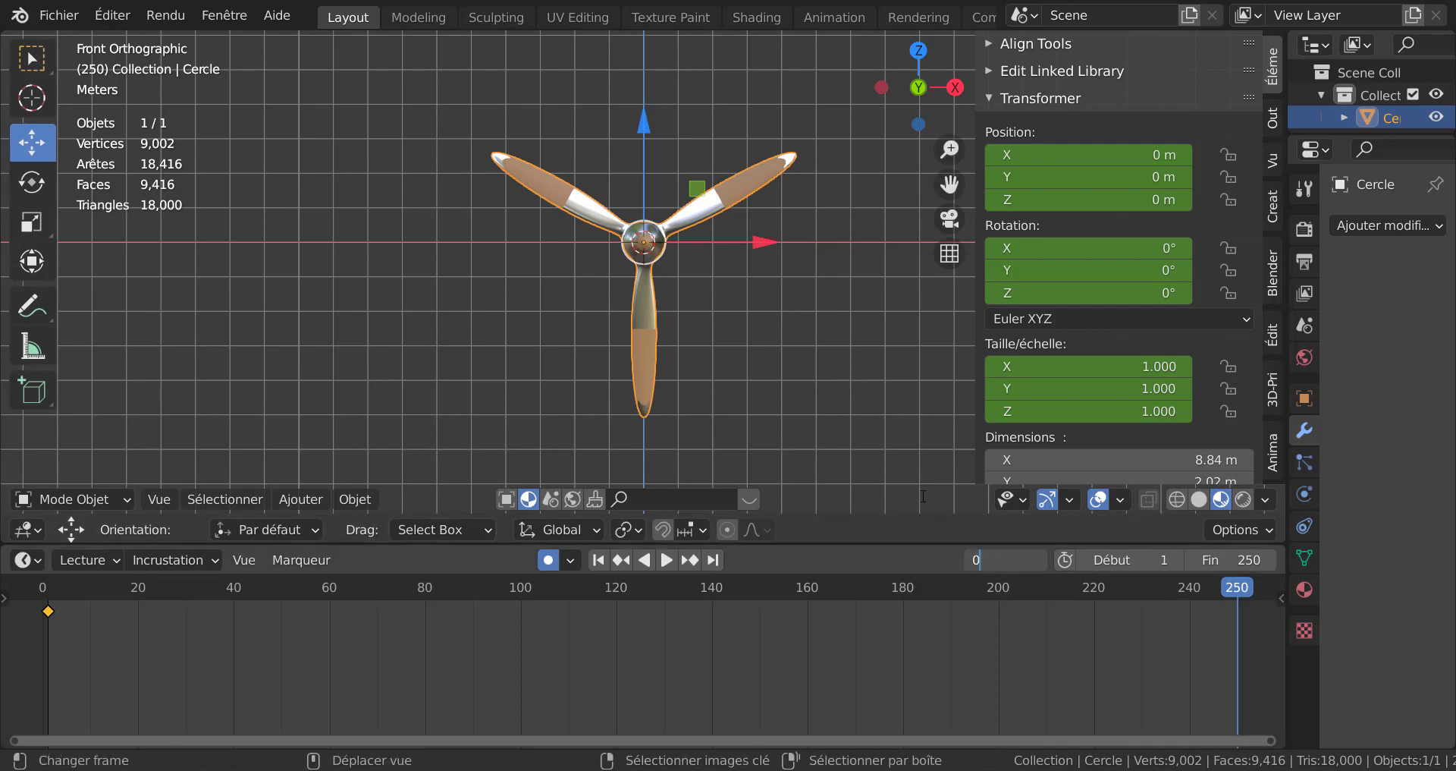
{"action": "type", "text": "0"}
{"action": "key", "text": "Return"}
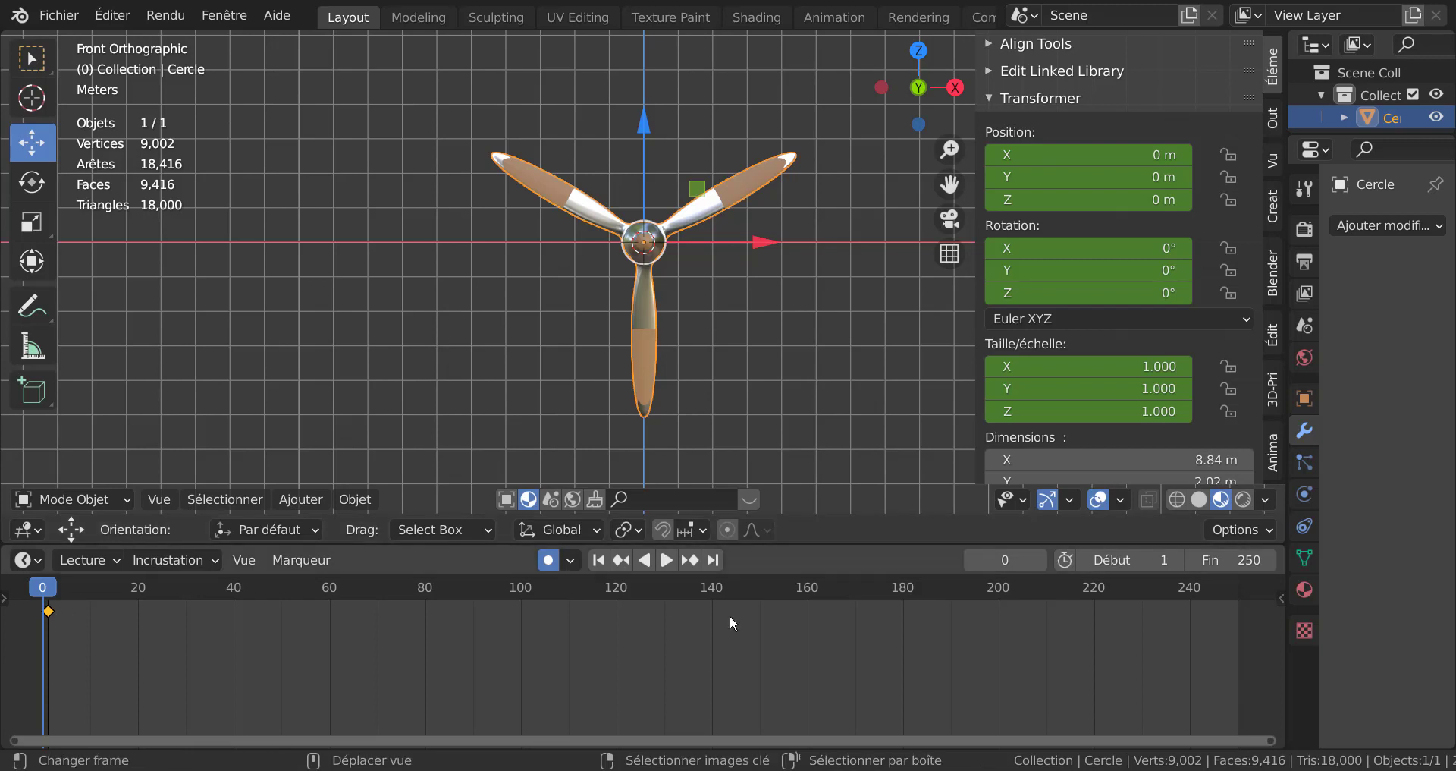
Step: Go to frame 250, key the propeller's Y rotation at 7320°, and turn off automatic keyframing
{"action": "left_click", "coordinate": [988, 563]}
{"action": "type", "text": "250"}
{"action": "key", "text": "Return"}
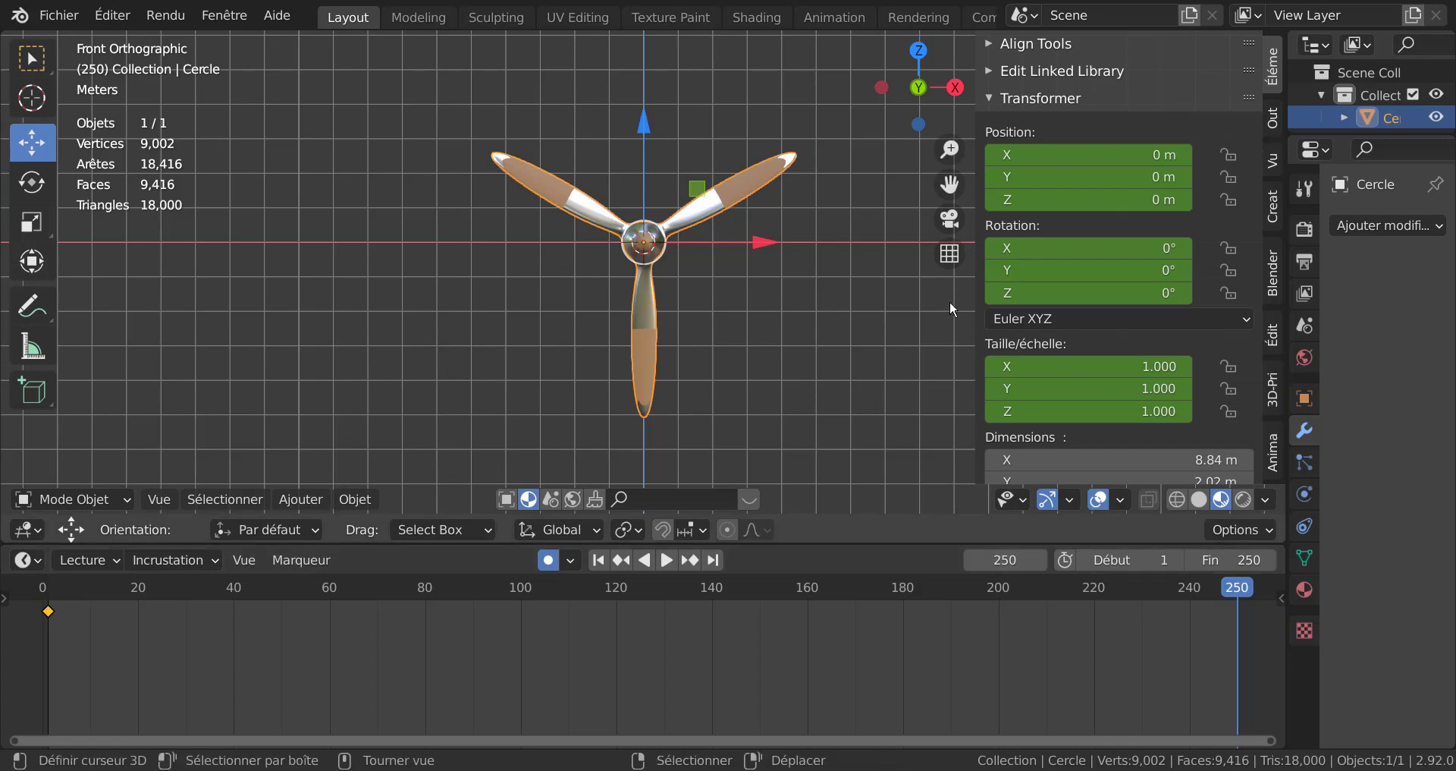
{"action": "left_click", "coordinate": [1073, 271]}
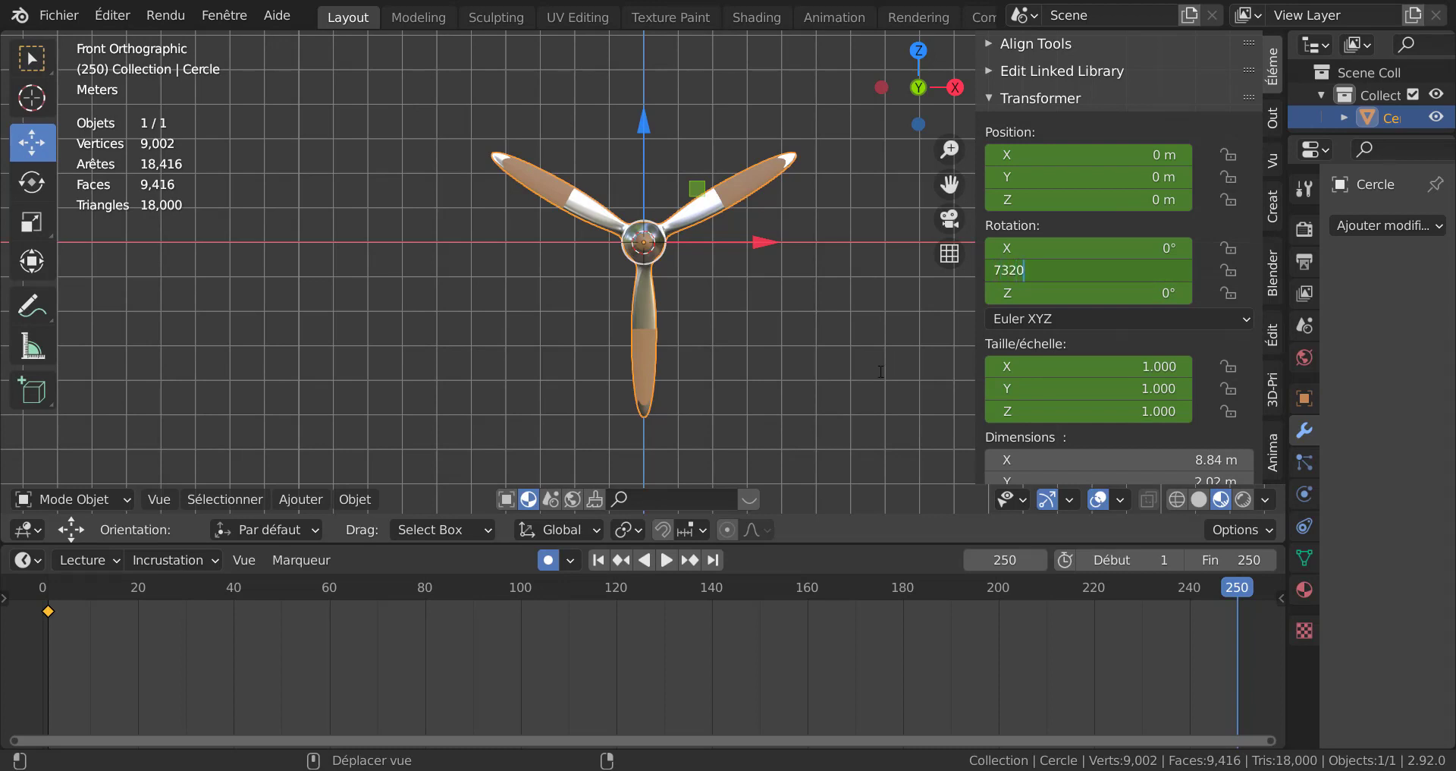
{"action": "type", "text": "7320"}
{"action": "key", "text": "Return"}
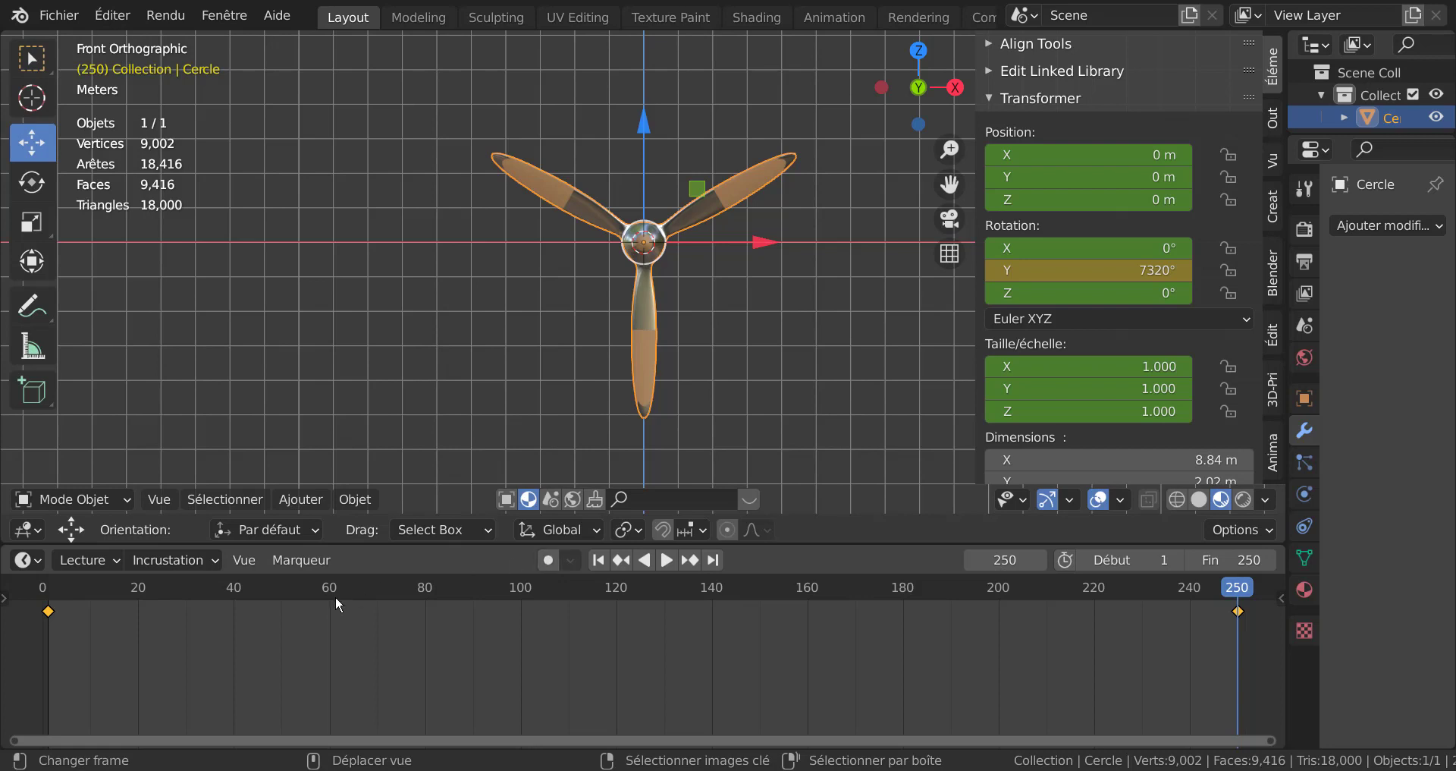
Step: Play the animation and set the interpolation of the propeller's keyframes to linear
{"action": "left_click", "coordinate": [667, 560]}
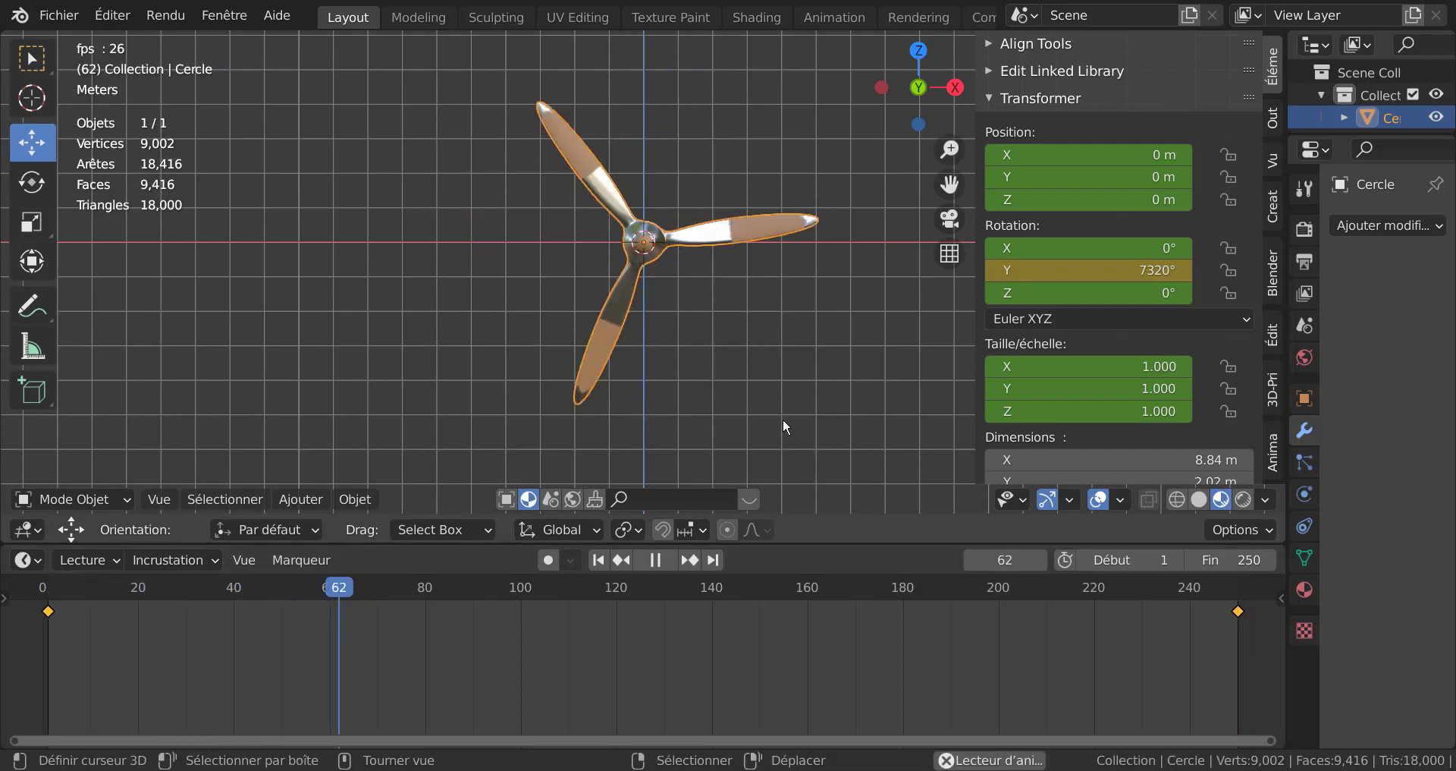
{"action": "middle_click_drag", "start_coordinate": [835, 412], "coordinate": [662, 419]}
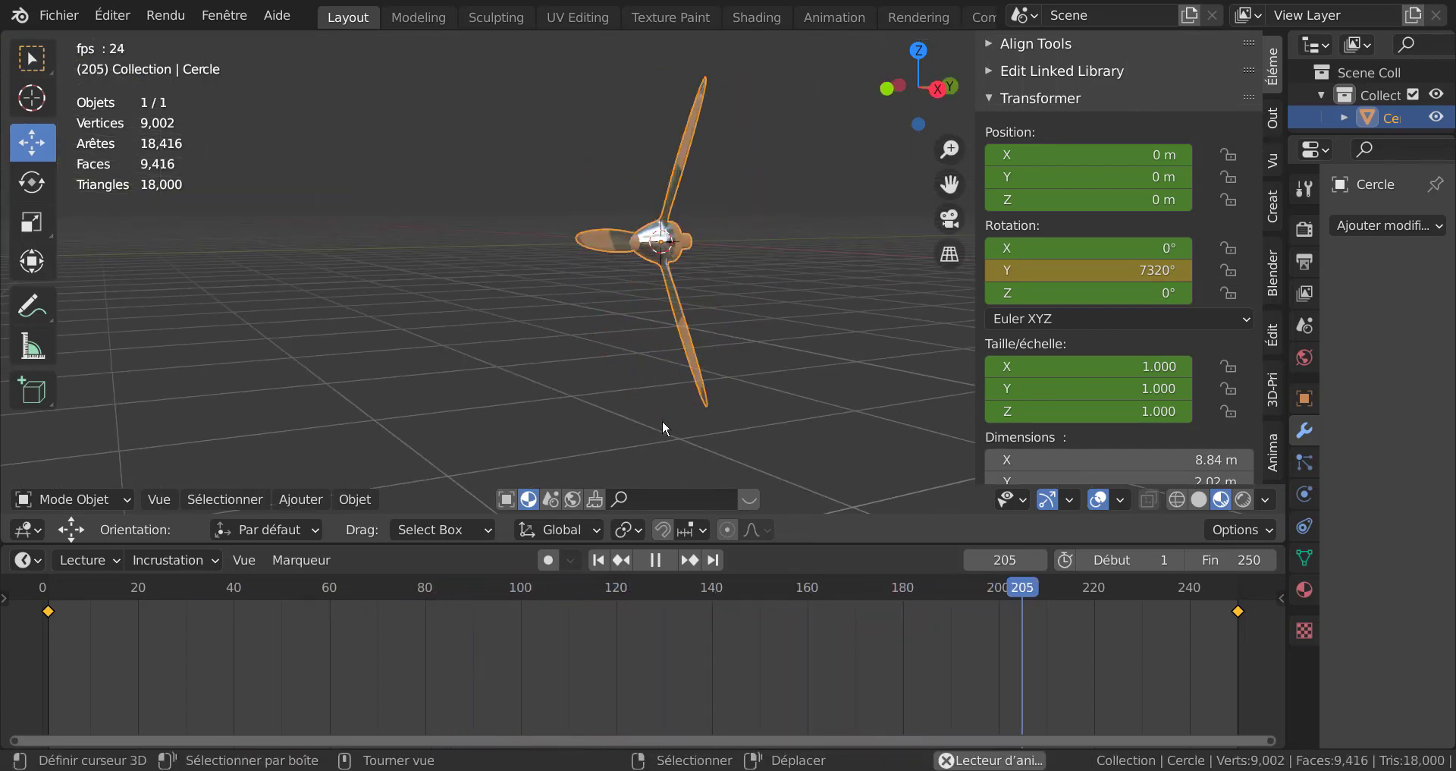
{"action": "scroll", "coordinate": [662, 420], "scroll_direction": "up", "scroll_amount": 6}
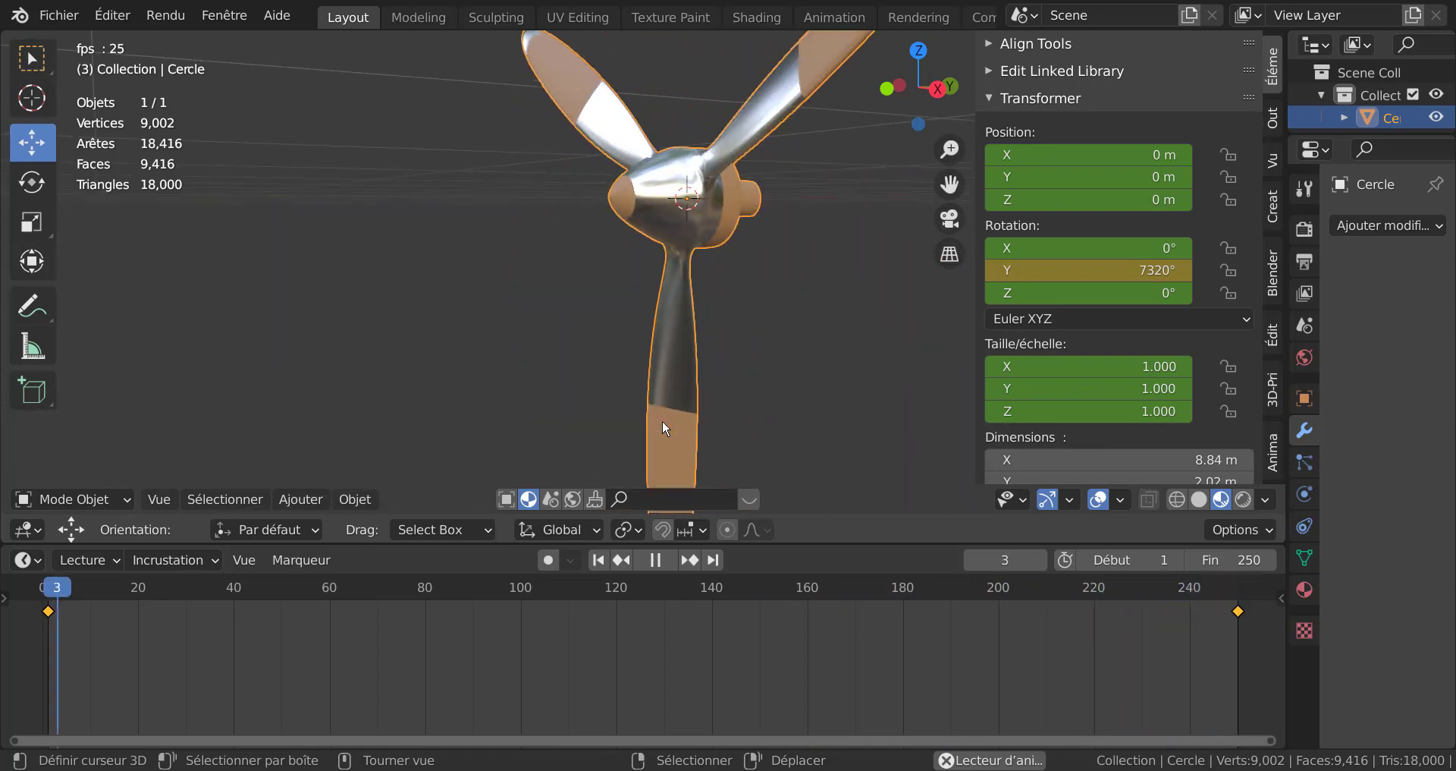
{"action": "scroll", "coordinate": [667, 398], "scroll_direction": "down", "scroll_amount": 5}
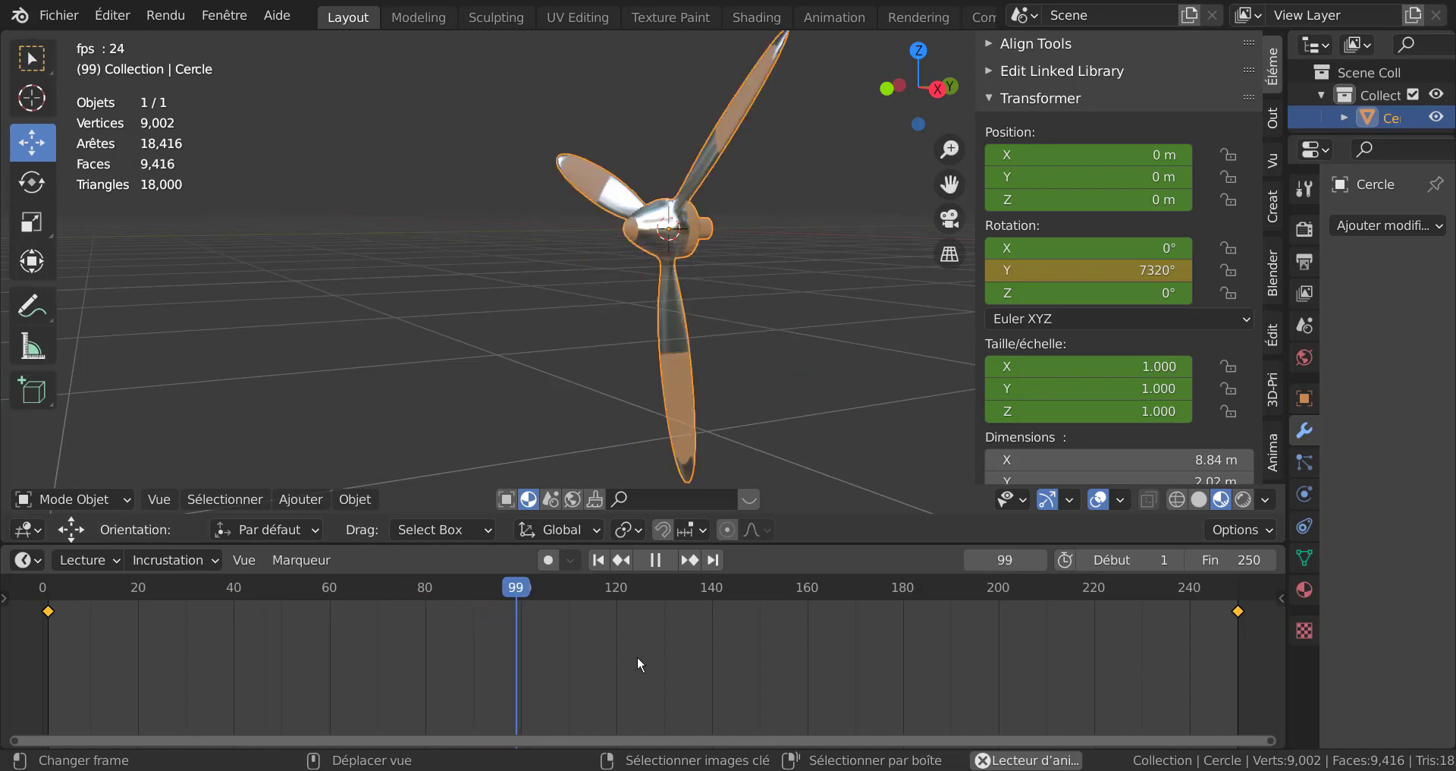
{"action": "key", "text": "t"}
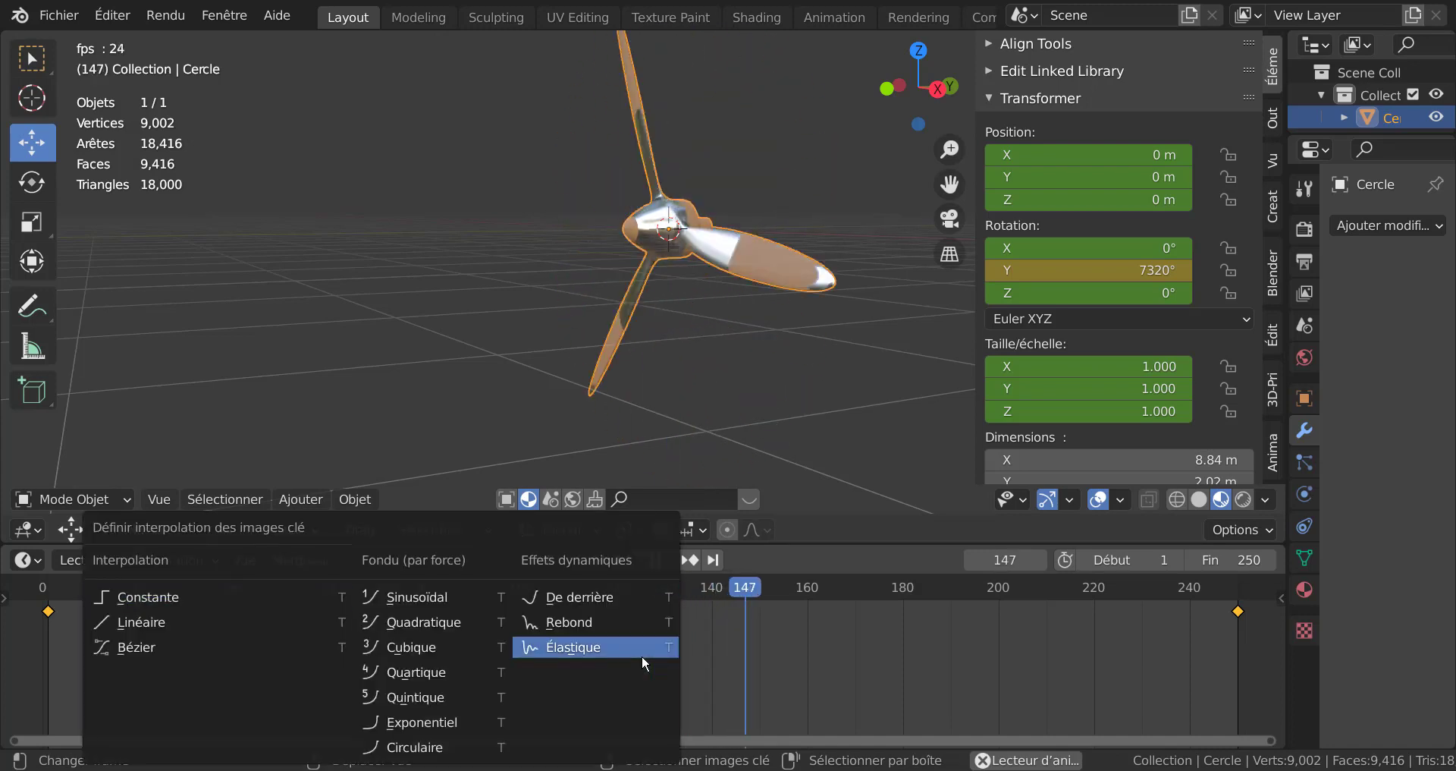
{"action": "left_click", "coordinate": [143, 621]}
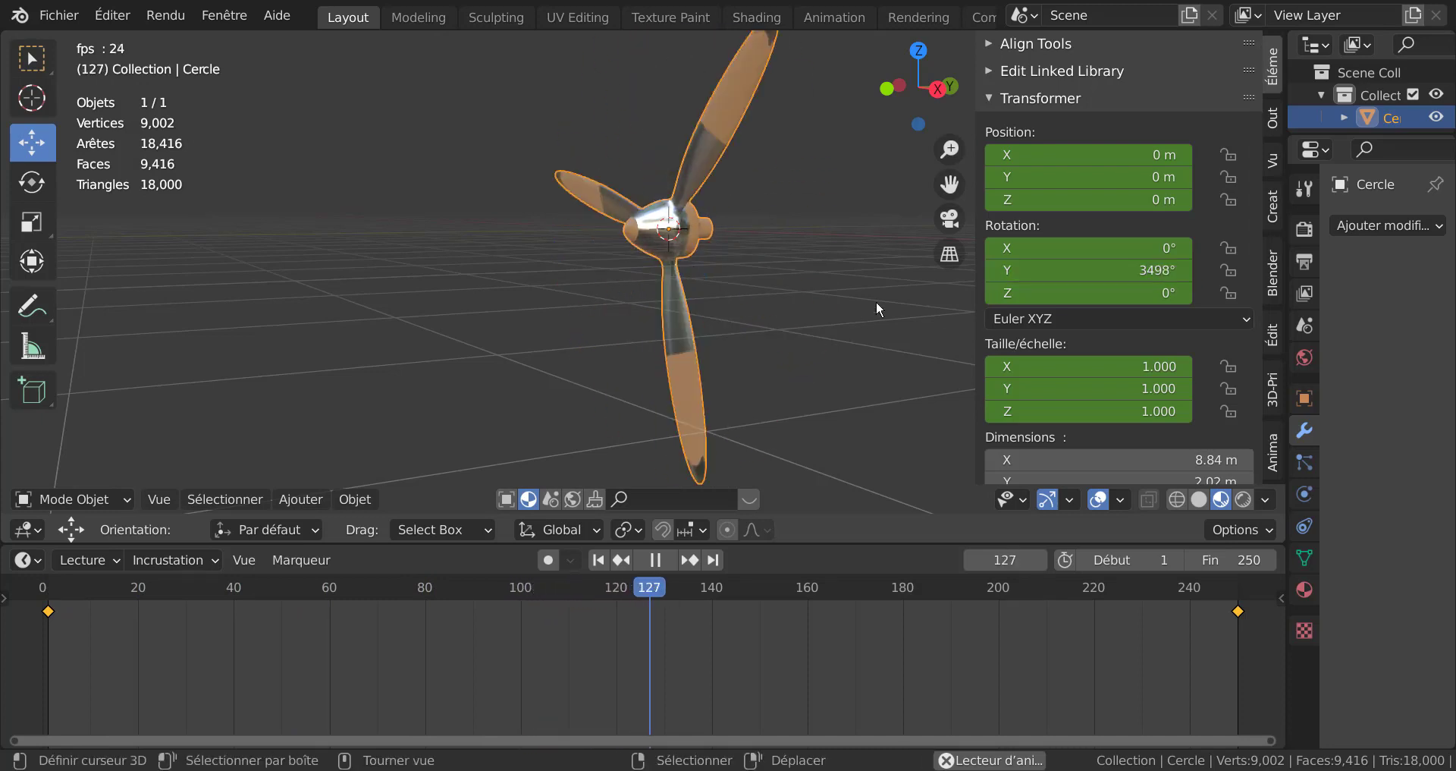
Step: Deselect the propeller, watch it spin from the front and side in an enlarged viewport, and stop the playback
{"action": "key", "text": "alt+a"}
{"action": "middle_click_drag", "start_coordinate": [403, 366], "coordinate": [584, 356]}
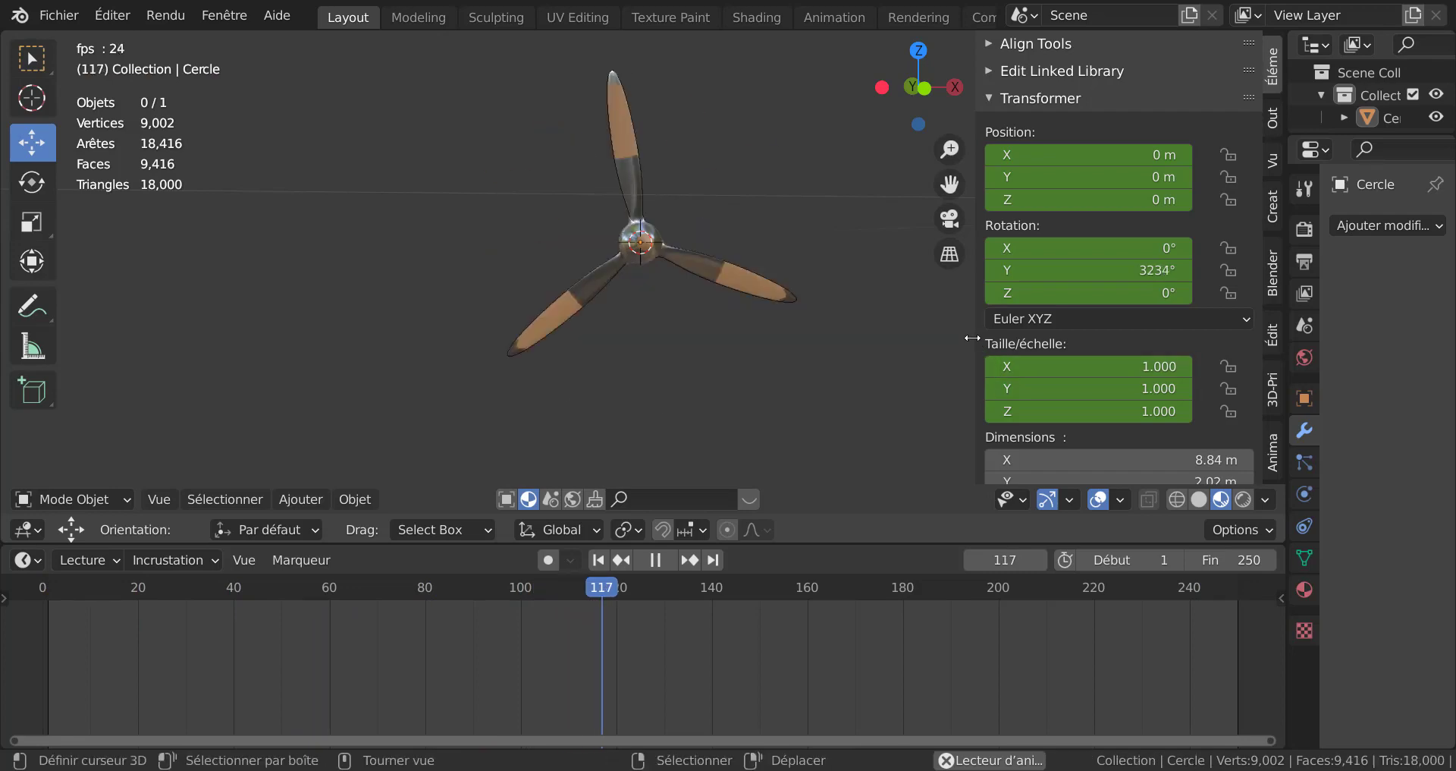
{"action": "left_click_drag", "start_coordinate": [977, 364], "coordinate": [1123, 367]}
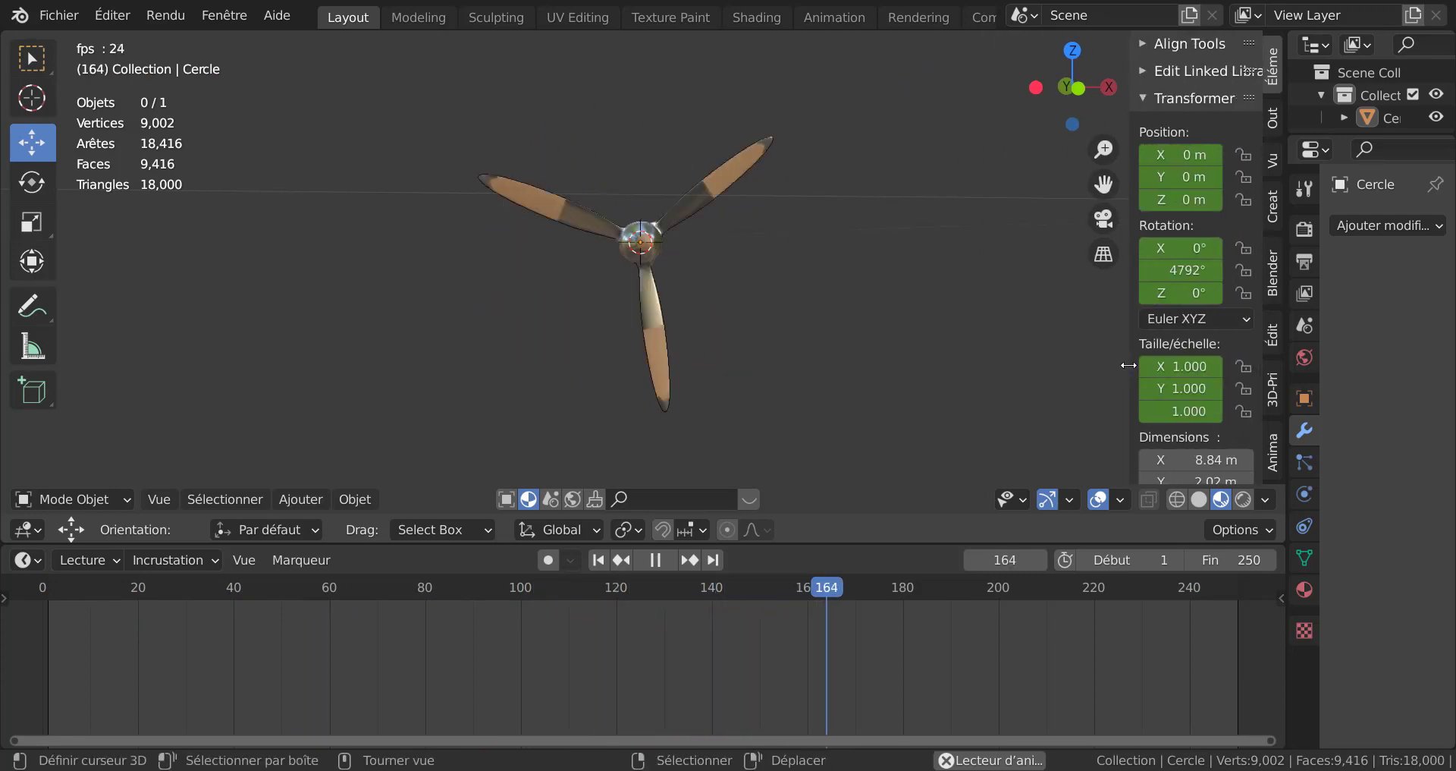
{"action": "middle_click_drag", "start_coordinate": [980, 362], "coordinate": [771, 403]}
{"action": "scroll", "coordinate": [871, 388], "scroll_direction": "up", "scroll_amount": 3}
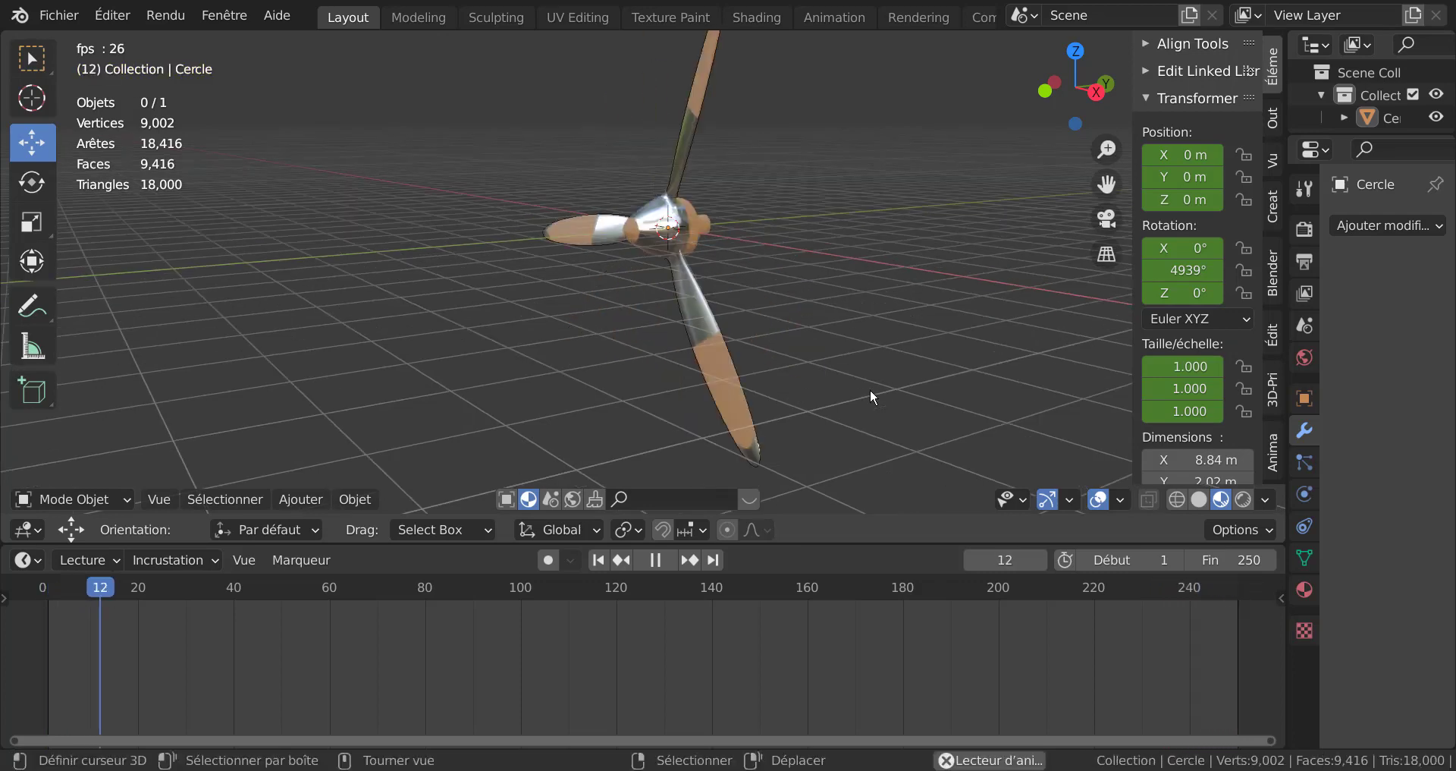
{"action": "key", "text": "Tab"}
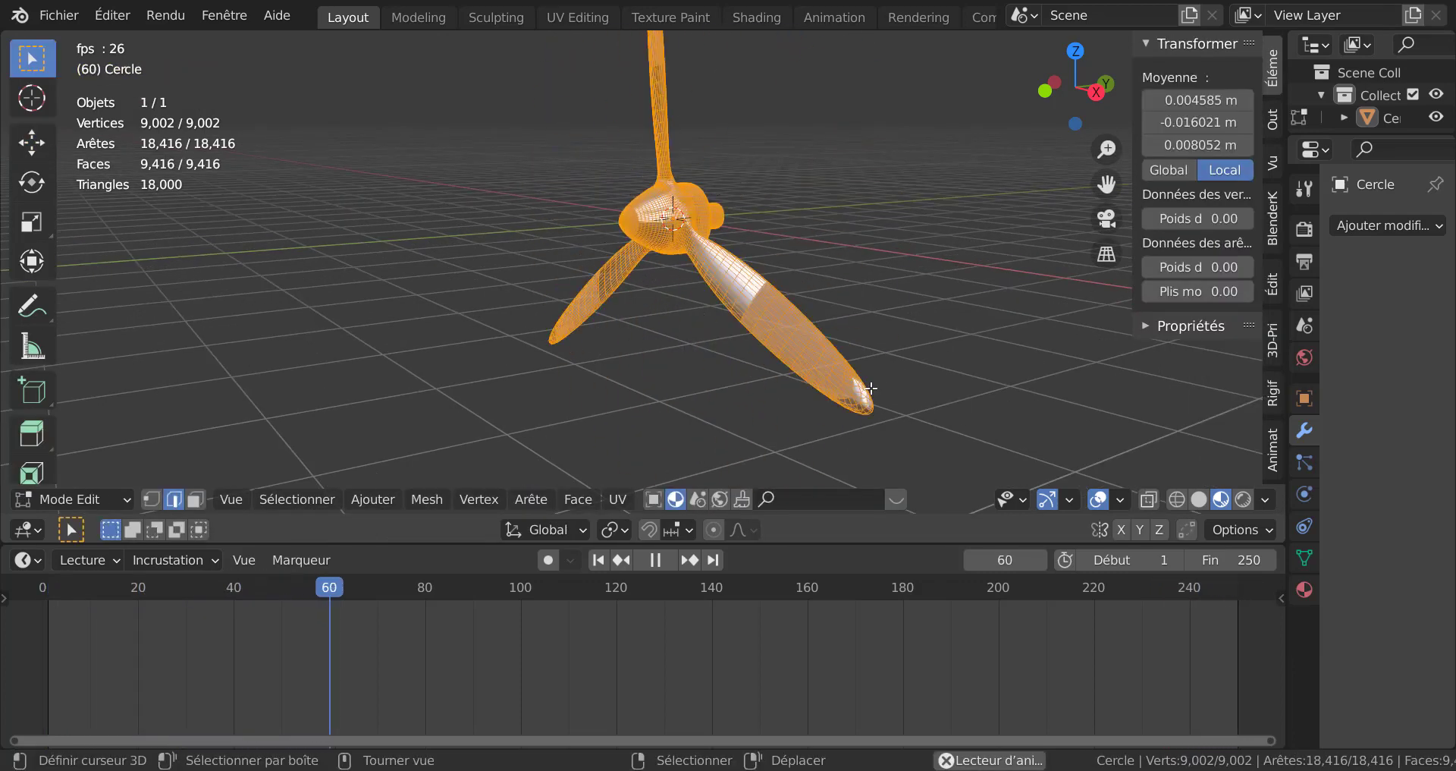
{"action": "key", "text": "Tab"}
{"action": "middle_click_drag", "start_coordinate": [832, 387], "coordinate": [729, 365]}
{"action": "left_click", "coordinate": [656, 559]}
Step: Examine the propeller mesh in Edit Mode from the front and right views, and return to Object Mode
{"action": "key", "text": "Tab"}
{"action": "key", "text": "KP_1"}
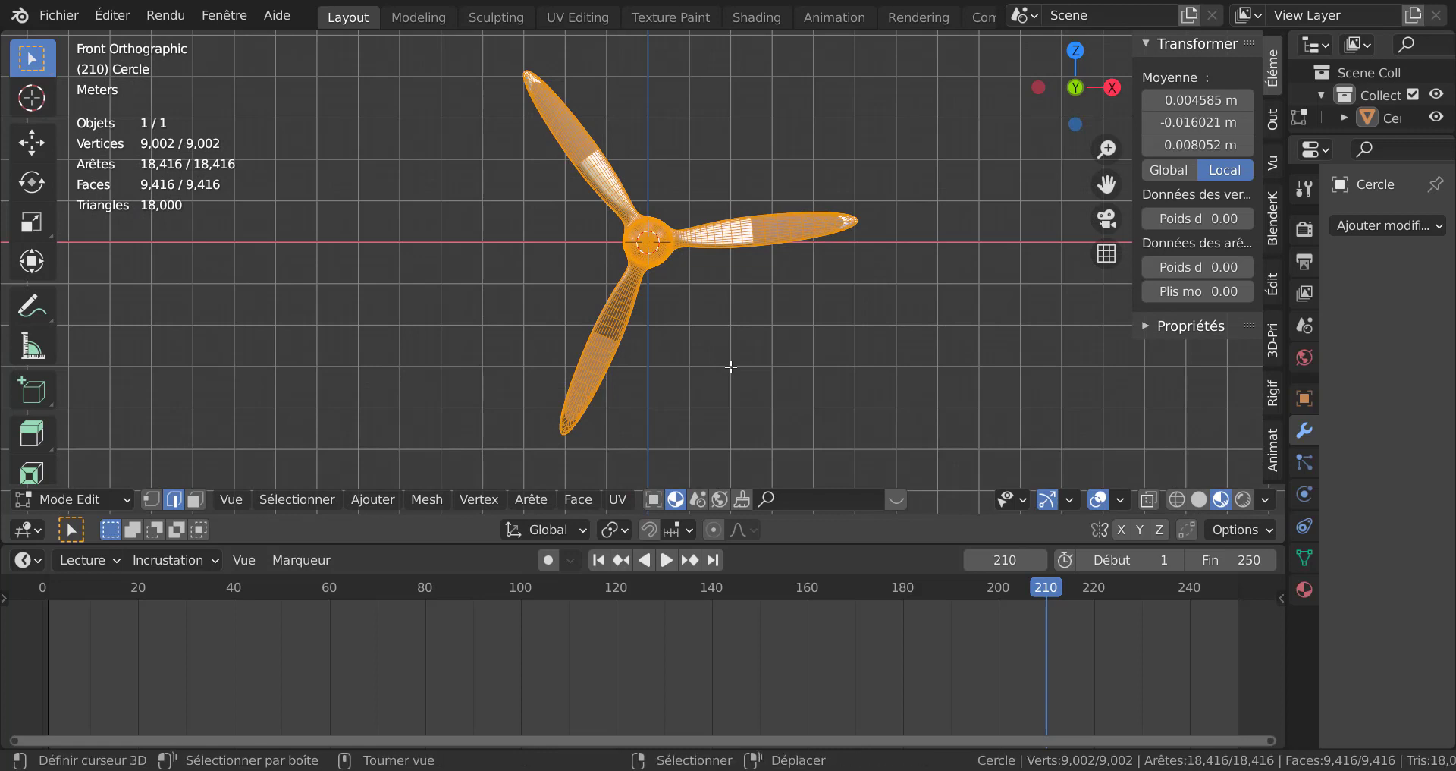
{"action": "key", "text": "KP_3"}
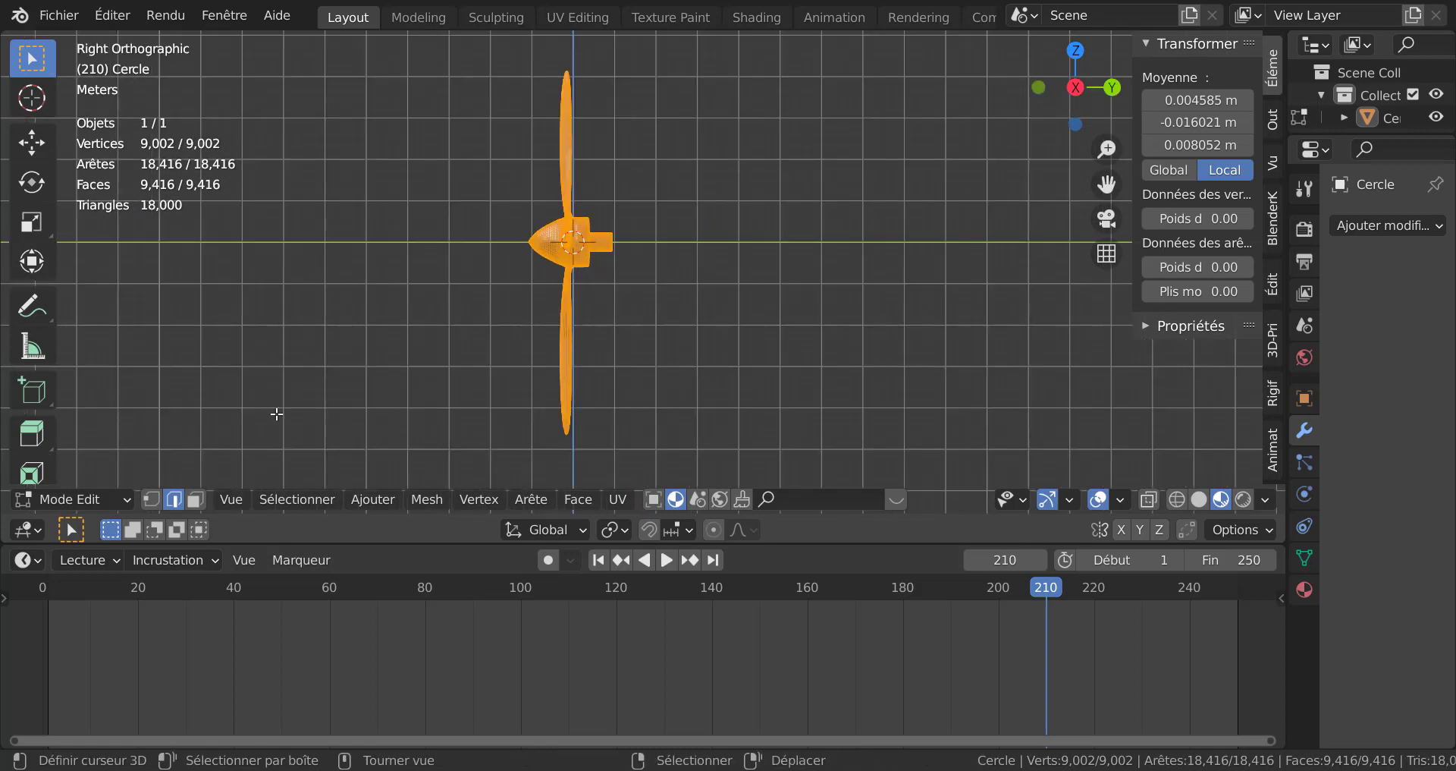
{"action": "key", "text": "Tab"}
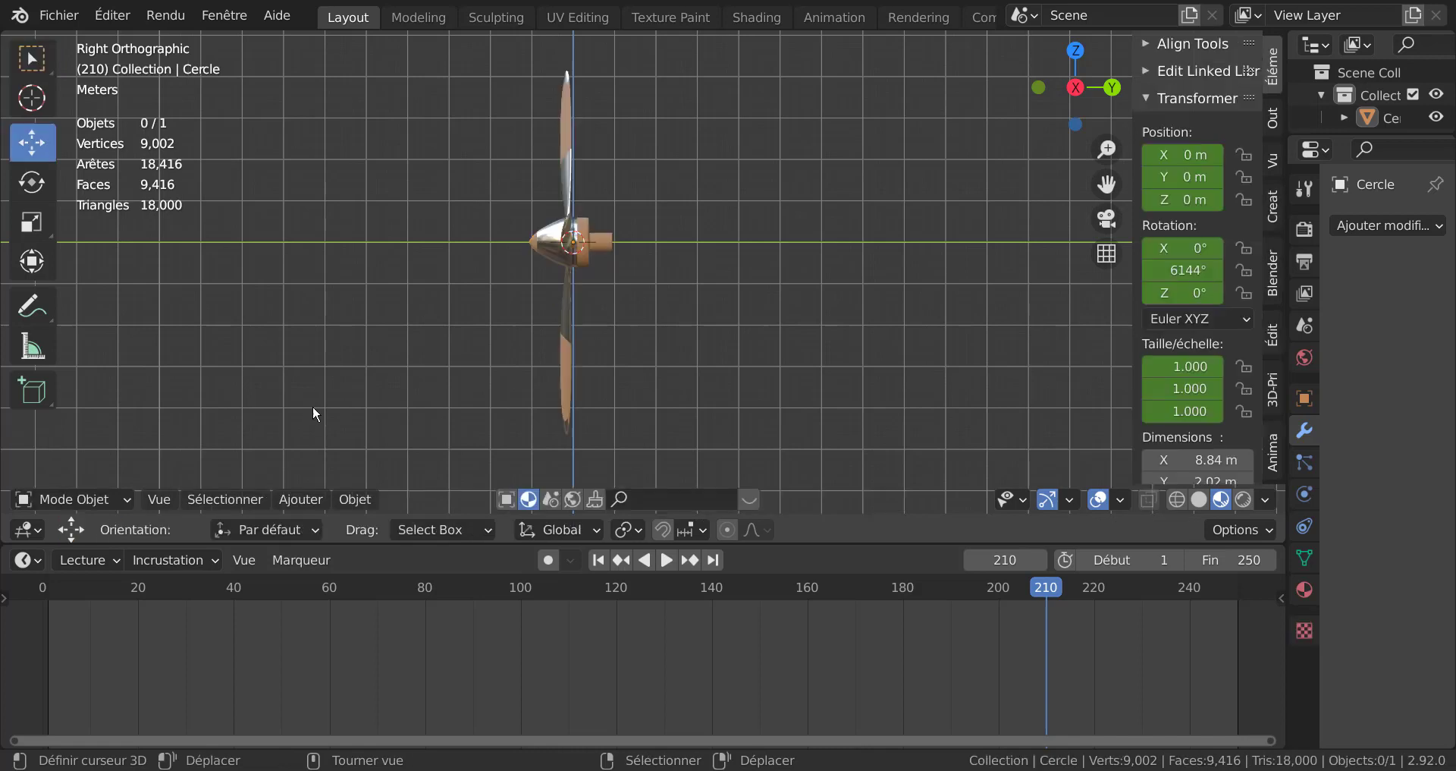
Step: Add a cube and move it about 1.48 m along Y, behind the propeller hub
{"action": "left_click", "coordinate": [300, 499]}
{"action": "mouse_move", "coordinate": [305, 473]}
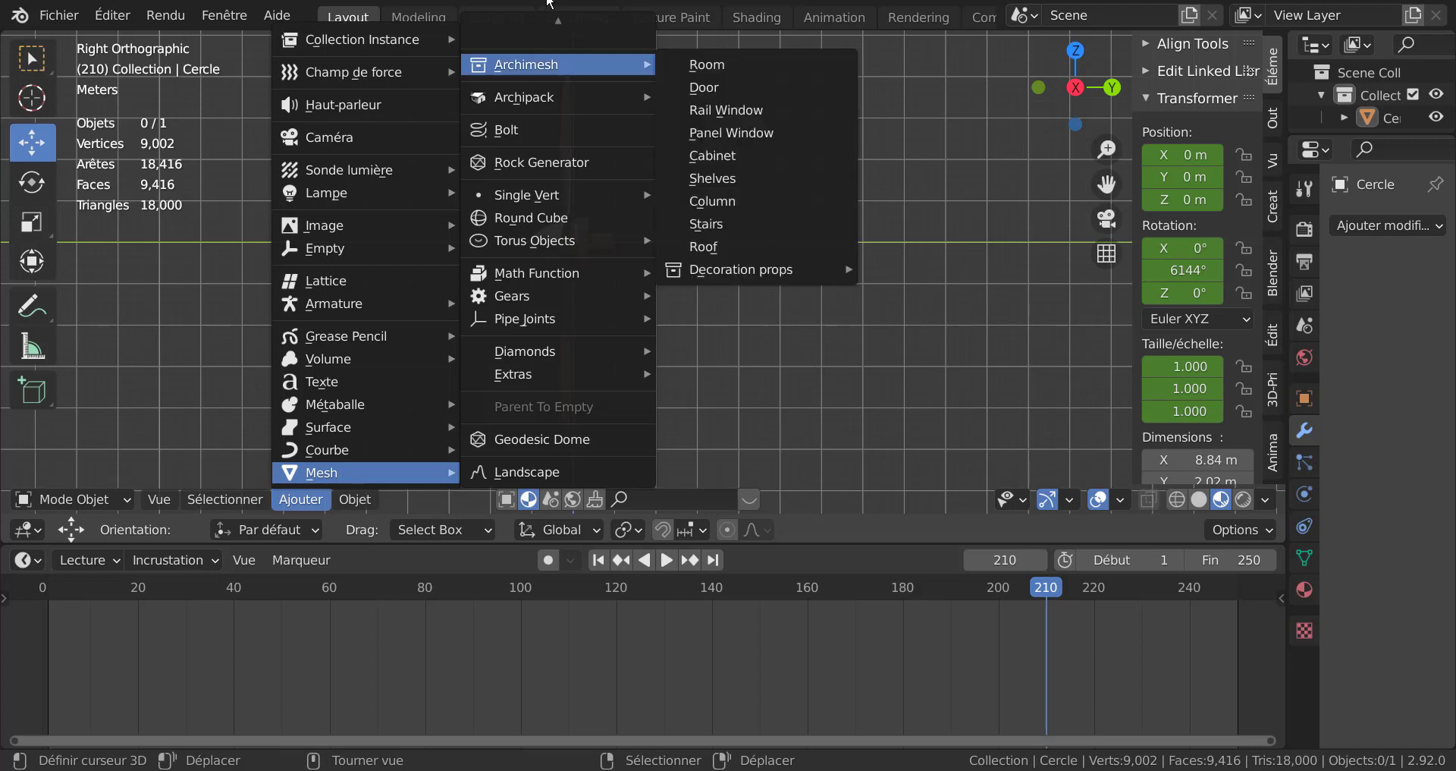
{"action": "mouse_move", "coordinate": [522, 15]}
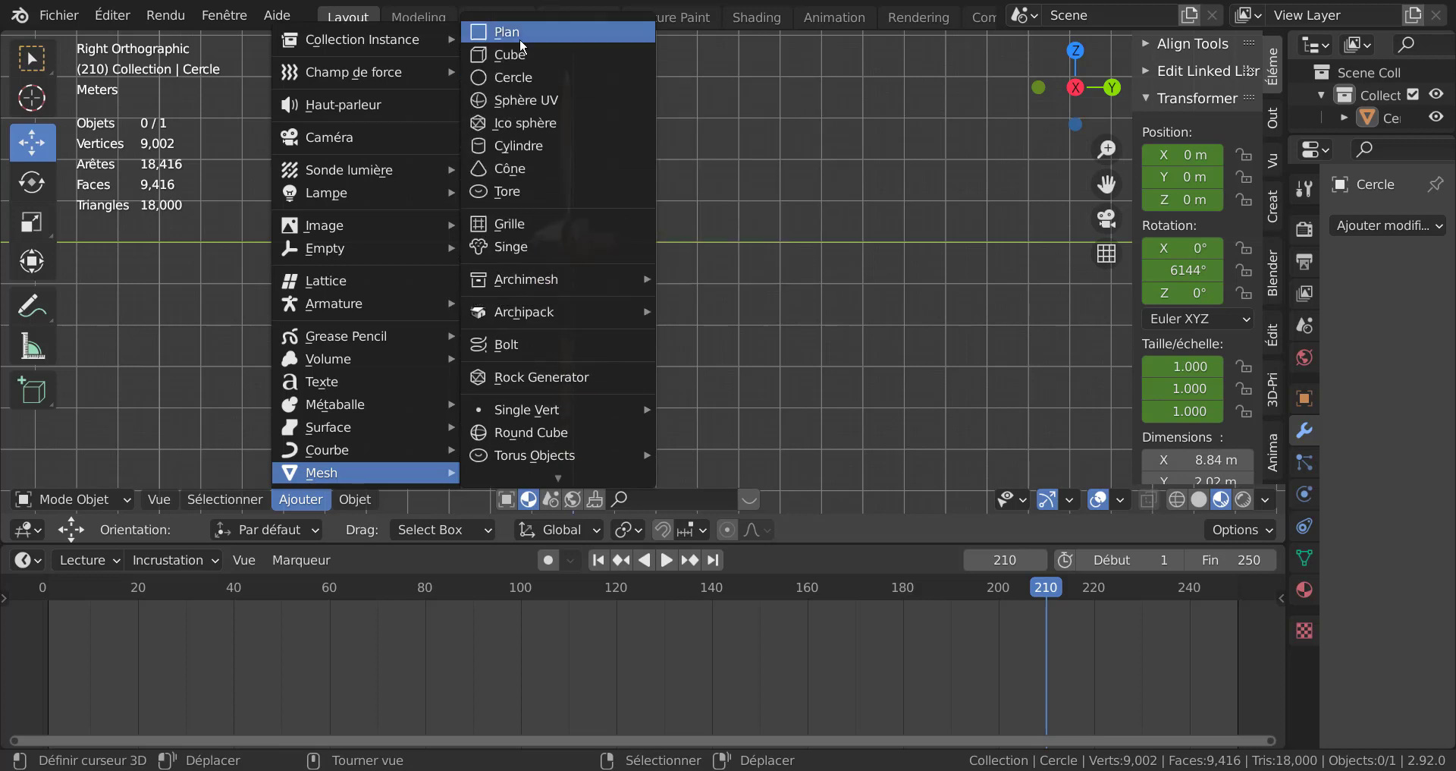
{"action": "left_click", "coordinate": [529, 55]}
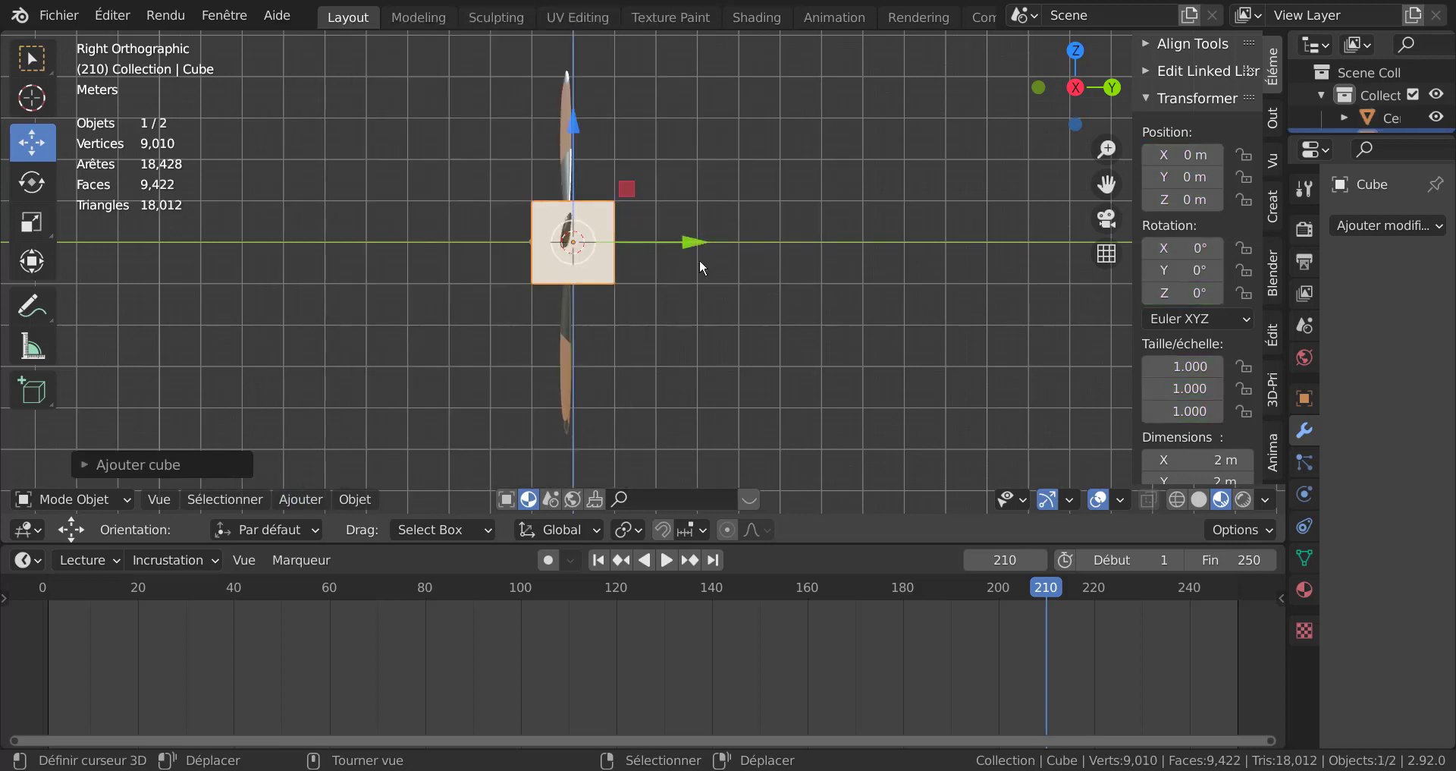
{"action": "left_click_drag", "start_coordinate": [697, 244], "coordinate": [759, 255]}
Step: Give the propeller an Enfant de (Child Of) object constraint with the cube as its target
{"action": "middle_click_drag", "start_coordinate": [663, 294], "coordinate": [671, 229]}
{"action": "left_click", "coordinate": [533, 261]}
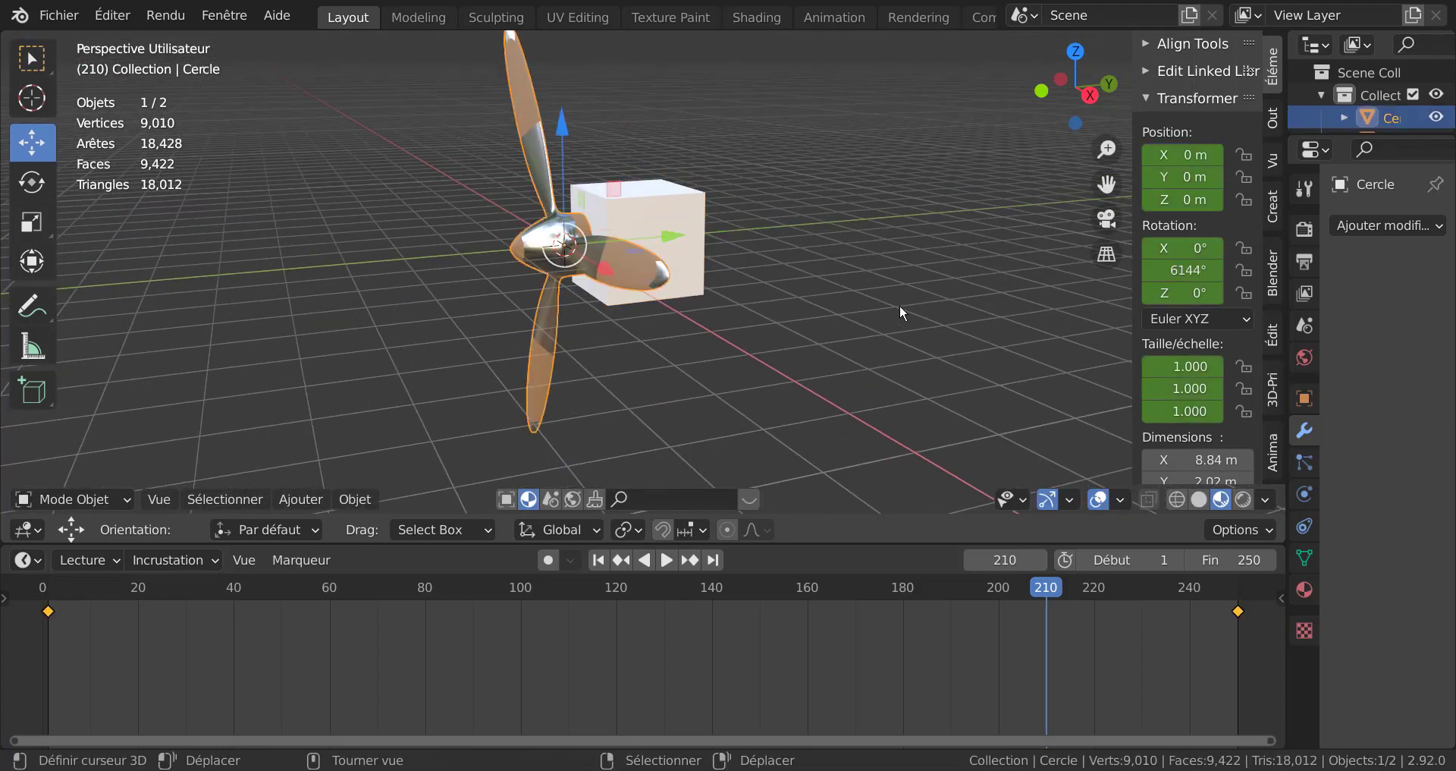
{"action": "middle_click_drag", "start_coordinate": [734, 317], "coordinate": [537, 277]}
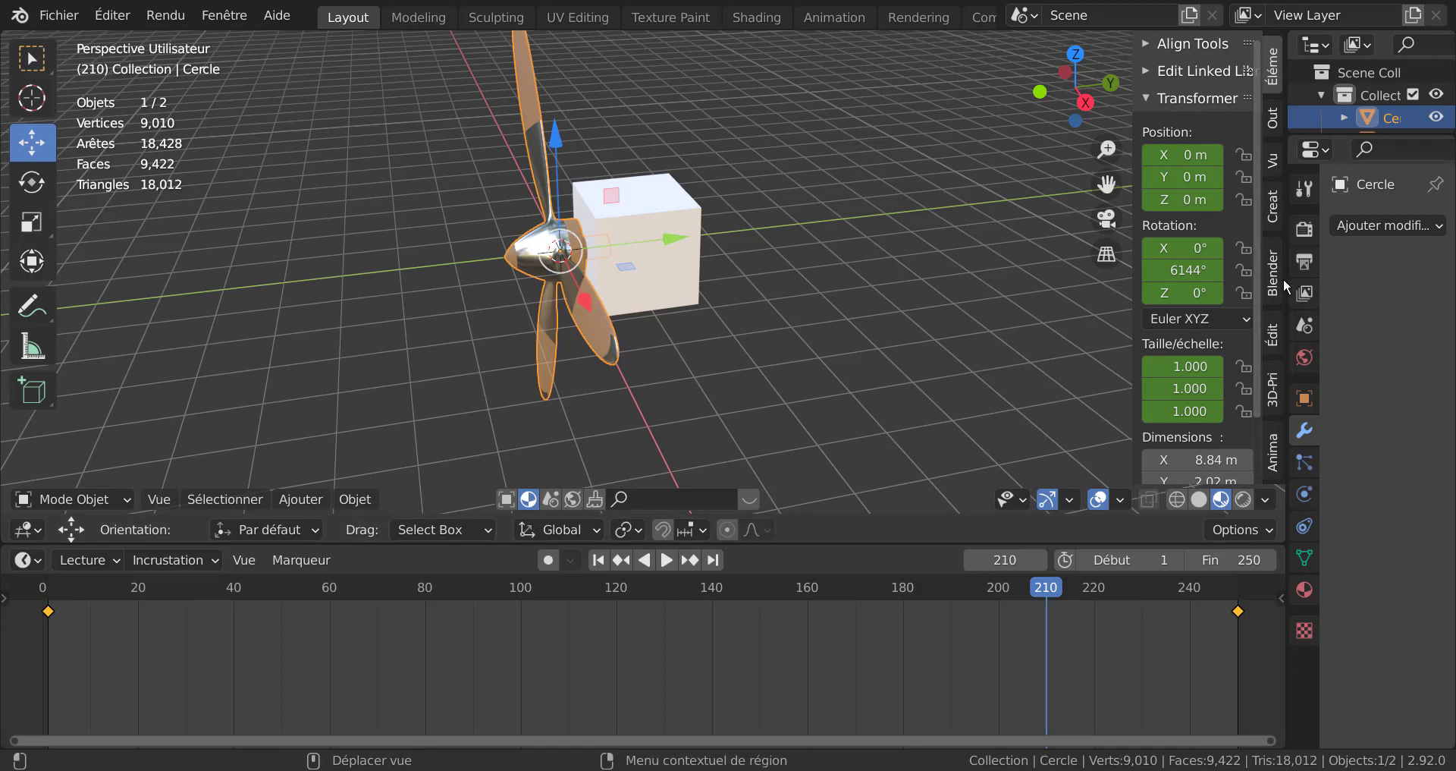
{"action": "left_click_drag", "start_coordinate": [1285, 274], "coordinate": [1083, 275]}
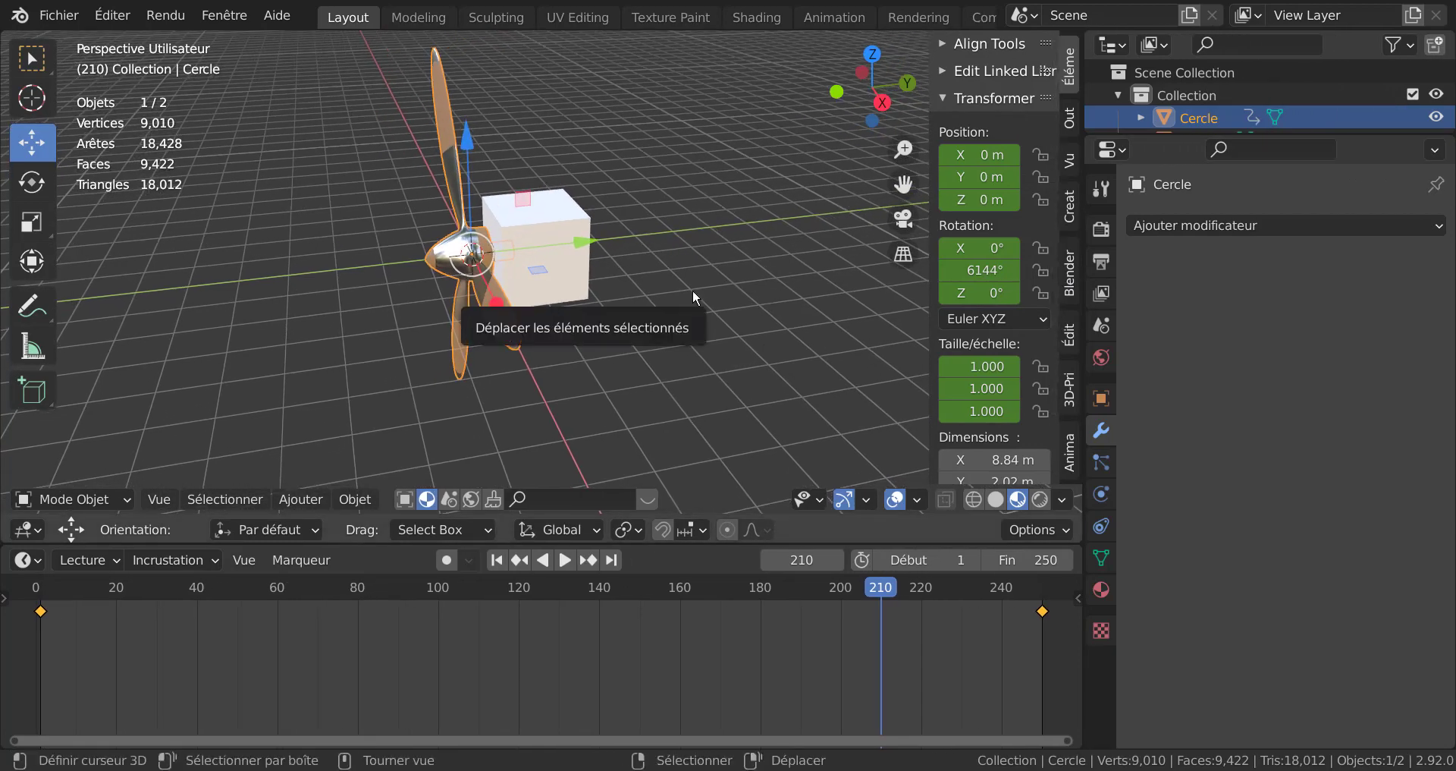
{"action": "left_click", "coordinate": [1101, 526]}
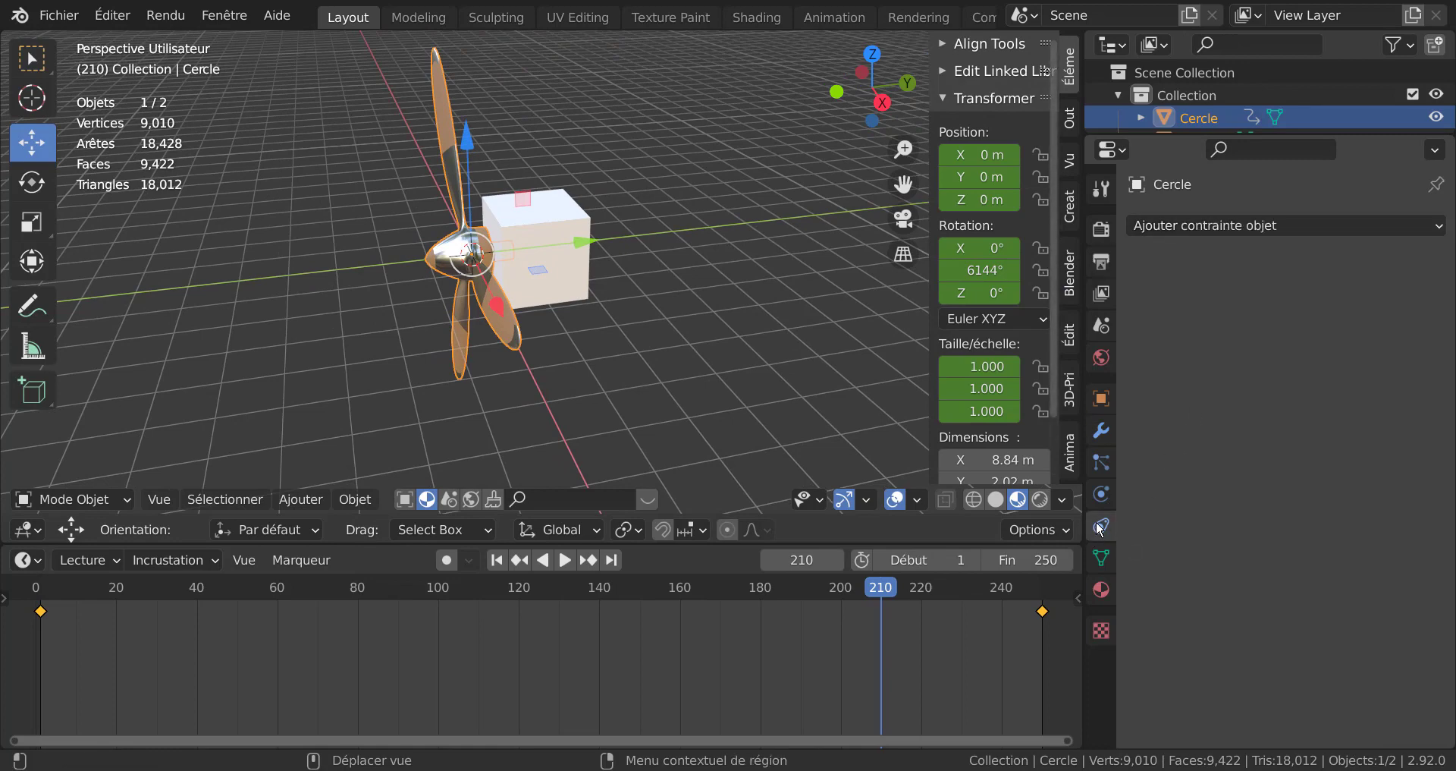
{"action": "left_click", "coordinate": [1227, 232]}
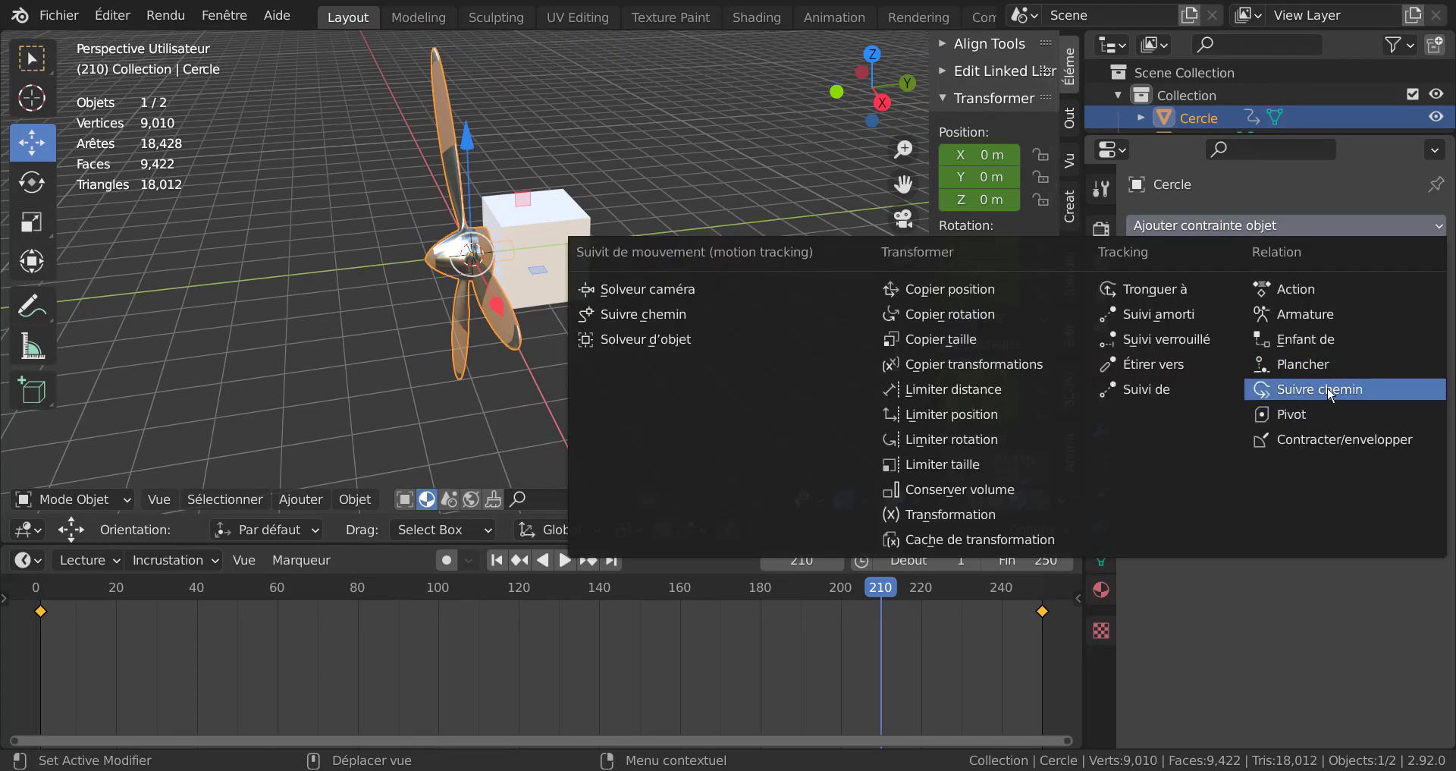
{"action": "left_click", "coordinate": [1304, 336]}
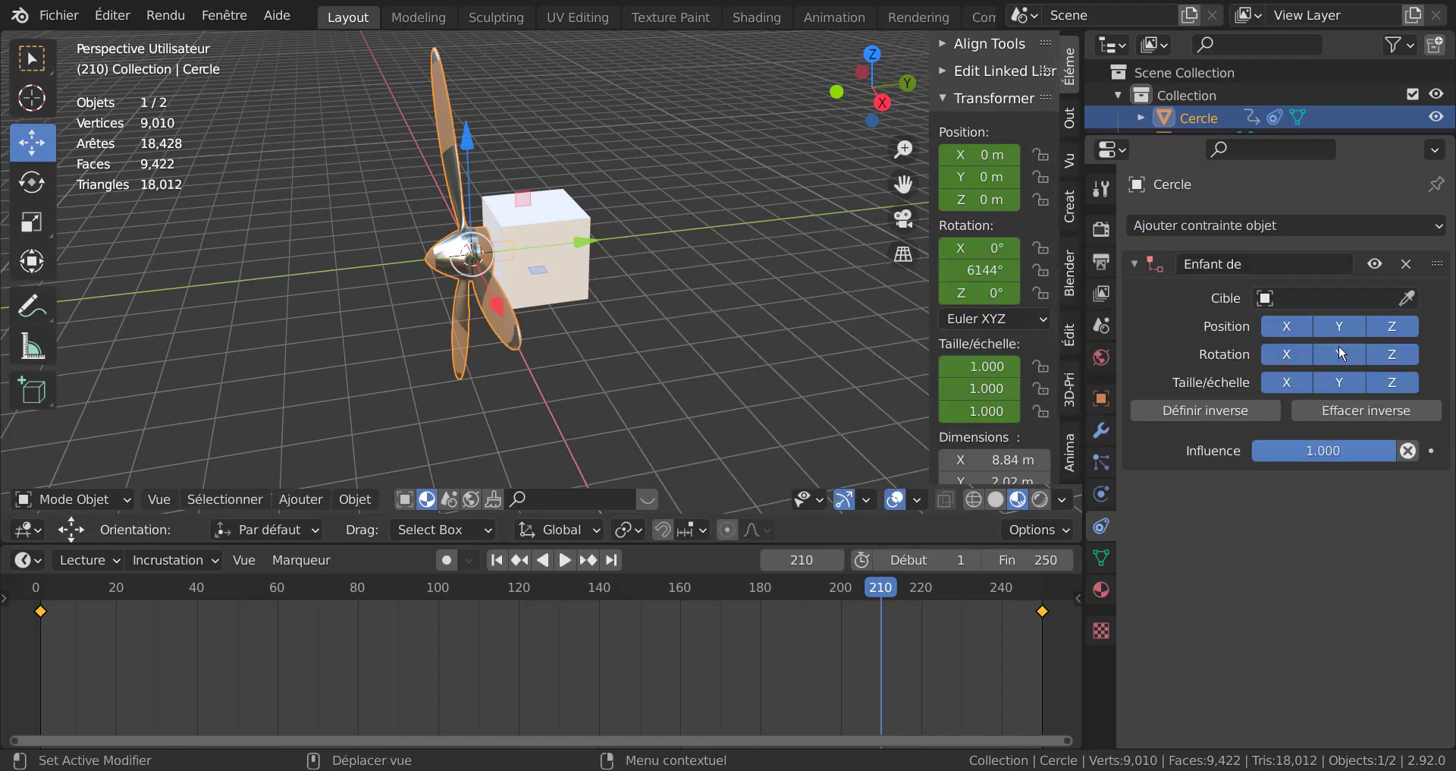
{"action": "left_click", "coordinate": [1329, 298]}
{"action": "left_click", "coordinate": [1252, 356]}
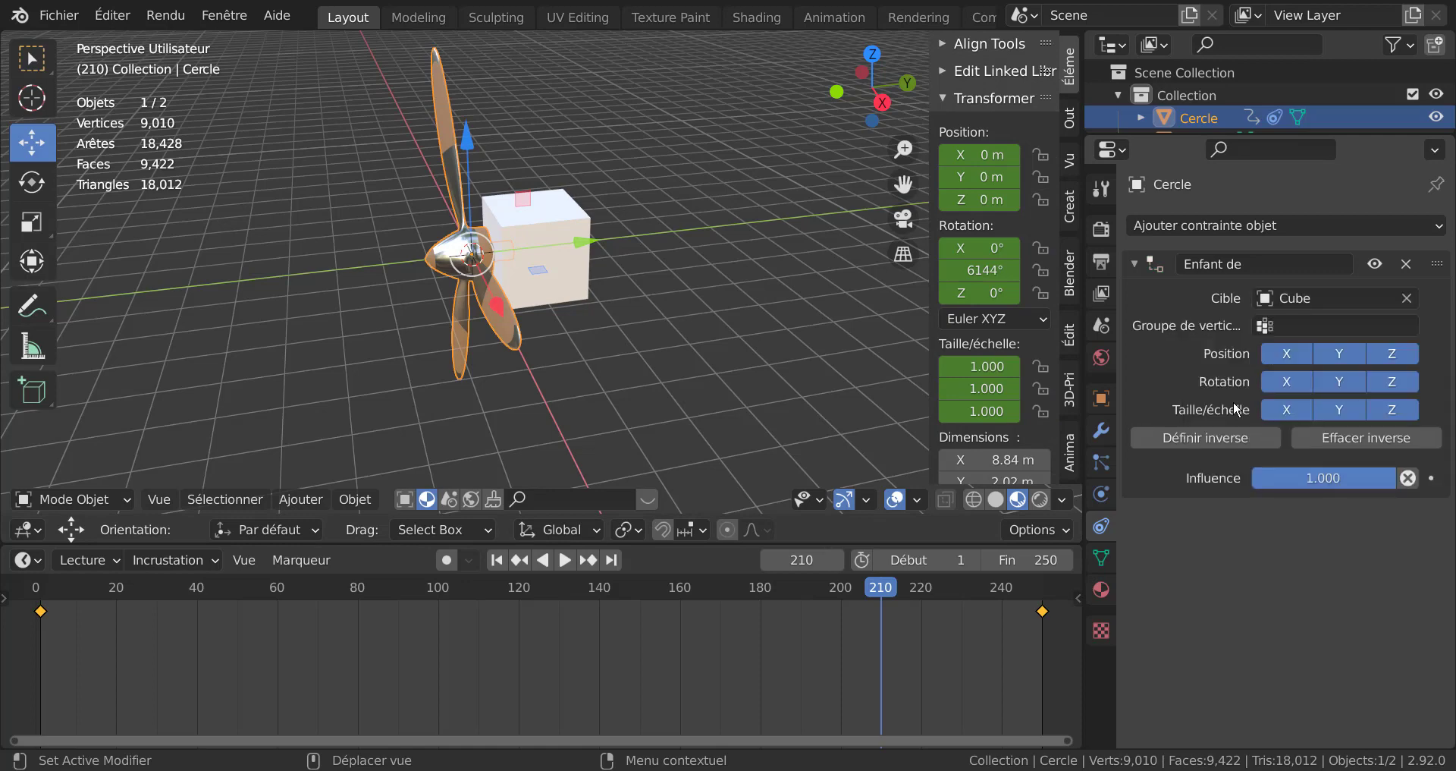
Step: Test the constraint by moving the cube freely, first with the animation stopped and again during playback, cancelling each move
{"action": "right_click", "coordinate": [546, 276]}
{"action": "key", "text": "g"}
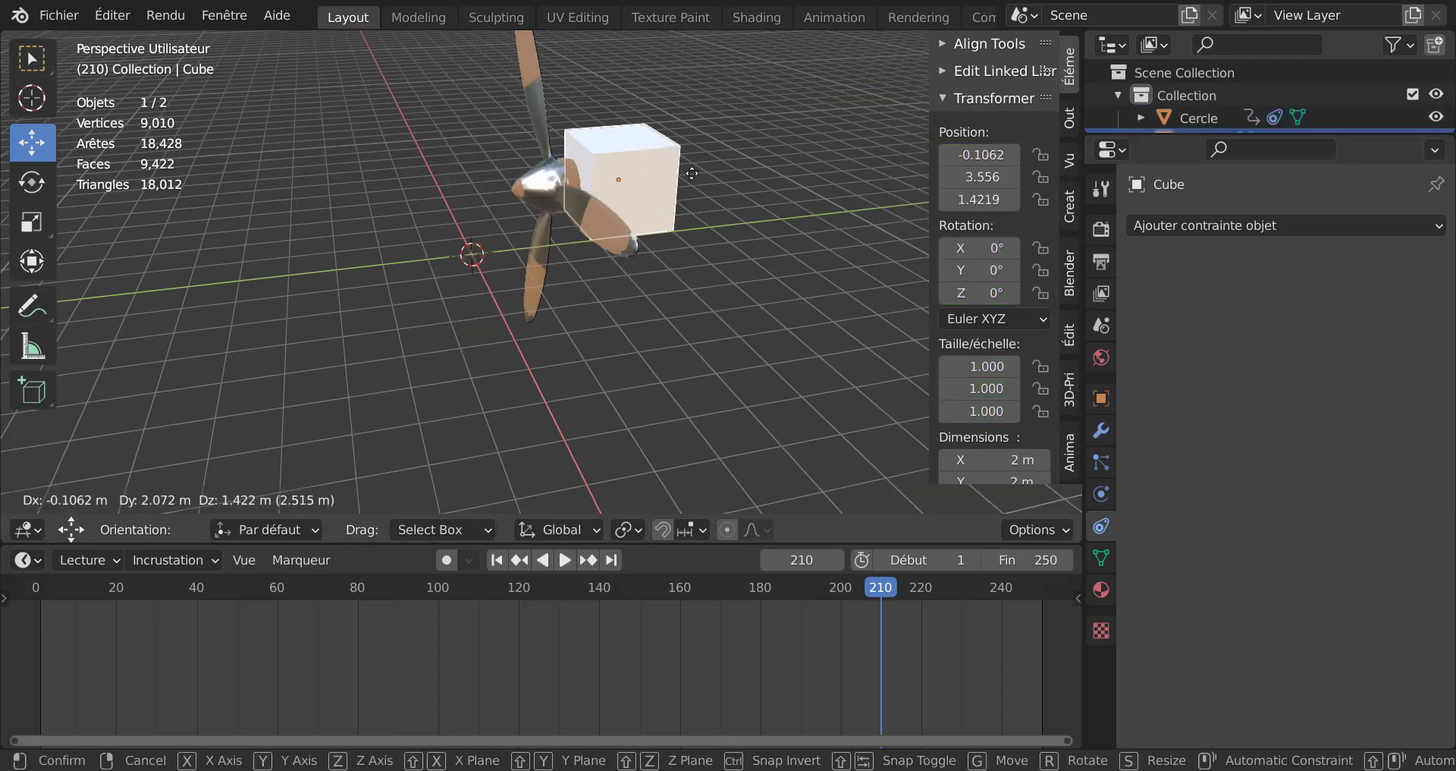
{"action": "right_click", "coordinate": [655, 202]}
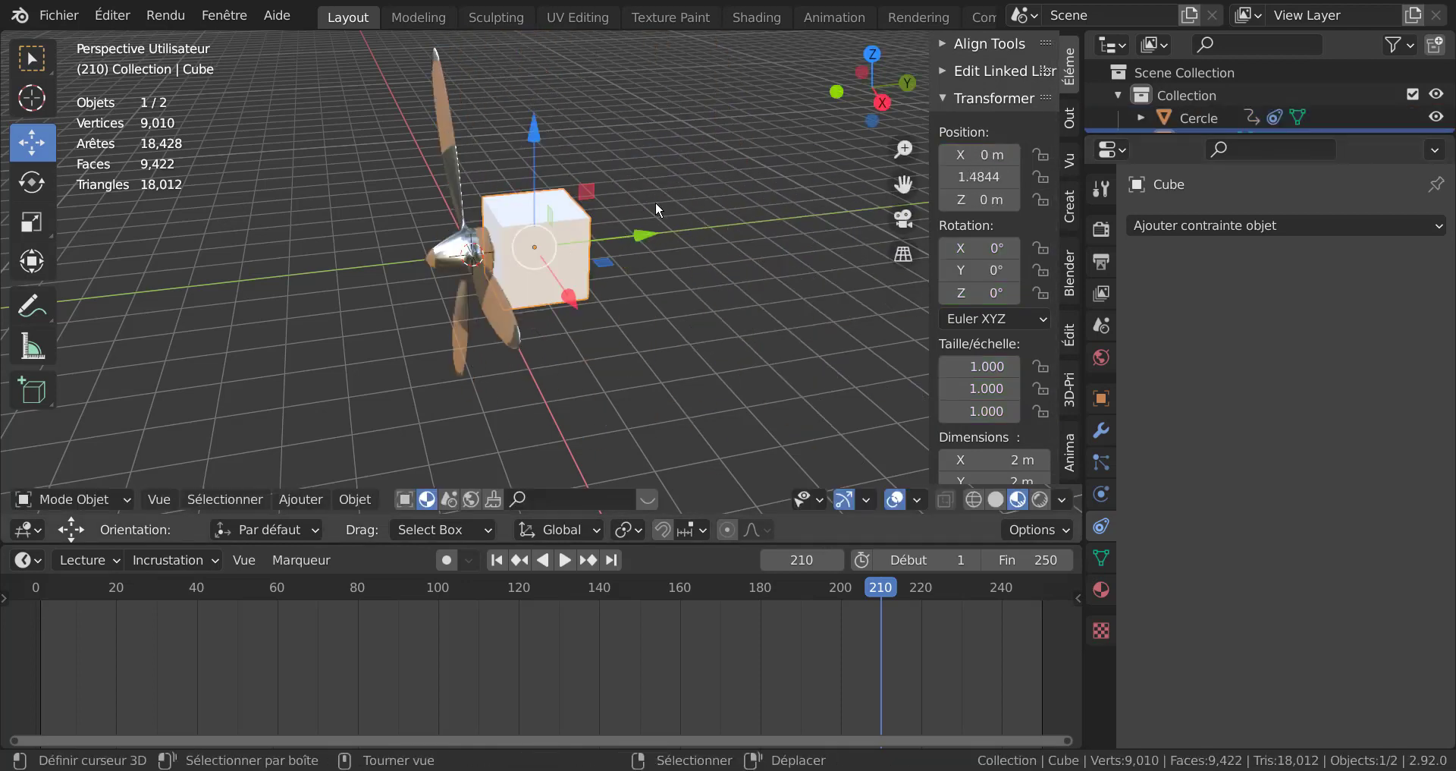
{"action": "left_click", "coordinate": [567, 559]}
{"action": "key", "text": "g"}
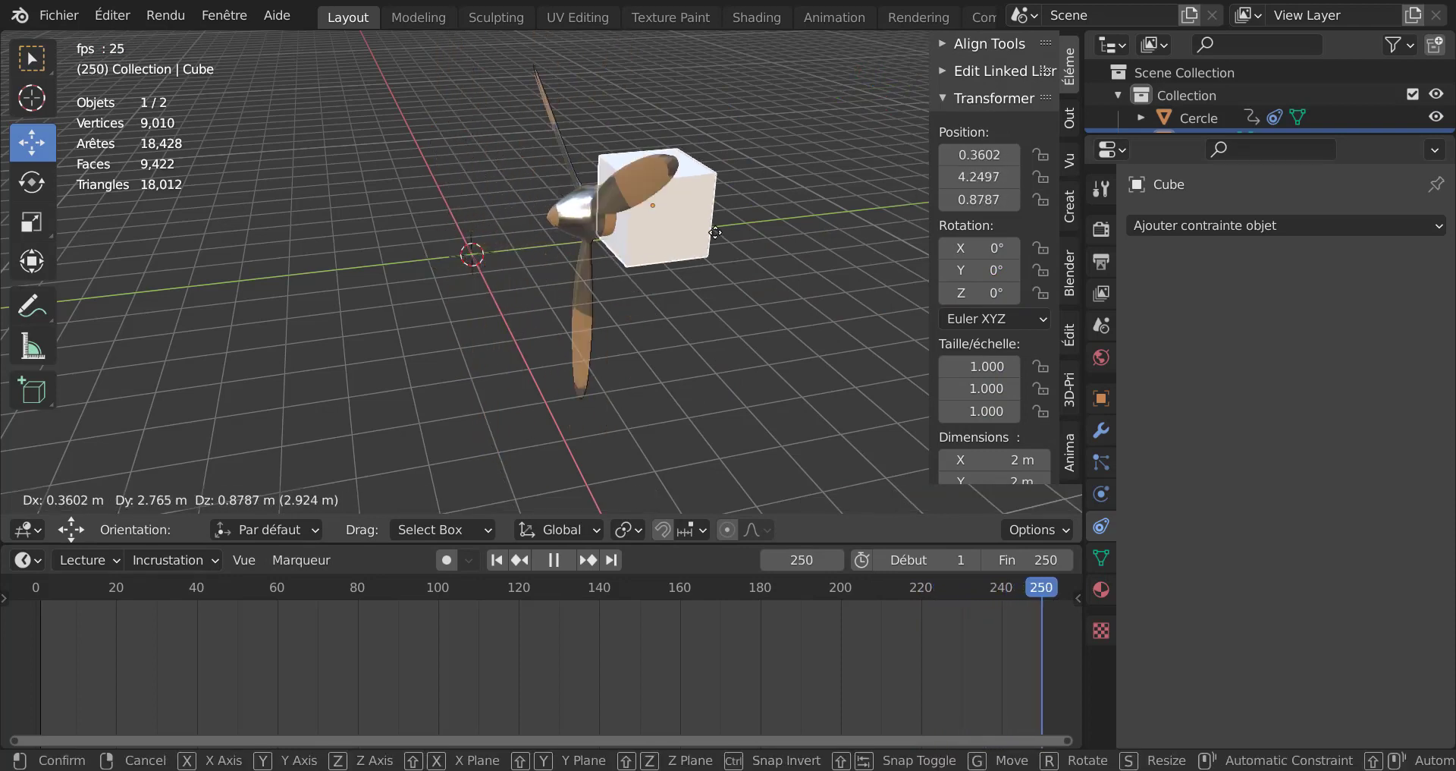
{"action": "right_click", "coordinate": [599, 256]}
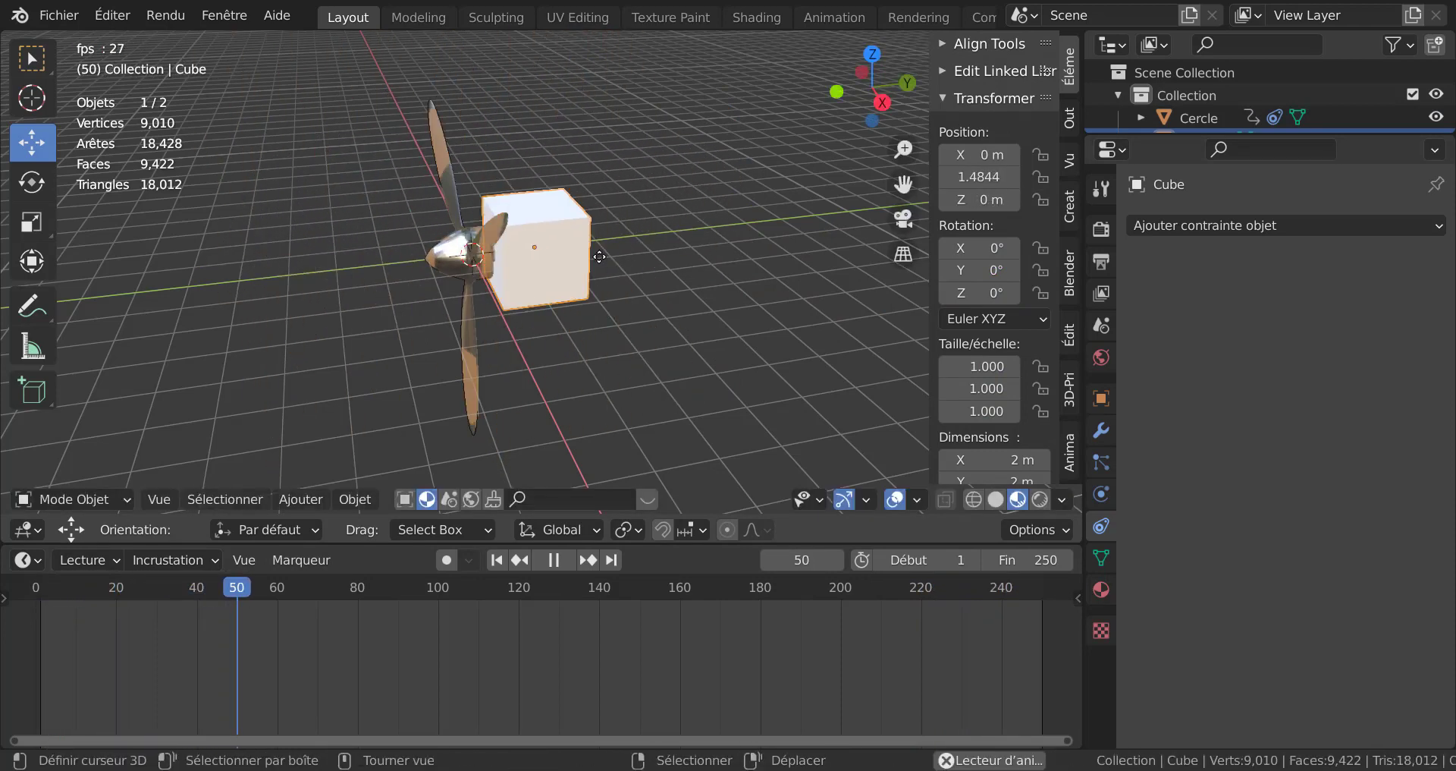
Step: Test the constraint by rotating the cube freely during playback, and cancel the rotation
{"action": "key", "text": "r"}
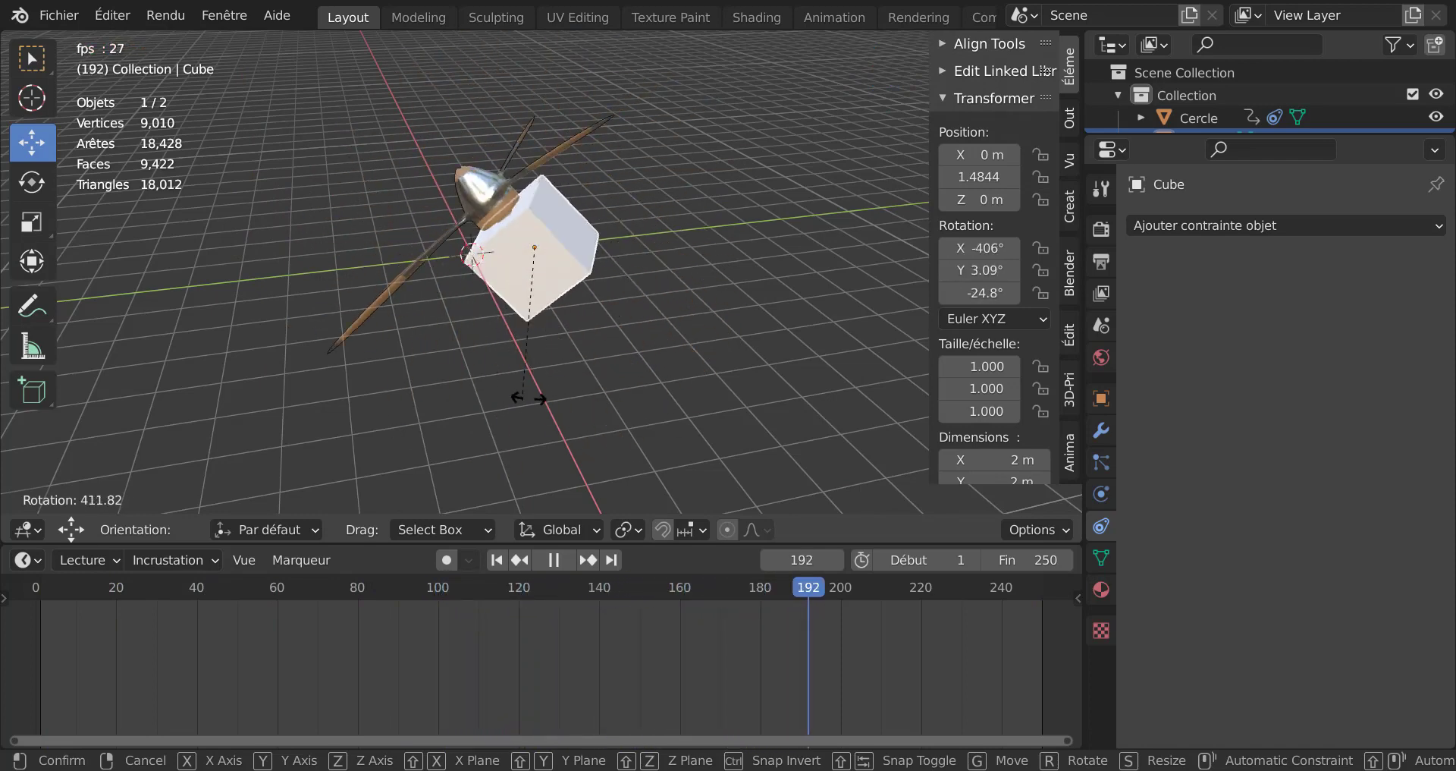
{"action": "right_click", "coordinate": [545, 338]}
{"action": "middle_click_drag", "start_coordinate": [544, 338], "coordinate": [575, 328]}
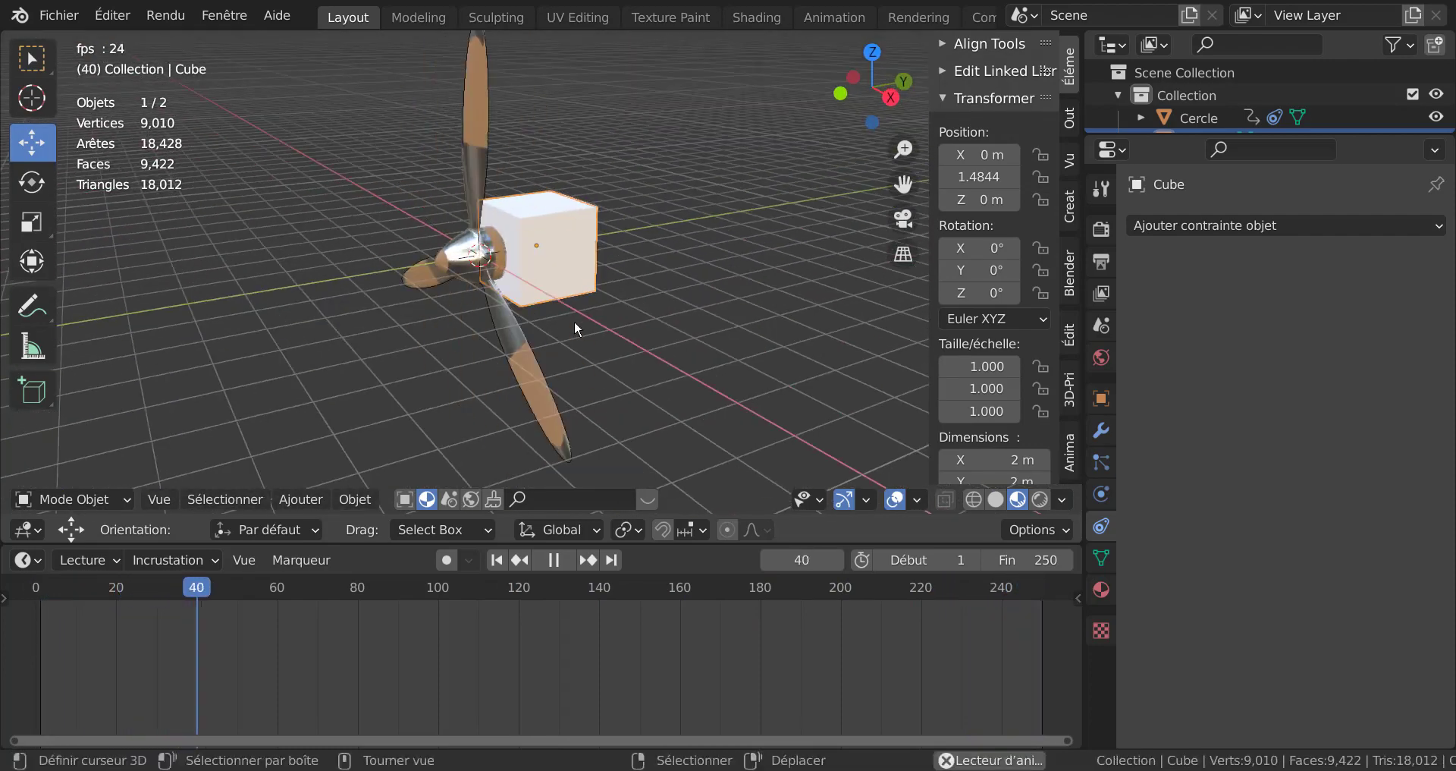
{"action": "scroll", "coordinate": [575, 322], "scroll_direction": "up", "scroll_amount": 3}
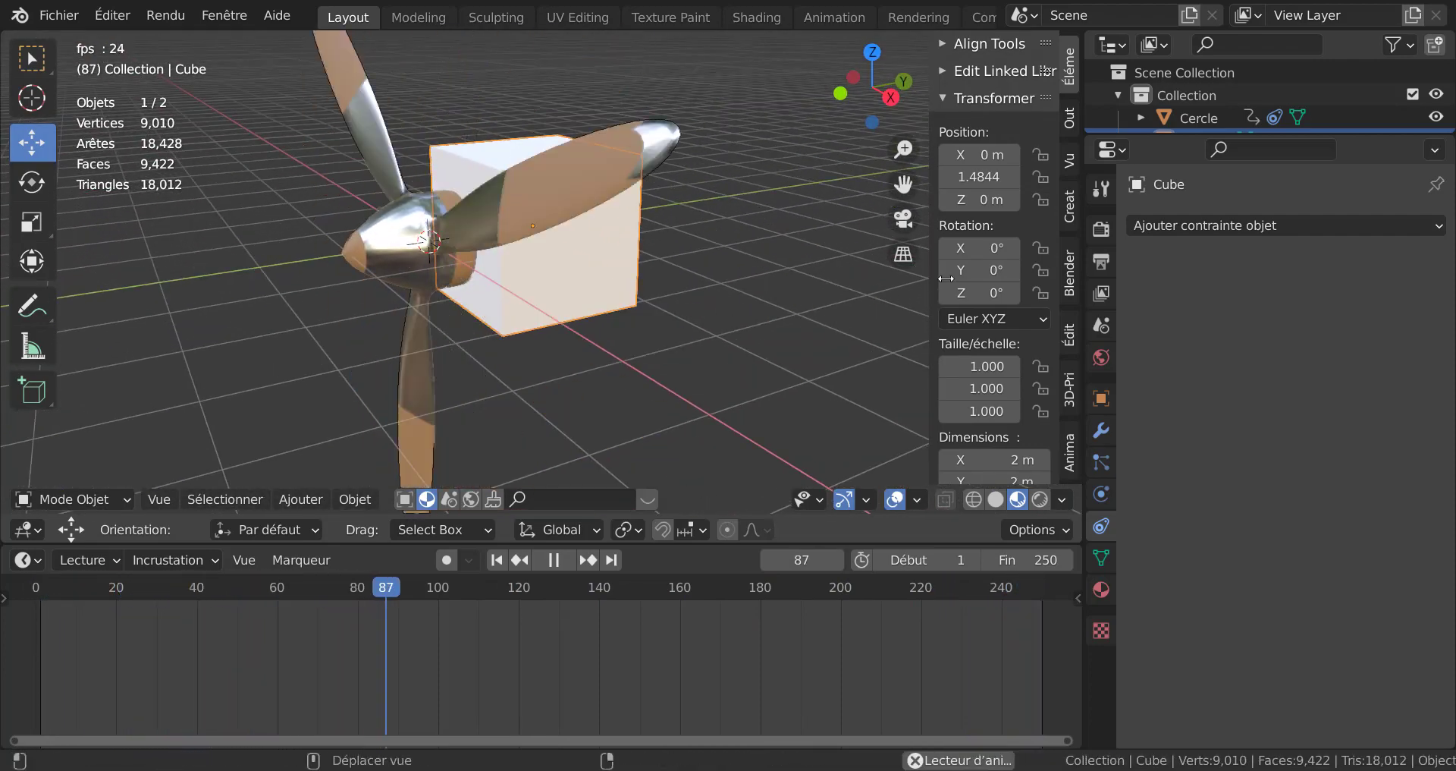
Step: Hide the sidebar and widen the 3D viewport by narrowing the properties editor
{"action": "left_click_drag", "start_coordinate": [946, 278], "coordinate": [1278, 275]}
{"action": "scroll", "coordinate": [913, 307], "scroll_direction": "down", "scroll_amount": 2}
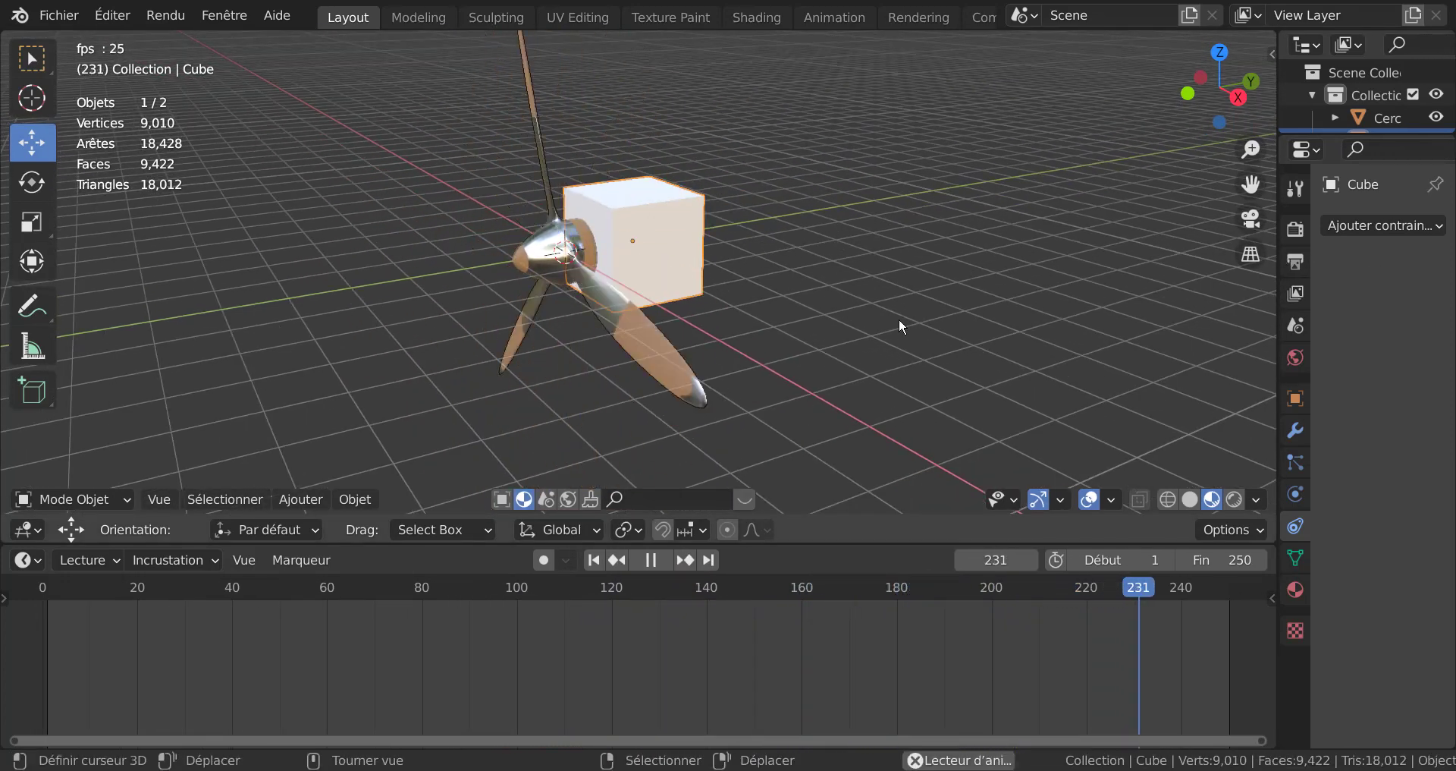
{"action": "scroll", "coordinate": [899, 317], "scroll_direction": "up", "scroll_amount": 2}
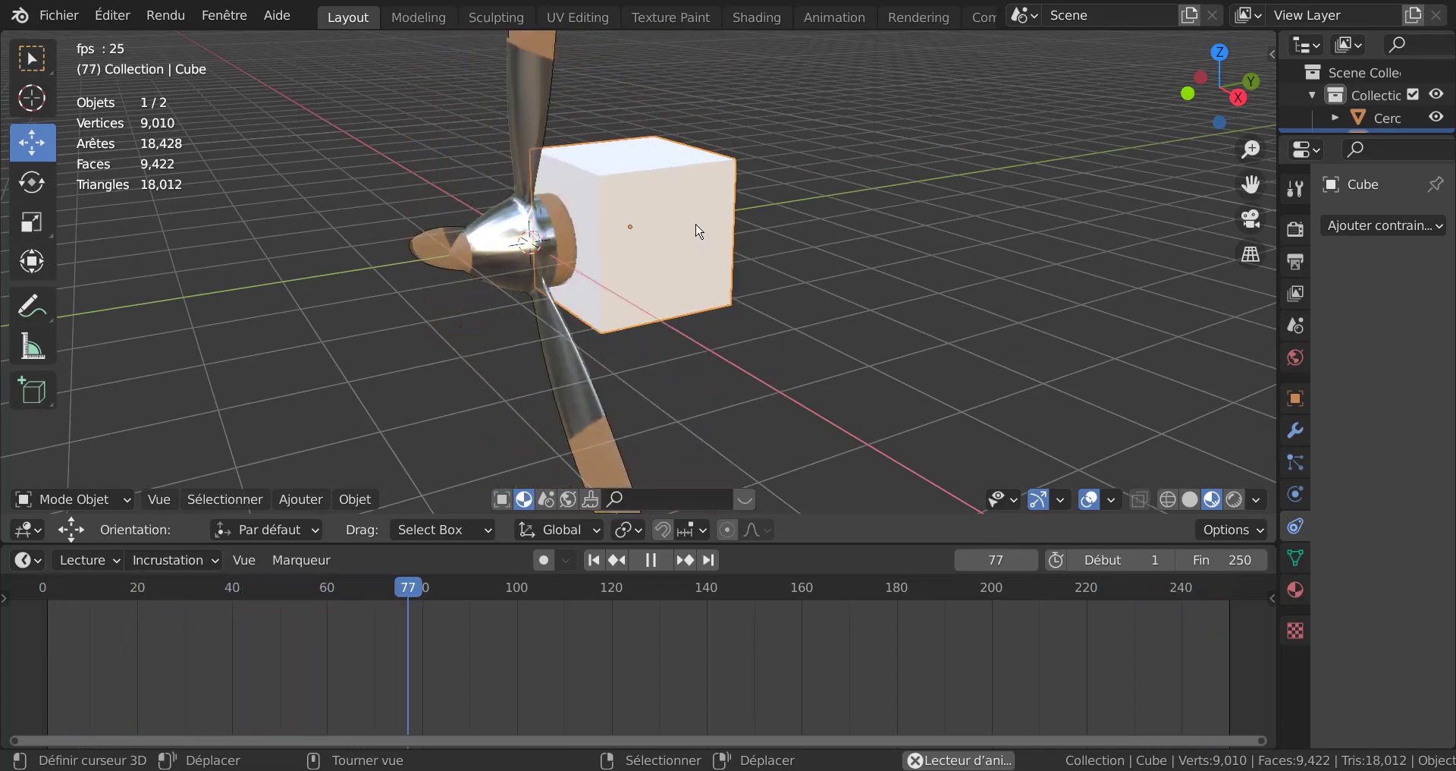
Step: Stop playback and, with auto keying enabled, record a starting keyframe for the cube at frame 1
{"action": "left_click", "coordinate": [660, 559]}
{"action": "left_click_drag", "start_coordinate": [570, 593], "coordinate": [45, 635]}
{"action": "scroll", "coordinate": [738, 357], "scroll_direction": "down", "scroll_amount": 2}
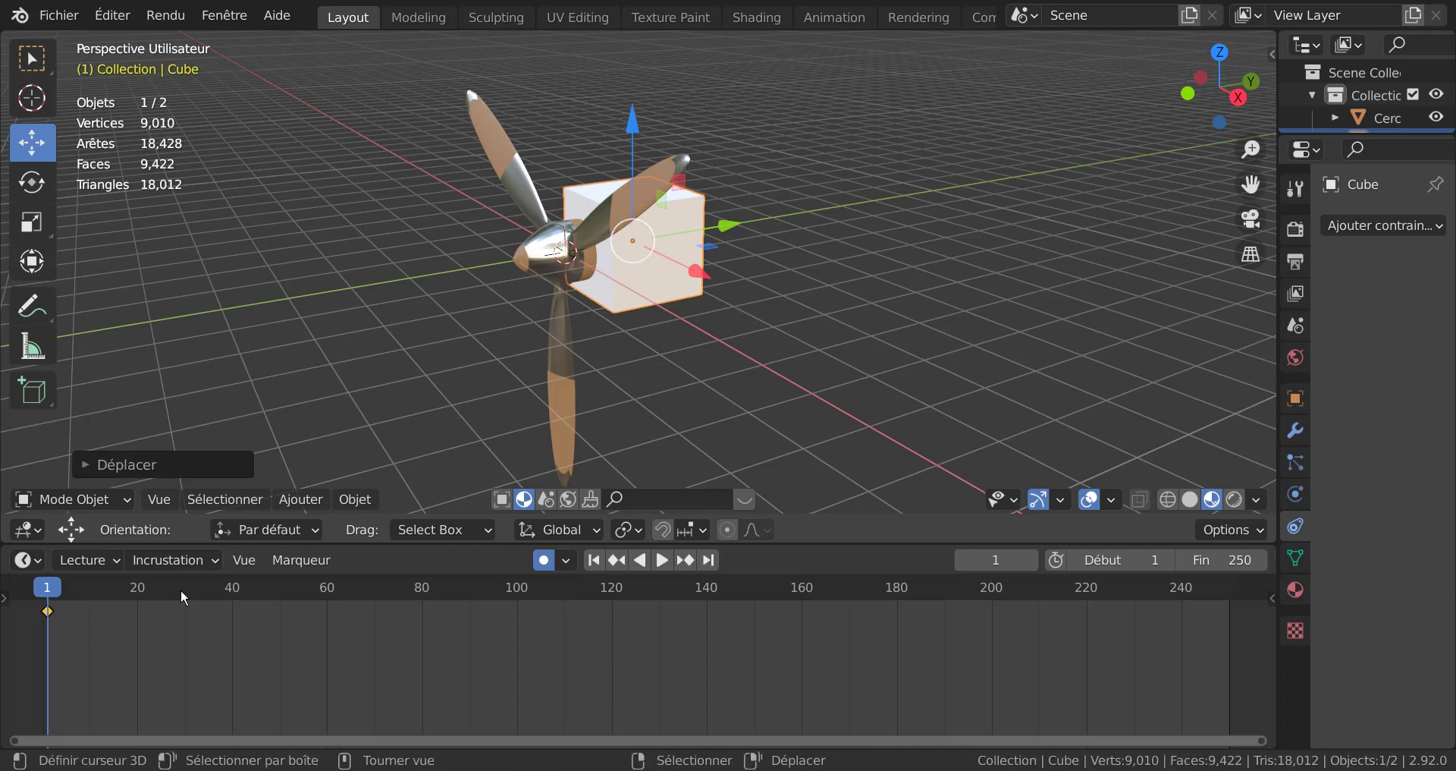
Step: Rotate the cube around the global Z axis at frame 41 to record its second keyframe
{"action": "key", "text": "space"}
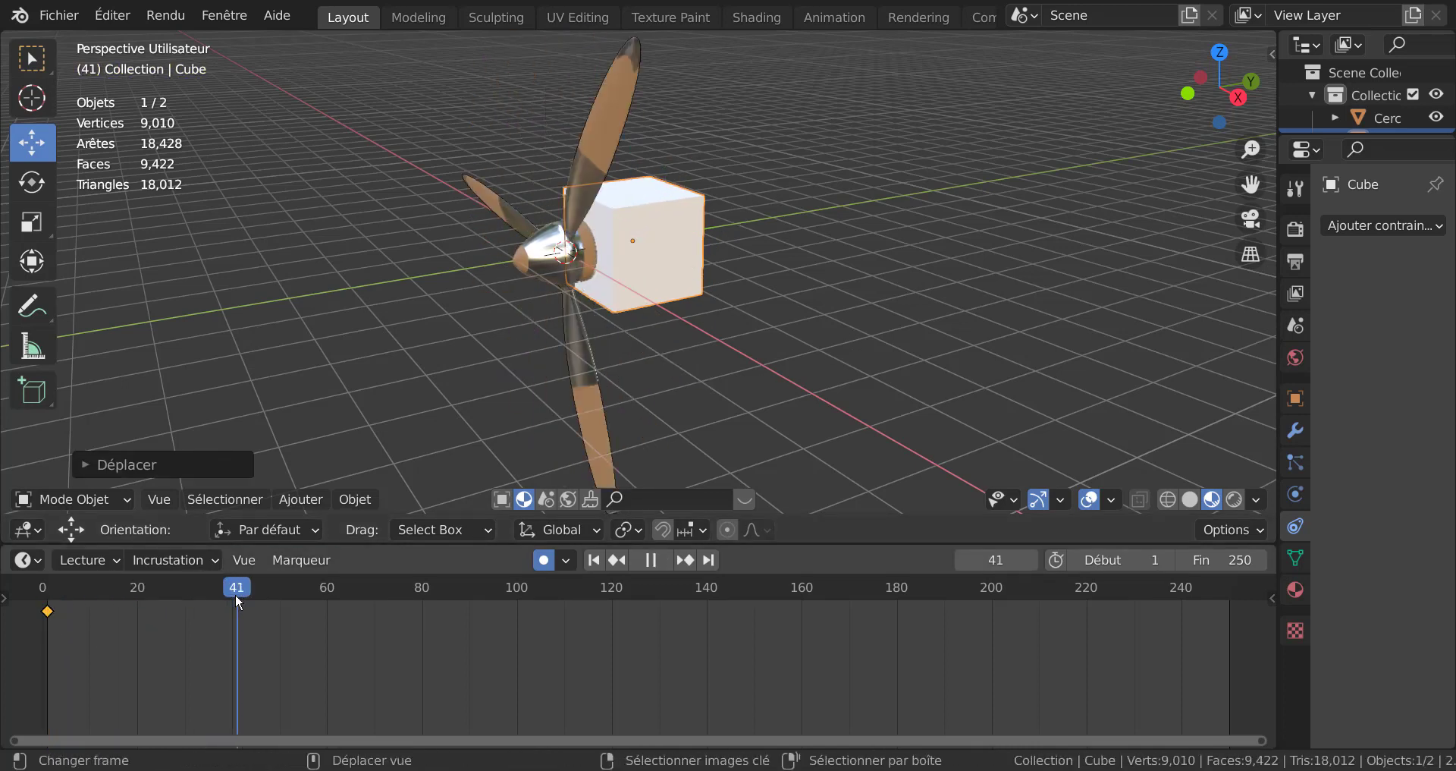
{"action": "key", "text": "space"}
{"action": "key", "text": "r"}
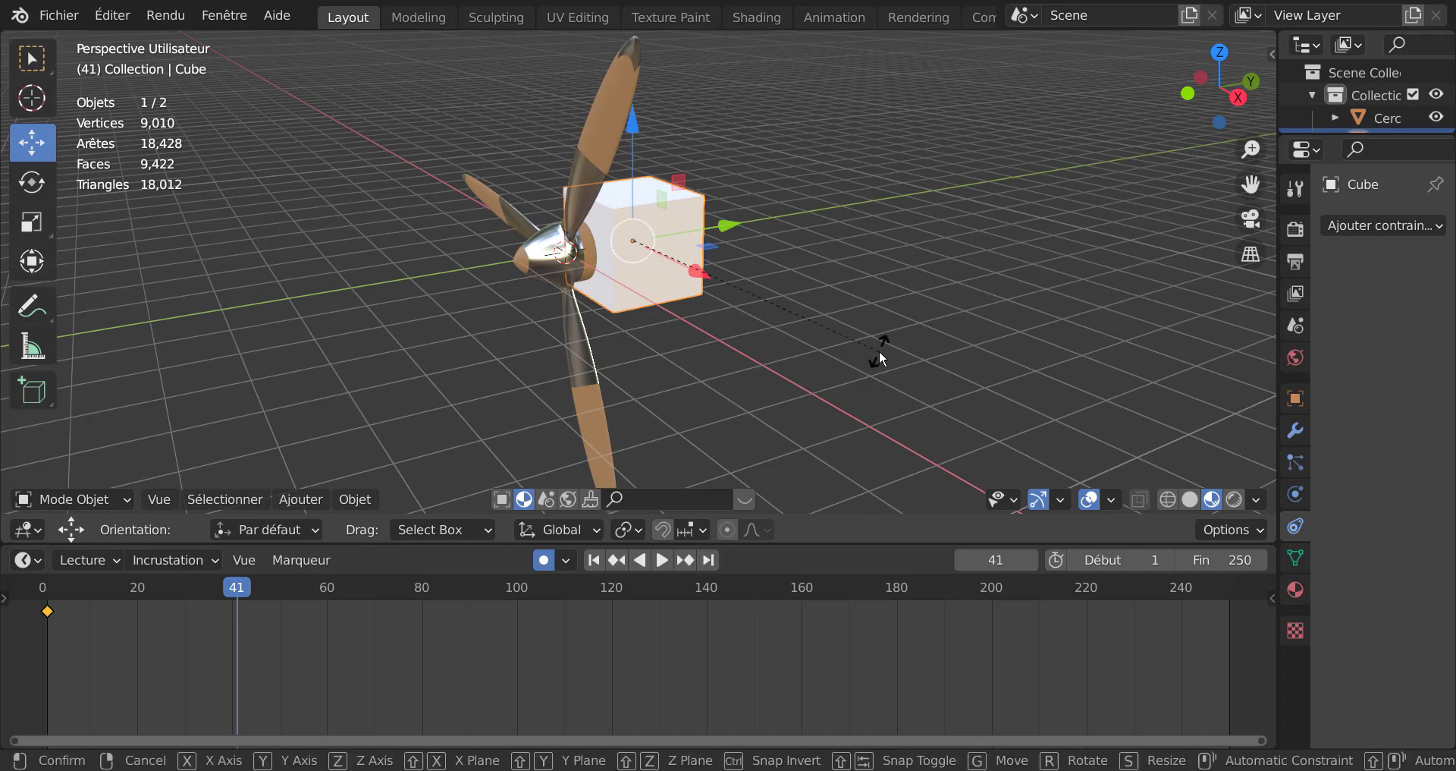
{"action": "key", "text": "z"}
{"action": "left_click", "coordinate": [696, 388]}
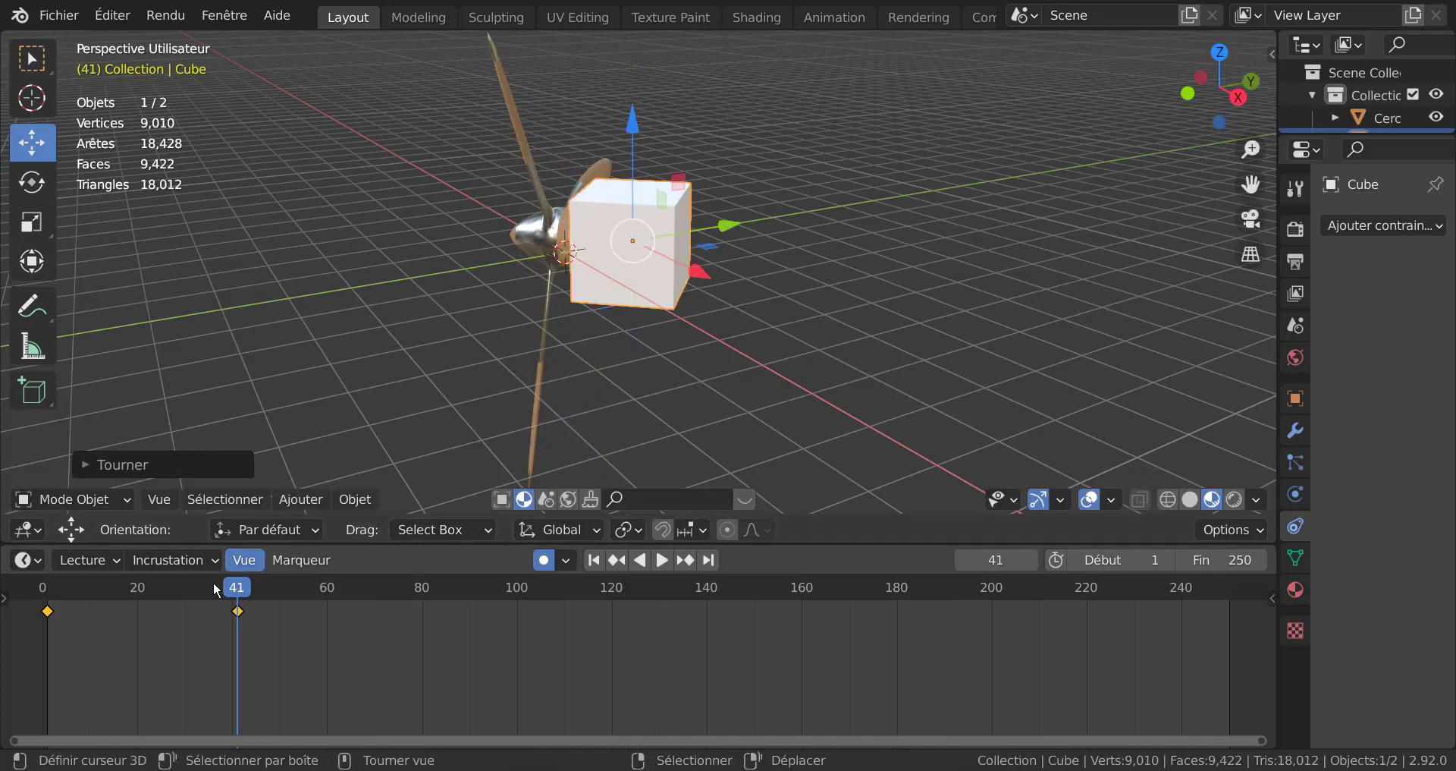
Step: Keyframe a rotation of the cube of about 77° around global Z at frame 85
{"action": "left_click_drag", "start_coordinate": [290, 582], "coordinate": [445, 580]}
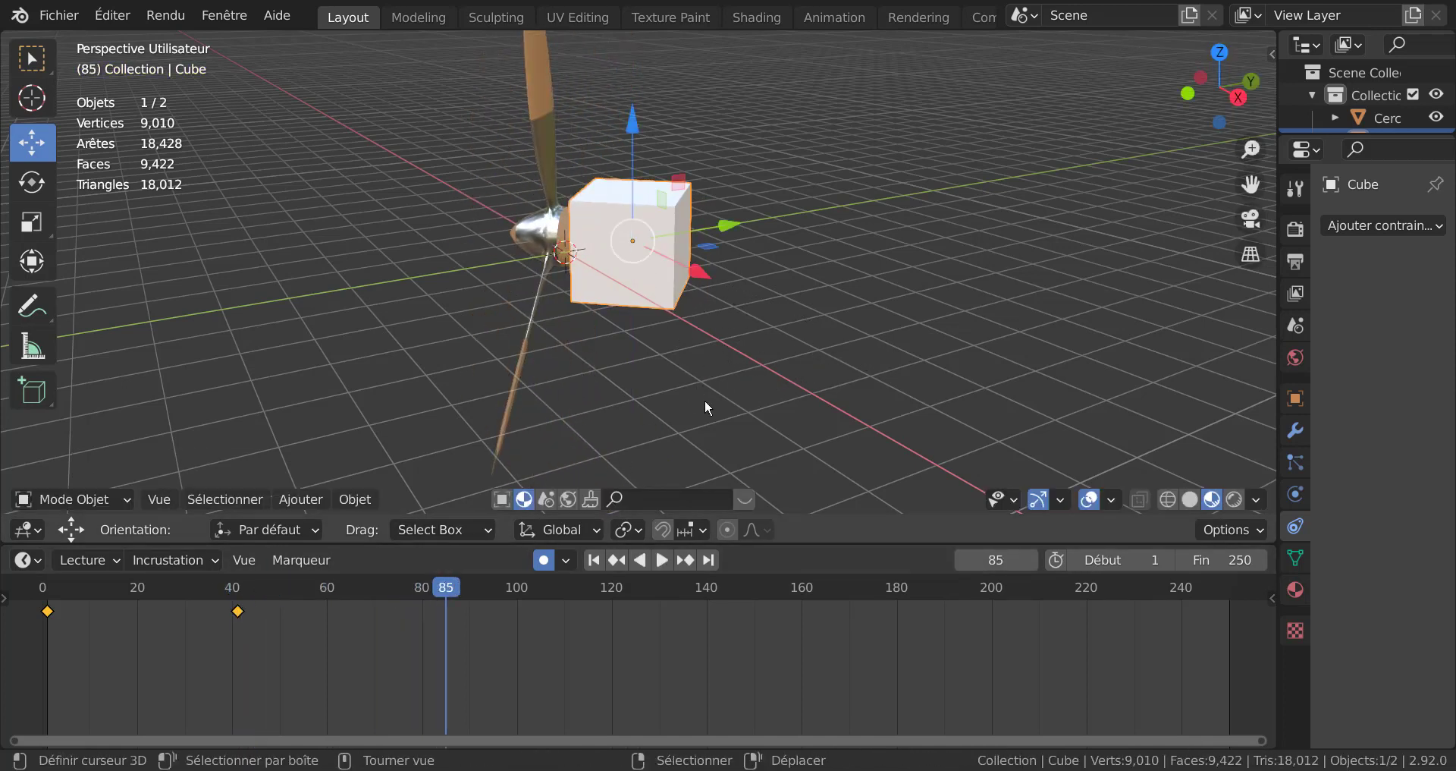
{"action": "key", "text": "r"}
{"action": "key", "text": "z"}
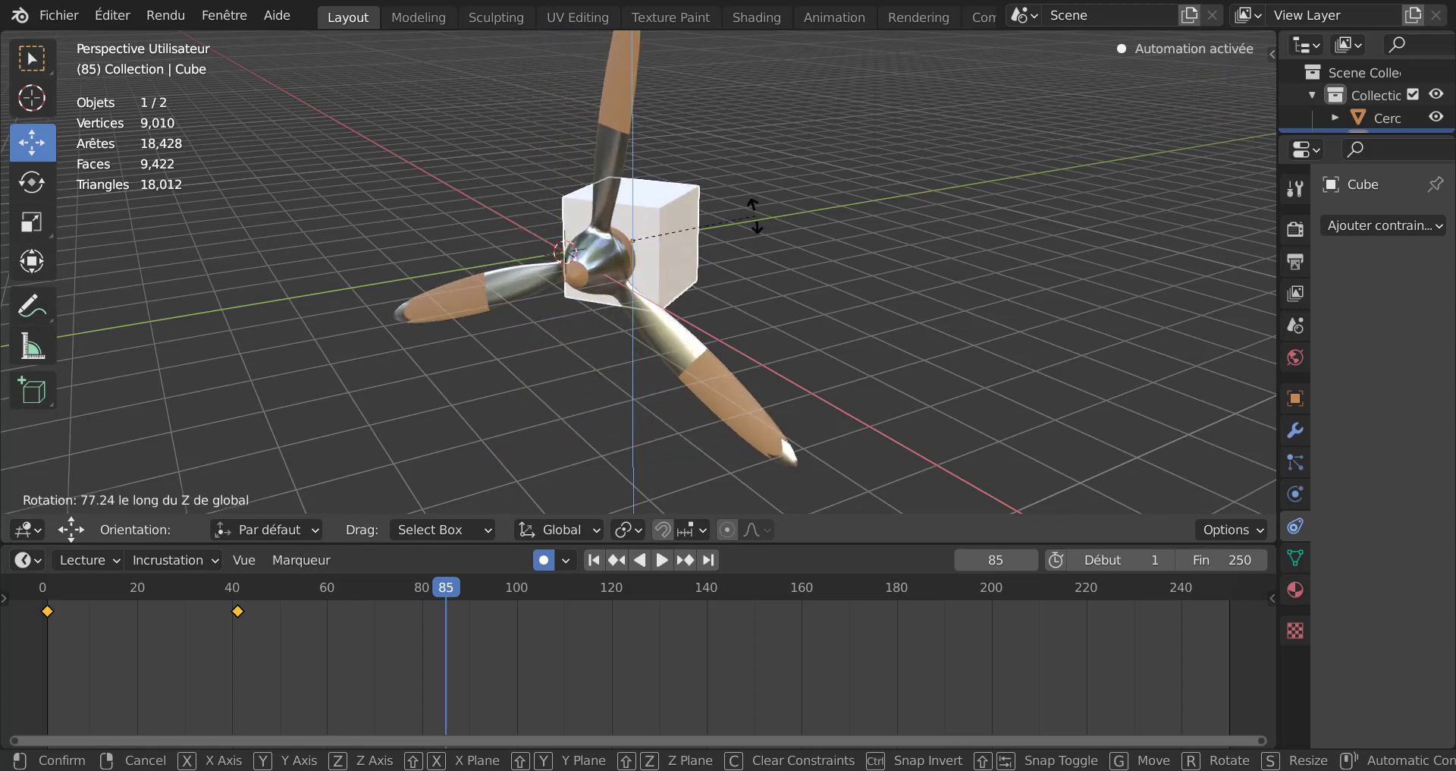
{"action": "left_click", "coordinate": [753, 217]}
Step: Keyframe back-and-forth rotations of the cube around global Z at frames 119 and 157
{"action": "left_click_drag", "start_coordinate": [436, 588], "coordinate": [788, 595]}
{"action": "key", "text": "r"}
{"action": "key", "text": "z"}
{"action": "left_click", "coordinate": [626, 415]}
{"action": "key", "text": "r"}
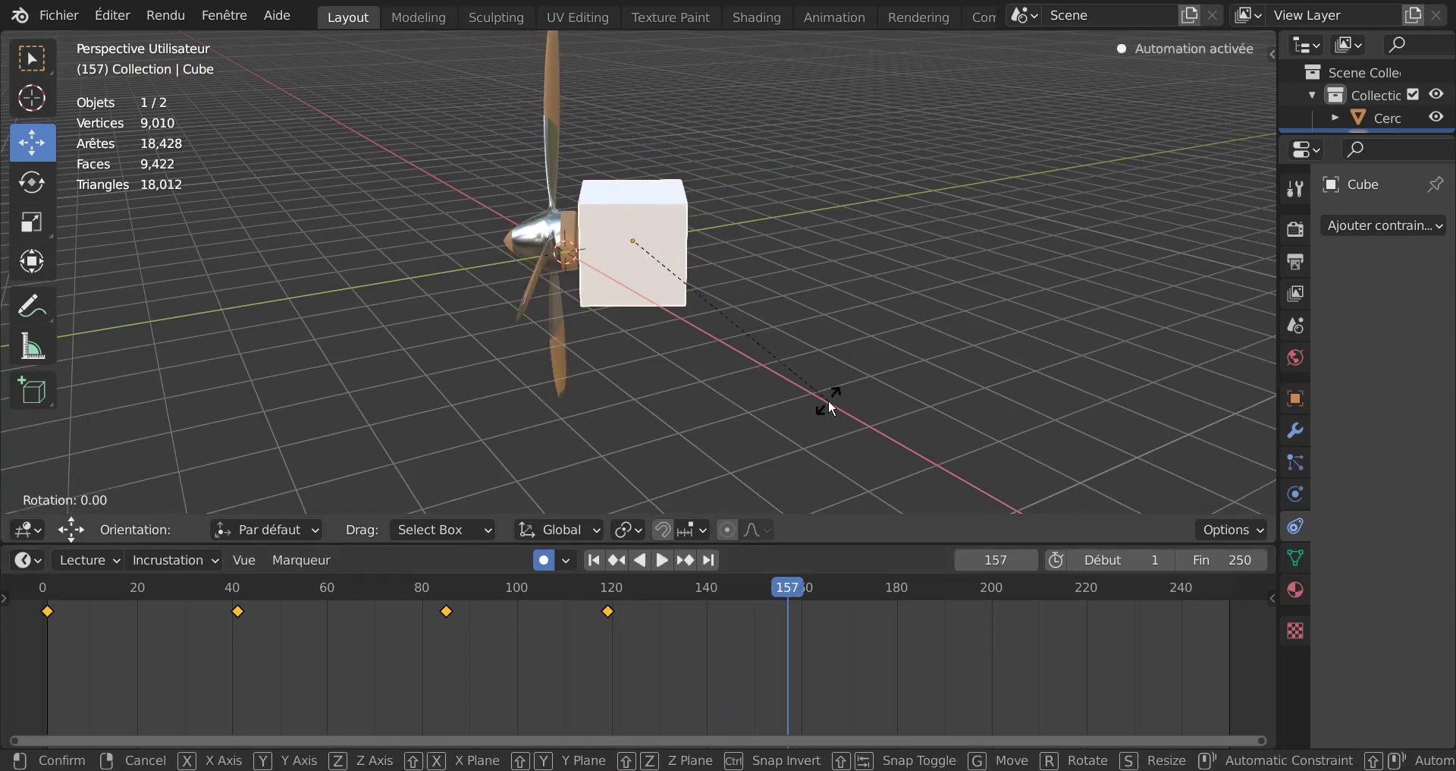
{"action": "key", "text": "z"}
{"action": "left_click", "coordinate": [816, 211]}
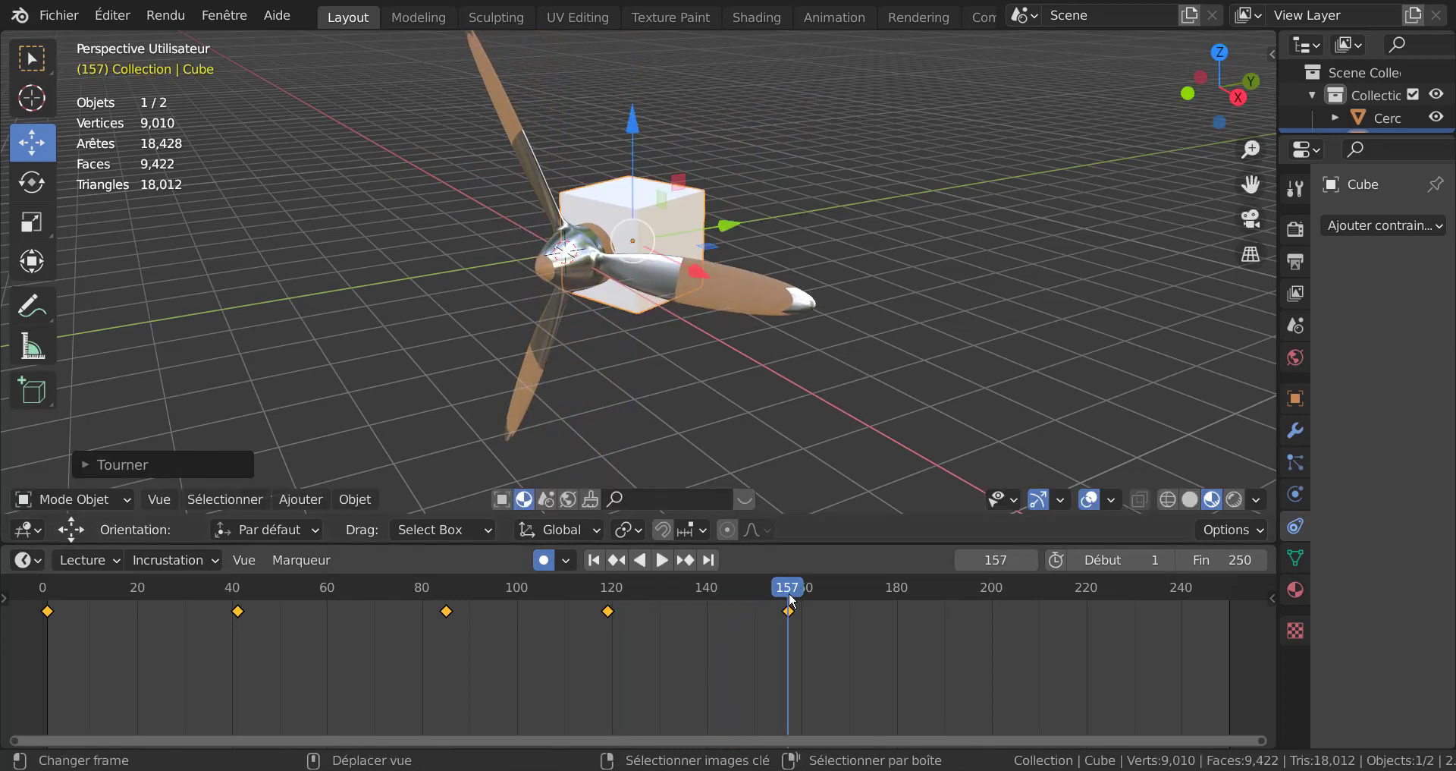
Step: Keyframe a rotation of the cube of about -64° around global Z at frame 203
{"action": "left_click_drag", "start_coordinate": [790, 594], "coordinate": [1007, 586]}
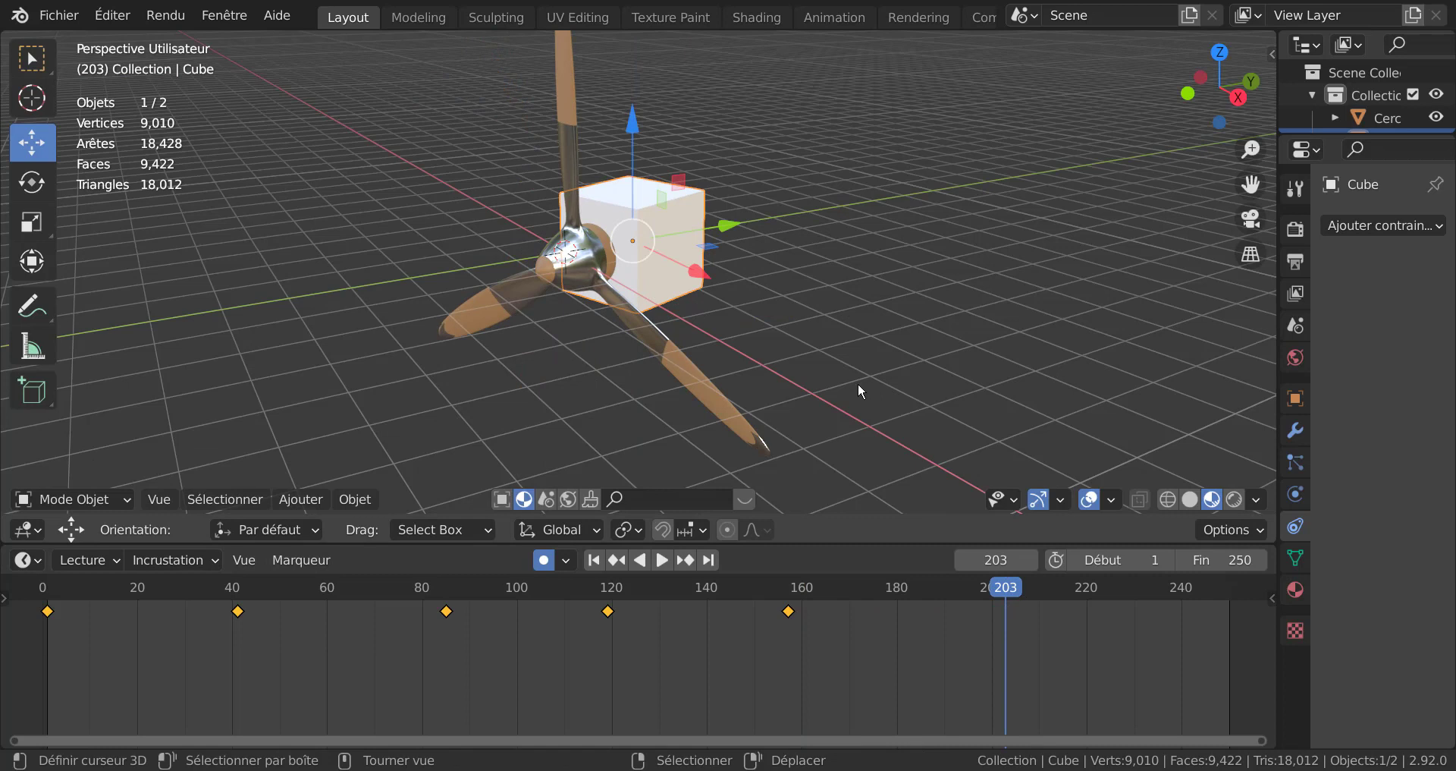
{"action": "key", "text": "r"}
{"action": "key", "text": "z"}
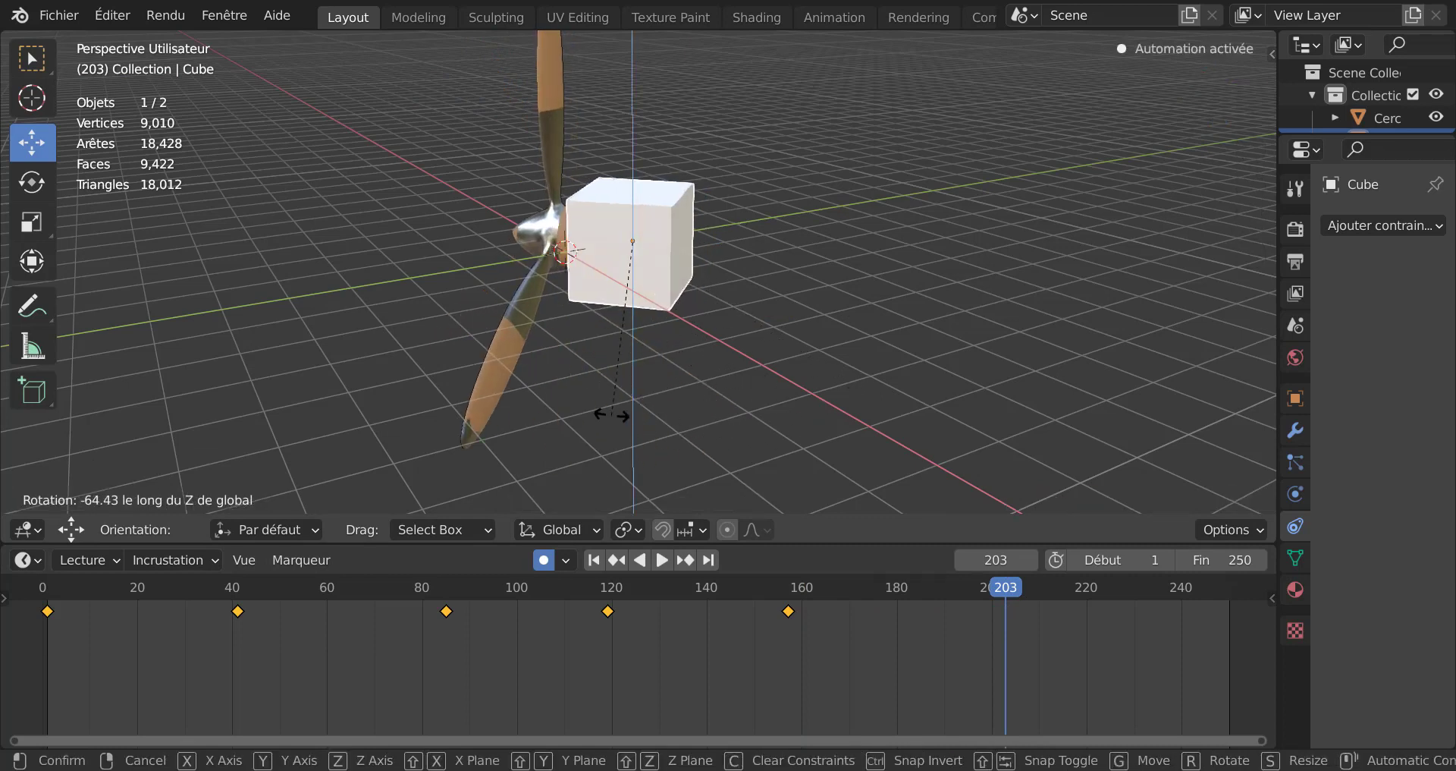
{"action": "left_click", "coordinate": [612, 414]}
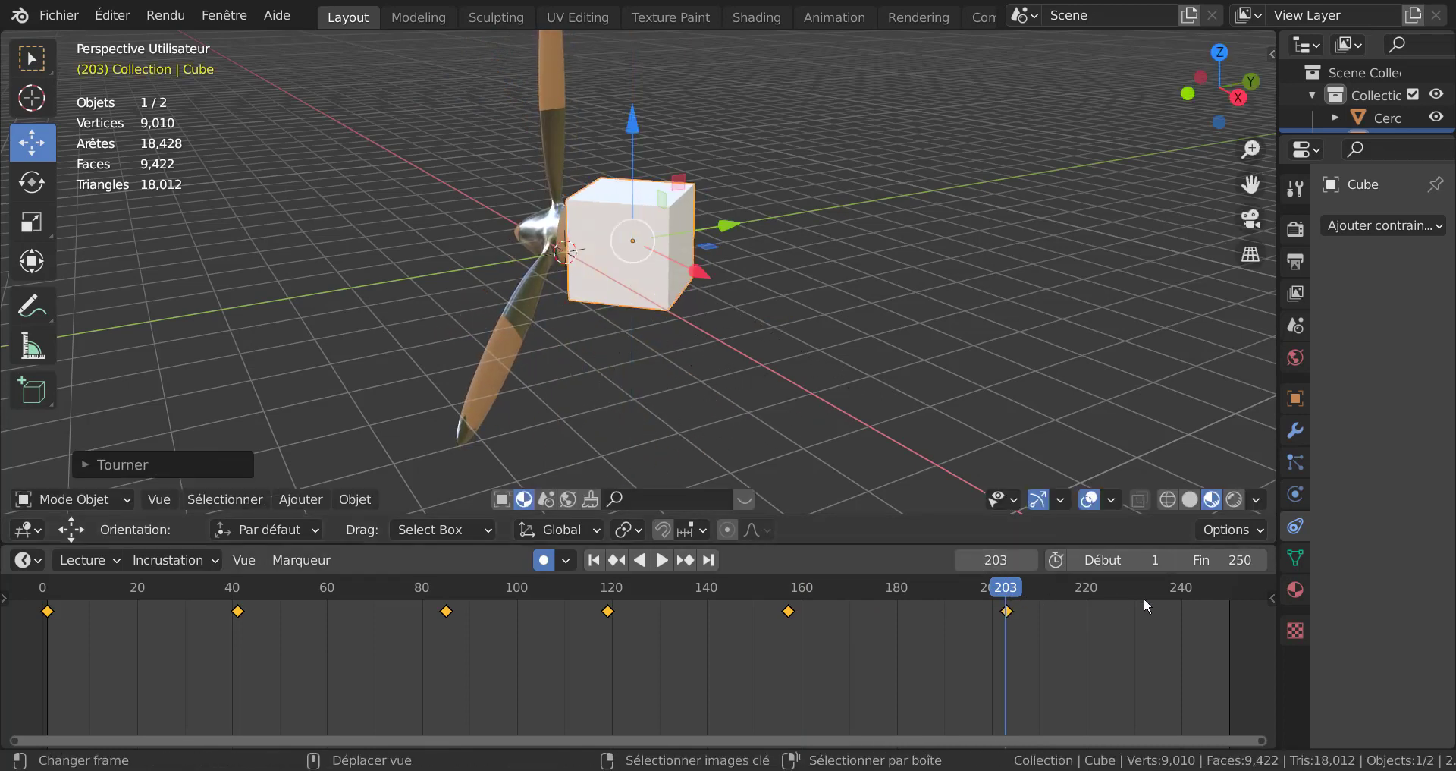
Step: Rotate the cube back around global Z at frame 249 to record the final keyframe
{"action": "left_click", "coordinate": [1224, 598]}
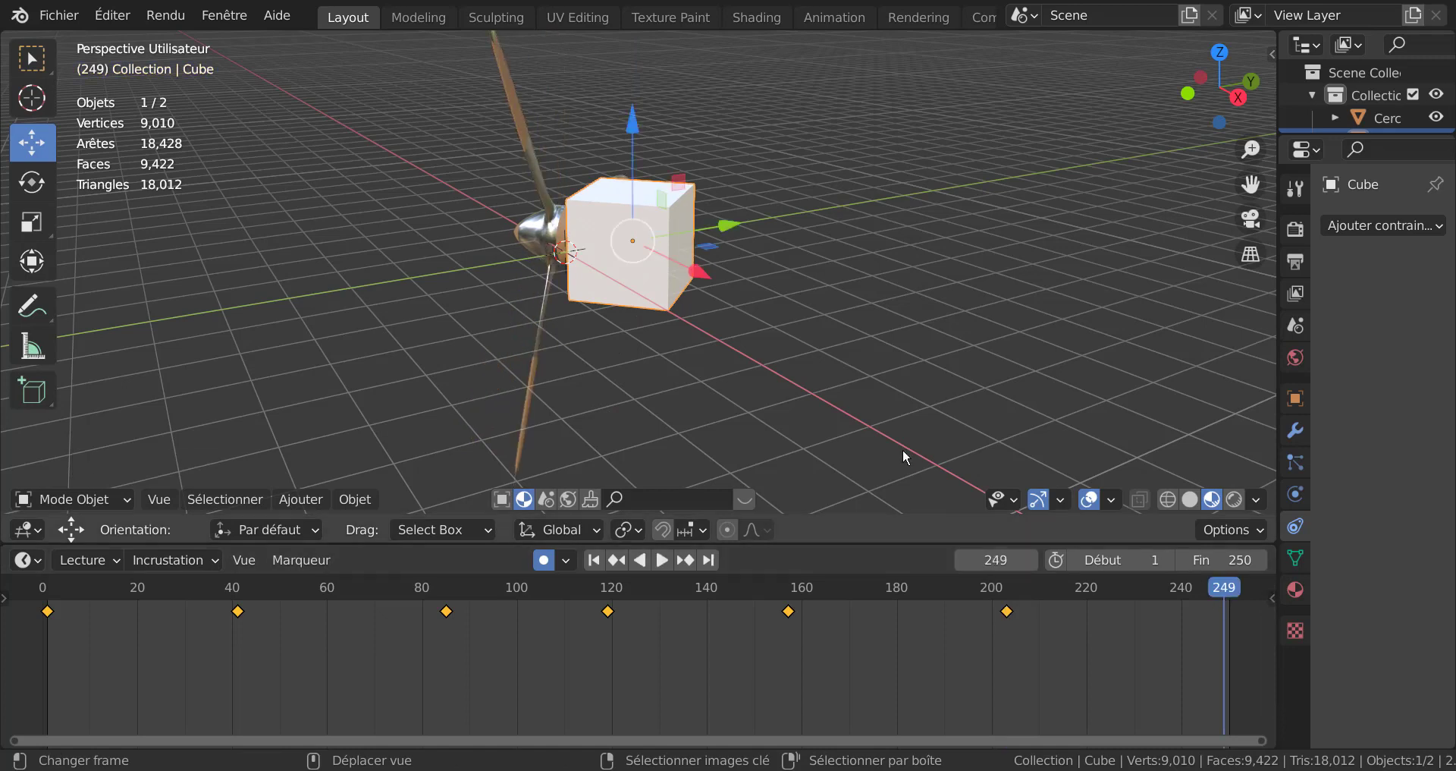
{"action": "key", "text": "r"}
{"action": "key", "text": "z"}
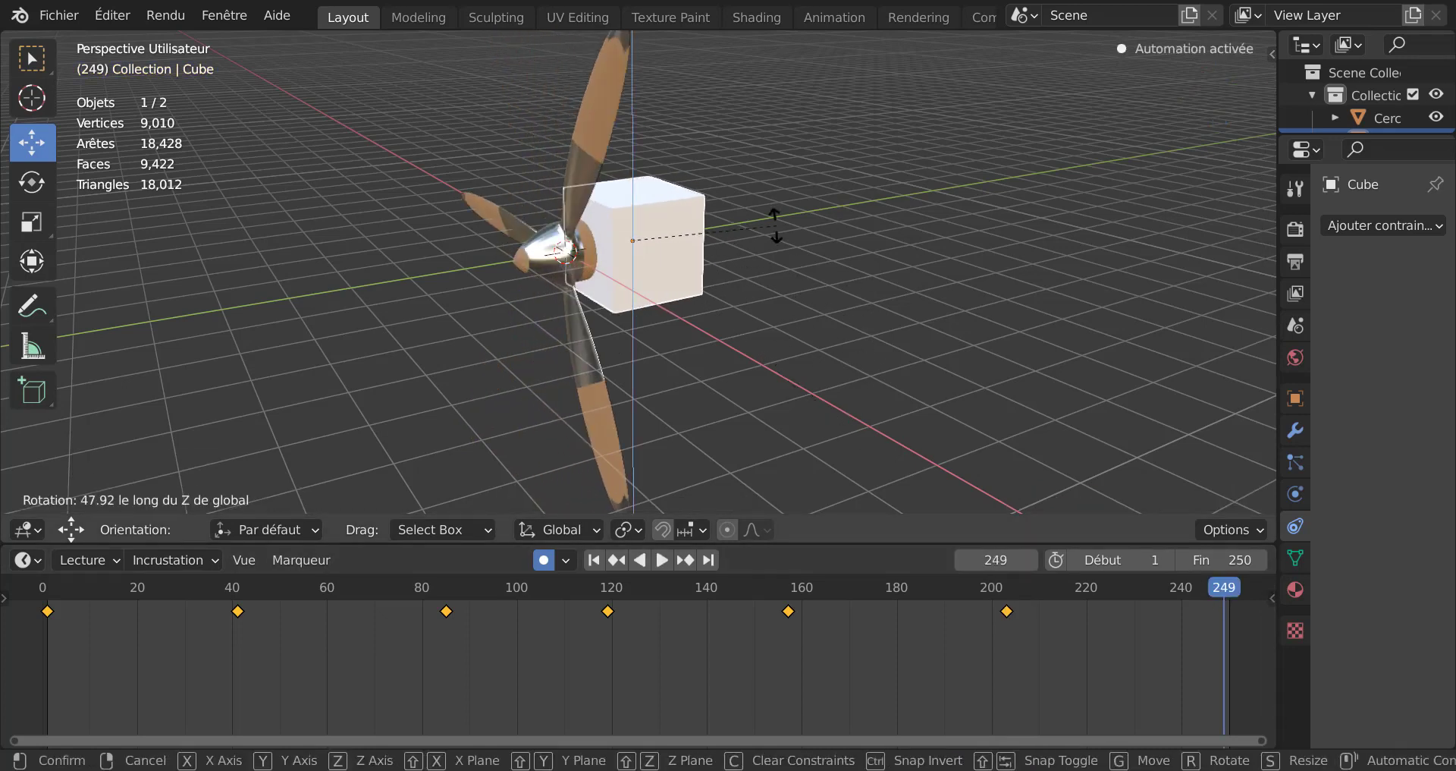
{"action": "left_click", "coordinate": [659, 235]}
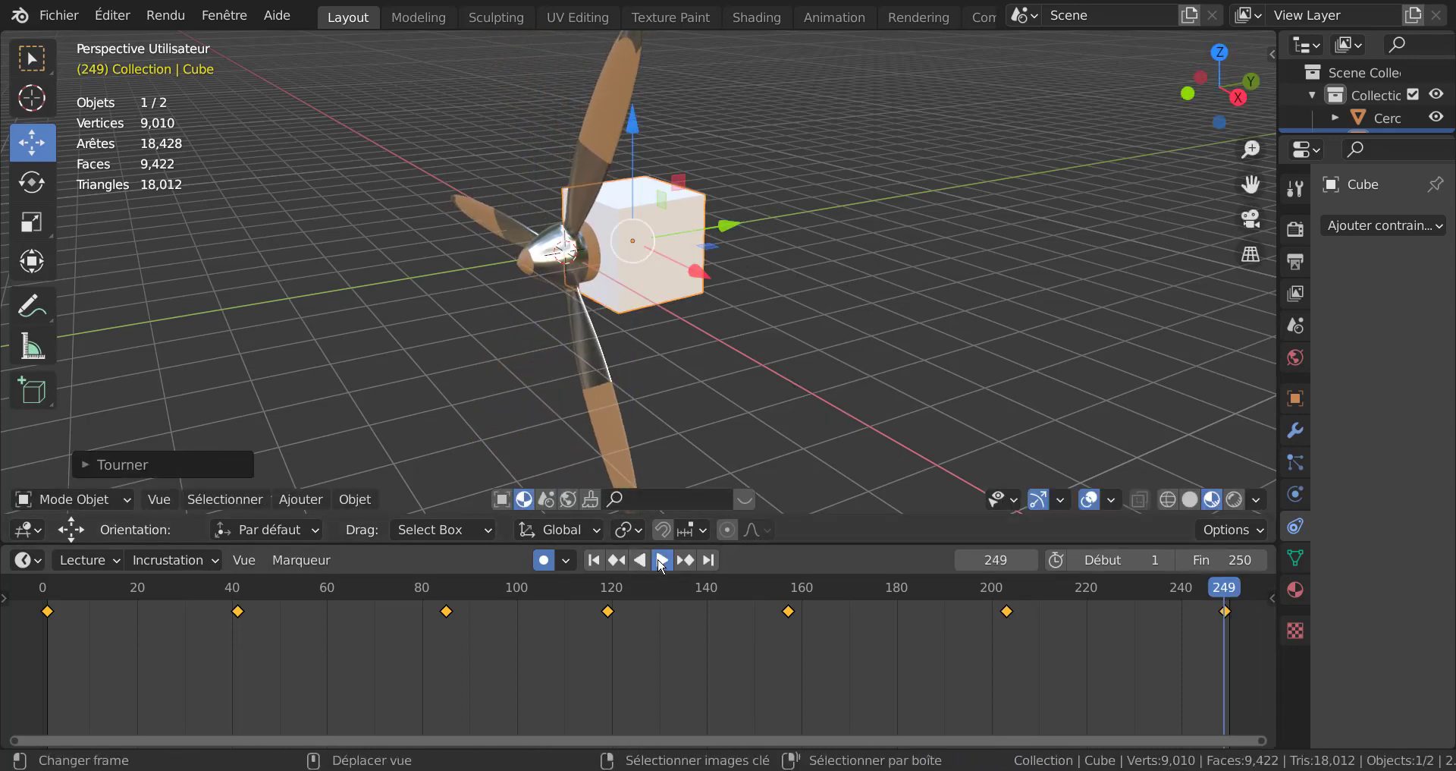
Step: Play the animation to review the swinging cube and propeller, turning off auto keying and deselecting the cube
{"action": "left_click", "coordinate": [661, 560]}
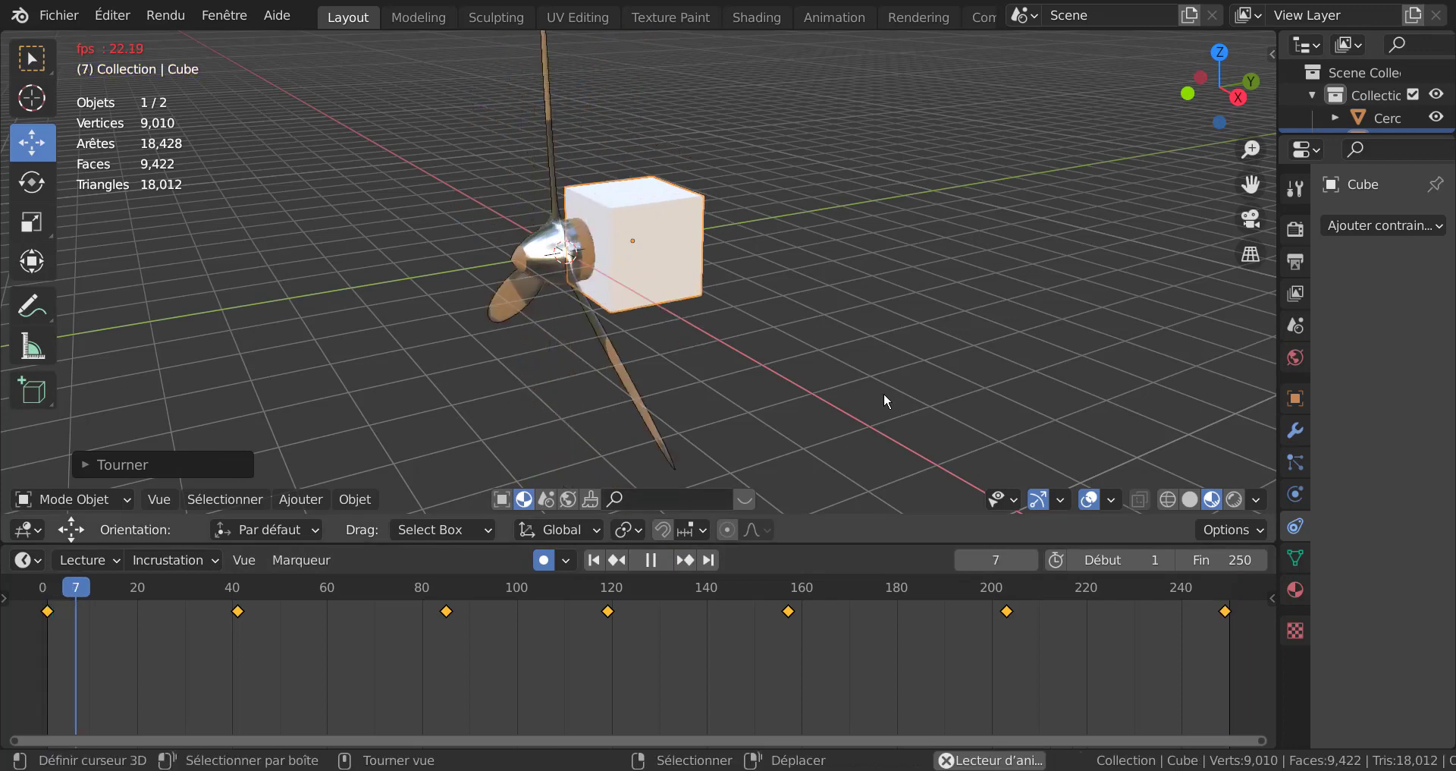
{"action": "left_click", "coordinate": [549, 561]}
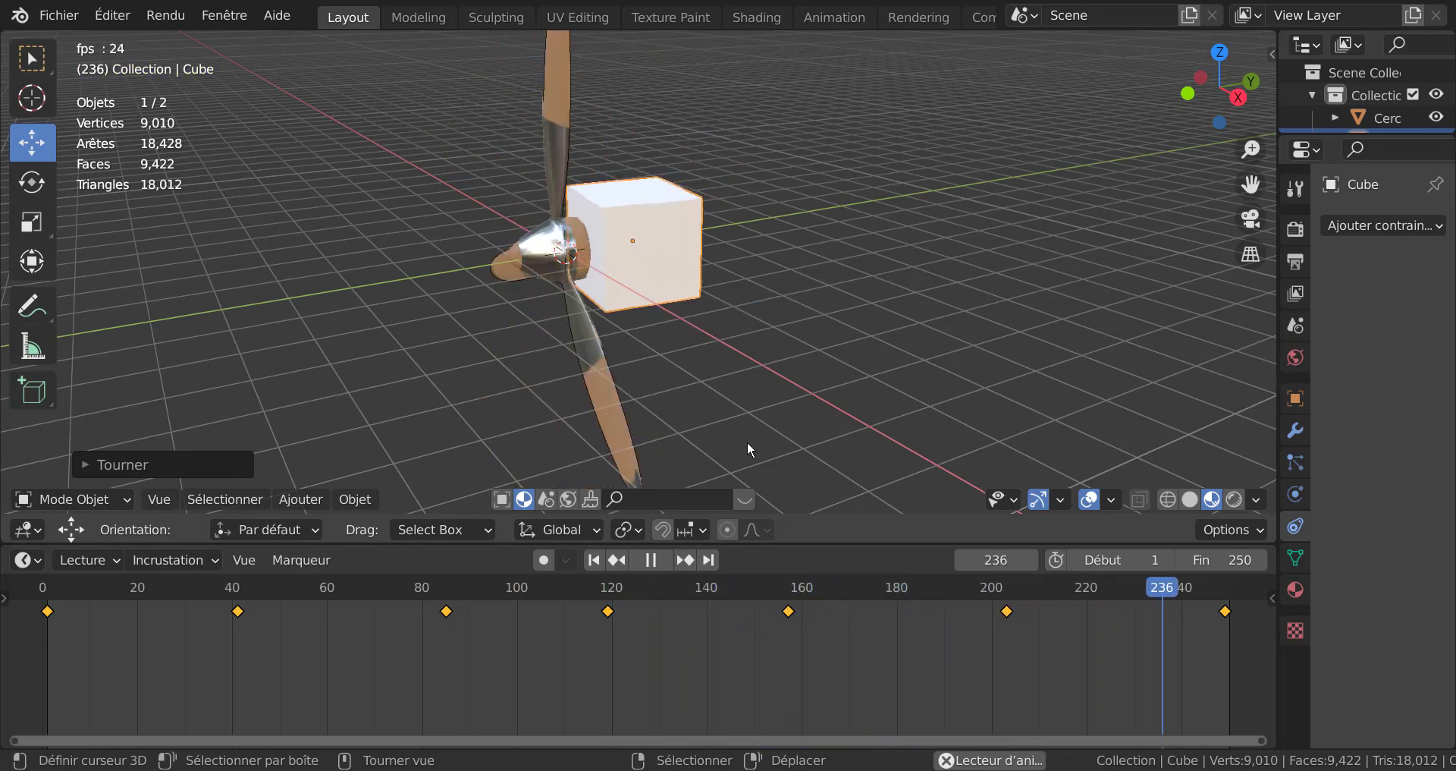
{"action": "left_click", "coordinate": [747, 440]}
{"action": "middle_click_drag", "start_coordinate": [780, 405], "coordinate": [754, 640]}
{"action": "left_click", "coordinate": [650, 560]}
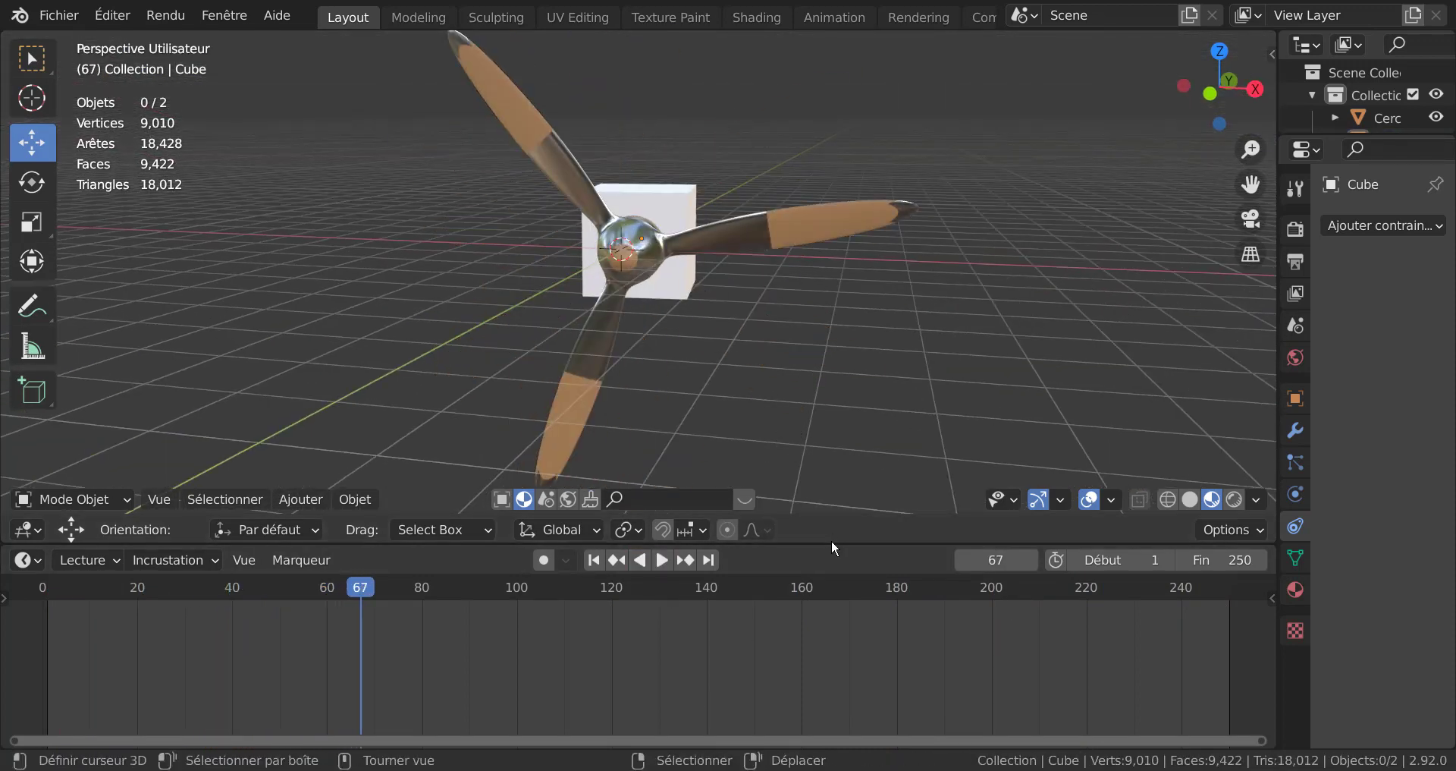
Step: Enlarge the 3D viewport by shrinking the timeline, and examine the propeller and cube from several angles
{"action": "left_click_drag", "start_coordinate": [832, 542], "coordinate": [834, 666]}
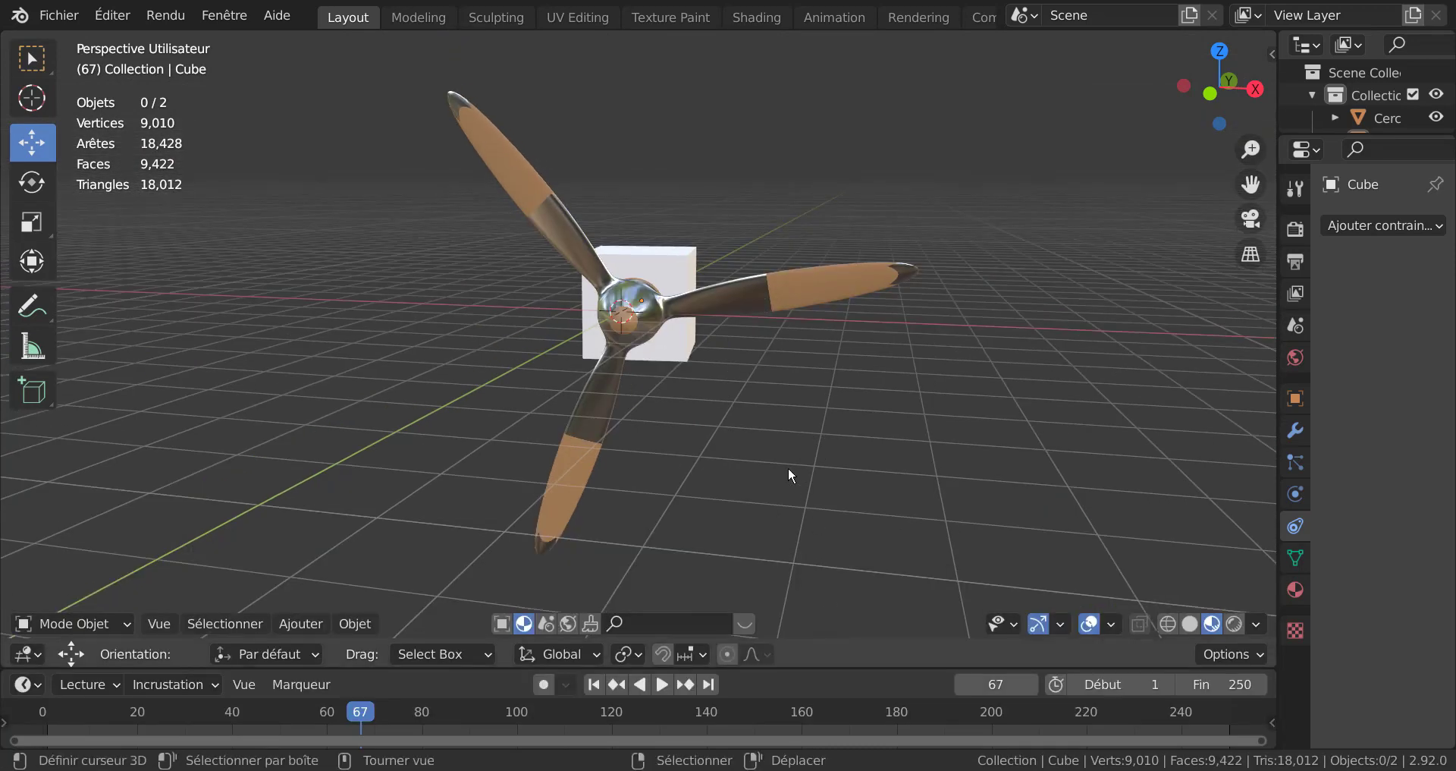
{"action": "scroll", "coordinate": [784, 474], "scroll_direction": "up", "scroll_amount": 2}
{"action": "middle_click_drag", "start_coordinate": [785, 469], "coordinate": [843, 558]}
{"action": "middle_click_drag", "start_coordinate": [923, 520], "coordinate": [781, 532]}
{"action": "middle_click_drag", "start_coordinate": [692, 509], "coordinate": [822, 494]}
{"action": "scroll", "coordinate": [826, 496], "scroll_direction": "up", "scroll_amount": 2}
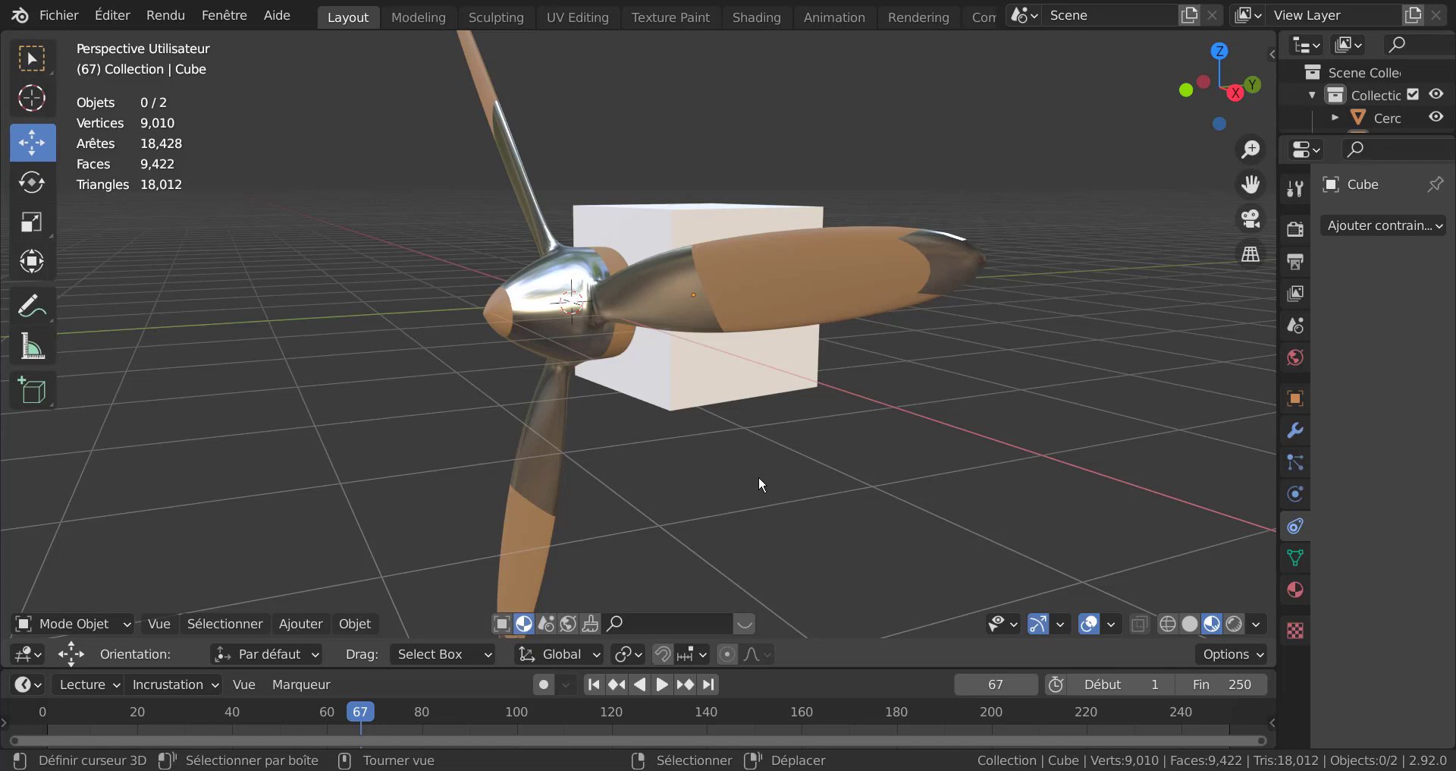
{"action": "middle_click_drag", "start_coordinate": [789, 498], "coordinate": [845, 509]}
{"action": "scroll", "coordinate": [847, 516], "scroll_direction": "up", "scroll_amount": 1}
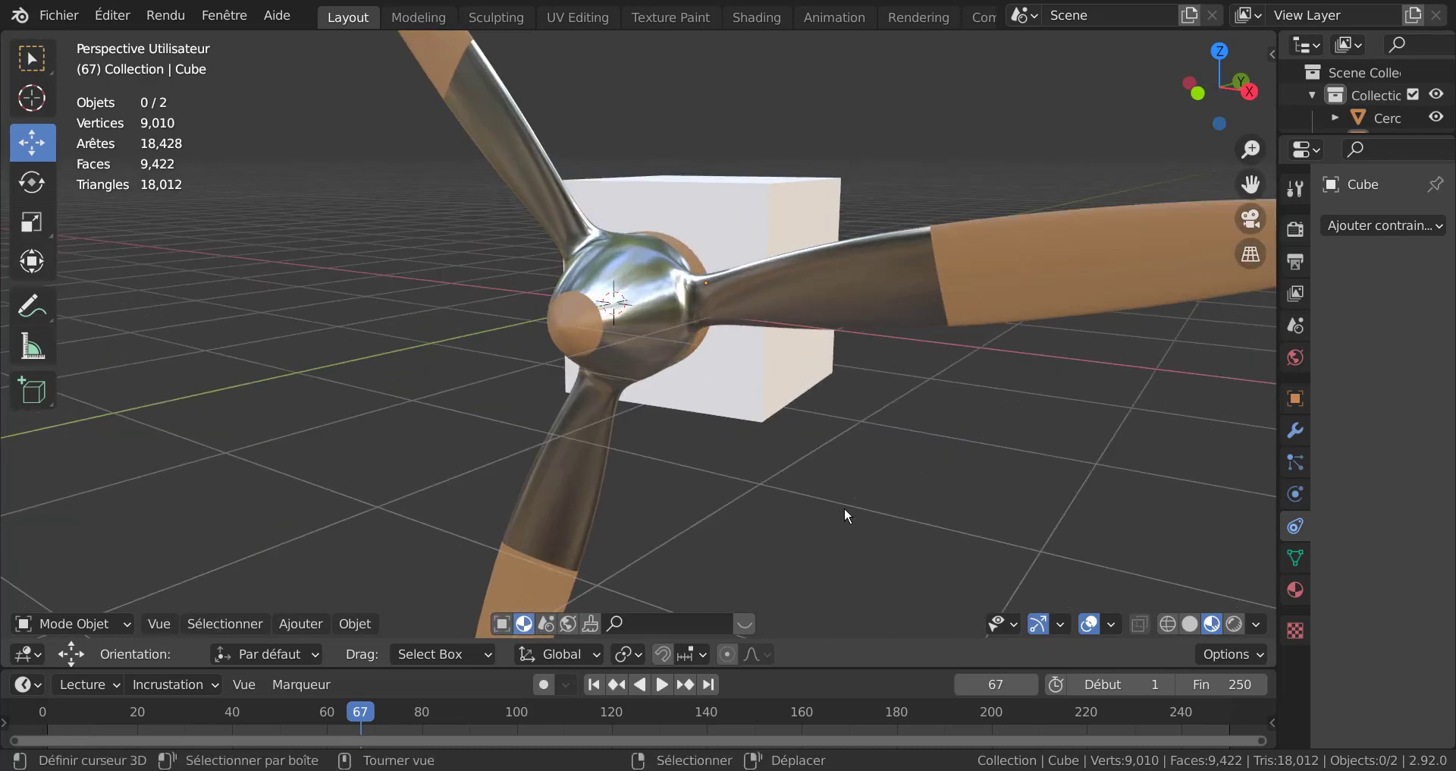